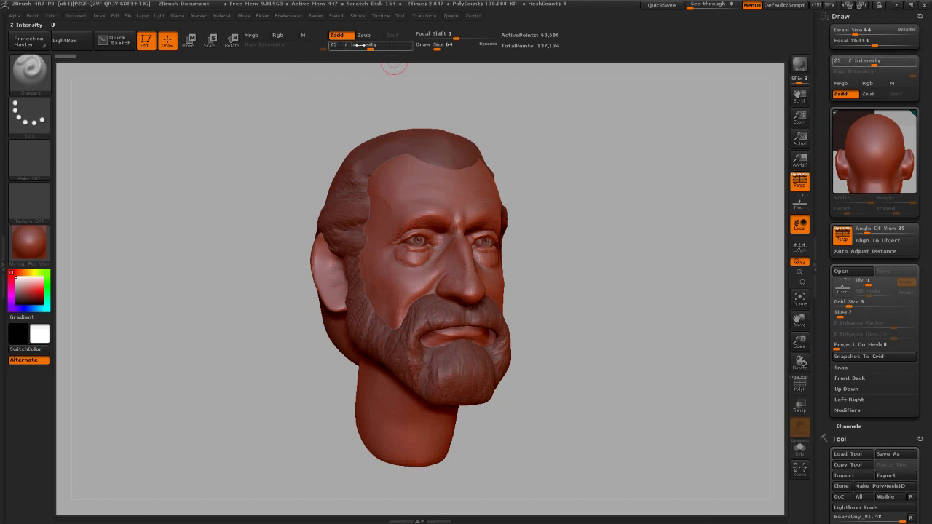
# Step: Import the bearded man's reference photo as a texture and add it to Spotlight over the canvas
pyautogui.click(313, 17)
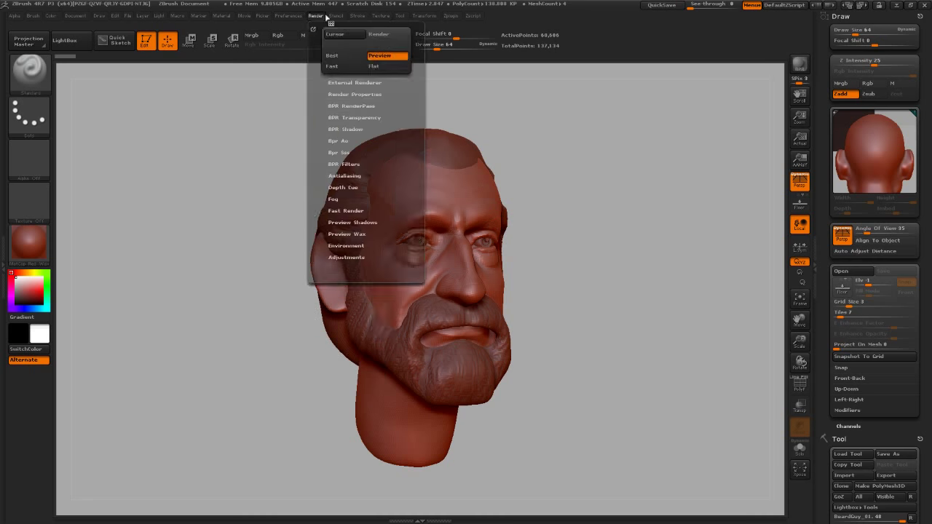
pyautogui.click(380, 15)
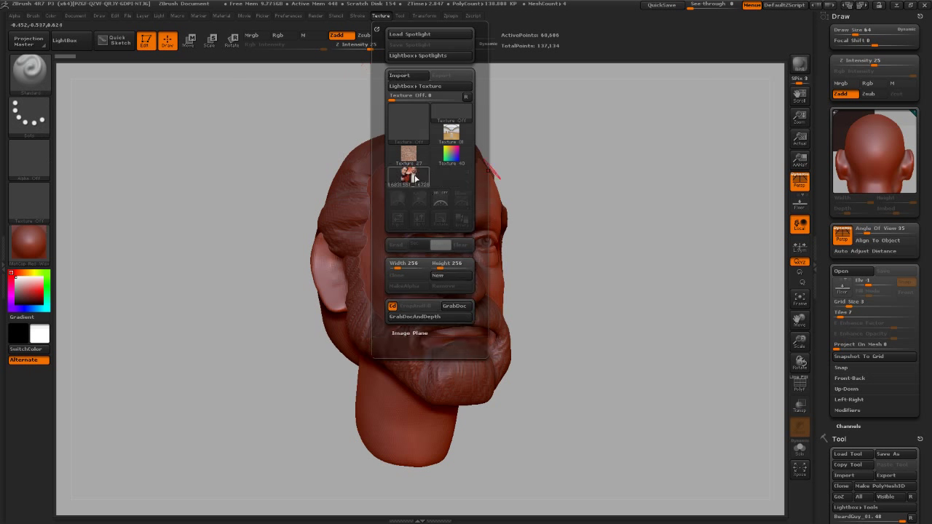
pyautogui.click(415, 178)
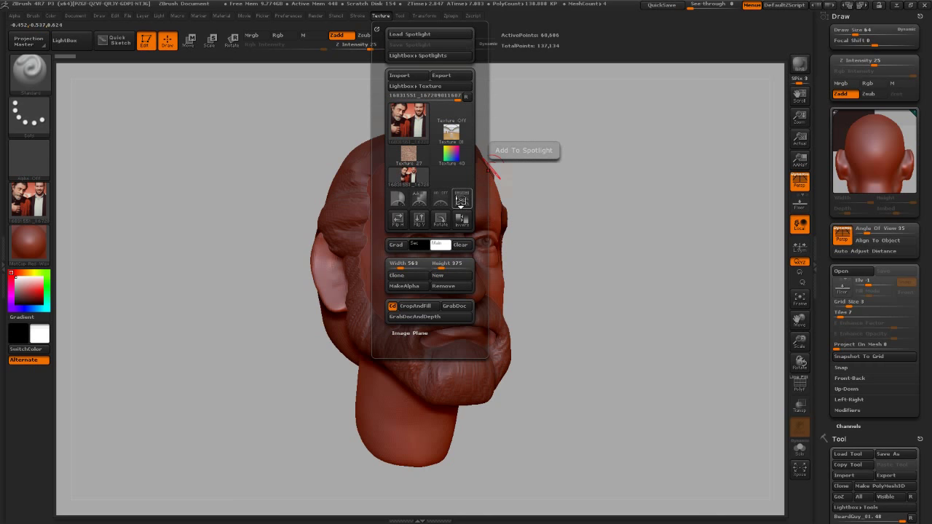
pyautogui.click(460, 199)
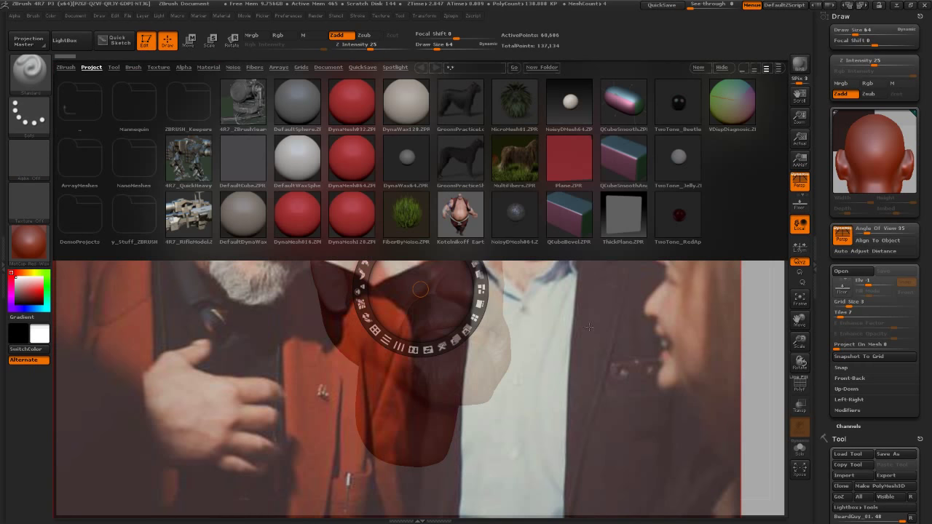
# Step: Shrink the reference photo and rotate it slightly with the Spotlight dial
pyautogui.press(',')
pyautogui.moveTo(447, 244); pyautogui.dragTo(240, 316)
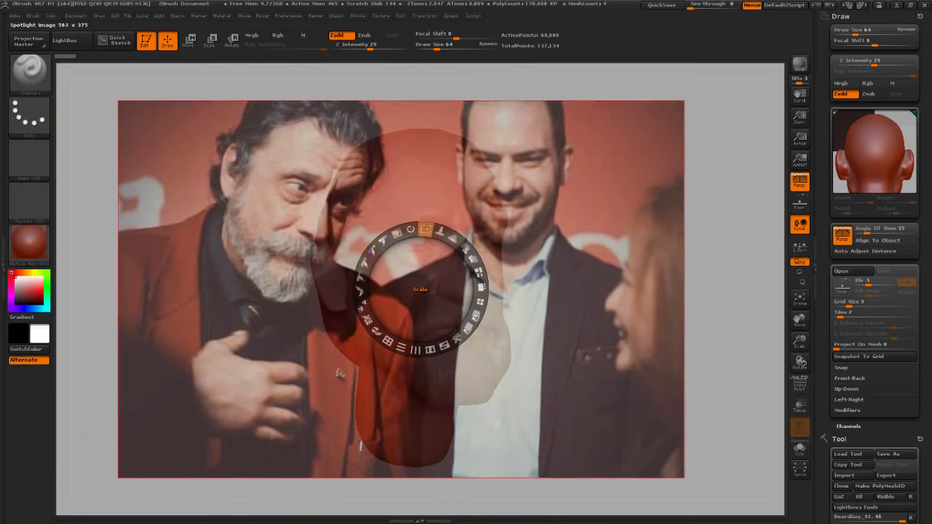
pyautogui.moveTo(408, 230)
pyautogui.mouseDown()
pyautogui.moveTo(441, 252)
pyautogui.moveTo(412, 259)
pyautogui.mouseUp()
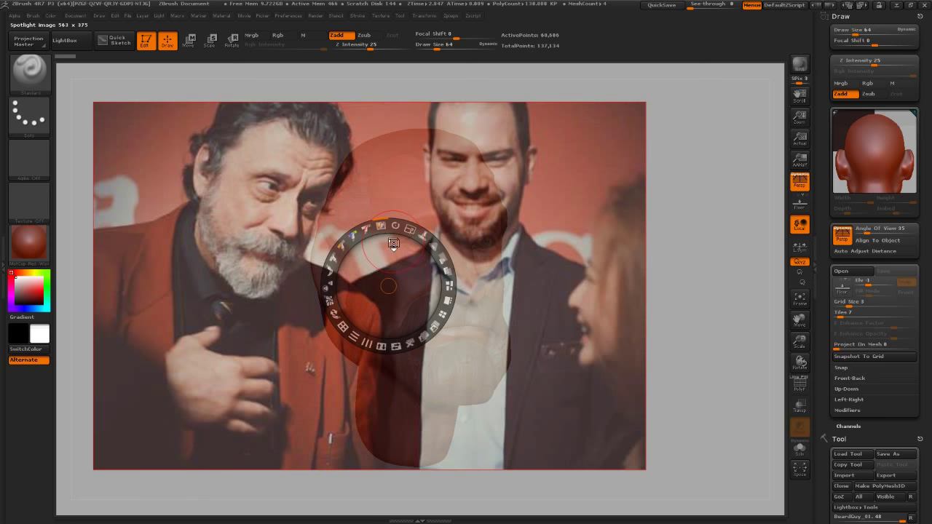
# Step: Paint out the other people and red areas in dark colour, then move the photo to the upper left
pyautogui.press('b')
pyautogui.press('c')
pyautogui.press('b')
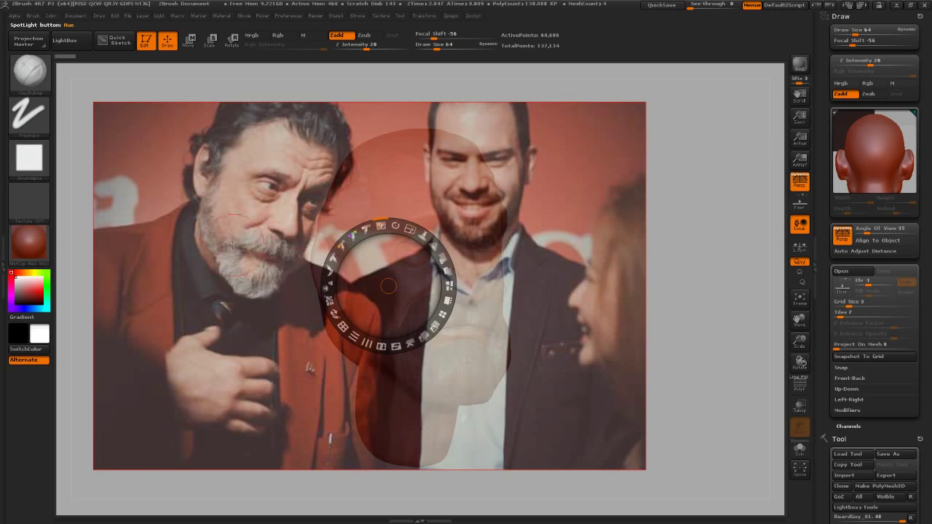
pyautogui.click(10, 308)
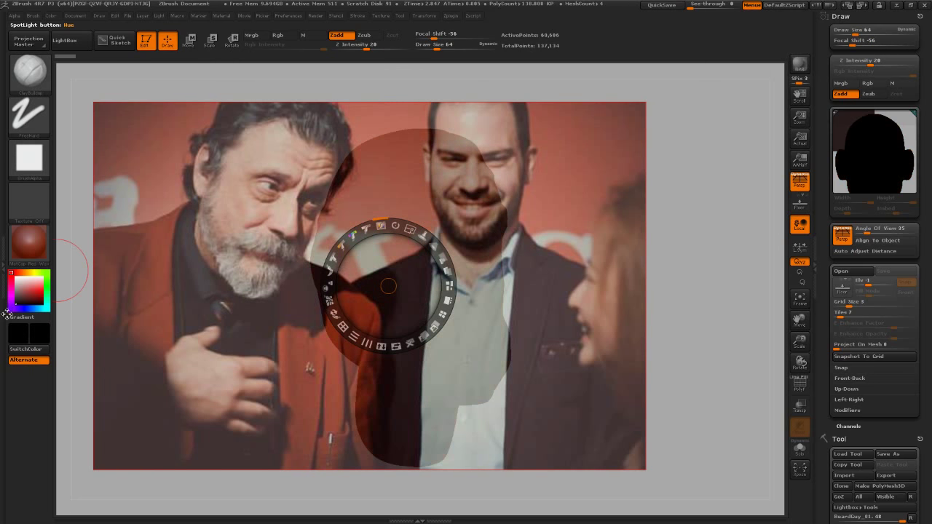
pyautogui.moveTo(526, 139)
pyautogui.mouseDown()
pyautogui.moveTo(415, 101)
pyautogui.moveTo(412, 270)
pyautogui.moveTo(528, 180)
pyautogui.moveTo(582, 459)
pyautogui.moveTo(637, 306)
pyautogui.moveTo(629, 160)
pyautogui.moveTo(630, 192)
pyautogui.moveTo(530, 109)
pyautogui.mouseUp()
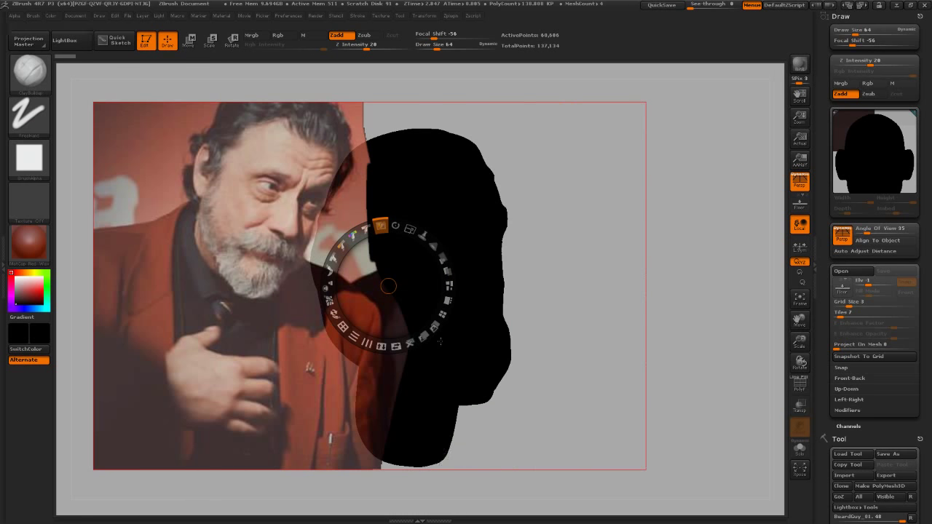
pyautogui.moveTo(440, 341)
pyautogui.mouseDown()
pyautogui.moveTo(389, 342)
pyautogui.moveTo(353, 459)
pyautogui.moveTo(335, 291)
pyautogui.moveTo(340, 435)
pyautogui.moveTo(336, 287)
pyautogui.moveTo(391, 196)
pyautogui.mouseUp()
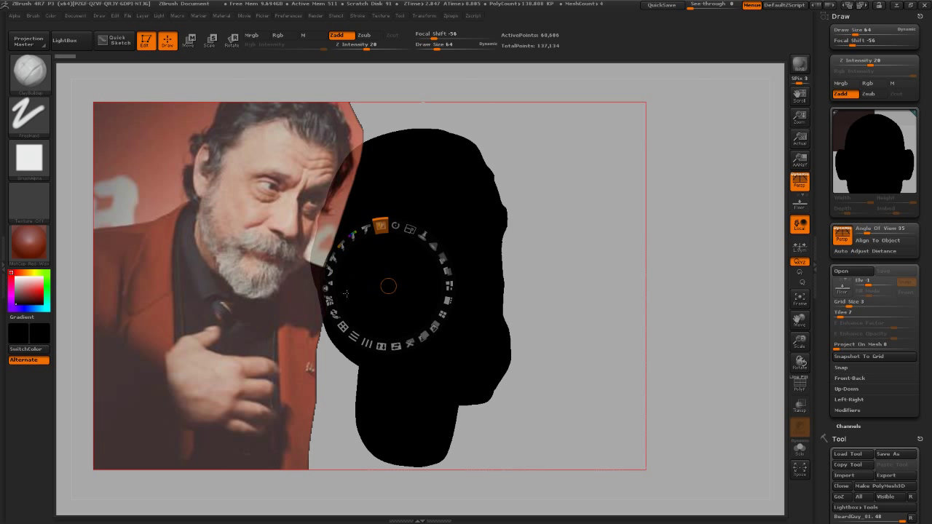
pyautogui.moveTo(322, 324); pyautogui.dragTo(322, 424)
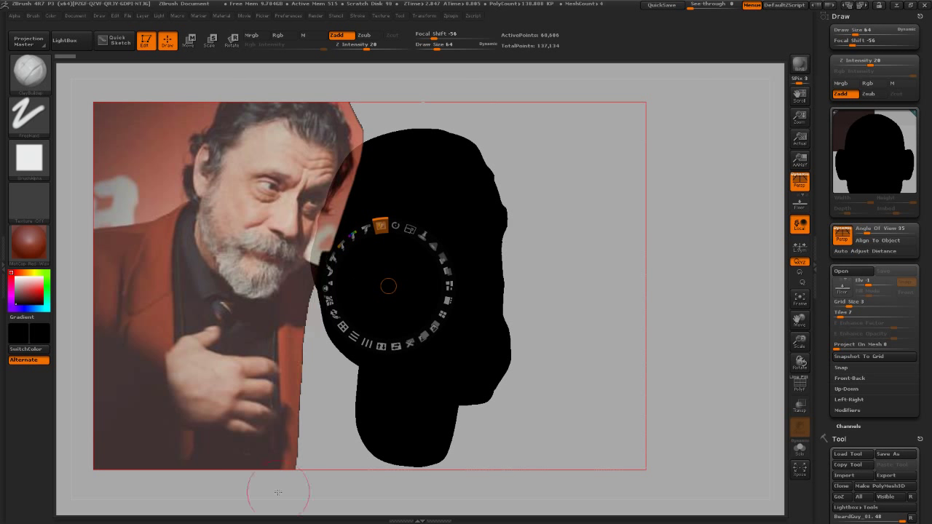
pyautogui.moveTo(105, 87); pyautogui.dragTo(232, 115)
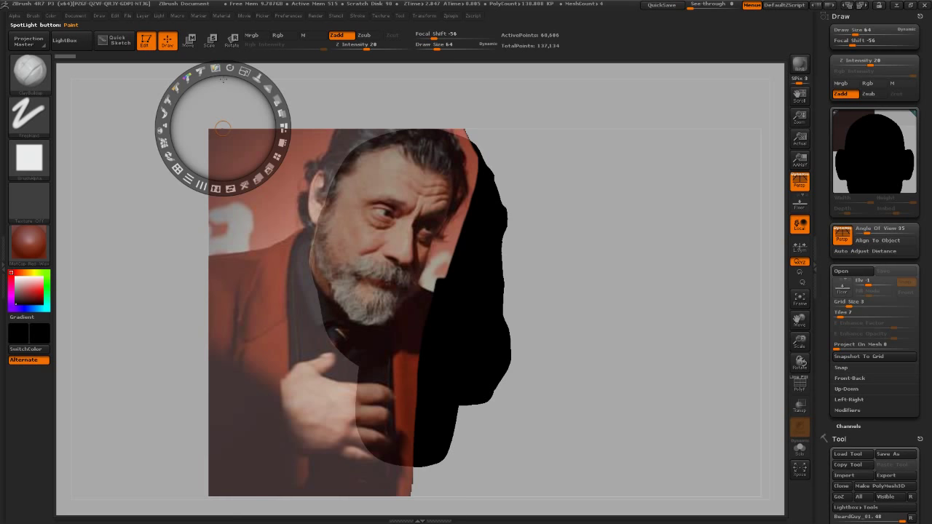
pyautogui.moveTo(222, 124)
pyautogui.mouseDown()
pyautogui.moveTo(192, 186)
pyautogui.moveTo(170, 200)
pyautogui.moveTo(237, 149)
pyautogui.moveTo(123, 121)
pyautogui.moveTo(90, 87)
pyautogui.moveTo(70, 91)
pyautogui.moveTo(83, 102)
pyautogui.mouseUp()
# Step: Open Brush > Samples, raise the Spotlight photo's opacity, and turn the shaded head to a side profile
pyautogui.press('z')
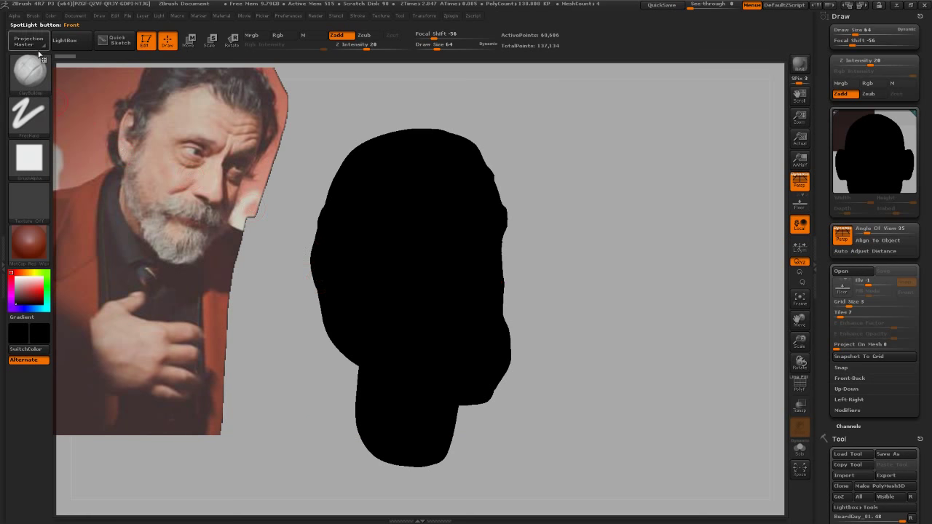
pyautogui.click(39, 62)
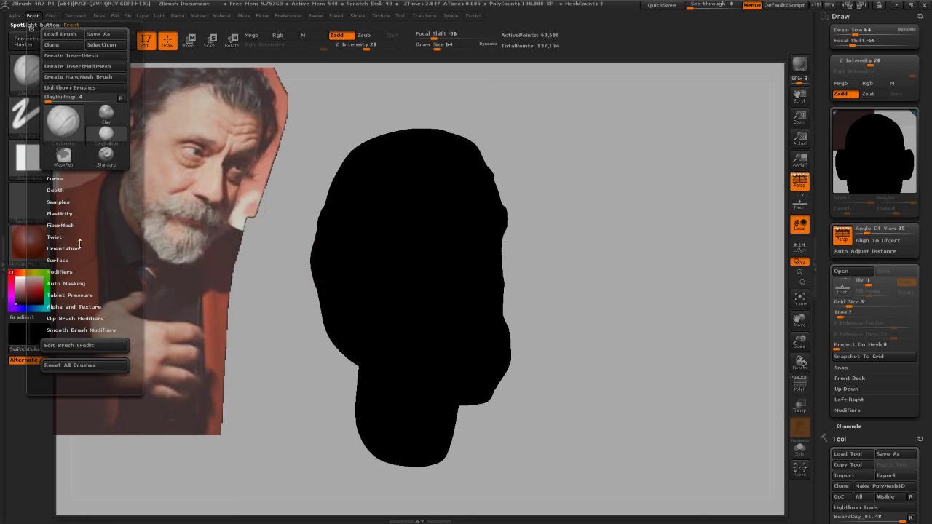
pyautogui.click(61, 202)
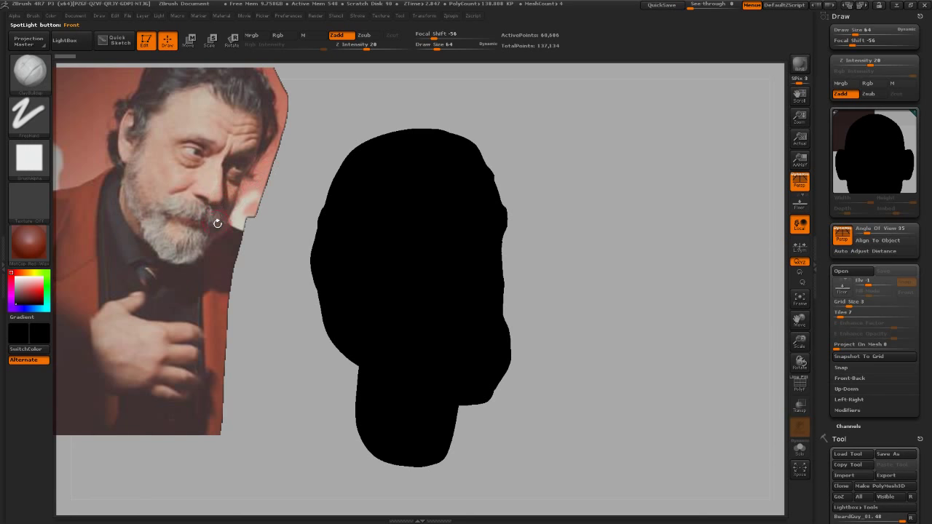
pyautogui.hotkey('shift', 'z')
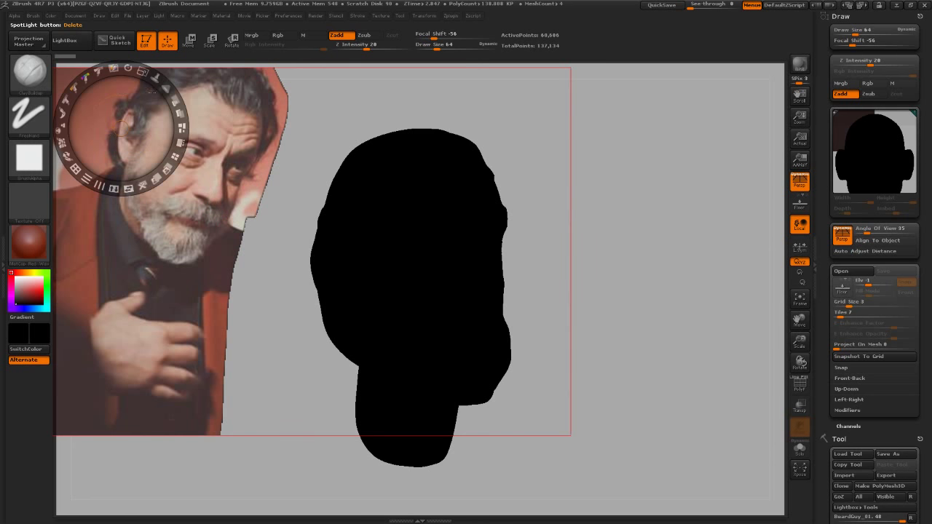
pyautogui.moveTo(173, 100); pyautogui.dragTo(73, 127)
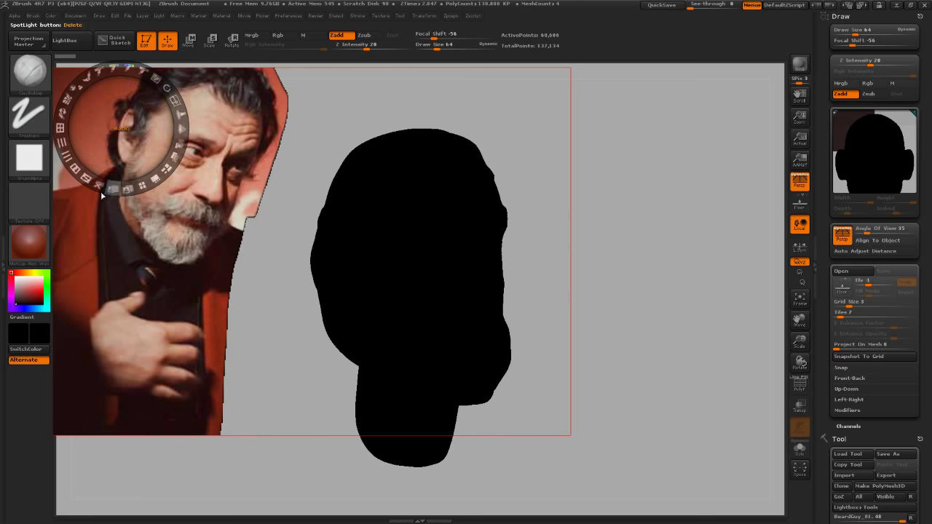
pyautogui.press('z')
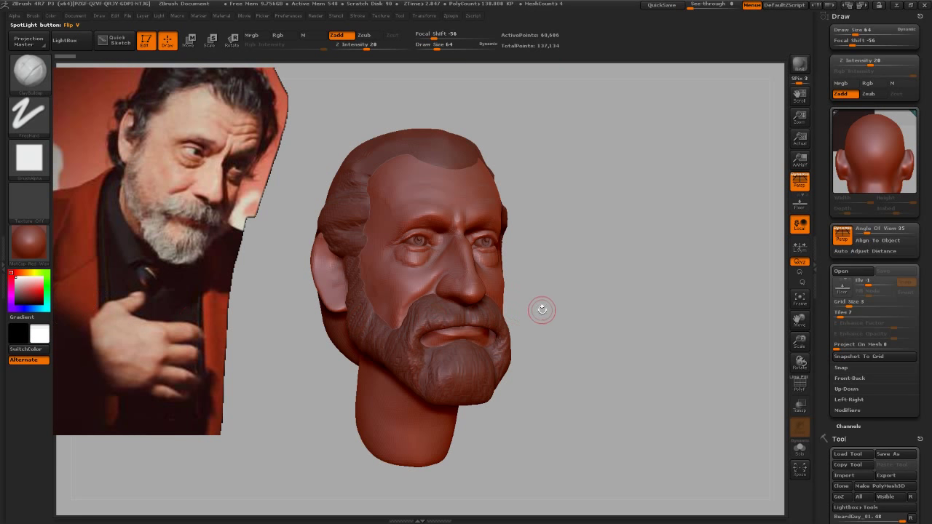
pyautogui.moveTo(541, 308)
pyautogui.mouseDown()
pyautogui.moveTo(554, 289)
pyautogui.moveTo(554, 242)
pyautogui.mouseUp()
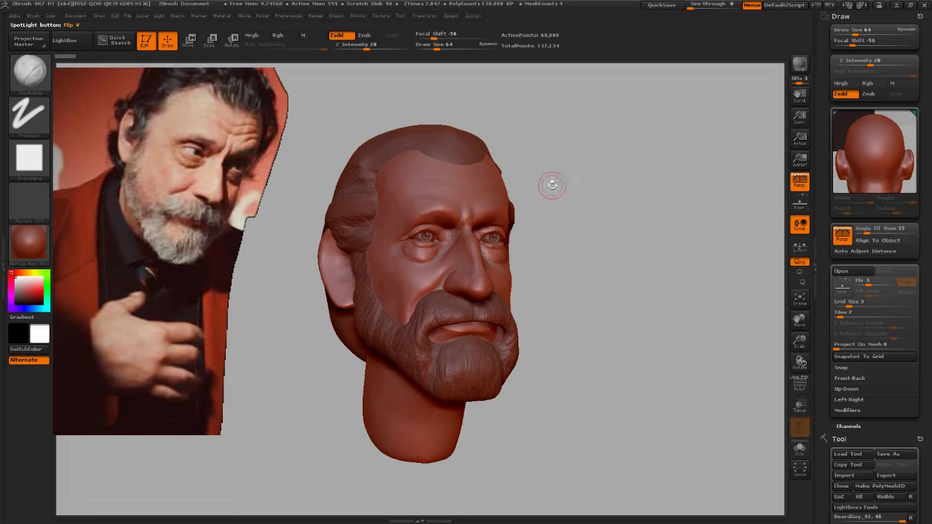
pyautogui.moveTo(565, 208)
pyautogui.mouseDown()
pyautogui.moveTo(581, 204)
pyautogui.moveTo(524, 242)
pyautogui.mouseUp()
# Step: Select the Beard subtool and set up a Move-type brush with Focal Shift 45 and size 257
pyautogui.keyDown('alt'); pyautogui.click(462, 346); pyautogui.keyUp('alt')
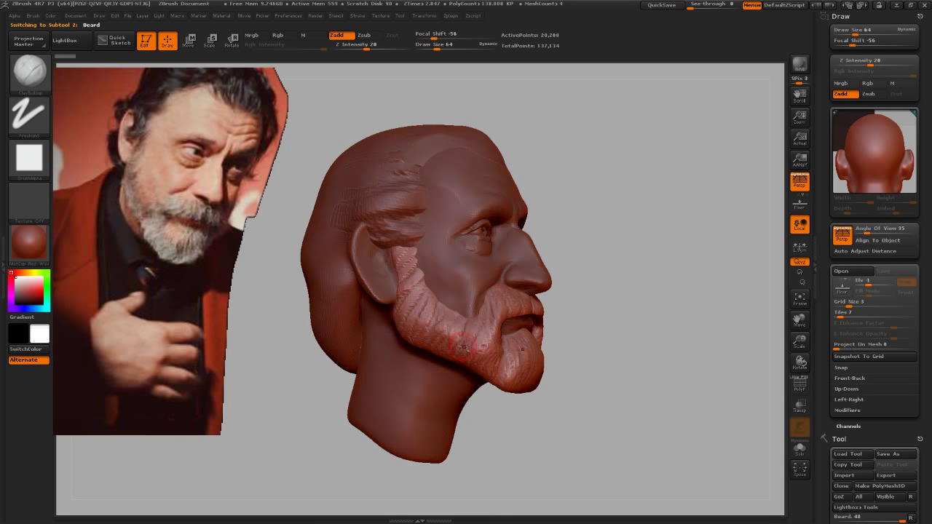
pyautogui.press('b')
pyautogui.press('s')
pyautogui.press('t')
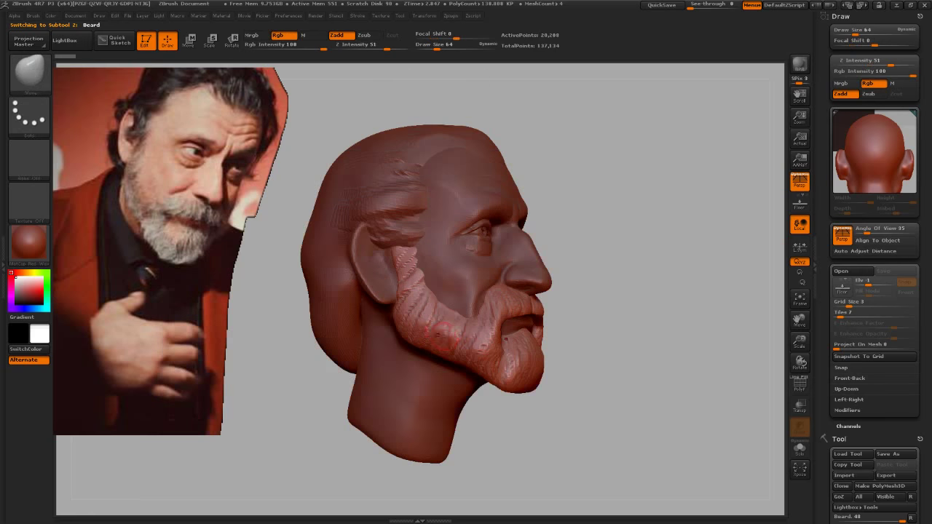
pyautogui.moveTo(456, 37); pyautogui.dragTo(474, 37)
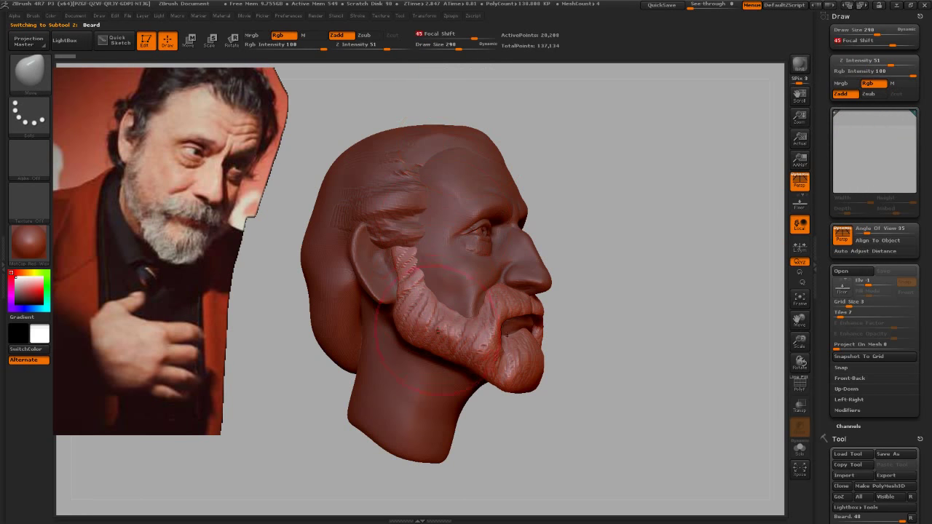
pyautogui.press('s')
pyautogui.moveTo(437, 332); pyautogui.dragTo(456, 337)
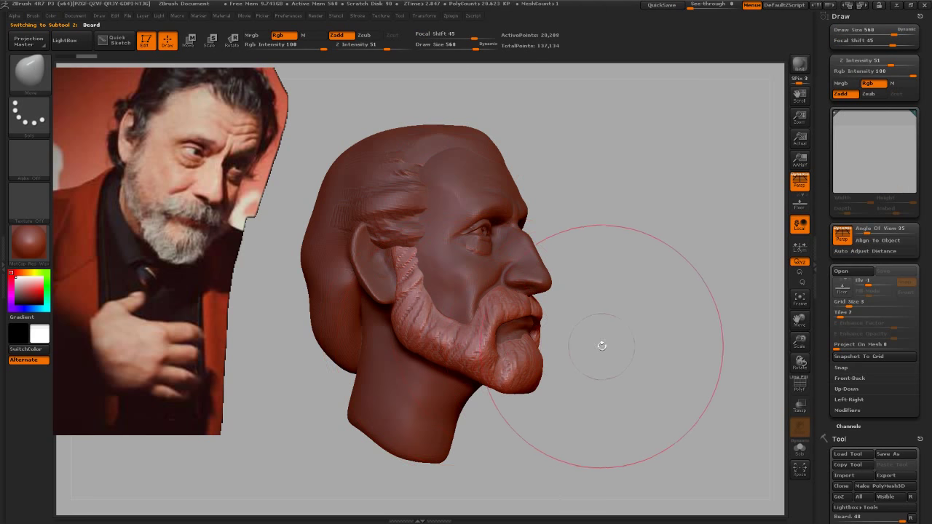
pyautogui.moveTo(601, 343)
pyautogui.mouseDown()
pyautogui.moveTo(585, 362)
pyautogui.moveTo(451, 338)
pyautogui.moveTo(386, 314)
pyautogui.mouseUp()
pyautogui.press('s')
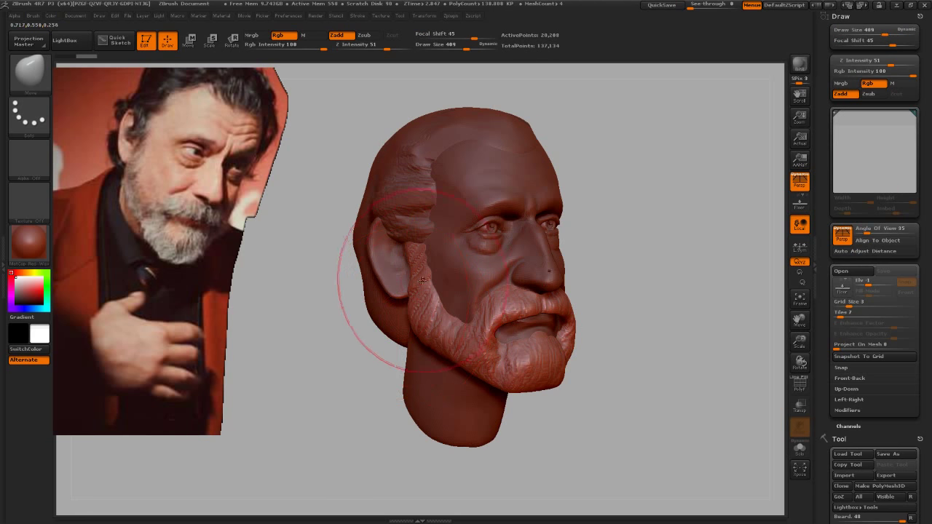
pyautogui.press('s')
pyautogui.moveTo(408, 271); pyautogui.dragTo(409, 276)
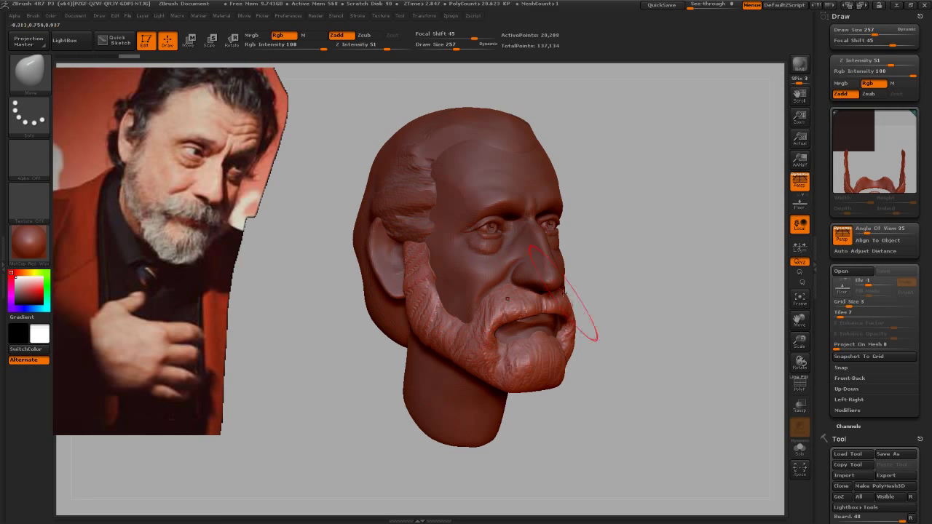
# Step: Push the beard along the jawline to match the reference, then select the BeardGuy_01 subtool
pyautogui.moveTo(590, 328); pyautogui.dragTo(619, 249)
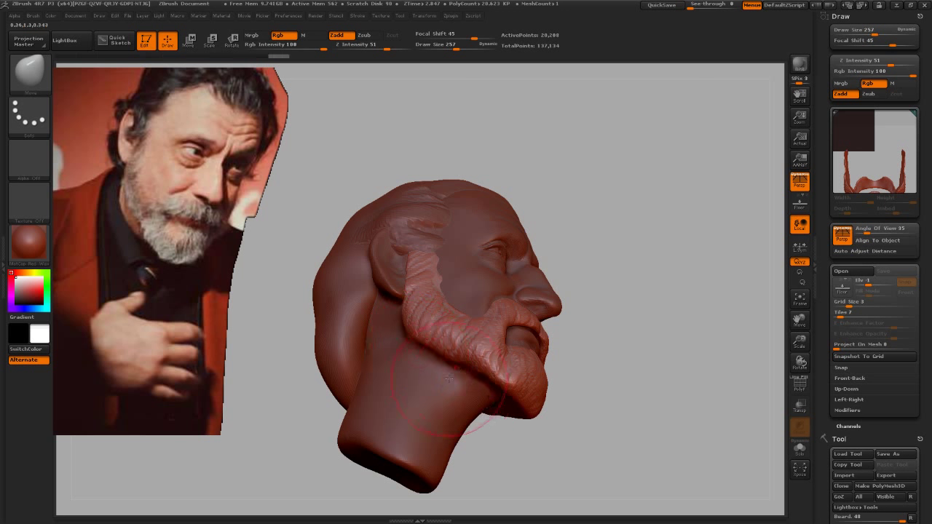
pyautogui.moveTo(608, 364)
pyautogui.mouseDown()
pyautogui.moveTo(619, 340)
pyautogui.moveTo(629, 368)
pyautogui.moveTo(618, 376)
pyautogui.mouseUp()
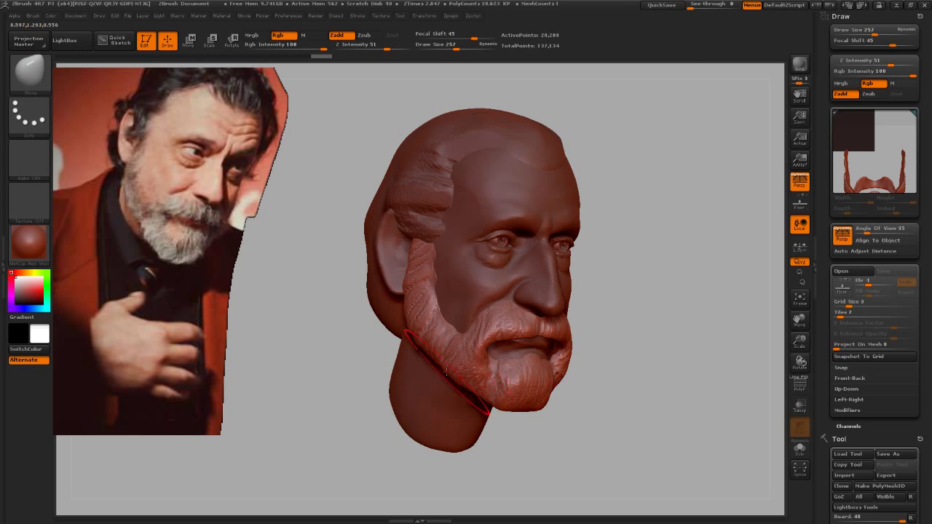
pyautogui.moveTo(446, 371); pyautogui.dragTo(431, 354)
pyautogui.moveTo(612, 329)
pyautogui.mouseDown()
pyautogui.moveTo(694, 345)
pyautogui.moveTo(578, 329)
pyautogui.moveTo(499, 251)
pyautogui.moveTo(593, 202)
pyautogui.moveTo(576, 272)
pyautogui.mouseUp()
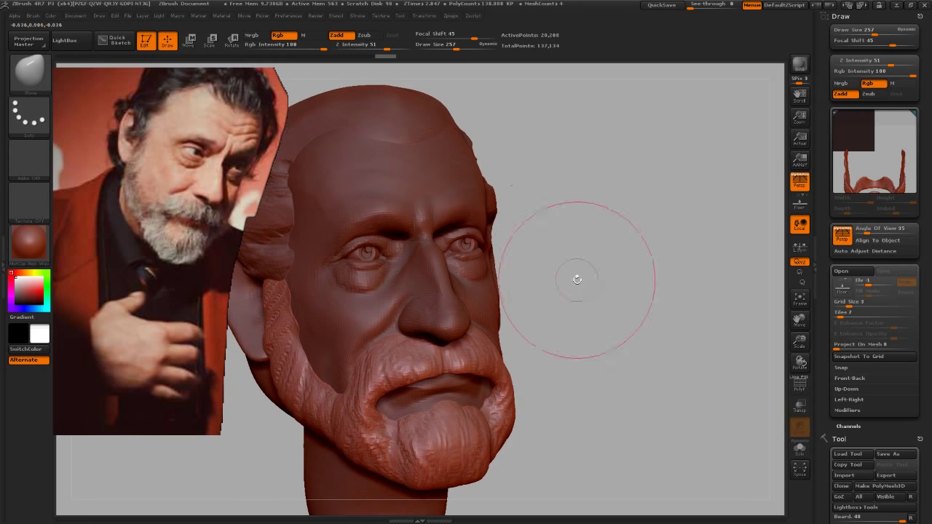
pyautogui.moveTo(544, 189)
pyautogui.mouseDown()
pyautogui.moveTo(555, 216)
pyautogui.moveTo(568, 219)
pyautogui.moveTo(472, 312)
pyautogui.moveTo(466, 305)
pyautogui.mouseUp()
pyautogui.keyDown('alt'); pyautogui.click(520, 185); pyautogui.keyUp('alt')
# Step: Shrink the brush to 165 then 72 and check the beard from side, front and back
pyautogui.press('s')
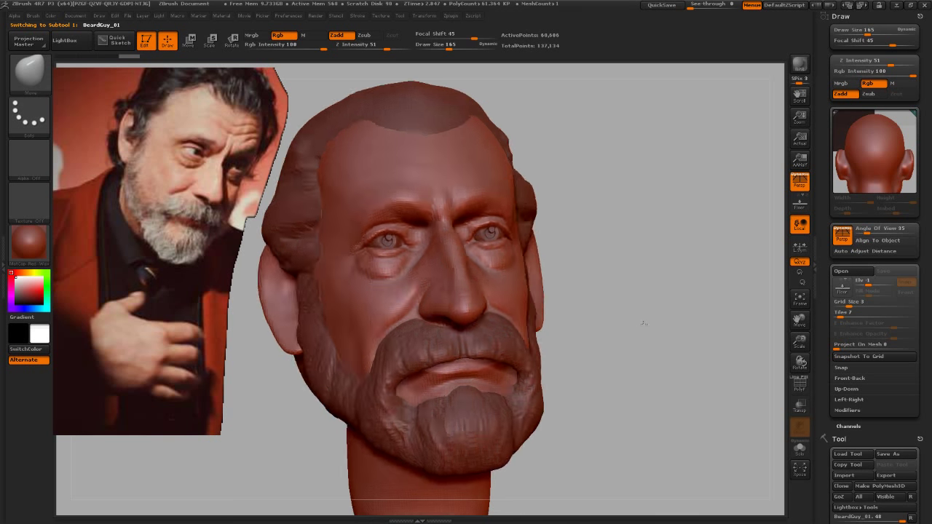
pyautogui.moveTo(659, 313)
pyautogui.mouseDown()
pyautogui.moveTo(466, 313)
pyautogui.moveTo(452, 333)
pyautogui.mouseUp()
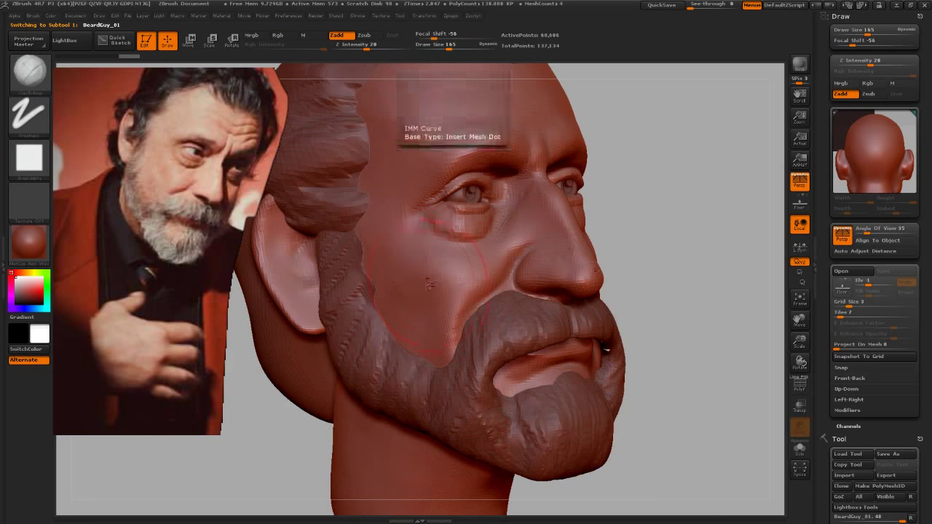
pyautogui.press('s')
pyautogui.moveTo(425, 277); pyautogui.dragTo(413, 275)
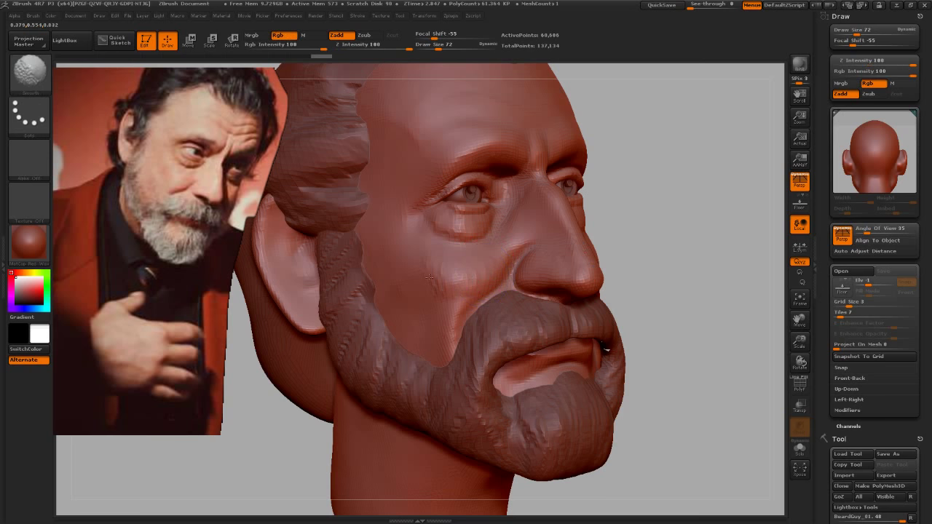
pyautogui.moveTo(645, 228); pyautogui.dragTo(429, 281)
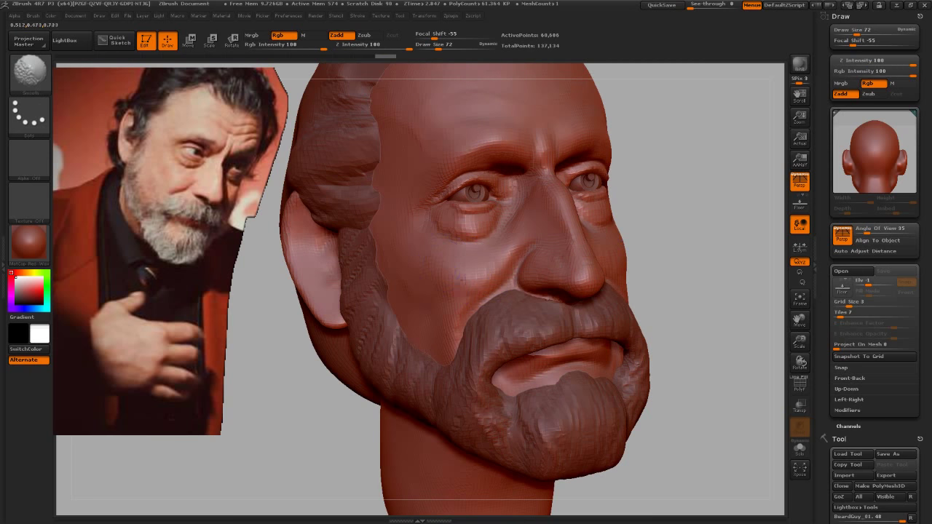
pyautogui.moveTo(680, 270)
pyautogui.mouseDown()
pyautogui.moveTo(689, 270)
pyautogui.moveTo(629, 297)
pyautogui.moveTo(593, 222)
pyautogui.moveTo(617, 252)
pyautogui.moveTo(631, 252)
pyautogui.moveTo(556, 312)
pyautogui.moveTo(578, 332)
pyautogui.mouseUp()
# Step: Pick the Move brush, raise draw size to 264, and push the beard mass around the jaw
pyautogui.press('b')
pyautogui.click(580, 332)
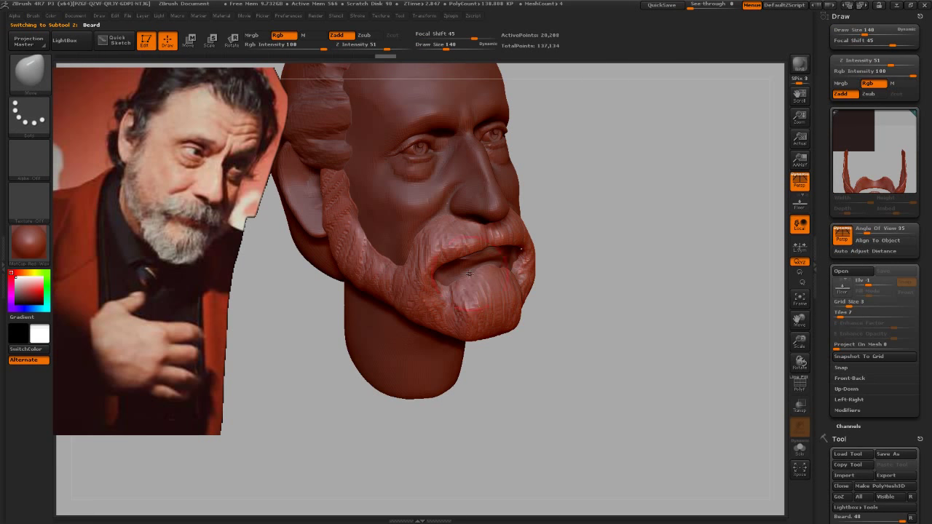
pyautogui.moveTo(607, 329)
pyautogui.mouseDown()
pyautogui.moveTo(593, 323)
pyautogui.moveTo(614, 323)
pyautogui.moveTo(600, 322)
pyautogui.moveTo(586, 288)
pyautogui.mouseUp()
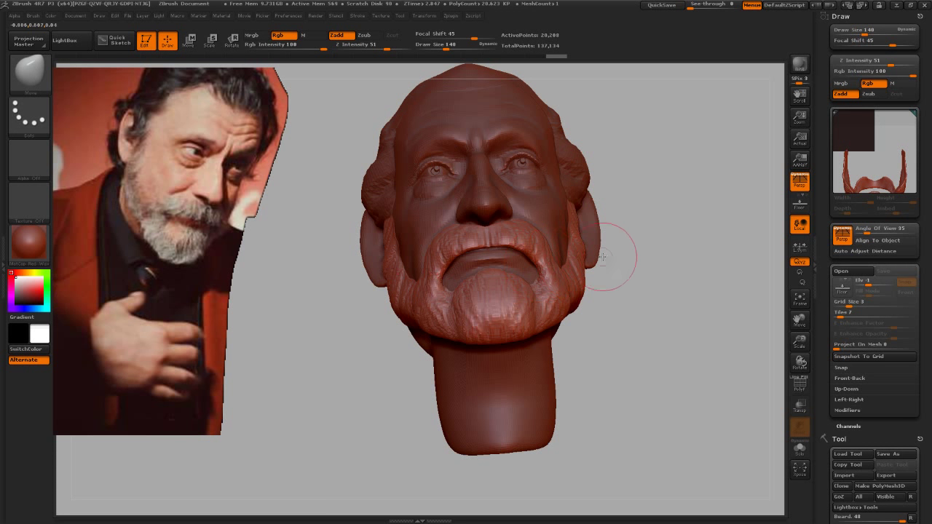
pyautogui.moveTo(602, 256)
pyautogui.mouseDown()
pyautogui.moveTo(620, 306)
pyautogui.moveTo(639, 289)
pyautogui.moveTo(624, 291)
pyautogui.moveTo(540, 234)
pyautogui.mouseUp()
pyautogui.press('s')
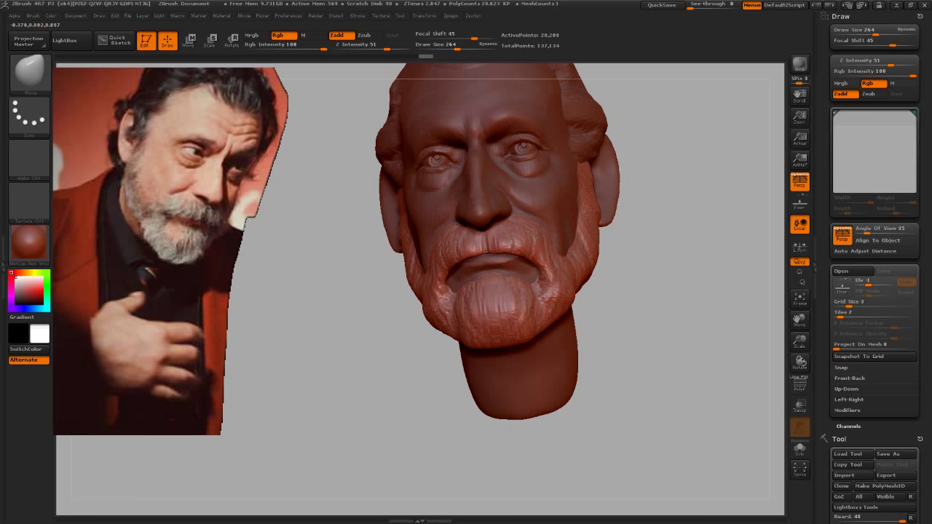
pyautogui.moveTo(618, 310)
pyautogui.mouseDown()
pyautogui.moveTo(655, 327)
pyautogui.moveTo(593, 282)
pyautogui.moveTo(597, 299)
pyautogui.moveTo(582, 274)
pyautogui.moveTo(610, 284)
pyautogui.moveTo(620, 270)
pyautogui.moveTo(559, 332)
pyautogui.moveTo(575, 328)
pyautogui.moveTo(558, 313)
pyautogui.moveTo(496, 299)
pyautogui.mouseUp()
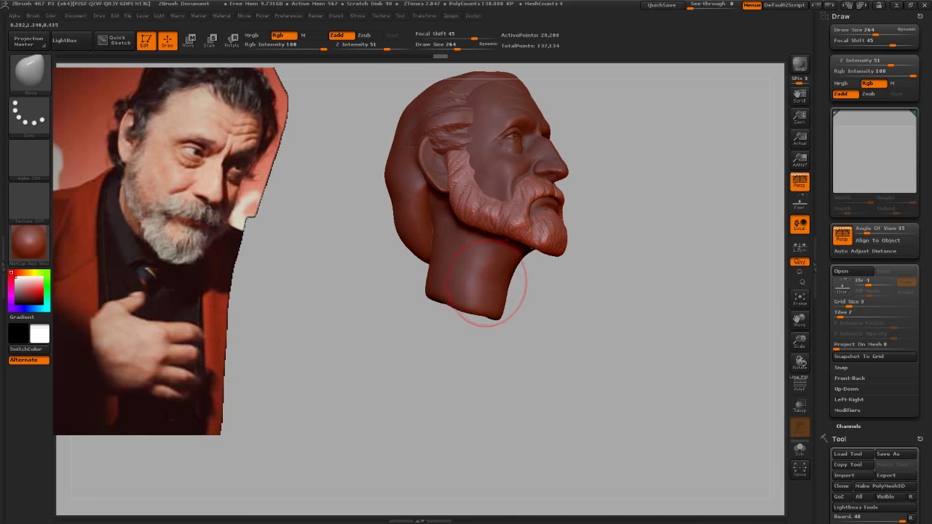
# Step: Select the head subtool, choose the Topology brush, and zoom in on the neck
pyautogui.keyDown('alt'); pyautogui.click(484, 285); pyautogui.keyUp('alt')
pyautogui.moveTo(539, 323); pyautogui.dragTo(536, 319)
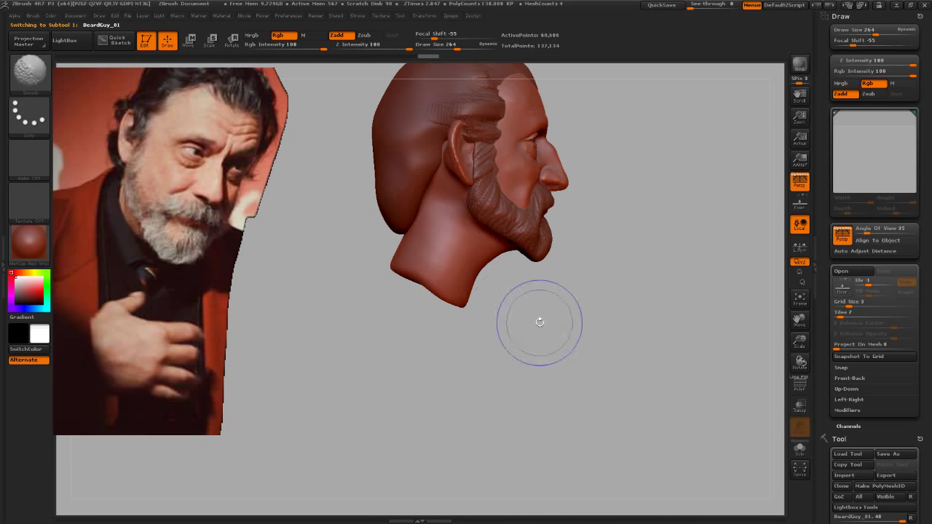
pyautogui.press('b')
pyautogui.press('t')
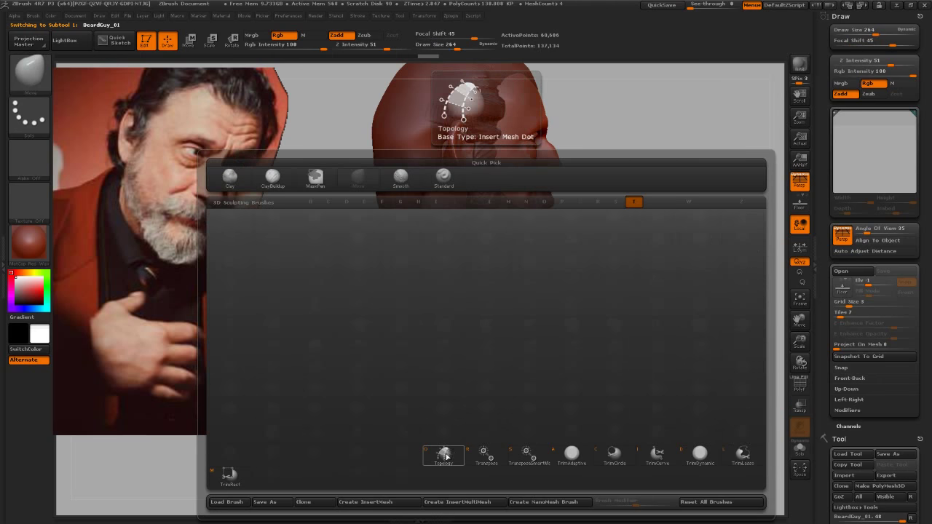
pyautogui.click(440, 447)
pyautogui.keyDown('alt'); pyautogui.moveTo(440, 448); pyautogui.dragTo(430, 349); pyautogui.keyUp('alt')
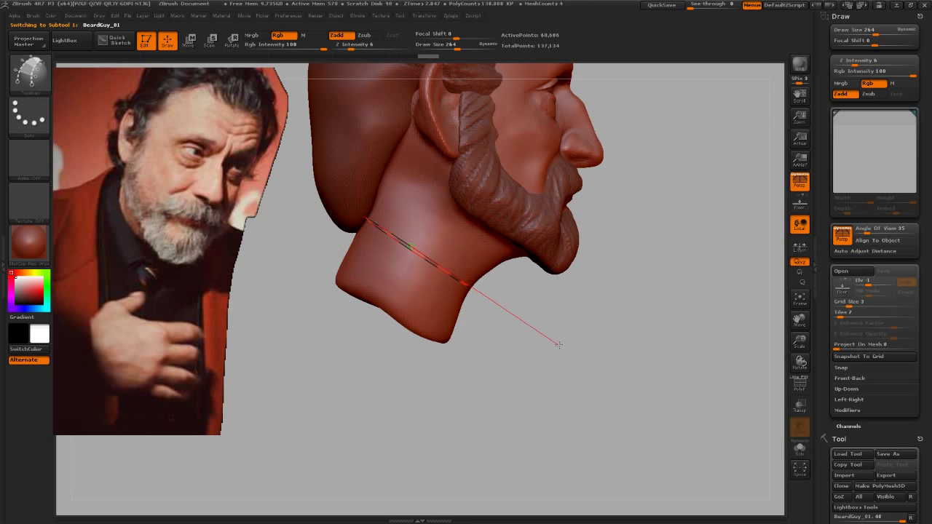
# Step: Draw topology curves around the upper and lower neck and down its front, at brush size 72
pyautogui.moveTo(559, 345)
pyautogui.mouseDown()
pyautogui.moveTo(567, 332)
pyautogui.moveTo(549, 337)
pyautogui.mouseUp()
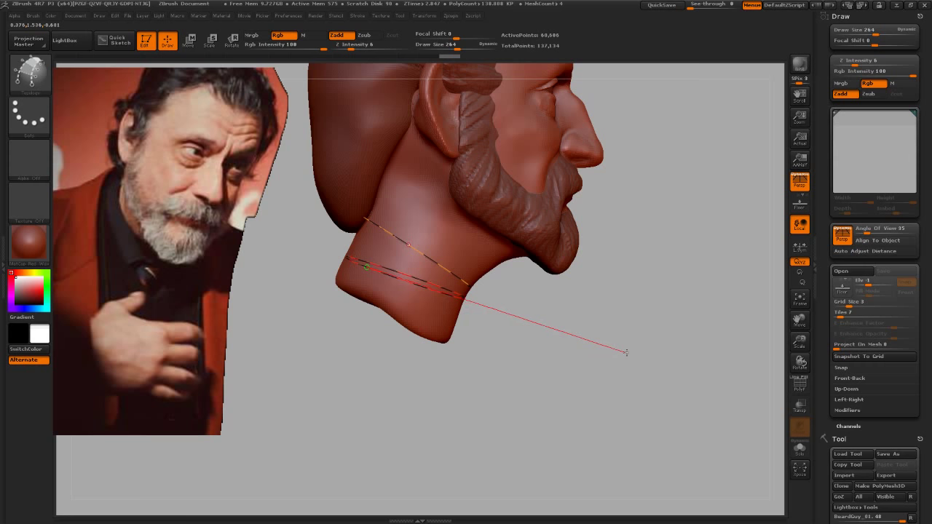
pyautogui.moveTo(626, 352)
pyautogui.mouseDown()
pyautogui.moveTo(572, 339)
pyautogui.moveTo(556, 345)
pyautogui.moveTo(416, 277)
pyautogui.mouseUp()
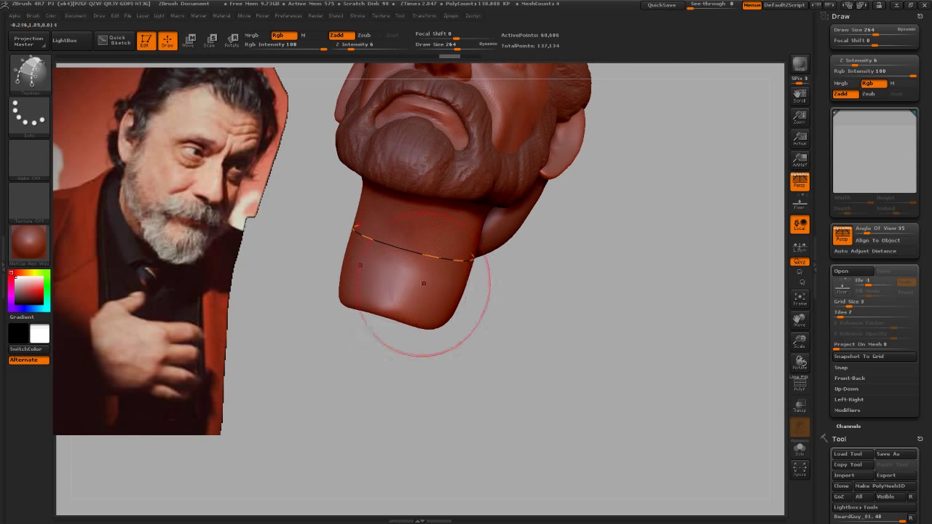
pyautogui.moveTo(546, 338)
pyautogui.mouseDown()
pyautogui.moveTo(553, 338)
pyautogui.moveTo(466, 329)
pyautogui.moveTo(506, 335)
pyautogui.mouseUp()
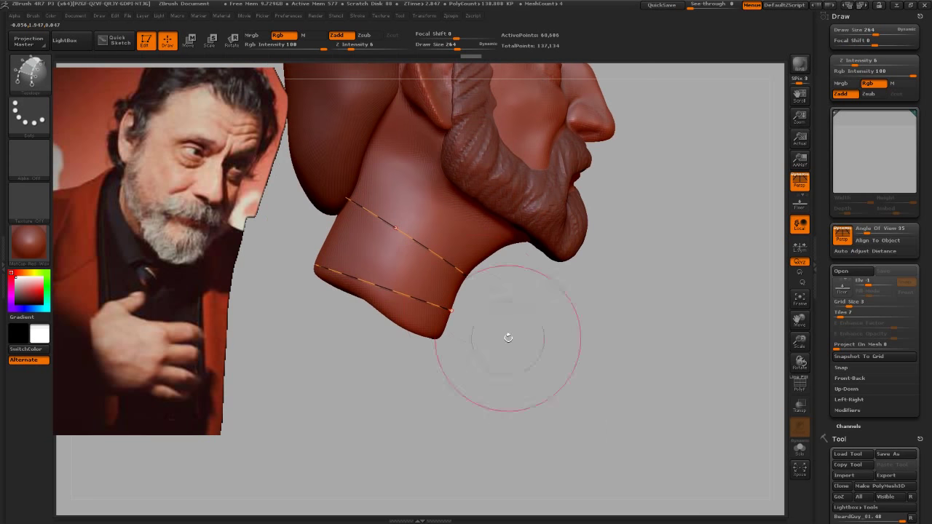
pyautogui.press('s')
pyautogui.moveTo(437, 229); pyautogui.dragTo(434, 233)
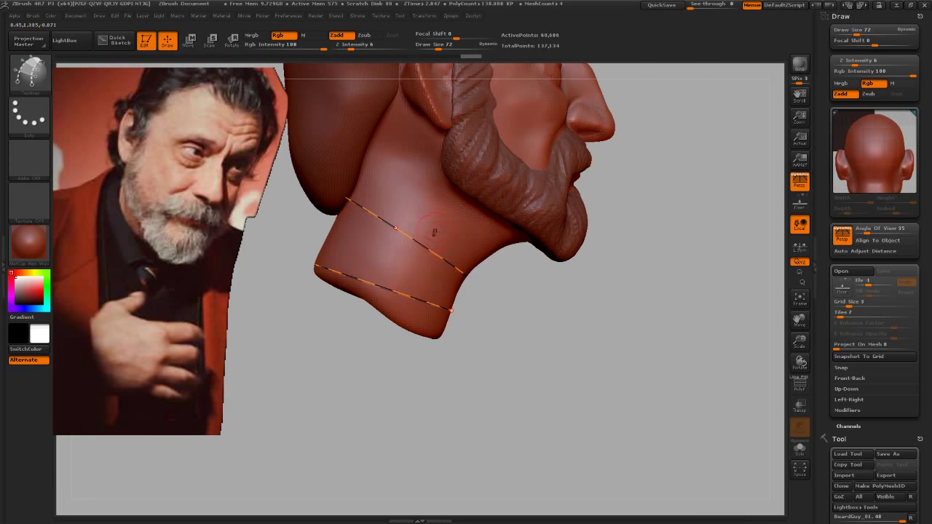
pyautogui.moveTo(478, 373)
pyautogui.mouseDown()
pyautogui.moveTo(509, 370)
pyautogui.moveTo(570, 407)
pyautogui.moveTo(528, 291)
pyautogui.mouseUp()
pyautogui.press('b')
pyautogui.press('t')
pyautogui.press('o')
pyautogui.moveTo(575, 379)
pyautogui.mouseDown()
pyautogui.moveTo(589, 391)
pyautogui.moveTo(581, 341)
pyautogui.mouseUp()
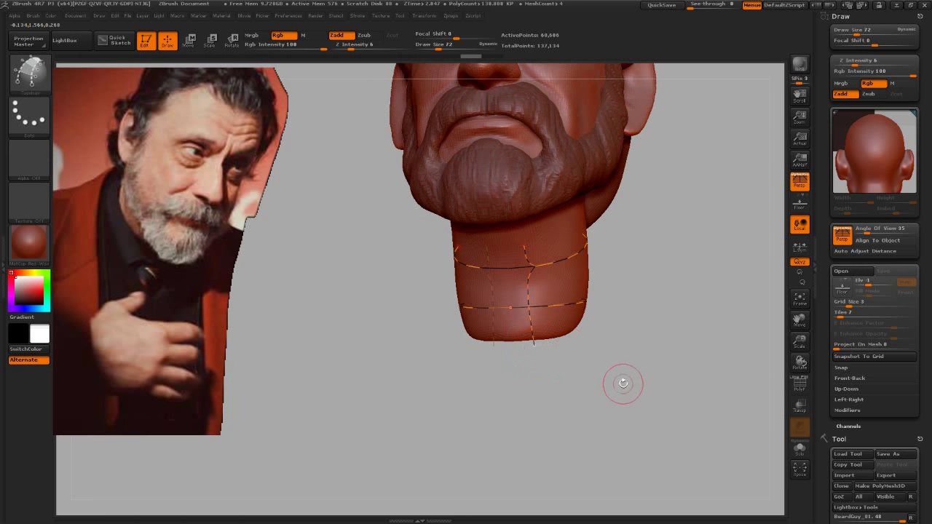
# Step: Solo the head, remove a stray neck curve, and generate the collar mesh at draw size 1
pyautogui.moveTo(624, 383)
pyautogui.mouseDown()
pyautogui.moveTo(545, 376)
pyautogui.moveTo(564, 389)
pyautogui.moveTo(574, 432)
pyautogui.moveTo(553, 426)
pyautogui.moveTo(556, 307)
pyautogui.mouseUp()
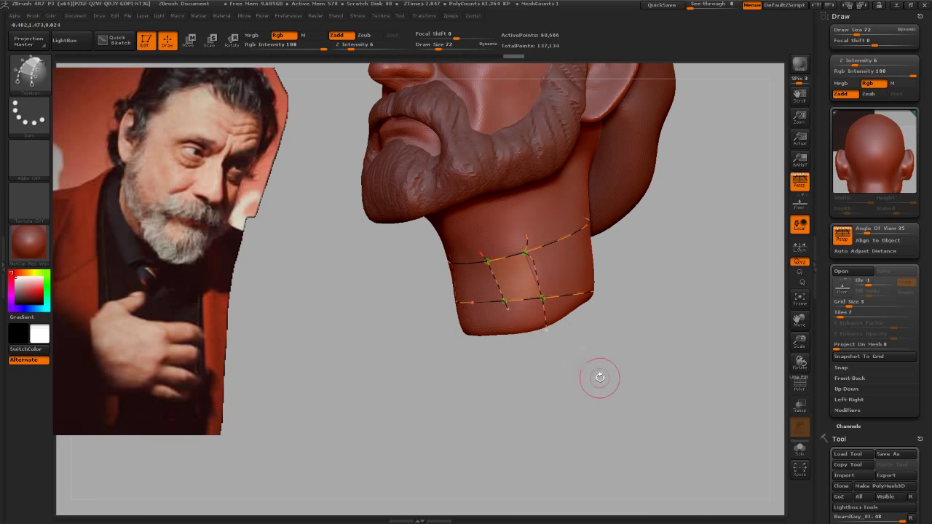
pyautogui.moveTo(622, 379)
pyautogui.mouseDown()
pyautogui.moveTo(592, 386)
pyautogui.moveTo(520, 342)
pyautogui.mouseUp()
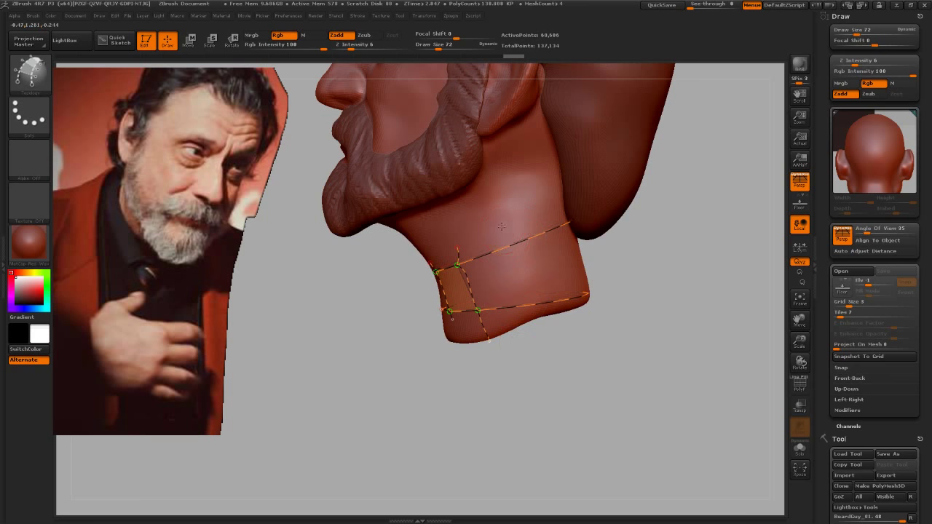
pyautogui.moveTo(602, 362)
pyautogui.mouseDown()
pyautogui.moveTo(585, 366)
pyautogui.moveTo(545, 226)
pyautogui.mouseUp()
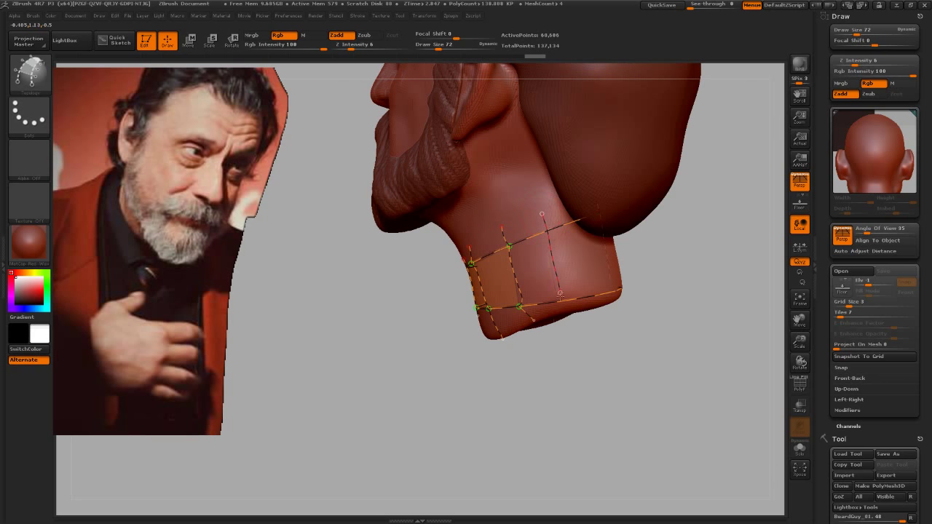
pyautogui.moveTo(629, 354)
pyautogui.mouseDown()
pyautogui.moveTo(572, 370)
pyautogui.moveTo(593, 371)
pyautogui.moveTo(519, 237)
pyautogui.mouseUp()
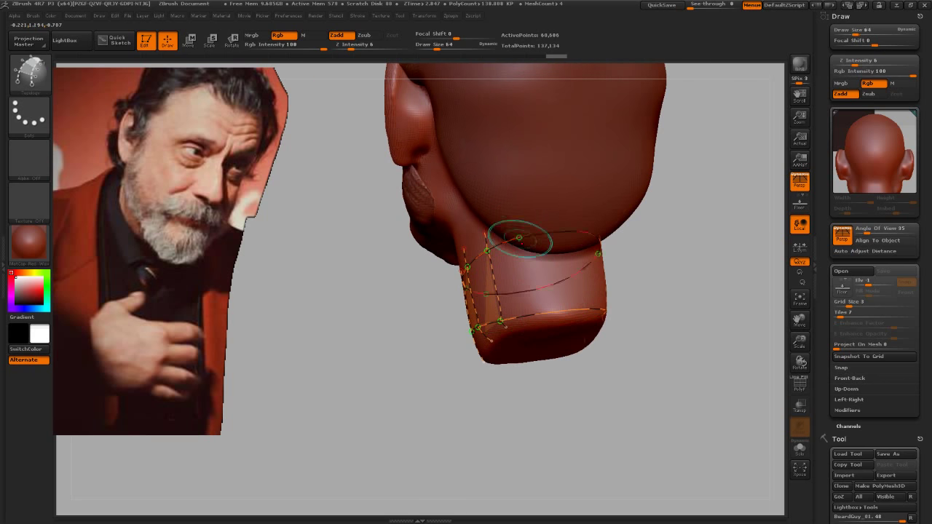
pyautogui.moveTo(586, 384); pyautogui.dragTo(649, 395)
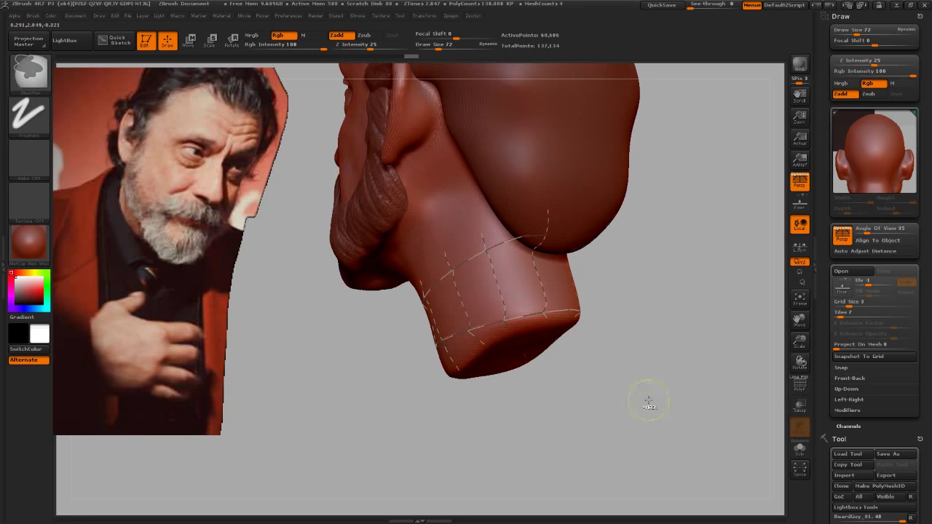
pyautogui.click(799, 450)
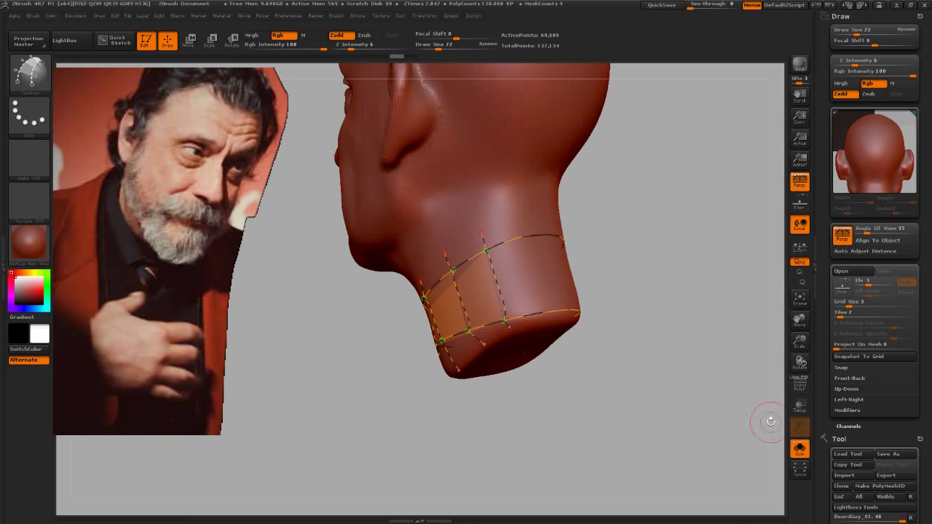
pyautogui.moveTo(645, 343); pyautogui.dragTo(528, 234)
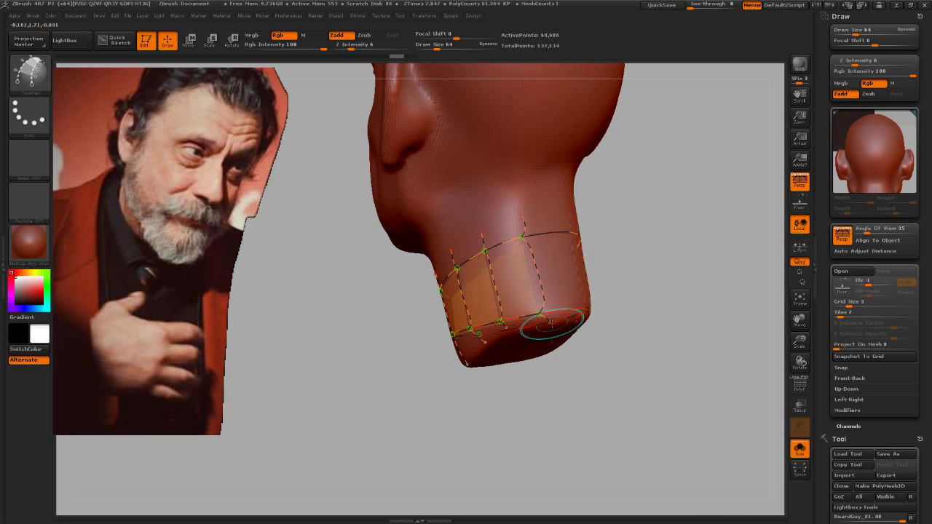
pyautogui.moveTo(579, 367)
pyautogui.mouseDown()
pyautogui.moveTo(599, 391)
pyautogui.moveTo(595, 400)
pyautogui.moveTo(631, 396)
pyautogui.moveTo(621, 452)
pyautogui.moveTo(605, 452)
pyautogui.moveTo(599, 442)
pyautogui.moveTo(624, 236)
pyautogui.moveTo(655, 250)
pyautogui.moveTo(663, 295)
pyautogui.moveTo(661, 316)
pyautogui.moveTo(651, 287)
pyautogui.moveTo(554, 220)
pyautogui.mouseUp()
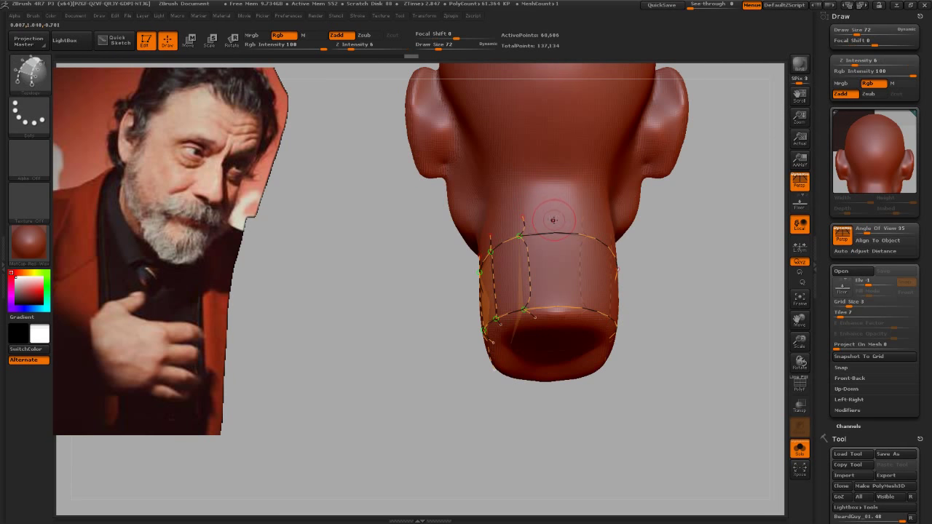
pyautogui.keyDown('shift'); pyautogui.click(579, 337); pyautogui.keyUp('shift')
pyautogui.moveTo(607, 411)
pyautogui.mouseDown()
pyautogui.moveTo(636, 443)
pyautogui.moveTo(651, 443)
pyautogui.moveTo(625, 375)
pyautogui.moveTo(655, 401)
pyautogui.moveTo(619, 409)
pyautogui.moveTo(630, 401)
pyautogui.moveTo(641, 403)
pyautogui.moveTo(622, 412)
pyautogui.moveTo(638, 424)
pyautogui.moveTo(641, 393)
pyautogui.moveTo(624, 410)
pyautogui.moveTo(639, 375)
pyautogui.moveTo(648, 398)
pyautogui.mouseUp()
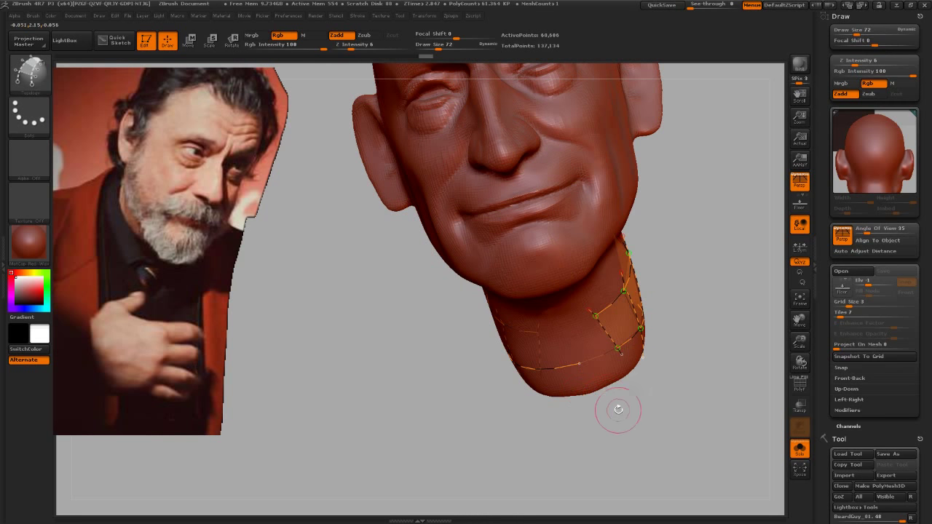
pyautogui.moveTo(642, 433)
pyautogui.mouseDown()
pyautogui.moveTo(651, 429)
pyautogui.moveTo(651, 456)
pyautogui.moveTo(680, 442)
pyautogui.moveTo(641, 410)
pyautogui.moveTo(651, 426)
pyautogui.moveTo(707, 408)
pyautogui.moveTo(655, 379)
pyautogui.moveTo(575, 361)
pyautogui.moveTo(637, 375)
pyautogui.moveTo(625, 359)
pyautogui.moveTo(612, 364)
pyautogui.moveTo(619, 357)
pyautogui.mouseUp()
pyautogui.press('s')
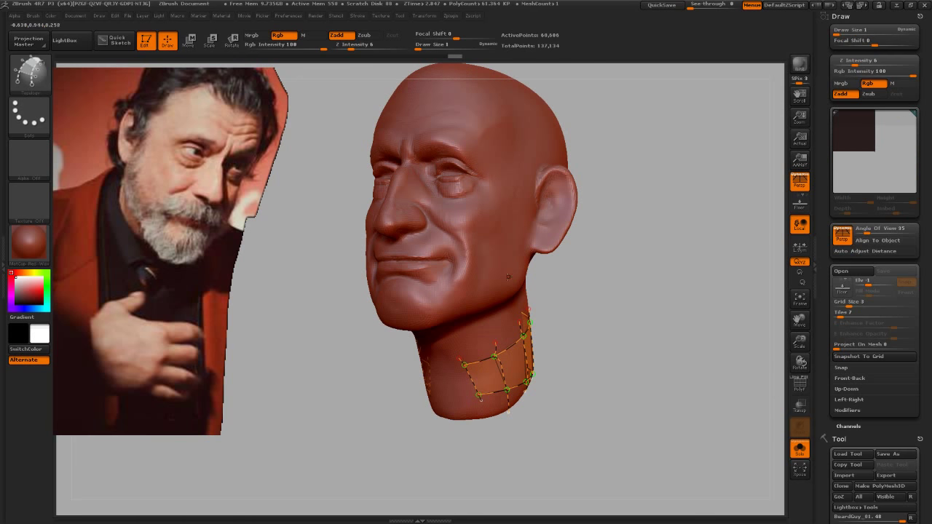
pyautogui.hotkey('ctrl', 'a')
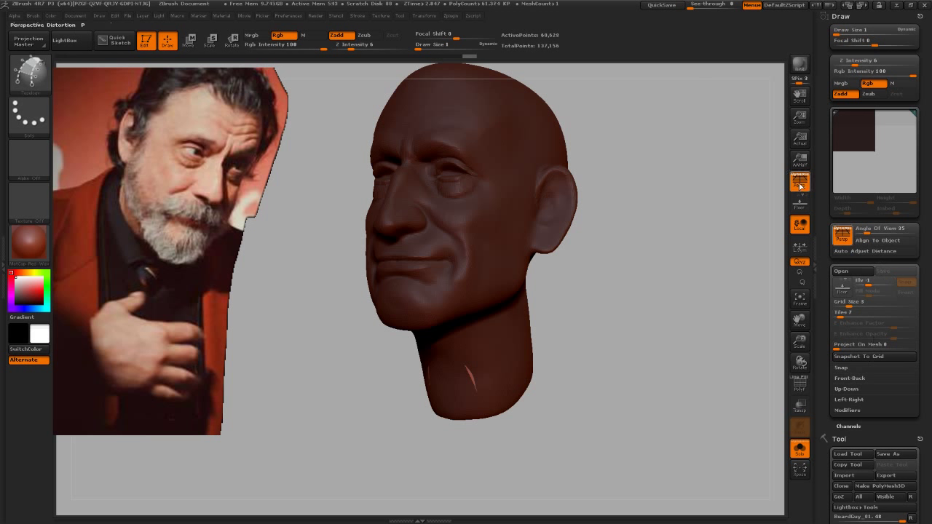
# Step: Split the unmasked neck patch into its own subtool with Split Unmasked Points and select it
pyautogui.scroll(-5, 867, 327)
pyautogui.click(848, 177)
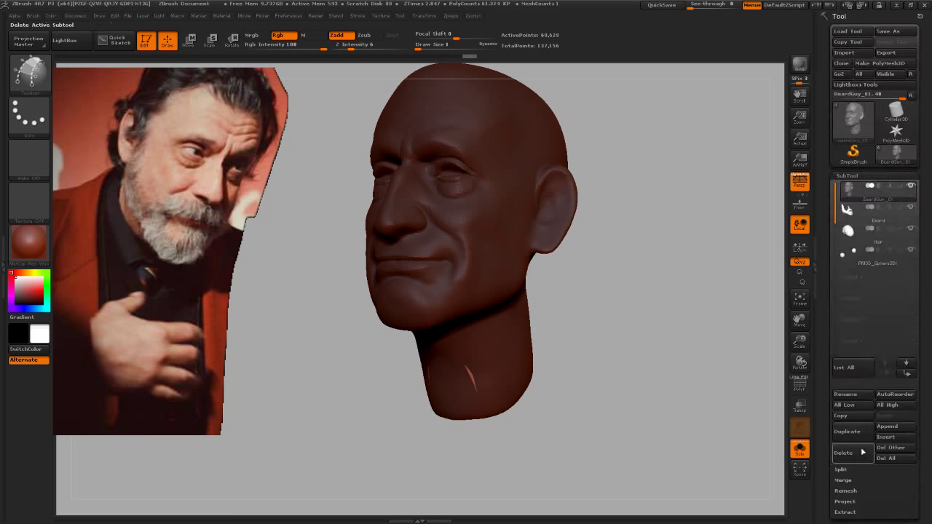
pyautogui.click(856, 470)
pyautogui.click(894, 512)
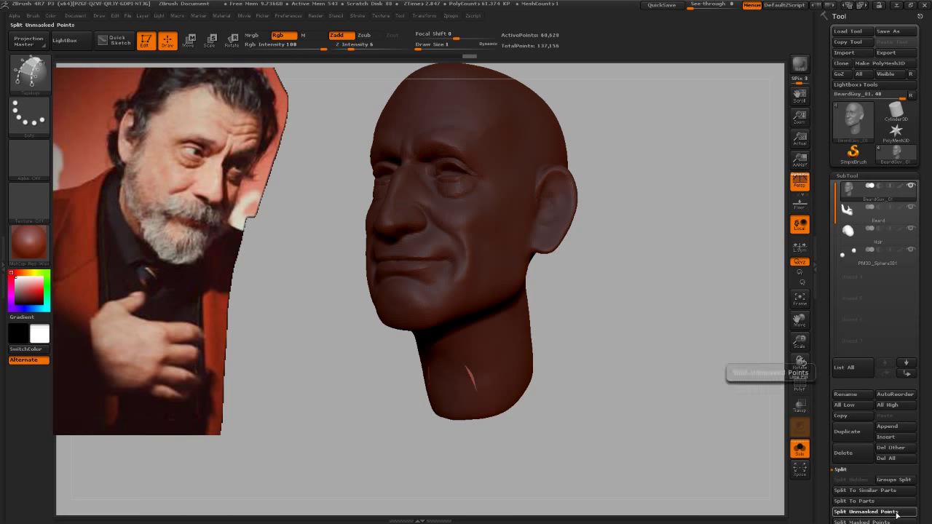
pyautogui.click(852, 222)
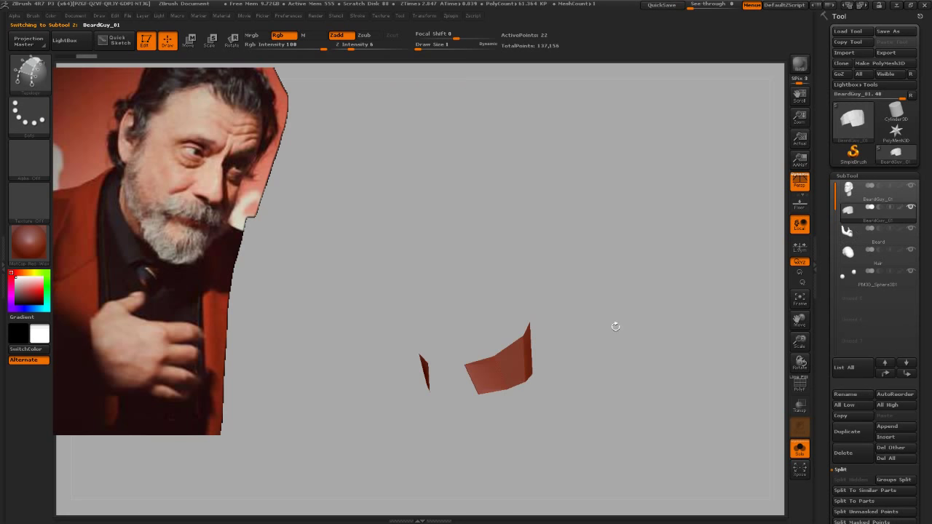
# Step: Rename the new subtool to Collar
pyautogui.click(844, 394)
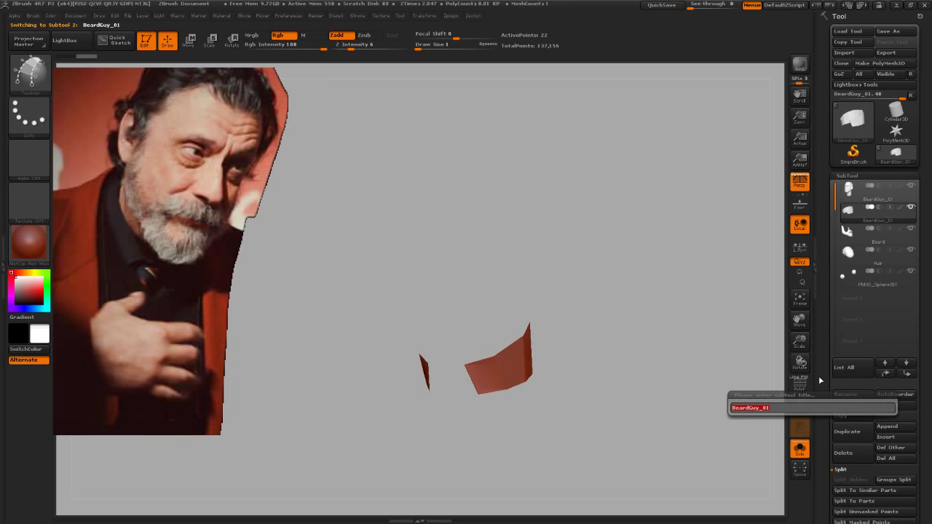
pyautogui.write('Color')
pyautogui.press('Return')
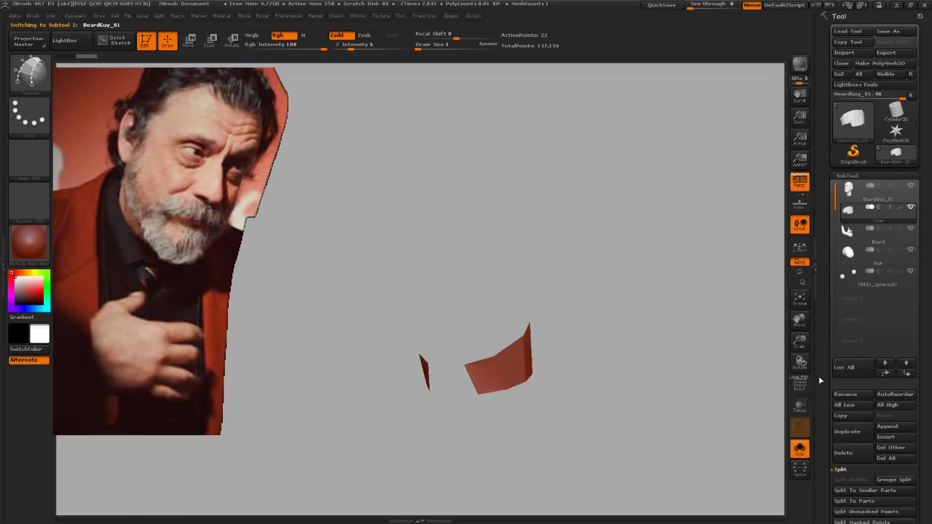
pyautogui.click(858, 395)
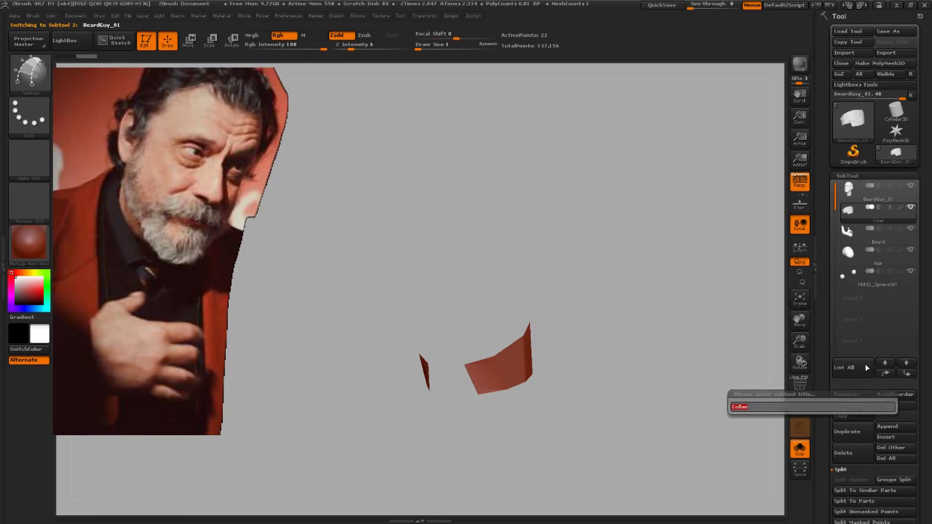
pyautogui.press('Return')
# Step: Show all subtools and scale the Collar with Transpose Scale from the front view
pyautogui.click(801, 457)
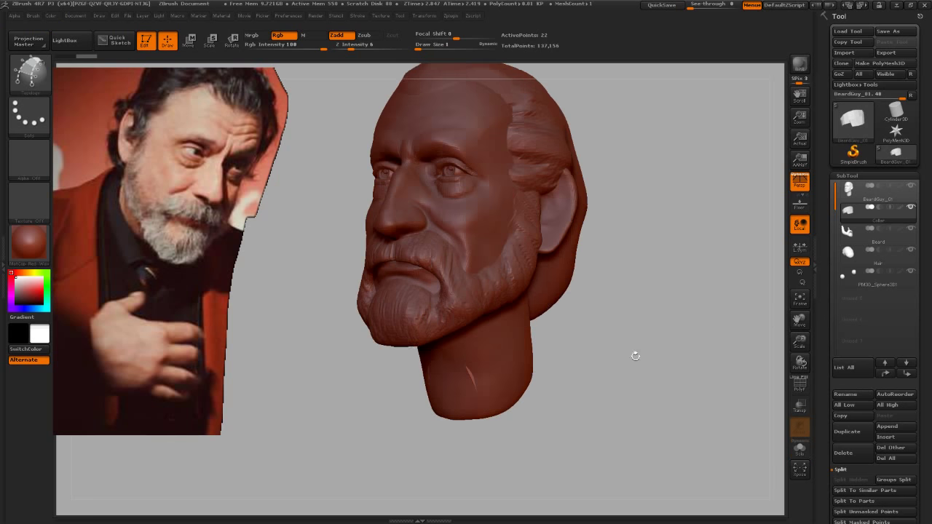
pyautogui.moveTo(635, 354)
pyautogui.mouseDown()
pyautogui.moveTo(616, 376)
pyautogui.moveTo(631, 374)
pyautogui.moveTo(612, 374)
pyautogui.mouseUp()
pyautogui.press('w')
pyautogui.moveTo(460, 376); pyautogui.dragTo(558, 370)
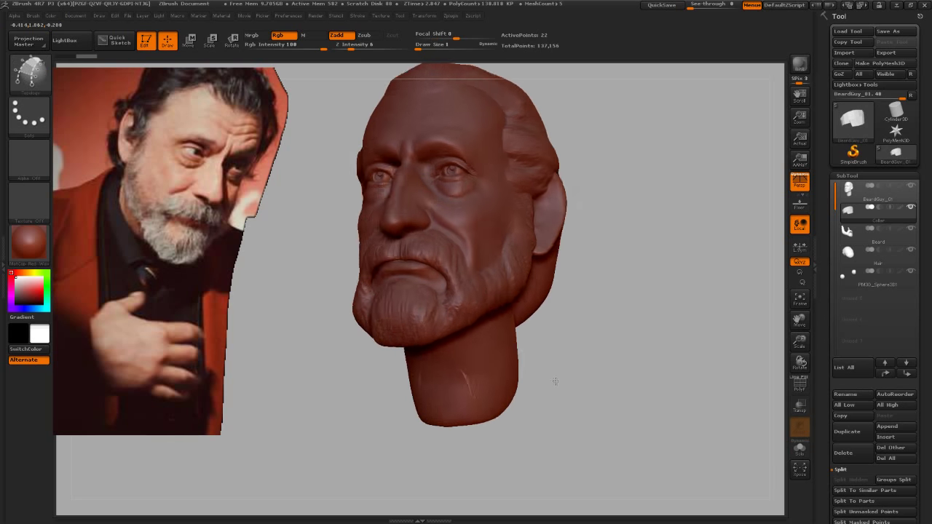
pyautogui.press('e')
pyautogui.moveTo(641, 343); pyautogui.dragTo(615, 375)
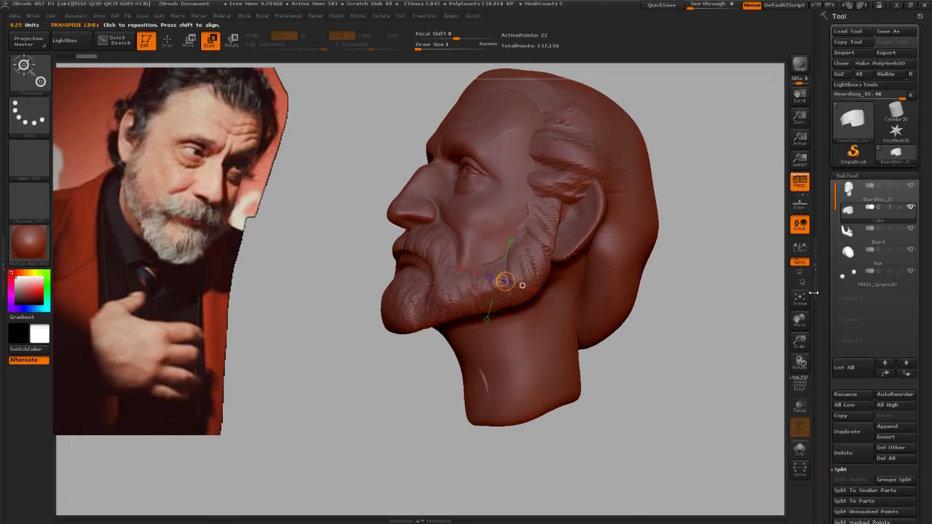
pyautogui.moveTo(624, 363); pyautogui.dragTo(648, 358)
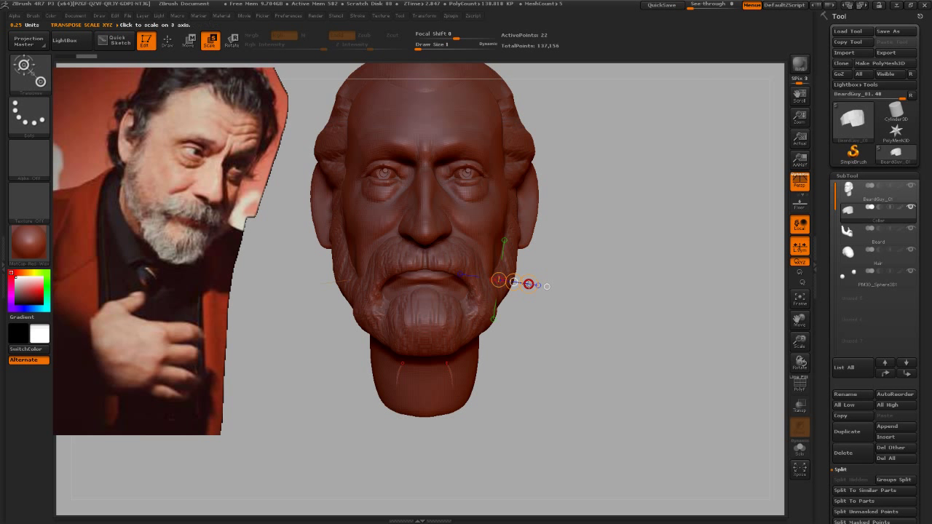
pyautogui.click(528, 284)
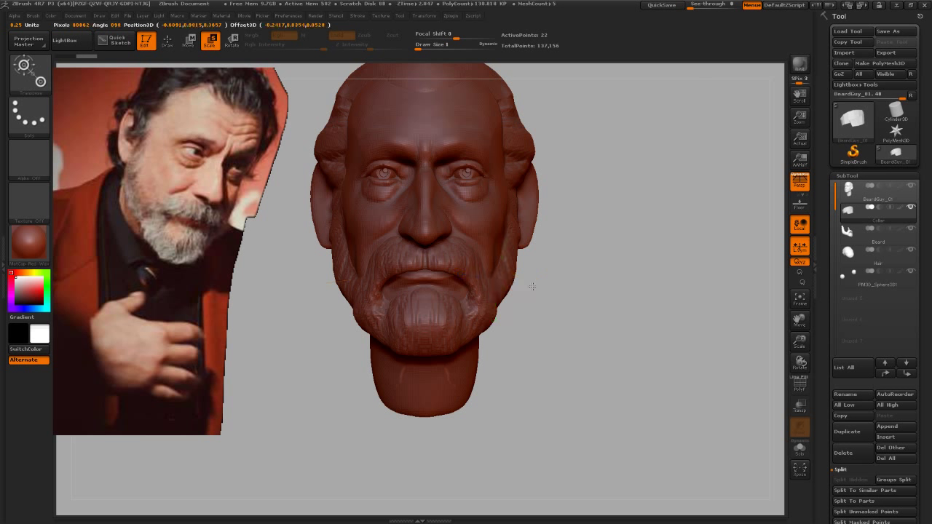
pyautogui.press('q')
pyautogui.press('e')
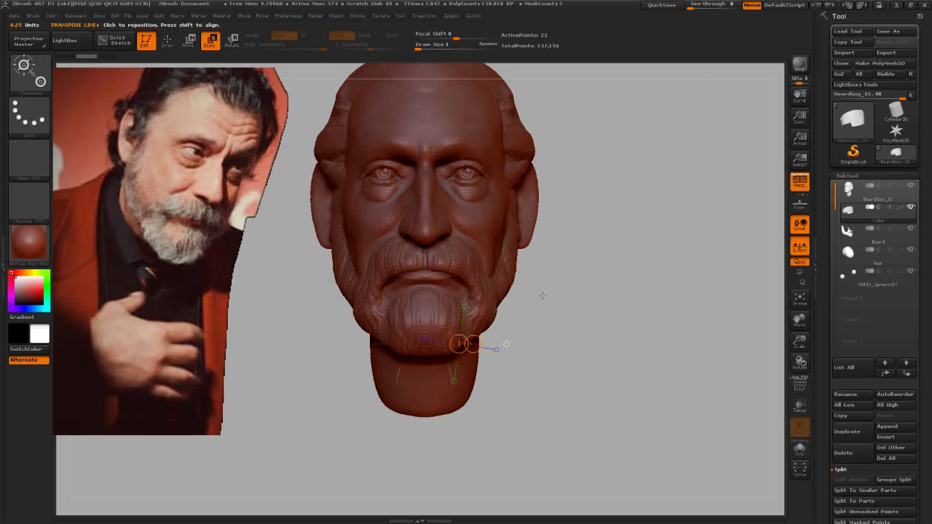
pyautogui.click(502, 342)
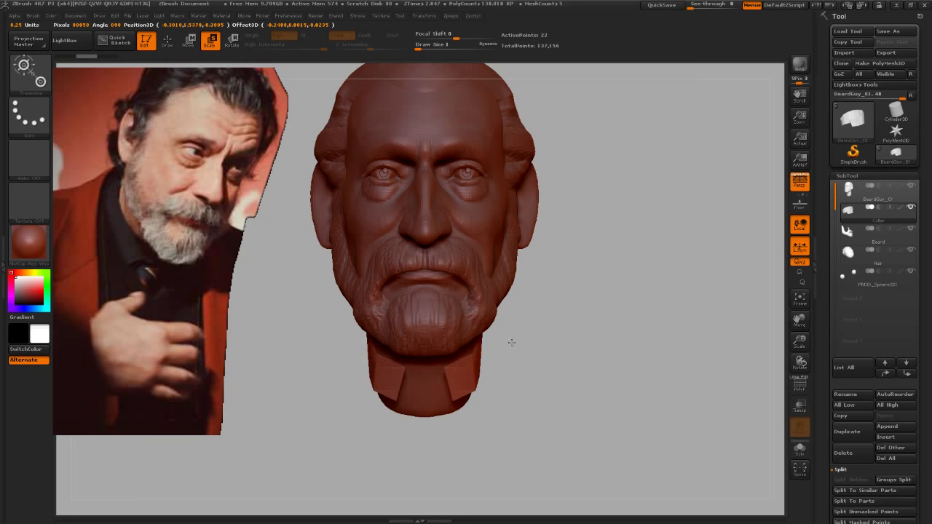
# Step: Move the Collar up the neck toward the beard with Transpose Move
pyautogui.moveTo(512, 342)
pyautogui.mouseDown()
pyautogui.moveTo(633, 401)
pyautogui.moveTo(601, 395)
pyautogui.moveTo(615, 377)
pyautogui.mouseUp()
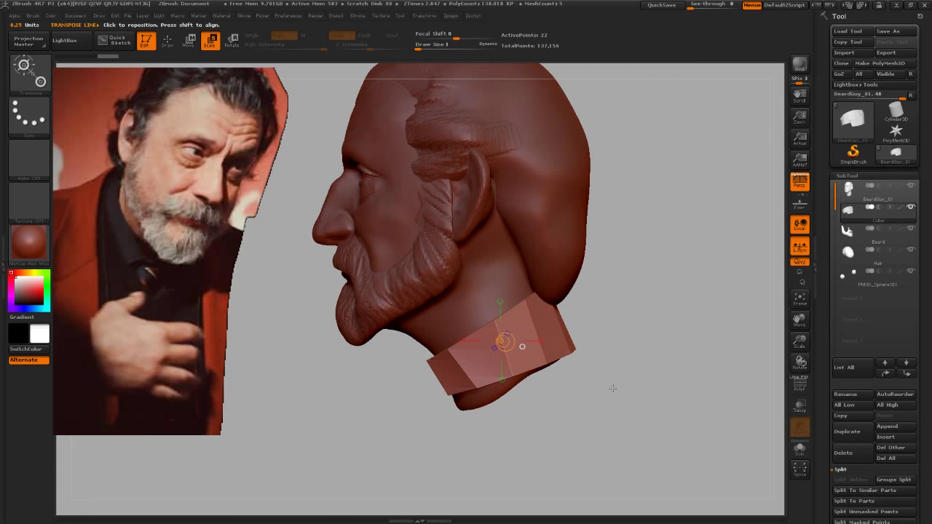
pyautogui.press('w')
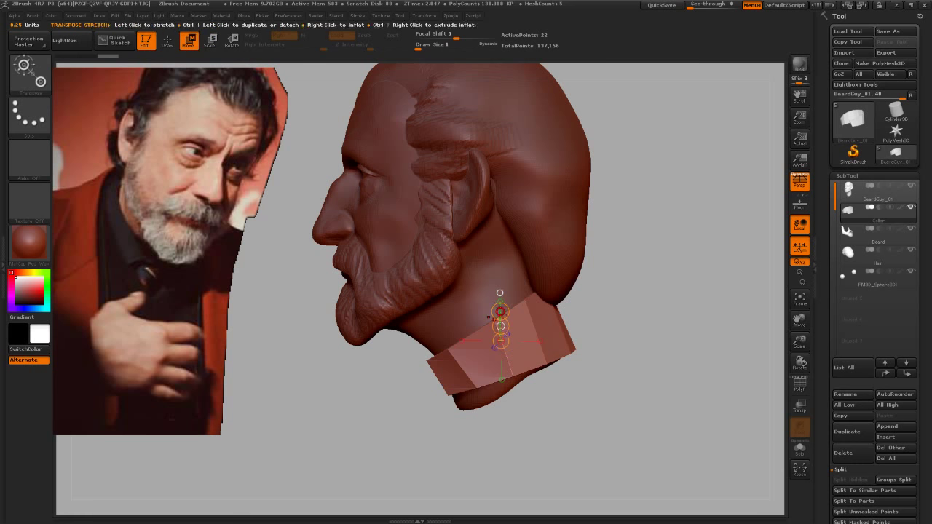
pyautogui.moveTo(489, 318); pyautogui.dragTo(496, 320)
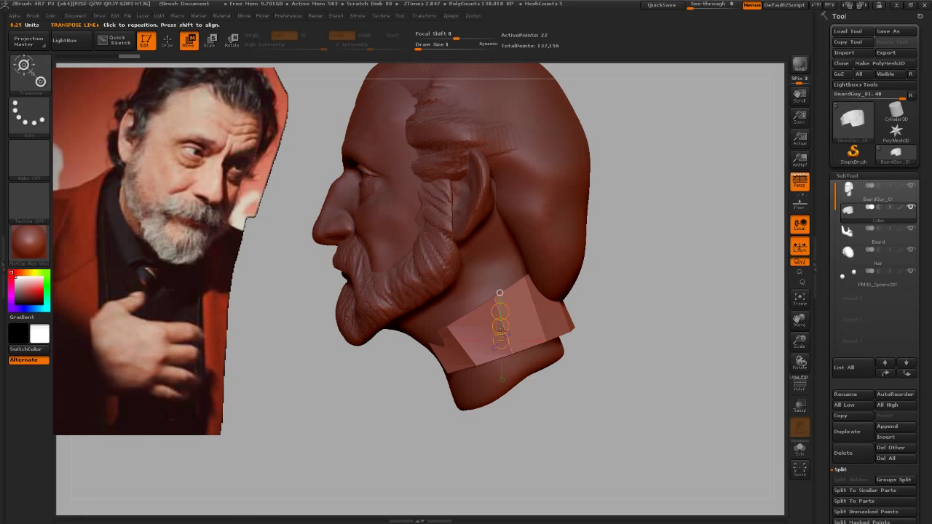
# Step: Switch to the Move brush, turn off perspective, and set draw size to 192
pyautogui.press('b')
pyautogui.press('m')
pyautogui.press('v')
pyautogui.press('p')
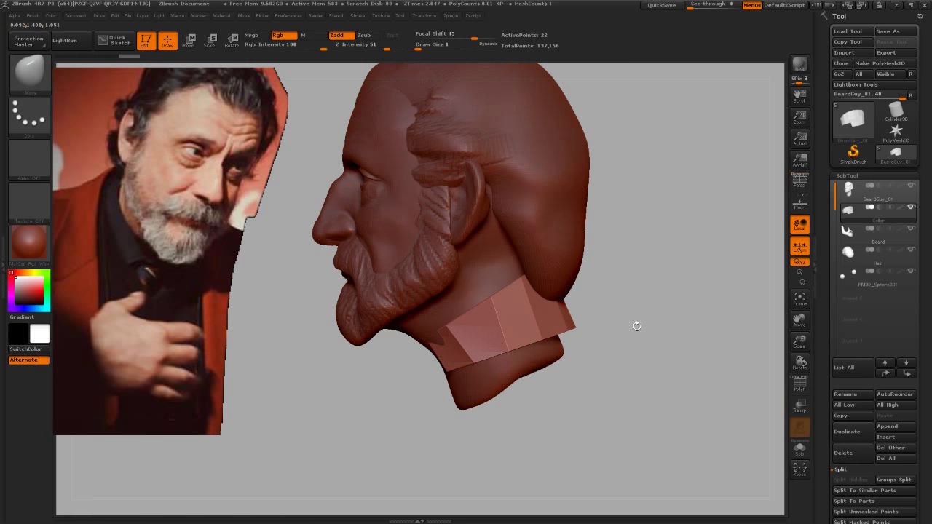
pyautogui.write('s311')
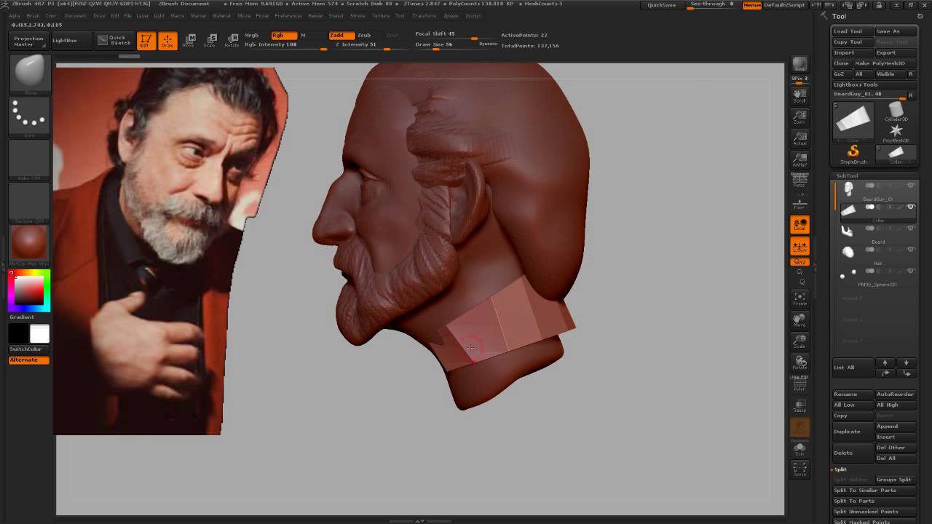
pyautogui.press('Return')
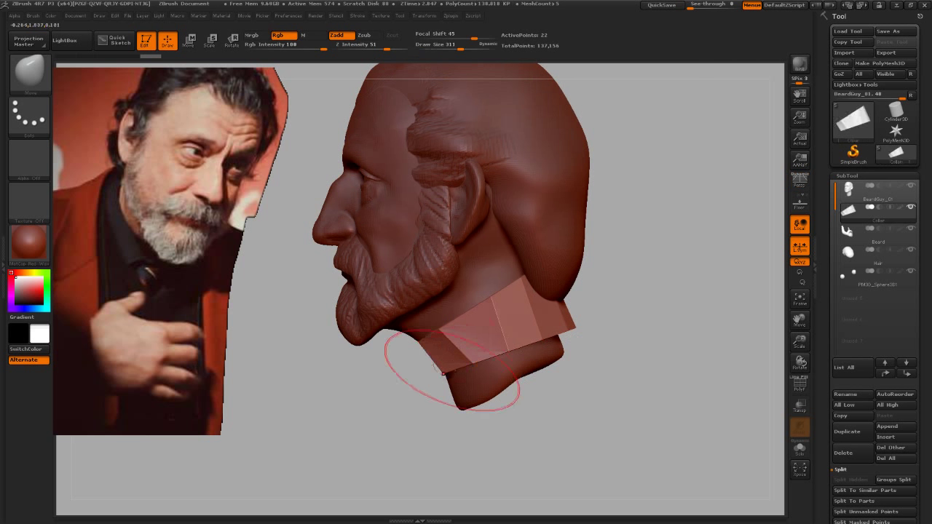
pyautogui.press('s')
pyautogui.press('Return')
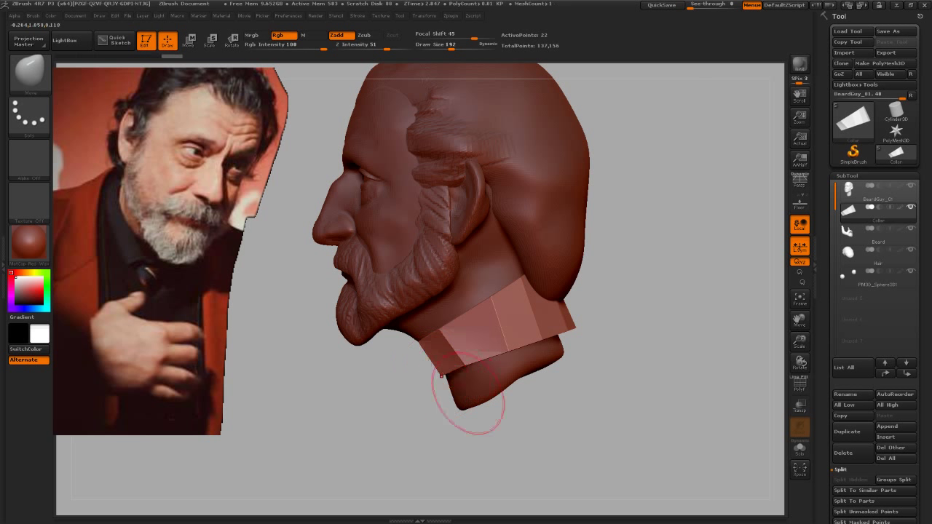
# Step: Inspect the collar's fit from several angles, then make BeardGuy_01 the active subtool
pyautogui.moveTo(468, 394); pyautogui.dragTo(450, 350)
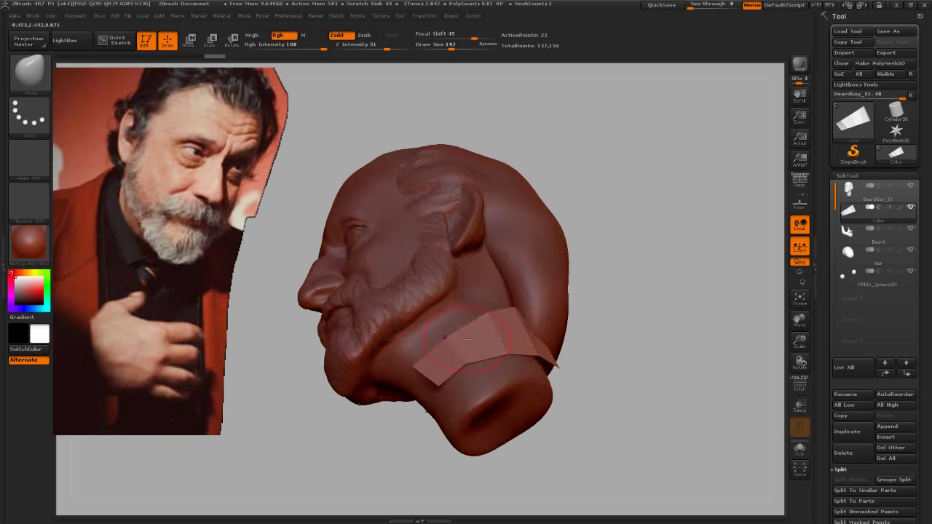
pyautogui.moveTo(626, 320)
pyautogui.mouseDown()
pyautogui.moveTo(640, 375)
pyautogui.moveTo(583, 380)
pyautogui.moveTo(638, 302)
pyautogui.moveTo(620, 304)
pyautogui.mouseUp()
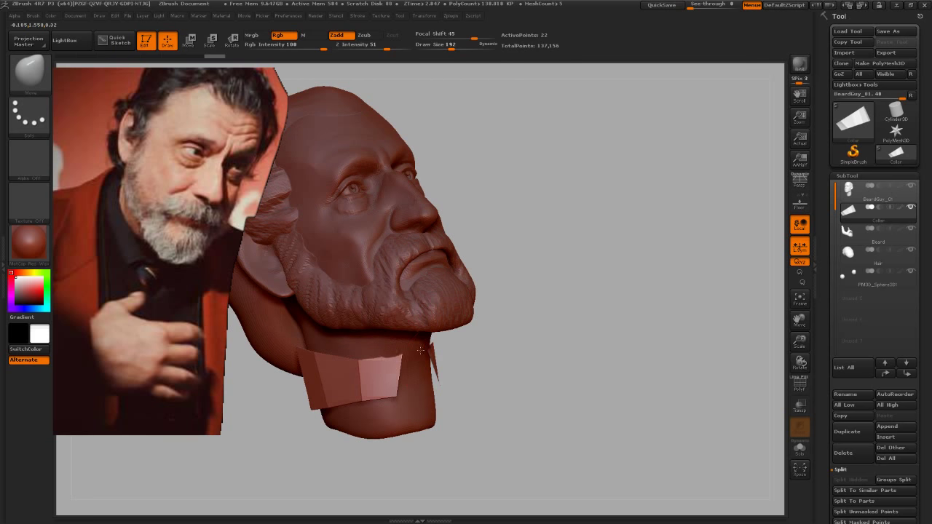
pyautogui.moveTo(431, 355); pyautogui.dragTo(476, 387)
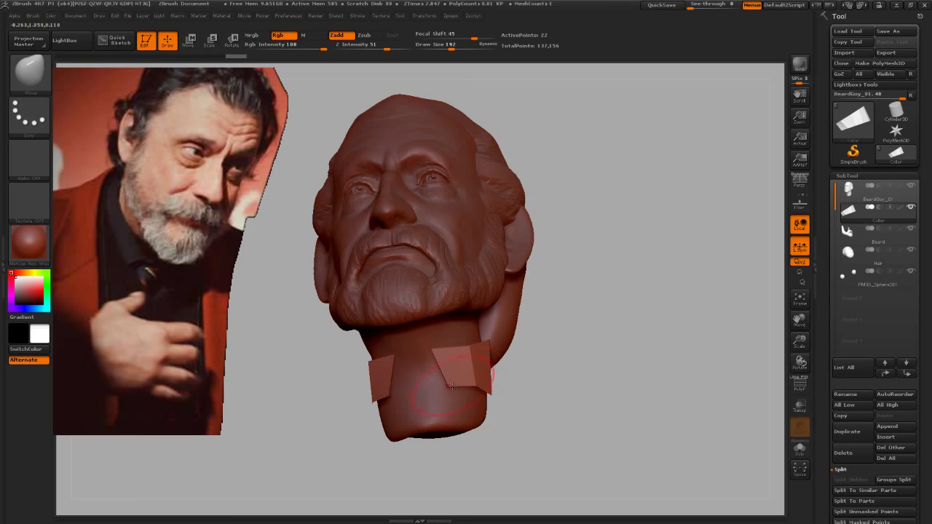
pyautogui.moveTo(568, 423)
pyautogui.mouseDown()
pyautogui.moveTo(578, 427)
pyautogui.moveTo(558, 432)
pyautogui.mouseUp()
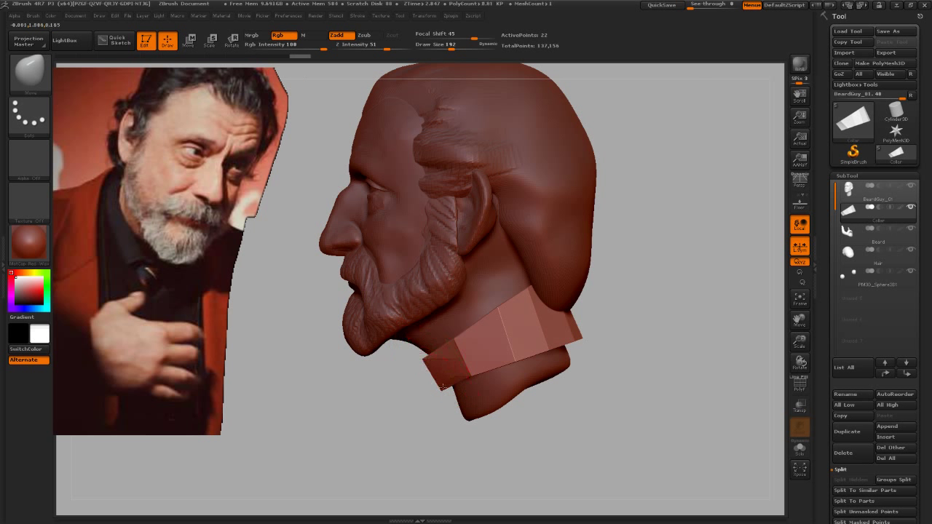
pyautogui.moveTo(462, 358); pyautogui.dragTo(470, 378)
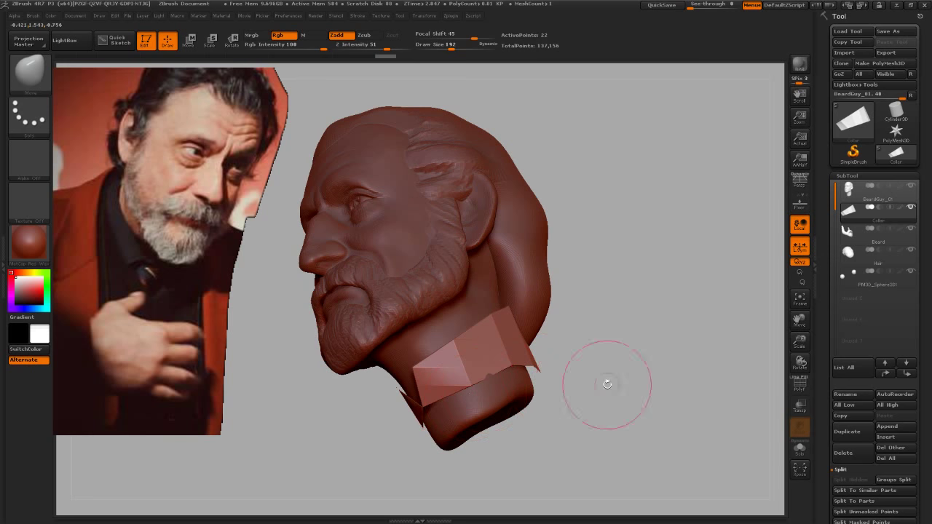
pyautogui.moveTo(607, 384)
pyautogui.mouseDown()
pyautogui.moveTo(622, 427)
pyautogui.moveTo(553, 351)
pyautogui.mouseUp()
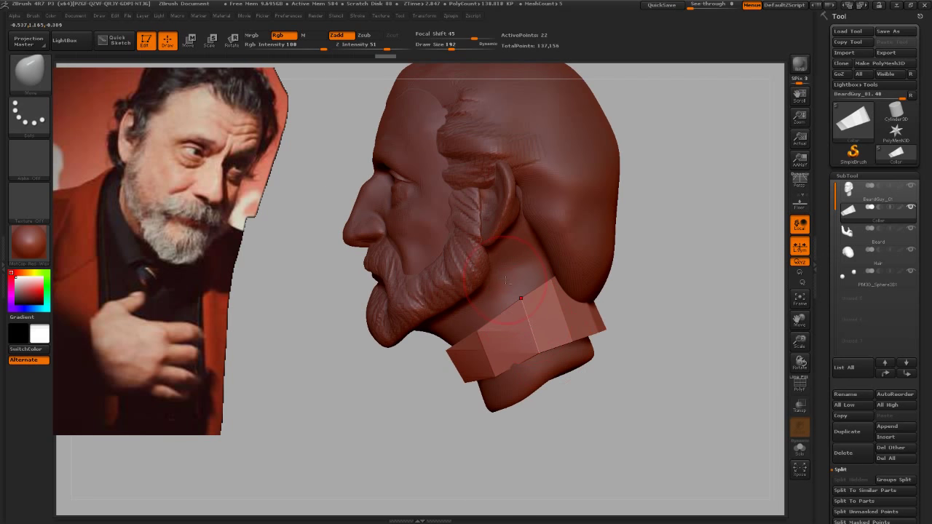
pyautogui.keyDown('alt'); pyautogui.click(539, 379); pyautogui.keyUp('alt')
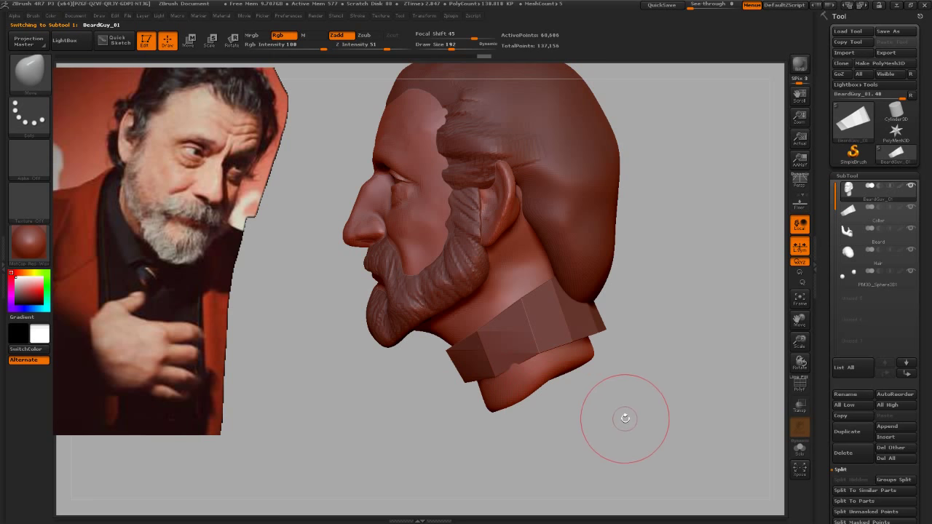
# Step: From the Collar subtool, expand DynaMesh (resolution 128) and make BeardGuy_01 active again
pyautogui.moveTo(620, 412)
pyautogui.mouseDown()
pyautogui.moveTo(608, 363)
pyautogui.moveTo(657, 400)
pyautogui.moveTo(787, 300)
pyautogui.mouseUp()
pyautogui.click(850, 213)
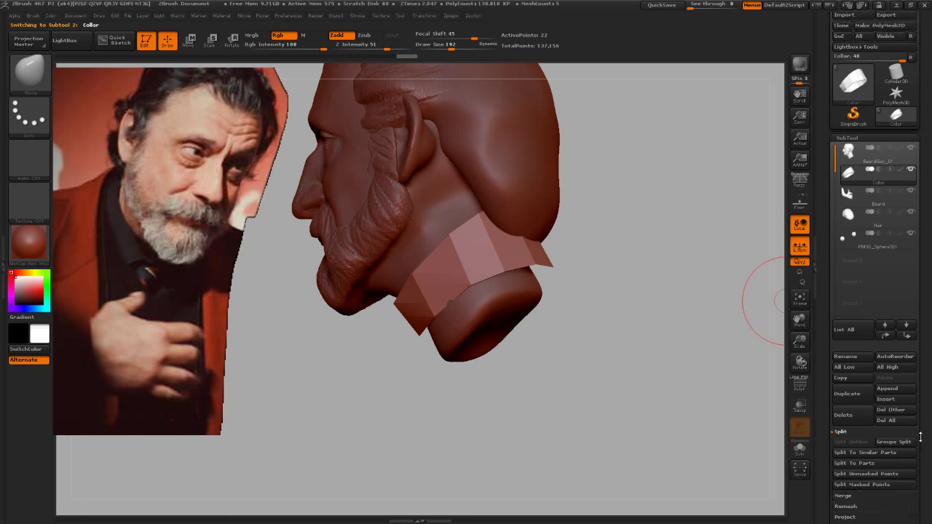
pyautogui.scroll(-5, 860, 400)
pyautogui.moveTo(862, 405); pyautogui.dragTo(876, 205)
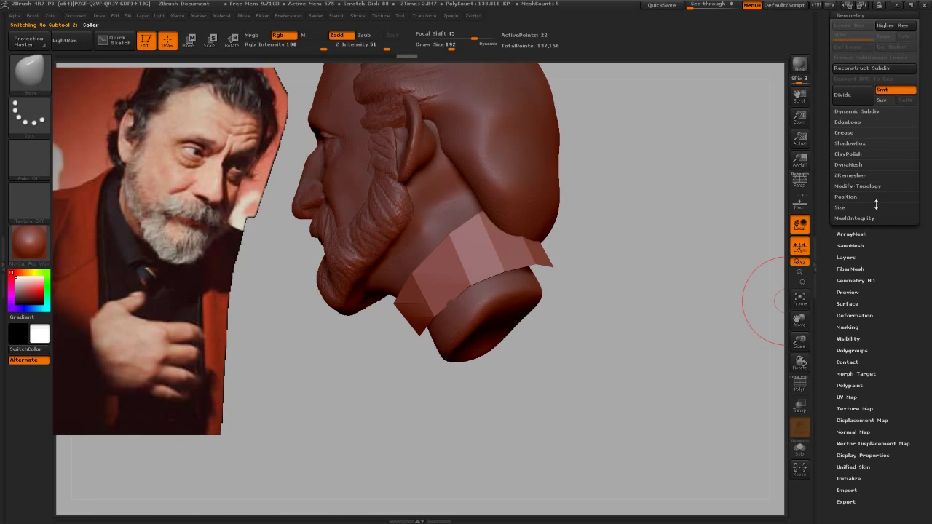
pyautogui.click(848, 165)
pyautogui.press('n')
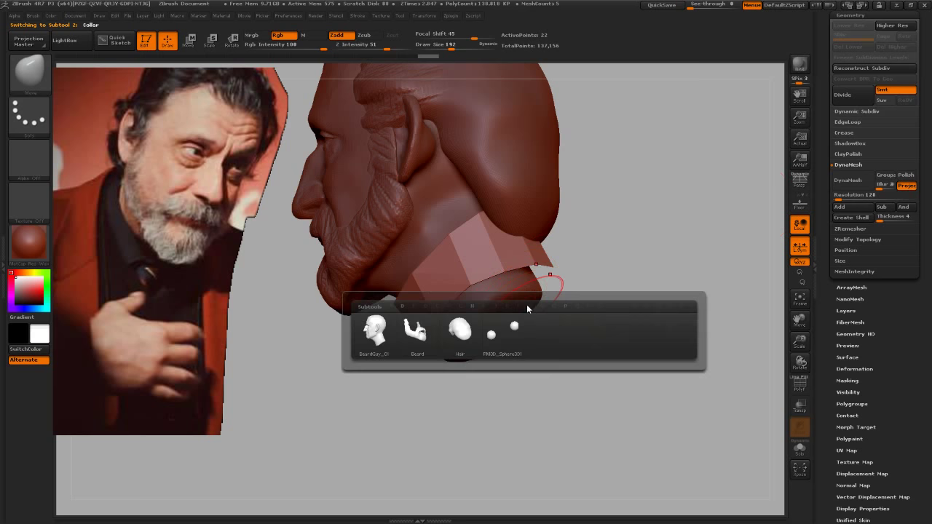
pyautogui.click(388, 333)
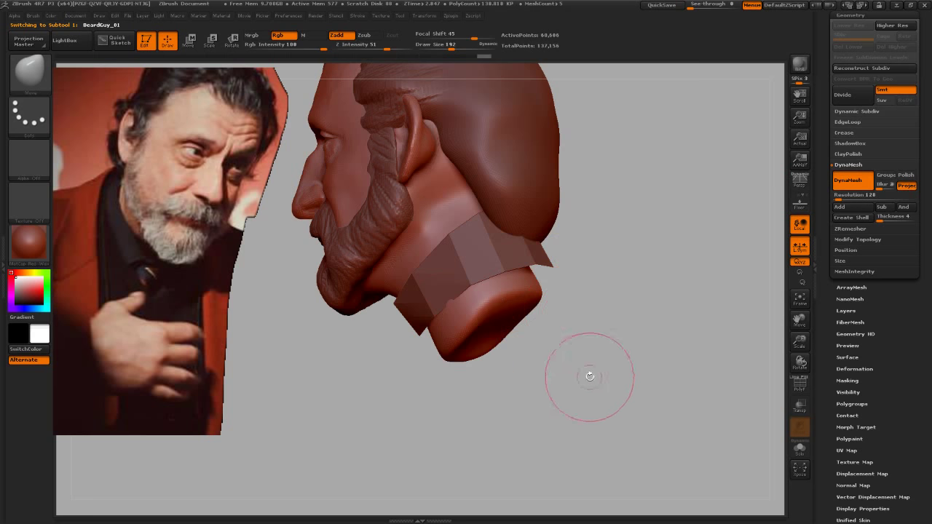
# Step: Insert a sphere at the bottom of the neck with the InsertSphere brush
pyautogui.press('b')
pyautogui.press('i')
pyautogui.click(405, 349)
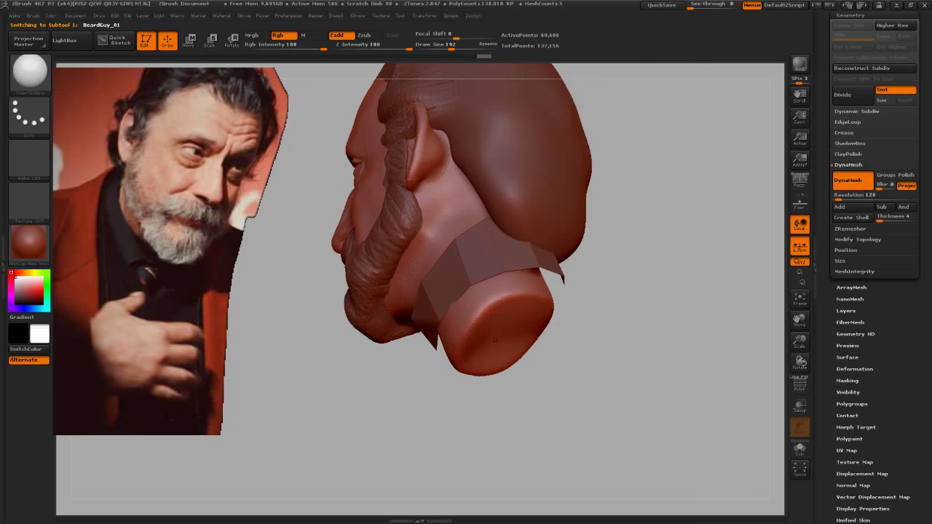
pyautogui.moveTo(502, 334); pyautogui.dragTo(610, 350)
# Step: With an enlarged Move brush, pull the new sphere down into an oval
pyautogui.press('b')
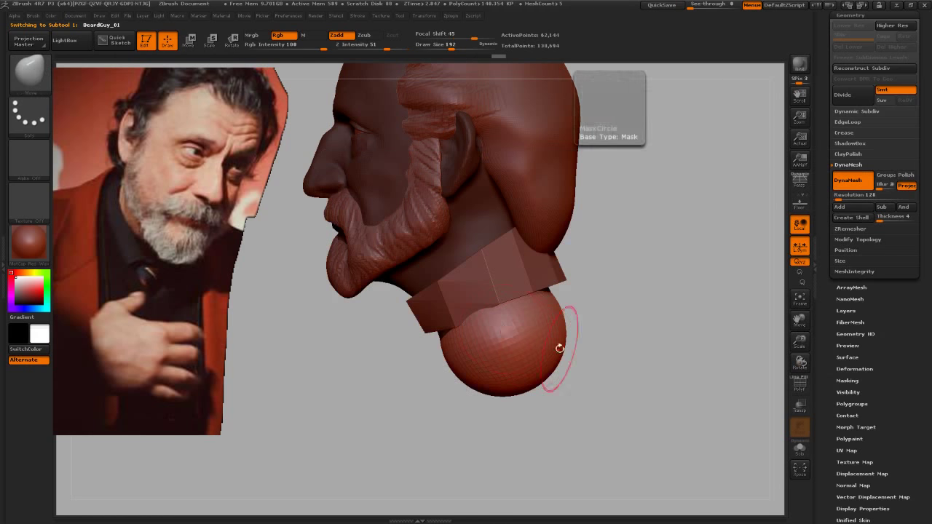
pyautogui.press('m')
pyautogui.press('v')
pyautogui.press('s')
pyautogui.moveTo(495, 321); pyautogui.dragTo(534, 323)
pyautogui.moveTo(466, 339); pyautogui.dragTo(477, 367)
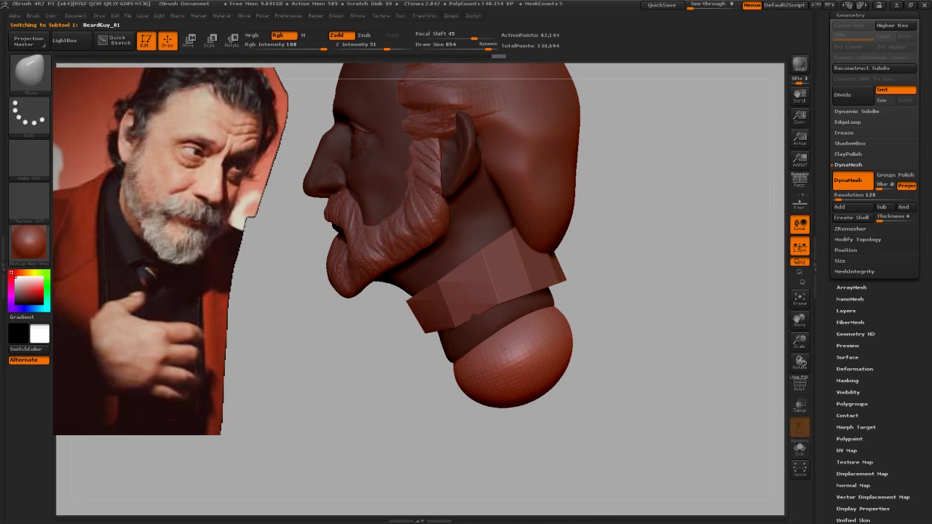
# Step: At Move brush size 512, widen and stretch the sphere into a larger chest oval
pyautogui.moveTo(568, 389); pyautogui.dragTo(624, 362)
pyautogui.press('s')
pyautogui.moveTo(466, 356); pyautogui.dragTo(437, 356)
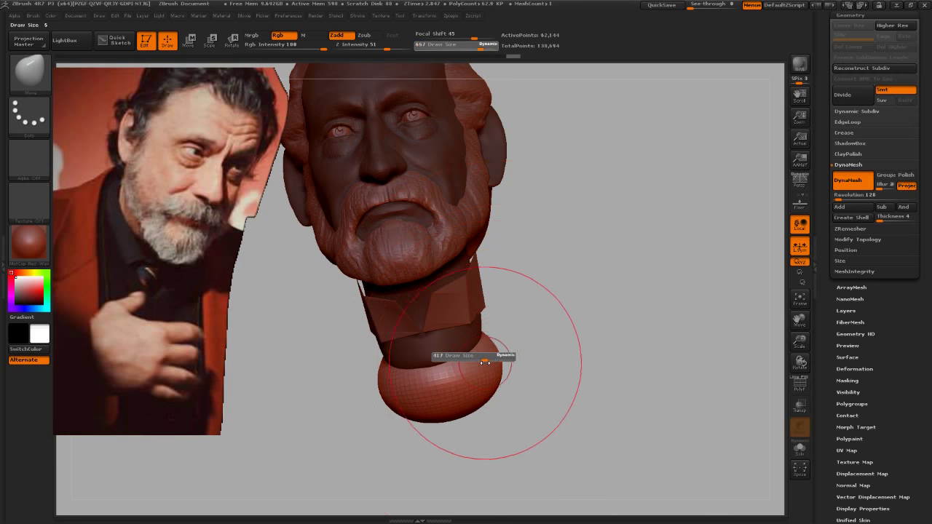
pyautogui.moveTo(503, 370); pyautogui.dragTo(587, 343)
pyautogui.moveTo(607, 302); pyautogui.dragTo(553, 328)
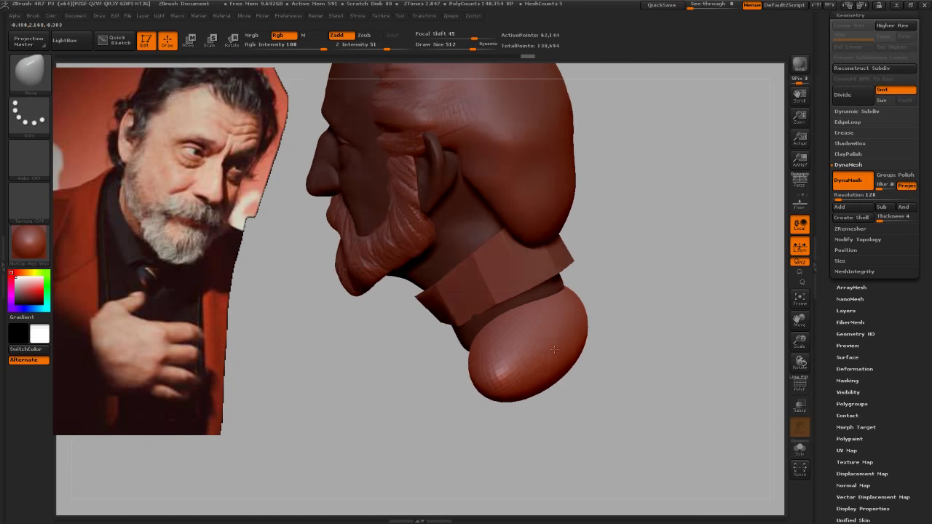
pyautogui.moveTo(472, 388)
pyautogui.mouseDown()
pyautogui.moveTo(427, 427)
pyautogui.moveTo(458, 405)
pyautogui.mouseUp()
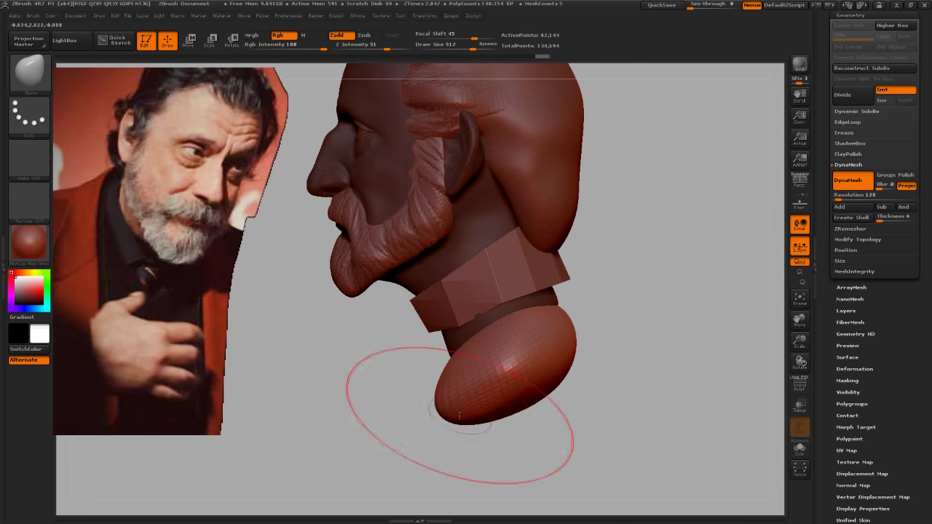
pyautogui.moveTo(575, 335)
pyautogui.mouseDown()
pyautogui.moveTo(572, 299)
pyautogui.moveTo(551, 316)
pyautogui.moveTo(576, 308)
pyautogui.mouseUp()
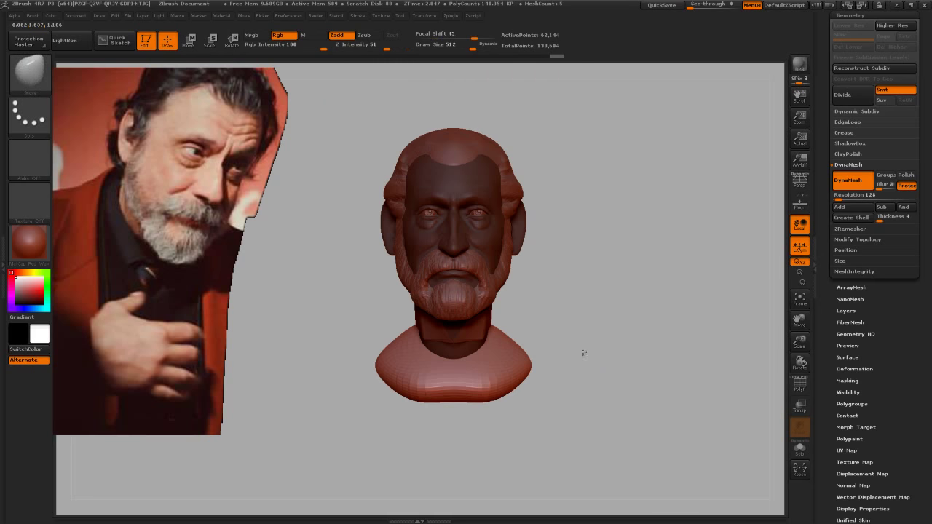
# Step: At brush size 1000, reshape the bottom sphere into a wider chest base
pyautogui.moveTo(582, 354); pyautogui.dragTo(541, 322)
pyautogui.press('s')
pyautogui.moveTo(483, 354); pyautogui.dragTo(507, 353)
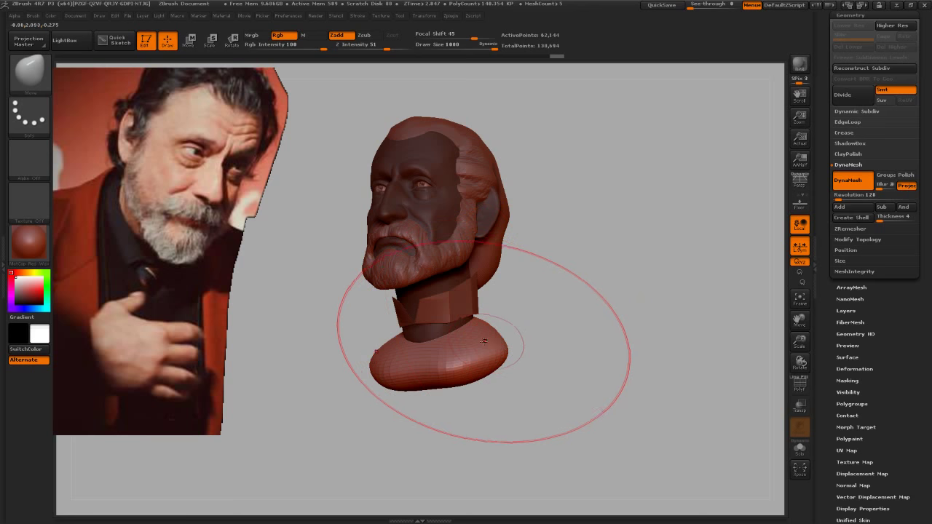
pyautogui.moveTo(473, 378)
pyautogui.mouseDown()
pyautogui.moveTo(543, 287)
pyautogui.moveTo(567, 337)
pyautogui.moveTo(489, 317)
pyautogui.moveTo(462, 282)
pyautogui.mouseUp()
# Step: Switch to another sculpting brush with a dots stroke and turn the bust sideways
pyautogui.press('b')
pyautogui.press('m')
pyautogui.press('t')
pyautogui.press('s')
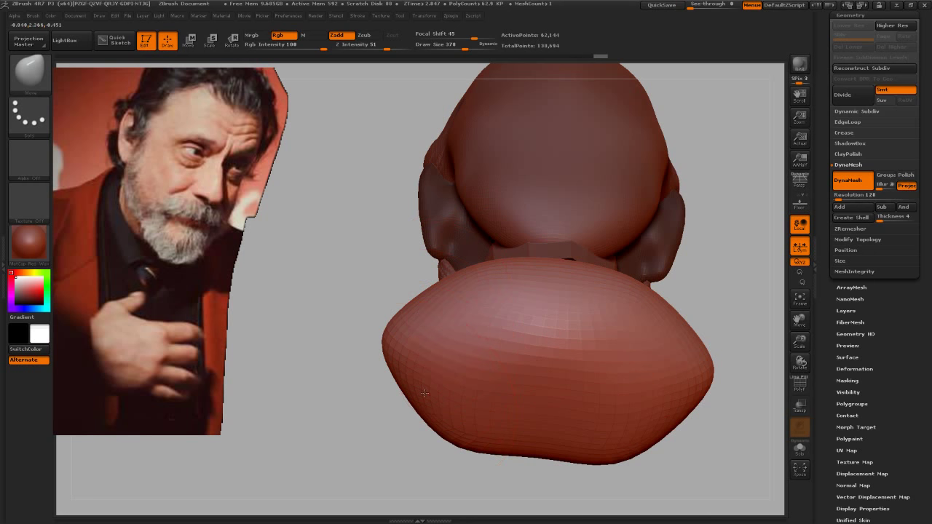
pyautogui.moveTo(360, 264); pyautogui.dragTo(521, 311)
# Step: Return to the Move brush and orbit the bust to view its underside
pyautogui.press('b')
pyautogui.press('m')
pyautogui.press('v')
pyautogui.press('b')
pyautogui.press('m')
pyautogui.press('v')
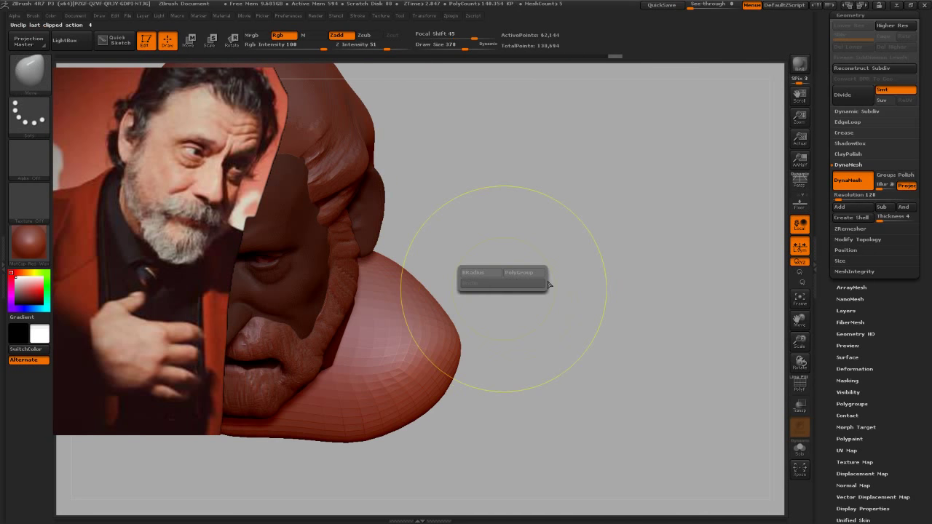
pyautogui.moveTo(499, 406)
pyautogui.mouseDown()
pyautogui.moveTo(613, 254)
pyautogui.moveTo(579, 313)
pyautogui.mouseUp()
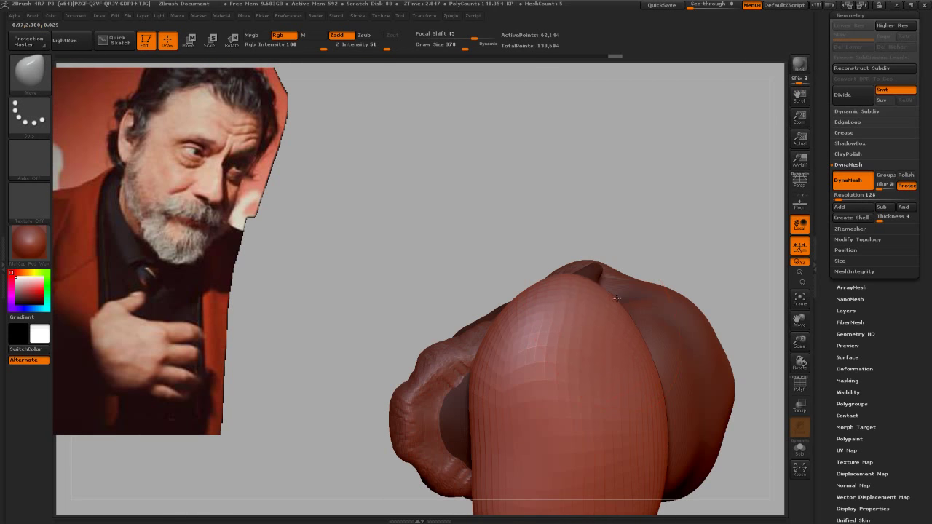
pyautogui.moveTo(578, 208)
pyautogui.mouseDown()
pyautogui.moveTo(624, 300)
pyautogui.moveTo(620, 214)
pyautogui.moveTo(599, 316)
pyautogui.moveTo(616, 306)
pyautogui.moveTo(657, 312)
pyautogui.mouseUp()
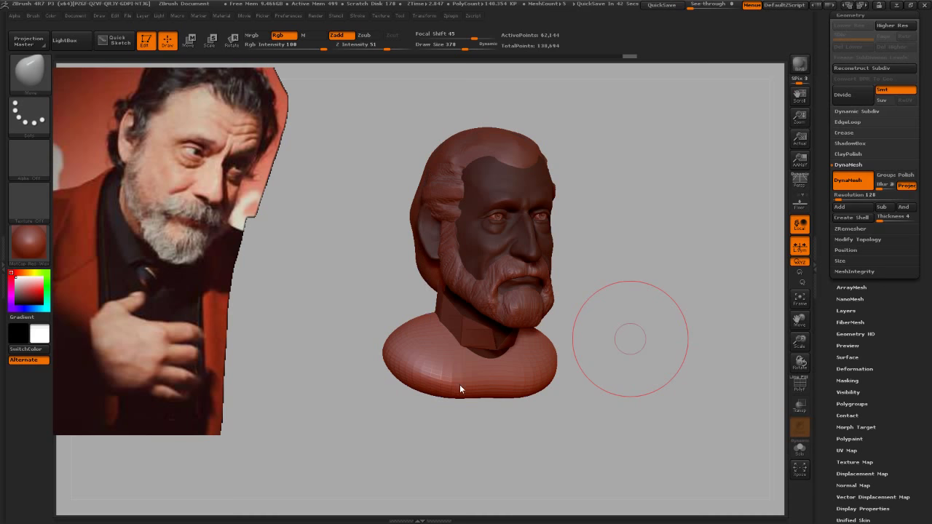
# Step: Orbit the bust between front and near-profile views to compare it with the reference photo
pyautogui.moveTo(618, 302)
pyautogui.mouseDown()
pyautogui.moveTo(602, 295)
pyautogui.moveTo(619, 262)
pyautogui.mouseUp()
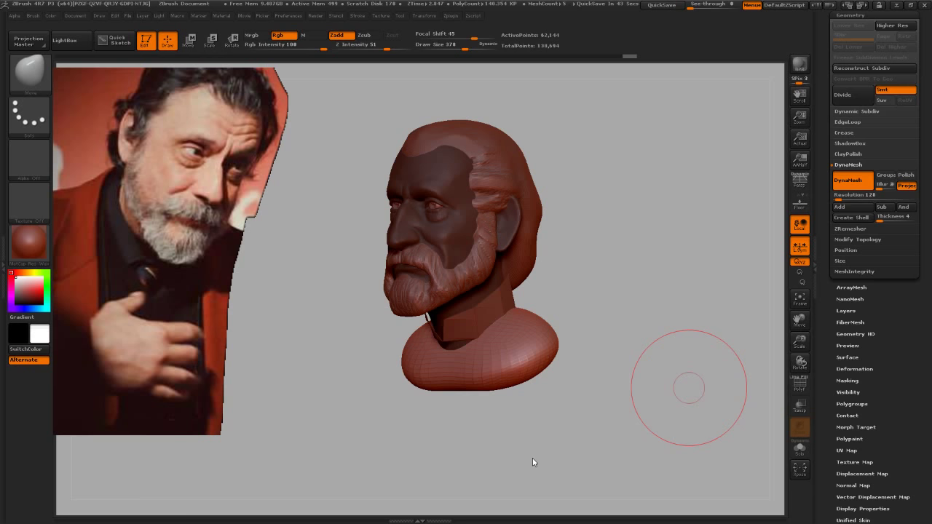
pyautogui.moveTo(597, 339)
pyautogui.mouseDown()
pyautogui.moveTo(590, 348)
pyautogui.moveTo(640, 313)
pyautogui.moveTo(624, 302)
pyautogui.moveTo(578, 333)
pyautogui.mouseUp()
pyautogui.press('b')
pyautogui.press('c')
pyautogui.press('b')
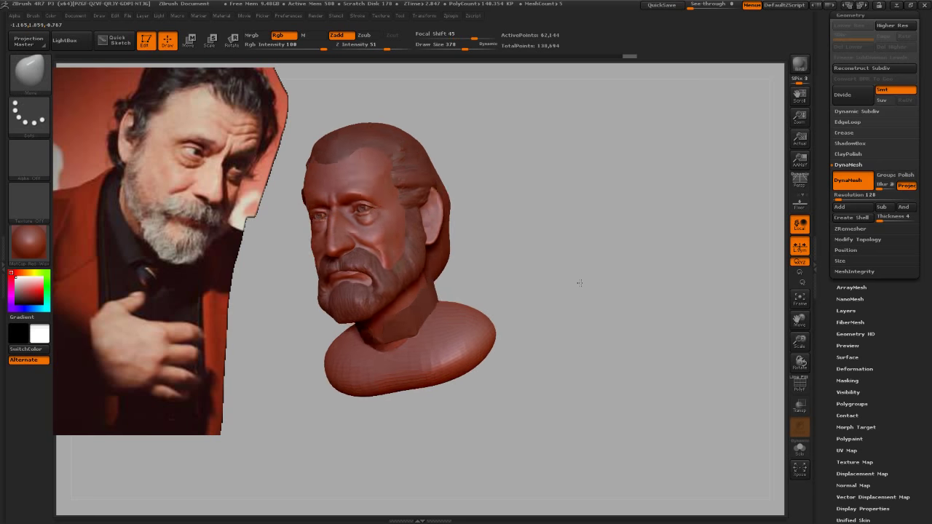
pyautogui.moveTo(556, 274)
pyautogui.mouseDown()
pyautogui.moveTo(598, 281)
pyautogui.moveTo(593, 275)
pyautogui.moveTo(610, 302)
pyautogui.moveTo(604, 324)
pyautogui.moveTo(587, 283)
pyautogui.moveTo(599, 273)
pyautogui.moveTo(642, 392)
pyautogui.mouseUp()
pyautogui.press('b')
# Step: Set the Move brush to size 244 and undo the last cheek smoothing stroke
pyautogui.press('m')
pyautogui.press('v')
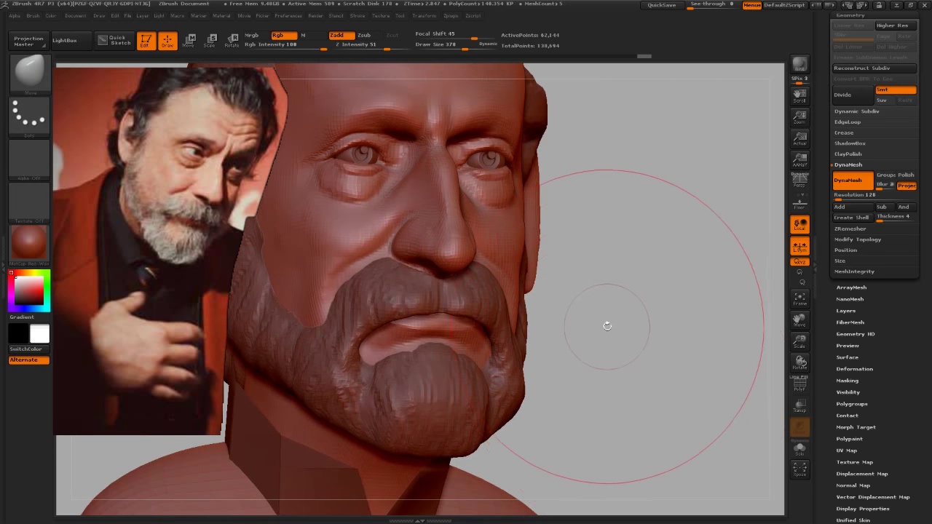
pyautogui.press('s')
pyautogui.moveTo(516, 286); pyautogui.dragTo(506, 286)
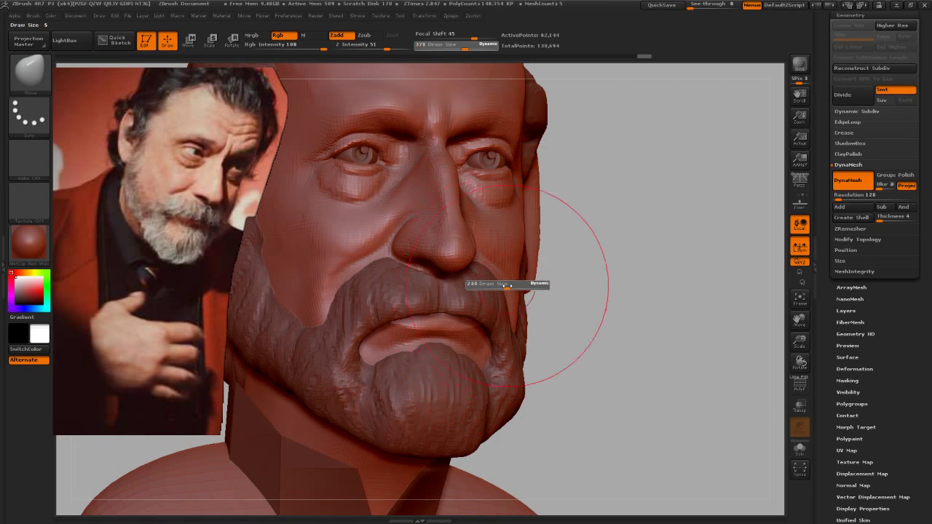
pyautogui.moveTo(587, 316); pyautogui.dragTo(454, 287)
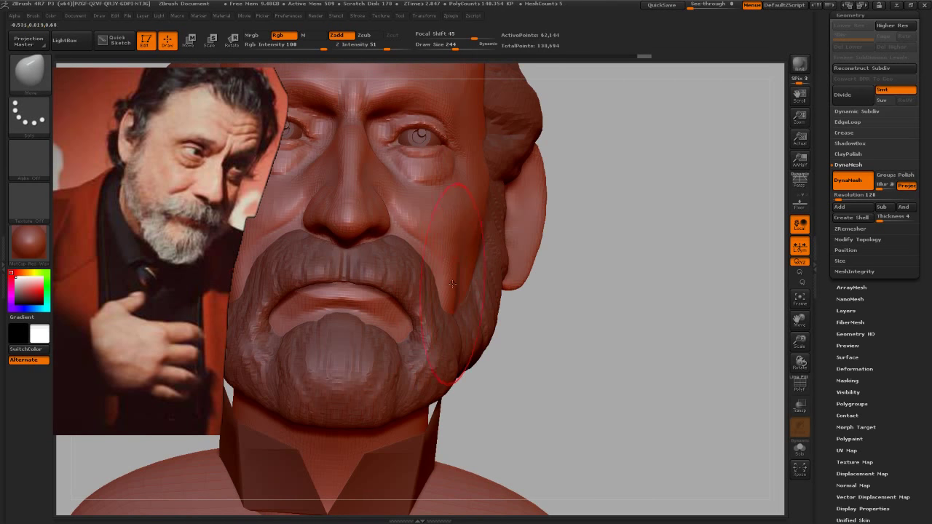
pyautogui.hotkey('ctrl', 'z')
# Step: Smooth the cheek along the beard edge, checking from three-quarter and front views
pyautogui.moveTo(580, 342)
pyautogui.mouseDown()
pyautogui.moveTo(592, 375)
pyautogui.moveTo(634, 365)
pyautogui.mouseUp()
pyautogui.press('shift')
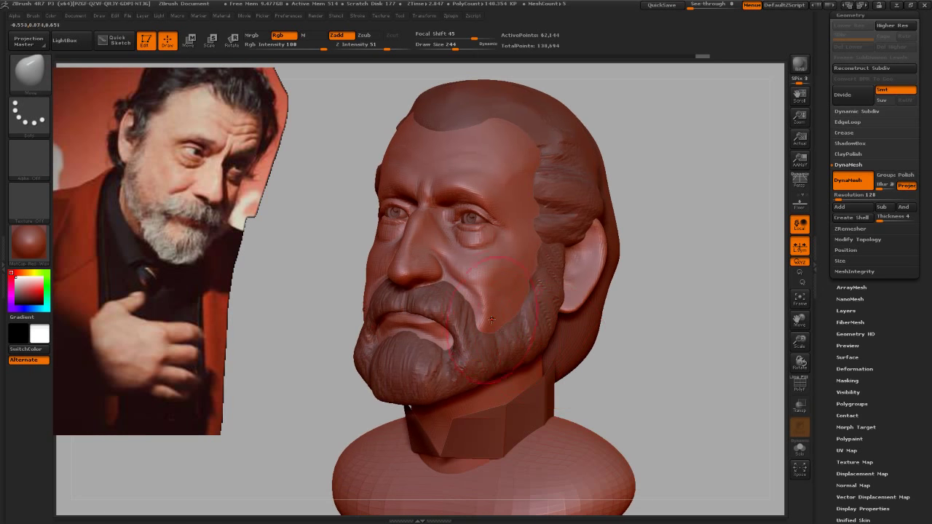
pyautogui.moveTo(674, 391); pyautogui.dragTo(655, 405)
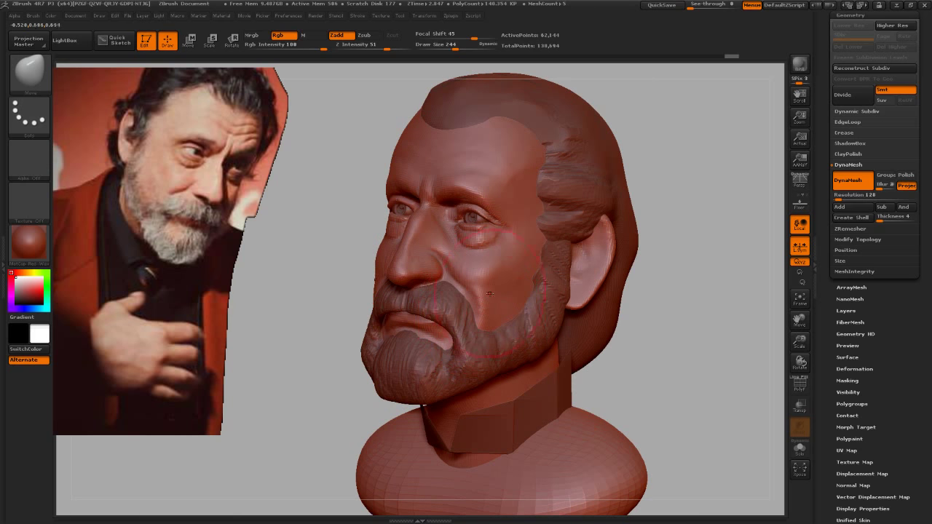
pyautogui.keyDown('alt'); pyautogui.moveTo(489, 293); pyautogui.dragTo(505, 262); pyautogui.keyUp('alt')
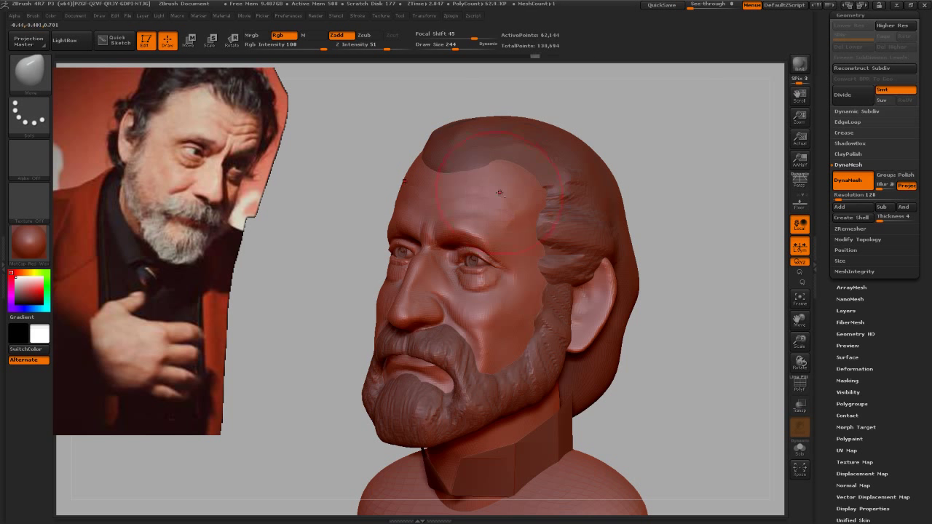
pyautogui.moveTo(618, 145)
pyautogui.keyDown('shift'); pyautogui.mouseDown()
pyautogui.moveTo(658, 170)
pyautogui.moveTo(653, 134)
pyautogui.moveTo(626, 196)
pyautogui.moveTo(646, 217)
pyautogui.moveTo(650, 208)
pyautogui.moveTo(523, 298)
pyautogui.mouseUp(); pyautogui.keyUp('shift')
# Step: Switch to the ClayBuildup sculpting brush
pyautogui.press('b')
pyautogui.press('m')
pyautogui.press('t')
pyautogui.press('b')
pyautogui.press('s')
pyautogui.press('m')
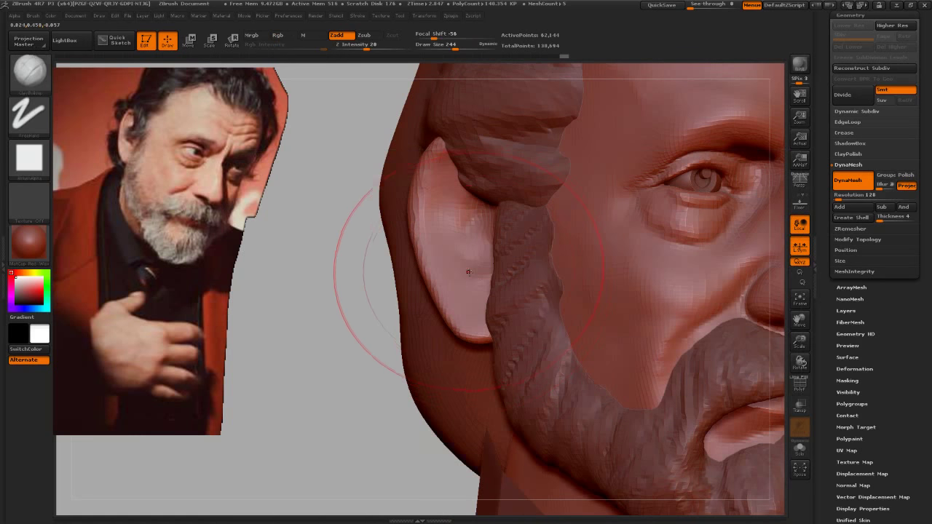
# Step: Enable BackfaceMask in Brush Auto Masking and shrink the brush to size 26
pyautogui.click(33, 16)
pyautogui.scroll(-3, 88, 396)
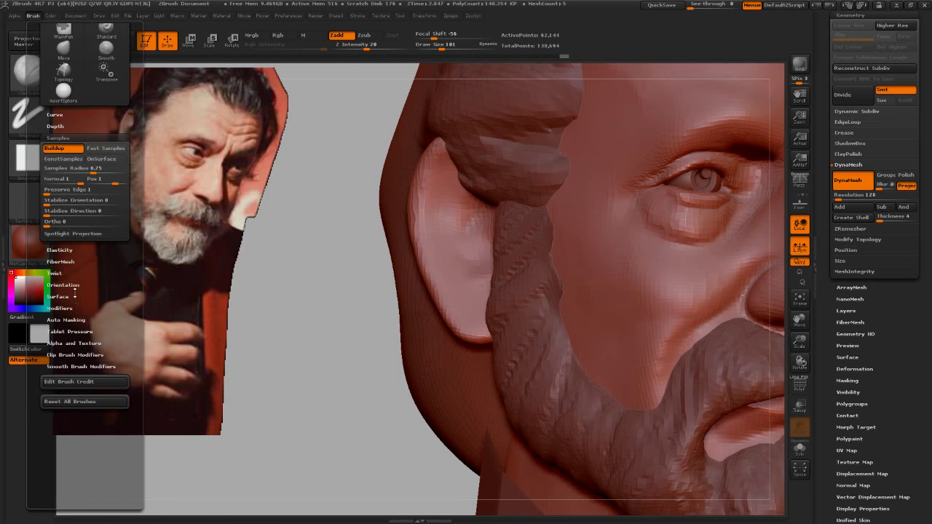
pyautogui.click(74, 323)
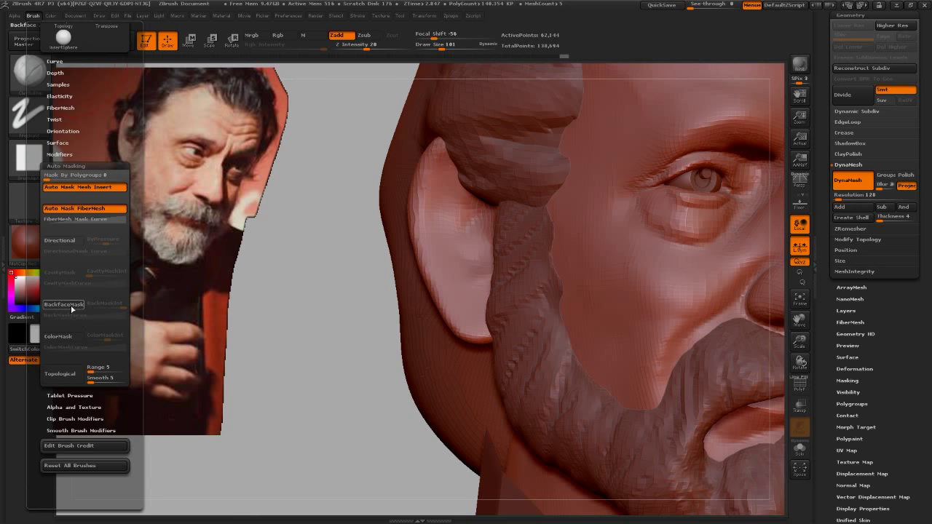
pyautogui.press('s')
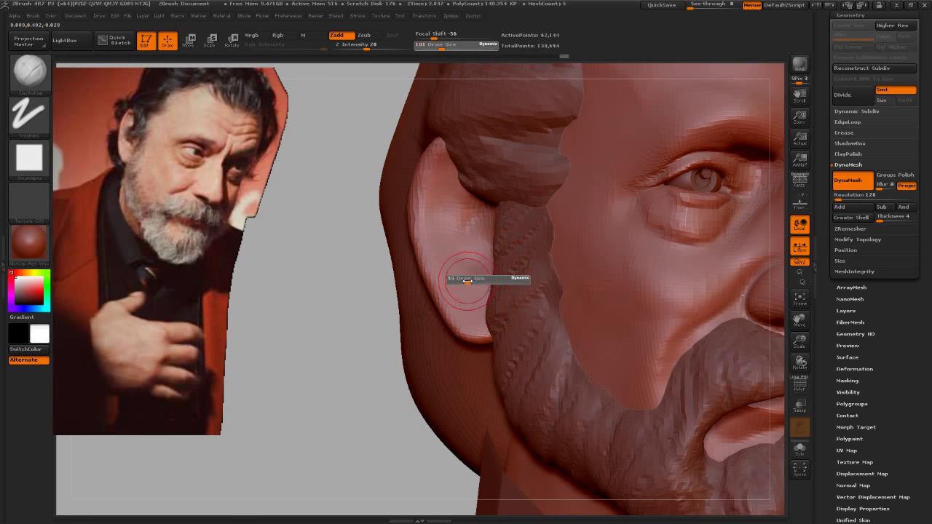
pyautogui.moveTo(473, 281); pyautogui.dragTo(444, 276)
pyautogui.press('s')
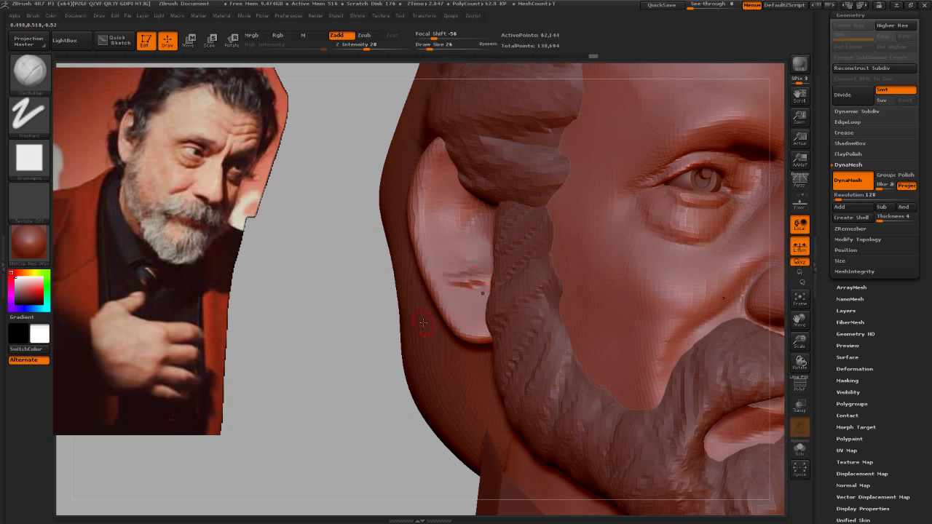
# Step: Zoom onto the ear, undo strokes on the back of the head, and smooth inside the ear
pyautogui.moveTo(339, 368); pyautogui.dragTo(610, 424)
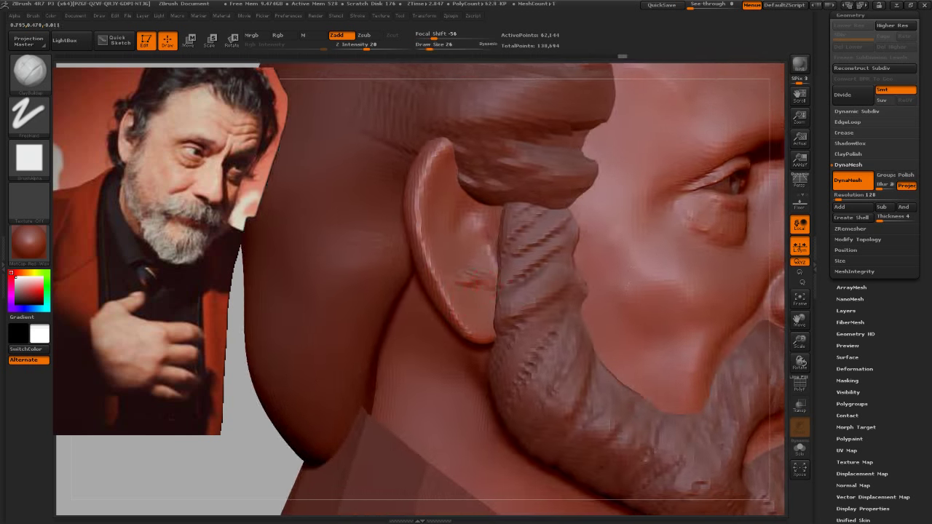
pyautogui.press('shift')
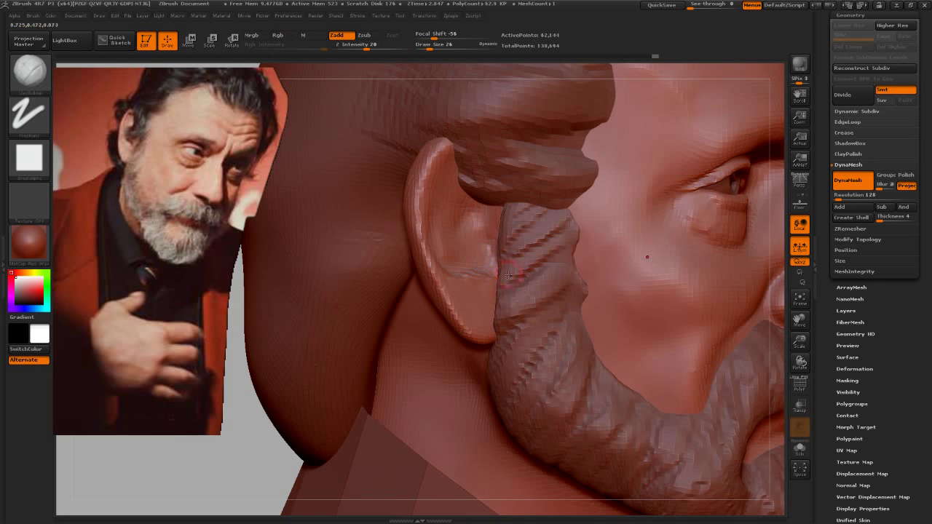
pyautogui.hotkey('ctrl', 'z')
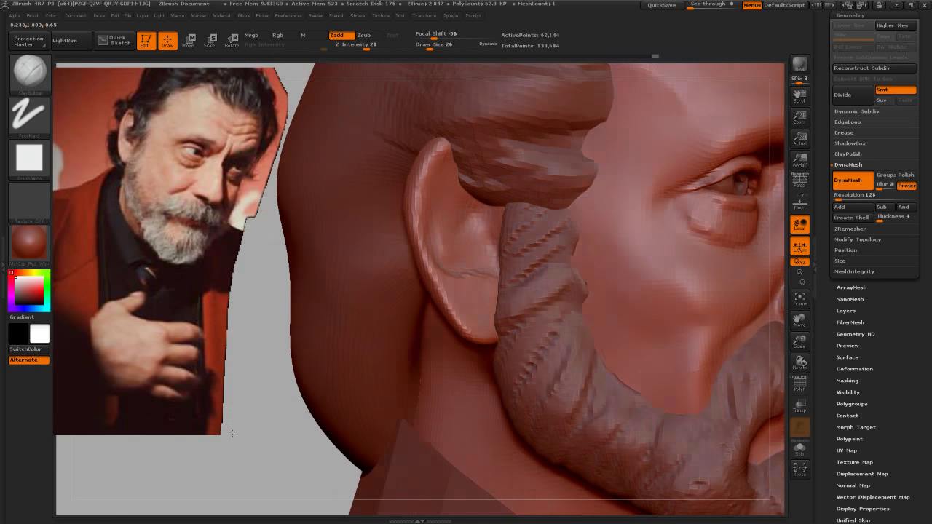
pyautogui.hotkey('ctrl', 'z')
pyautogui.hotkey('ctrl', 'z')
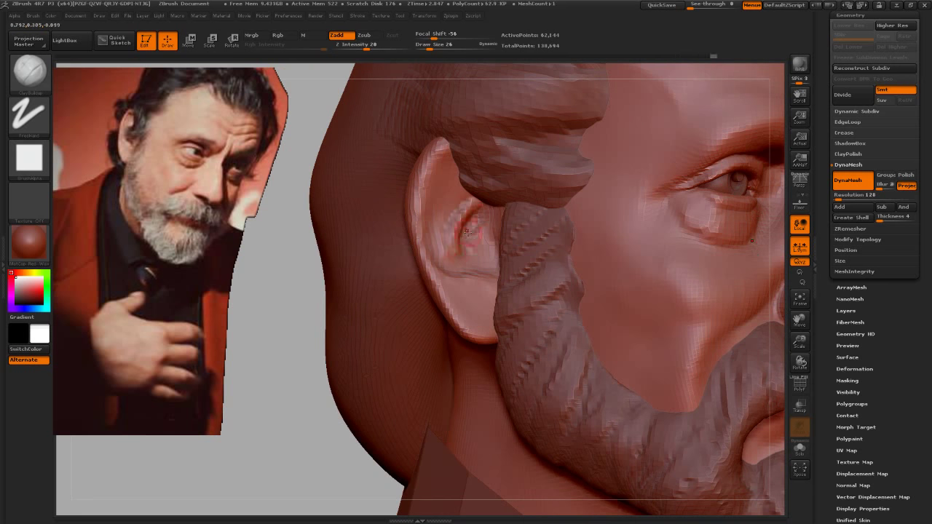
pyautogui.press('shift')
pyautogui.keyDown('shift'); pyautogui.moveTo(474, 239); pyautogui.dragTo(455, 242); pyautogui.keyUp('shift')
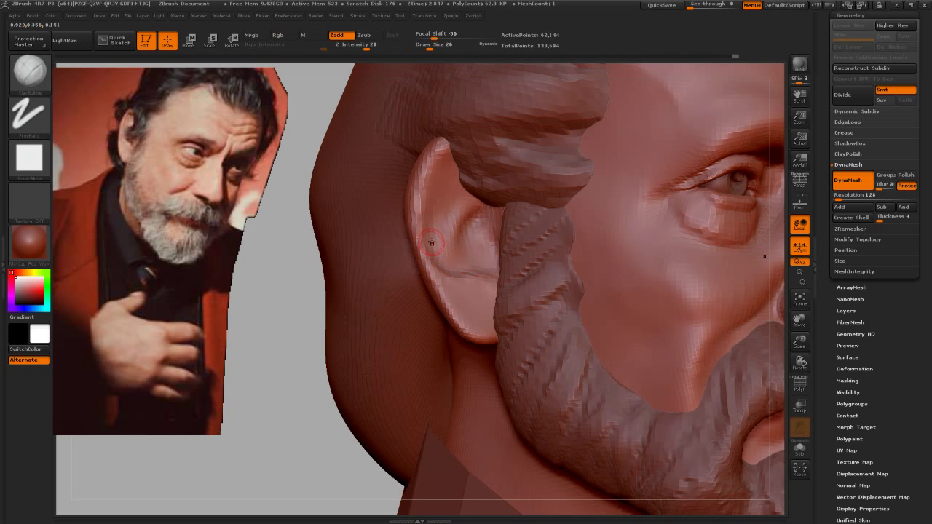
# Step: Add clay strokes inside the ear and build up the ear lobe
pyautogui.moveTo(302, 411)
pyautogui.mouseDown()
pyautogui.moveTo(293, 429)
pyautogui.moveTo(306, 436)
pyautogui.moveTo(474, 282)
pyautogui.mouseUp()
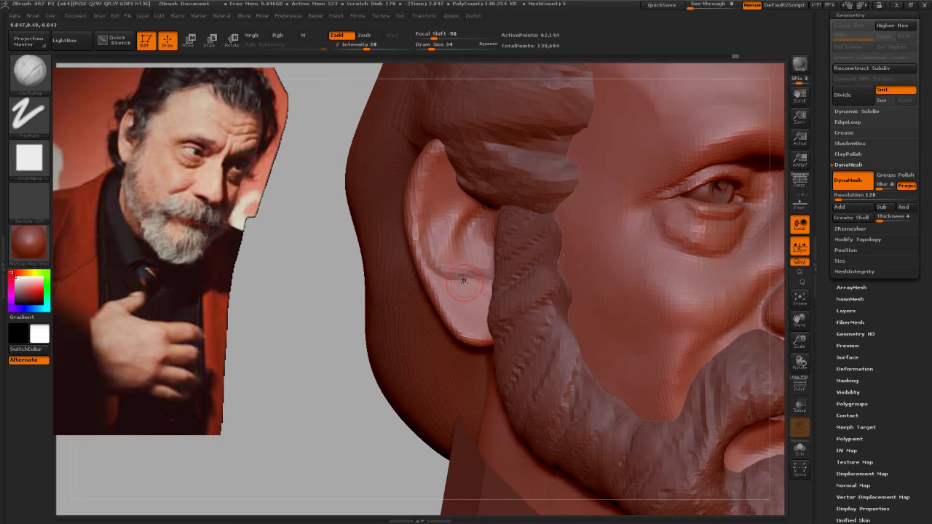
pyautogui.moveTo(463, 280); pyautogui.dragTo(463, 281)
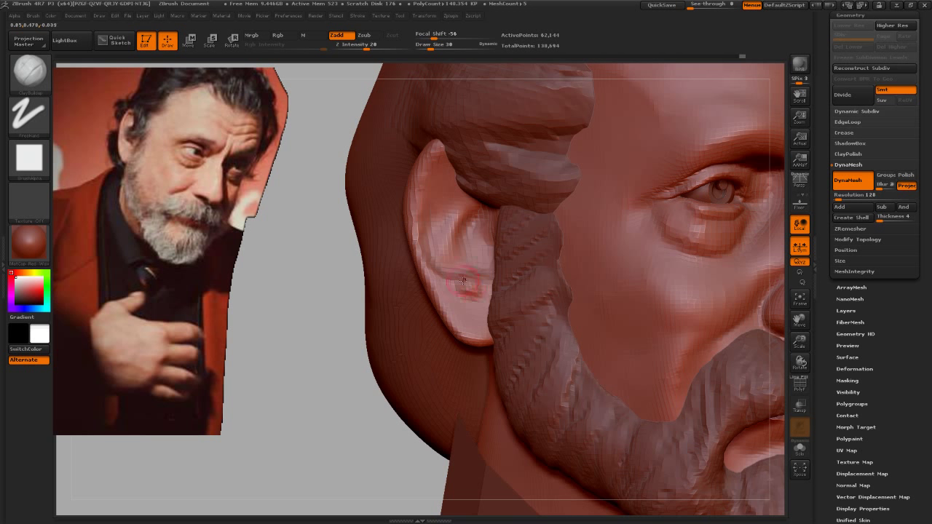
pyautogui.moveTo(455, 314)
pyautogui.mouseDown()
pyautogui.moveTo(474, 324)
pyautogui.moveTo(485, 299)
pyautogui.mouseUp()
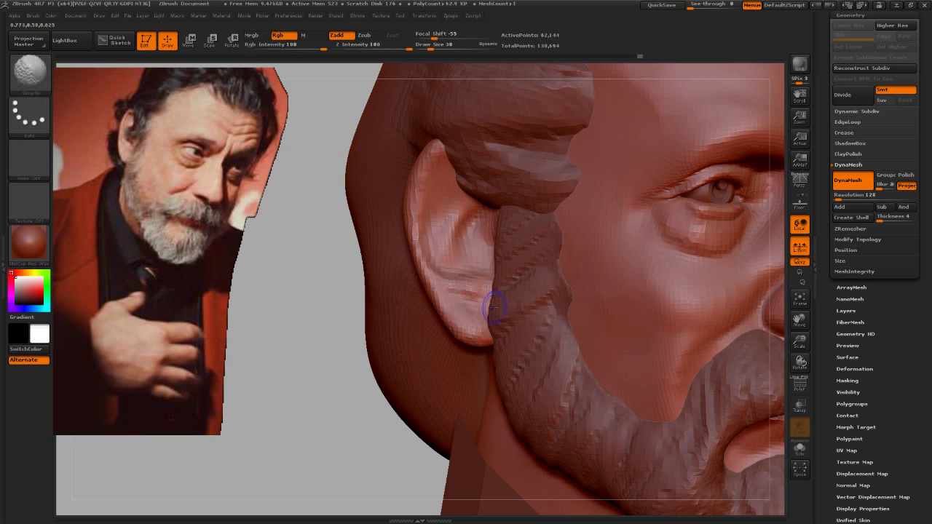
# Step: Solo the head so the beard and hair are hidden
pyautogui.moveTo(372, 327)
pyautogui.keyDown('alt'); pyautogui.mouseDown()
pyautogui.moveTo(343, 322)
pyautogui.moveTo(371, 337)
pyautogui.moveTo(360, 328)
pyautogui.moveTo(407, 277)
pyautogui.mouseUp(); pyautogui.keyUp('alt')
pyautogui.scroll(5, 479, 209)
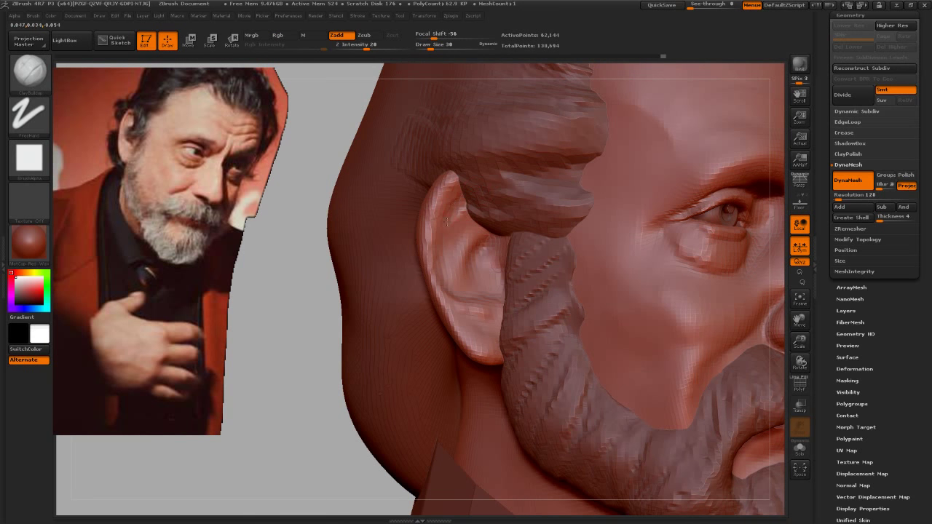
pyautogui.click(799, 448)
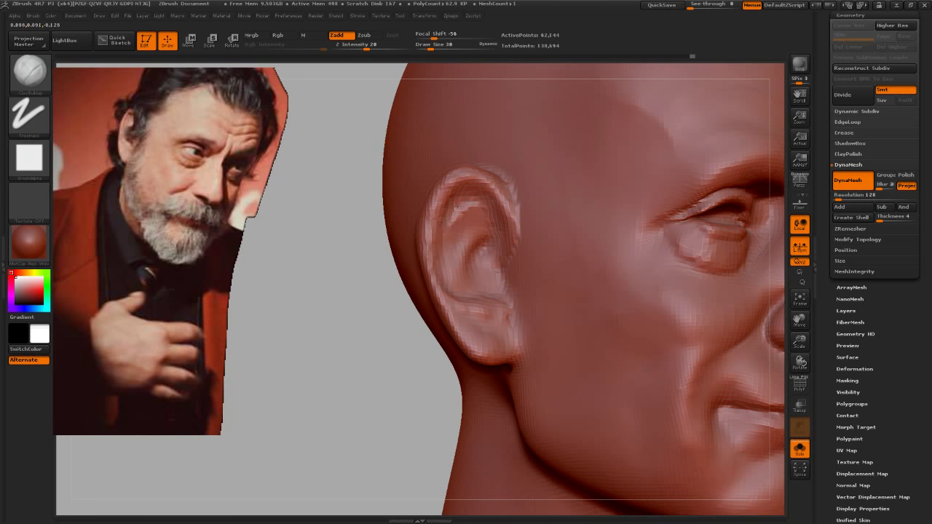
# Step: Frame the head in a three-quarter view and set the Move brush to size 93
pyautogui.press('shift')
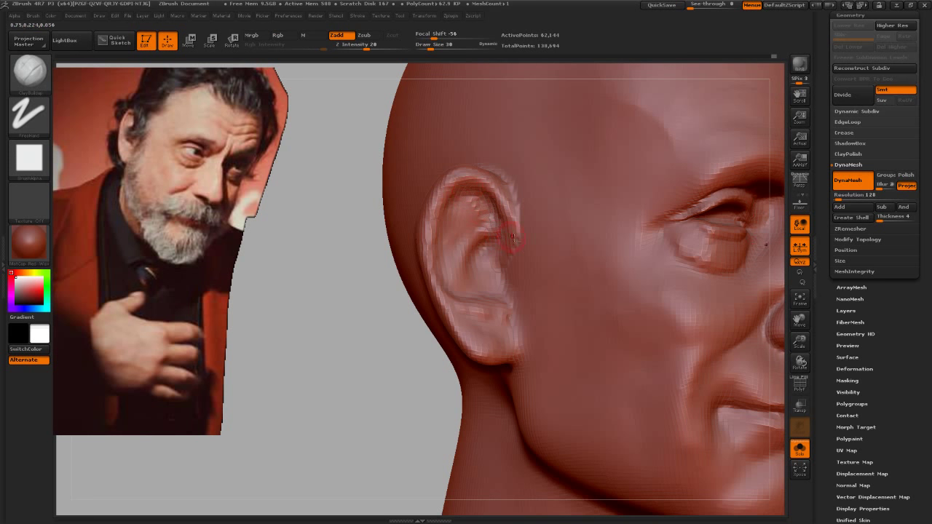
pyautogui.press('f')
pyautogui.moveTo(512, 236)
pyautogui.mouseDown(button='right')
pyautogui.moveTo(518, 256)
pyautogui.moveTo(428, 420)
pyautogui.moveTo(439, 424)
pyautogui.mouseUp(button='right')
pyautogui.press('b')
pyautogui.press('s')
pyautogui.press('t')
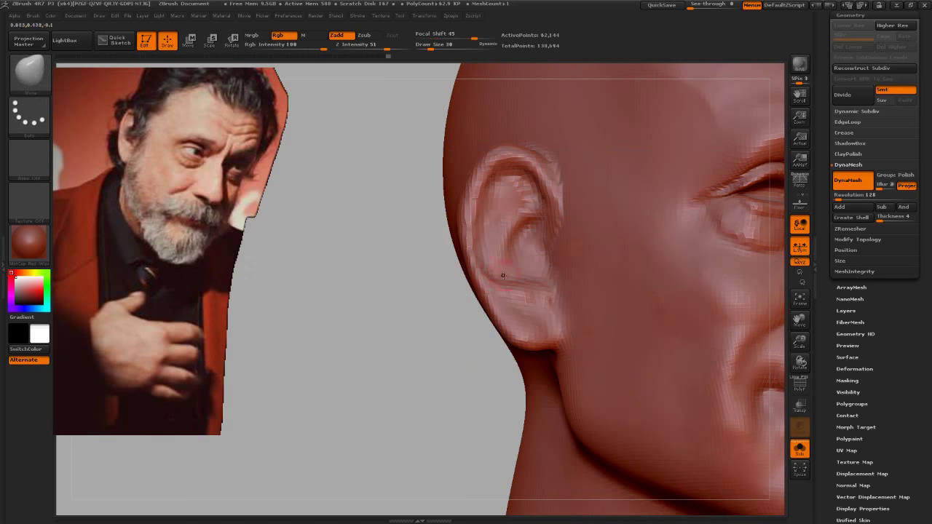
pyautogui.press('s')
pyautogui.moveTo(501, 261); pyautogui.dragTo(519, 256)
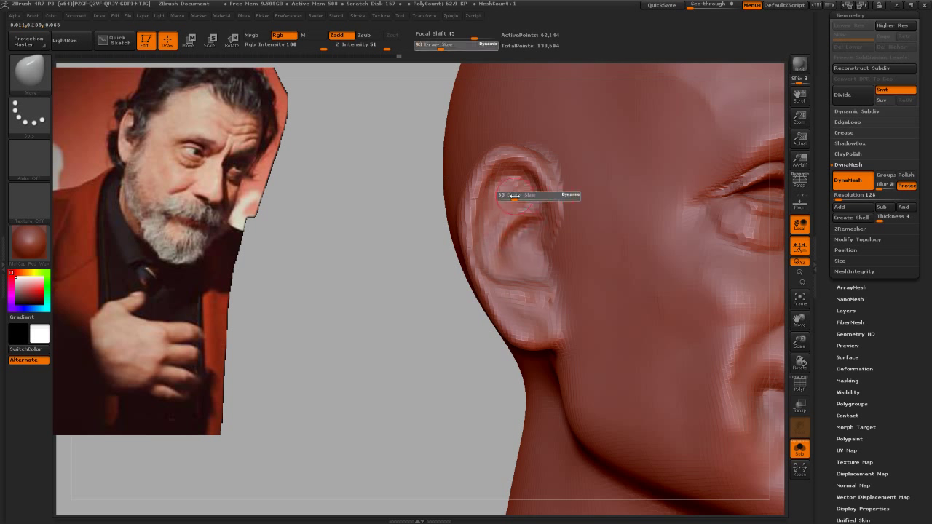
# Step: Zoom in on the head and enlarge the Move brush to size 122
pyautogui.press('b')
pyautogui.press('c')
pyautogui.press('b')
pyautogui.moveTo(512, 254)
pyautogui.keyDown('alt'); pyautogui.mouseDown(button='right')
pyautogui.moveTo(527, 283)
pyautogui.moveTo(478, 393)
pyautogui.mouseUp(button='right'); pyautogui.keyUp('alt')
pyautogui.press('b')
pyautogui.press('s')
pyautogui.press('t')
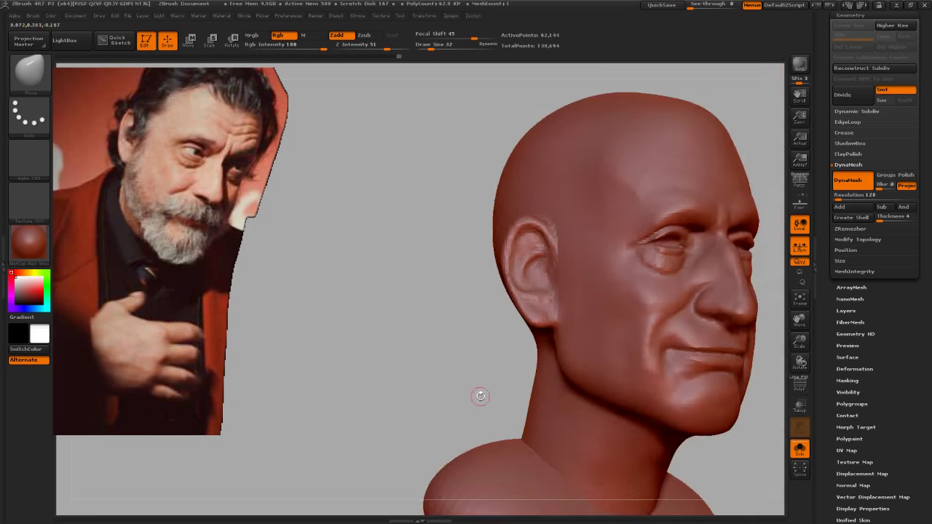
pyautogui.keyDown('alt'); pyautogui.moveTo(495, 297); pyautogui.dragTo(493, 350, button='right'); pyautogui.keyUp('alt')
pyautogui.keyDown('alt'); pyautogui.moveTo(445, 382); pyautogui.dragTo(495, 313, button='right'); pyautogui.keyUp('alt')
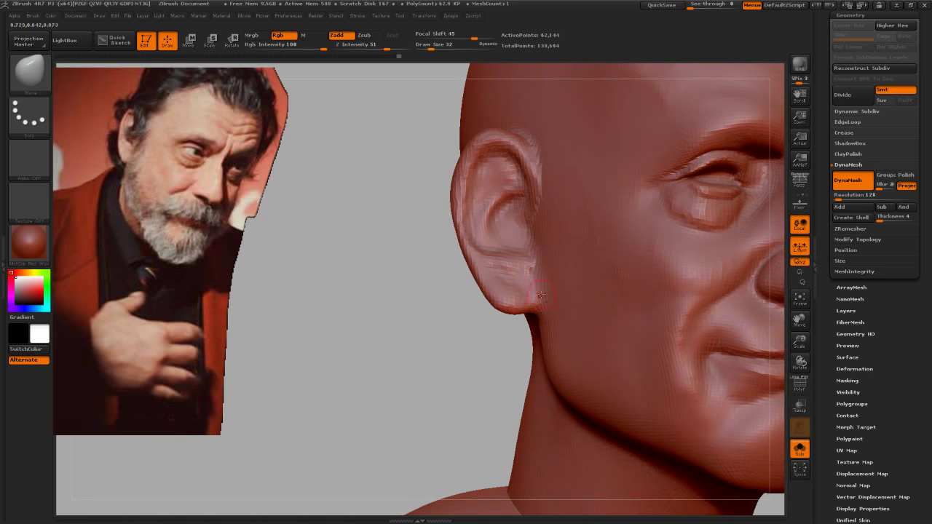
pyautogui.press('s')
pyautogui.moveTo(514, 295); pyautogui.dragTo(543, 295)
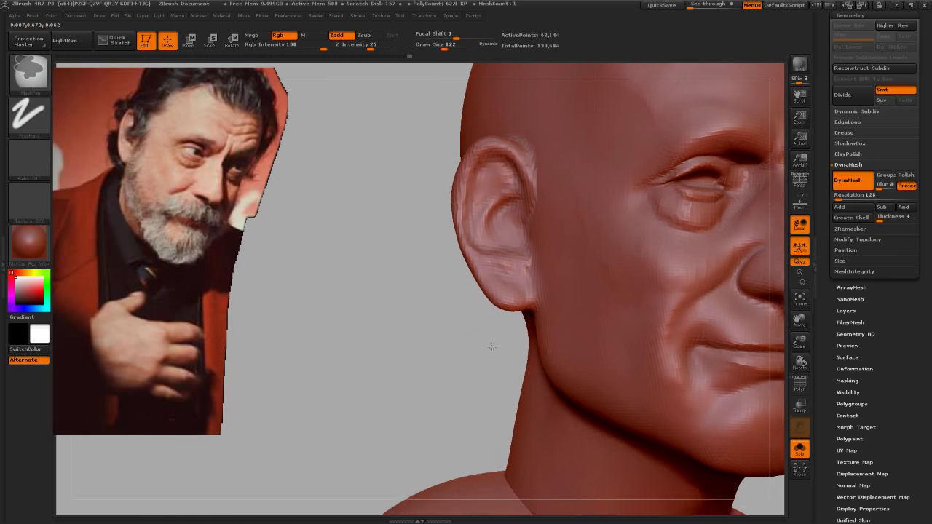
# Step: Orbit the bald head through face, rear three-quarter and side views to inspect it
pyautogui.moveTo(488, 345); pyautogui.dragTo(500, 350)
pyautogui.moveTo(441, 358); pyautogui.dragTo(473, 283)
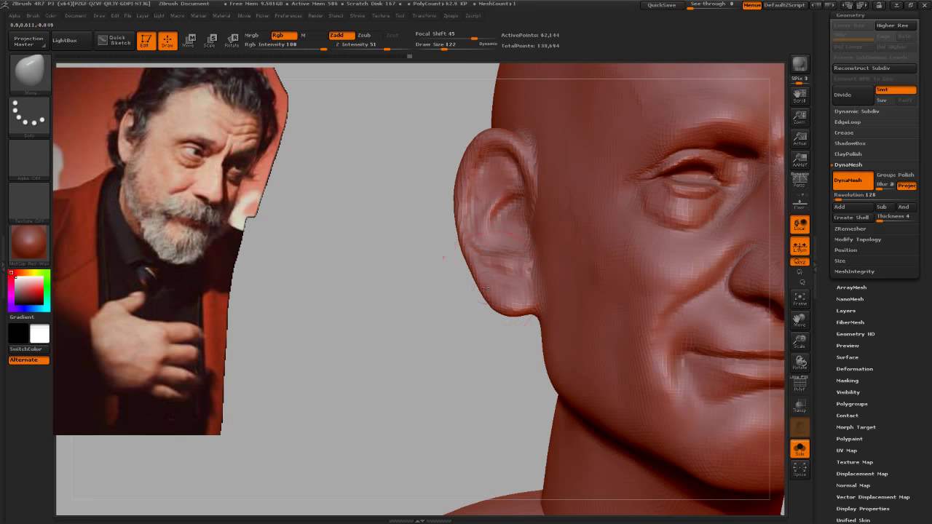
pyautogui.moveTo(460, 243); pyautogui.dragTo(460, 249)
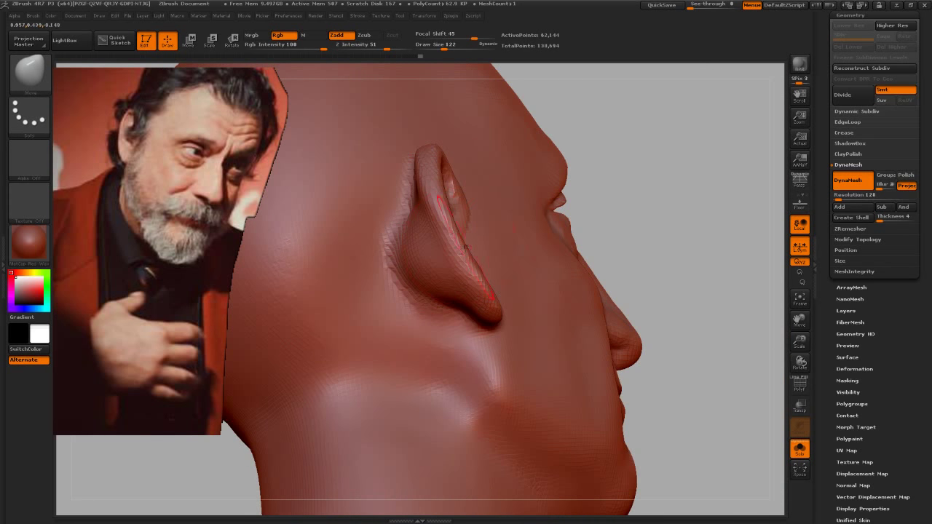
pyautogui.moveTo(653, 193)
pyautogui.mouseDown()
pyautogui.moveTo(590, 212)
pyautogui.moveTo(653, 139)
pyautogui.mouseUp()
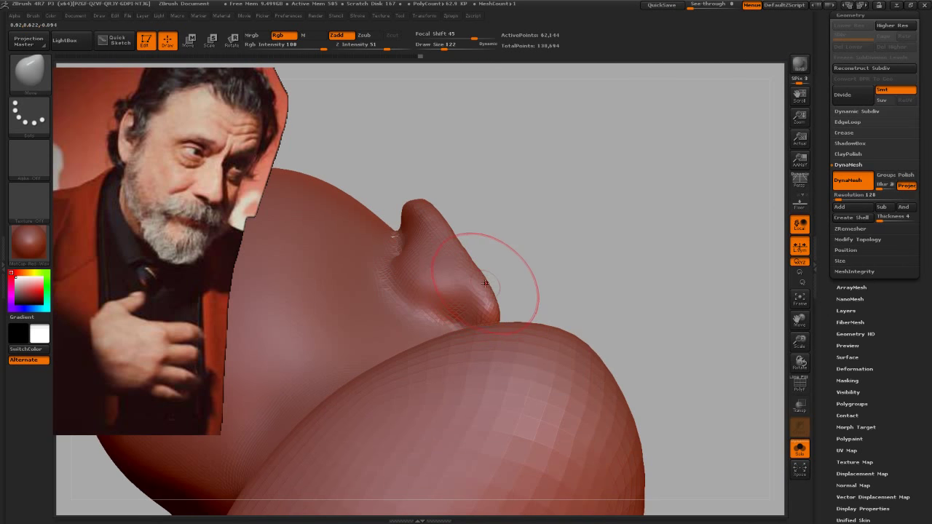
pyautogui.moveTo(537, 221)
pyautogui.mouseDown()
pyautogui.moveTo(528, 295)
pyautogui.moveTo(711, 393)
pyautogui.mouseUp()
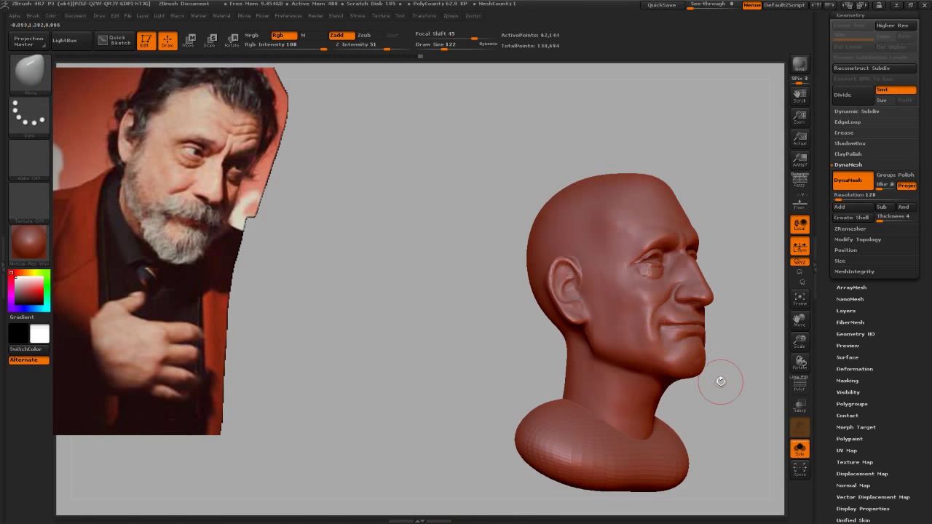
pyautogui.moveTo(718, 381)
pyautogui.mouseDown()
pyautogui.moveTo(619, 327)
pyautogui.moveTo(612, 343)
pyautogui.mouseUp()
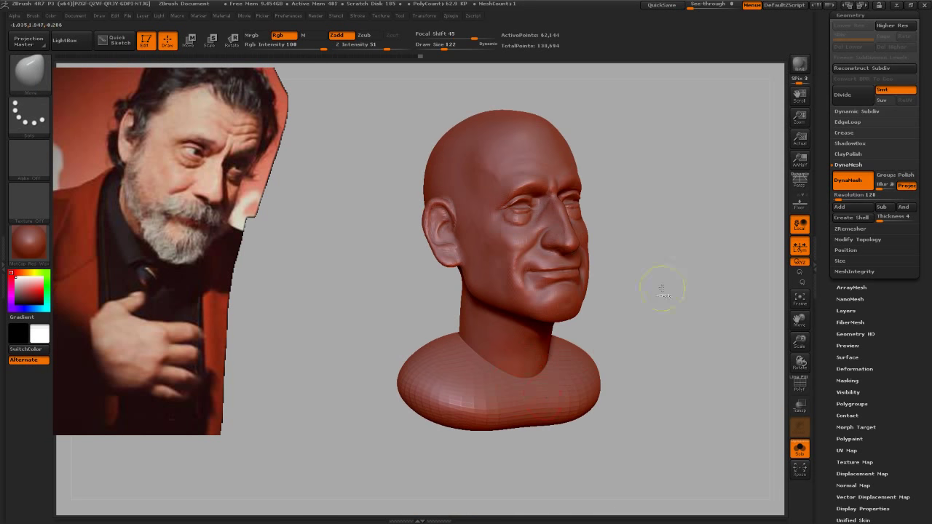
# Step: Re-DynaMesh the head to an even surface and check it from back and front
pyautogui.keyDown('ctrl'); pyautogui.moveTo(653, 253); pyautogui.dragTo(717, 321); pyautogui.keyUp('ctrl')
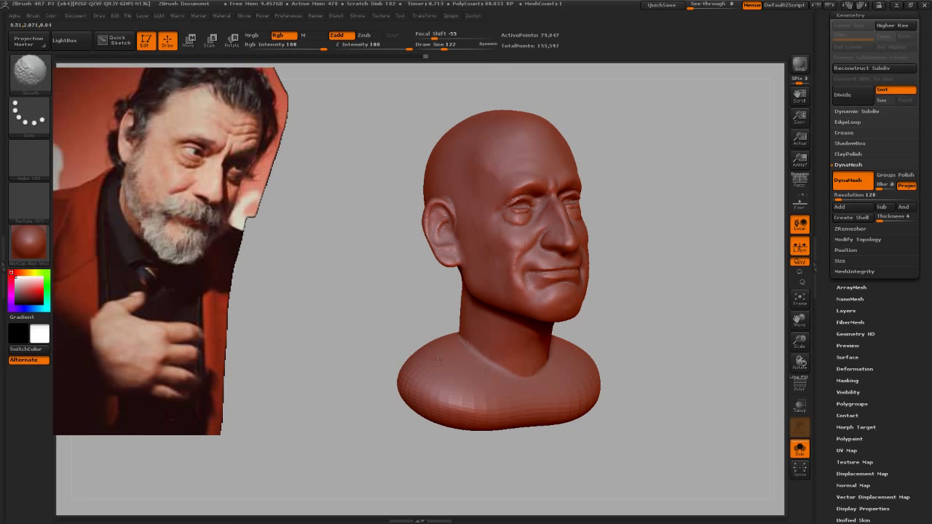
pyautogui.moveTo(494, 403); pyautogui.dragTo(428, 365, button='right')
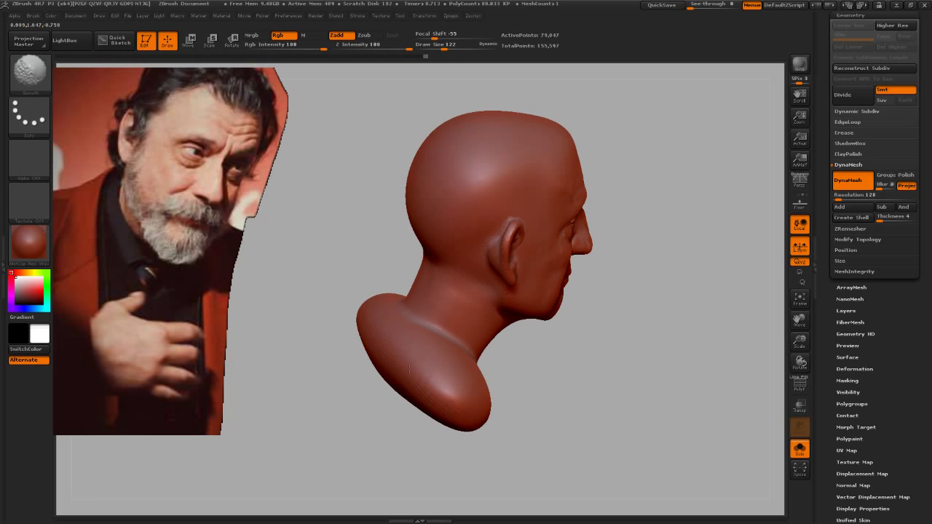
pyautogui.moveTo(506, 451); pyautogui.dragTo(391, 395)
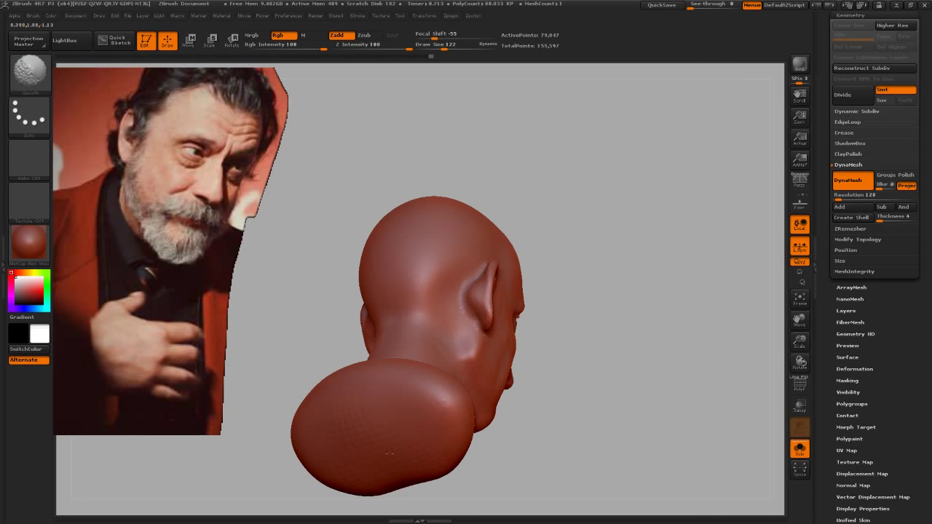
pyautogui.moveTo(553, 402); pyautogui.dragTo(591, 392)
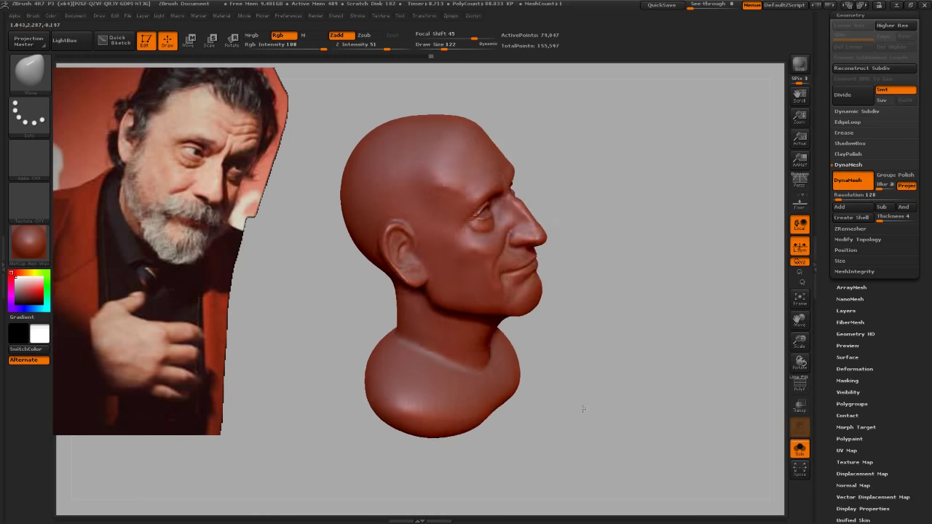
# Step: Select the ClayBuildup brush at size 140
pyautogui.press('b')
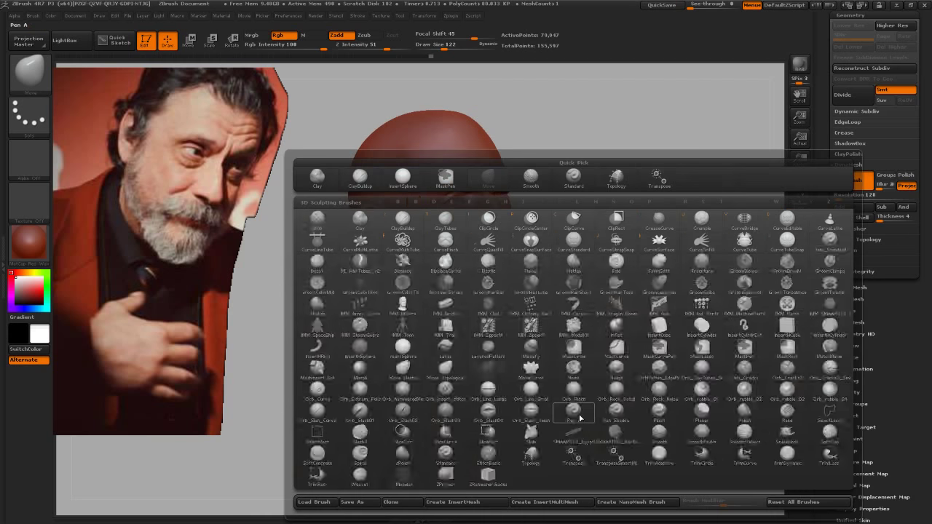
pyautogui.press('c')
pyautogui.press('b')
pyautogui.press('s')
pyautogui.moveTo(410, 380); pyautogui.dragTo(410, 380)
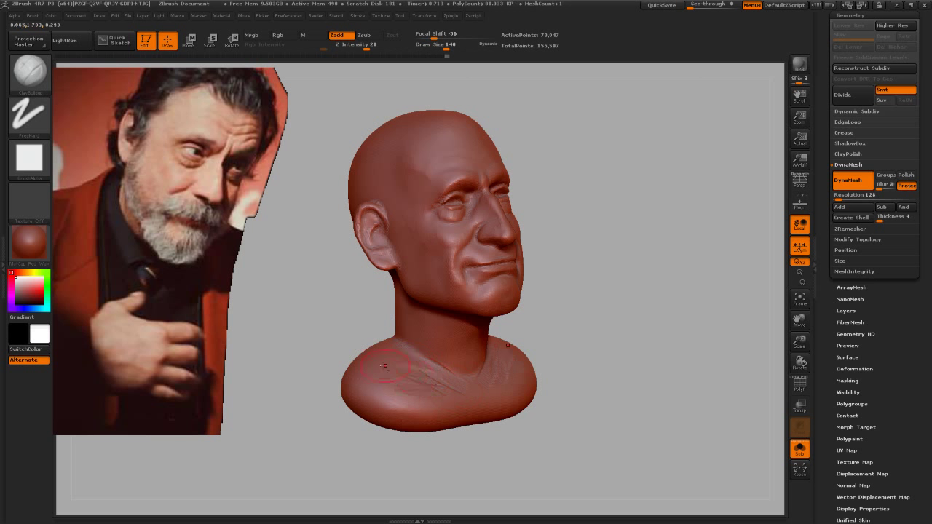
# Step: Zoom onto the neck and sculpt a muscle crease with a smaller brush
pyautogui.press('b')
pyautogui.press('s')
pyautogui.press('t')
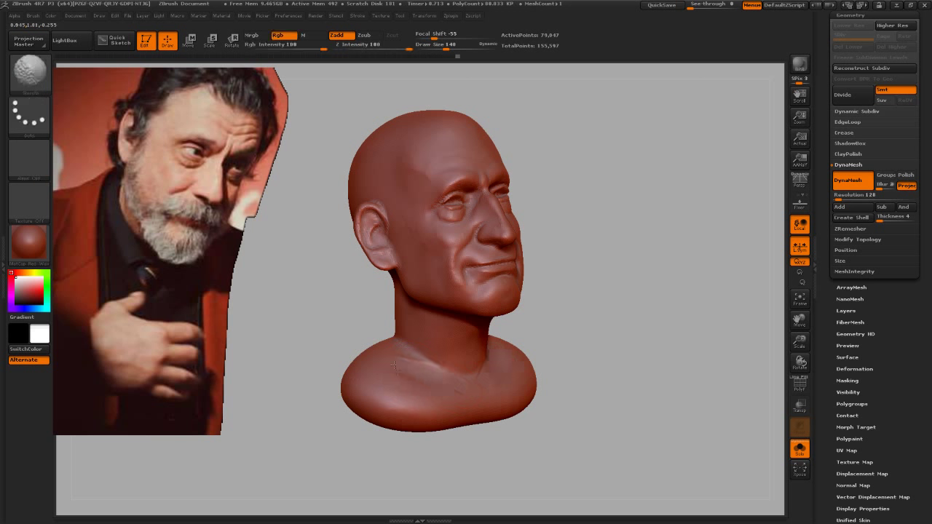
pyautogui.moveTo(541, 413)
pyautogui.keyDown('shift'); pyautogui.mouseDown()
pyautogui.moveTo(547, 435)
pyautogui.moveTo(528, 395)
pyautogui.moveTo(533, 370)
pyautogui.mouseUp(); pyautogui.keyUp('shift')
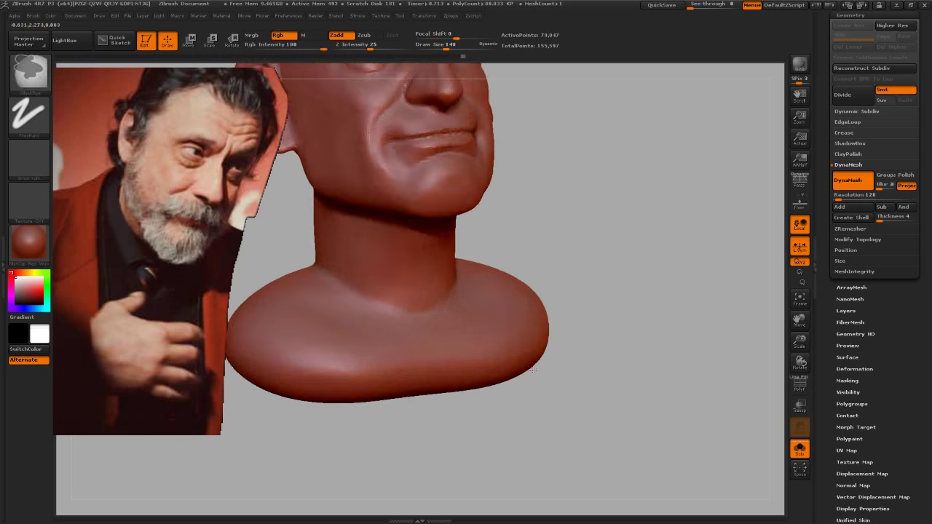
pyautogui.moveTo(552, 292)
pyautogui.mouseDown()
pyautogui.moveTo(443, 338)
pyautogui.moveTo(473, 371)
pyautogui.mouseUp()
pyautogui.press('s')
pyautogui.keyDown('shift'); pyautogui.moveTo(427, 312); pyautogui.dragTo(459, 355); pyautogui.keyUp('shift')
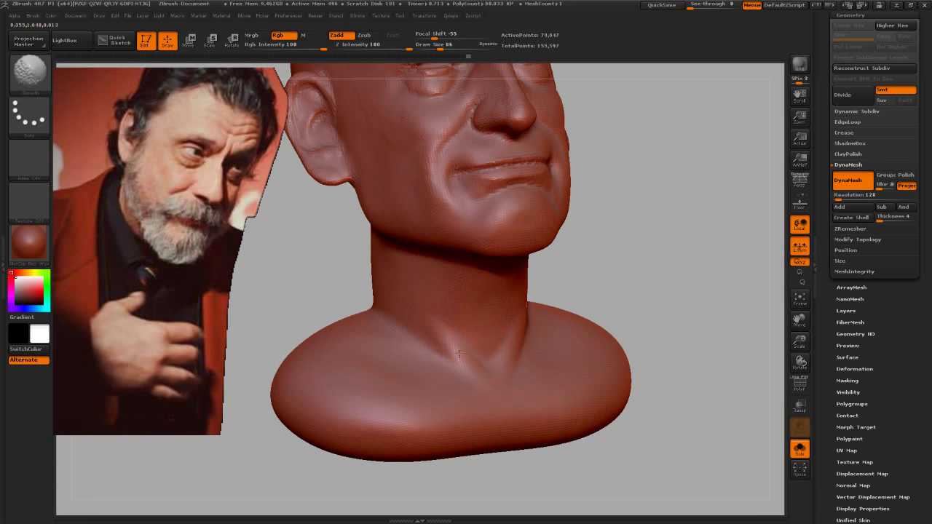
# Step: Smooth out the neck crease and enlarge the brush back to 140
pyautogui.moveTo(539, 416); pyautogui.dragTo(559, 345)
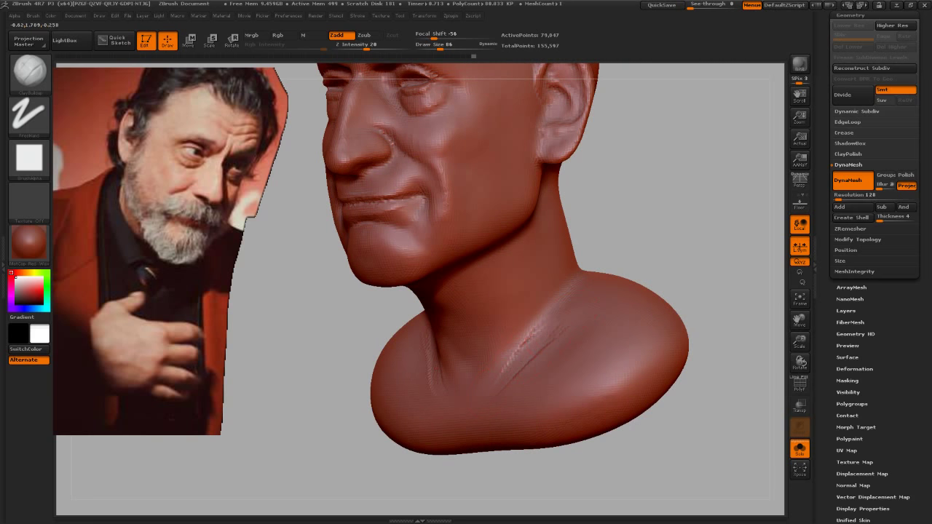
pyautogui.keyDown('shift'); pyautogui.moveTo(557, 332); pyautogui.dragTo(519, 351); pyautogui.keyUp('shift')
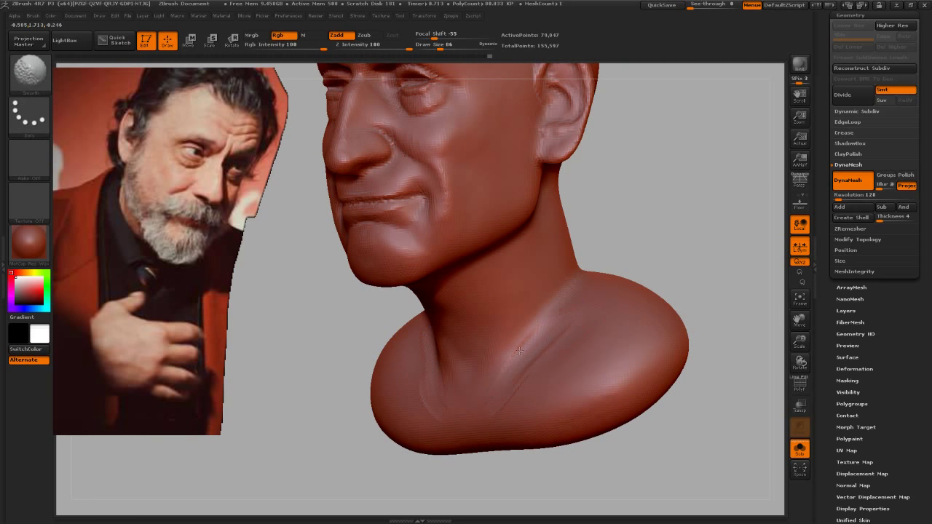
pyautogui.moveTo(641, 286); pyautogui.dragTo(446, 391)
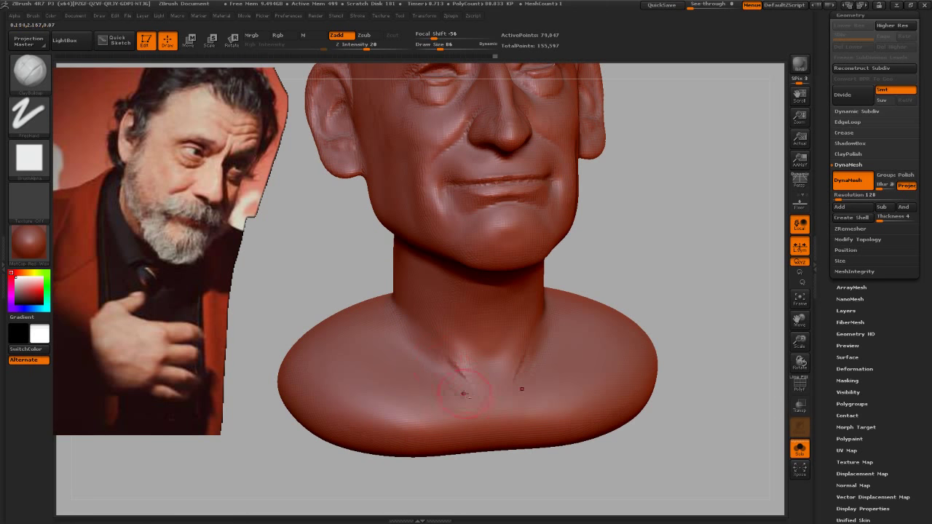
pyautogui.moveTo(430, 359)
pyautogui.mouseDown()
pyautogui.moveTo(614, 355)
pyautogui.moveTo(339, 274)
pyautogui.moveTo(536, 366)
pyautogui.moveTo(510, 342)
pyautogui.moveTo(367, 294)
pyautogui.moveTo(403, 299)
pyautogui.mouseUp()
pyautogui.press('s')
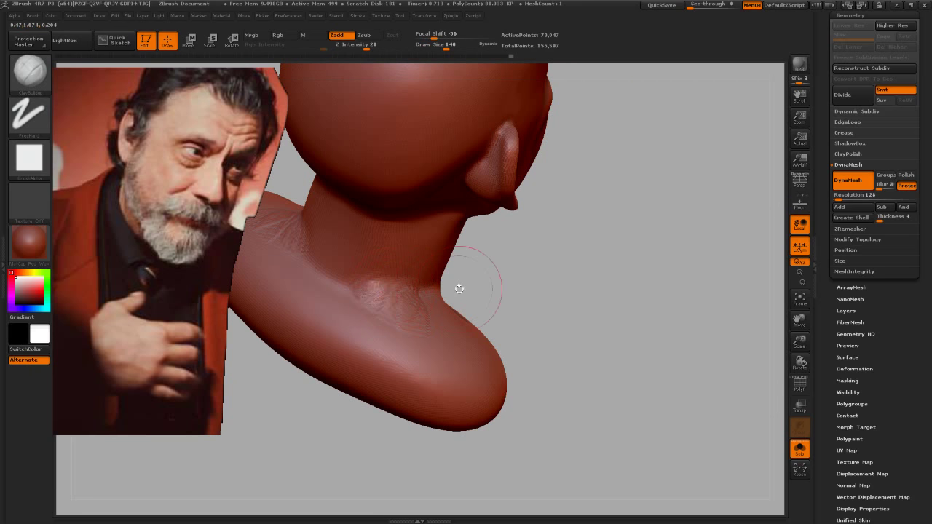
# Step: Smooth the side of the neck and jaw, viewing the throat from below
pyautogui.moveTo(459, 288)
pyautogui.mouseDown()
pyautogui.moveTo(546, 284)
pyautogui.moveTo(356, 286)
pyautogui.mouseUp()
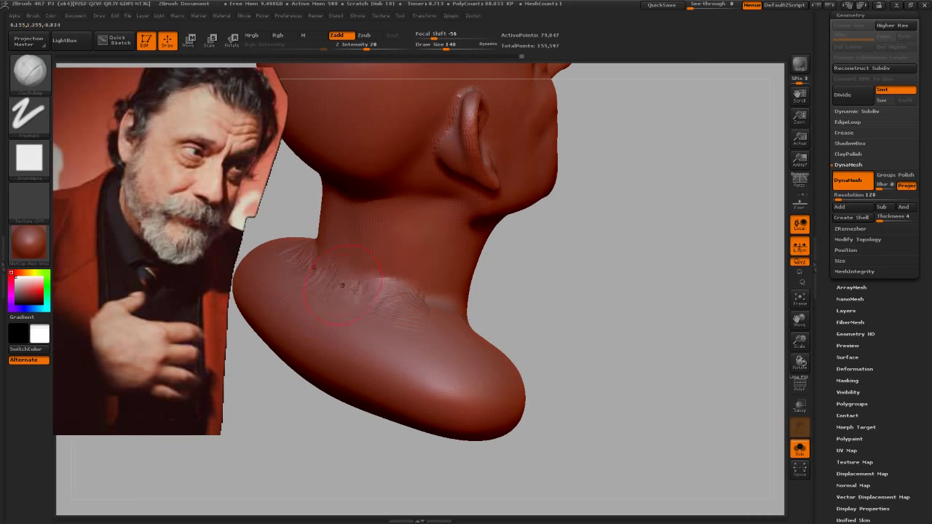
pyautogui.press('shift')
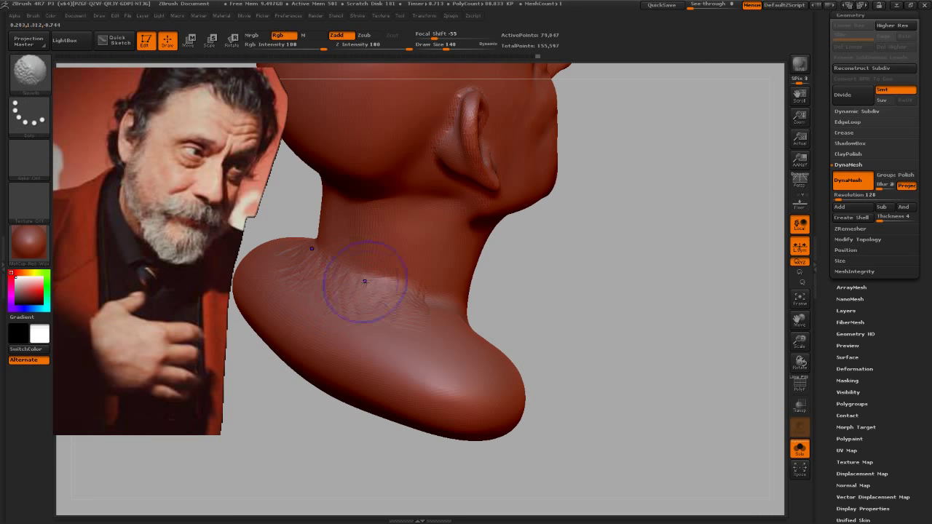
pyautogui.moveTo(601, 293); pyautogui.dragTo(421, 282)
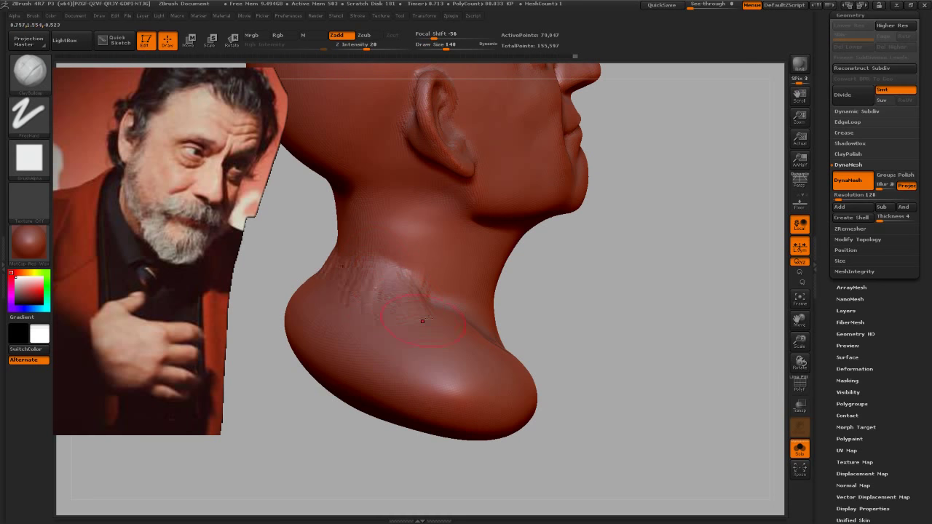
pyautogui.moveTo(597, 335); pyautogui.dragTo(587, 357)
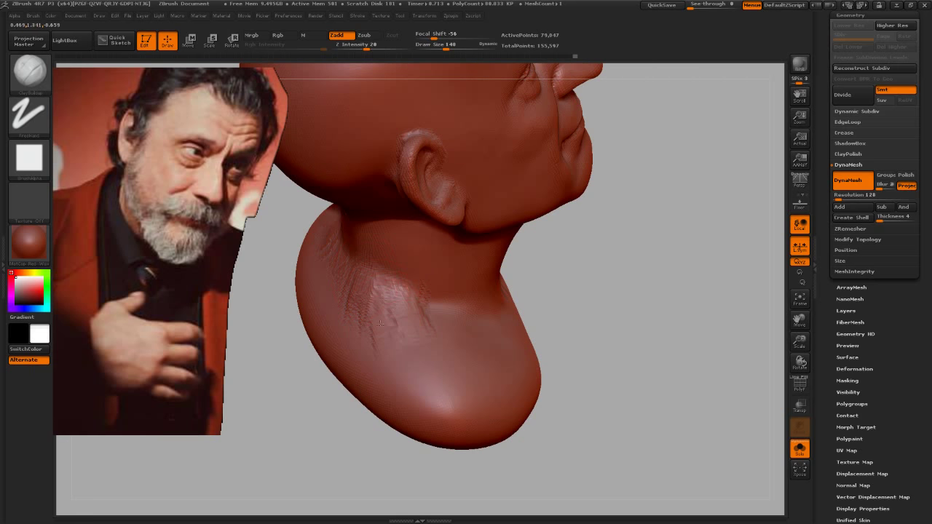
pyautogui.press('shift')
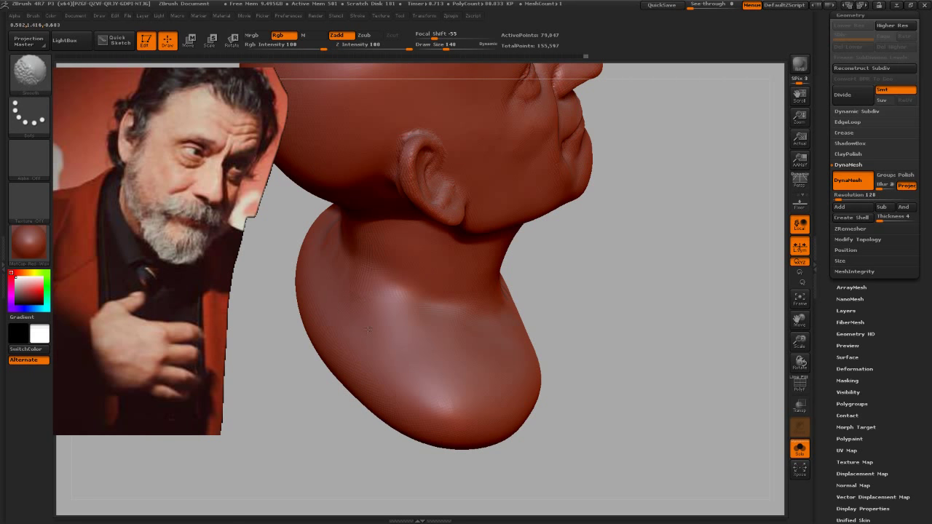
# Step: Smooth the hatched strokes on the front of the neck and check in three-quarter views
pyautogui.moveTo(624, 333); pyautogui.dragTo(471, 332)
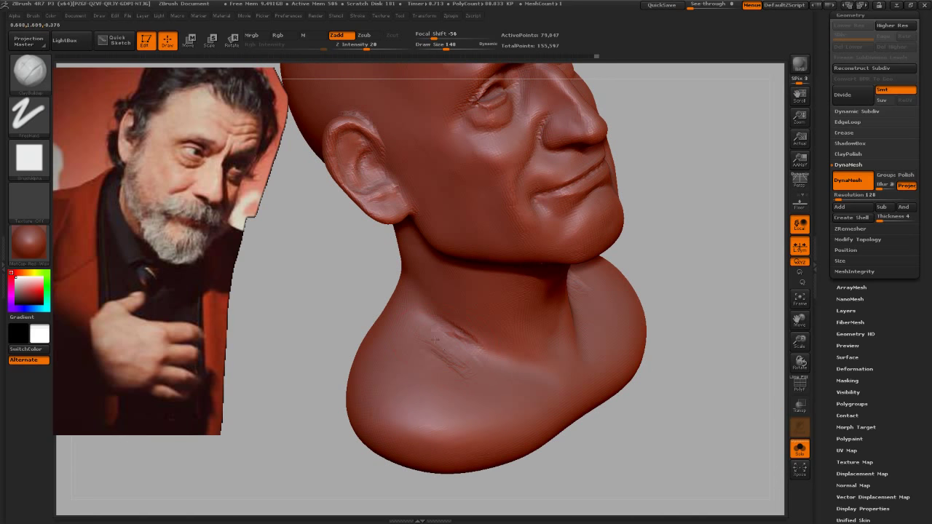
pyautogui.keyDown('shift'); pyautogui.moveTo(451, 386); pyautogui.dragTo(434, 369); pyautogui.keyUp('shift')
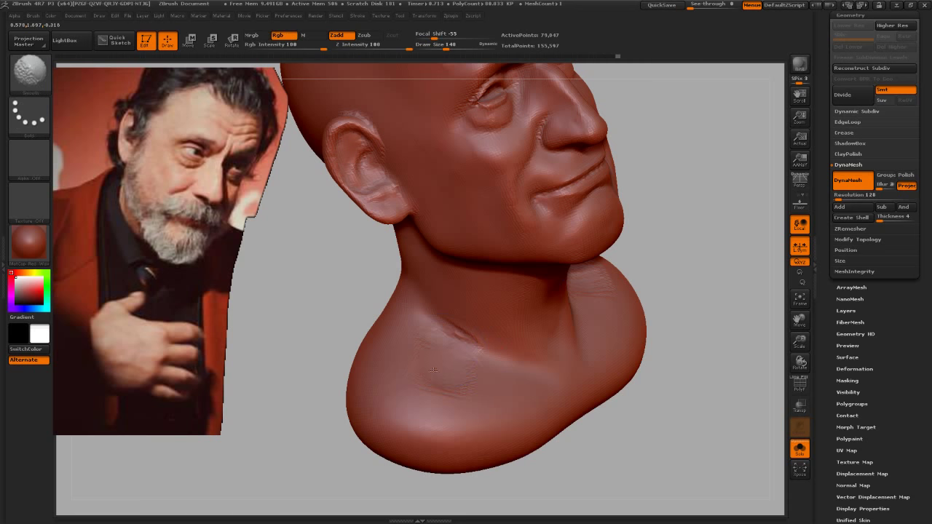
pyautogui.moveTo(599, 308)
pyautogui.mouseDown()
pyautogui.moveTo(589, 306)
pyautogui.moveTo(578, 333)
pyautogui.moveTo(662, 360)
pyautogui.moveTo(379, 377)
pyautogui.mouseUp()
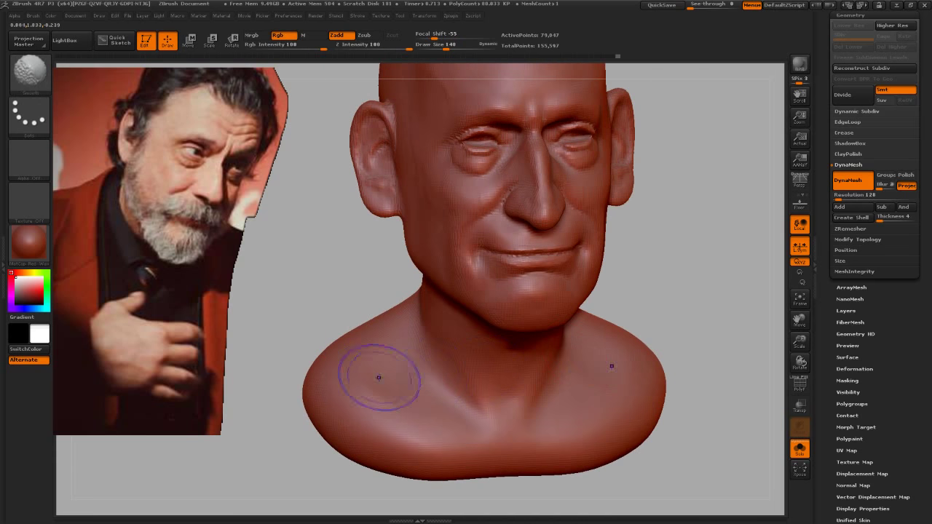
pyautogui.moveTo(724, 329)
pyautogui.mouseDown()
pyautogui.moveTo(738, 308)
pyautogui.moveTo(697, 270)
pyautogui.moveTo(778, 429)
pyautogui.mouseUp()
# Step: Show all bust parts, zoom onto the face and beard, and make the Beard subtool active
pyautogui.click(800, 446)
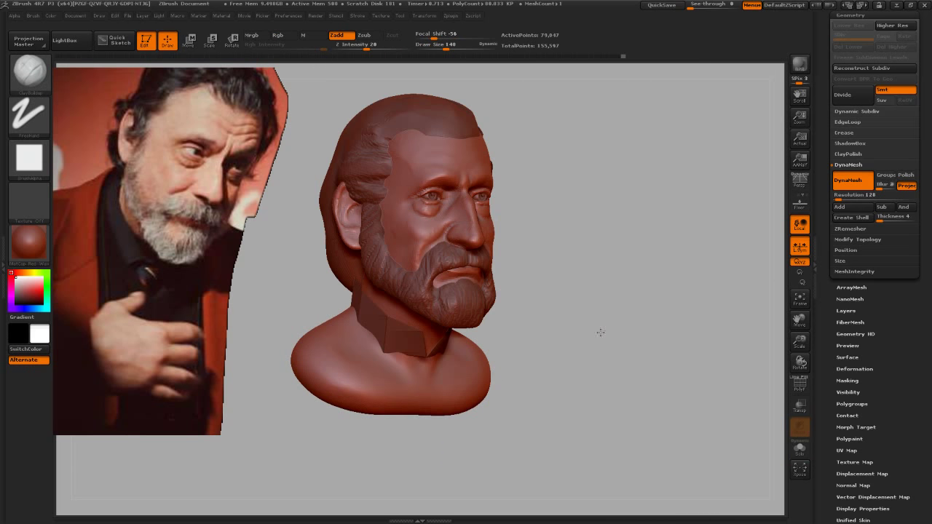
pyautogui.moveTo(600, 333)
pyautogui.mouseDown()
pyautogui.moveTo(576, 333)
pyautogui.moveTo(599, 326)
pyautogui.mouseUp()
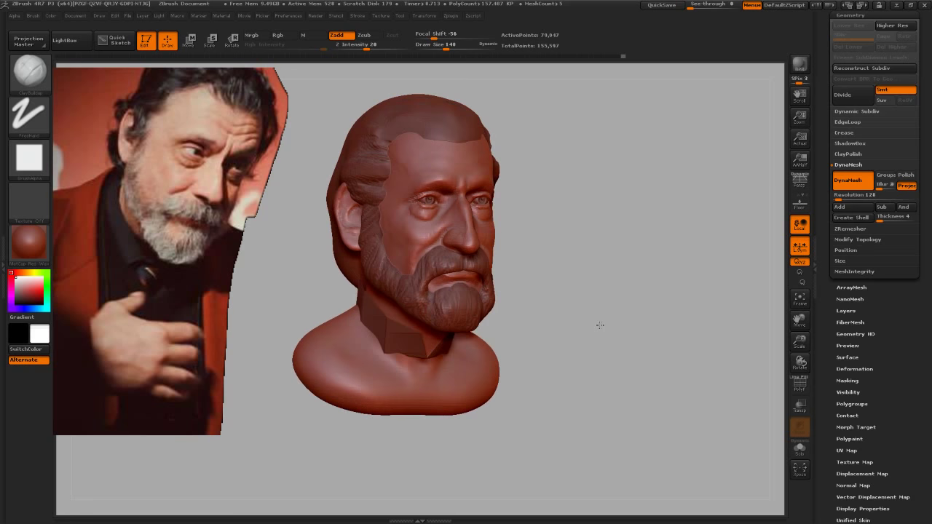
pyautogui.moveTo(573, 245)
pyautogui.keyDown('alt'); pyautogui.mouseDown()
pyautogui.moveTo(645, 241)
pyautogui.moveTo(489, 323)
pyautogui.mouseUp(); pyautogui.keyUp('alt')
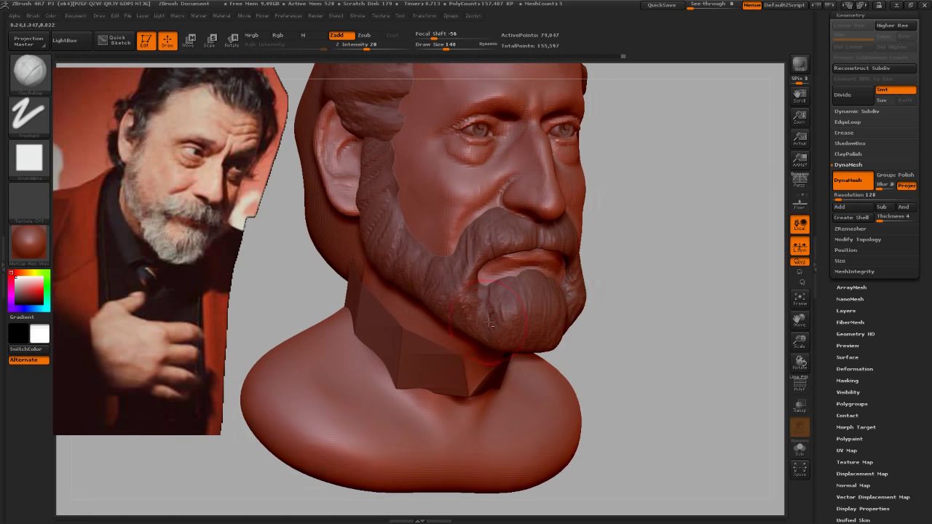
pyautogui.keyDown('alt'); pyautogui.click(515, 314); pyautogui.keyUp('alt')
# Step: Orbit around the beard to inspect it from the side, above, below and in profile
pyautogui.moveTo(686, 314); pyautogui.dragTo(448, 296)
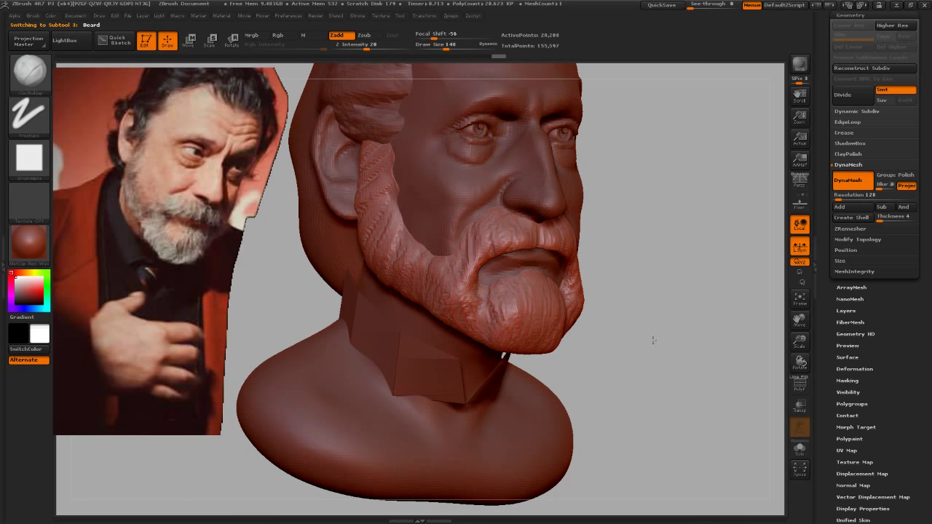
pyautogui.moveTo(653, 340); pyautogui.dragTo(453, 284)
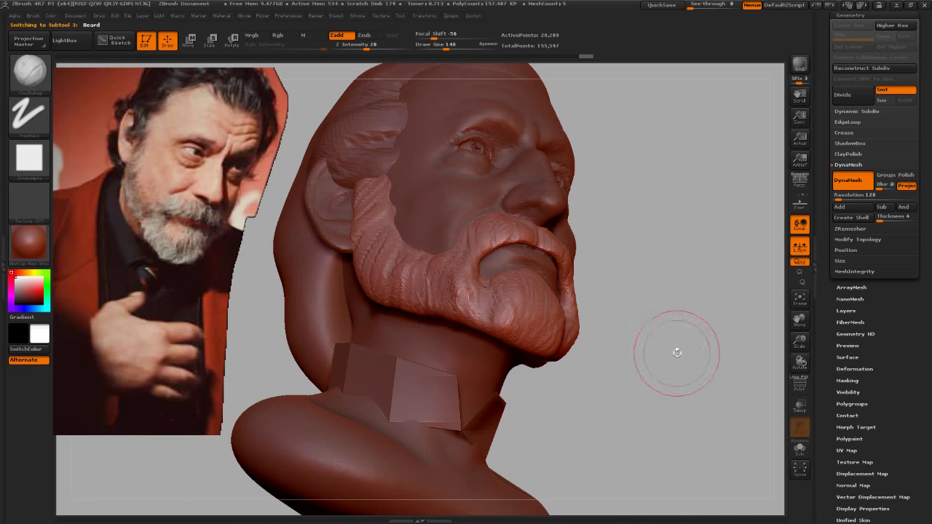
pyautogui.moveTo(677, 352); pyautogui.dragTo(444, 293)
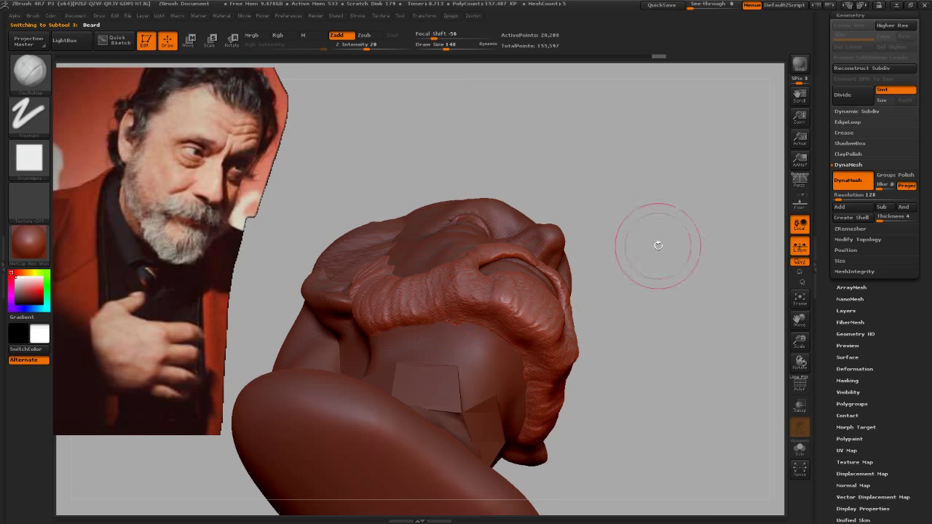
pyautogui.moveTo(657, 245); pyautogui.dragTo(470, 298)
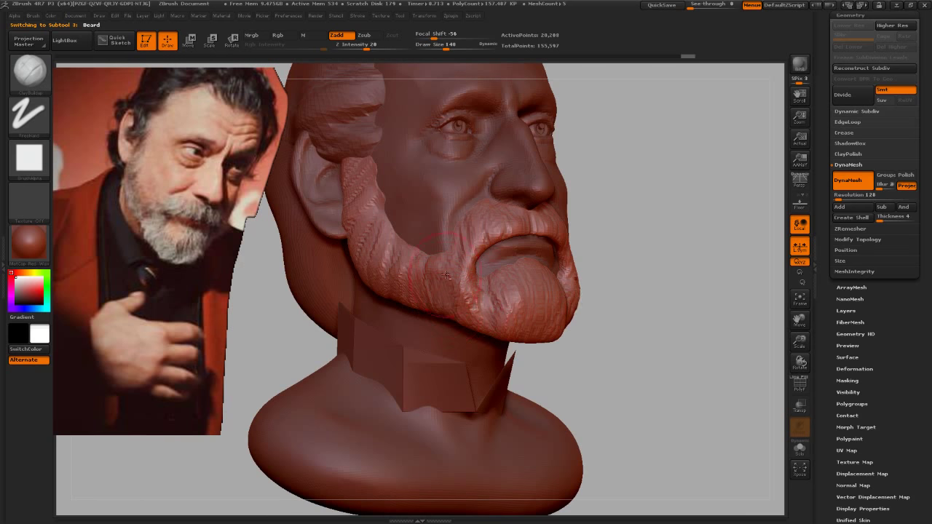
pyautogui.moveTo(632, 332); pyautogui.dragTo(472, 319)
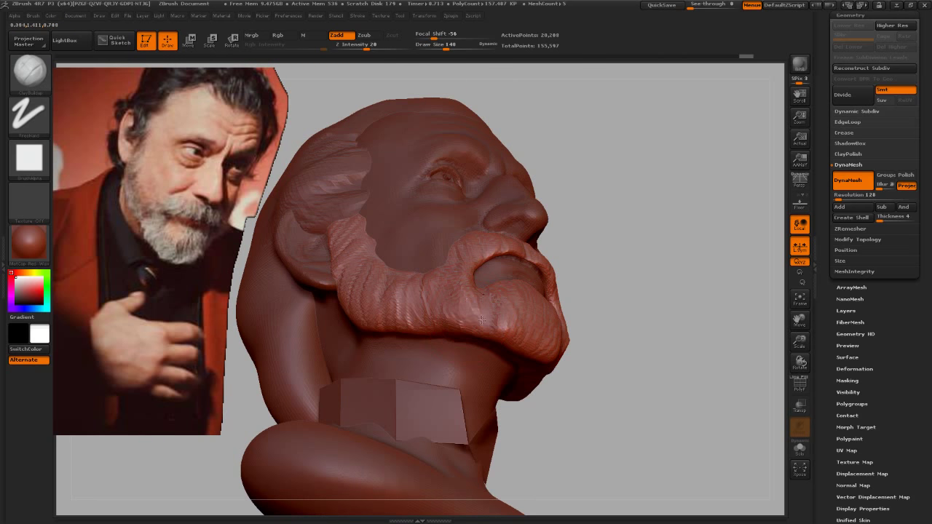
pyautogui.moveTo(667, 313); pyautogui.dragTo(459, 331)
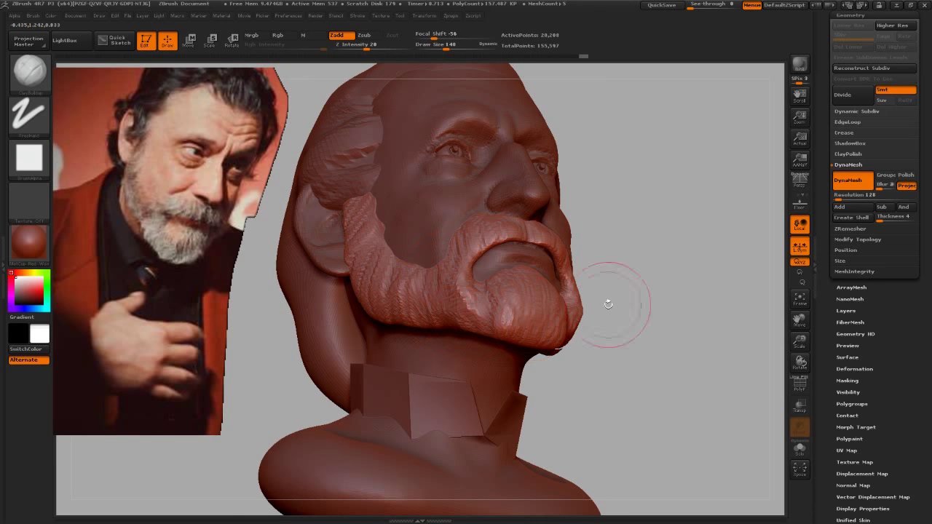
pyautogui.moveTo(608, 304); pyautogui.dragTo(417, 279)
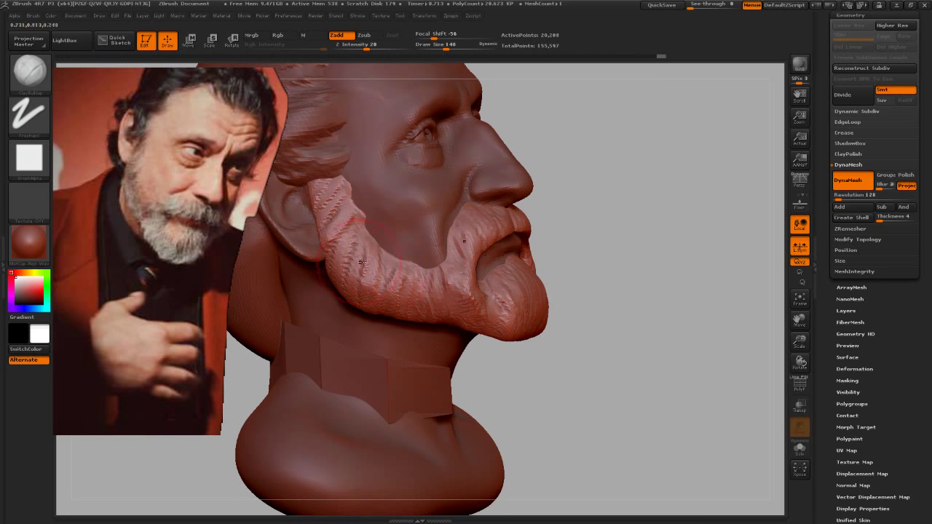
pyautogui.moveTo(589, 305); pyautogui.dragTo(358, 273)
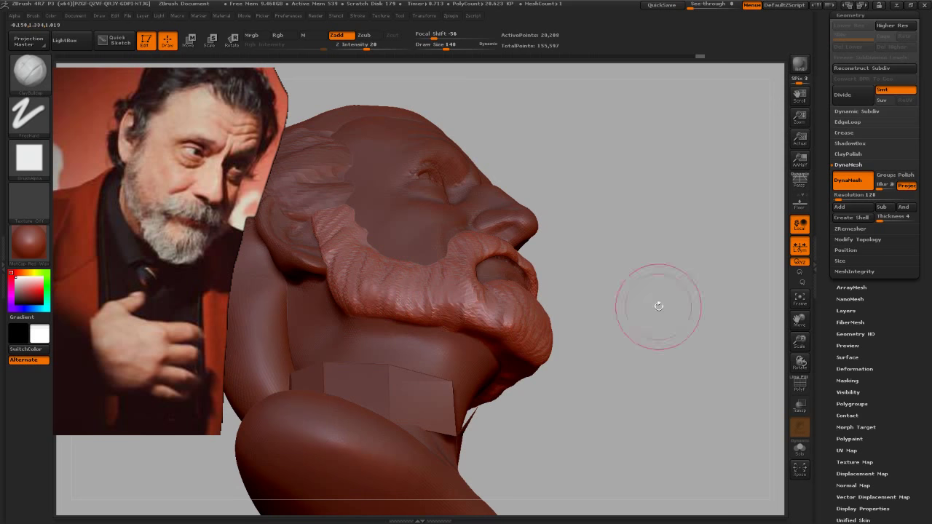
pyautogui.moveTo(658, 306); pyautogui.dragTo(422, 288)
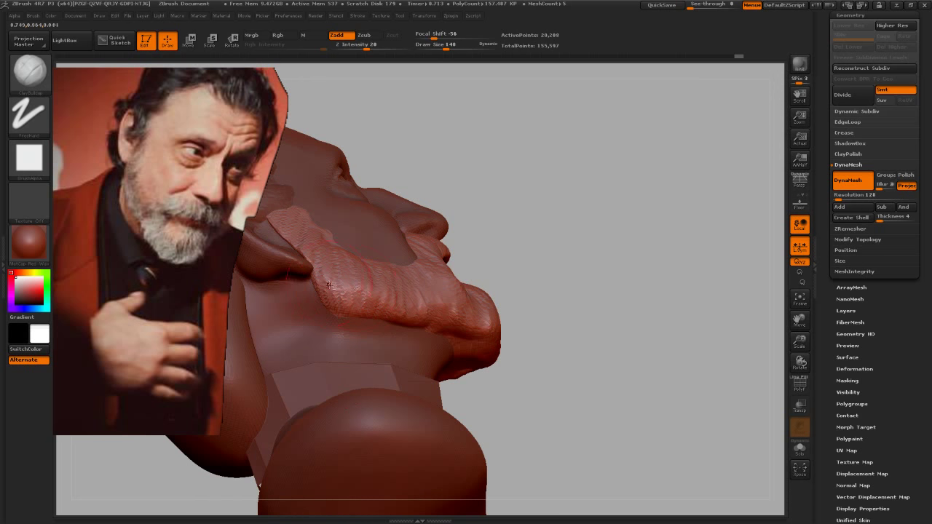
pyautogui.moveTo(580, 244)
pyautogui.mouseDown()
pyautogui.moveTo(561, 291)
pyautogui.moveTo(645, 312)
pyautogui.moveTo(587, 281)
pyautogui.moveTo(624, 270)
pyautogui.moveTo(593, 255)
pyautogui.moveTo(641, 246)
pyautogui.moveTo(641, 225)
pyautogui.moveTo(553, 251)
pyautogui.mouseUp()
# Step: Select the Move brush with B-M-V and enlarge Draw Size to 257
pyautogui.press('b')
pyautogui.press('m')
pyautogui.press('v')
pyautogui.press(']')
pyautogui.press(']')
pyautogui.press(']')
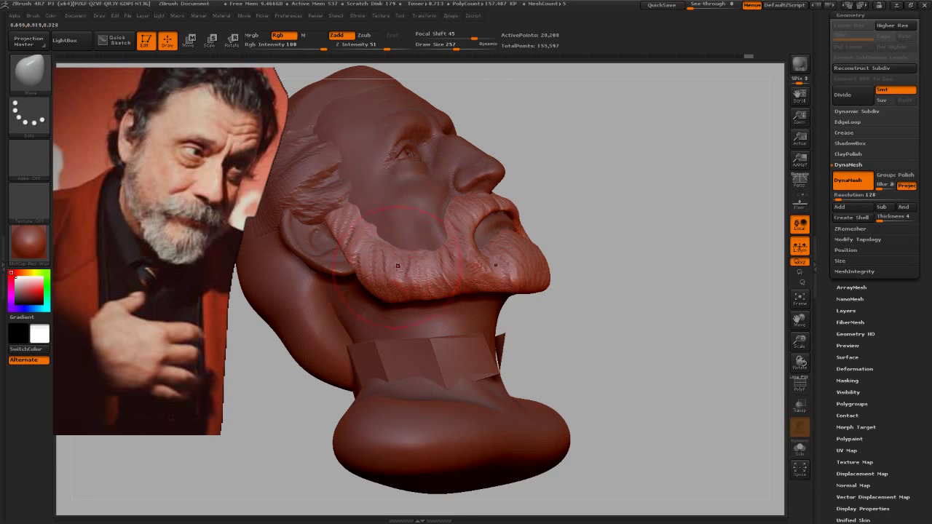
# Step: Enlarge the brush Draw Size to 332 while turning the face to three-quarter views
pyautogui.moveTo(618, 264); pyautogui.dragTo(432, 230)
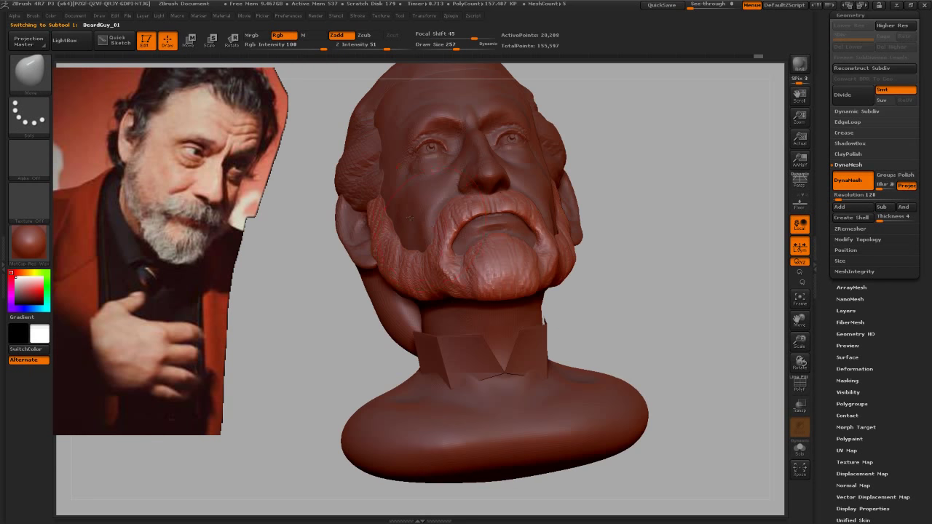
pyautogui.press(']')
pyautogui.press(']')
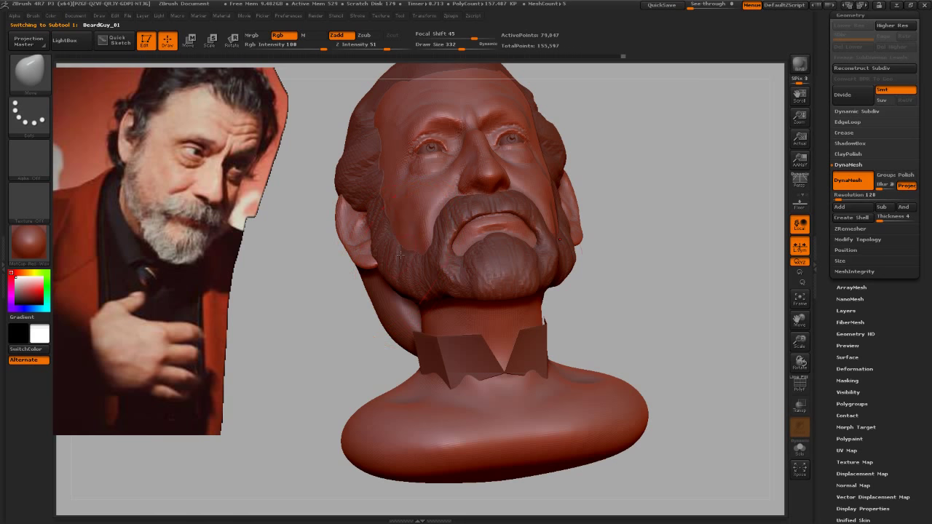
pyautogui.moveTo(626, 255)
pyautogui.mouseDown()
pyautogui.moveTo(662, 247)
pyautogui.moveTo(666, 264)
pyautogui.moveTo(643, 238)
pyautogui.moveTo(649, 218)
pyautogui.mouseUp()
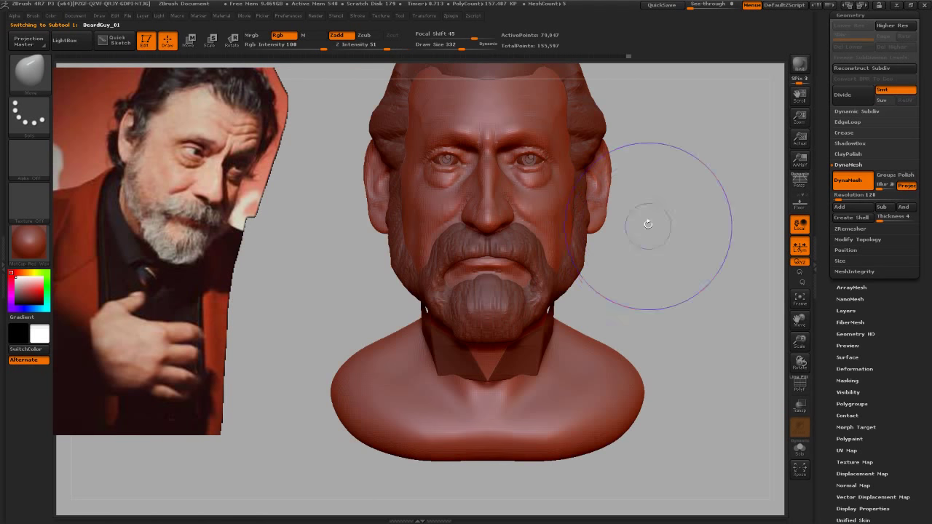
pyautogui.moveTo(656, 265)
pyautogui.mouseDown()
pyautogui.moveTo(651, 246)
pyautogui.moveTo(623, 277)
pyautogui.moveTo(618, 209)
pyautogui.moveTo(633, 223)
pyautogui.mouseUp()
# Step: Return to the Move brush and make the PM3D_Sphere3D1 eyeball subtool active
pyautogui.press('b')
pyautogui.press('c')
pyautogui.press('b')
pyautogui.press('b')
pyautogui.press('m')
pyautogui.press('v')
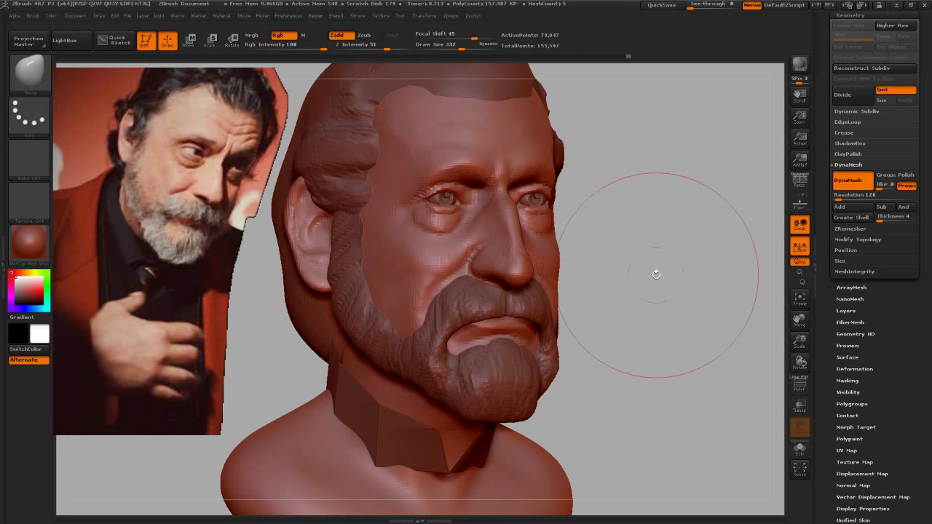
pyautogui.press('n')
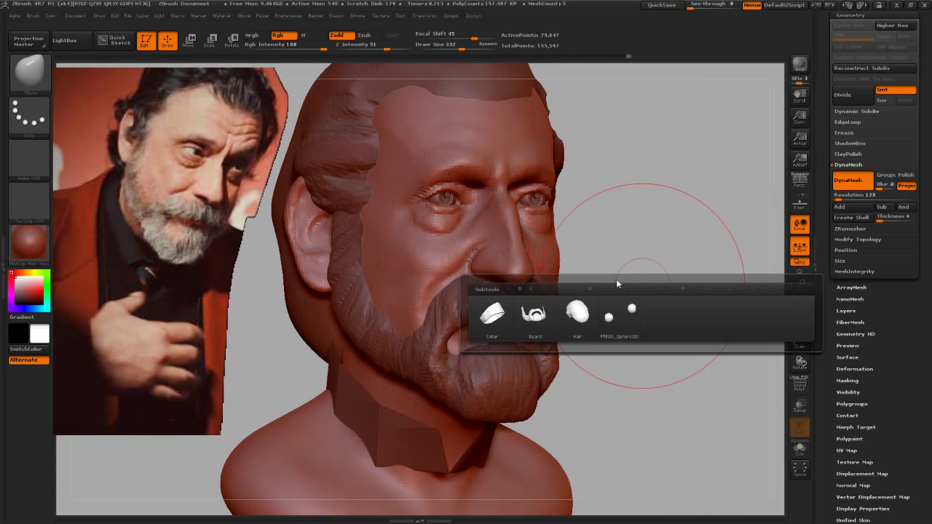
pyautogui.click(618, 318)
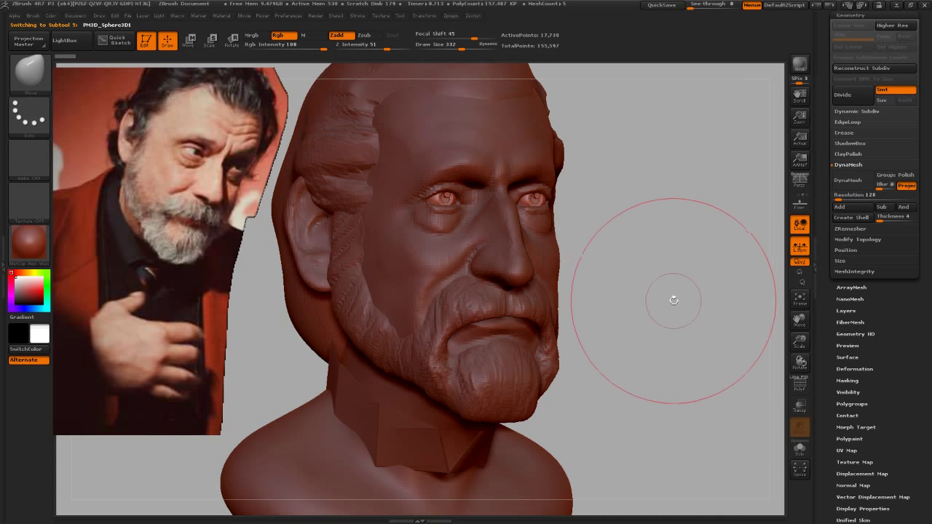
# Step: Scale the eyeball spheres down with Transpose so they fit the eye sockets
pyautogui.press('e')
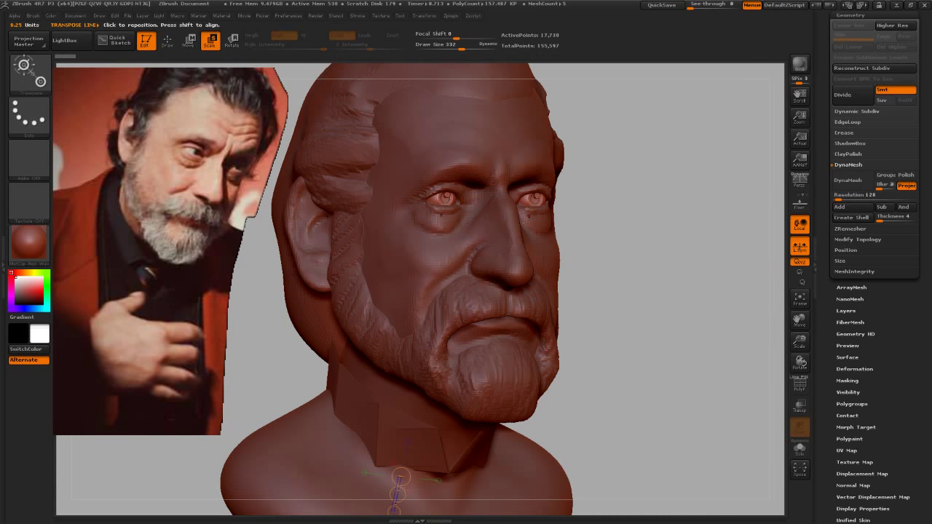
pyautogui.moveTo(536, 198)
pyautogui.mouseDown()
pyautogui.moveTo(612, 197)
pyautogui.moveTo(557, 198)
pyautogui.mouseUp()
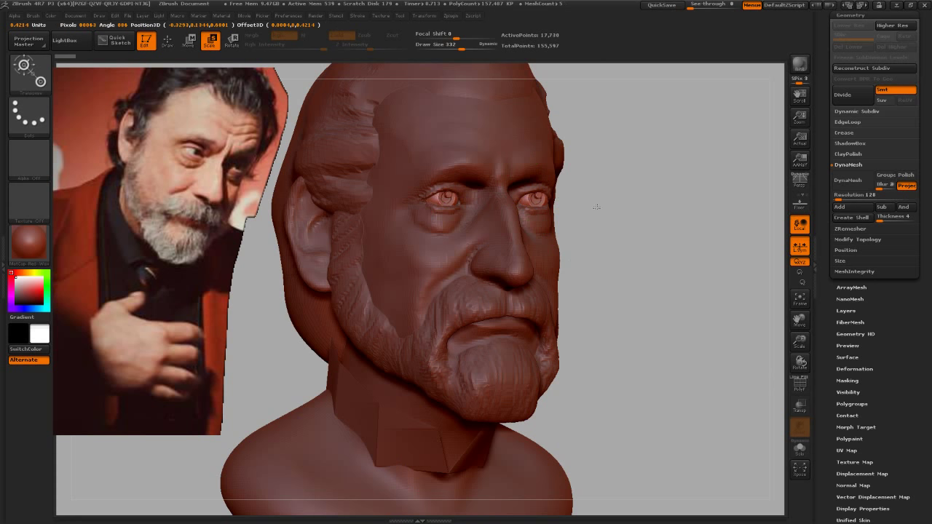
pyautogui.moveTo(555, 196); pyautogui.dragTo(558, 196)
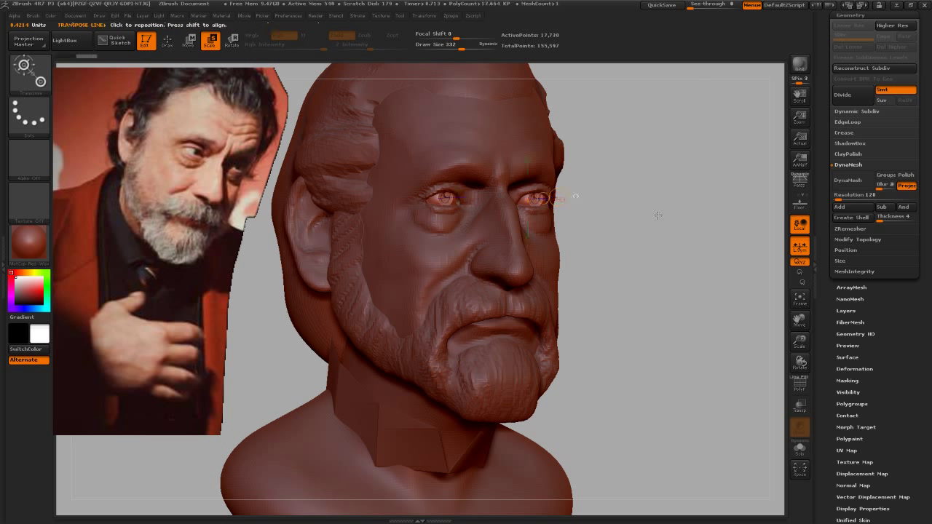
pyautogui.moveTo(699, 212)
pyautogui.mouseDown()
pyautogui.moveTo(655, 222)
pyautogui.moveTo(688, 313)
pyautogui.moveTo(703, 285)
pyautogui.moveTo(701, 310)
pyautogui.moveTo(698, 277)
pyautogui.moveTo(726, 271)
pyautogui.moveTo(693, 222)
pyautogui.mouseUp()
# Step: Move the eyeballs into place within the sockets and return to Draw mode
pyautogui.press('w')
pyautogui.moveTo(531, 197); pyautogui.dragTo(628, 197)
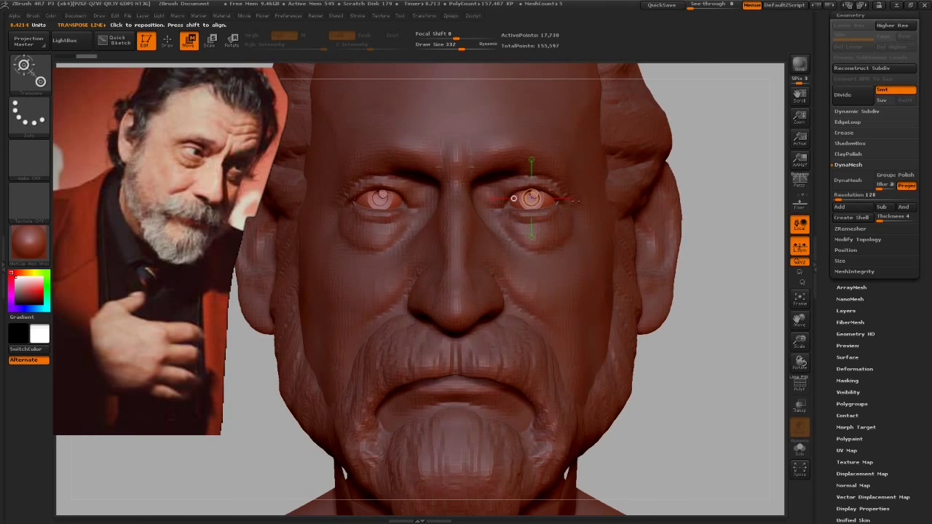
pyautogui.click(580, 199)
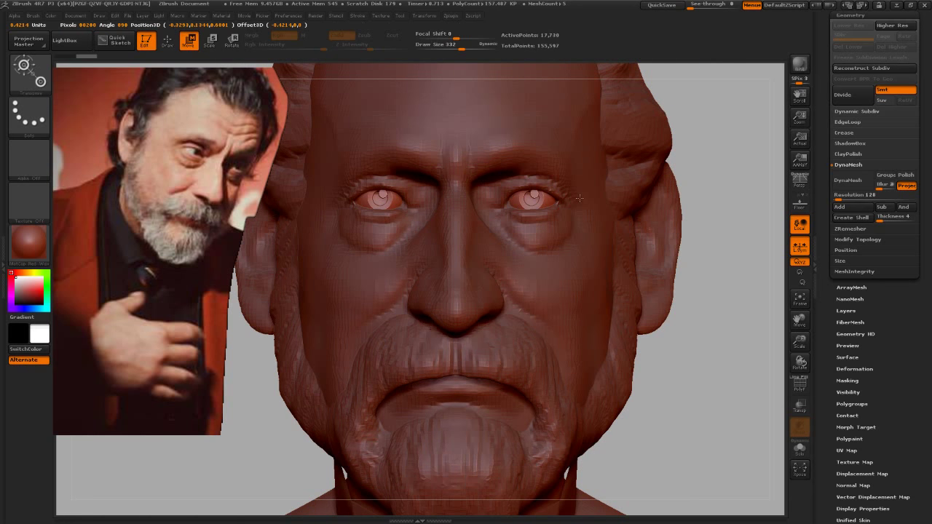
pyautogui.press('q')
pyautogui.moveTo(681, 324); pyautogui.dragTo(601, 203)
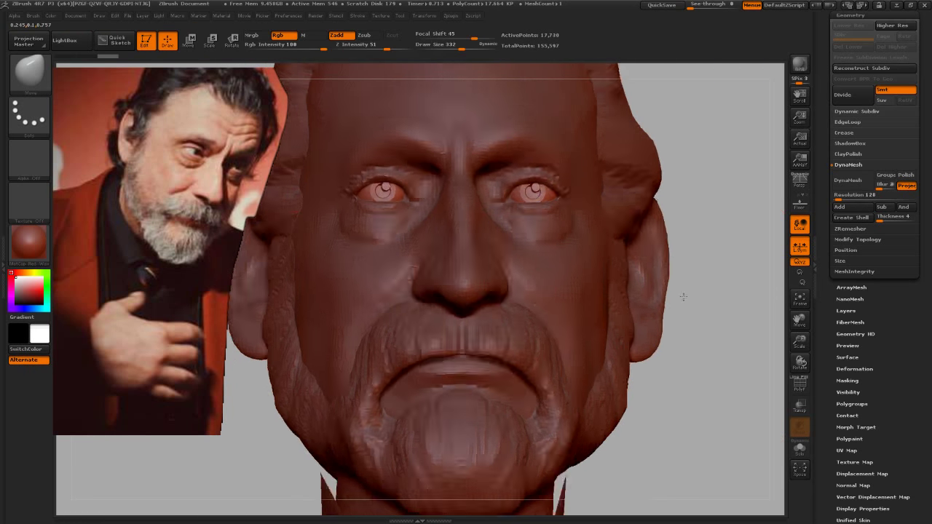
# Step: Reactivate the BeardGuy_01 head mesh and switch to the Move brush at size 78
pyautogui.keyDown('alt'); pyautogui.click(576, 148); pyautogui.keyUp('alt')
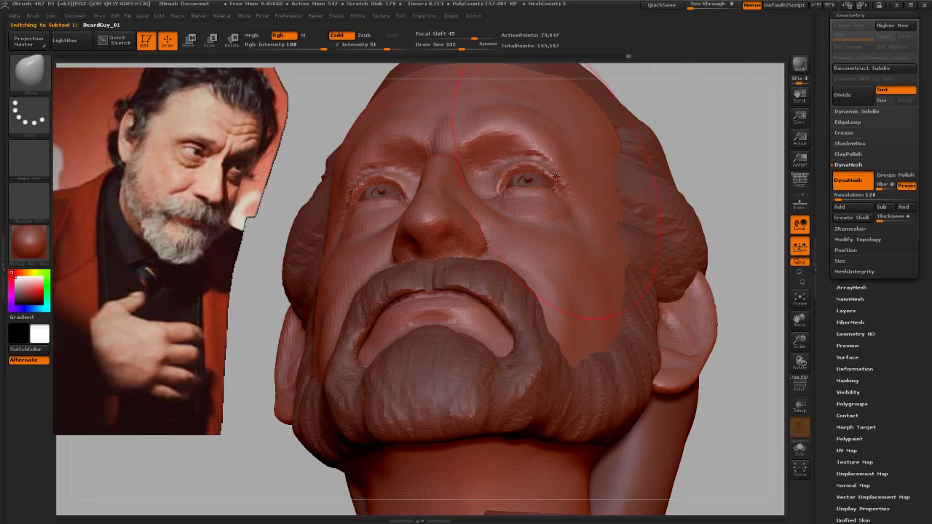
pyautogui.press('s')
pyautogui.moveTo(556, 176); pyautogui.dragTo(538, 176)
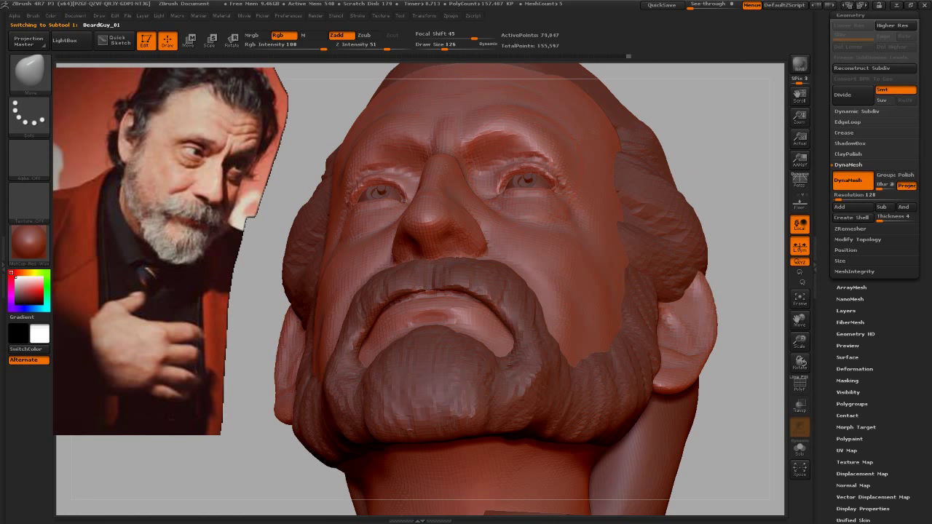
pyautogui.moveTo(692, 122)
pyautogui.mouseDown()
pyautogui.moveTo(648, 174)
pyautogui.moveTo(556, 207)
pyautogui.mouseUp()
pyautogui.press('b')
pyautogui.press('m')
pyautogui.press('v')
pyautogui.press('s')
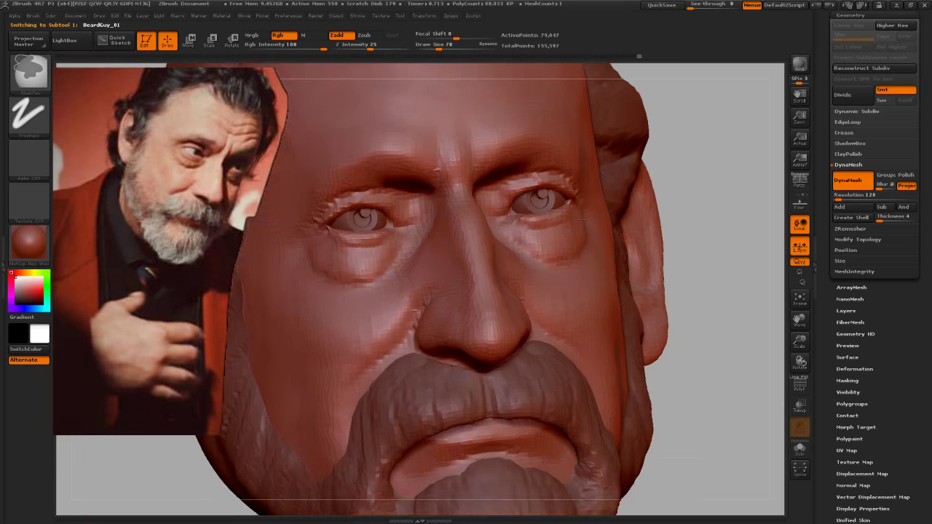
# Step: Orbit around the face and frame the whole bust front-on
pyautogui.keyDown('ctrl'); pyautogui.moveTo(678, 218); pyautogui.dragTo(699, 167, button='right'); pyautogui.keyUp('ctrl')
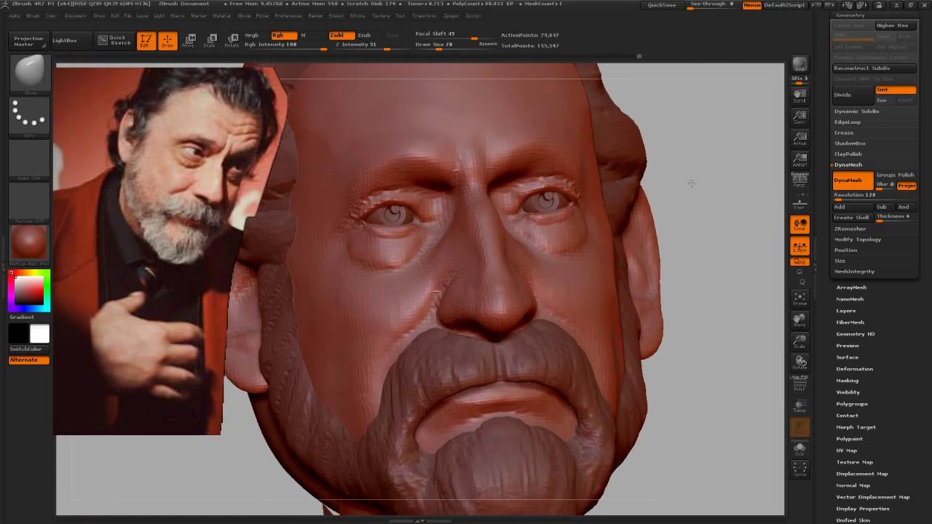
pyautogui.moveTo(691, 184); pyautogui.dragTo(555, 166)
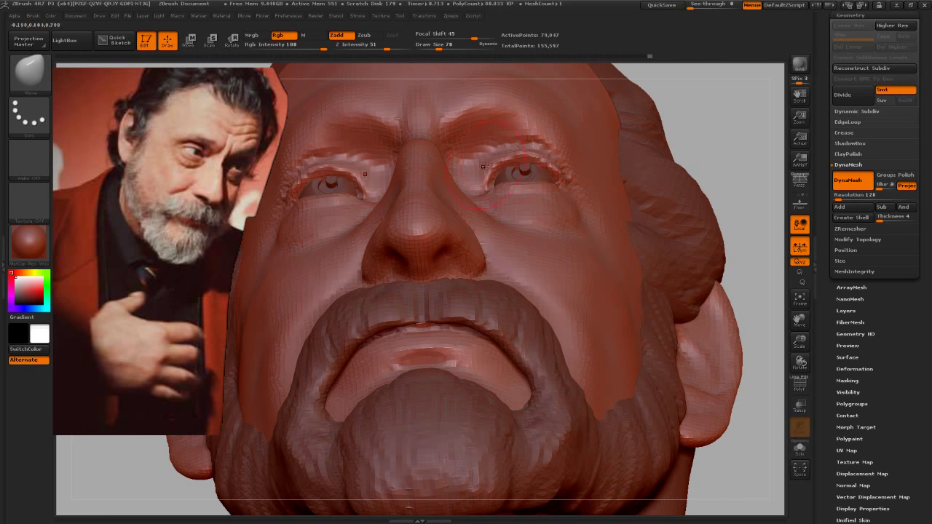
pyautogui.moveTo(721, 118); pyautogui.dragTo(519, 196)
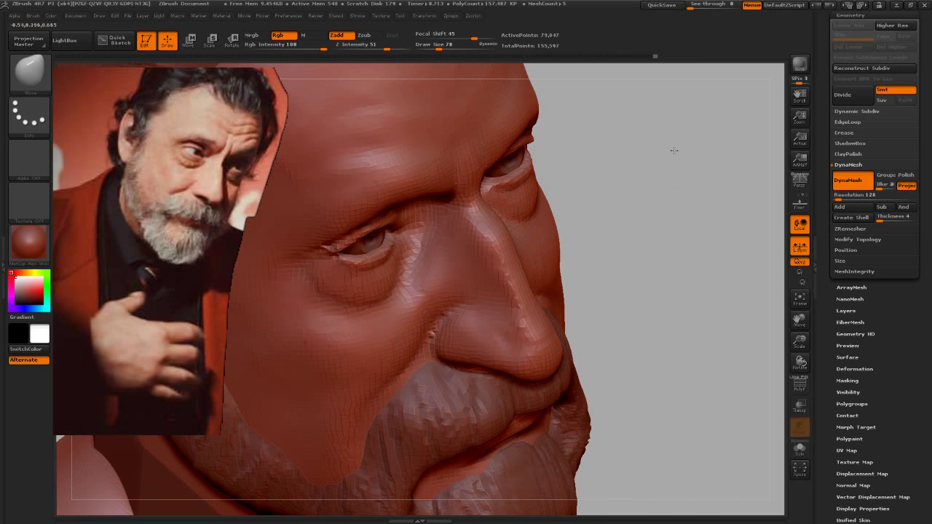
pyautogui.moveTo(674, 150)
pyautogui.mouseDown()
pyautogui.moveTo(640, 67)
pyautogui.moveTo(649, 73)
pyautogui.mouseUp()
pyautogui.press('f')
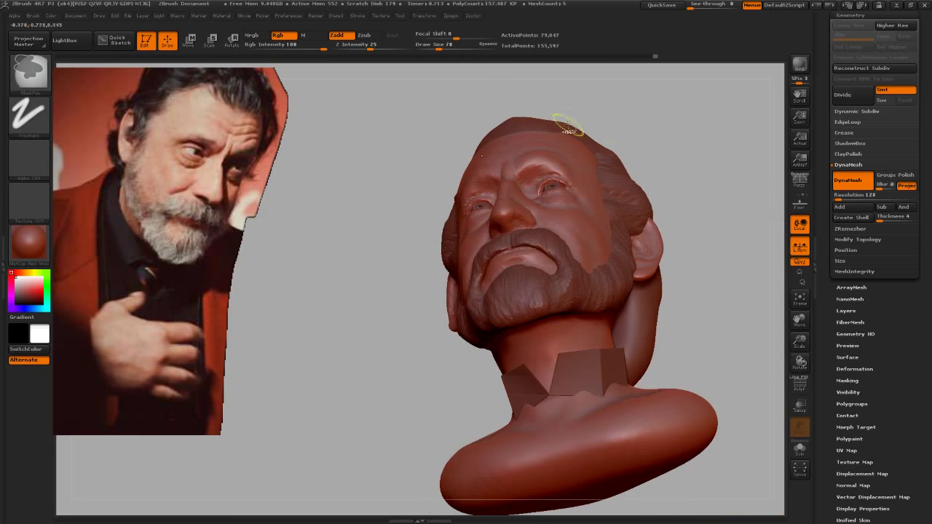
pyautogui.moveTo(677, 189)
pyautogui.keyDown('shift'); pyautogui.mouseDown()
pyautogui.moveTo(718, 154)
pyautogui.moveTo(665, 172)
pyautogui.mouseUp(); pyautogui.keyUp('shift')
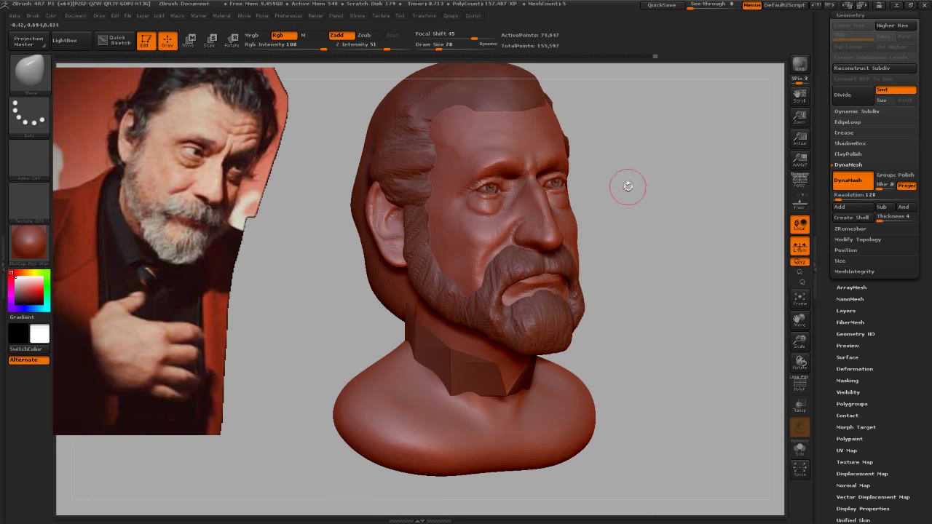
# Step: Zoom in on the eye with a smaller detail brush and smooth the rough brow patch
pyautogui.press('b')
pyautogui.press('m')
pyautogui.press('t')
pyautogui.keyDown('alt'); pyautogui.moveTo(628, 186); pyautogui.dragTo(677, 197); pyautogui.keyUp('alt')
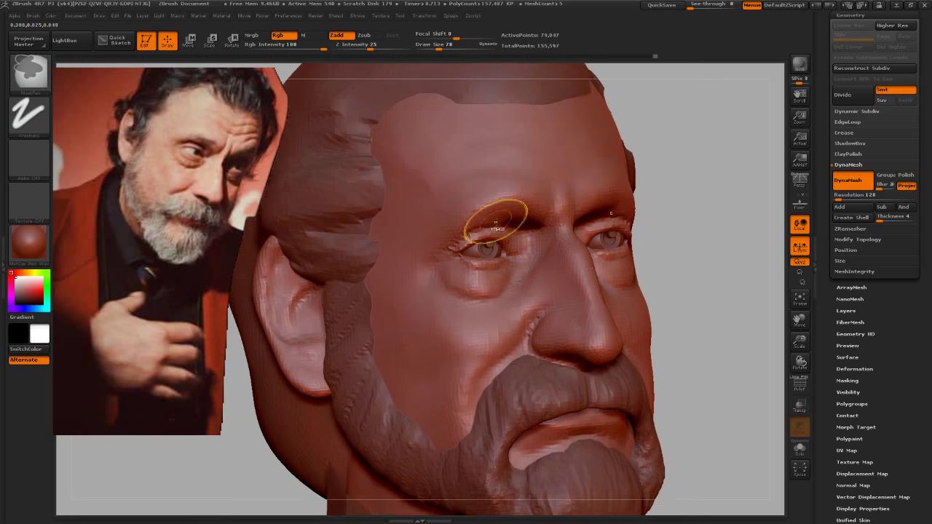
pyautogui.keyDown('alt'); pyautogui.moveTo(496, 224); pyautogui.dragTo(468, 212); pyautogui.keyUp('alt')
pyautogui.press('b')
pyautogui.press('c')
pyautogui.press('b')
pyautogui.press('s')
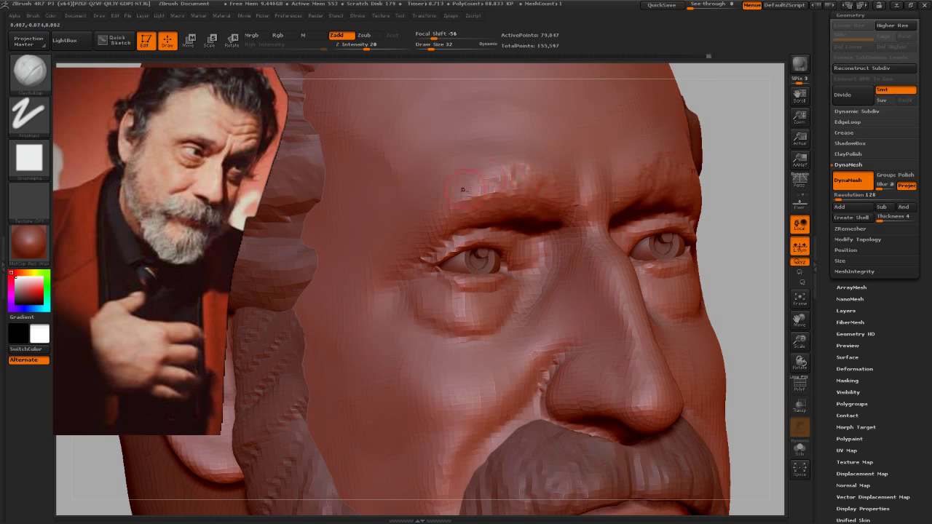
pyautogui.keyDown('shift'); pyautogui.moveTo(473, 196); pyautogui.dragTo(542, 182); pyautogui.keyUp('shift')
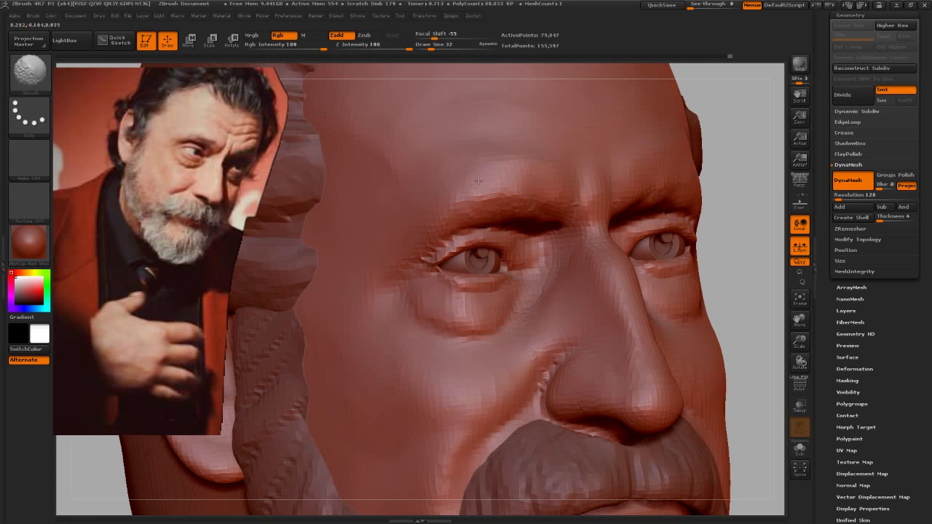
# Step: Set the DynaMesh Resolution to 256
pyautogui.keyDown('alt'); pyautogui.moveTo(741, 233); pyautogui.dragTo(497, 206); pyautogui.keyUp('alt')
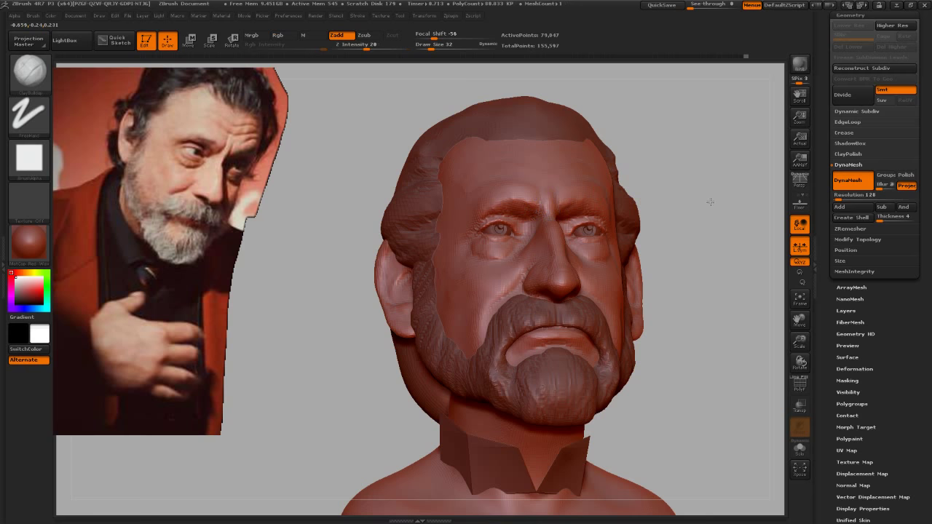
pyautogui.moveTo(649, 202); pyautogui.dragTo(716, 270)
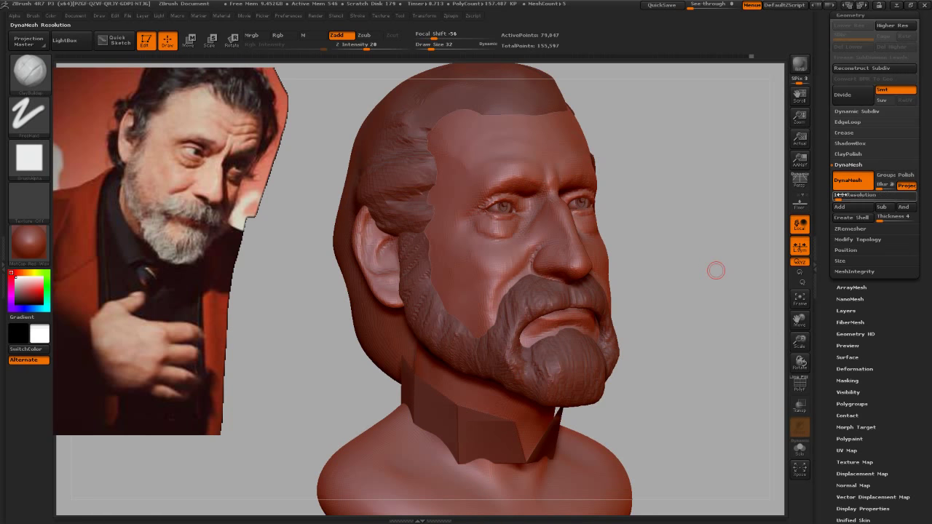
pyautogui.click(861, 196)
pyautogui.write('256')
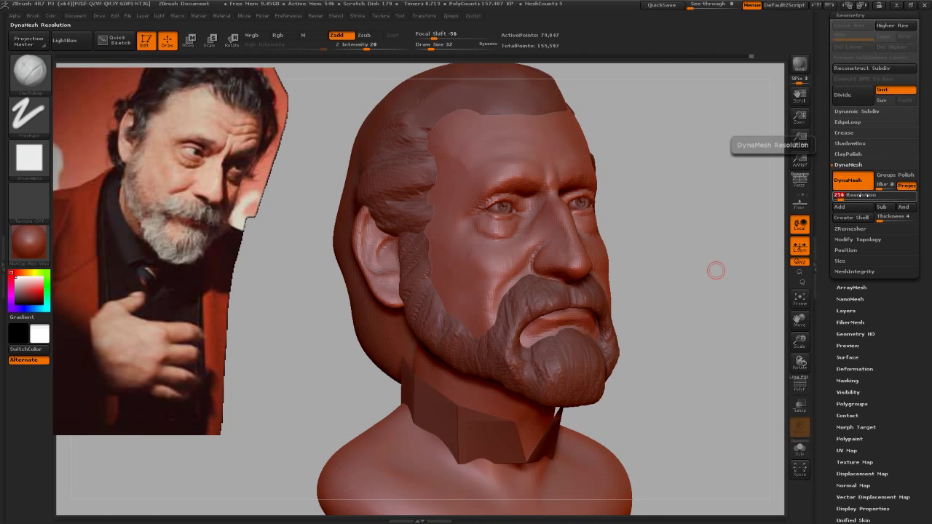
pyautogui.press('Return')
# Step: Build up and smooth the front of the cheeks with ClayBuildup at brush size 53
pyautogui.moveTo(688, 301)
pyautogui.mouseDown()
pyautogui.moveTo(626, 304)
pyautogui.moveTo(651, 311)
pyautogui.moveTo(680, 289)
pyautogui.mouseUp()
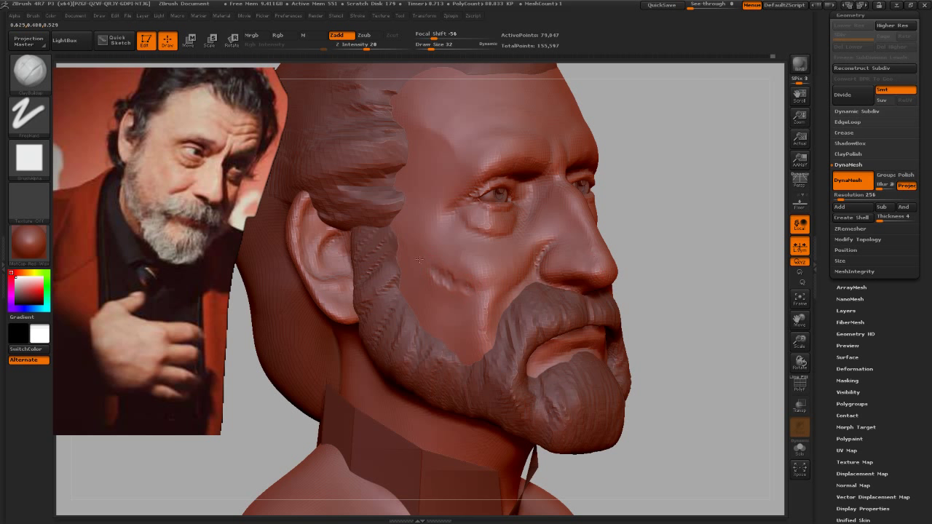
pyautogui.press('1')
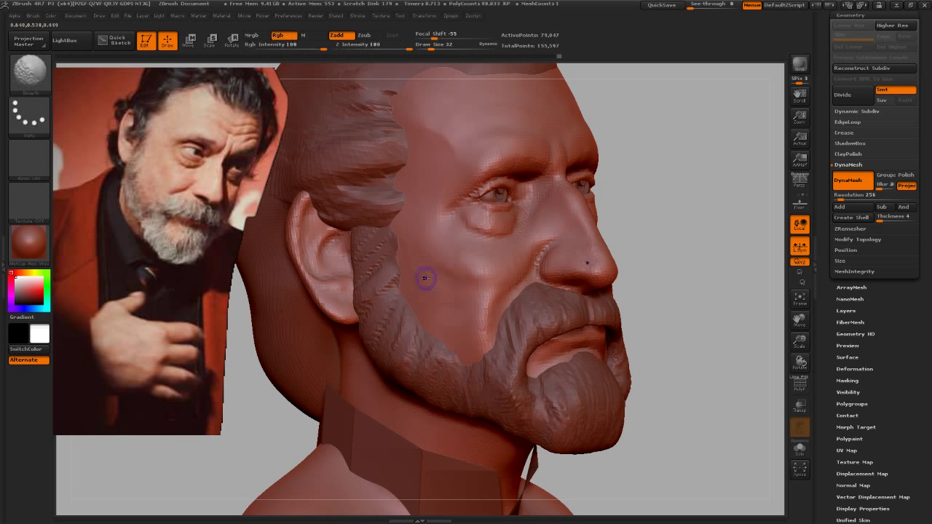
pyautogui.press('1')
pyautogui.moveTo(713, 254); pyautogui.dragTo(699, 267)
pyautogui.press('s')
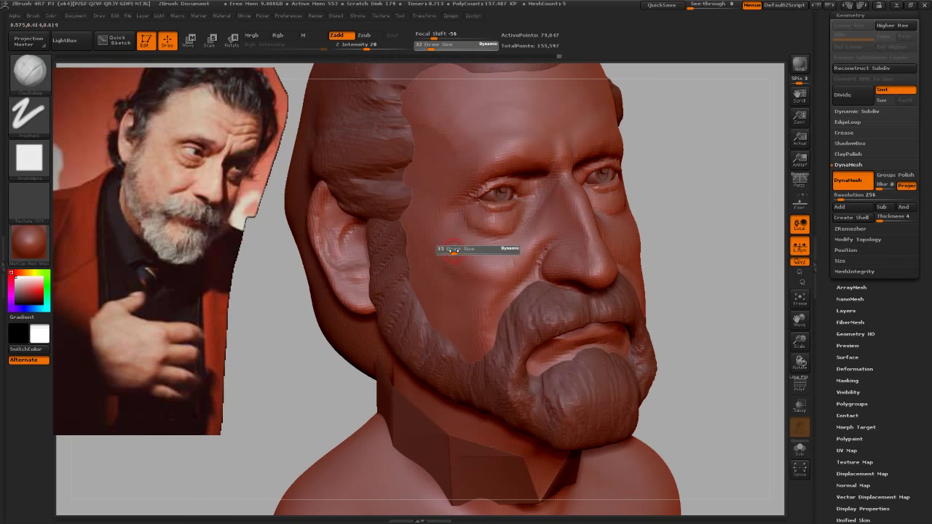
pyautogui.moveTo(453, 250); pyautogui.dragTo(455, 250)
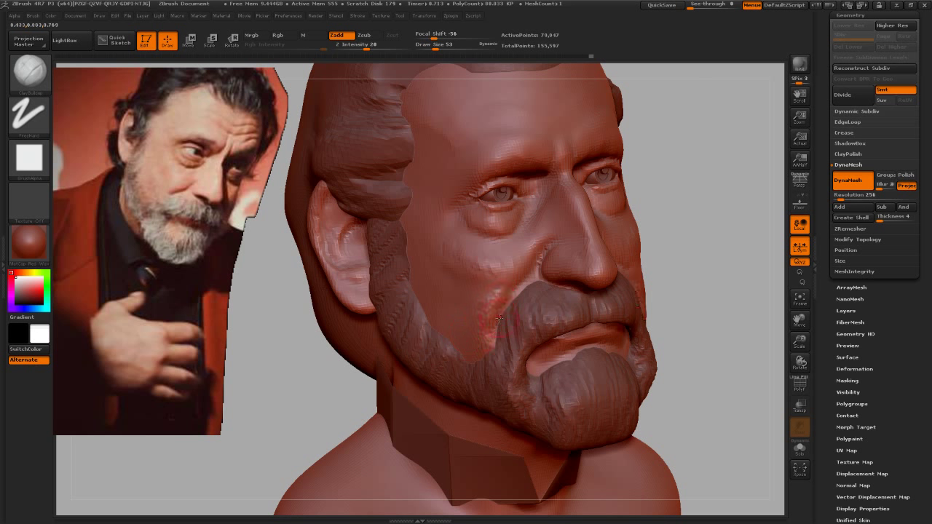
pyautogui.press('2')
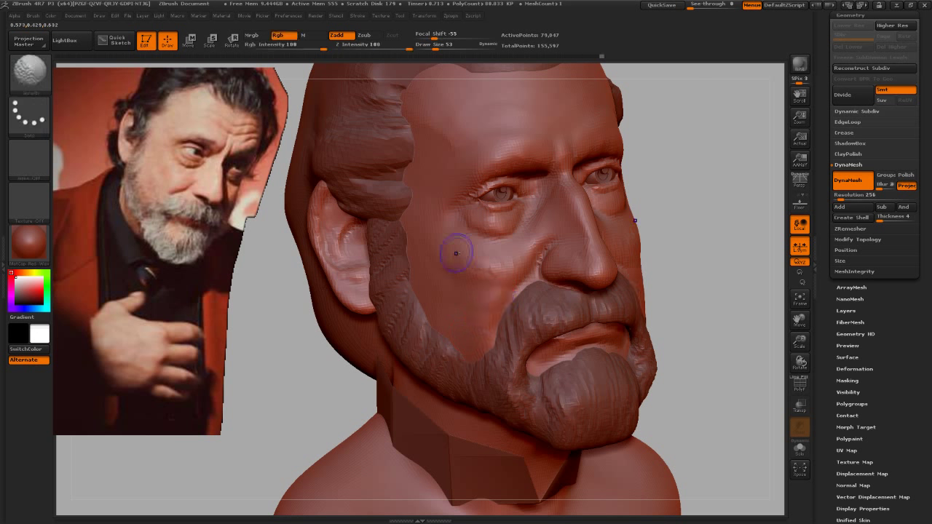
pyautogui.press('1')
# Step: Smooth the left cheek into the beard, checking it from three-quarter views
pyautogui.moveTo(716, 250); pyautogui.dragTo(632, 277)
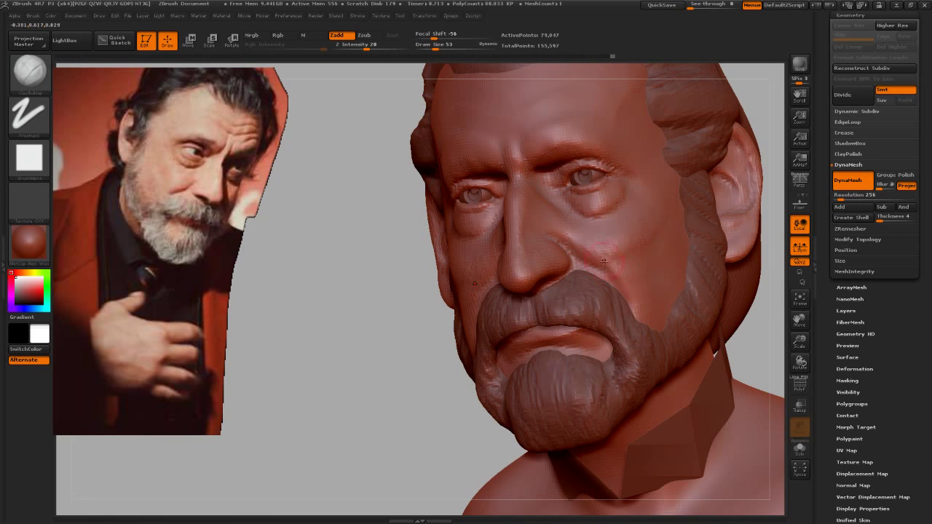
pyautogui.press('shift')
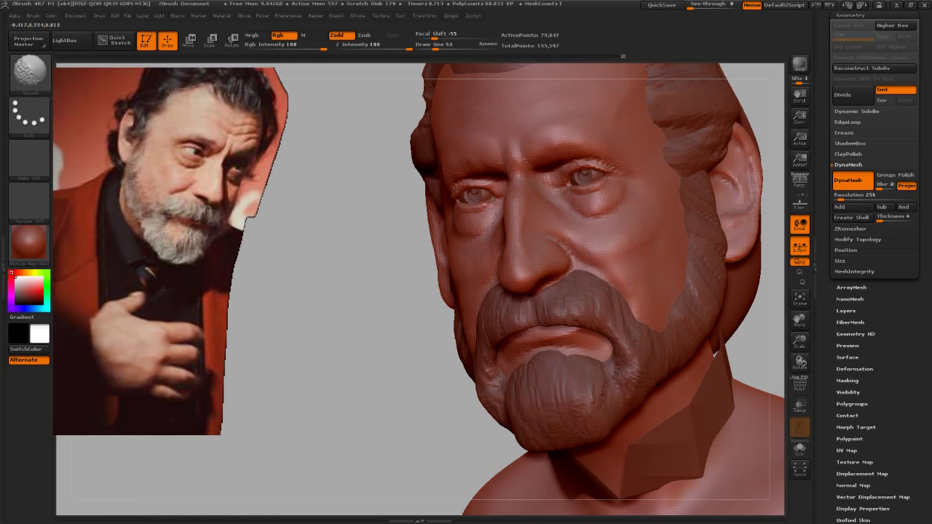
pyautogui.press('f')
pyautogui.moveTo(738, 285); pyautogui.dragTo(502, 255)
pyautogui.press('shift')
pyautogui.moveTo(687, 237)
pyautogui.mouseDown()
pyautogui.moveTo(701, 223)
pyautogui.moveTo(618, 174)
pyautogui.moveTo(554, 218)
pyautogui.moveTo(476, 252)
pyautogui.moveTo(439, 236)
pyautogui.mouseUp()
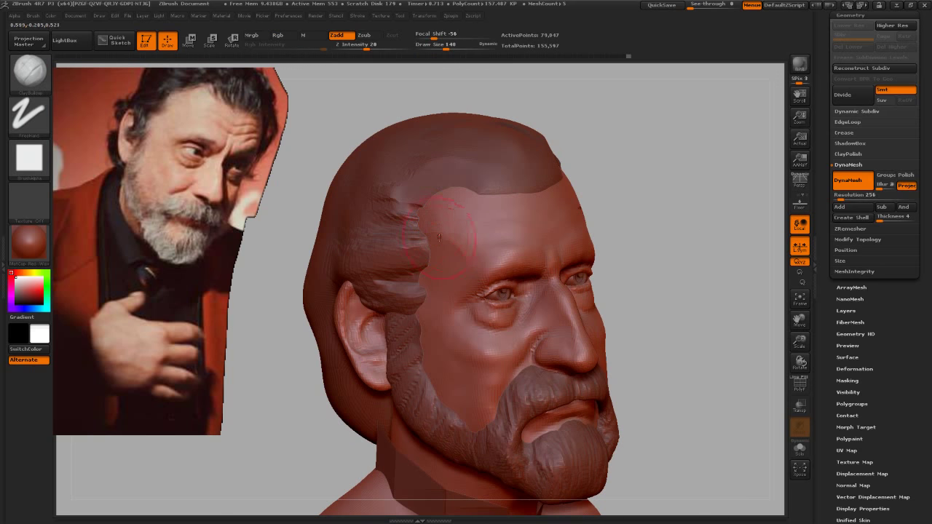
# Step: Smooth the temple and the forehead above the eye, using brush sizes 50 and 109
pyautogui.press('shift')
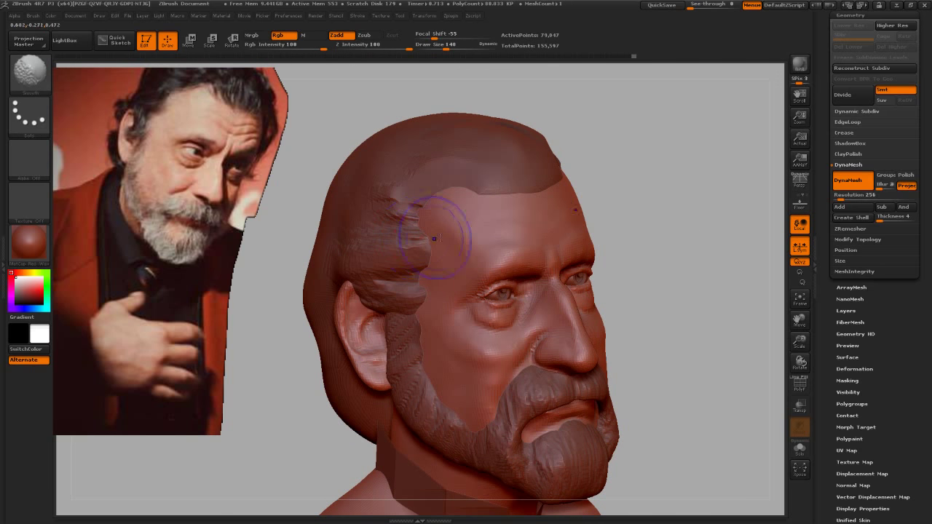
pyautogui.moveTo(306, 145); pyautogui.dragTo(291, 150)
pyautogui.press('s')
pyautogui.moveTo(439, 230); pyautogui.dragTo(430, 230)
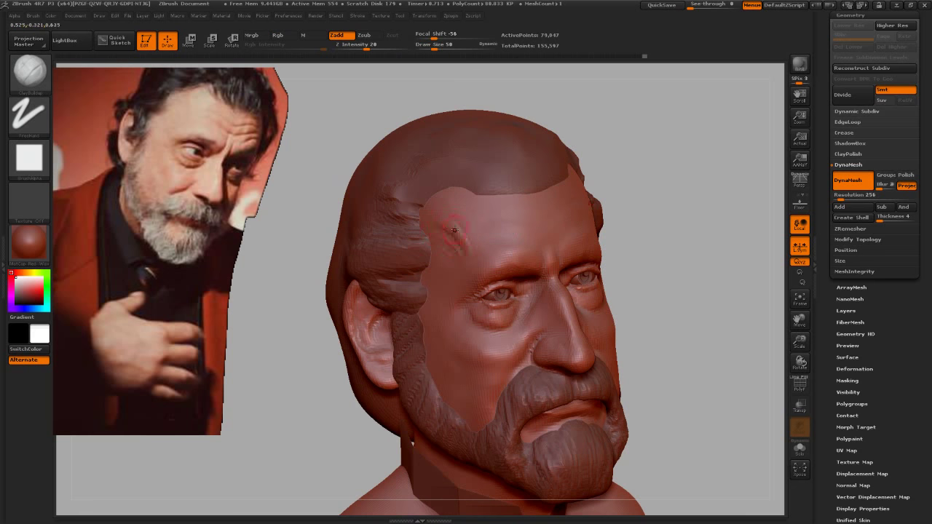
pyautogui.press('shift')
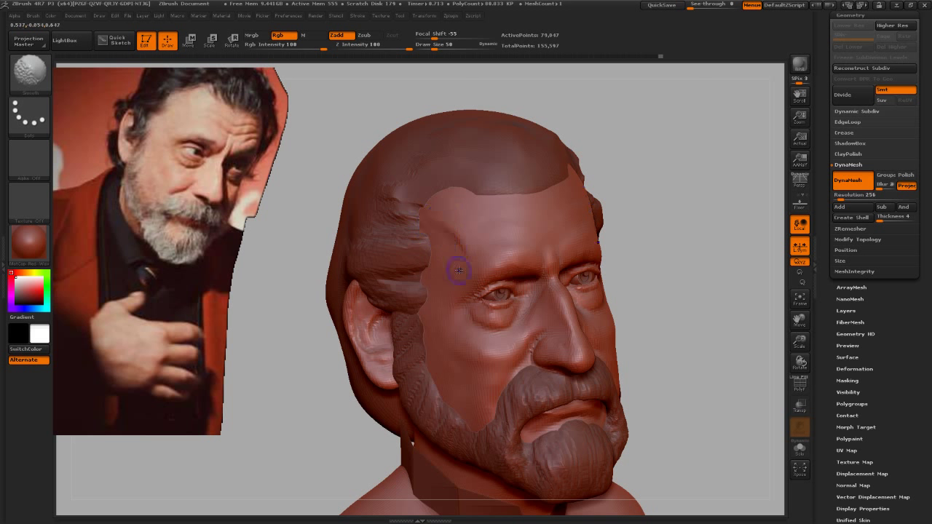
pyautogui.moveTo(677, 240)
pyautogui.mouseDown()
pyautogui.moveTo(475, 228)
pyautogui.moveTo(458, 251)
pyautogui.mouseUp()
pyautogui.press('s')
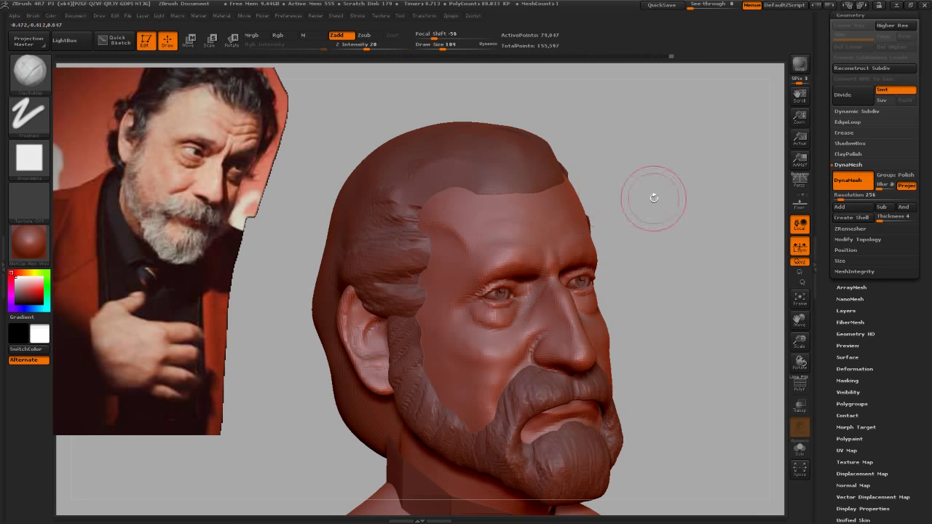
# Step: Shrink the brush to 45 and check the brow from profile and three-quarter views
pyautogui.moveTo(656, 198); pyautogui.dragTo(459, 261)
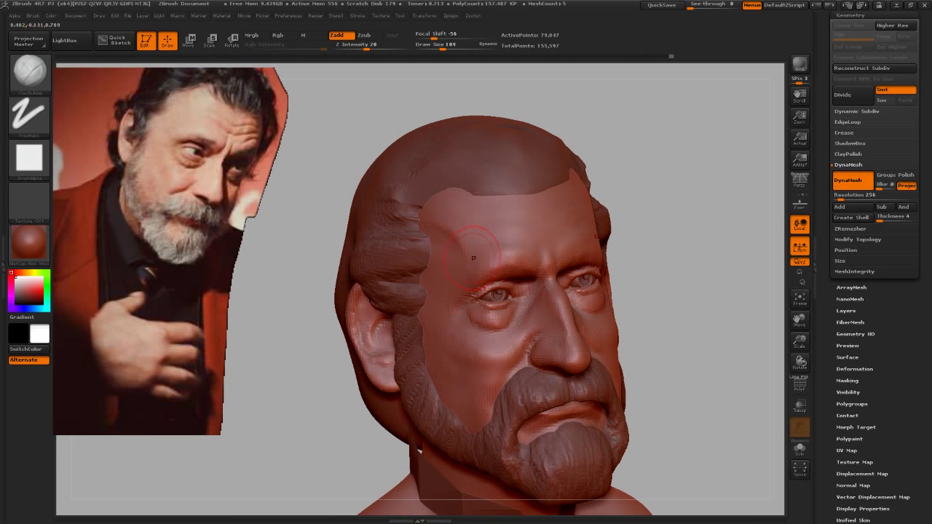
pyautogui.press('s')
pyautogui.moveTo(467, 261); pyautogui.dragTo(449, 278)
pyautogui.moveTo(655, 270); pyautogui.dragTo(488, 265)
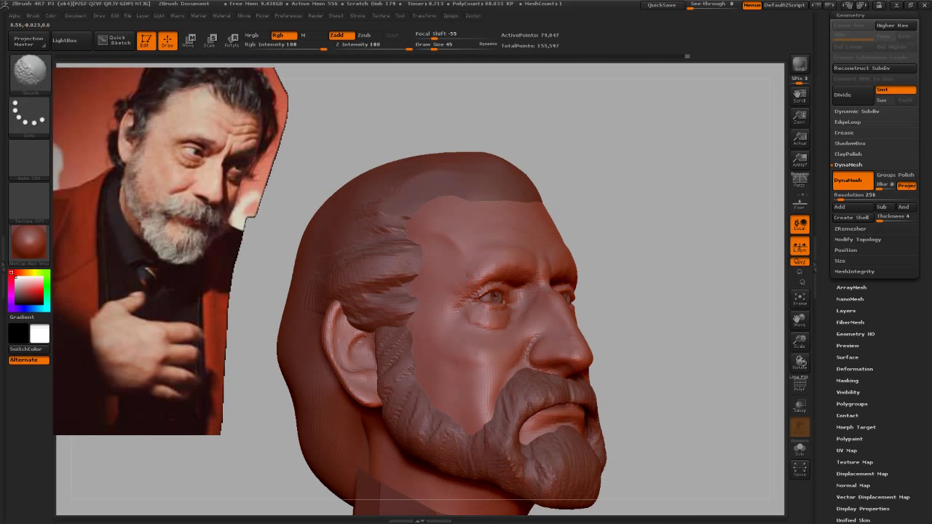
pyautogui.moveTo(664, 250)
pyautogui.mouseDown()
pyautogui.moveTo(659, 267)
pyautogui.moveTo(673, 257)
pyautogui.moveTo(447, 297)
pyautogui.mouseUp()
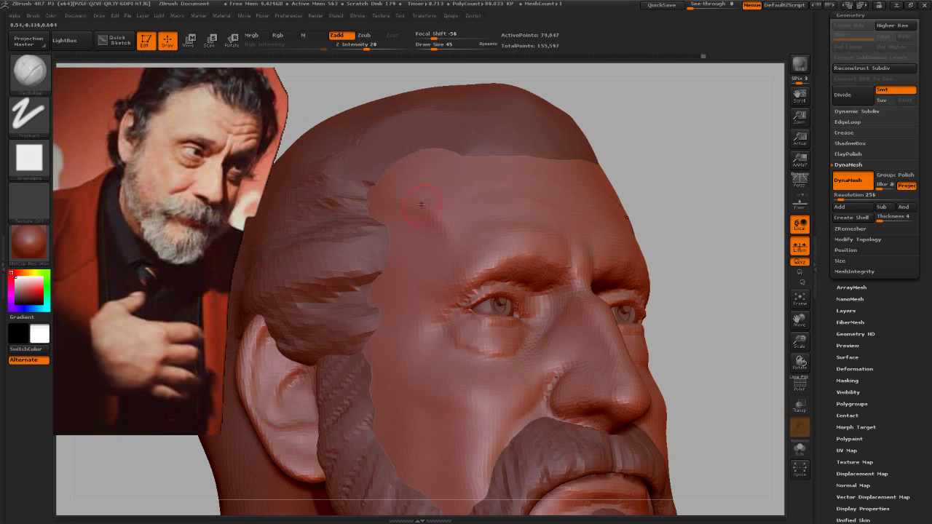
pyautogui.press('f')
pyautogui.moveTo(655, 208)
pyautogui.mouseDown()
pyautogui.moveTo(665, 217)
pyautogui.moveTo(460, 186)
pyautogui.mouseUp()
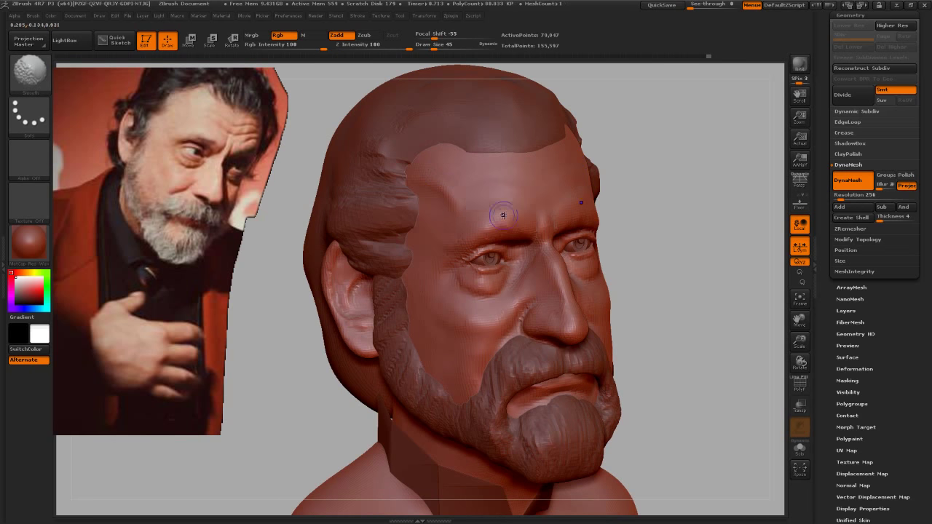
pyautogui.moveTo(696, 218); pyautogui.dragTo(662, 259)
# Step: Switch back to ClayBuildup and set the brush size to 82 for the face
pyautogui.press('b')
pyautogui.press('c')
pyautogui.press('b')
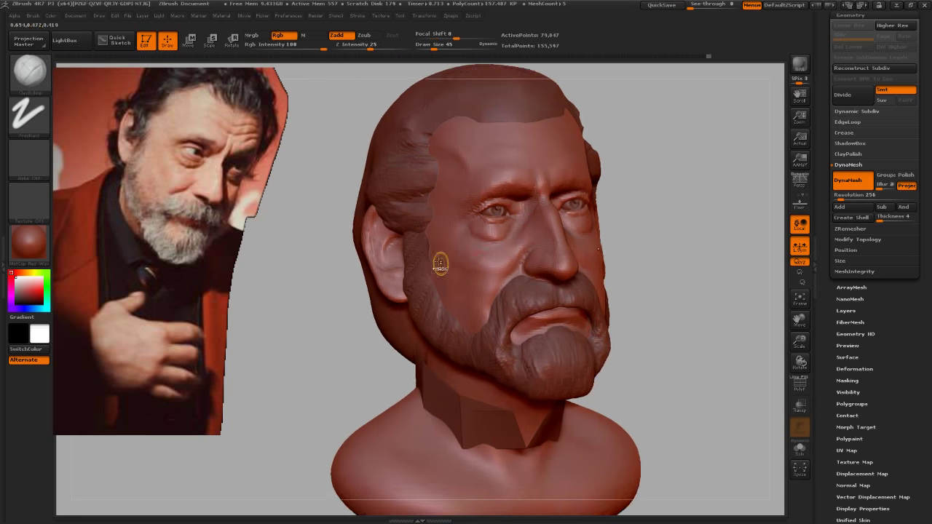
pyautogui.press('b')
pyautogui.press('c')
pyautogui.press('t')
pyautogui.moveTo(726, 223); pyautogui.dragTo(518, 295)
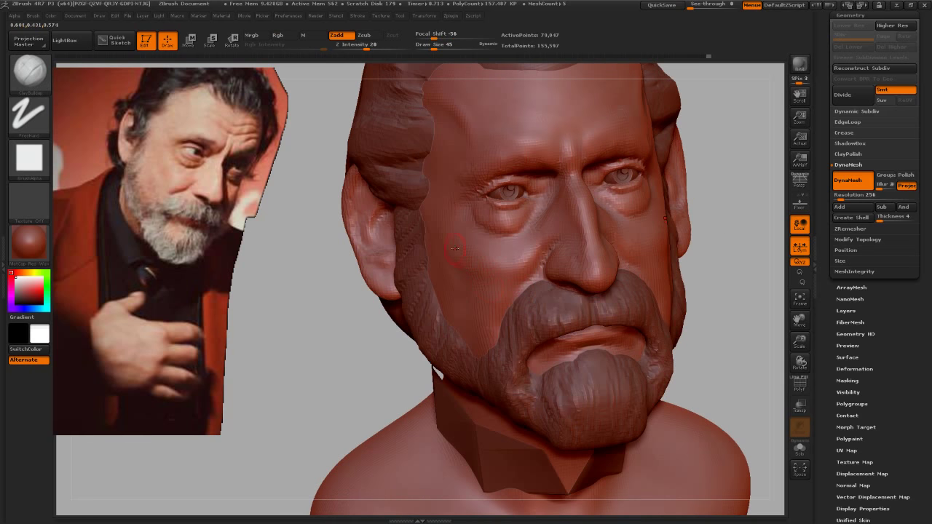
pyautogui.write('s82')
pyautogui.press('Return')
# Step: Smooth the brow and cheeks with a size-39 brush, checking the profile
pyautogui.press('shift')
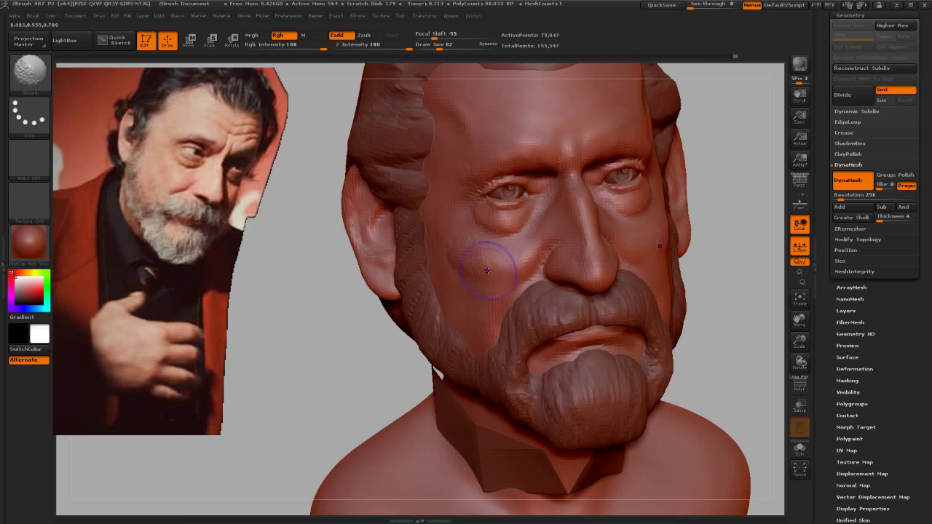
pyautogui.moveTo(699, 247)
pyautogui.mouseDown()
pyautogui.moveTo(728, 267)
pyautogui.moveTo(654, 240)
pyautogui.moveTo(612, 244)
pyautogui.mouseUp()
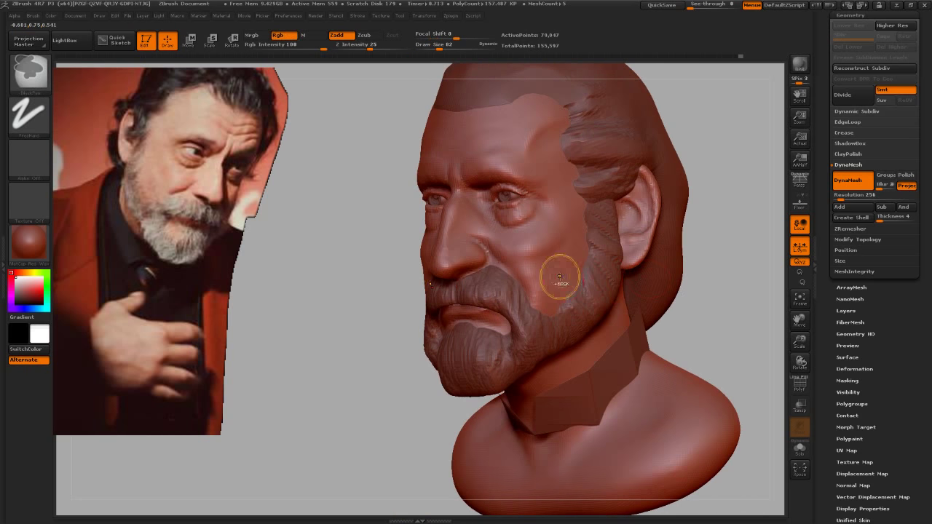
pyautogui.moveTo(557, 274)
pyautogui.mouseDown()
pyautogui.moveTo(578, 240)
pyautogui.moveTo(563, 194)
pyautogui.mouseUp()
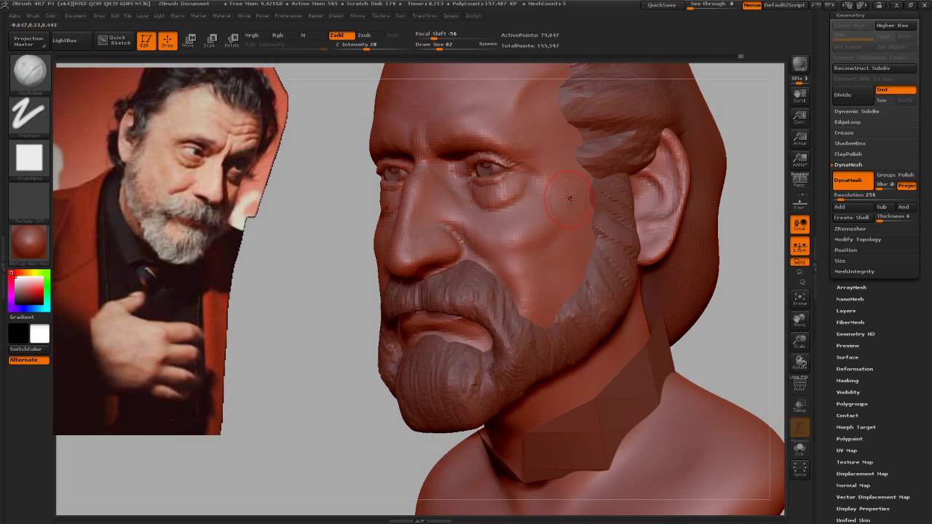
pyautogui.press('s')
pyautogui.moveTo(570, 203); pyautogui.dragTo(556, 202)
pyautogui.press('shift')
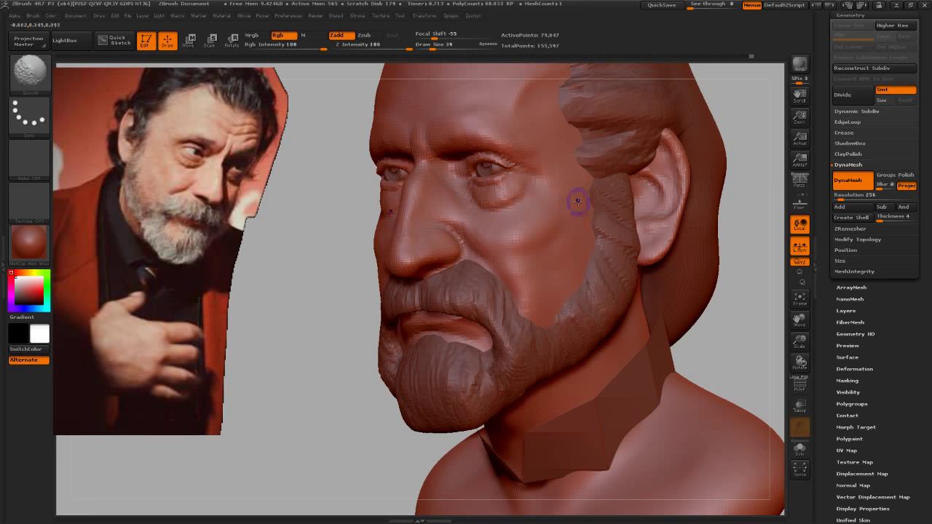
pyautogui.moveTo(577, 202); pyautogui.dragTo(559, 236)
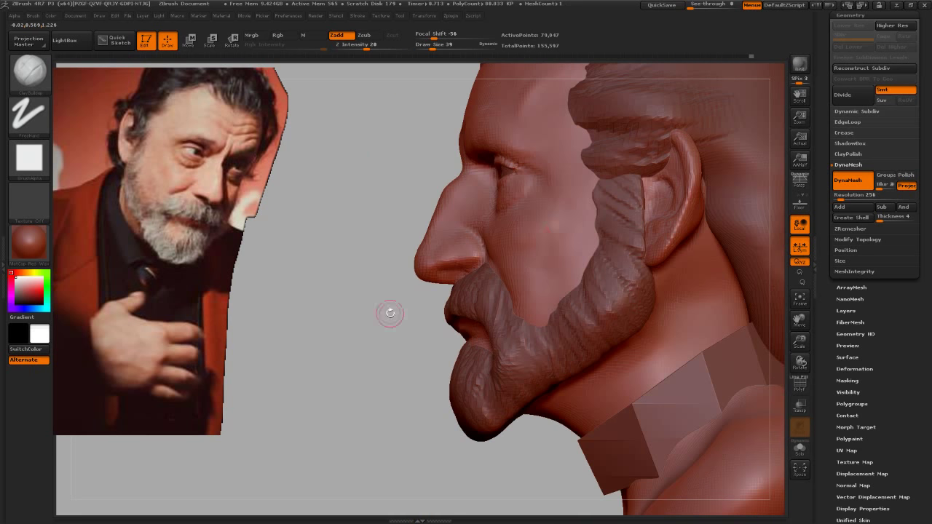
pyautogui.moveTo(391, 313); pyautogui.dragTo(563, 253)
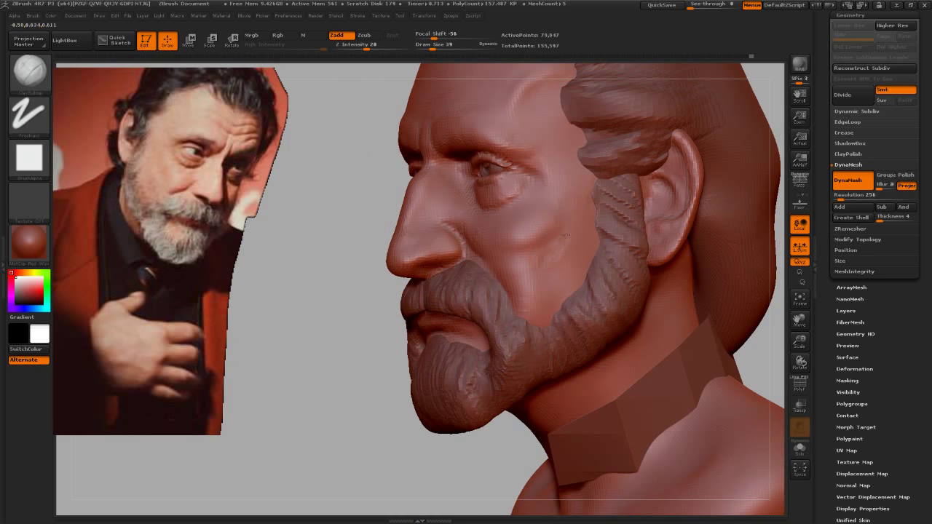
# Step: Keep smoothing the cheeks at brush size 56, checking front and side profiles
pyautogui.press('shift')
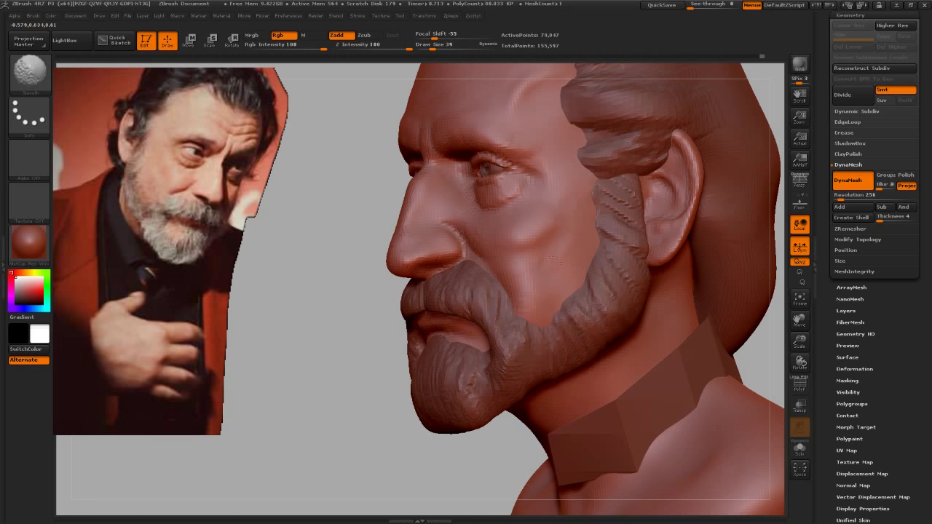
pyautogui.moveTo(566, 260)
pyautogui.keyDown('alt'); pyautogui.mouseDown()
pyautogui.moveTo(412, 343)
pyautogui.moveTo(674, 258)
pyautogui.moveTo(498, 249)
pyautogui.mouseUp(); pyautogui.keyUp('alt')
pyautogui.press('shift')
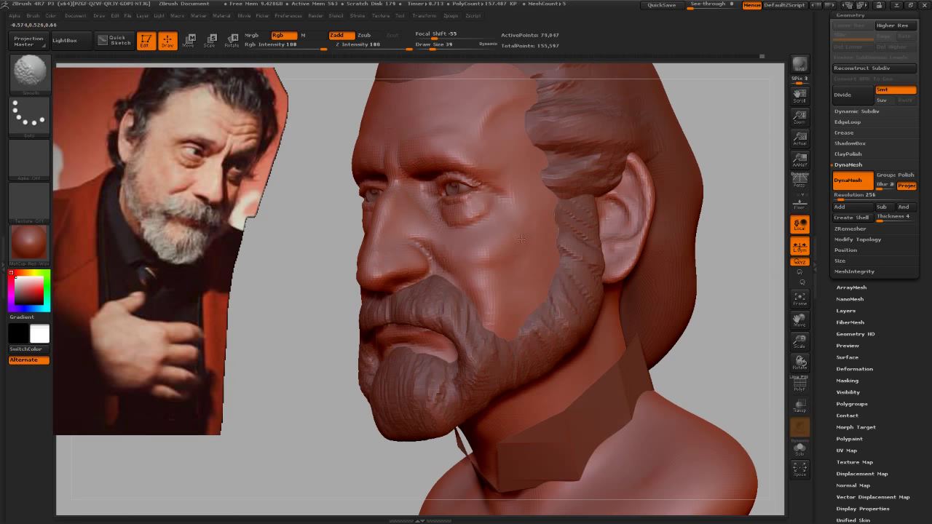
pyautogui.moveTo(618, 297)
pyautogui.keyDown('alt'); pyautogui.mouseDown()
pyautogui.moveTo(655, 306)
pyautogui.moveTo(619, 299)
pyautogui.moveTo(643, 272)
pyautogui.moveTo(599, 233)
pyautogui.moveTo(624, 262)
pyautogui.mouseUp(); pyautogui.keyUp('alt')
pyautogui.press(']')
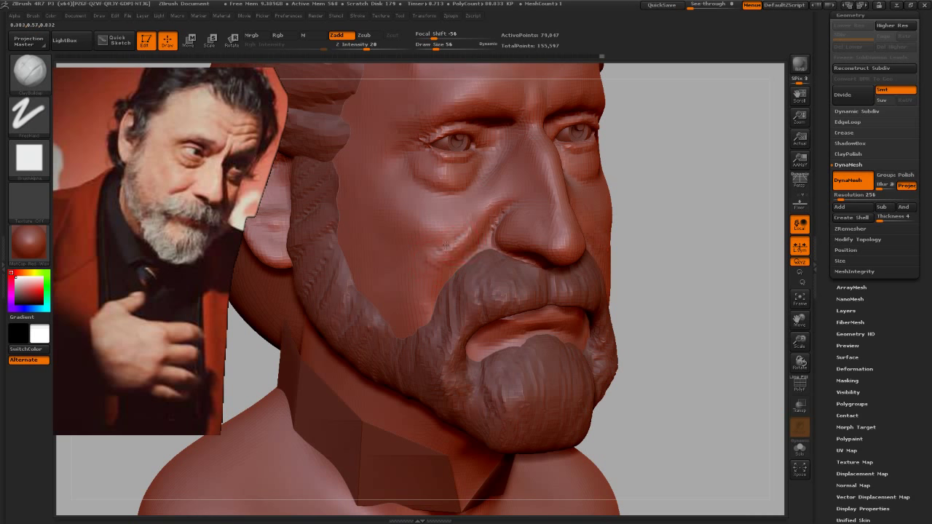
pyautogui.press('shift')
pyautogui.press('f')
pyautogui.keyDown('shift'); pyautogui.moveTo(649, 285); pyautogui.dragTo(452, 253); pyautogui.keyUp('shift')
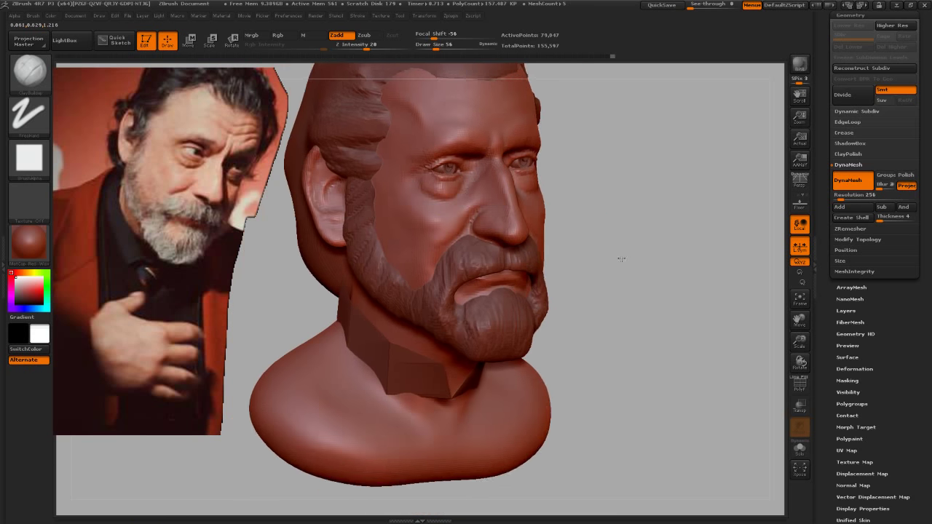
pyautogui.moveTo(628, 297)
pyautogui.mouseDown()
pyautogui.moveTo(608, 301)
pyautogui.moveTo(614, 244)
pyautogui.moveTo(648, 313)
pyautogui.moveTo(649, 298)
pyautogui.moveTo(665, 316)
pyautogui.moveTo(631, 289)
pyautogui.mouseUp()
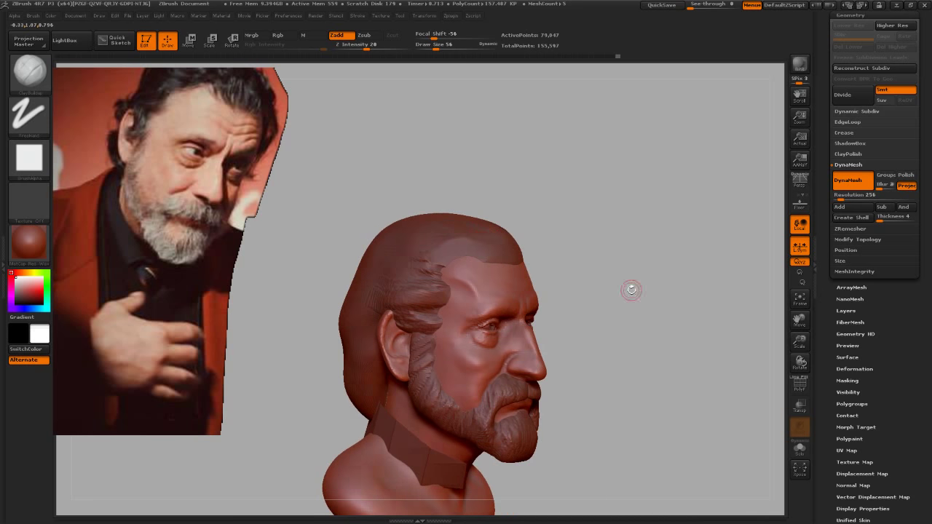
pyautogui.moveTo(484, 238)
pyautogui.mouseDown()
pyautogui.moveTo(587, 255)
pyautogui.moveTo(473, 266)
pyautogui.mouseUp()
# Step: Select the Hair subtool and shrink the brush size from 297 to 203
pyautogui.press('b')
pyautogui.click(599, 263)
pyautogui.press('s')
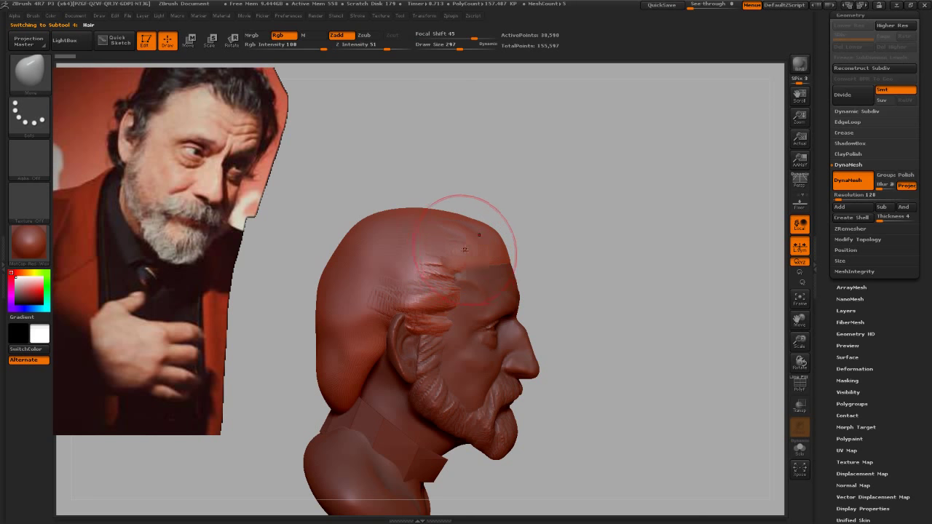
pyautogui.moveTo(583, 245); pyautogui.dragTo(505, 214)
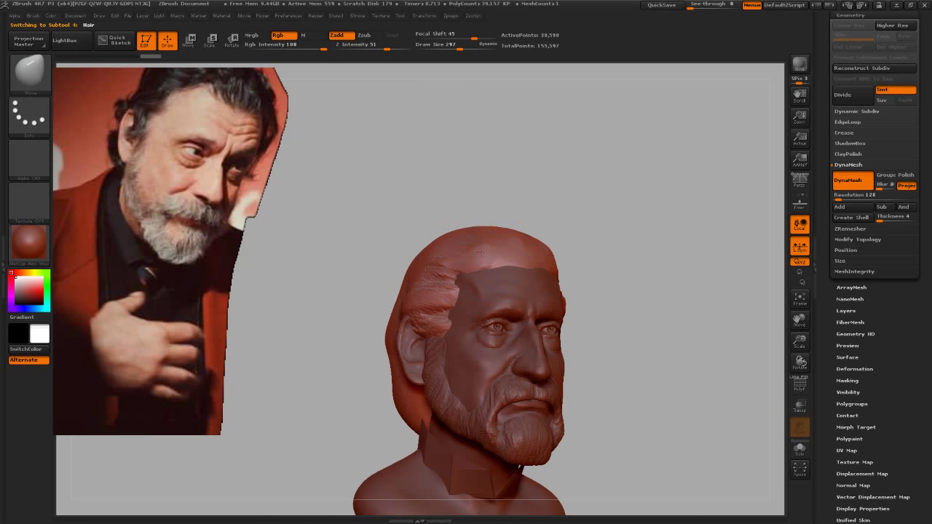
pyautogui.moveTo(593, 243); pyautogui.dragTo(639, 260)
pyautogui.press('s')
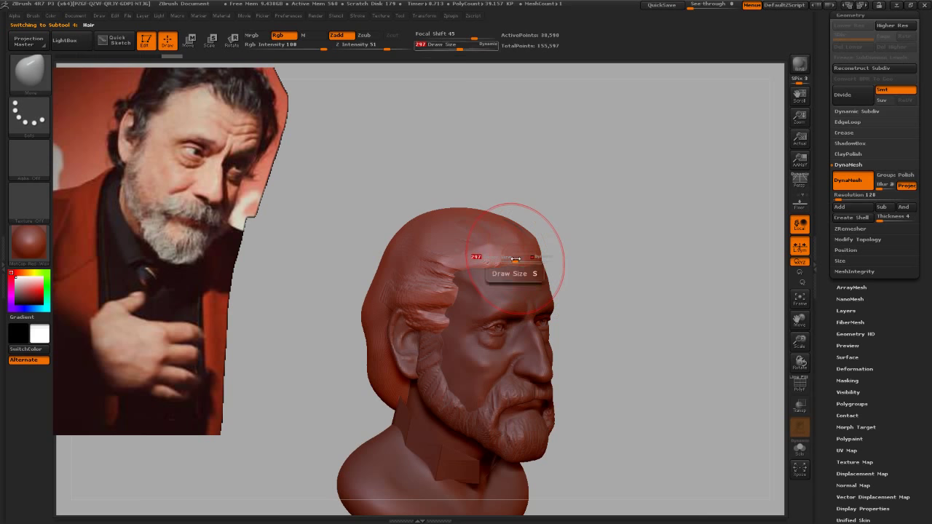
pyautogui.moveTo(515, 258); pyautogui.dragTo(515, 266)
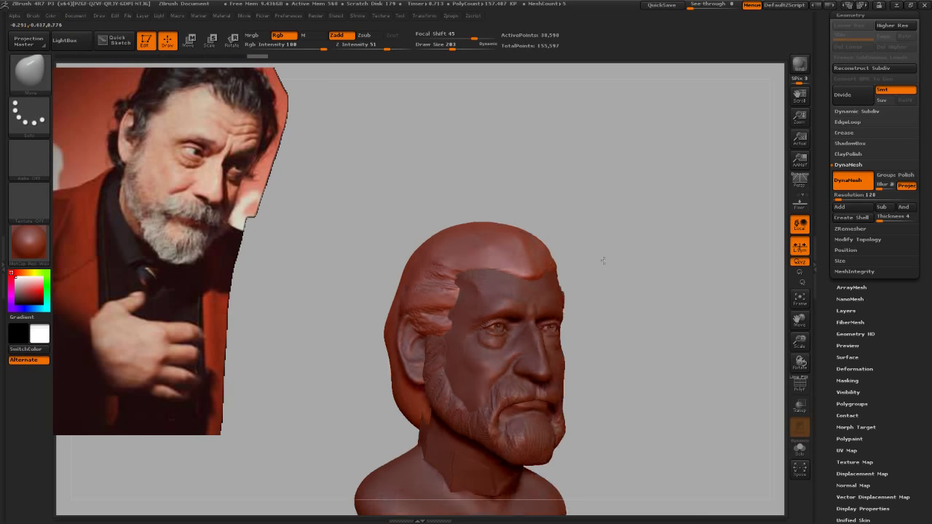
pyautogui.moveTo(603, 260)
pyautogui.mouseDown()
pyautogui.moveTo(548, 262)
pyautogui.moveTo(551, 269)
pyautogui.mouseUp()
pyautogui.press('s')
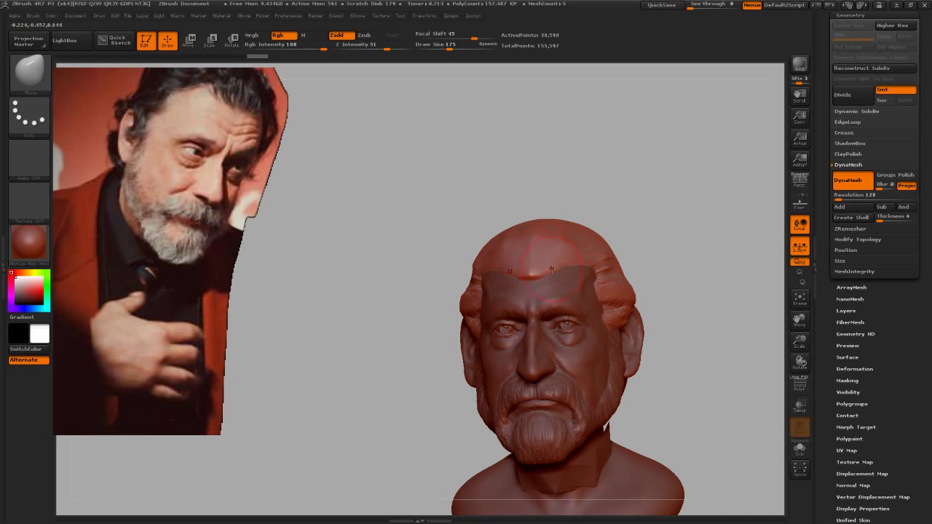
pyautogui.moveTo(640, 240)
pyautogui.mouseDown()
pyautogui.moveTo(657, 218)
pyautogui.moveTo(613, 225)
pyautogui.moveTo(644, 251)
pyautogui.moveTo(647, 279)
pyautogui.moveTo(517, 289)
pyautogui.mouseUp()
# Step: Switch to the Move brush (B, M, V) and view the head's left side
pyautogui.press('b')
pyautogui.press('m')
pyautogui.press('v')
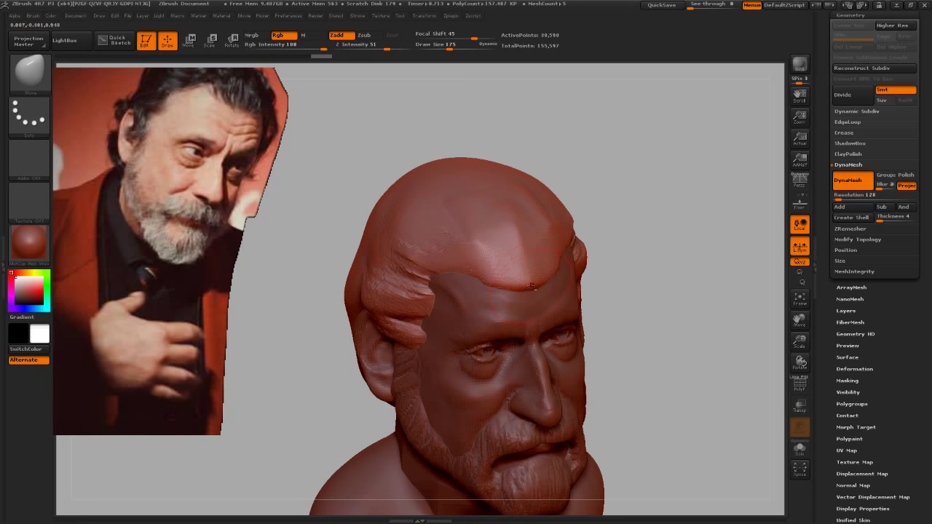
pyautogui.moveTo(677, 277); pyautogui.dragTo(564, 269)
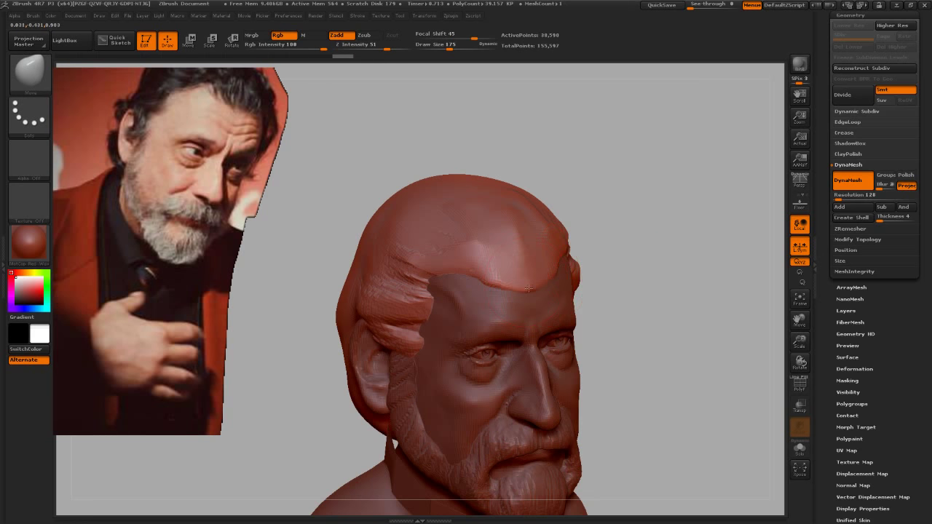
pyautogui.moveTo(659, 292); pyautogui.dragTo(611, 251)
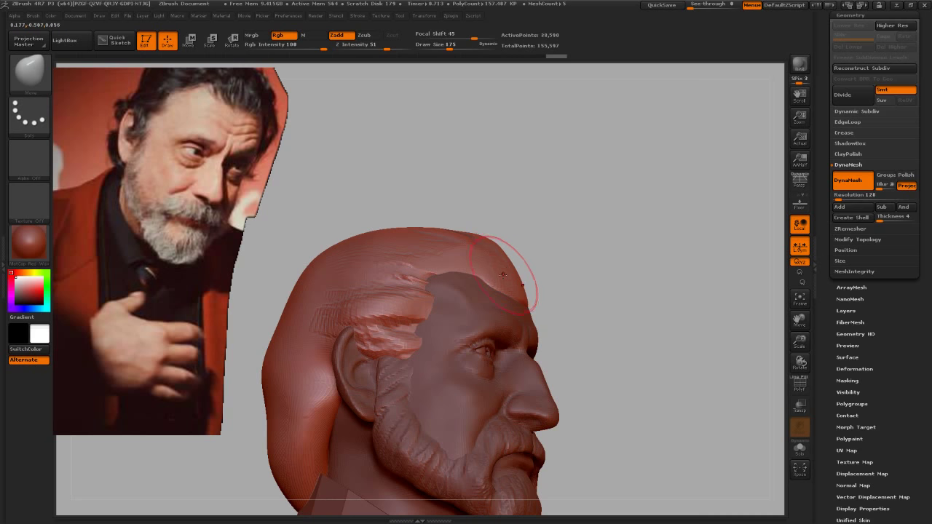
# Step: Try a DynaMesh remesh, then undo it to keep the hair separate
pyautogui.keyDown('ctrl'); pyautogui.moveTo(532, 231); pyautogui.dragTo(531, 234); pyautogui.keyUp('ctrl')
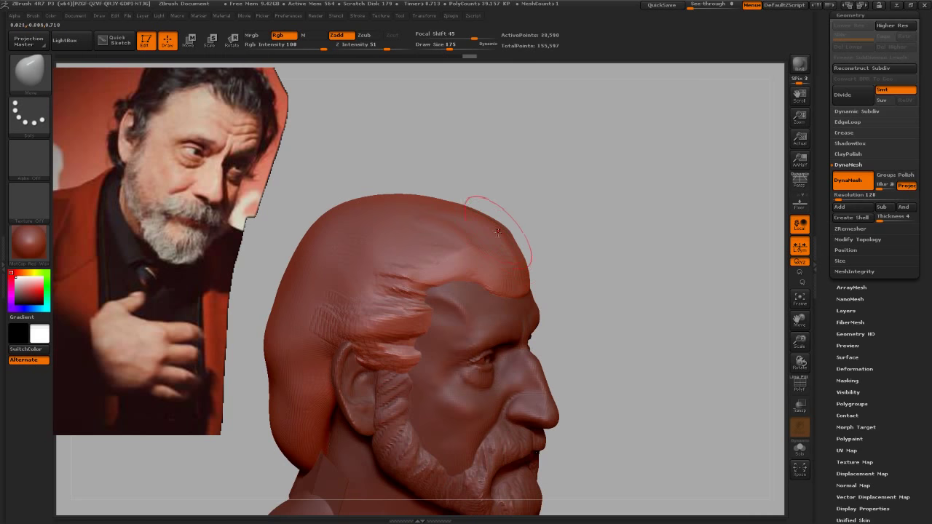
pyautogui.hotkey('ctrl', 'z')
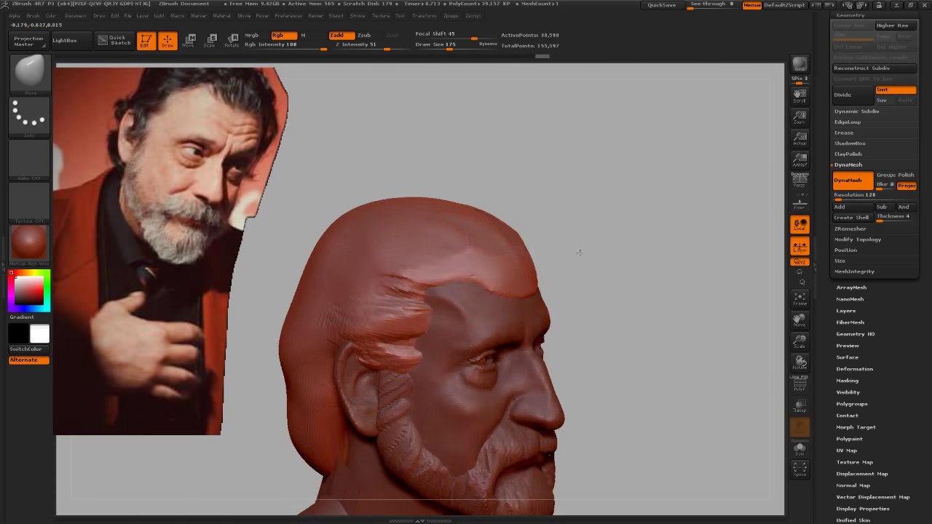
pyautogui.hotkey('ctrl', 'z')
# Step: Enlarge the Move brush to 325 and push in the back-of-skull bulge
pyautogui.moveTo(571, 231)
pyautogui.mouseDown()
pyautogui.moveTo(593, 239)
pyautogui.moveTo(631, 233)
pyautogui.moveTo(641, 264)
pyautogui.moveTo(653, 254)
pyautogui.moveTo(526, 265)
pyautogui.mouseUp()
pyautogui.press('s')
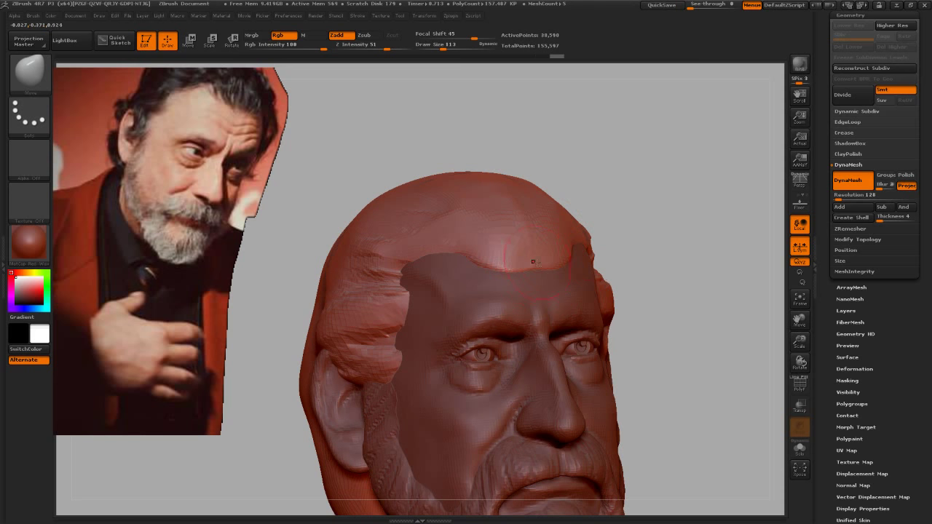
pyautogui.moveTo(643, 214); pyautogui.dragTo(533, 275)
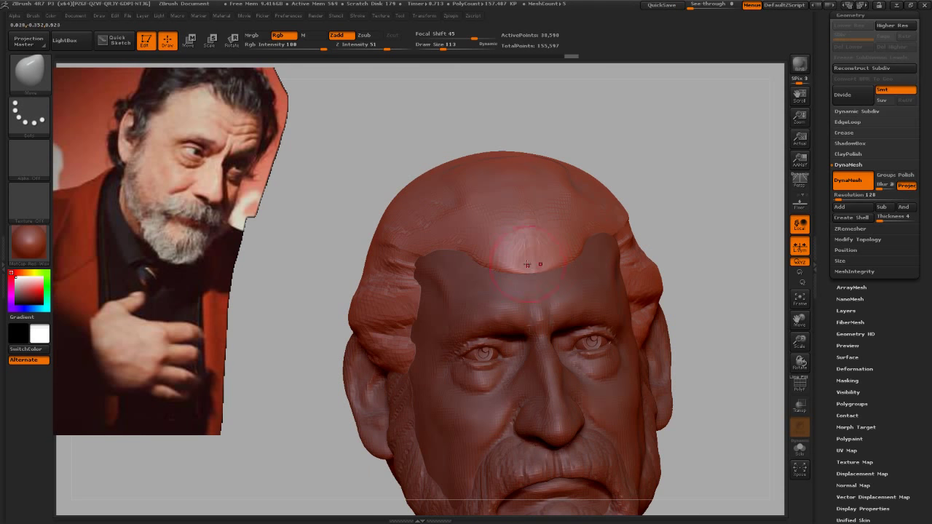
pyautogui.moveTo(695, 169)
pyautogui.mouseDown()
pyautogui.moveTo(717, 166)
pyautogui.moveTo(618, 202)
pyautogui.moveTo(634, 214)
pyautogui.moveTo(643, 274)
pyautogui.moveTo(624, 266)
pyautogui.moveTo(703, 266)
pyautogui.mouseUp()
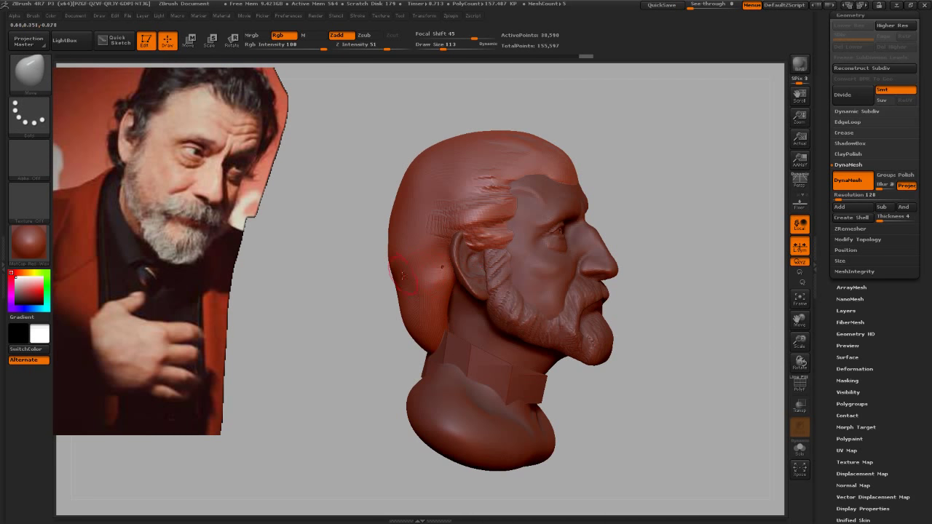
pyautogui.press('s')
pyautogui.moveTo(393, 273); pyautogui.dragTo(408, 273)
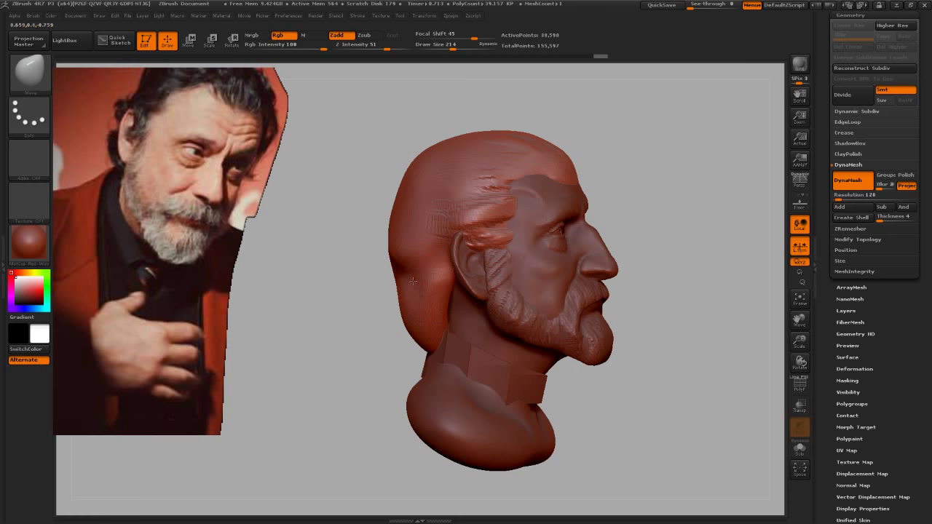
pyautogui.moveTo(659, 244); pyautogui.dragTo(691, 246)
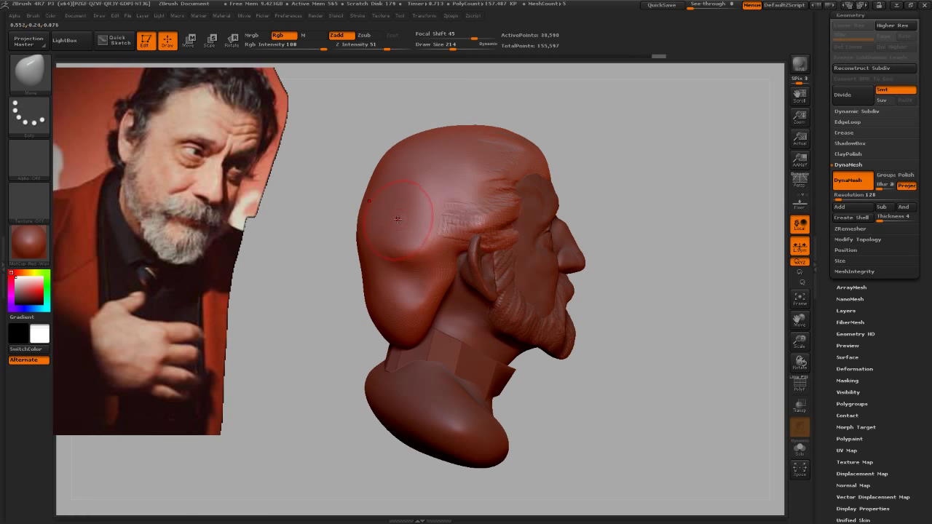
pyautogui.press('s')
pyautogui.moveTo(398, 218); pyautogui.dragTo(418, 219)
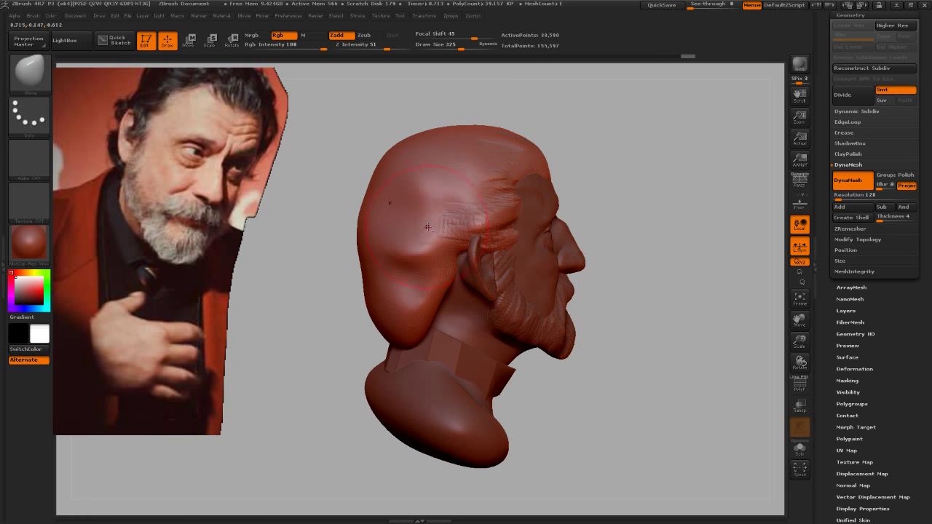
pyautogui.moveTo(597, 223); pyautogui.dragTo(553, 225)
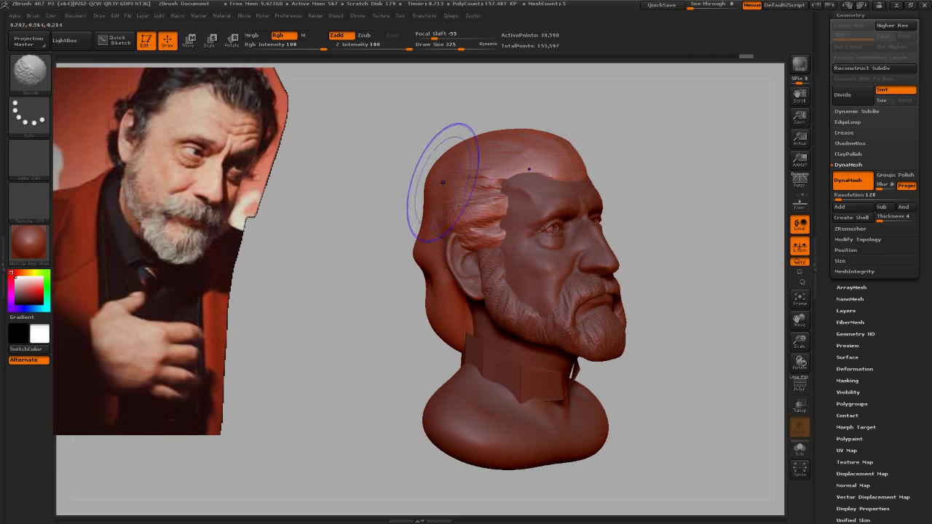
pyautogui.moveTo(655, 219)
pyautogui.mouseDown()
pyautogui.moveTo(711, 212)
pyautogui.moveTo(704, 206)
pyautogui.moveTo(697, 335)
pyautogui.mouseUp()
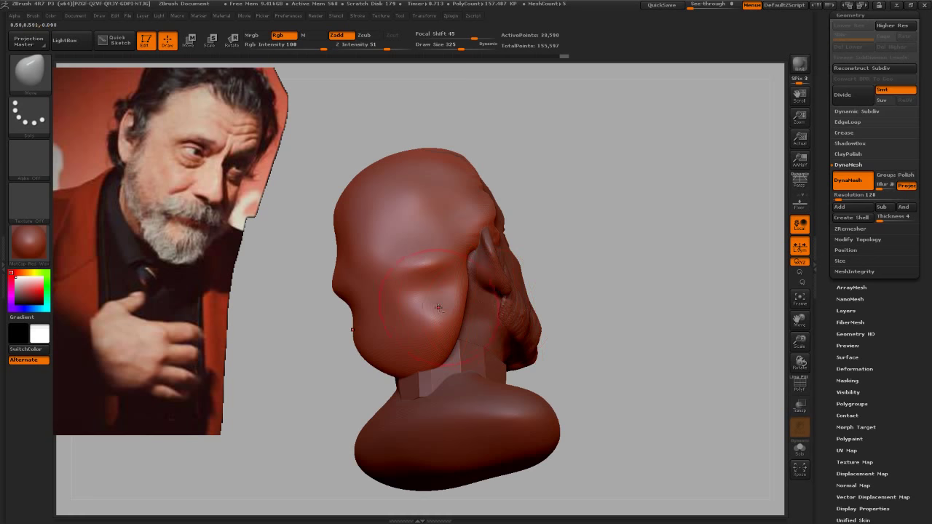
pyautogui.moveTo(439, 307); pyautogui.dragTo(435, 295)
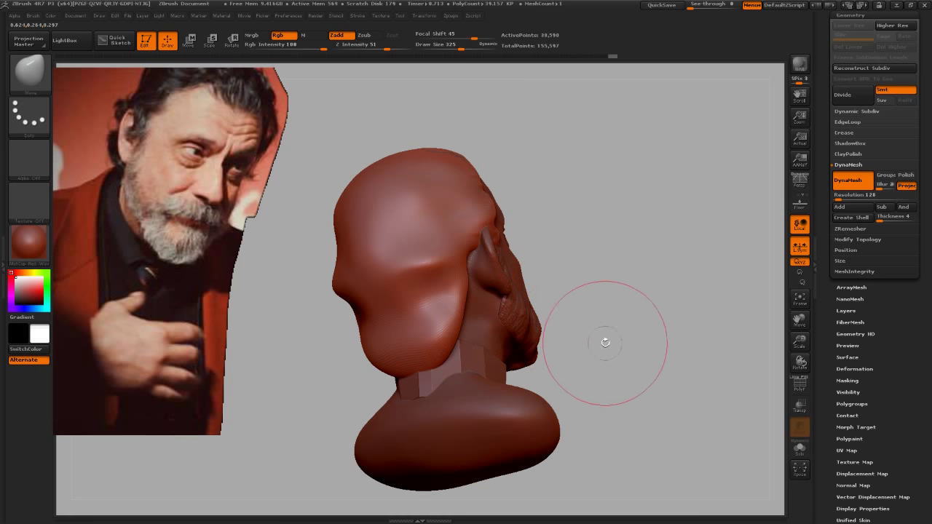
# Step: Switch to the ClayBuildup brush and view the lower back of the head
pyautogui.press('b')
pyautogui.press('c')
pyautogui.press('b')
pyautogui.moveTo(636, 354)
pyautogui.mouseDown()
pyautogui.moveTo(437, 321)
pyautogui.moveTo(395, 342)
pyautogui.moveTo(452, 340)
pyautogui.mouseUp()
pyautogui.press('s')
# Step: Sculpt clay strand texture low on the back of the head and along the jaw side
pyautogui.moveTo(413, 340); pyautogui.dragTo(441, 330)
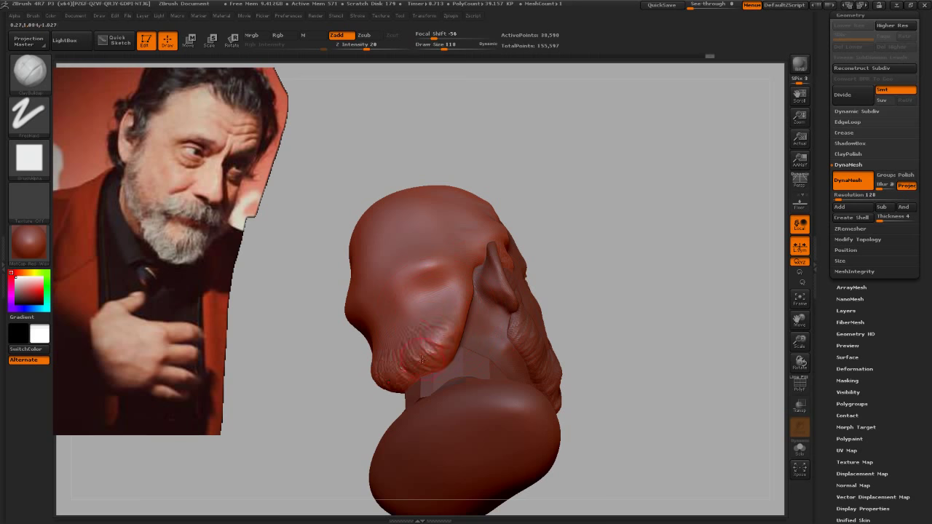
pyautogui.moveTo(399, 355); pyautogui.dragTo(442, 328)
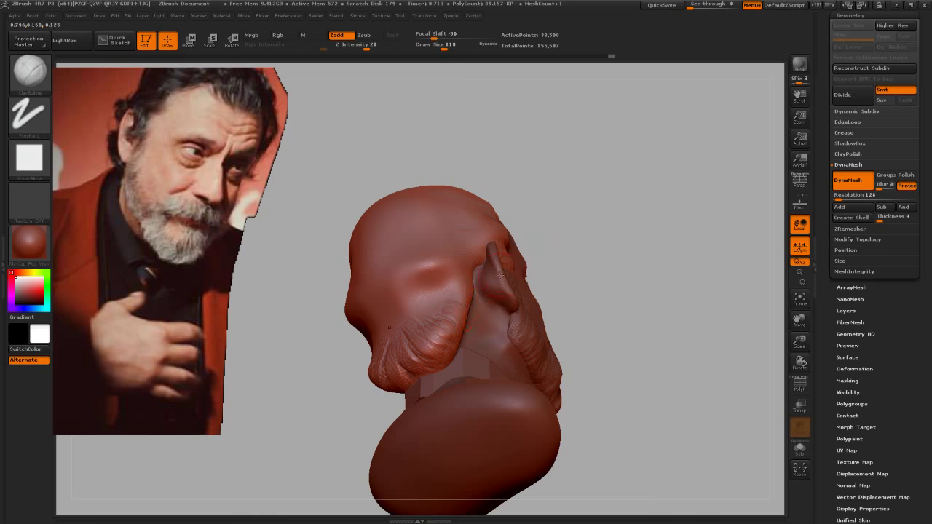
pyautogui.moveTo(648, 284); pyautogui.dragTo(635, 308)
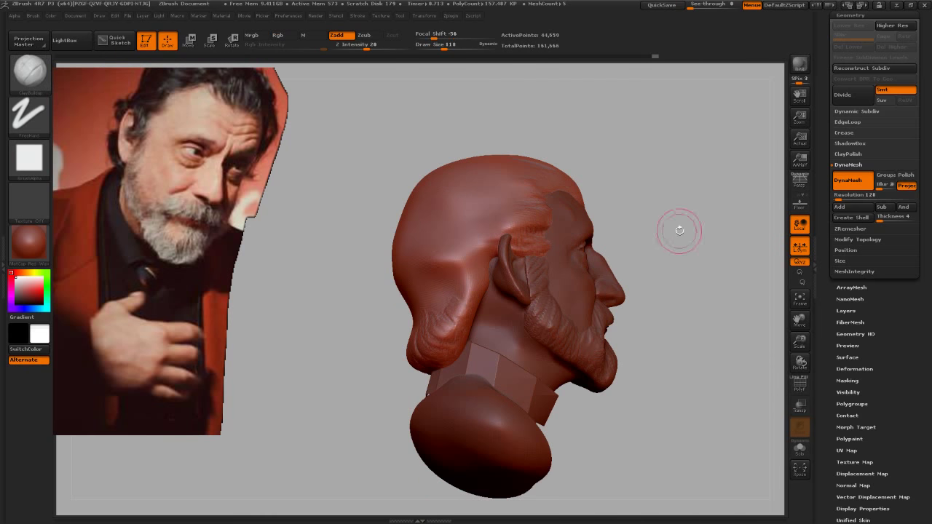
pyautogui.moveTo(680, 230); pyautogui.dragTo(533, 232)
# Step: Reduce the brush to 75 and carve a strand groove in the hair above the forehead
pyautogui.press('s')
pyautogui.moveTo(477, 243)
pyautogui.mouseDown()
pyautogui.moveTo(455, 260)
pyautogui.moveTo(505, 242)
pyautogui.mouseUp()
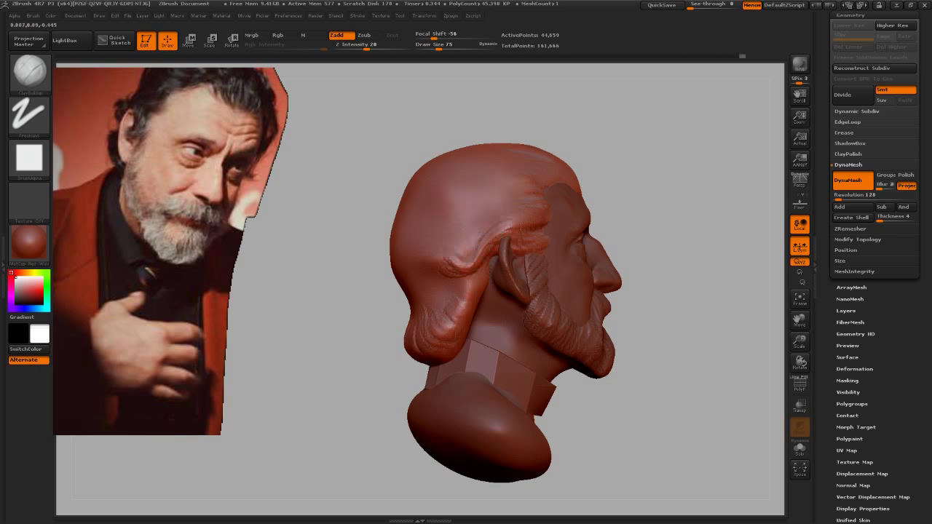
pyautogui.moveTo(654, 226); pyautogui.dragTo(607, 199)
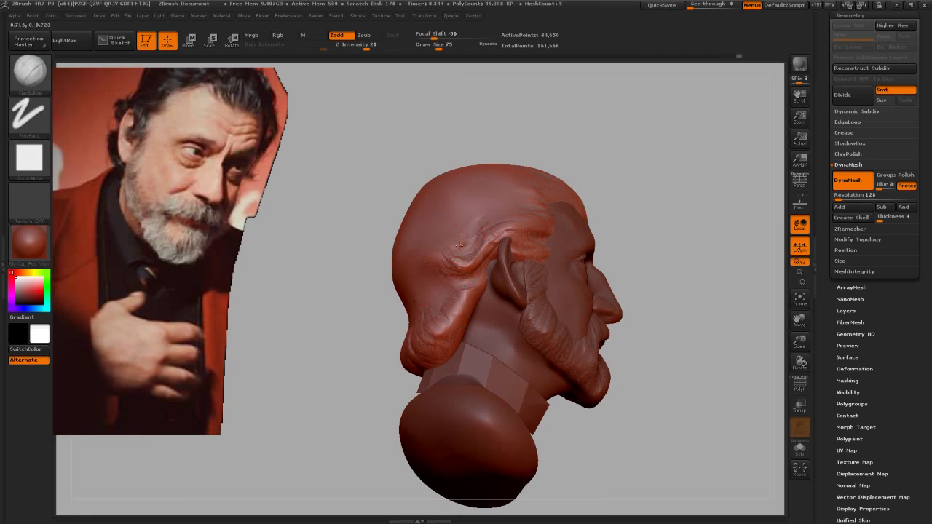
pyautogui.moveTo(618, 168)
pyautogui.mouseDown()
pyautogui.moveTo(643, 184)
pyautogui.moveTo(619, 182)
pyautogui.mouseUp()
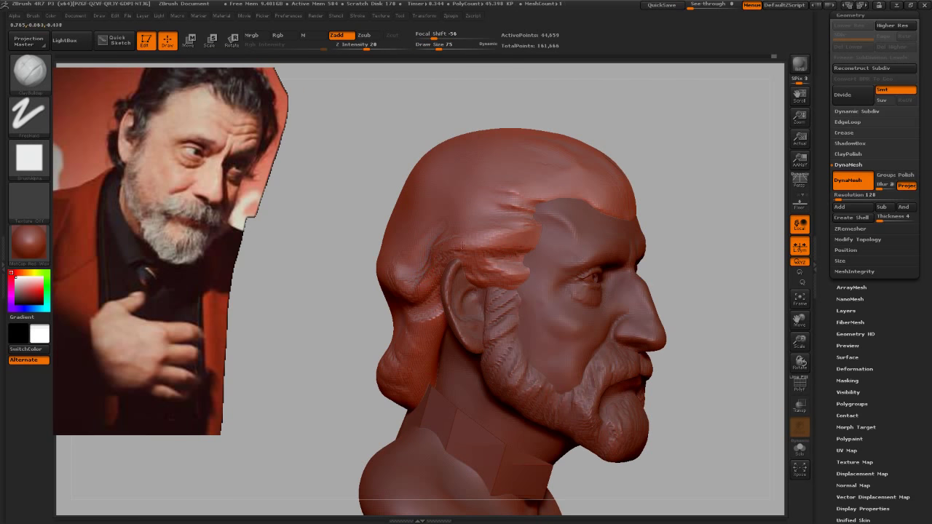
pyautogui.moveTo(674, 243)
pyautogui.mouseDown()
pyautogui.moveTo(696, 233)
pyautogui.moveTo(689, 252)
pyautogui.moveTo(689, 243)
pyautogui.mouseUp()
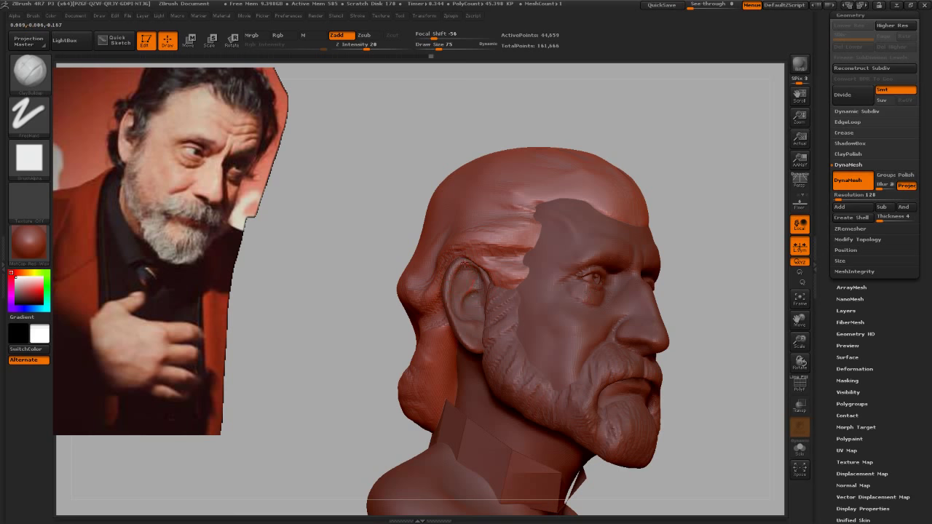
pyautogui.moveTo(690, 265); pyautogui.dragTo(710, 246)
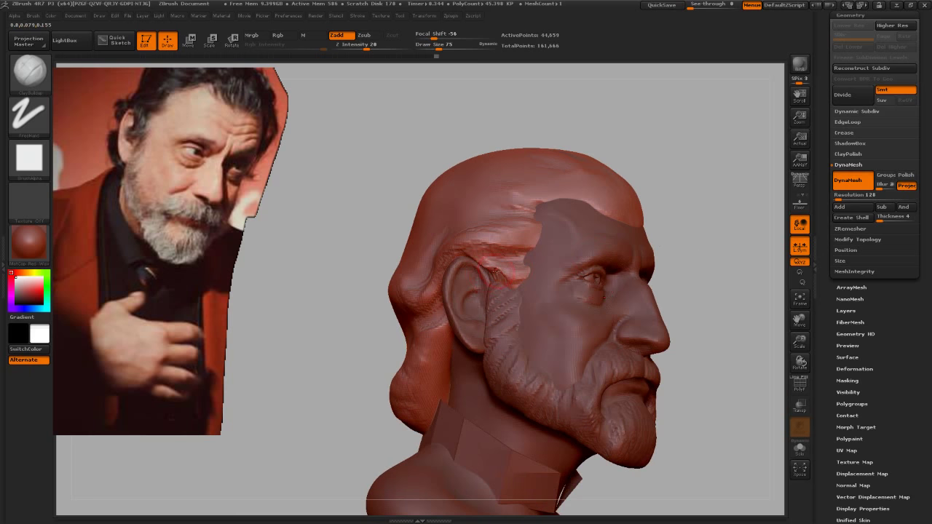
pyautogui.press('s')
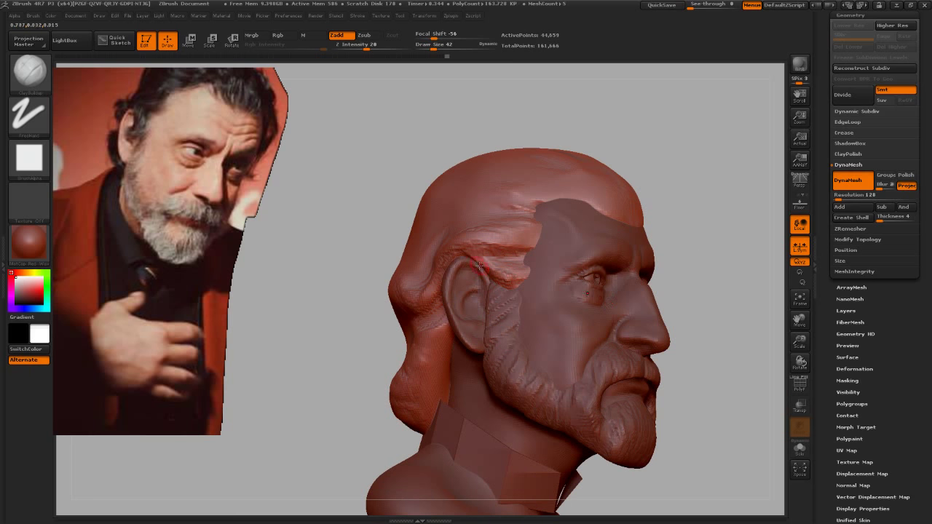
pyautogui.moveTo(706, 209); pyautogui.dragTo(492, 254)
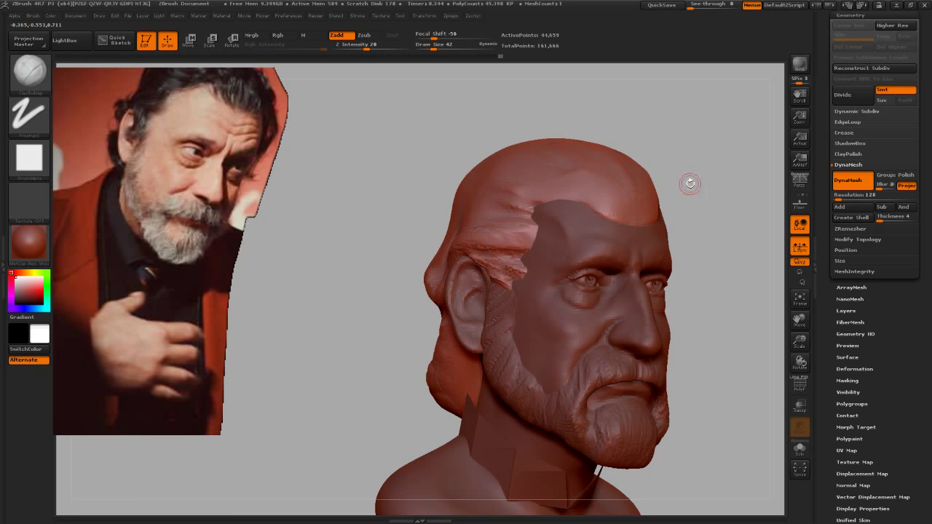
pyautogui.moveTo(691, 183); pyautogui.dragTo(460, 248)
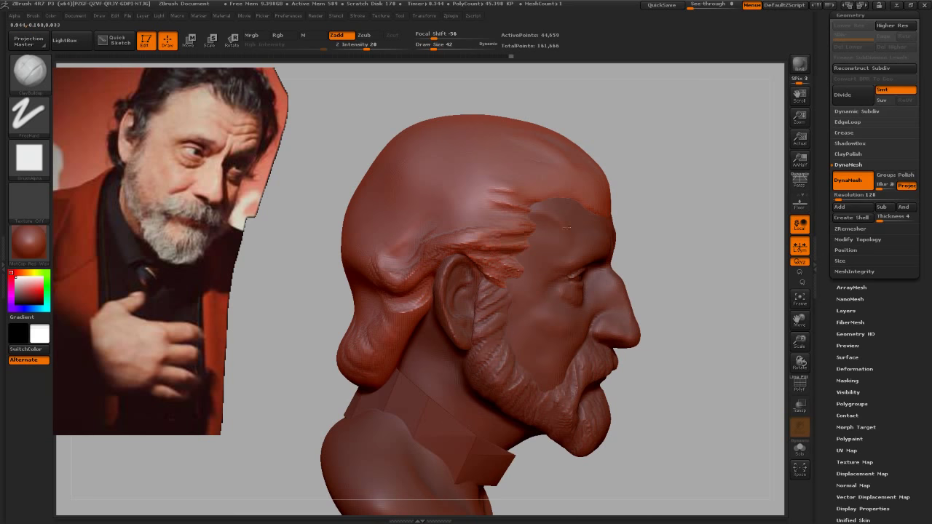
pyautogui.moveTo(676, 217); pyautogui.dragTo(631, 189)
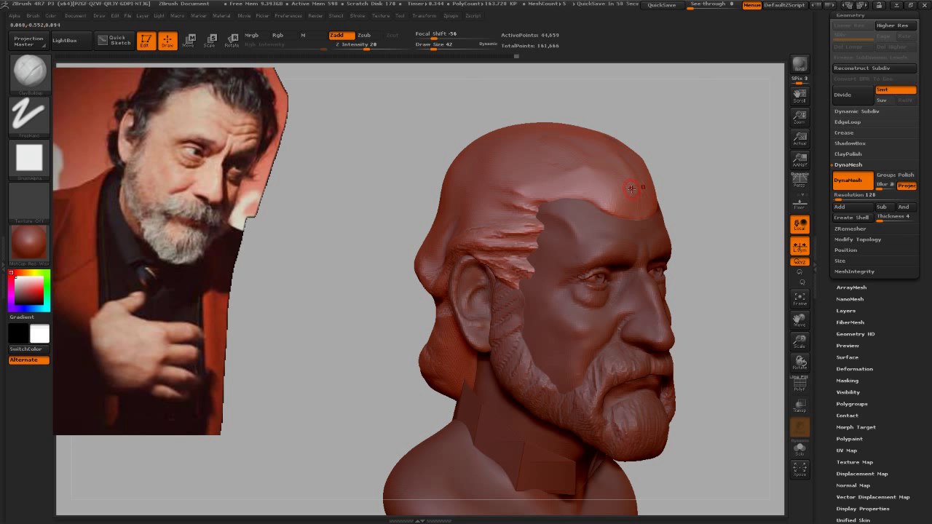
pyautogui.moveTo(732, 269); pyautogui.dragTo(669, 275)
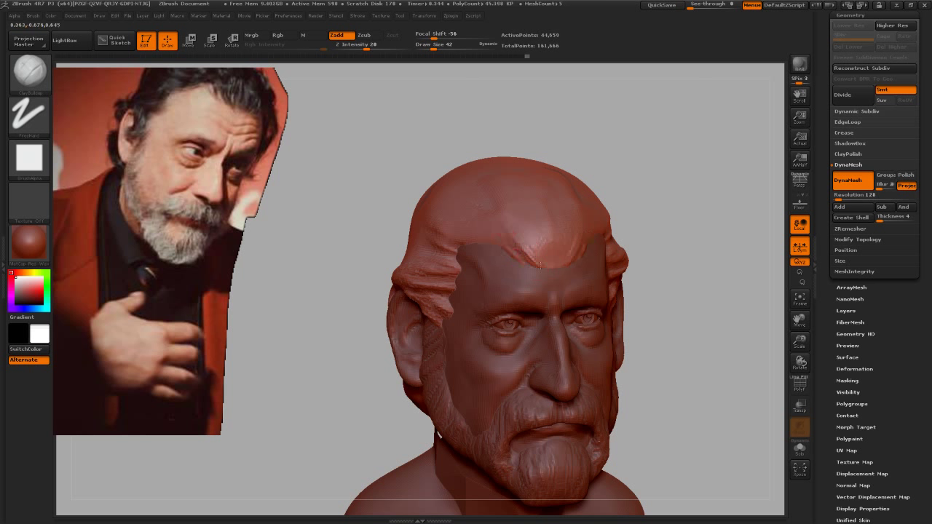
pyautogui.moveTo(558, 227); pyautogui.dragTo(554, 279)
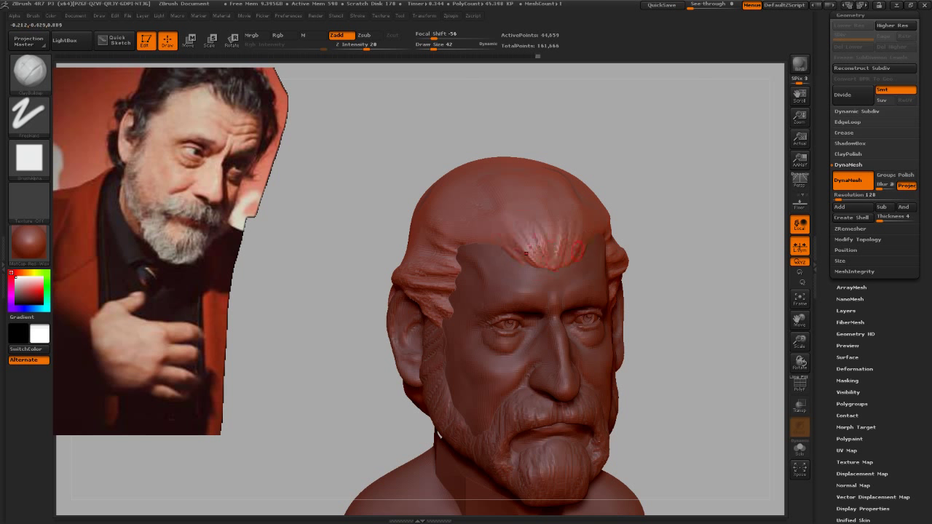
pyautogui.moveTo(687, 291)
pyautogui.mouseDown()
pyautogui.moveTo(675, 318)
pyautogui.moveTo(662, 285)
pyautogui.moveTo(675, 376)
pyautogui.moveTo(661, 329)
pyautogui.moveTo(714, 333)
pyautogui.moveTo(681, 245)
pyautogui.moveTo(664, 277)
pyautogui.mouseUp()
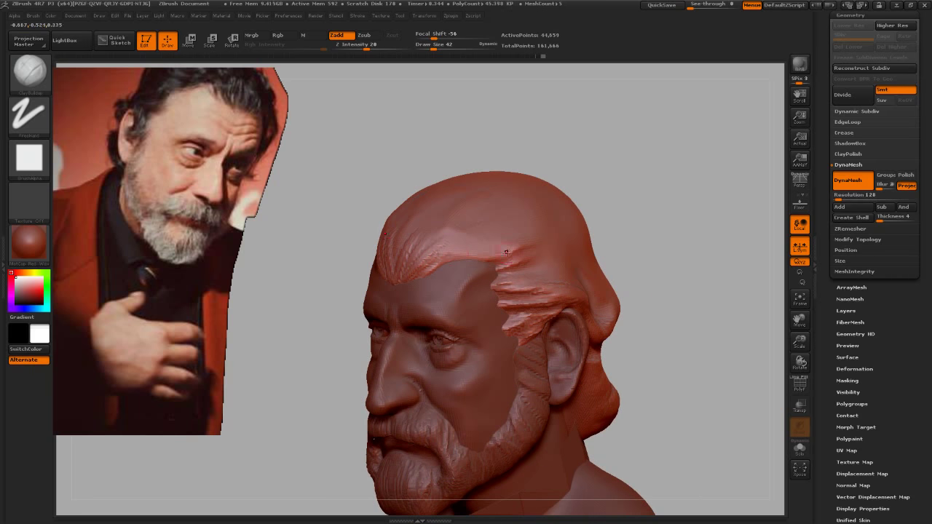
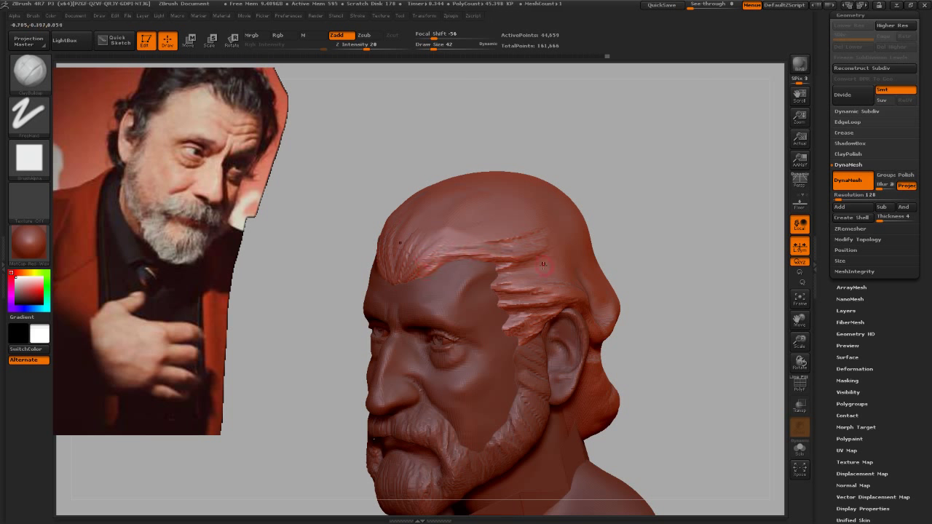
# Step: Sculpt extra strand detail into the hair behind the ear and orbit to check it
pyautogui.moveTo(544, 264); pyautogui.dragTo(568, 251)
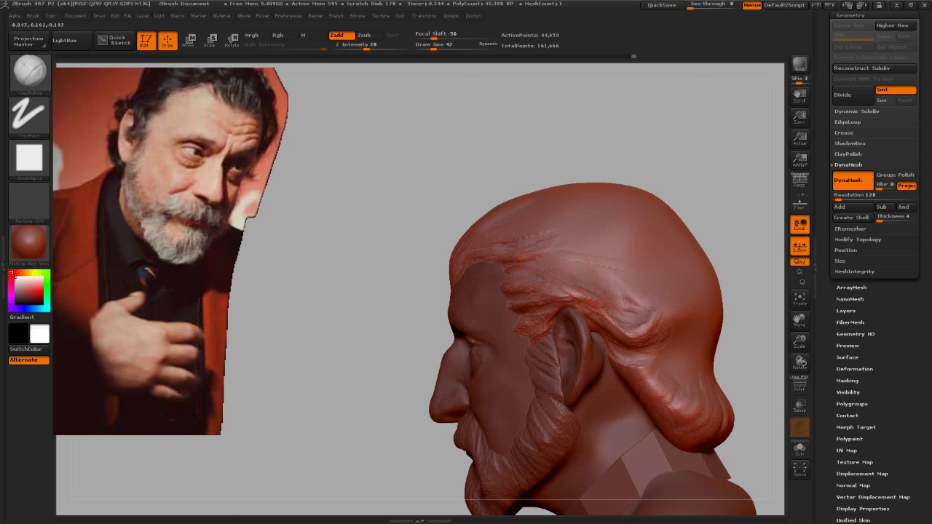
pyautogui.moveTo(618, 291); pyautogui.dragTo(608, 298)
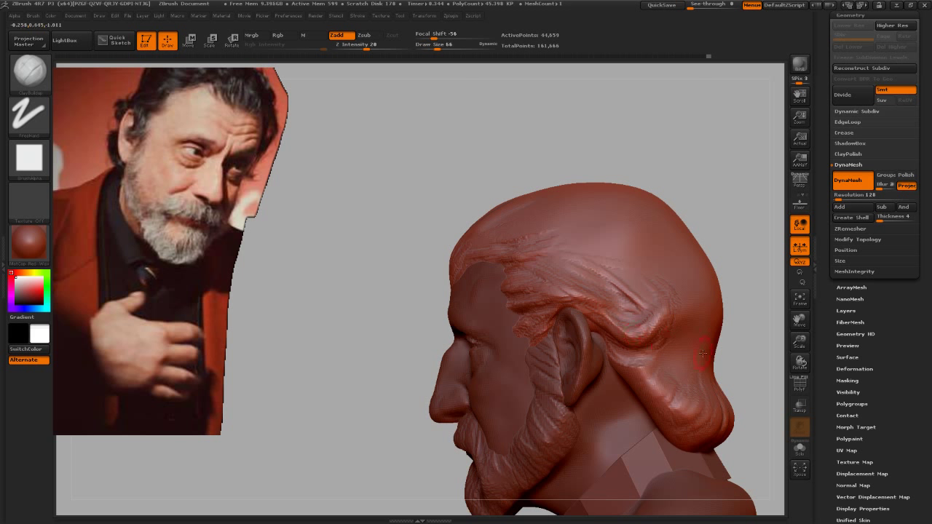
pyautogui.moveTo(702, 353)
pyautogui.mouseDown()
pyautogui.moveTo(647, 339)
pyautogui.moveTo(559, 225)
pyautogui.mouseUp()
pyautogui.moveTo(703, 284)
pyautogui.mouseDown()
pyautogui.moveTo(708, 221)
pyautogui.moveTo(707, 266)
pyautogui.moveTo(671, 268)
pyautogui.mouseUp()
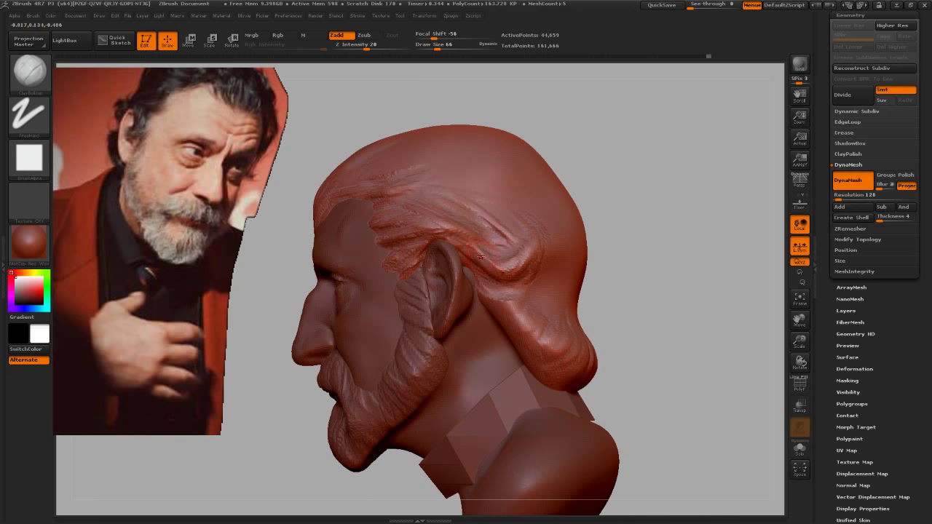
pyautogui.moveTo(679, 226); pyautogui.dragTo(502, 273)
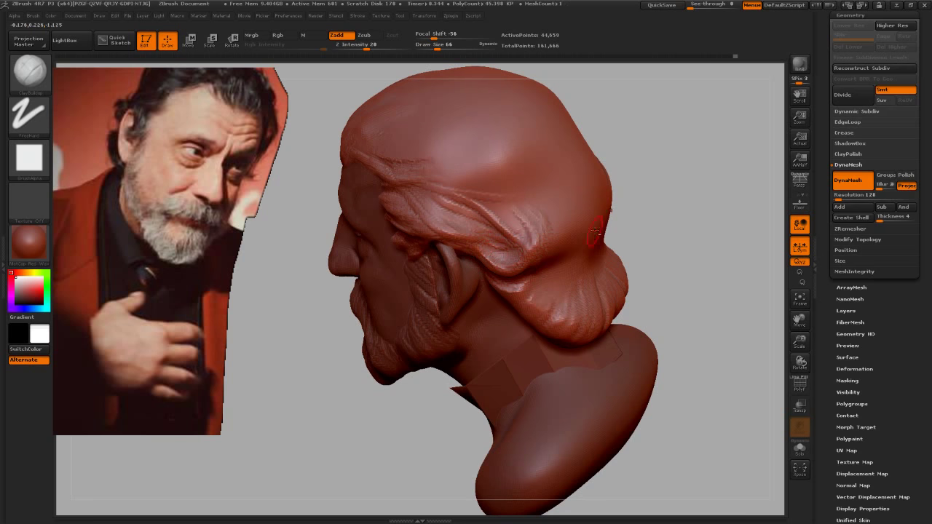
pyautogui.moveTo(674, 272); pyautogui.dragTo(520, 227)
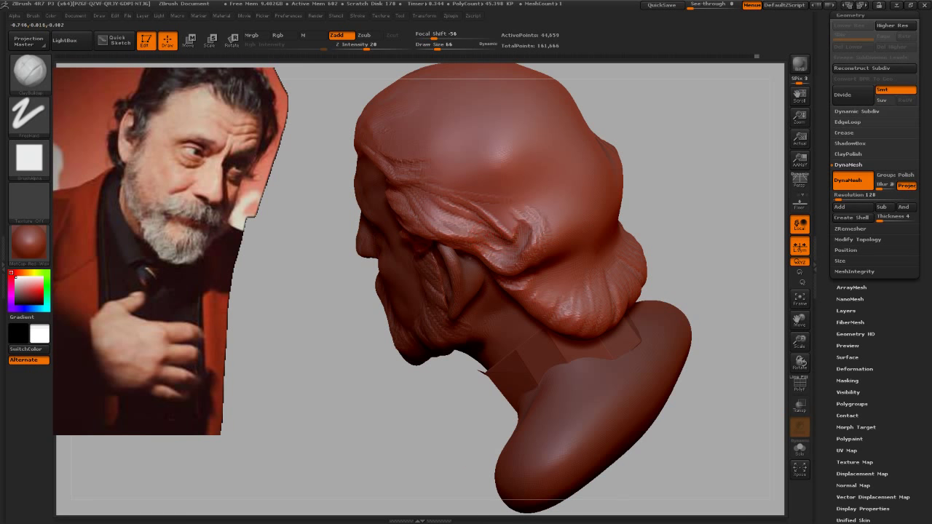
# Step: Alt-click the collar to select the Collar subtool
pyautogui.moveTo(677, 214); pyautogui.dragTo(497, 217)
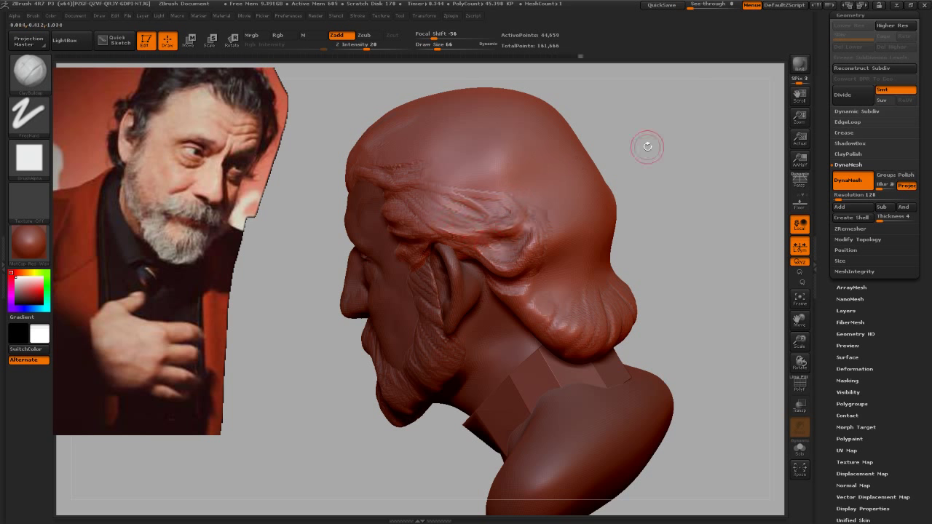
pyautogui.moveTo(647, 143)
pyautogui.mouseDown()
pyautogui.moveTo(698, 152)
pyautogui.moveTo(664, 253)
pyautogui.moveTo(676, 294)
pyautogui.mouseUp()
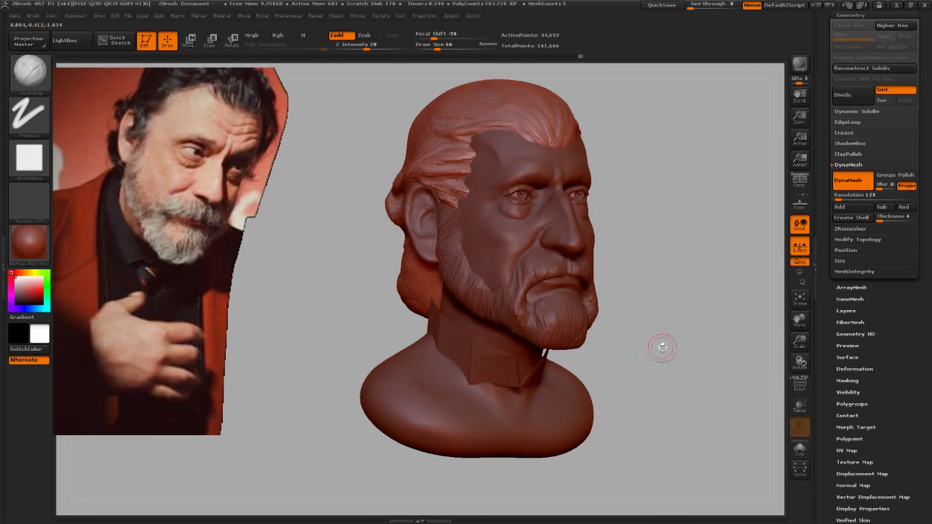
pyautogui.moveTo(675, 294); pyautogui.dragTo(687, 374)
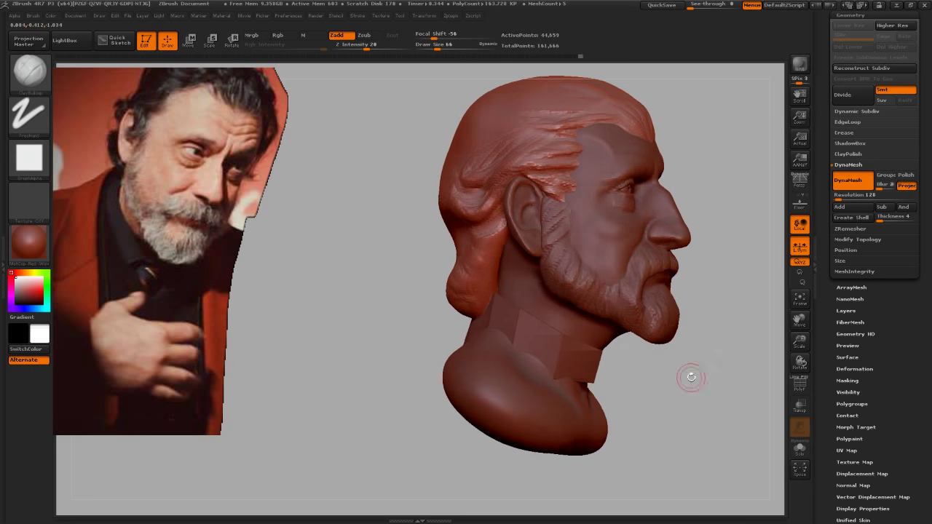
pyautogui.keyDown('alt'); pyautogui.click(594, 354); pyautogui.keyUp('alt')
pyautogui.moveTo(624, 370); pyautogui.dragTo(639, 374)
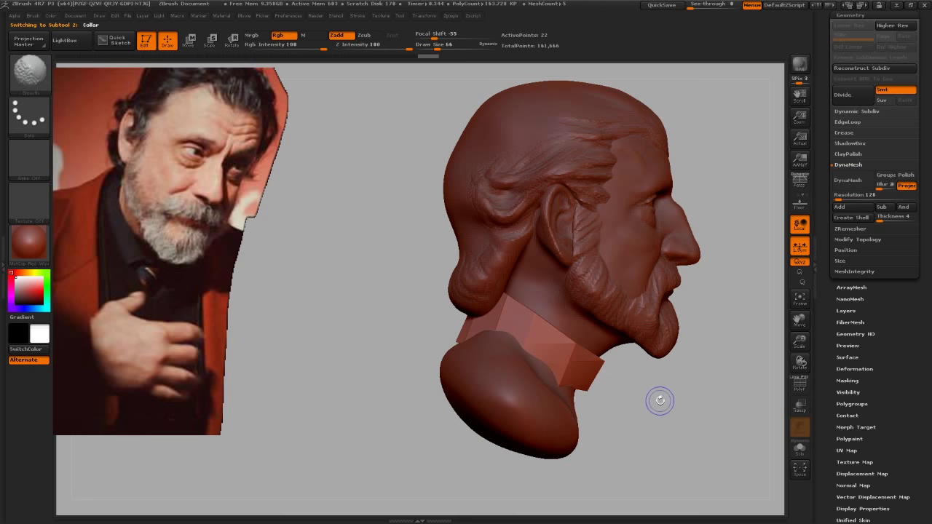
# Step: Move the collar up along the neck with a transpose line and tilt it 45°
pyautogui.press('w')
pyautogui.moveTo(533, 311); pyautogui.dragTo(588, 250)
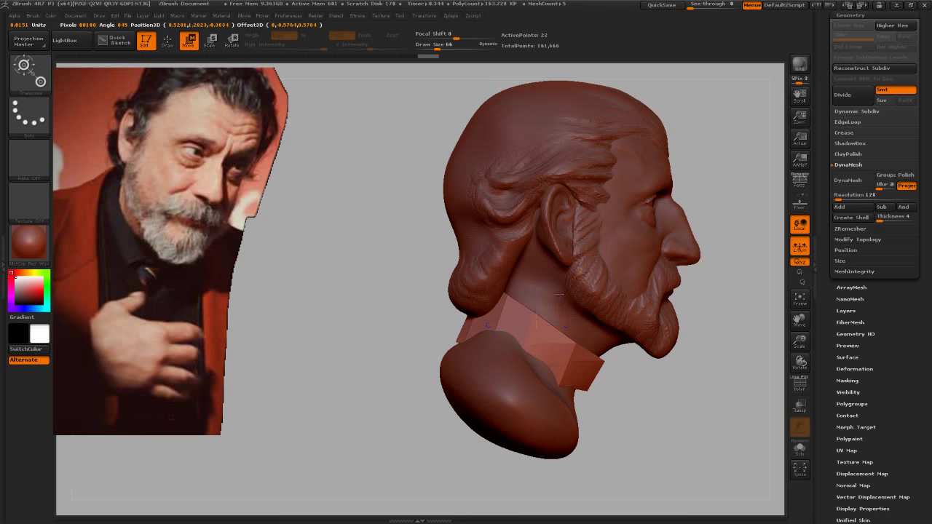
pyautogui.moveTo(559, 295); pyautogui.dragTo(575, 284)
pyautogui.press('r')
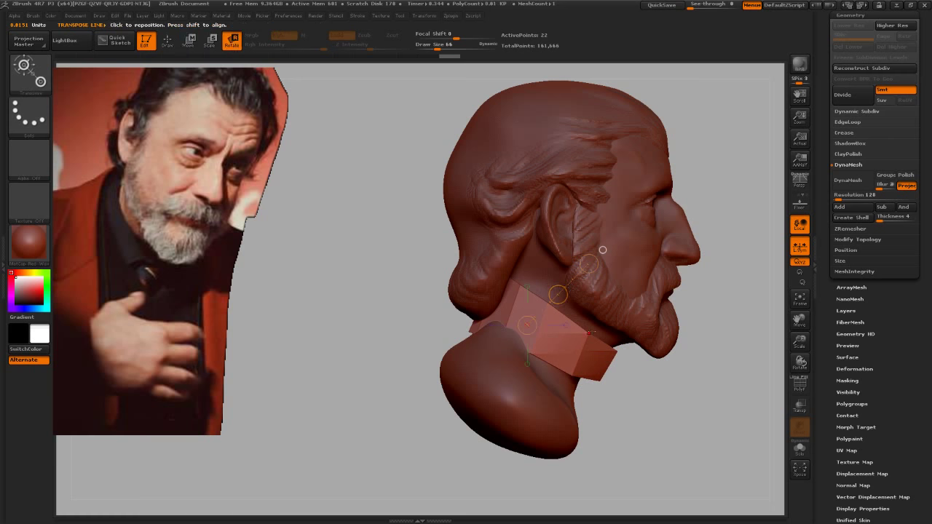
pyautogui.moveTo(588, 264); pyautogui.dragTo(597, 275)
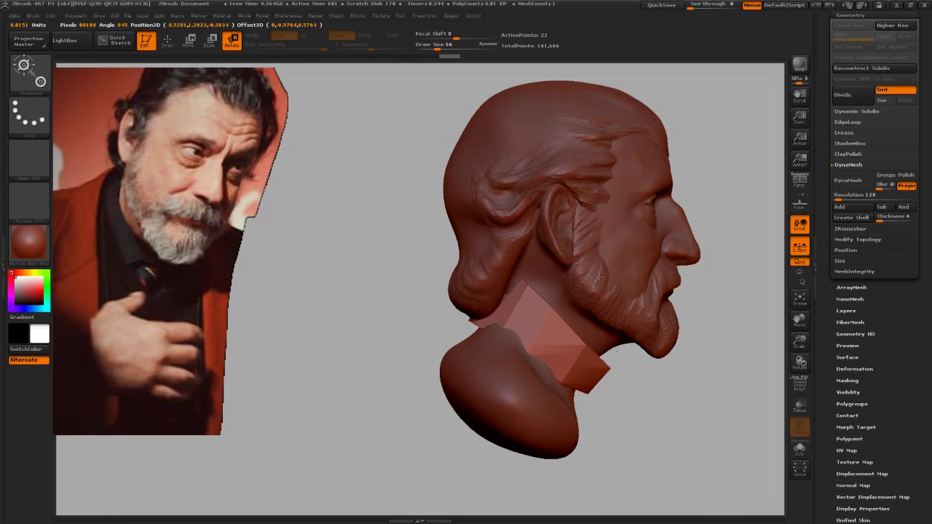
# Step: Switch to the Move brush and set its draw size to 203
pyautogui.press('q')
pyautogui.press('b')
pyautogui.press('m')
pyautogui.press('v')
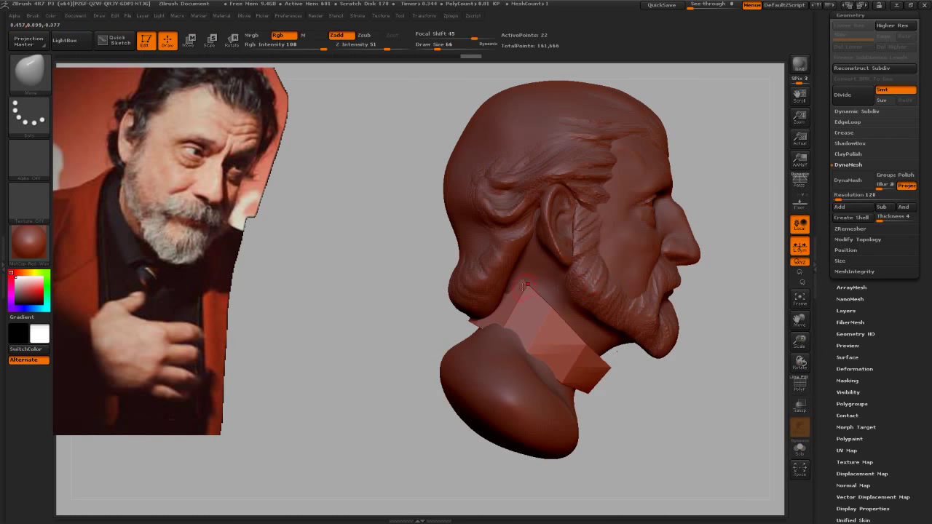
pyautogui.press('s')
pyautogui.moveTo(526, 286); pyautogui.dragTo(575, 285)
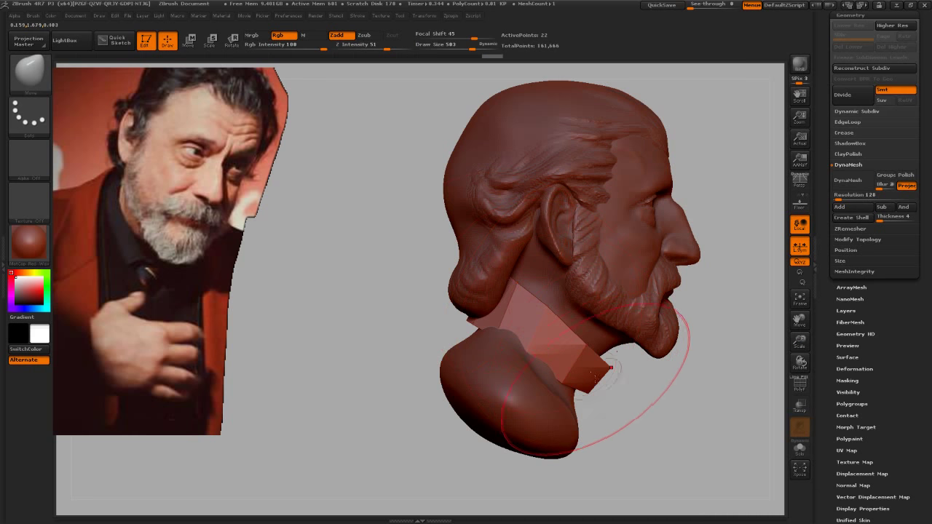
pyautogui.moveTo(593, 377); pyautogui.dragTo(567, 378)
pyautogui.press('s')
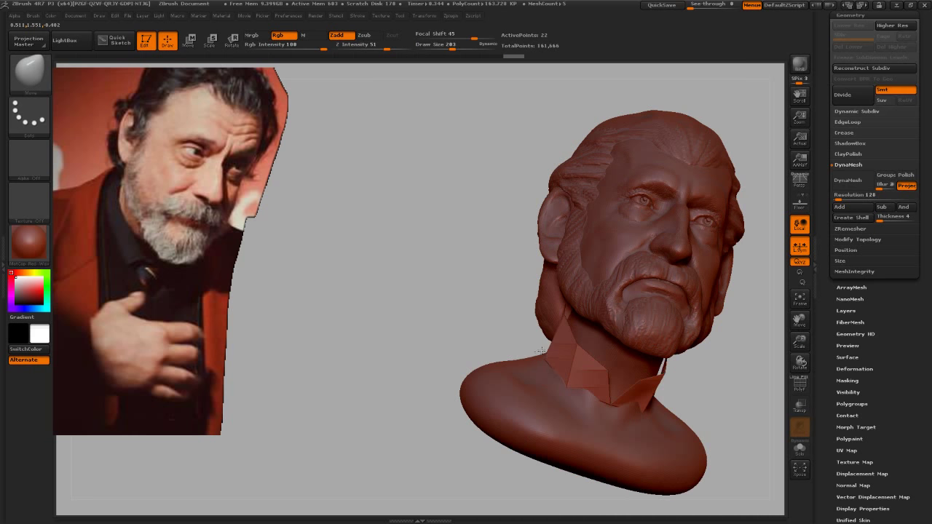
# Step: Push the collar block and flatten its seam snugly against the neck
pyautogui.moveTo(700, 386)
pyautogui.mouseDown()
pyautogui.moveTo(725, 392)
pyautogui.moveTo(634, 396)
pyautogui.moveTo(572, 382)
pyautogui.mouseUp()
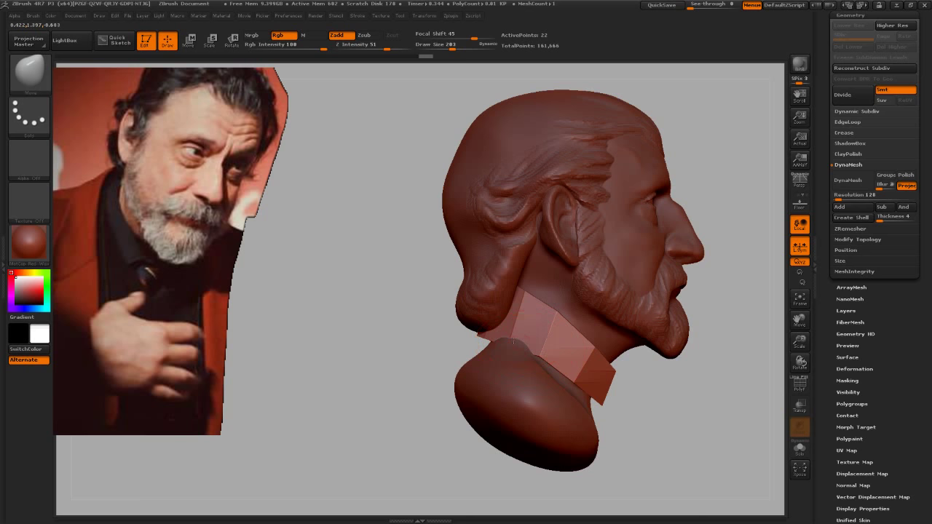
pyautogui.moveTo(542, 353)
pyautogui.mouseDown()
pyautogui.moveTo(499, 331)
pyautogui.moveTo(567, 360)
pyautogui.mouseUp()
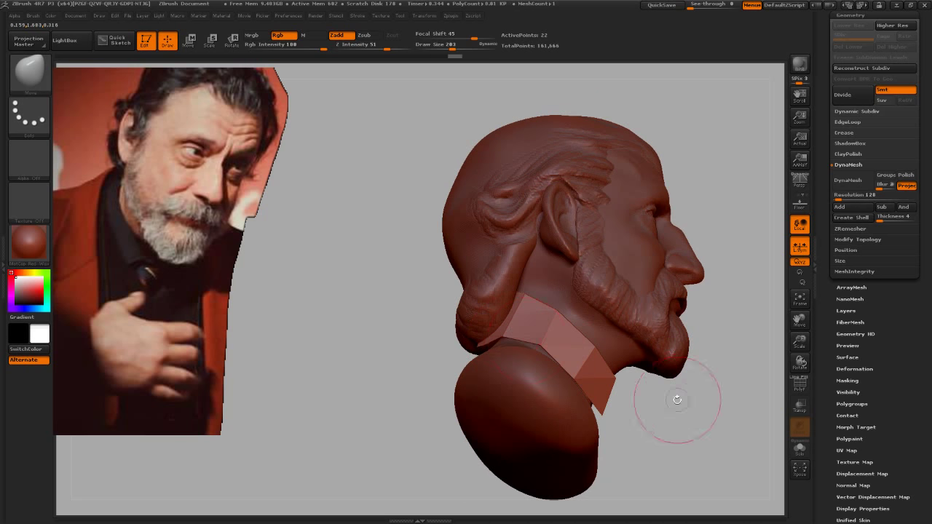
pyautogui.moveTo(677, 391); pyautogui.dragTo(703, 406)
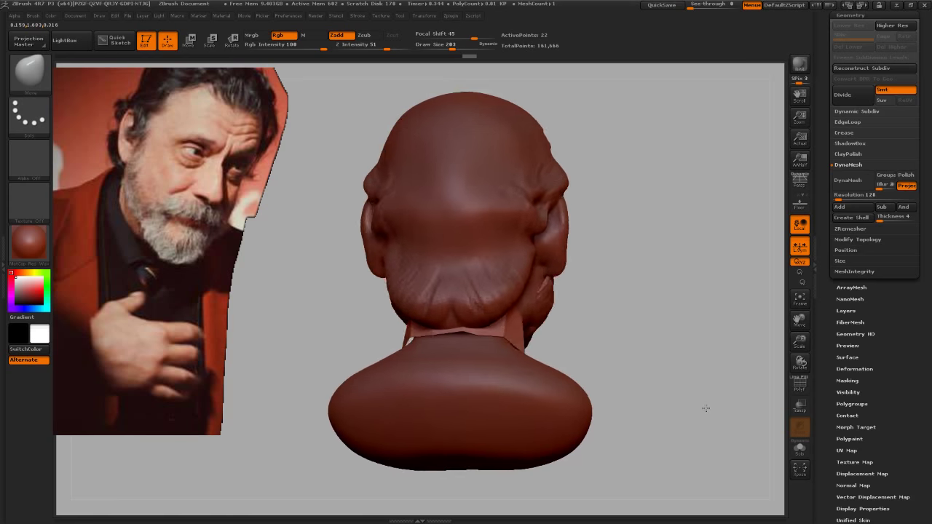
pyautogui.keyDown('shift'); pyautogui.moveTo(474, 332); pyautogui.dragTo(468, 333); pyautogui.keyUp('shift')
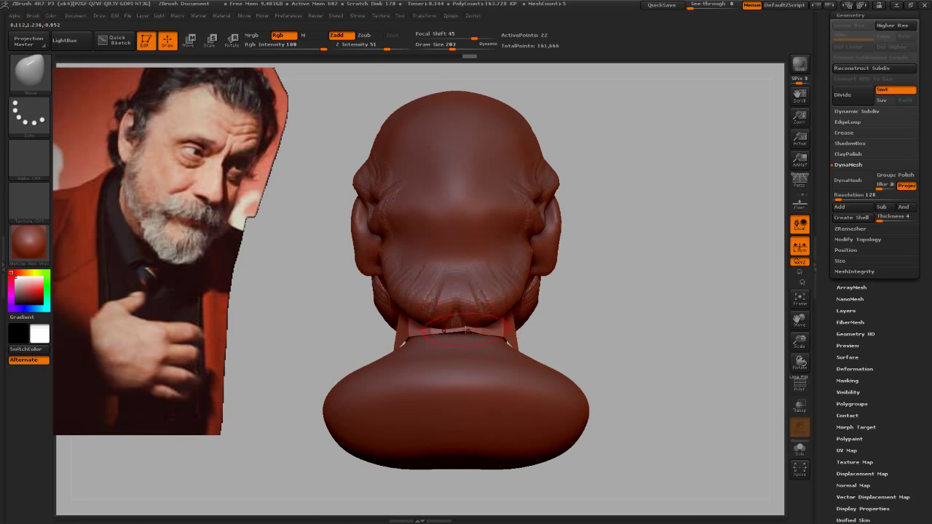
pyautogui.keyDown('shift'); pyautogui.moveTo(652, 389); pyautogui.dragTo(721, 397); pyautogui.keyUp('shift')
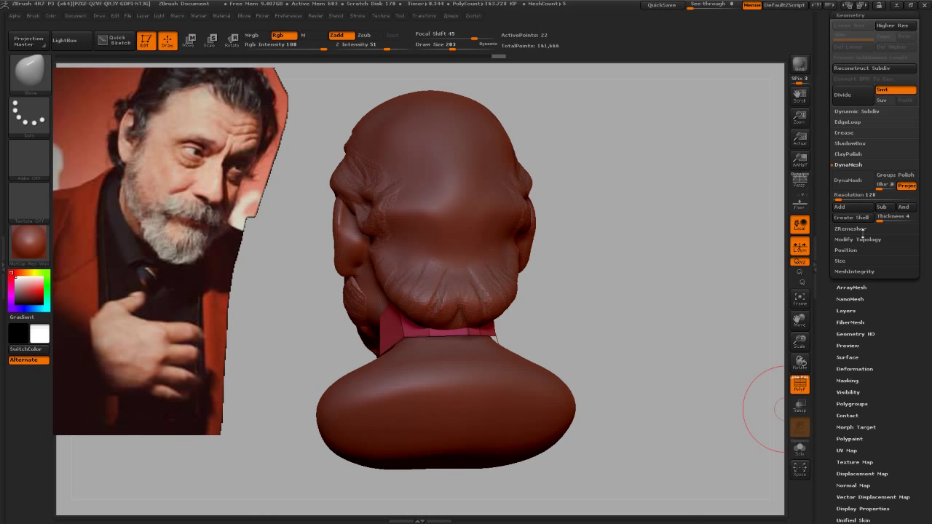
# Step: Open Geometry > Modify Topology and frame the neck and collar with the Move brush active
pyautogui.click(866, 241)
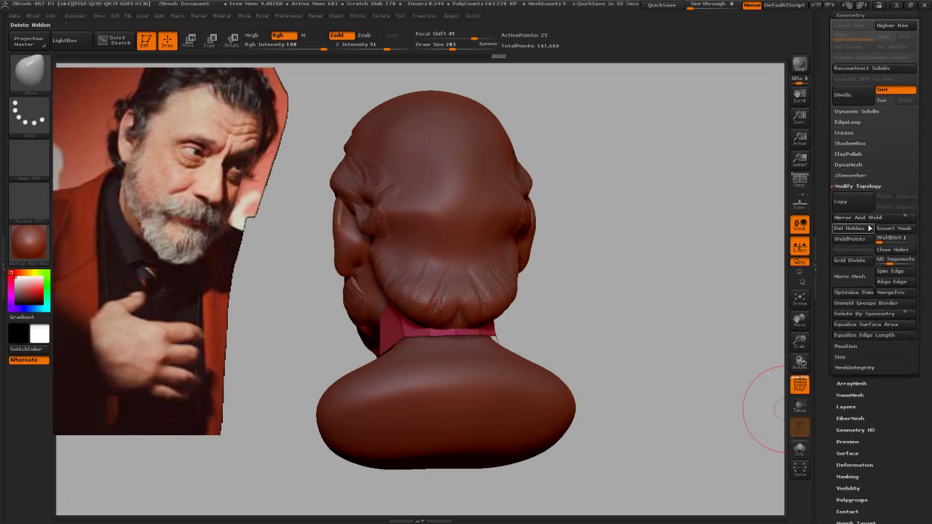
pyautogui.moveTo(600, 323)
pyautogui.mouseDown()
pyautogui.moveTo(688, 369)
pyautogui.moveTo(704, 366)
pyautogui.moveTo(751, 308)
pyautogui.moveTo(650, 324)
pyautogui.mouseUp()
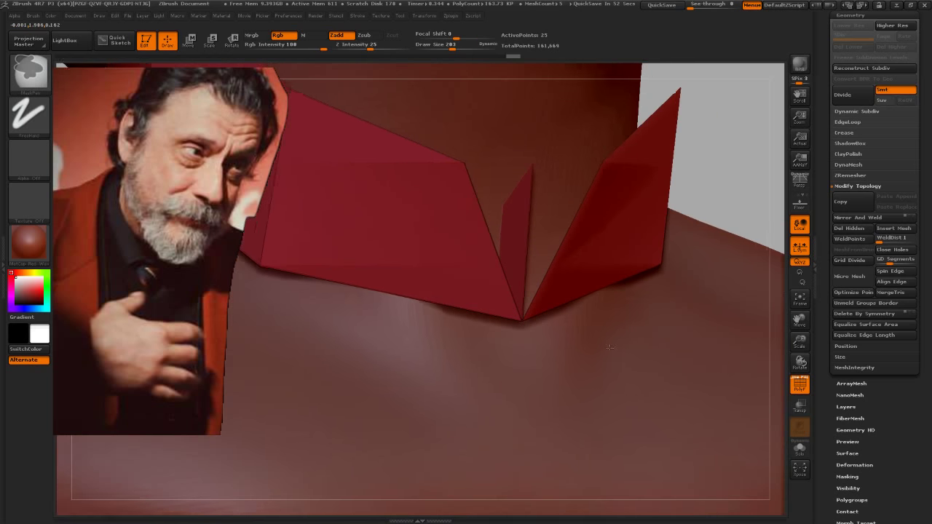
pyautogui.moveTo(650, 324); pyautogui.dragTo(575, 308)
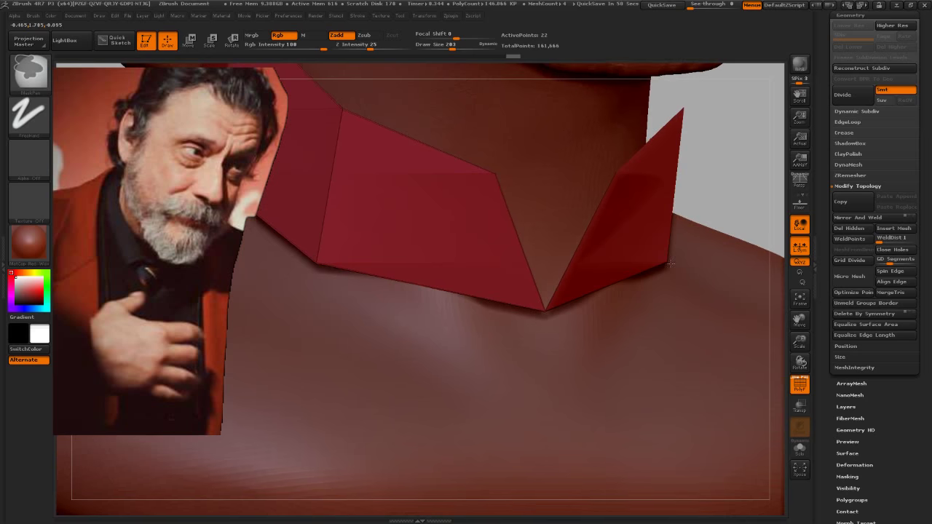
pyautogui.press('b')
pyautogui.press('m')
pyautogui.press('v')
pyautogui.press('f')
pyautogui.moveTo(624, 332); pyautogui.dragTo(726, 202)
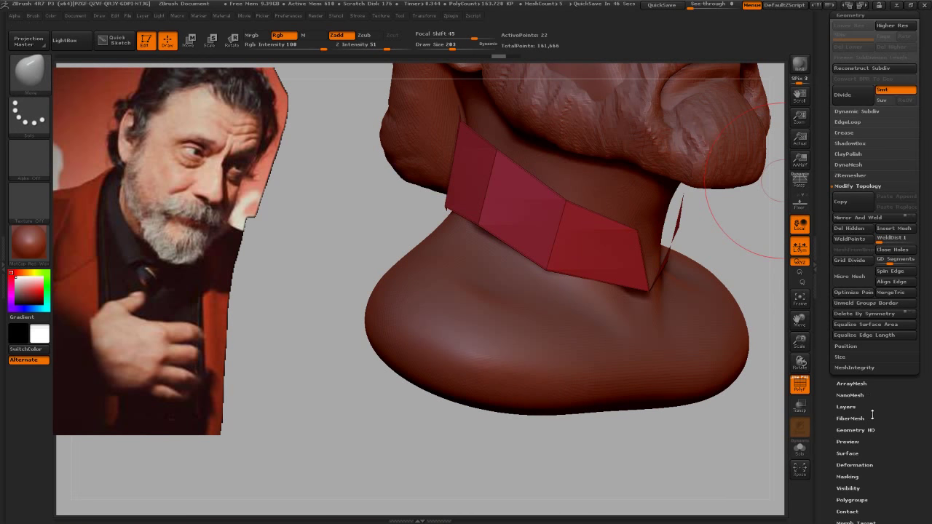
# Step: Mirror the collar with Deformation > Mirror and turn on Solo to isolate it
pyautogui.click(854, 464)
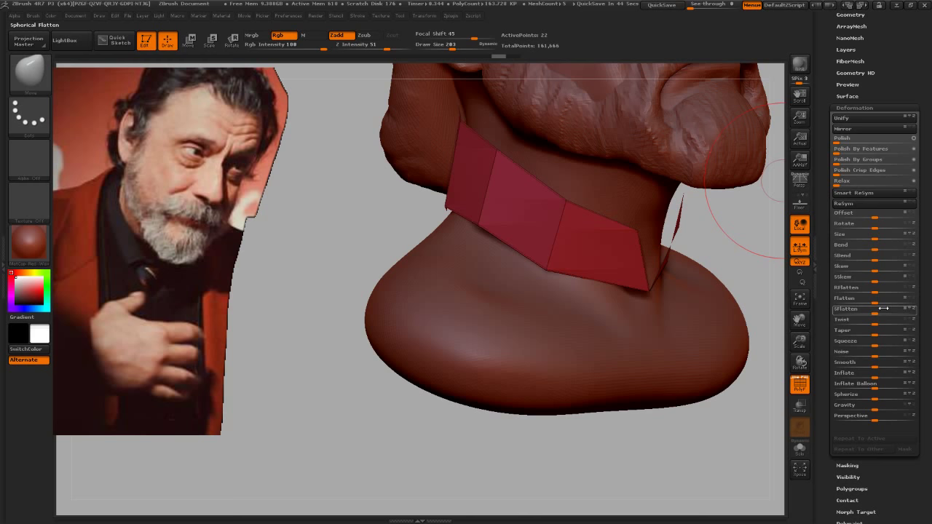
pyautogui.click(870, 193)
pyautogui.moveTo(726, 233); pyautogui.dragTo(467, 314)
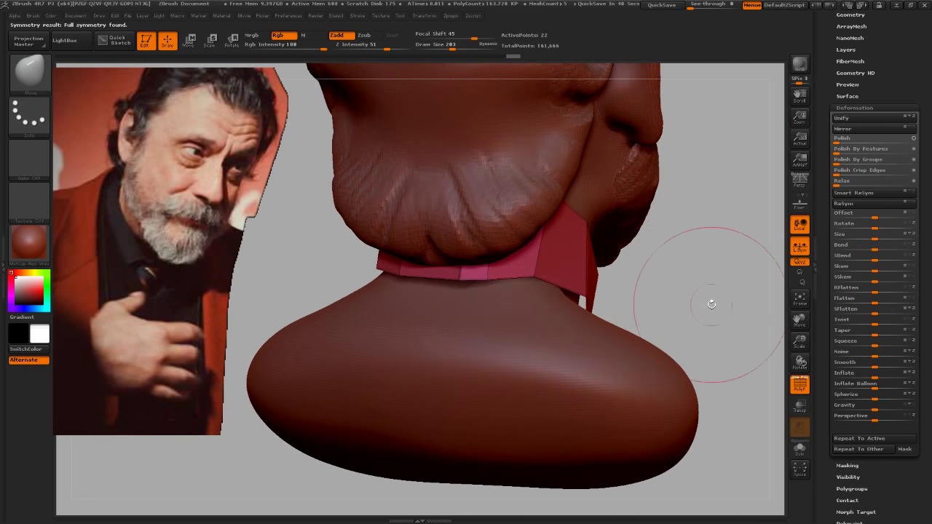
pyautogui.click(800, 449)
pyautogui.moveTo(737, 377)
pyautogui.mouseDown()
pyautogui.moveTo(697, 297)
pyautogui.moveTo(619, 296)
pyautogui.mouseUp()
# Step: With ZModeler, delete the collar's centre edge loop and crease its edges
pyautogui.press('b')
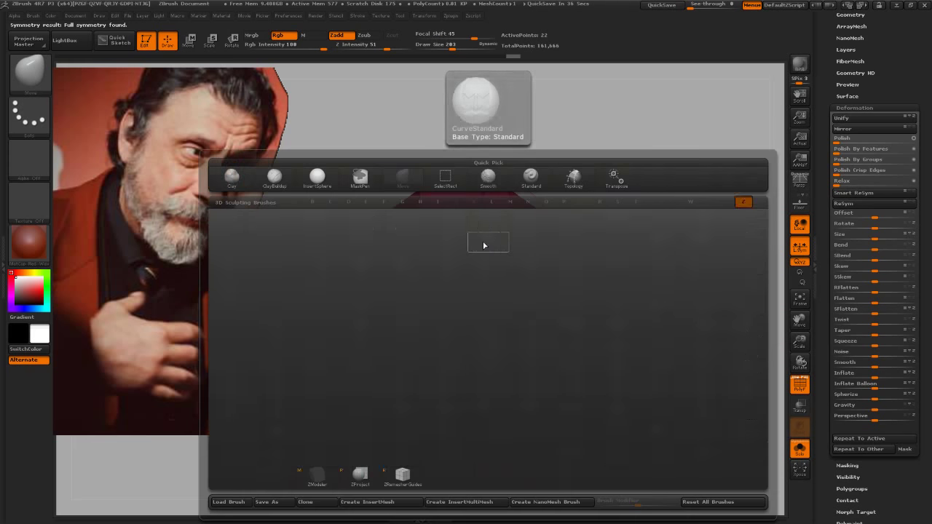
pyautogui.press('z')
pyautogui.press('m')
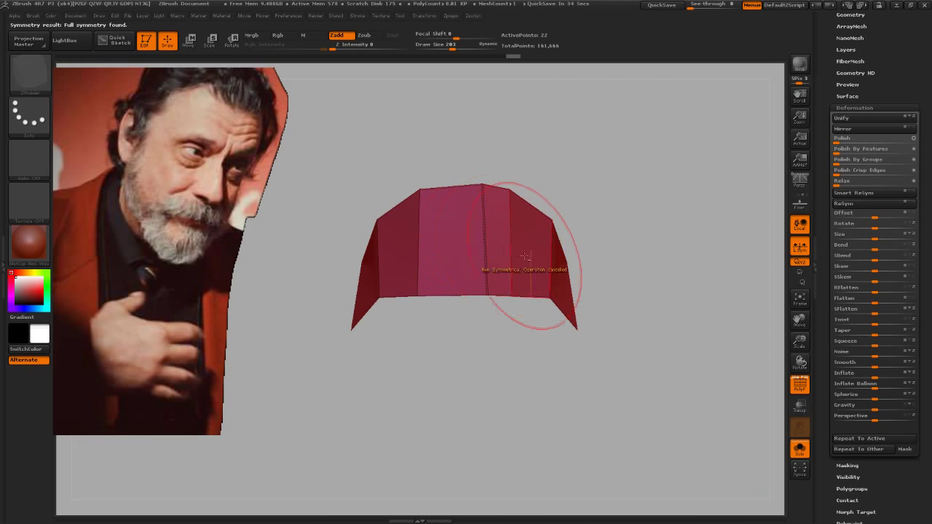
pyautogui.keyDown('alt'); pyautogui.click(481, 249); pyautogui.keyUp('alt')
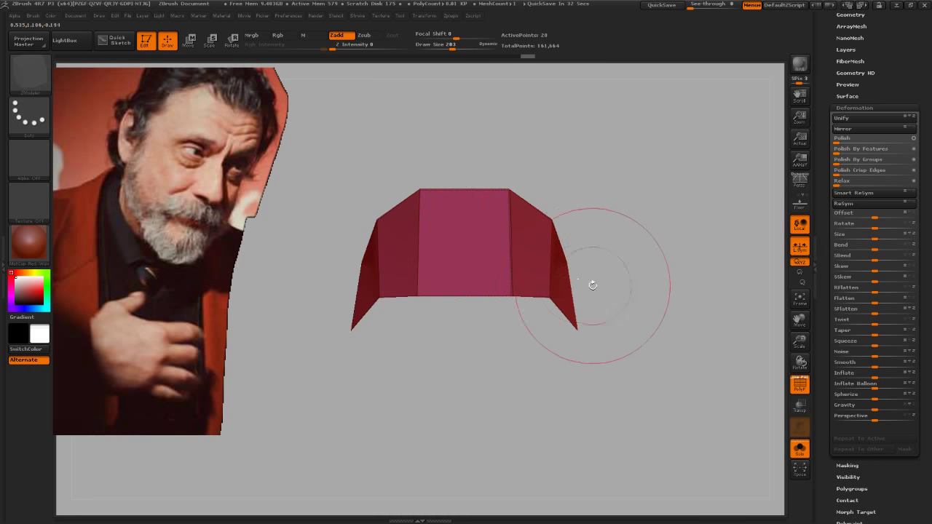
pyautogui.moveTo(593, 284)
pyautogui.mouseDown()
pyautogui.moveTo(634, 298)
pyautogui.moveTo(638, 318)
pyautogui.moveTo(612, 309)
pyautogui.mouseUp()
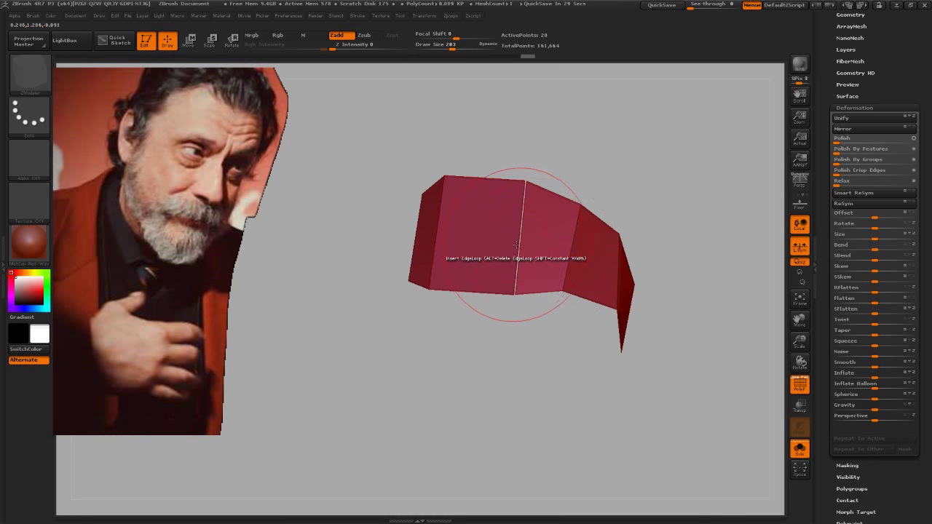
pyautogui.press('space')
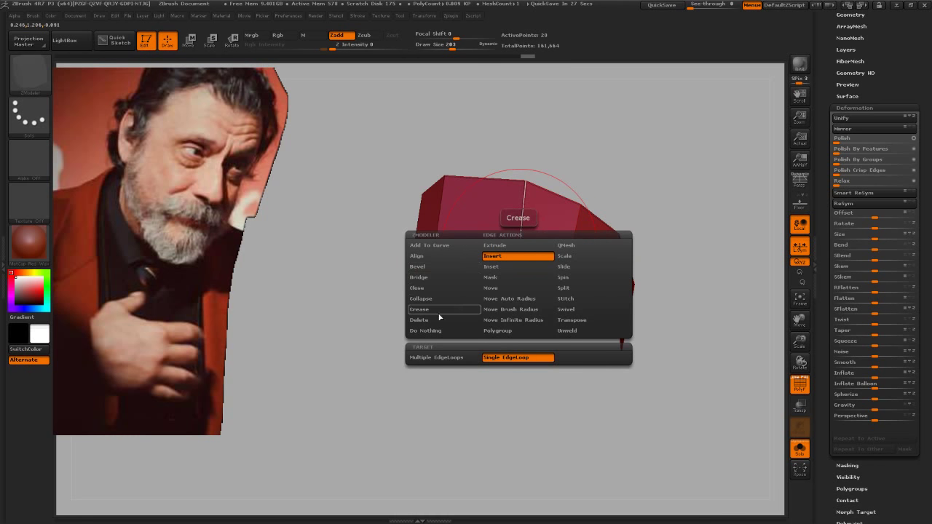
pyautogui.click(437, 309)
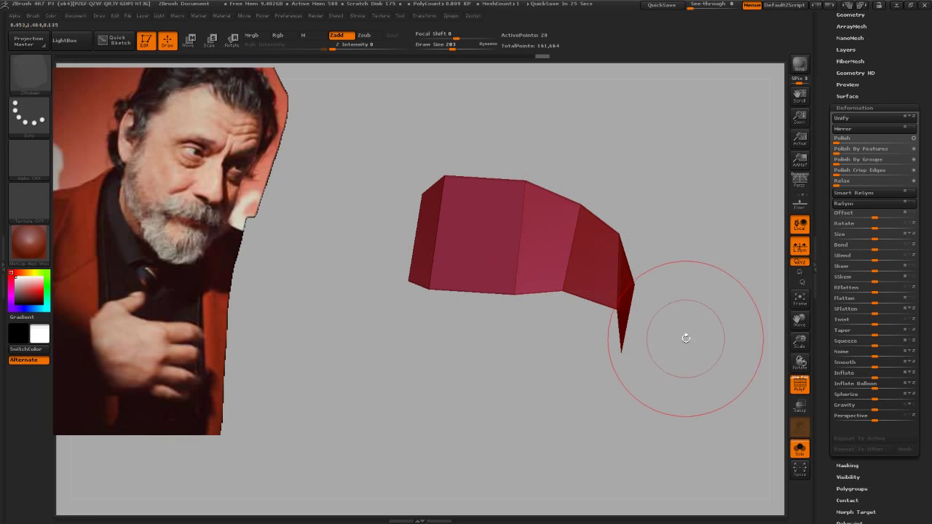
# Step: Switch back to sculpting and select the Move brush
pyautogui.press('b')
pyautogui.press('s')
pyautogui.press('t')
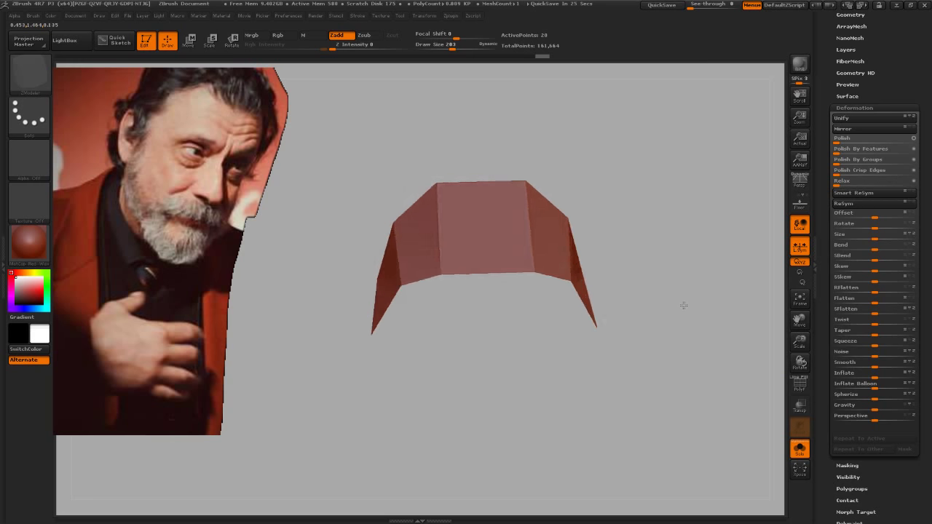
pyautogui.moveTo(680, 229)
pyautogui.mouseDown()
pyautogui.moveTo(595, 250)
pyautogui.moveTo(686, 385)
pyautogui.moveTo(587, 270)
pyautogui.mouseUp()
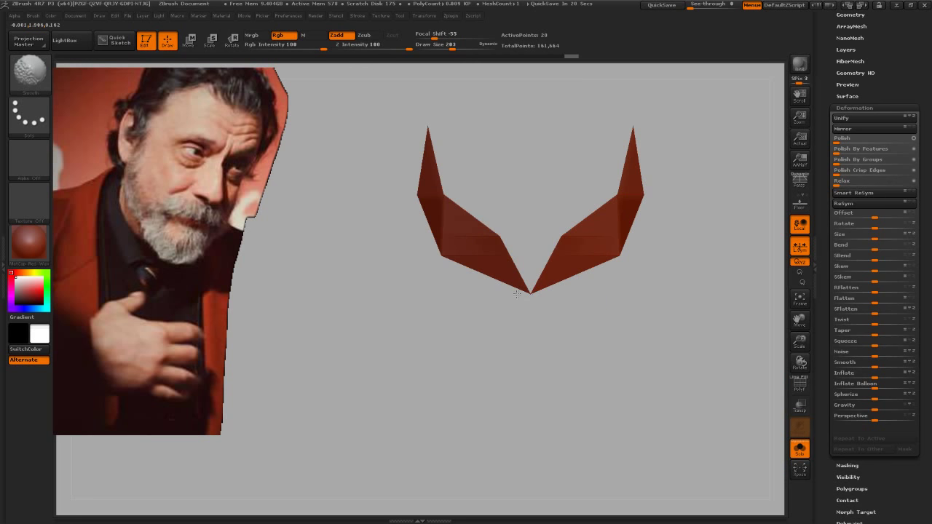
pyautogui.press('b')
pyautogui.press('m')
pyautogui.press('v')
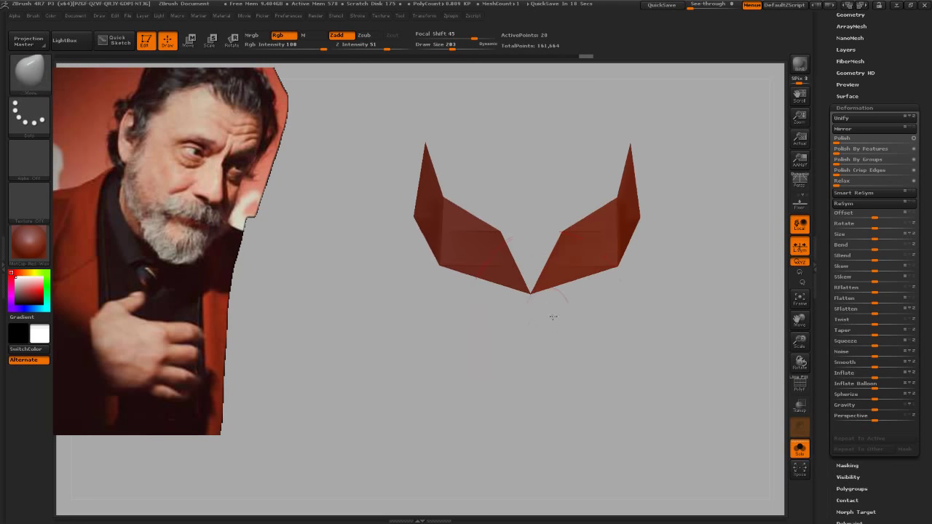
# Step: Shrink the Move brush to a tiny draw size to shape the collar's bottom tips
pyautogui.press('s')
pyautogui.moveTo(536, 294); pyautogui.dragTo(601, 364)
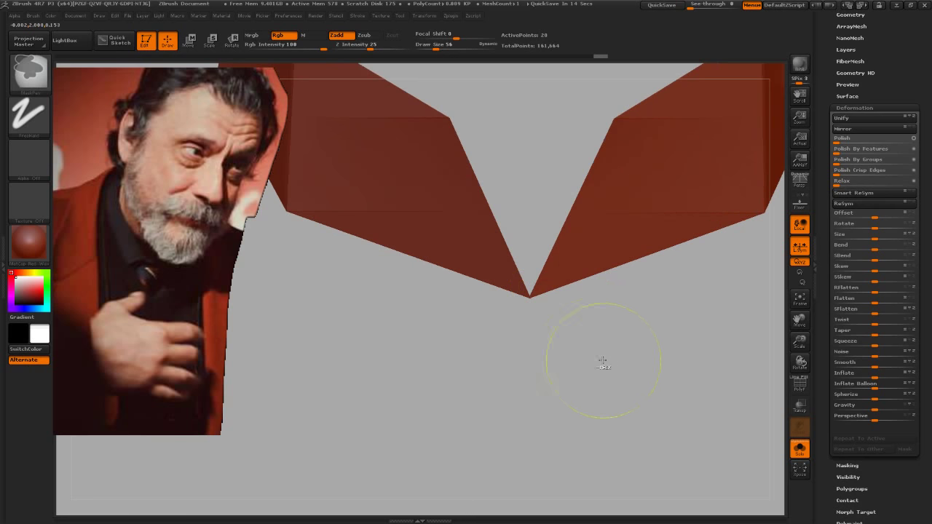
pyautogui.moveTo(554, 316)
pyautogui.keyDown('alt'); pyautogui.mouseDown()
pyautogui.moveTo(679, 438)
pyautogui.moveTo(576, 339)
pyautogui.mouseUp(); pyautogui.keyUp('alt')
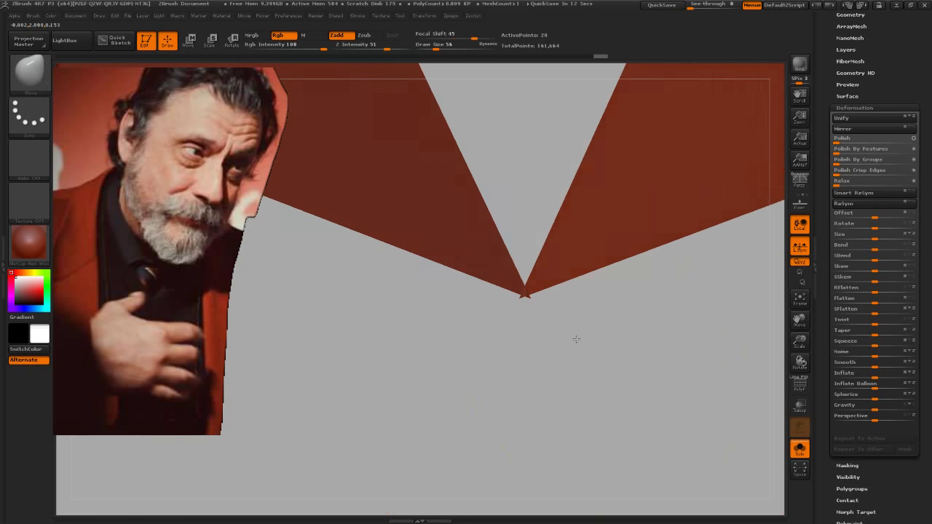
pyautogui.press('s')
pyautogui.moveTo(522, 293)
pyautogui.mouseDown()
pyautogui.moveTo(503, 296)
pyautogui.moveTo(511, 298)
pyautogui.mouseUp()
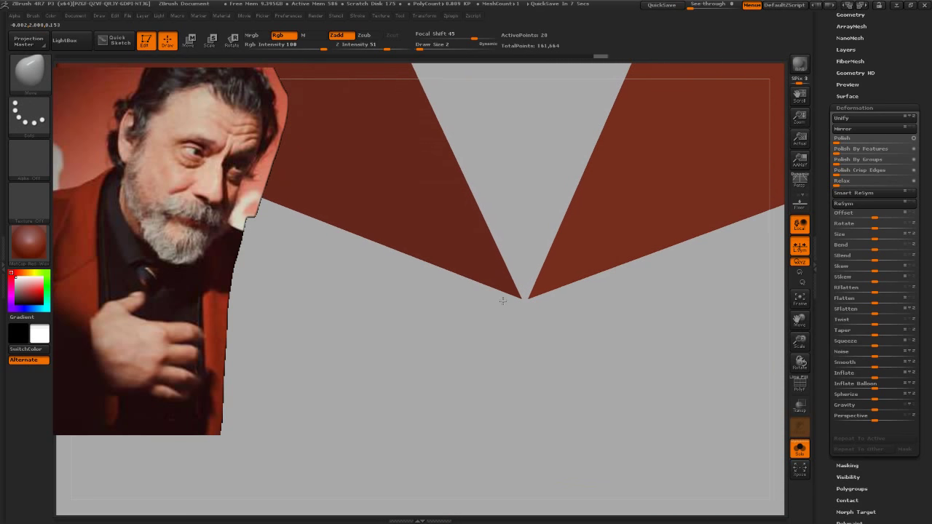
pyautogui.keyDown('ctrl'); pyautogui.moveTo(524, 299); pyautogui.dragTo(551, 339, button='right'); pyautogui.keyUp('ctrl')
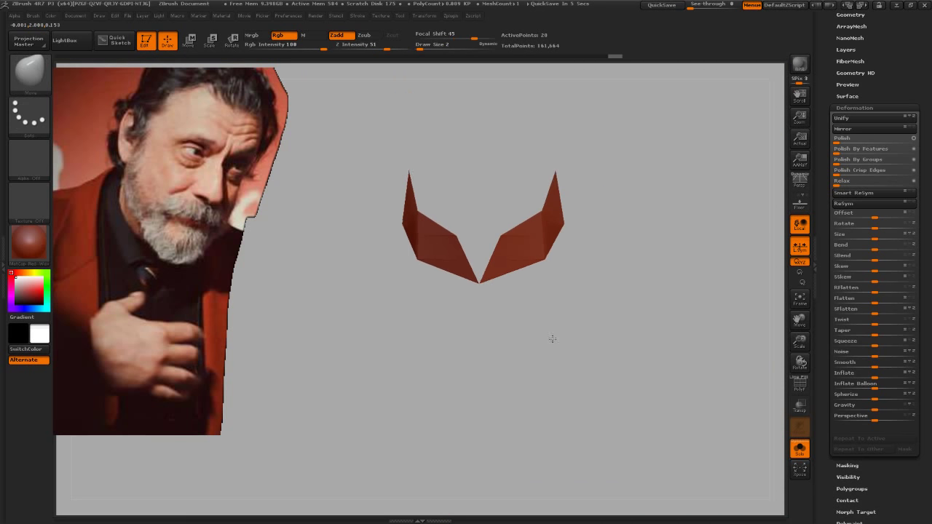
pyautogui.click(799, 450)
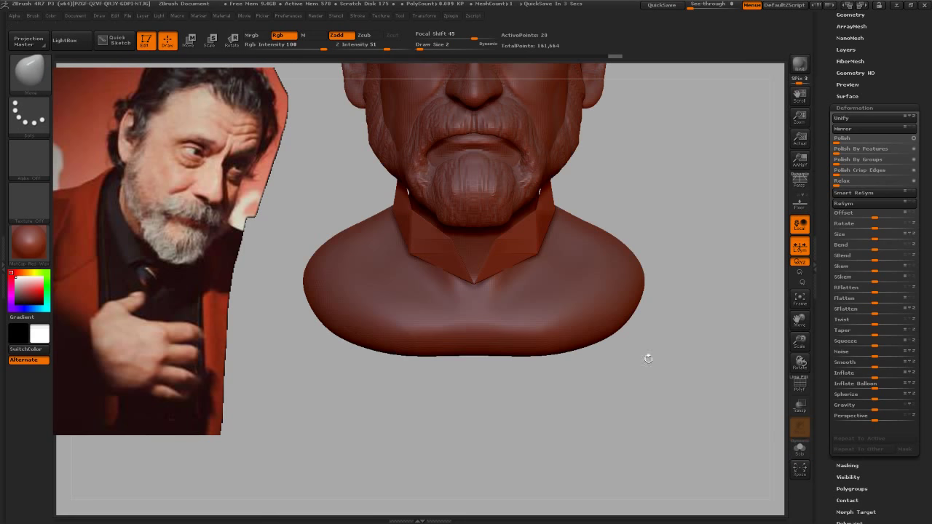
pyautogui.moveTo(645, 357)
pyautogui.mouseDown()
pyautogui.moveTo(699, 367)
pyautogui.moveTo(630, 328)
pyautogui.moveTo(626, 342)
pyautogui.moveTo(648, 357)
pyautogui.moveTo(636, 354)
pyautogui.moveTo(699, 369)
pyautogui.moveTo(642, 365)
pyautogui.moveTo(626, 351)
pyautogui.moveTo(661, 361)
pyautogui.moveTo(648, 362)
pyautogui.mouseUp()
pyautogui.moveTo(648, 415)
pyautogui.mouseDown()
pyautogui.moveTo(704, 416)
pyautogui.moveTo(574, 340)
pyautogui.mouseUp()
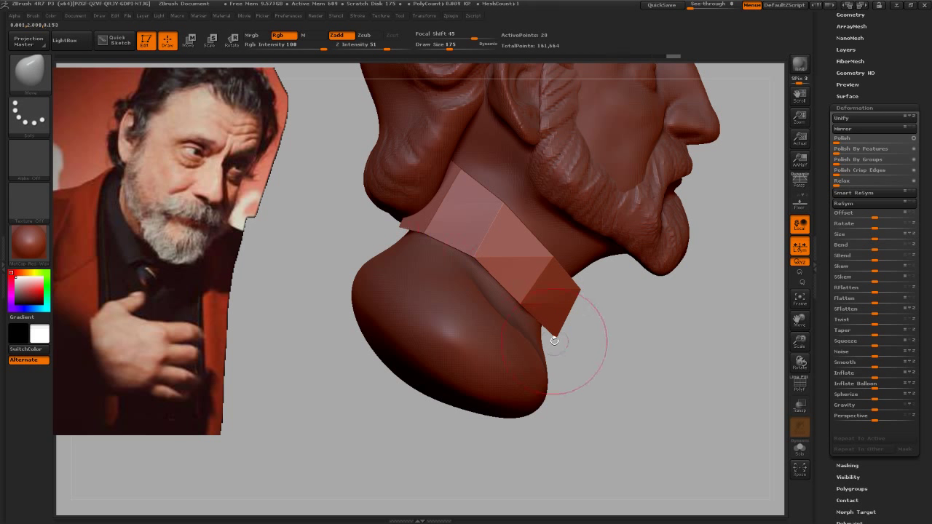
pyautogui.moveTo(553, 355)
pyautogui.mouseDown()
pyautogui.moveTo(655, 343)
pyautogui.moveTo(632, 386)
pyautogui.moveTo(624, 354)
pyautogui.moveTo(657, 385)
pyautogui.moveTo(643, 371)
pyautogui.moveTo(656, 321)
pyautogui.moveTo(593, 332)
pyautogui.moveTo(437, 277)
pyautogui.mouseUp()
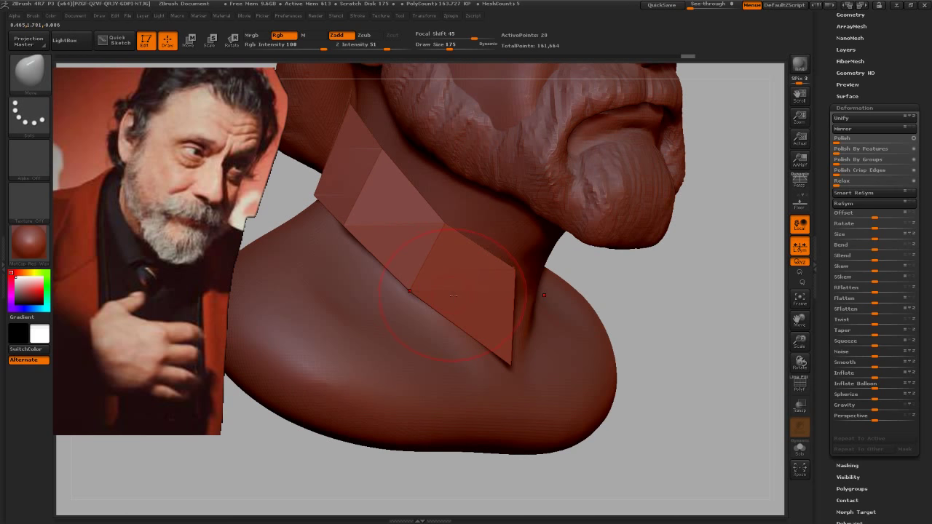
# Step: Insert an edge loop along the collar flap with ZModeler
pyautogui.press('b')
pyautogui.press('z')
pyautogui.press('m')
pyautogui.press('space')
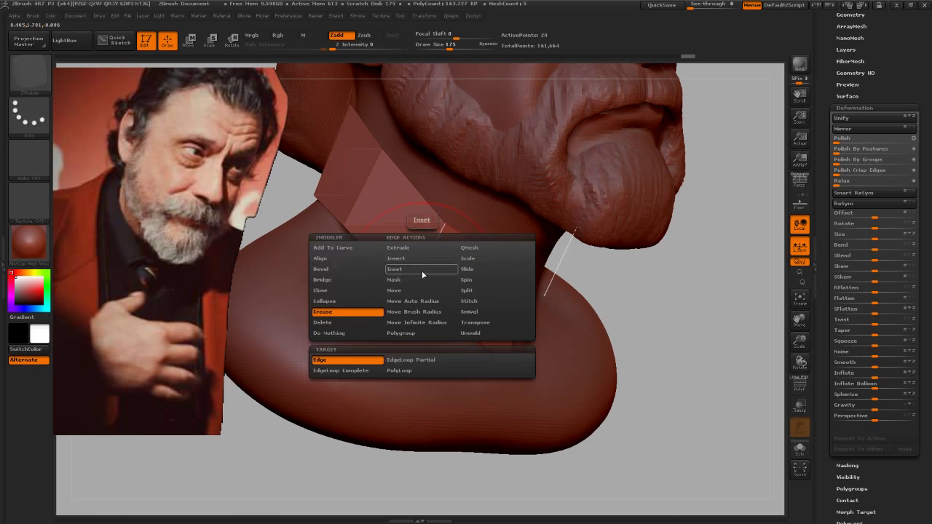
pyautogui.click(405, 265)
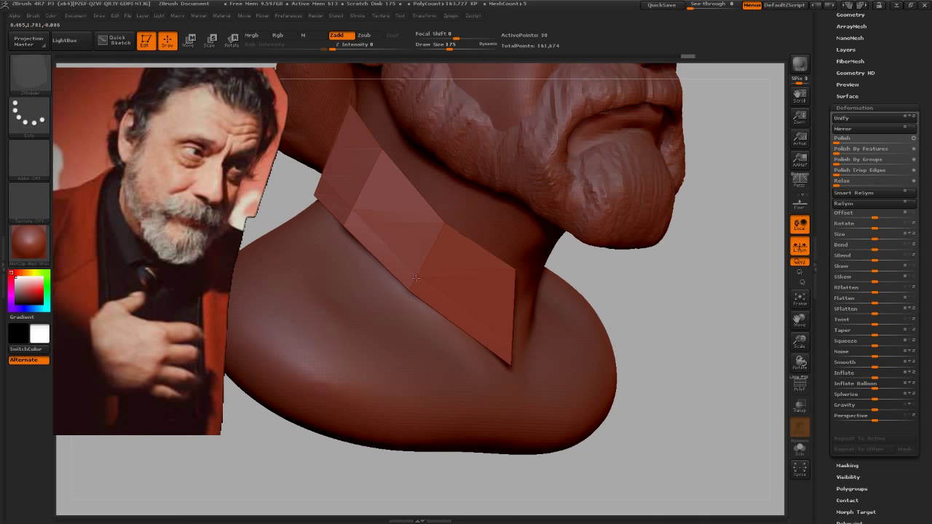
# Step: Give the collar's outer rim its own polygroup using Polygroup > Polyloop
pyautogui.press('space')
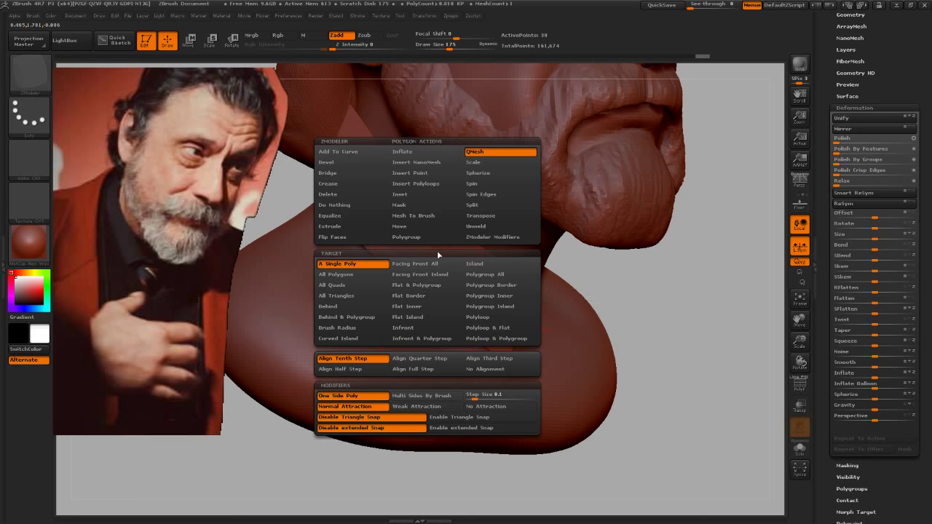
pyautogui.click(427, 239)
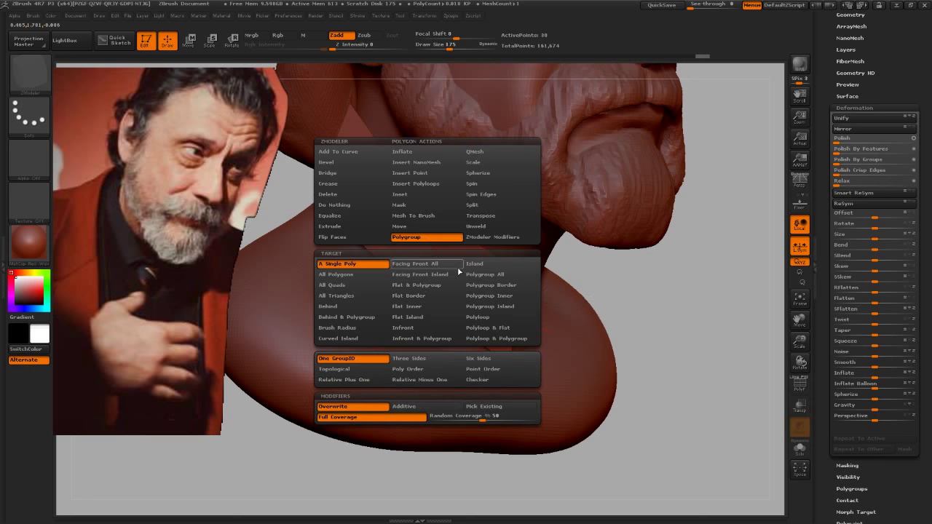
pyautogui.click(494, 317)
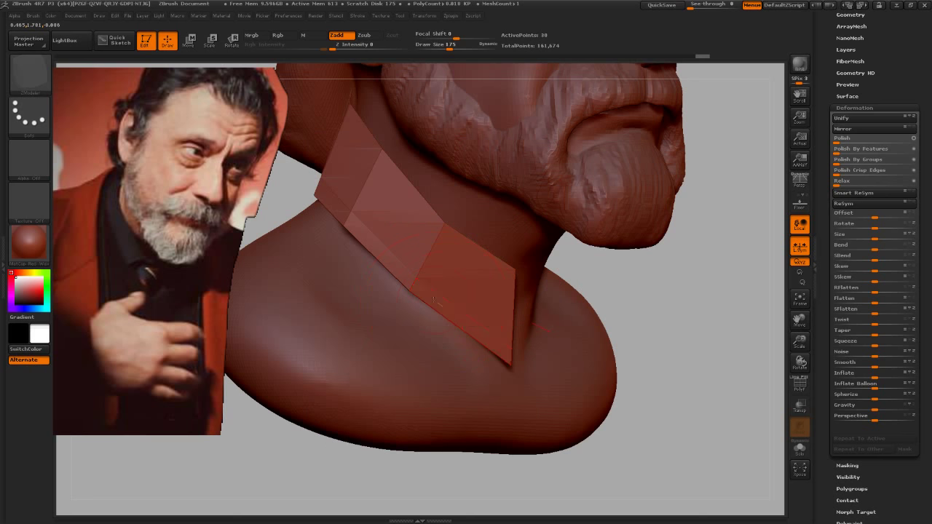
pyautogui.click(447, 343)
pyautogui.moveTo(645, 406)
pyautogui.mouseDown()
pyautogui.moveTo(639, 412)
pyautogui.moveTo(460, 318)
pyautogui.mouseUp()
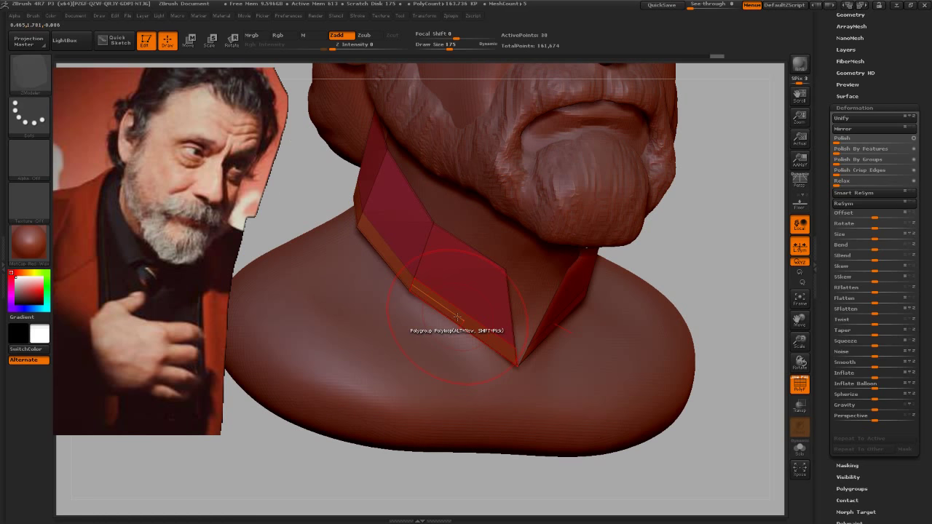
# Step: Mask all but the collar rim and pull the rim outward into wide flaps with Transpose Move
pyautogui.press('w')
pyautogui.keyDown('ctrl'); pyautogui.moveTo(410, 291); pyautogui.dragTo(407, 293); pyautogui.keyUp('ctrl')
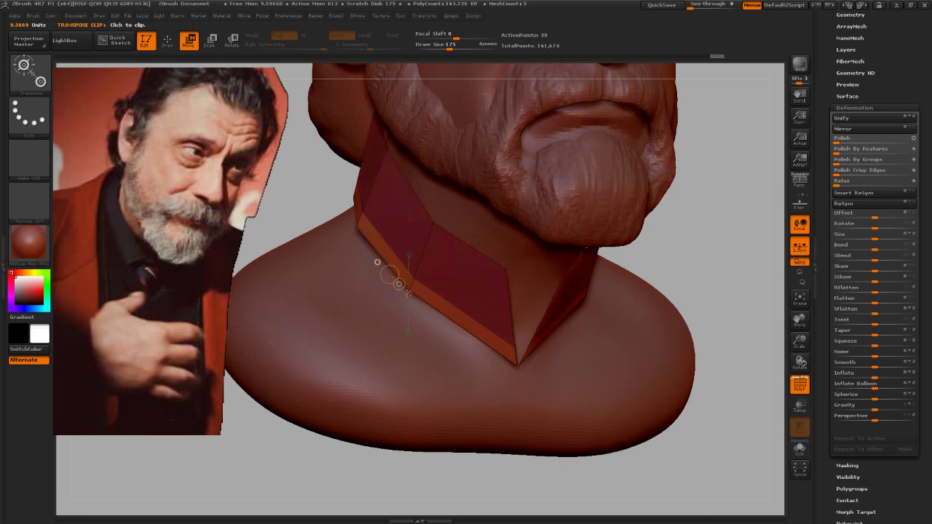
pyautogui.keyDown('shift'); pyautogui.moveTo(539, 453); pyautogui.dragTo(541, 458); pyautogui.keyUp('shift')
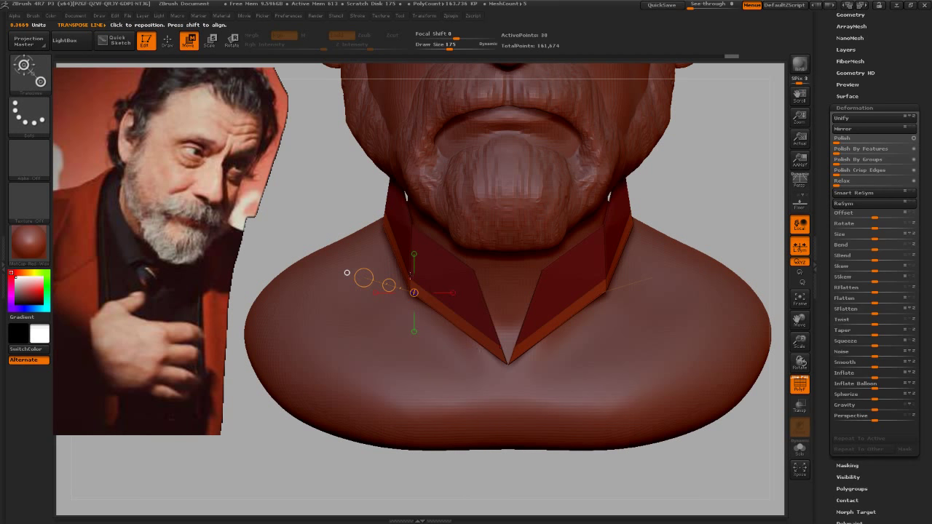
pyautogui.moveTo(409, 277); pyautogui.dragTo(291, 286)
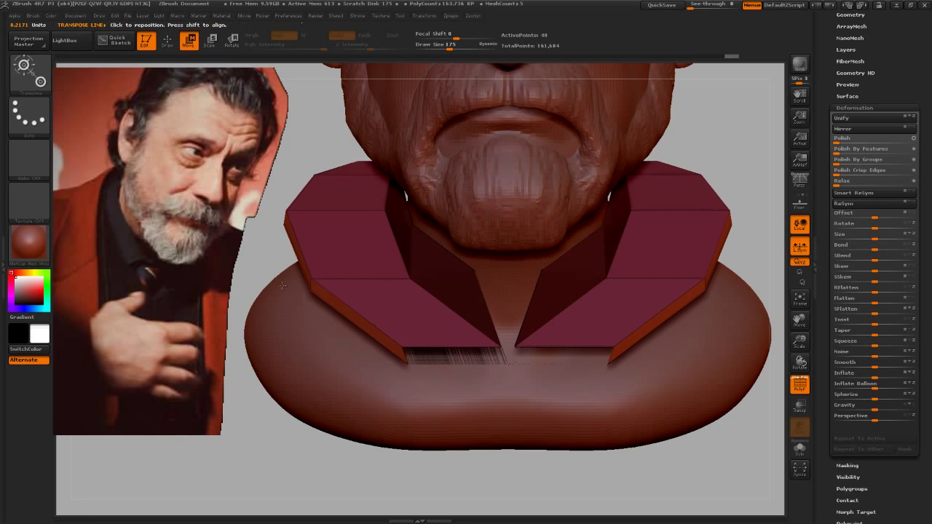
# Step: Solo the collar and move the flaps and their tips down and outward
pyautogui.moveTo(294, 161); pyautogui.dragTo(754, 458)
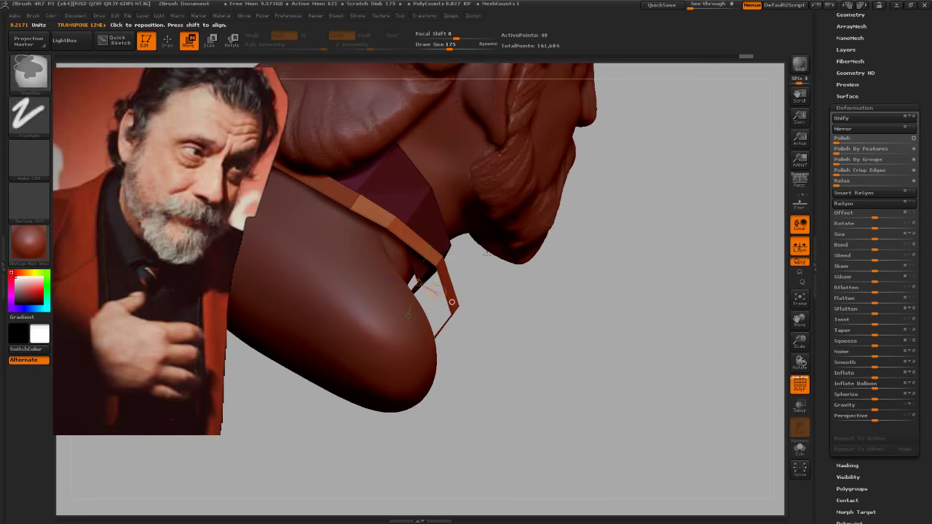
pyautogui.click(800, 450)
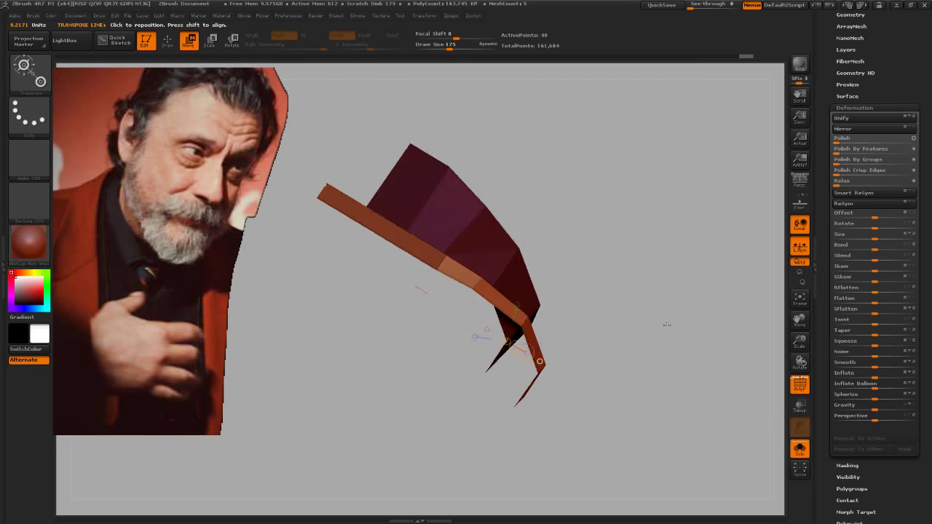
pyautogui.moveTo(678, 313); pyautogui.dragTo(625, 332)
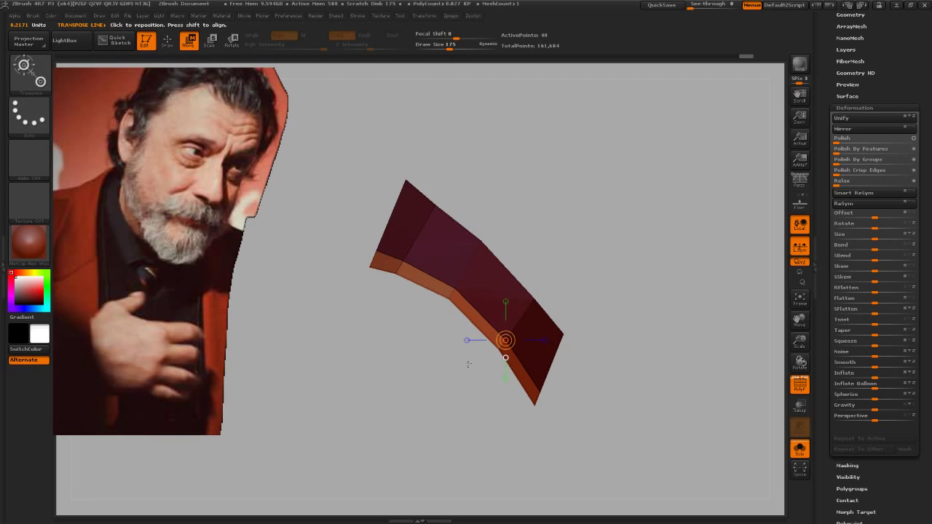
pyautogui.moveTo(466, 342); pyautogui.dragTo(460, 342)
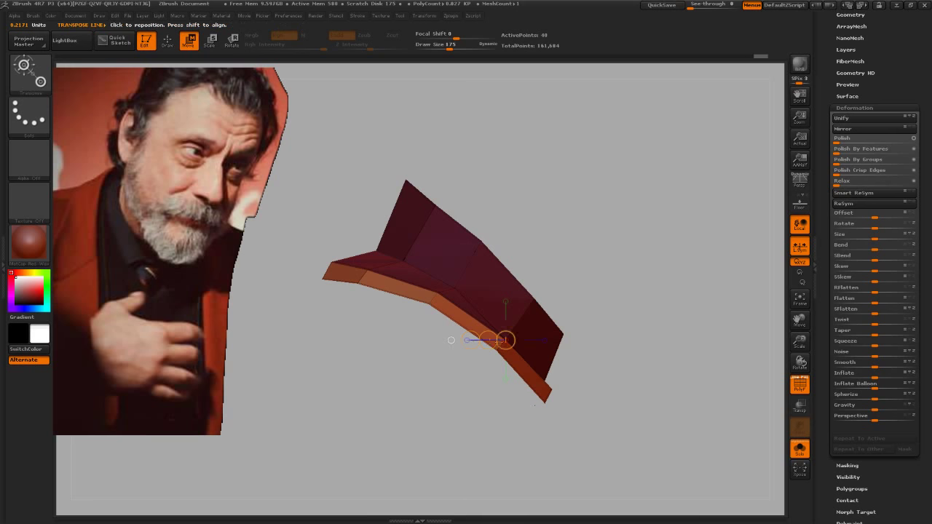
pyautogui.moveTo(487, 340); pyautogui.dragTo(485, 353)
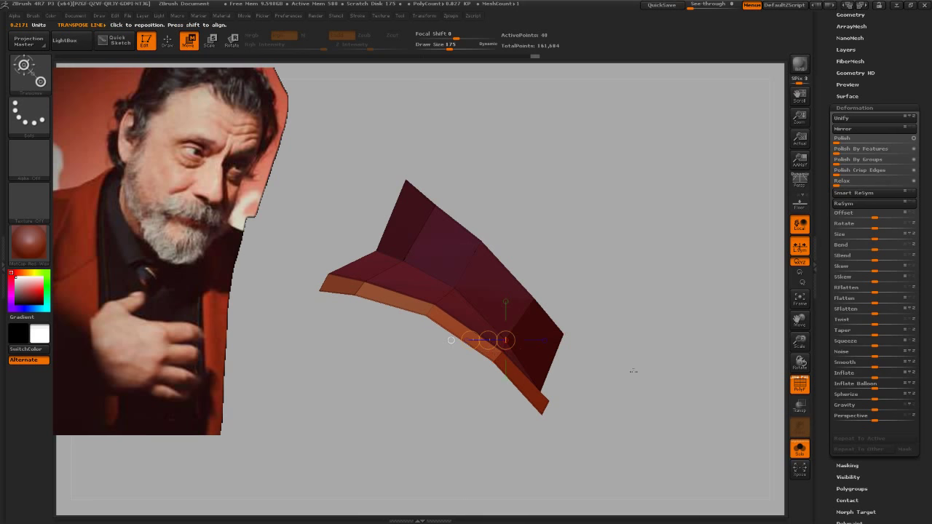
pyautogui.moveTo(634, 372)
pyautogui.mouseDown()
pyautogui.moveTo(637, 411)
pyautogui.moveTo(608, 380)
pyautogui.moveTo(655, 357)
pyautogui.moveTo(690, 393)
pyautogui.moveTo(639, 323)
pyautogui.moveTo(644, 383)
pyautogui.mouseUp()
# Step: Turn Solo off and pull the collar's left corner downward with the Move brush
pyautogui.press('b')
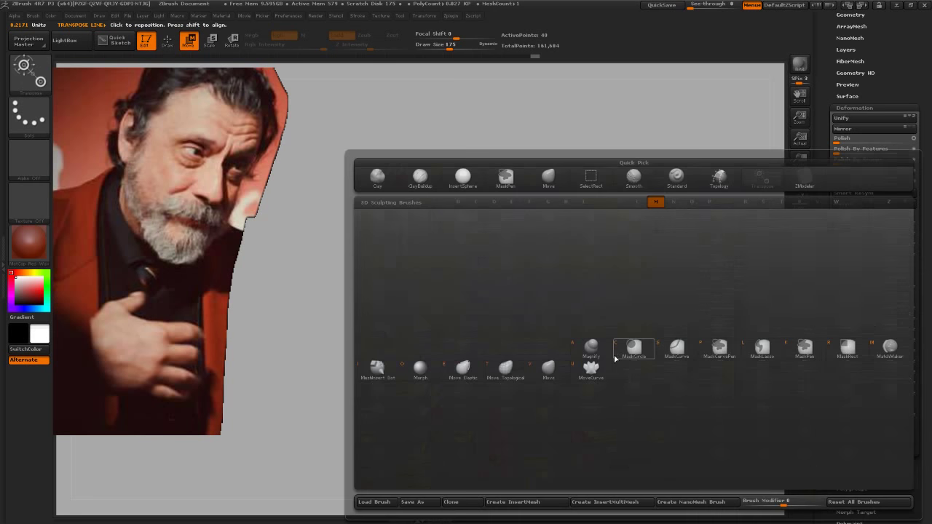
pyautogui.press('m')
pyautogui.press('v')
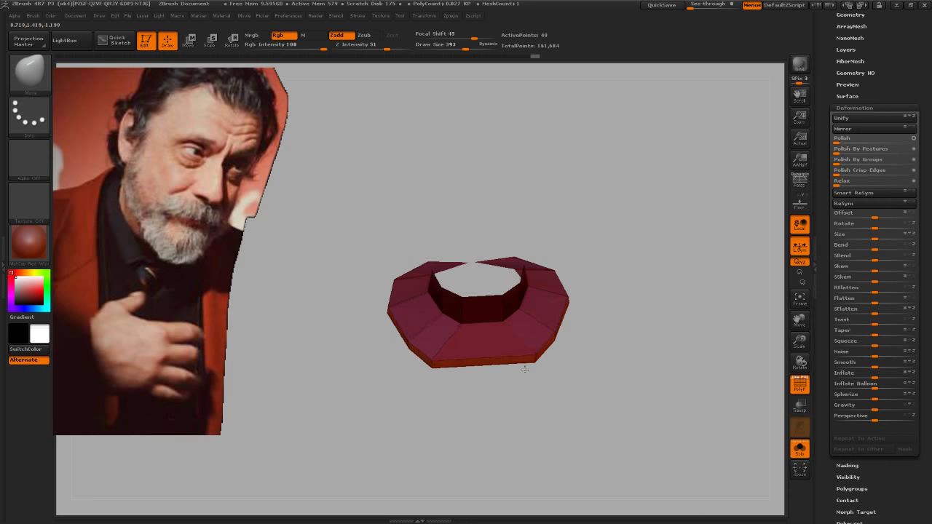
pyautogui.moveTo(490, 378)
pyautogui.mouseDown()
pyautogui.moveTo(578, 425)
pyautogui.moveTo(573, 379)
pyautogui.moveTo(619, 410)
pyautogui.moveTo(624, 370)
pyautogui.moveTo(745, 447)
pyautogui.mouseUp()
pyautogui.click(799, 453)
pyautogui.moveTo(707, 308)
pyautogui.mouseDown()
pyautogui.moveTo(562, 364)
pyautogui.moveTo(463, 273)
pyautogui.moveTo(393, 267)
pyautogui.mouseUp()
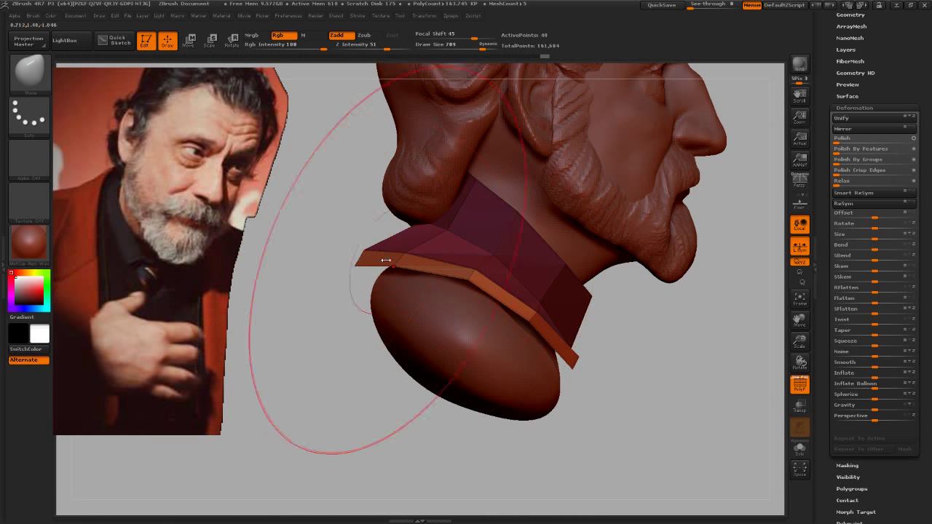
pyautogui.moveTo(356, 273); pyautogui.dragTo(356, 292)
# Step: Reduce the Move brush to 404 and pull both collar corners down symmetrically
pyautogui.press('s')
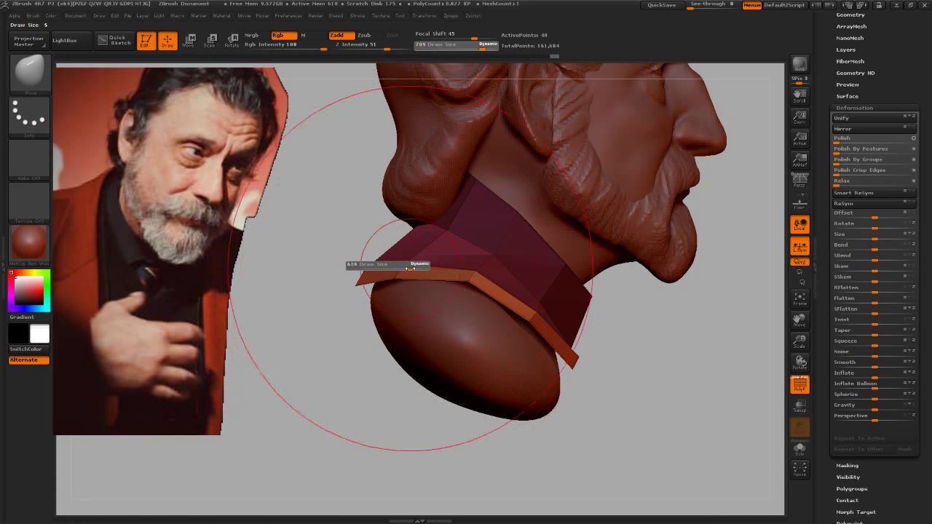
pyautogui.moveTo(393, 260)
pyautogui.mouseDown()
pyautogui.moveTo(368, 260)
pyautogui.moveTo(382, 287)
pyautogui.moveTo(429, 298)
pyautogui.mouseUp()
pyautogui.keyDown('shift'); pyautogui.moveTo(691, 401); pyautogui.dragTo(579, 384); pyautogui.keyUp('shift')
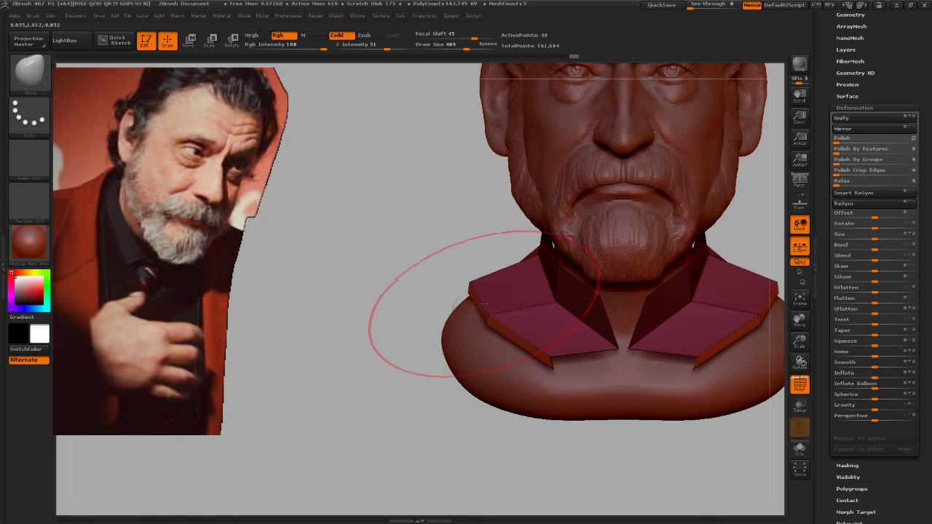
pyautogui.moveTo(470, 291); pyautogui.dragTo(463, 321)
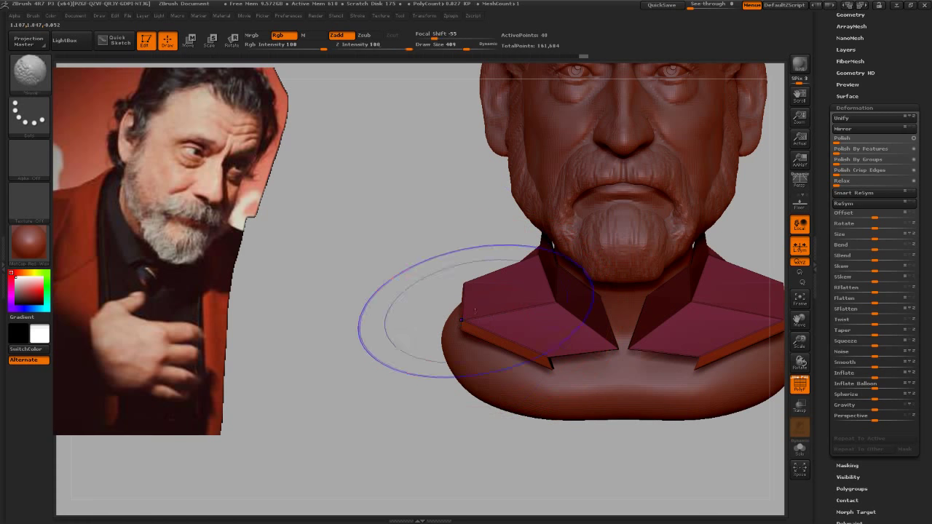
pyautogui.moveTo(427, 260)
pyautogui.mouseDown()
pyautogui.moveTo(394, 108)
pyautogui.moveTo(443, 288)
pyautogui.moveTo(666, 332)
pyautogui.mouseUp()
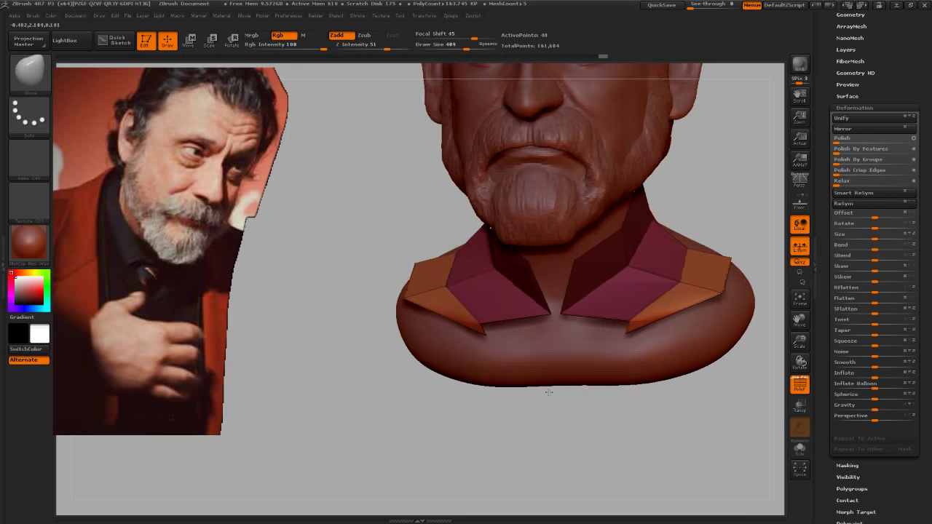
# Step: Set the Move brush to 186 and pull the flaps' lower edges down and inward
pyautogui.press('b')
pyautogui.press('m')
pyautogui.press('v')
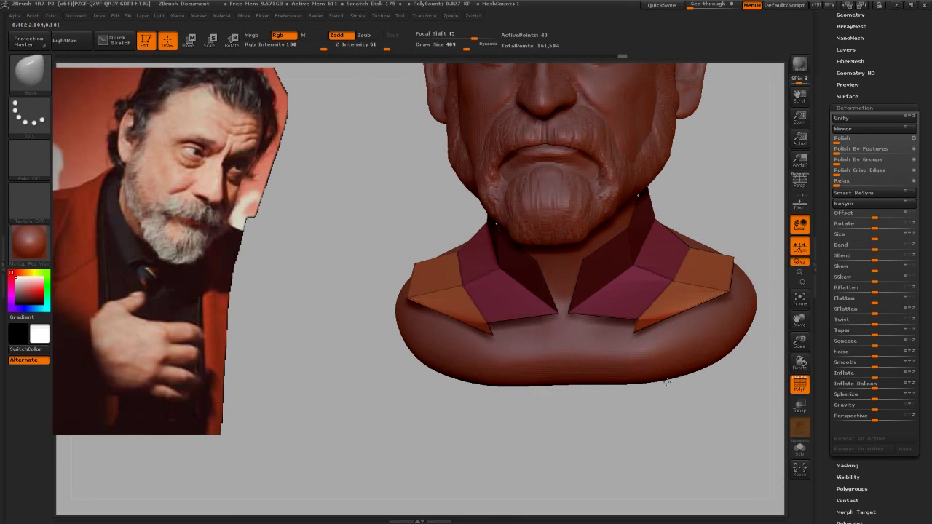
pyautogui.moveTo(655, 437)
pyautogui.mouseDown()
pyautogui.moveTo(589, 364)
pyautogui.moveTo(551, 291)
pyautogui.moveTo(502, 310)
pyautogui.mouseUp()
pyautogui.press('s')
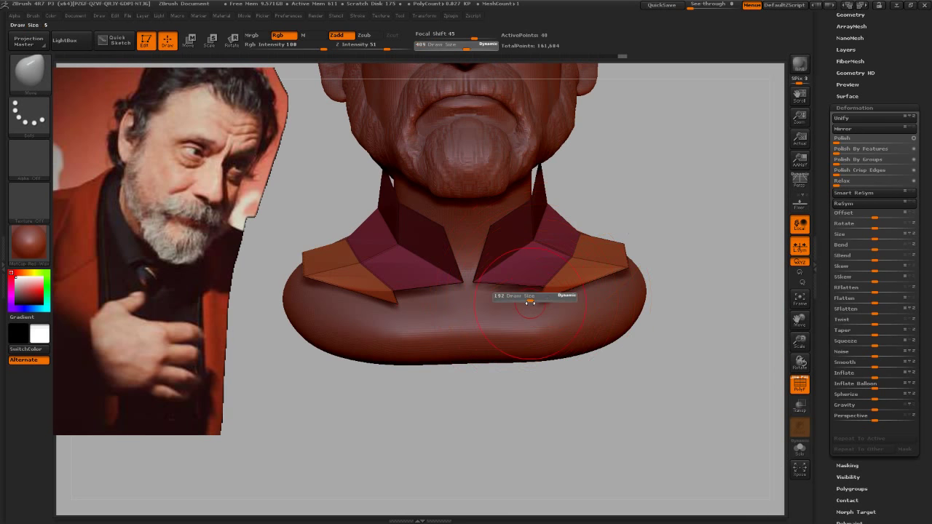
pyautogui.moveTo(553, 295)
pyautogui.mouseDown()
pyautogui.moveTo(577, 311)
pyautogui.moveTo(533, 289)
pyautogui.mouseUp()
pyautogui.moveTo(663, 368)
pyautogui.mouseDown()
pyautogui.moveTo(682, 357)
pyautogui.moveTo(695, 290)
pyautogui.moveTo(553, 283)
pyautogui.mouseUp()
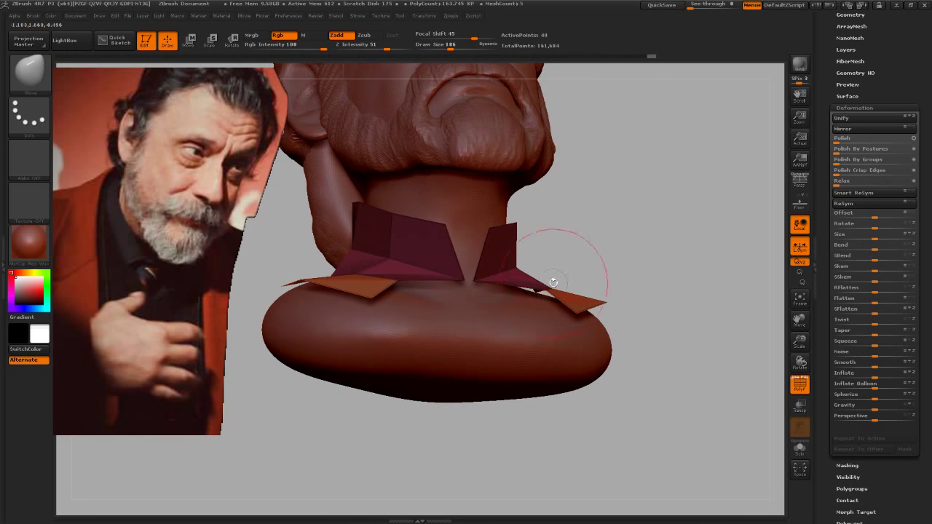
pyautogui.moveTo(655, 306)
pyautogui.mouseDown()
pyautogui.moveTo(647, 424)
pyautogui.moveTo(641, 407)
pyautogui.mouseUp()
pyautogui.moveTo(478, 288); pyautogui.dragTo(482, 333)
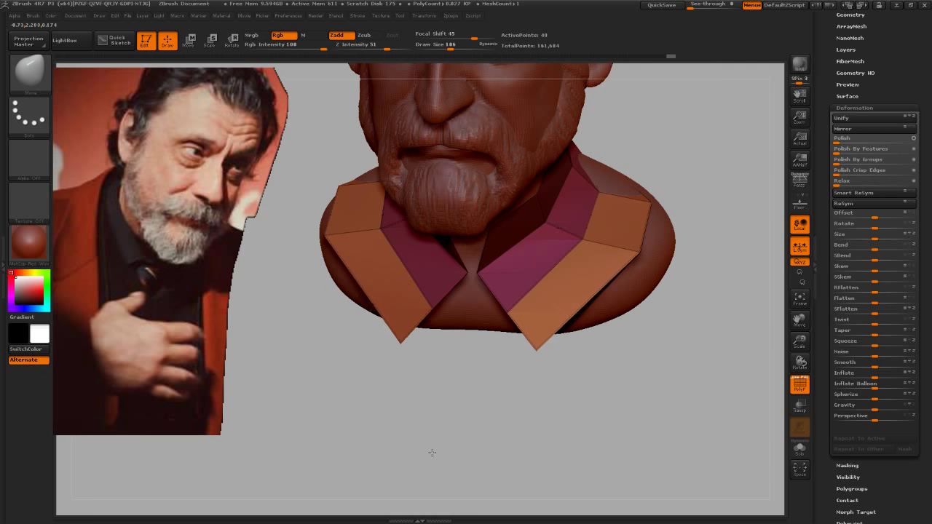
pyautogui.moveTo(430, 452)
pyautogui.mouseDown()
pyautogui.moveTo(605, 371)
pyautogui.moveTo(635, 370)
pyautogui.moveTo(656, 318)
pyautogui.moveTo(639, 380)
pyautogui.moveTo(605, 366)
pyautogui.moveTo(685, 370)
pyautogui.moveTo(733, 340)
pyautogui.moveTo(669, 364)
pyautogui.mouseUp()
# Step: Drag the collar's lower tips down and inward toward the chest centre with the Move brush
pyautogui.press('b')
pyautogui.press('m')
pyautogui.press('t')
pyautogui.press('b')
pyautogui.press('m')
pyautogui.press('v')
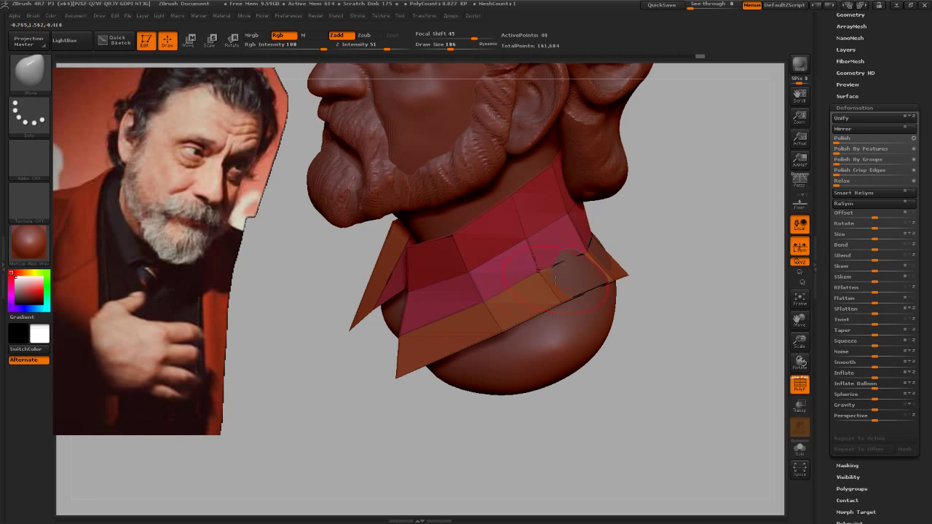
pyautogui.moveTo(641, 342)
pyautogui.mouseDown()
pyautogui.moveTo(656, 343)
pyautogui.moveTo(639, 337)
pyautogui.moveTo(604, 277)
pyautogui.mouseUp()
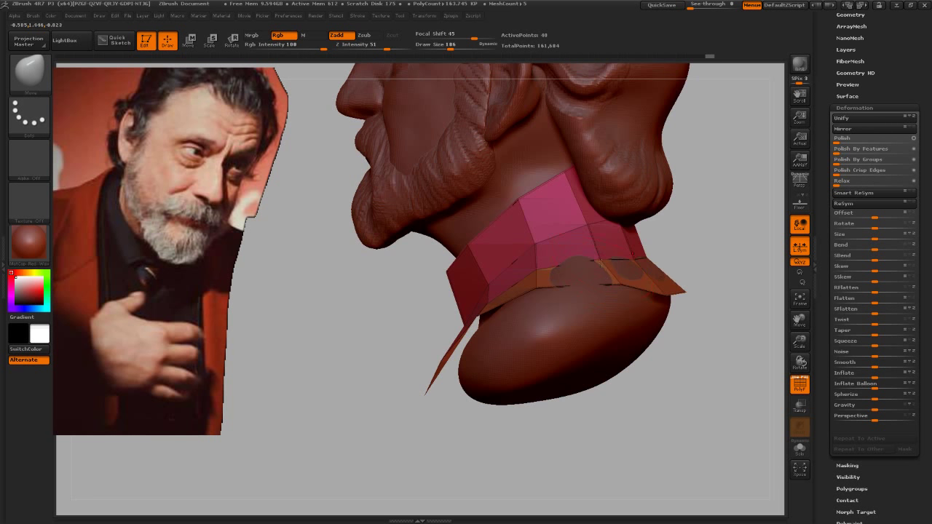
pyautogui.moveTo(709, 227)
pyautogui.mouseDown()
pyautogui.moveTo(718, 332)
pyautogui.moveTo(617, 289)
pyautogui.mouseUp()
pyautogui.moveTo(687, 427)
pyautogui.mouseDown()
pyautogui.moveTo(615, 304)
pyautogui.moveTo(682, 286)
pyautogui.moveTo(655, 272)
pyautogui.moveTo(682, 322)
pyautogui.moveTo(651, 312)
pyautogui.moveTo(574, 374)
pyautogui.moveTo(633, 388)
pyautogui.mouseUp()
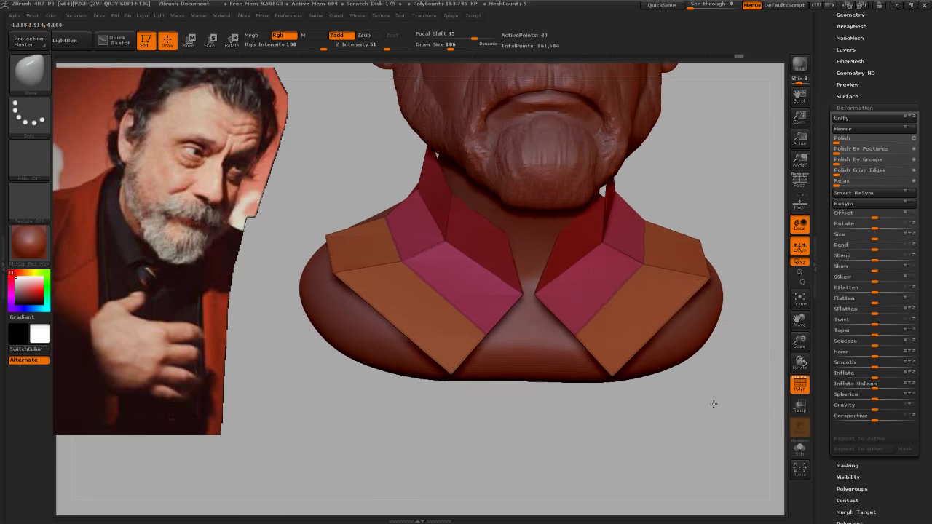
pyautogui.moveTo(560, 351); pyautogui.dragTo(492, 366)
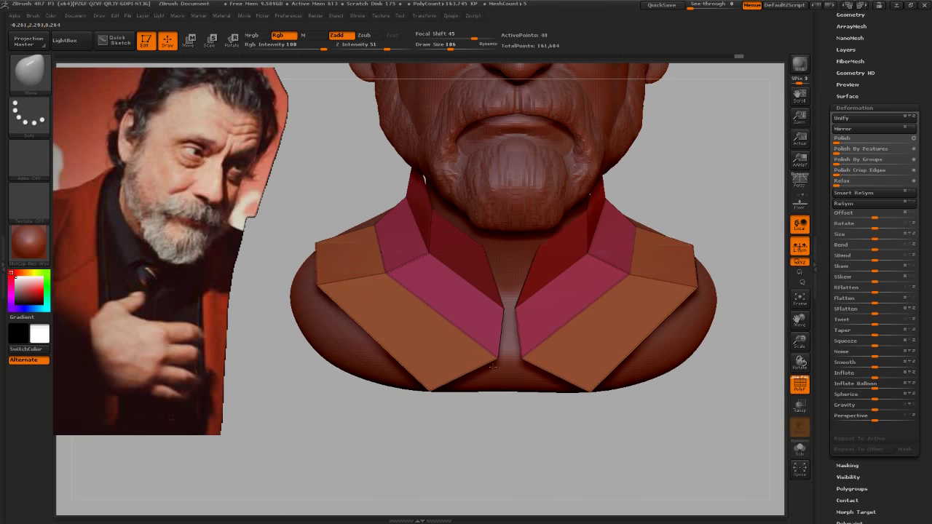
pyautogui.moveTo(591, 392)
pyautogui.mouseDown()
pyautogui.moveTo(461, 423)
pyautogui.moveTo(643, 428)
pyautogui.mouseUp()
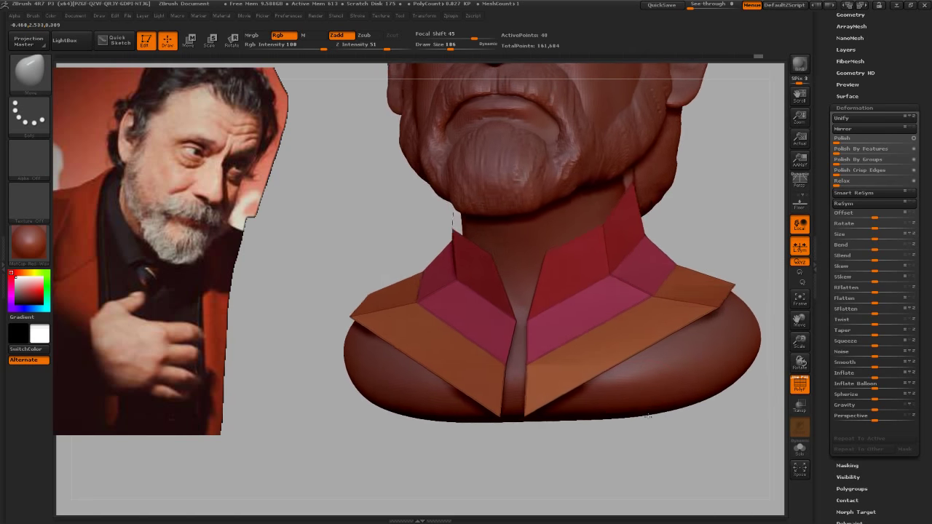
# Step: Select the ZModeler brush and orbit to a lower, more frontal view
pyautogui.press('b')
pyautogui.press('z')
pyautogui.press('m')
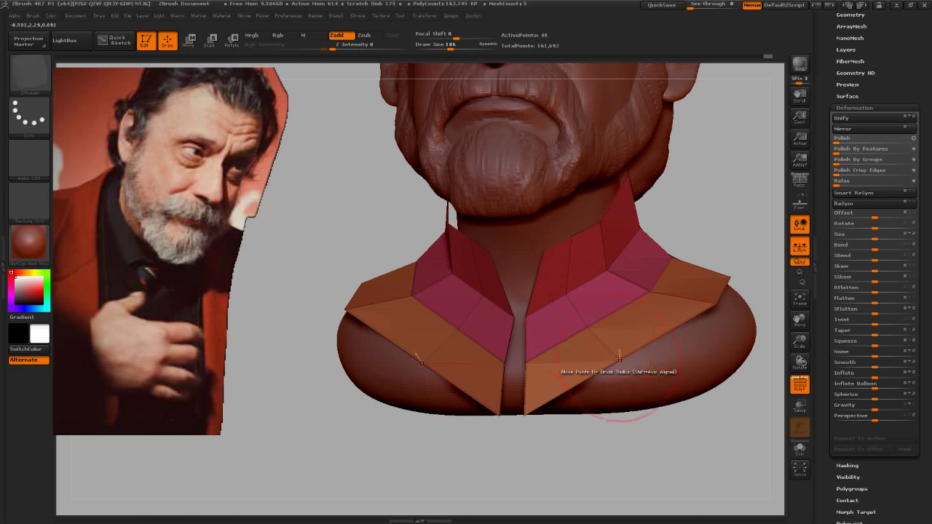
pyautogui.moveTo(659, 437); pyautogui.dragTo(676, 457)
# Step: Set the Move brush to draw size 89 and pull the collar's lower-right corner down and left
pyautogui.press('b')
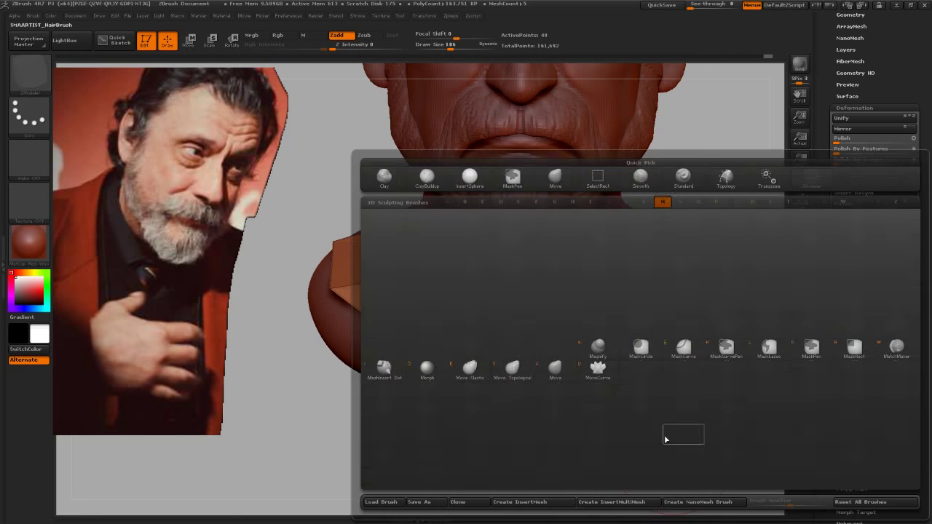
pyautogui.press('v')
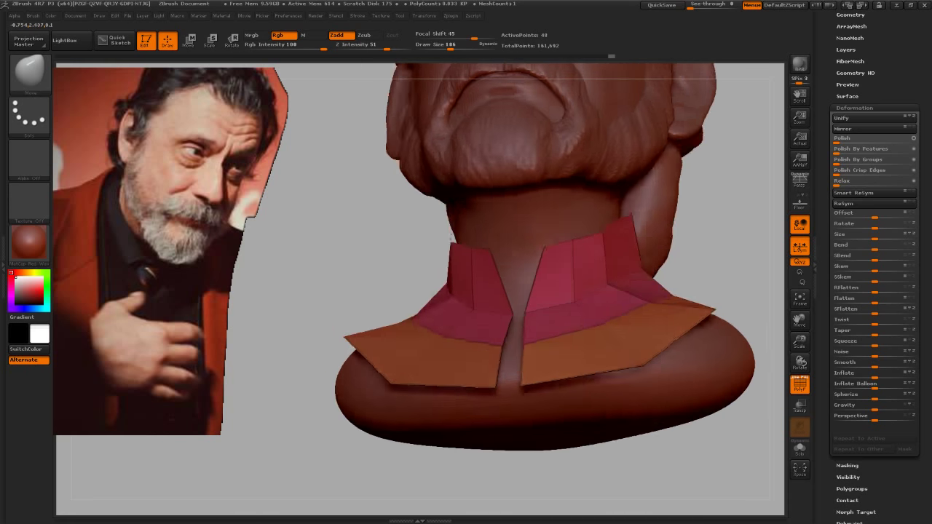
pyautogui.moveTo(646, 414); pyautogui.dragTo(545, 247)
pyautogui.press('s')
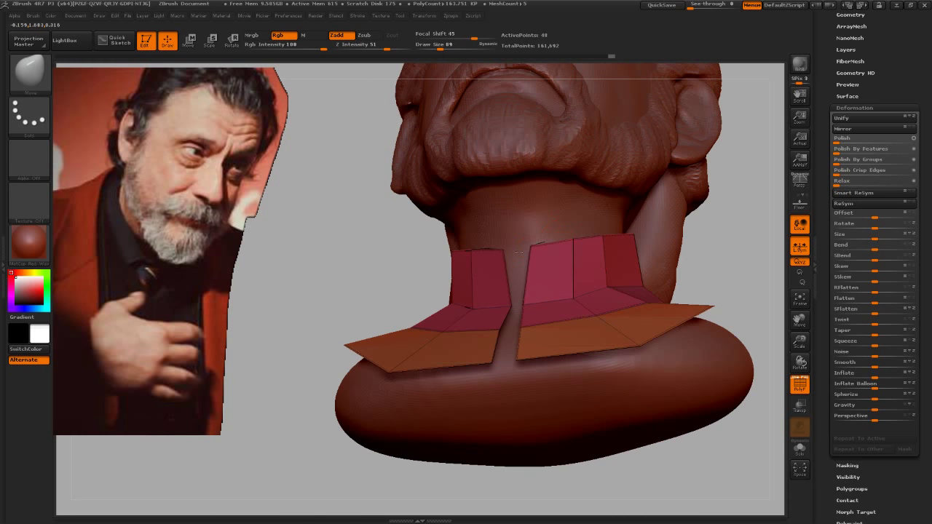
pyautogui.moveTo(717, 293); pyautogui.dragTo(536, 361)
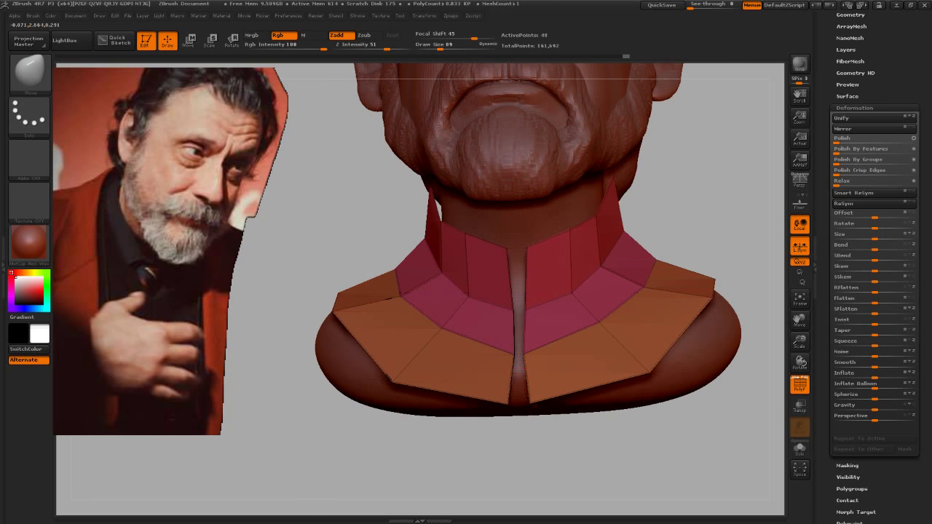
pyautogui.moveTo(685, 447)
pyautogui.mouseDown()
pyautogui.moveTo(665, 436)
pyautogui.moveTo(615, 280)
pyautogui.mouseUp()
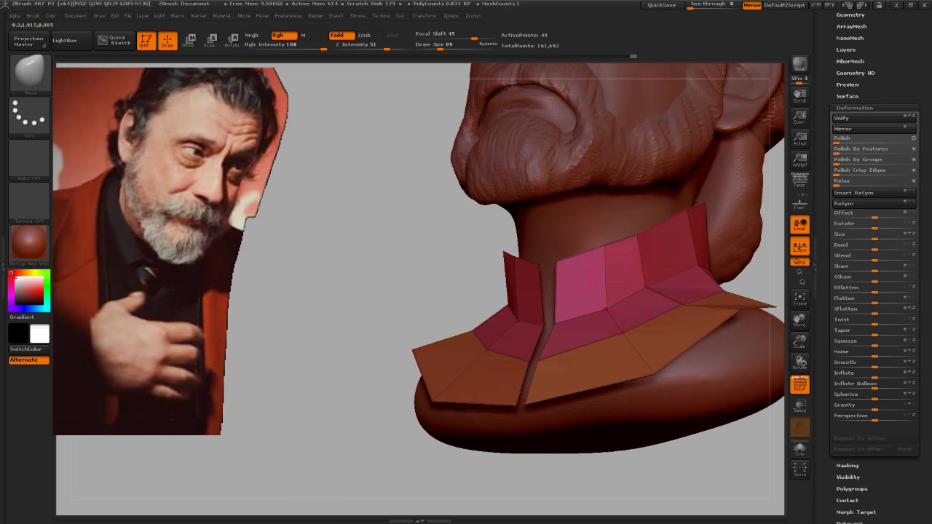
pyautogui.moveTo(711, 480)
pyautogui.mouseDown()
pyautogui.moveTo(697, 443)
pyautogui.moveTo(697, 323)
pyautogui.moveTo(702, 364)
pyautogui.moveTo(710, 357)
pyautogui.moveTo(656, 333)
pyautogui.mouseUp()
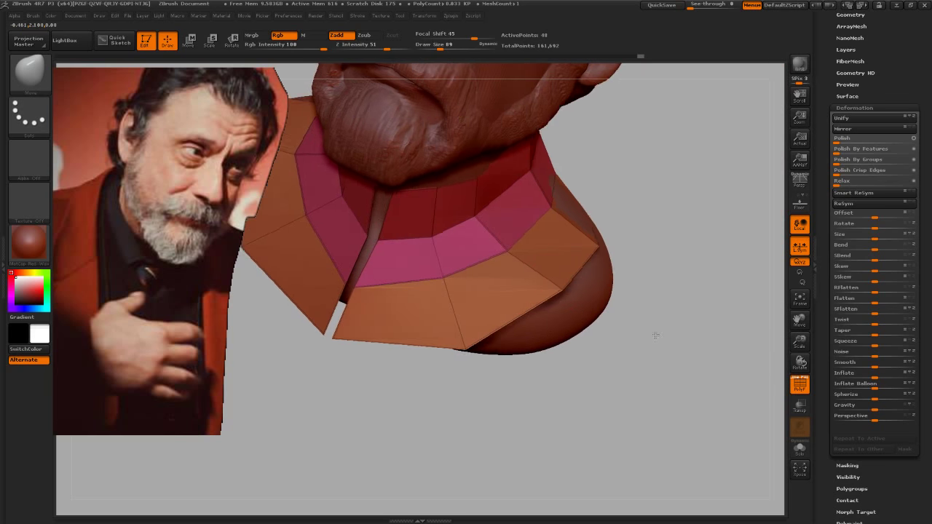
pyautogui.moveTo(561, 289)
pyautogui.mouseDown()
pyautogui.moveTo(540, 315)
pyautogui.moveTo(495, 234)
pyautogui.mouseUp()
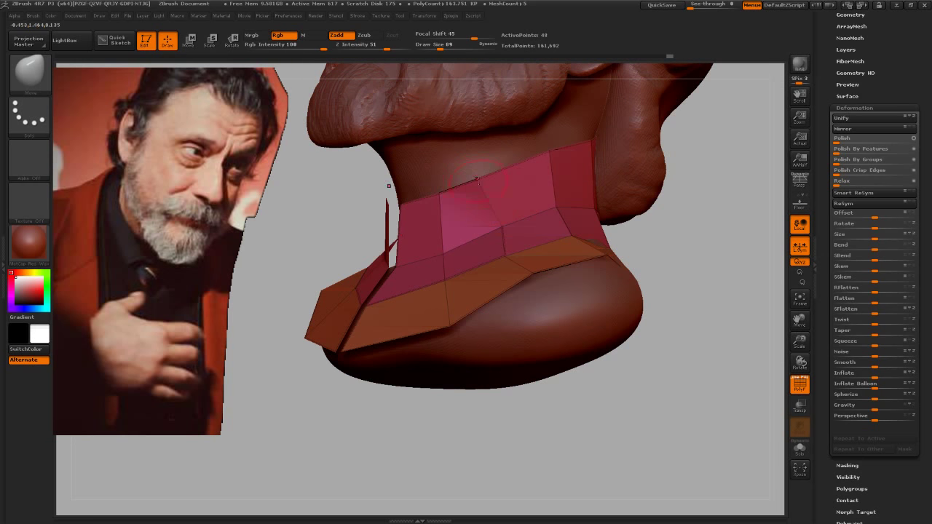
# Step: Orbit around the bust to check the collar from the front, side and behind
pyautogui.moveTo(691, 252)
pyautogui.mouseDown()
pyautogui.moveTo(713, 276)
pyautogui.moveTo(679, 271)
pyautogui.mouseUp()
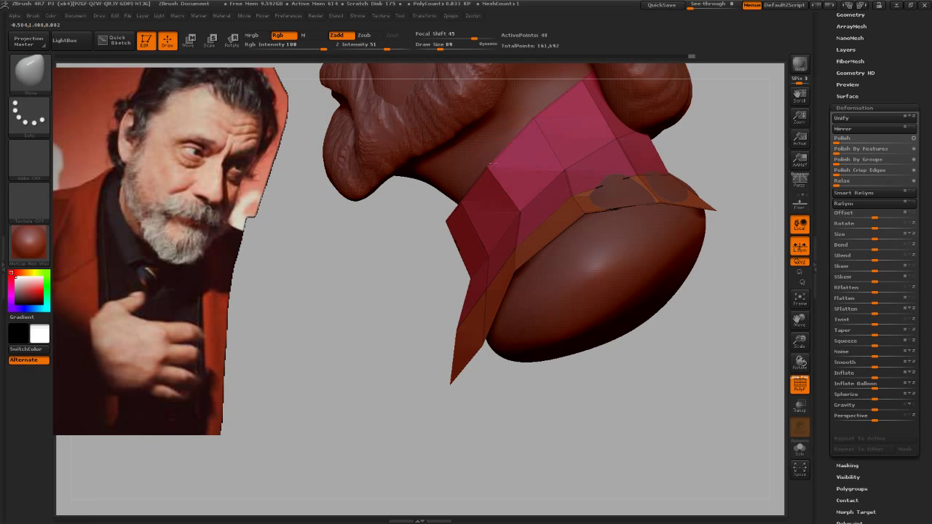
pyautogui.moveTo(401, 307)
pyautogui.mouseDown()
pyautogui.moveTo(589, 365)
pyautogui.moveTo(579, 273)
pyautogui.moveTo(666, 385)
pyautogui.moveTo(561, 337)
pyautogui.mouseUp()
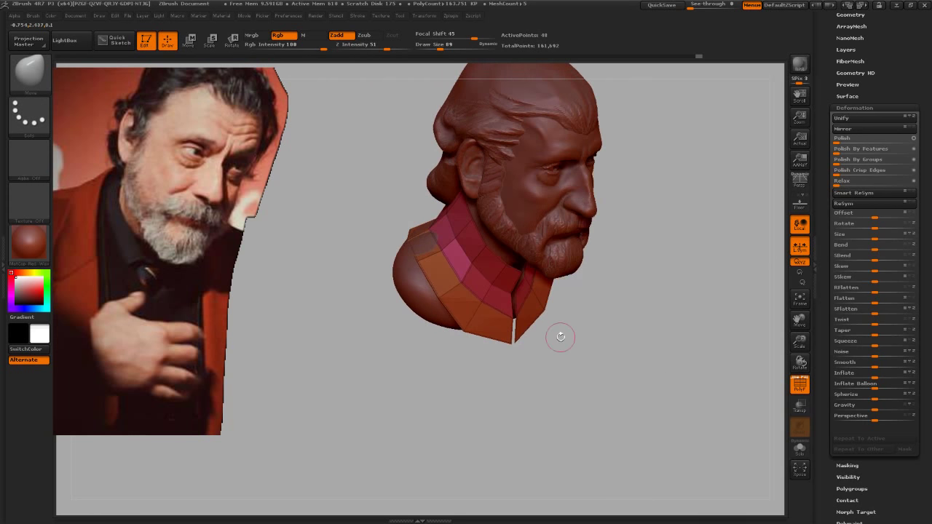
pyautogui.moveTo(582, 381)
pyautogui.mouseDown()
pyautogui.moveTo(551, 349)
pyautogui.moveTo(633, 301)
pyautogui.moveTo(619, 254)
pyautogui.moveTo(585, 284)
pyautogui.moveTo(610, 296)
pyautogui.moveTo(546, 308)
pyautogui.mouseUp()
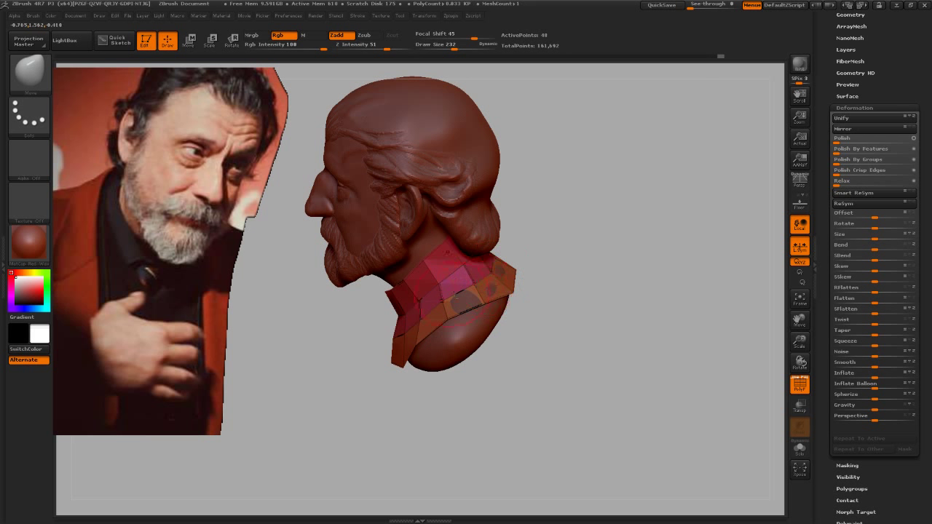
pyautogui.moveTo(533, 333)
pyautogui.mouseDown()
pyautogui.moveTo(542, 338)
pyautogui.moveTo(551, 329)
pyautogui.moveTo(558, 343)
pyautogui.moveTo(549, 323)
pyautogui.moveTo(573, 360)
pyautogui.moveTo(549, 346)
pyautogui.moveTo(586, 332)
pyautogui.moveTo(589, 347)
pyautogui.moveTo(639, 368)
pyautogui.moveTo(636, 356)
pyautogui.moveTo(592, 353)
pyautogui.moveTo(591, 333)
pyautogui.moveTo(635, 361)
pyautogui.mouseUp()
# Step: Reselect the Move brush and zoom in on the chin and collar
pyautogui.press('b')
pyautogui.press('s')
pyautogui.press('t')
pyautogui.press('b')
pyautogui.press('m')
pyautogui.press('v')
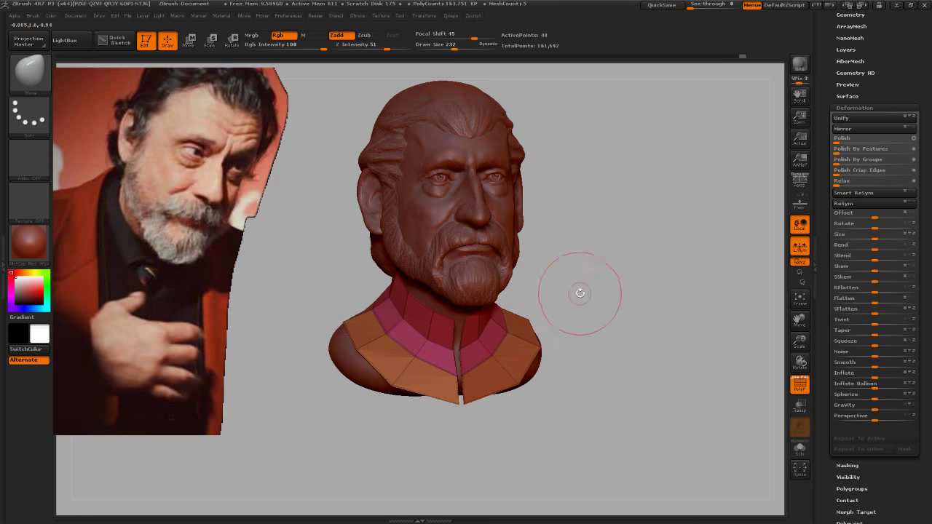
pyautogui.moveTo(579, 292)
pyautogui.mouseDown()
pyautogui.moveTo(623, 322)
pyautogui.moveTo(624, 337)
pyautogui.moveTo(677, 222)
pyautogui.mouseUp()
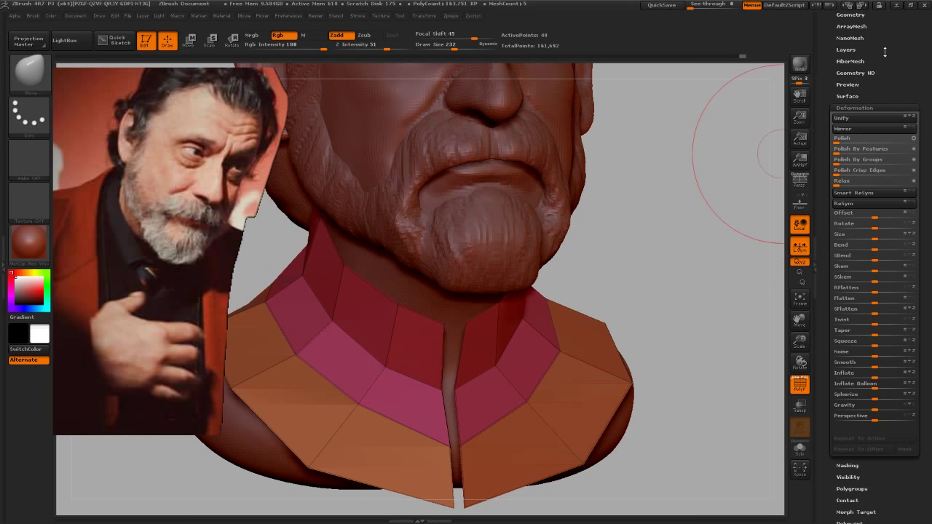
pyautogui.scroll(3, 884, 51)
# Step: Mask the inner collar and transpose-extrude the collar's outer edge outward and down
pyautogui.click(851, 179)
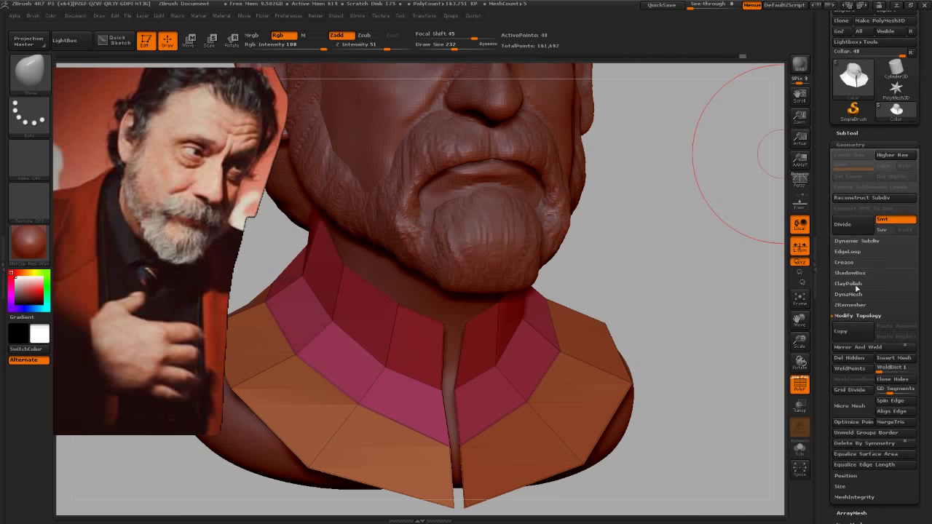
pyautogui.click(844, 262)
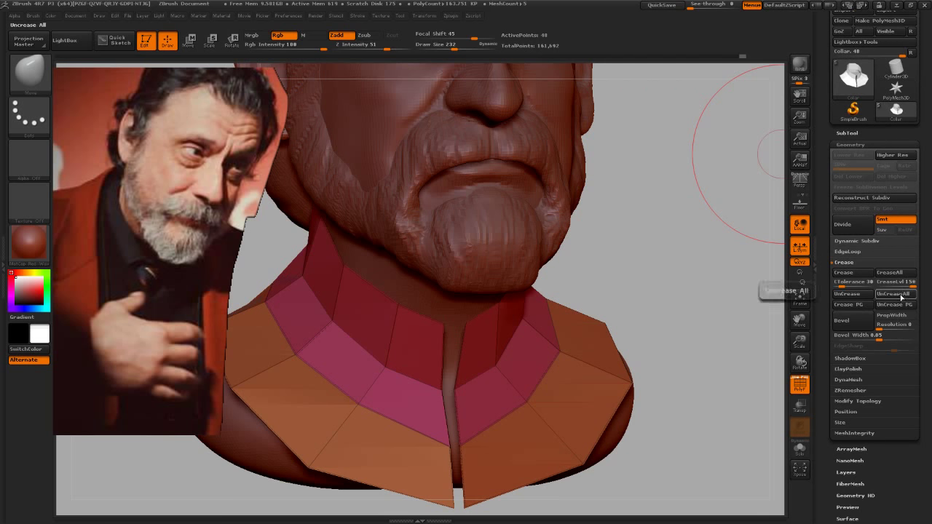
pyautogui.moveTo(647, 280)
pyautogui.mouseDown()
pyautogui.moveTo(694, 266)
pyautogui.moveTo(656, 250)
pyautogui.mouseUp()
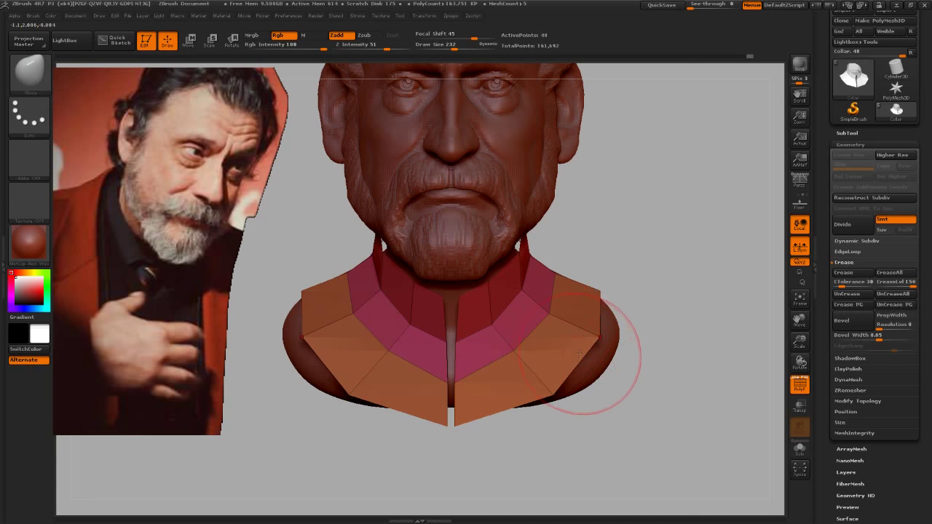
pyautogui.press('w')
pyautogui.keyDown('ctrl'); pyautogui.click(599, 338); pyautogui.keyUp('ctrl')
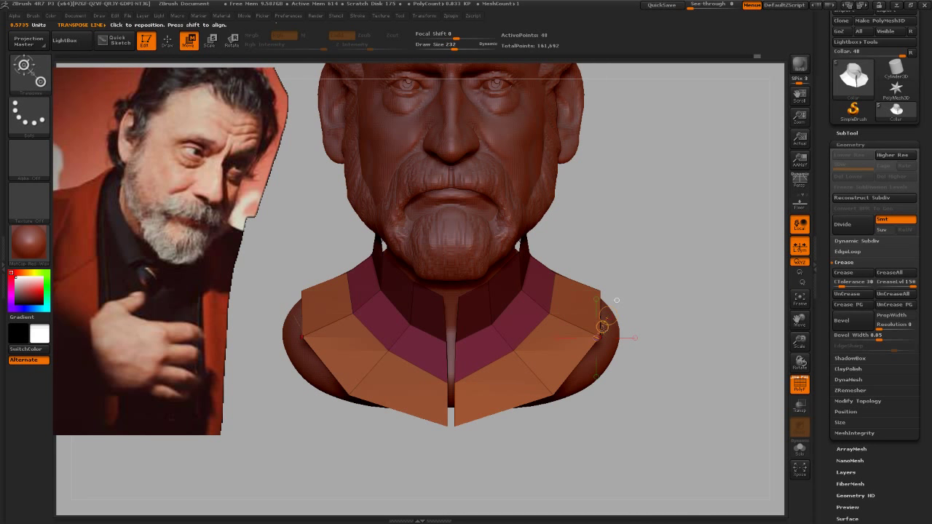
pyautogui.keyDown('ctrl'); pyautogui.moveTo(602, 327); pyautogui.dragTo(625, 344); pyautogui.keyUp('ctrl')
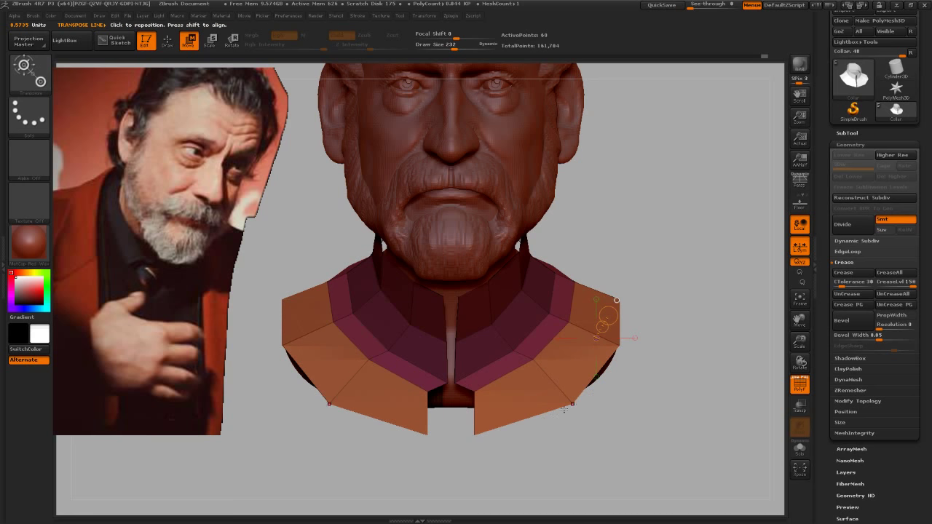
# Step: With the Standard brush, close the gap between the front collar flaps and pull the lower flaps down
pyautogui.press('b')
pyautogui.press('s')
pyautogui.press('t')
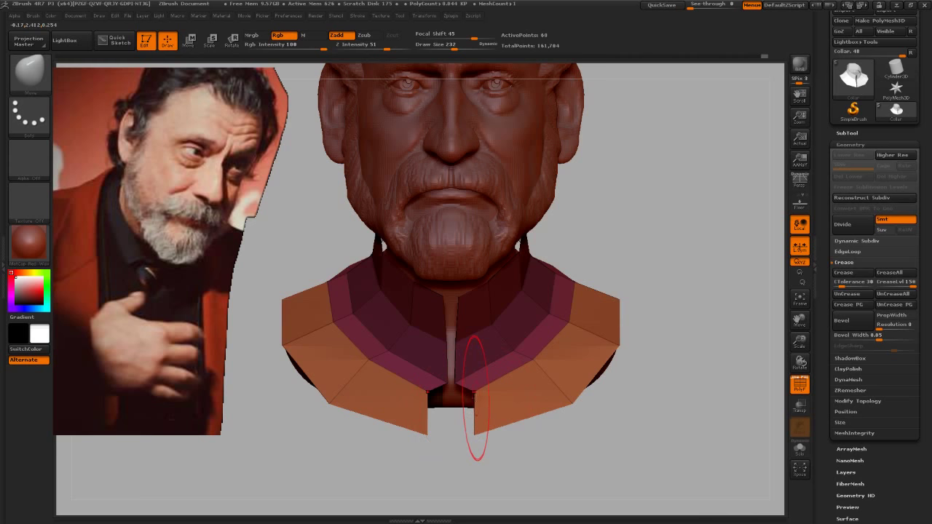
pyautogui.moveTo(478, 397)
pyautogui.mouseDown()
pyautogui.moveTo(440, 415)
pyautogui.moveTo(444, 453)
pyautogui.mouseUp()
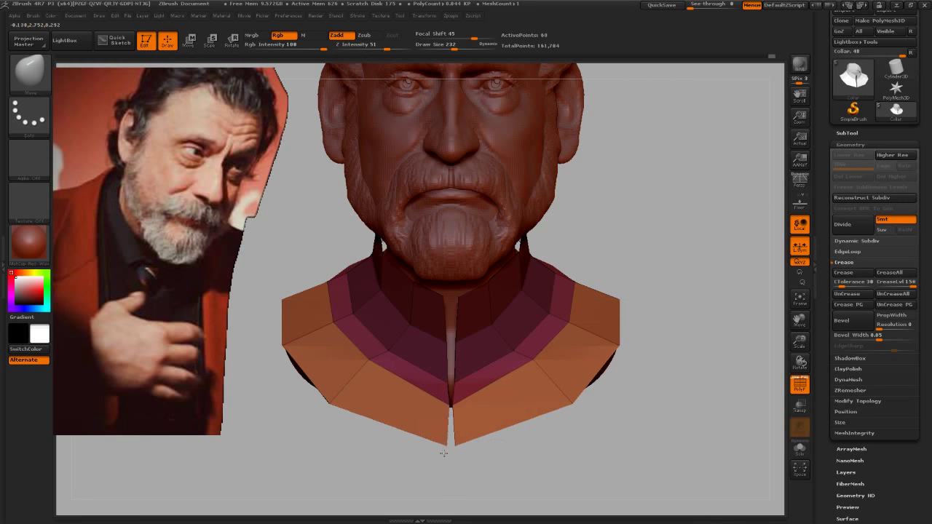
pyautogui.moveTo(545, 469)
pyautogui.mouseDown()
pyautogui.moveTo(530, 483)
pyautogui.moveTo(659, 309)
pyautogui.mouseUp()
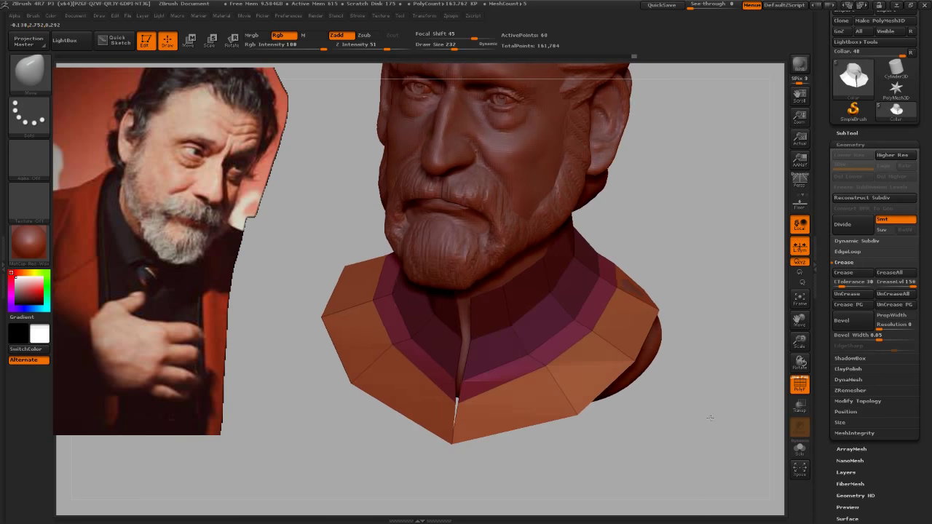
pyautogui.moveTo(626, 355); pyautogui.dragTo(651, 387)
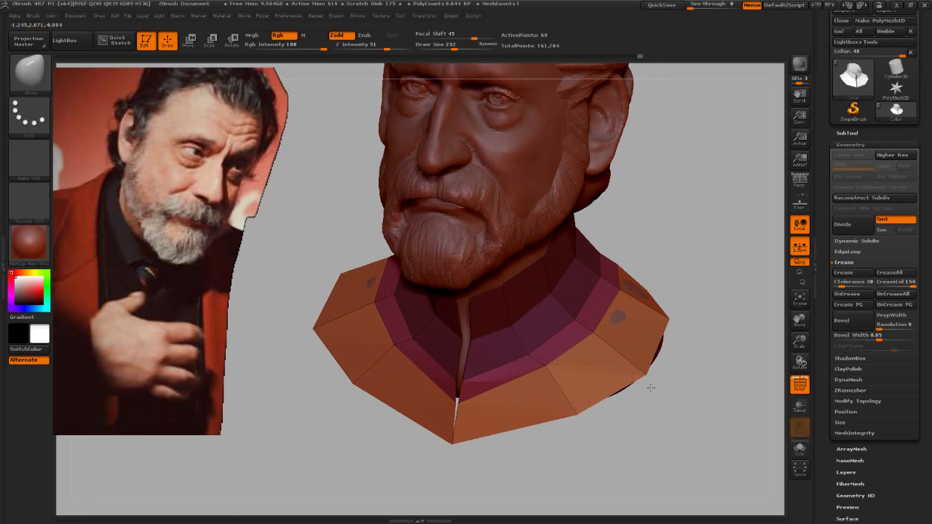
# Step: Orbit and zoom around the bust to inspect the collar from the sides, back and front
pyautogui.moveTo(707, 407); pyautogui.dragTo(592, 330)
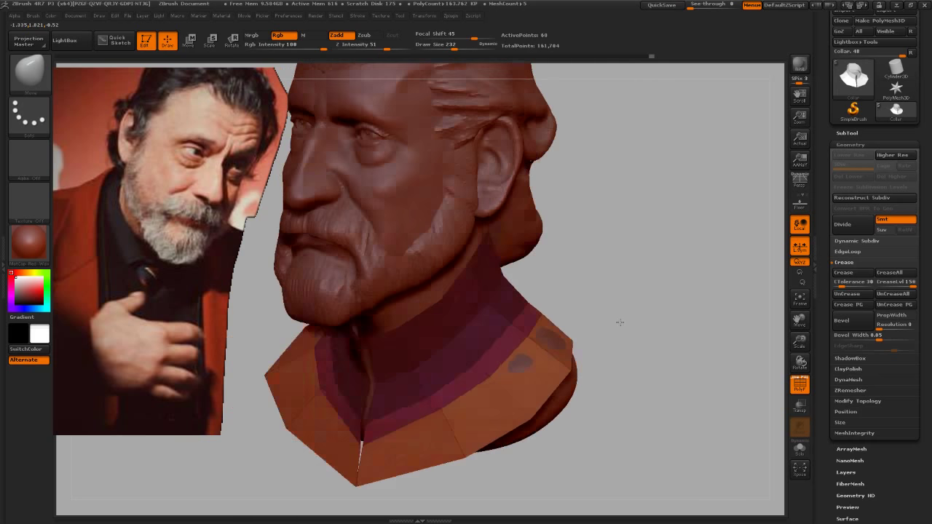
pyautogui.moveTo(696, 270)
pyautogui.mouseDown()
pyautogui.moveTo(635, 304)
pyautogui.moveTo(592, 292)
pyautogui.mouseUp()
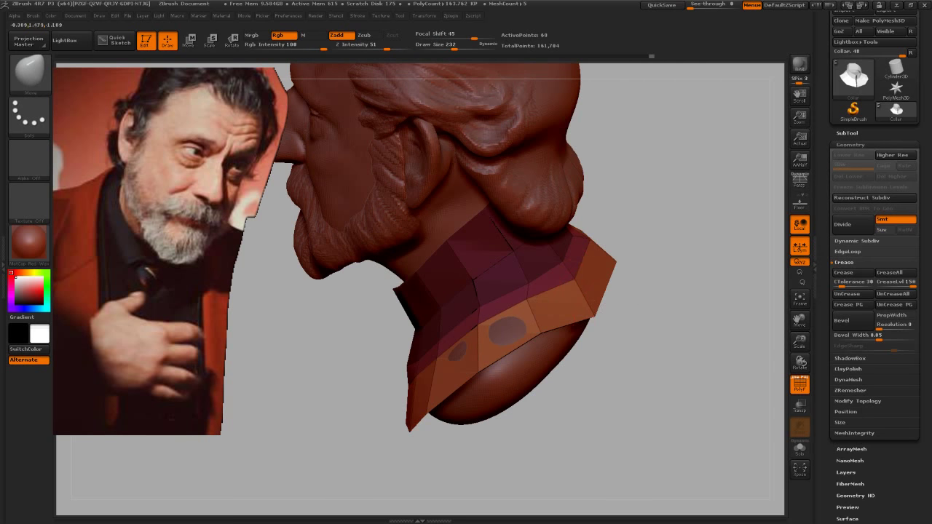
pyautogui.moveTo(656, 327); pyautogui.dragTo(590, 294)
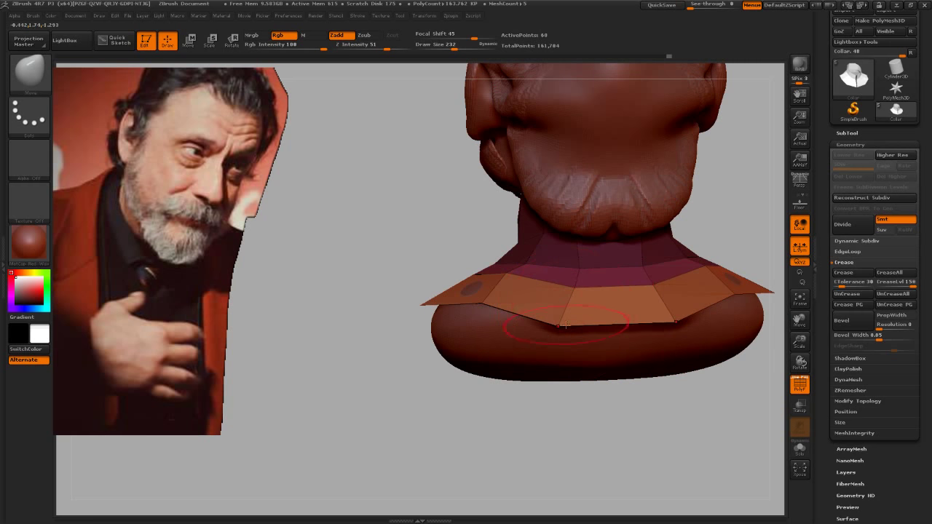
pyautogui.moveTo(473, 394); pyautogui.dragTo(590, 414)
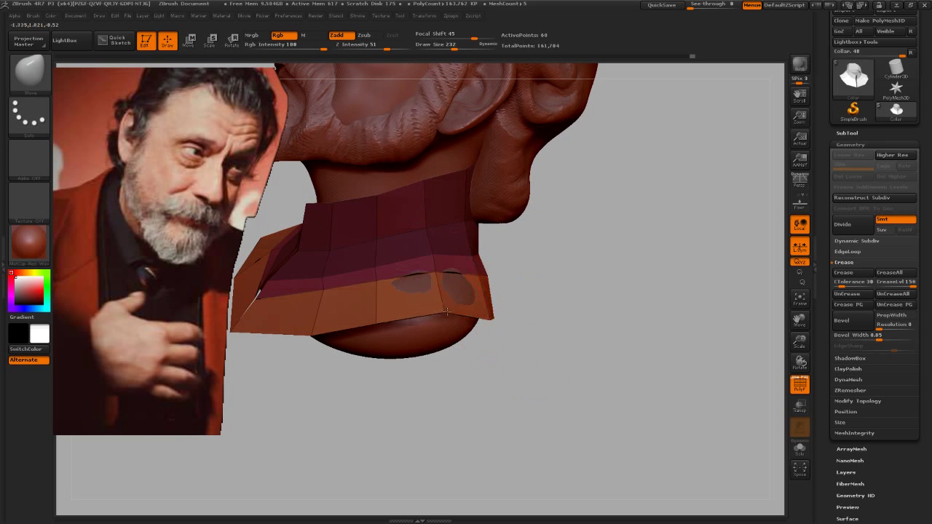
pyautogui.moveTo(446, 312)
pyautogui.mouseDown()
pyautogui.moveTo(506, 368)
pyautogui.moveTo(668, 357)
pyautogui.moveTo(648, 312)
pyautogui.mouseUp()
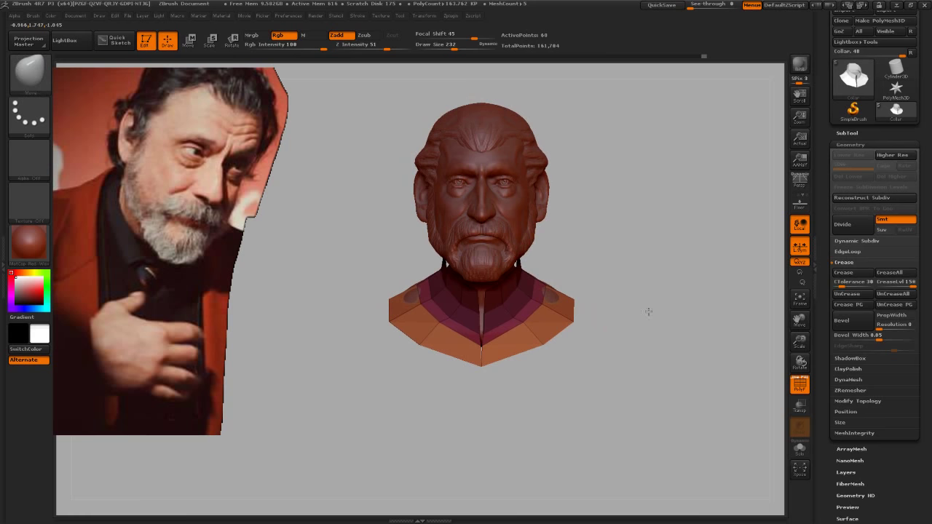
pyautogui.moveTo(606, 332)
pyautogui.mouseDown()
pyautogui.moveTo(645, 343)
pyautogui.moveTo(696, 328)
pyautogui.mouseUp()
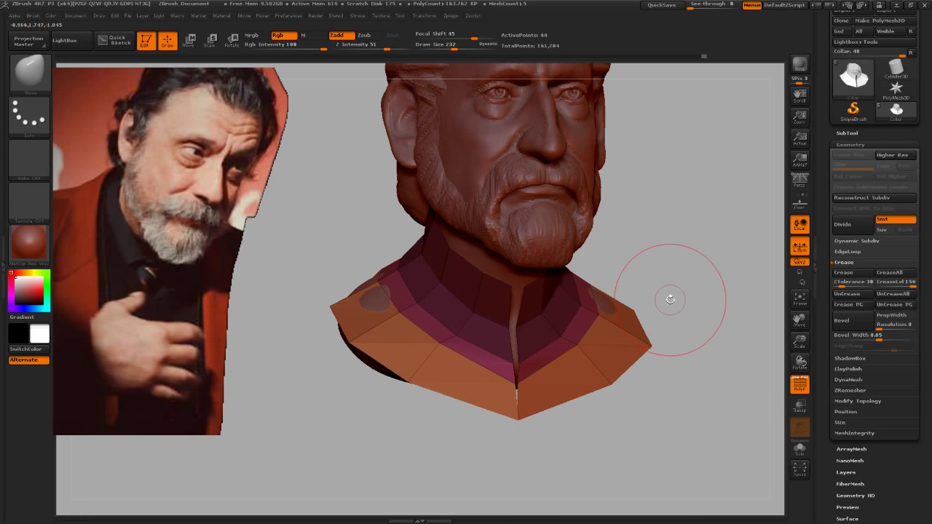
pyautogui.moveTo(664, 270)
pyautogui.mouseDown()
pyautogui.moveTo(687, 233)
pyautogui.moveTo(677, 279)
pyautogui.moveTo(679, 254)
pyautogui.mouseUp()
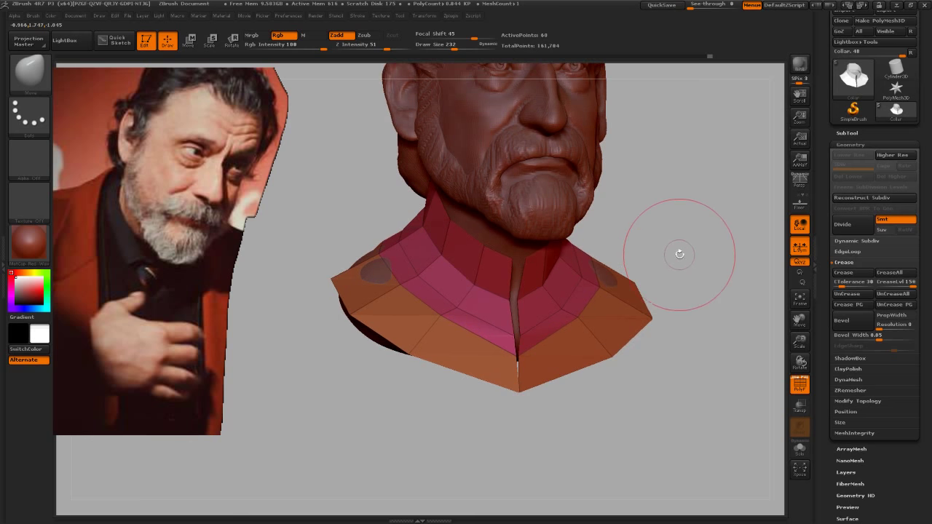
pyautogui.moveTo(685, 318)
pyautogui.mouseDown()
pyautogui.moveTo(686, 364)
pyautogui.moveTo(676, 376)
pyautogui.moveTo(666, 362)
pyautogui.mouseUp()
# Step: Select the ZModeler brush with the QMesh action targeting Polygroup Island
pyautogui.press('b')
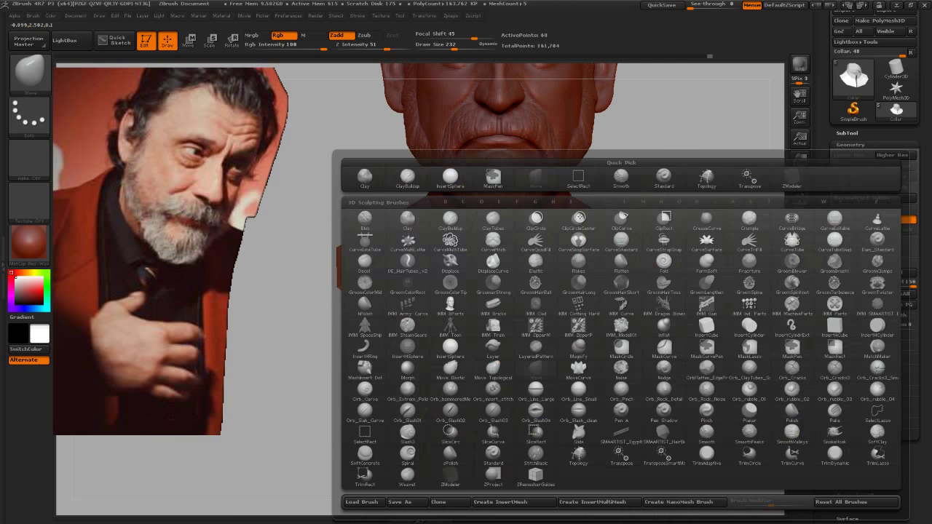
pyautogui.press('z')
pyautogui.press('m')
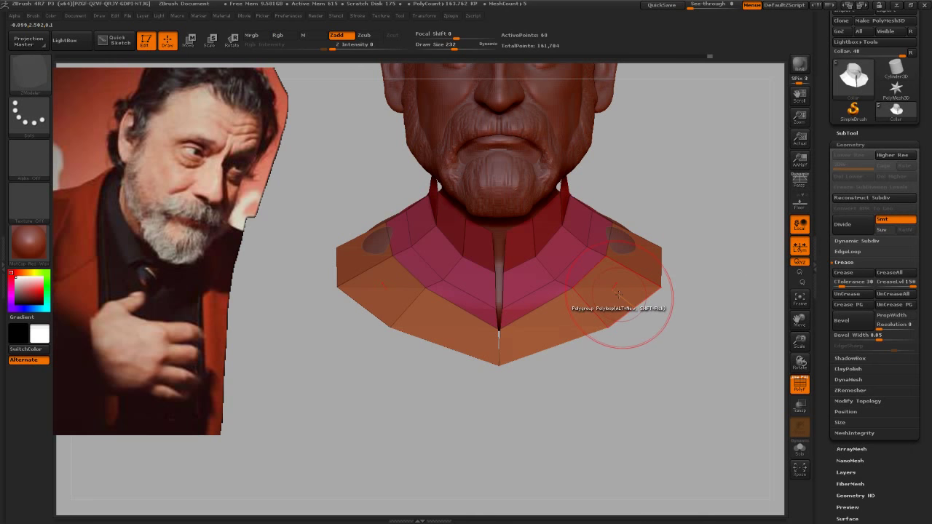
pyautogui.press('space')
pyautogui.click(683, 152)
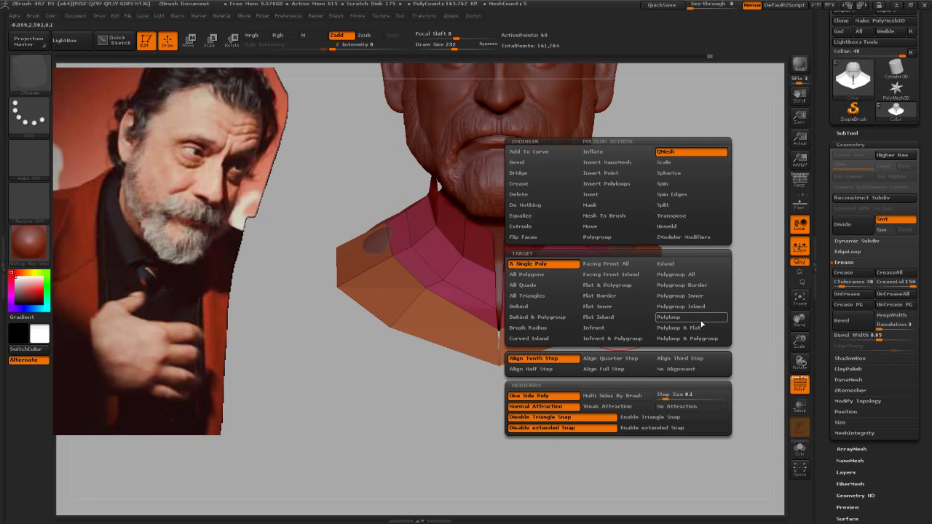
pyautogui.click(682, 308)
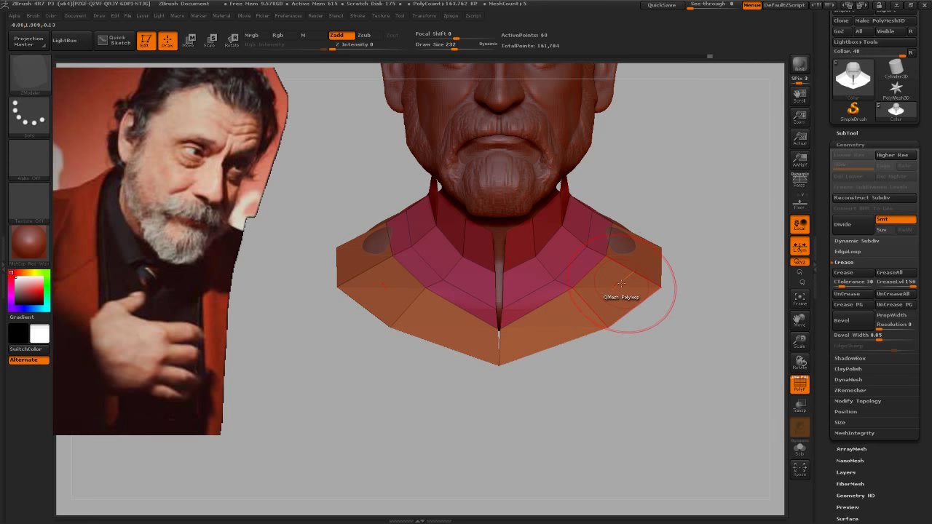
# Step: Drag the orange outer collar band upward with QMesh, then check it from the side
pyautogui.moveTo(621, 282); pyautogui.dragTo(625, 276)
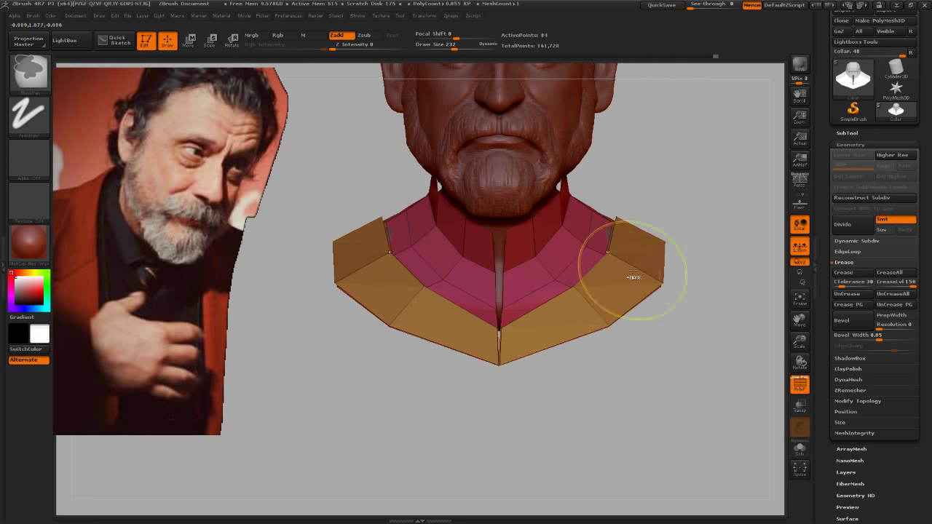
pyautogui.moveTo(710, 251)
pyautogui.mouseDown()
pyautogui.moveTo(757, 302)
pyautogui.moveTo(707, 254)
pyautogui.mouseUp()
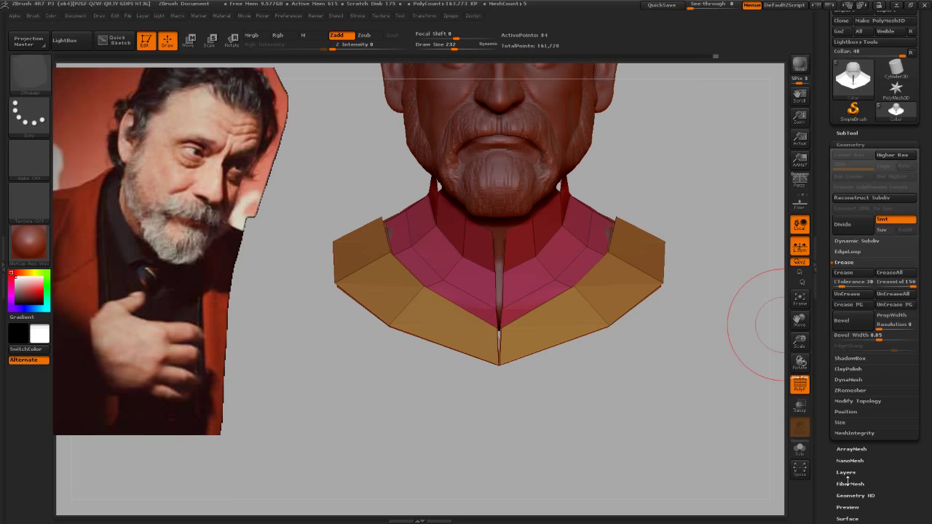
pyautogui.scroll(-1, 883, 433)
pyautogui.scroll(-1, 887, 426)
pyautogui.scroll(-1, 888, 419)
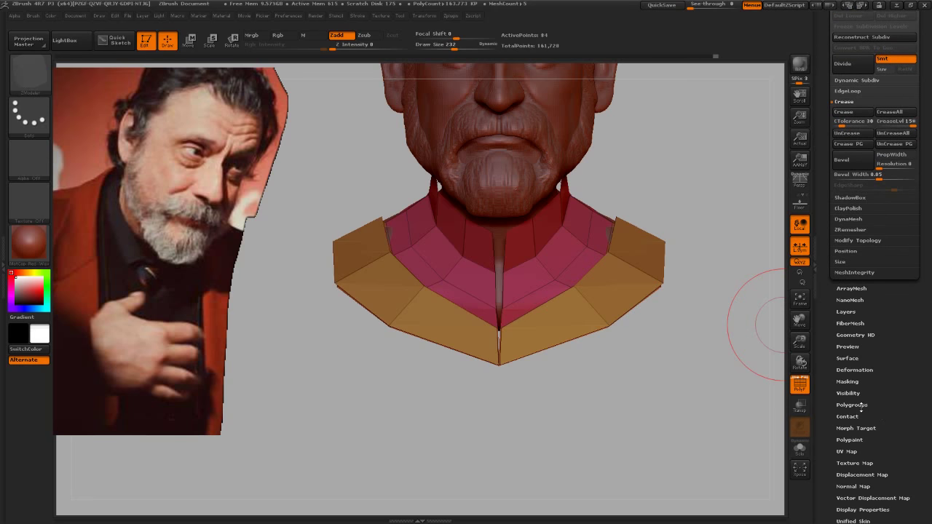
# Step: Hide the pink inner collar, Group Visible on the outer band, then unhide everything
pyautogui.click(852, 405)
pyautogui.keyDown('ctrl'); pyautogui.keyDown('shift'); pyautogui.click(663, 286); pyautogui.keyUp('shift'); pyautogui.keyUp('ctrl')
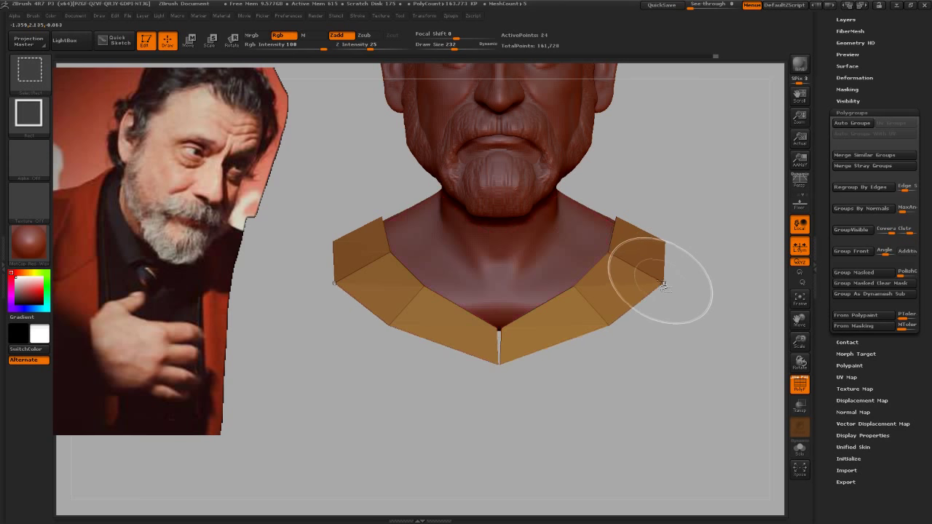
pyautogui.click(852, 123)
pyautogui.moveTo(717, 213)
pyautogui.mouseDown()
pyautogui.moveTo(727, 271)
pyautogui.moveTo(736, 272)
pyautogui.moveTo(726, 267)
pyautogui.moveTo(670, 397)
pyautogui.moveTo(630, 415)
pyautogui.moveTo(643, 437)
pyautogui.mouseUp()
pyautogui.keyDown('ctrl'); pyautogui.keyDown('shift'); pyautogui.click(736, 258); pyautogui.keyUp('shift'); pyautogui.keyUp('ctrl')
pyautogui.press('f')
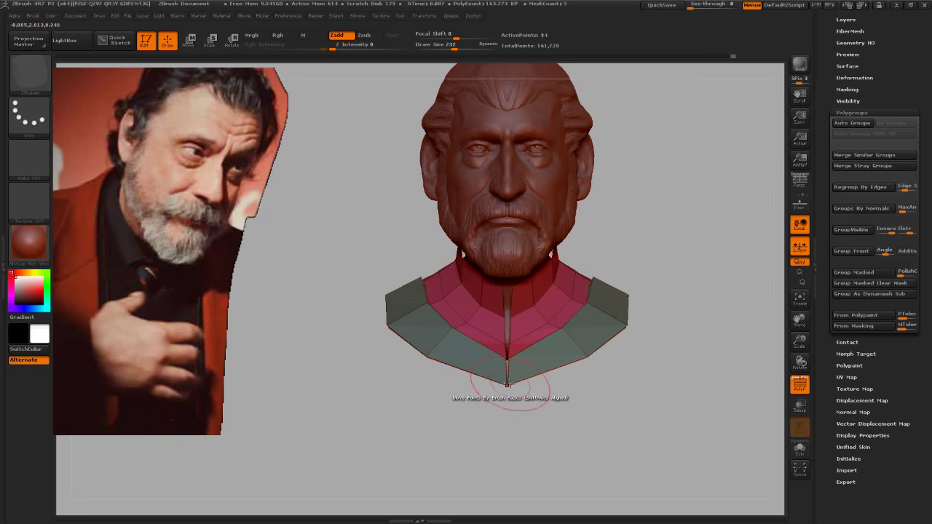
# Step: Switch to the Move brush and then to the Move Topological brush
pyautogui.press('b')
pyautogui.press('m')
pyautogui.press('v')
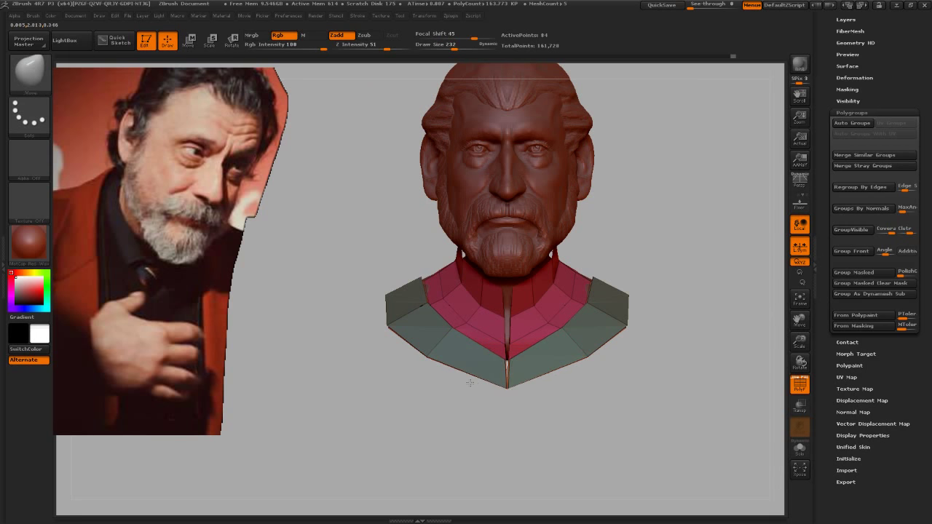
pyautogui.press('b')
pyautogui.press('m')
pyautogui.press('t')
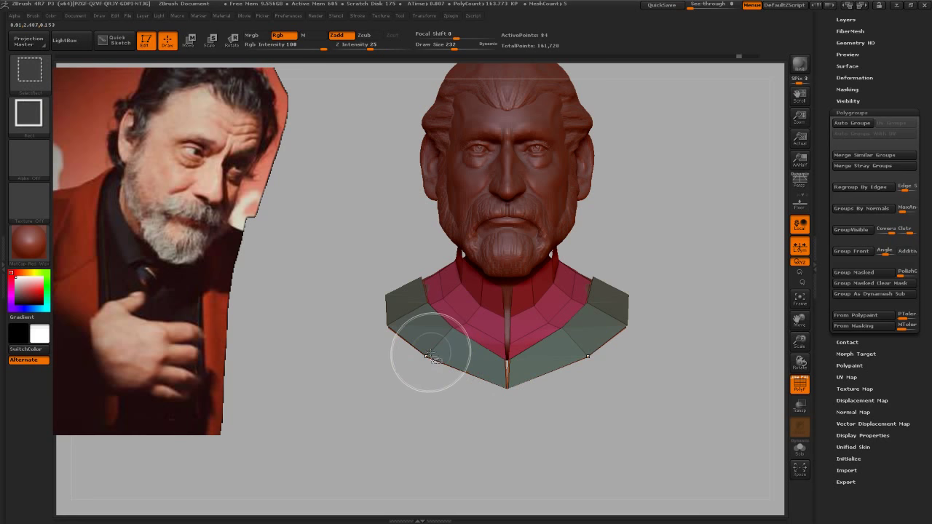
# Step: Hide the pink collar and drag the flap corners down and outward with Move Topological
pyautogui.keyDown('ctrl'); pyautogui.keyDown('alt'); pyautogui.keyDown('shift'); pyautogui.click(456, 326); pyautogui.keyUp('shift'); pyautogui.keyUp('alt'); pyautogui.keyUp('ctrl')
pyautogui.moveTo(494, 379); pyautogui.dragTo(405, 416)
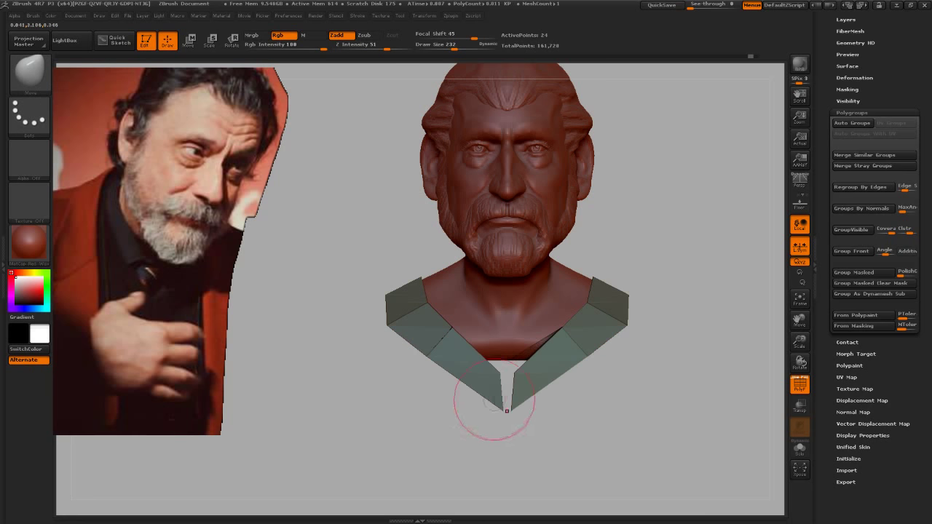
pyautogui.hotkey('ctrl', 'z')
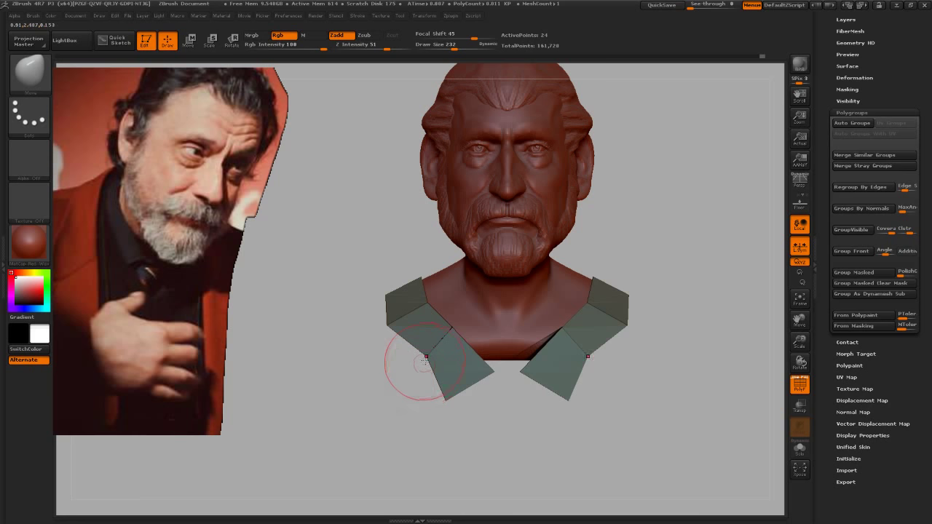
pyautogui.moveTo(424, 363); pyautogui.dragTo(357, 363)
pyautogui.moveTo(478, 386); pyautogui.dragTo(398, 410)
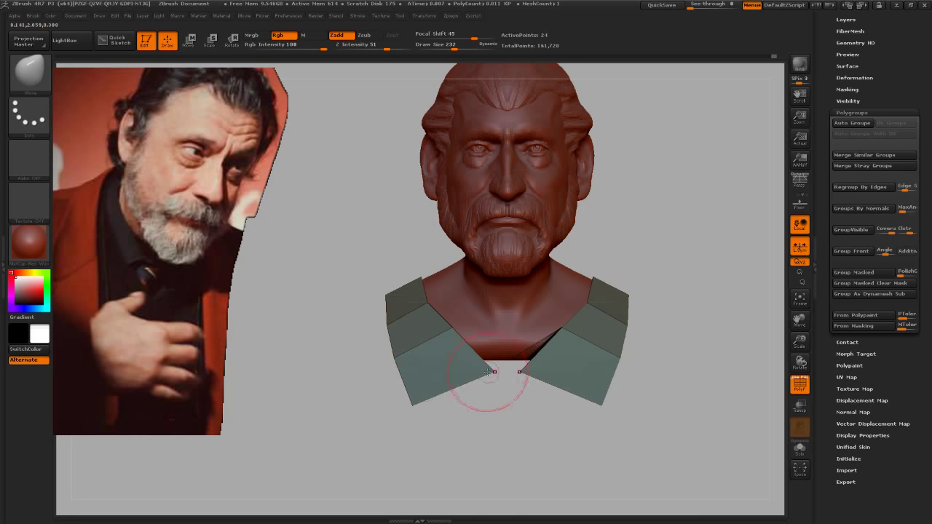
pyautogui.moveTo(489, 372); pyautogui.dragTo(406, 406)
pyautogui.moveTo(444, 342); pyautogui.dragTo(415, 359)
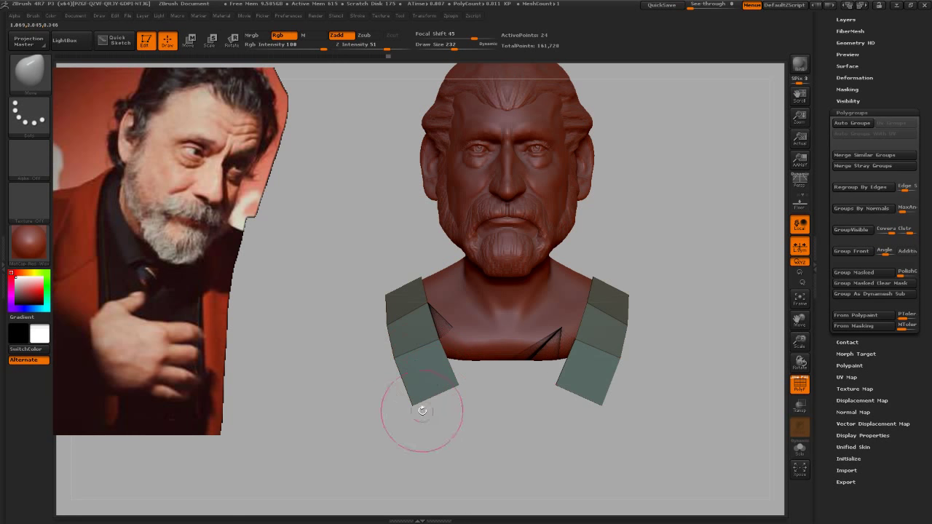
pyautogui.moveTo(422, 411); pyautogui.dragTo(400, 423)
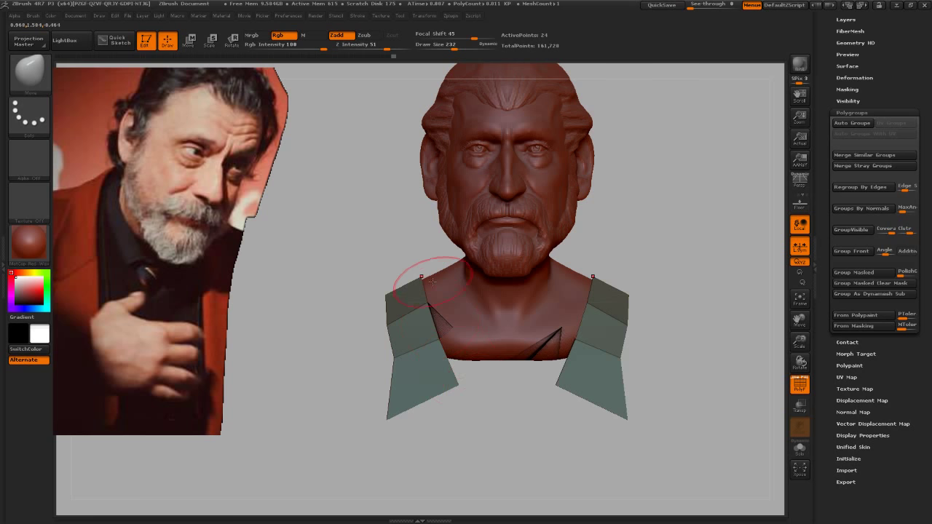
# Step: Enlarge the brush to 318 and pull the vest panels' inner edges toward the neck and chest
pyautogui.moveTo(433, 281)
pyautogui.mouseDown()
pyautogui.moveTo(581, 337)
pyautogui.moveTo(362, 283)
pyautogui.moveTo(386, 269)
pyautogui.mouseUp()
pyautogui.press('s')
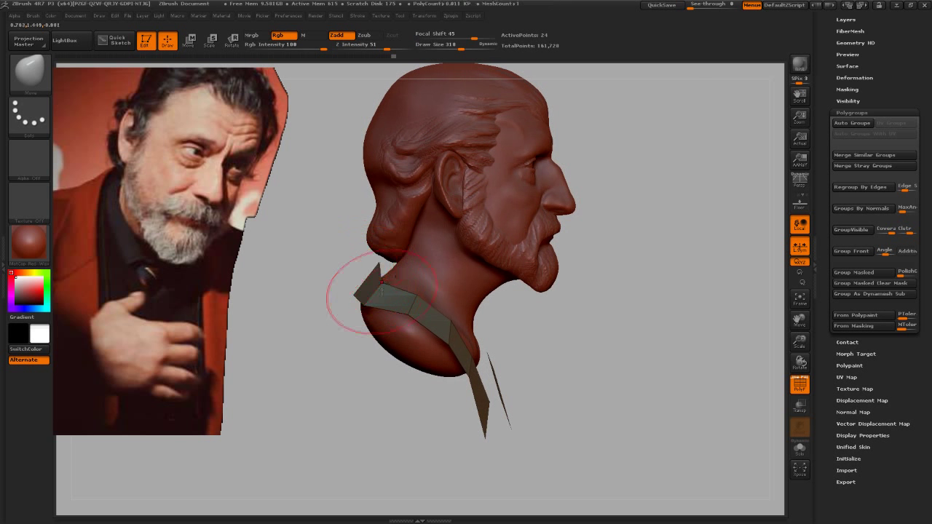
pyautogui.moveTo(548, 342)
pyautogui.mouseDown()
pyautogui.moveTo(374, 281)
pyautogui.moveTo(393, 265)
pyautogui.moveTo(376, 257)
pyautogui.moveTo(397, 263)
pyautogui.mouseUp()
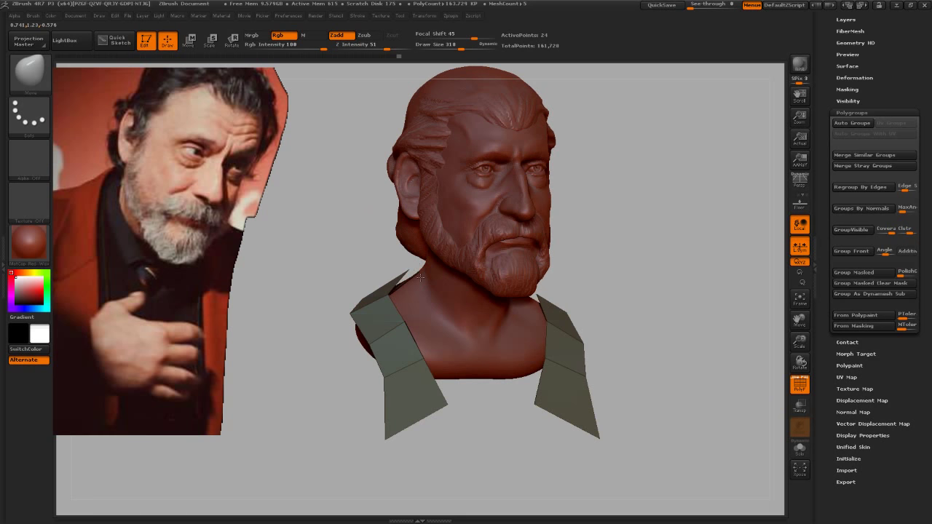
pyautogui.moveTo(406, 320); pyautogui.dragTo(430, 316)
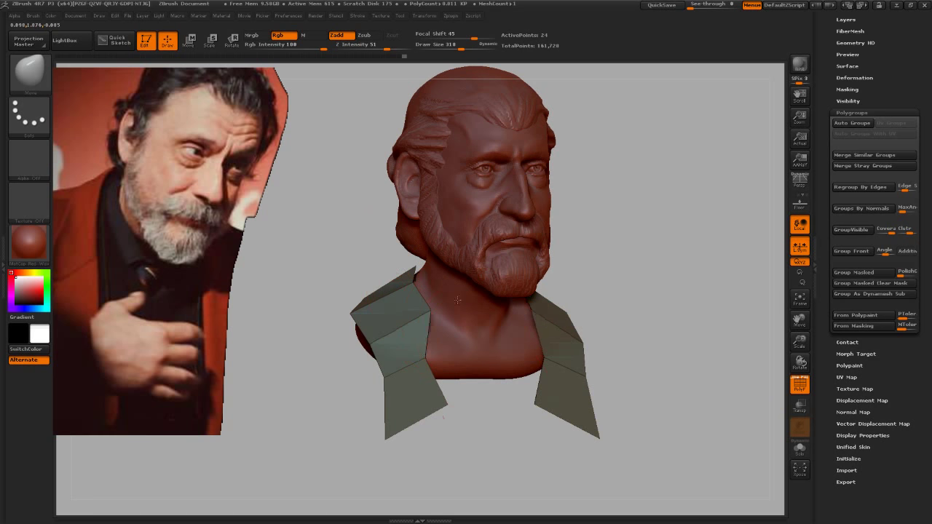
pyautogui.moveTo(488, 437)
pyautogui.mouseDown()
pyautogui.moveTo(492, 454)
pyautogui.moveTo(495, 439)
pyautogui.moveTo(428, 314)
pyautogui.mouseUp()
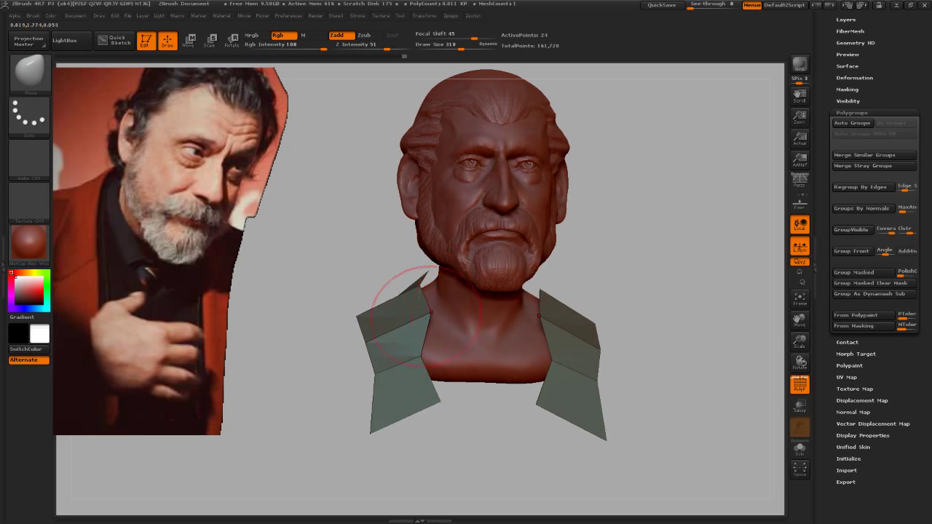
pyautogui.moveTo(420, 356); pyautogui.dragTo(440, 351)
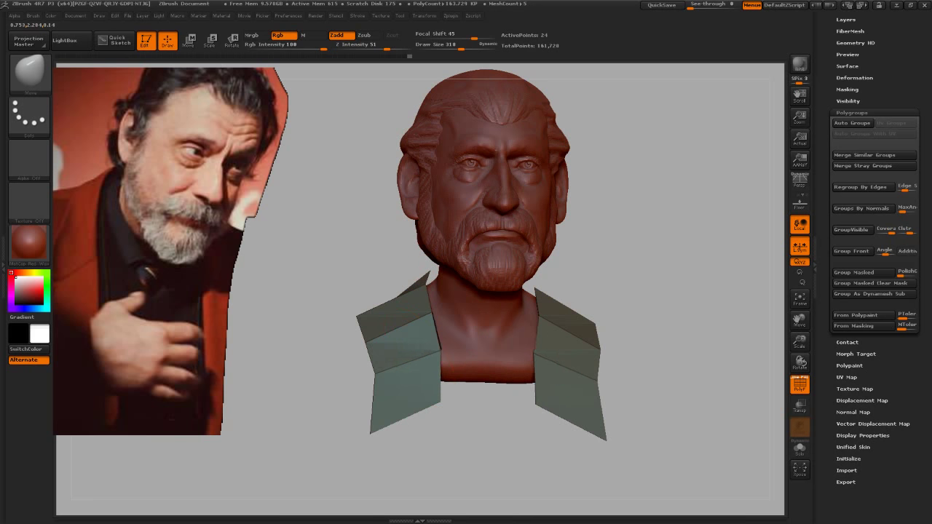
pyautogui.moveTo(479, 434)
pyautogui.mouseDown()
pyautogui.moveTo(533, 396)
pyautogui.moveTo(614, 405)
pyautogui.moveTo(618, 391)
pyautogui.moveTo(726, 442)
pyautogui.mouseUp()
# Step: Isolate the vest to inspect its front, then show the head again and frame the bust
pyautogui.click(799, 453)
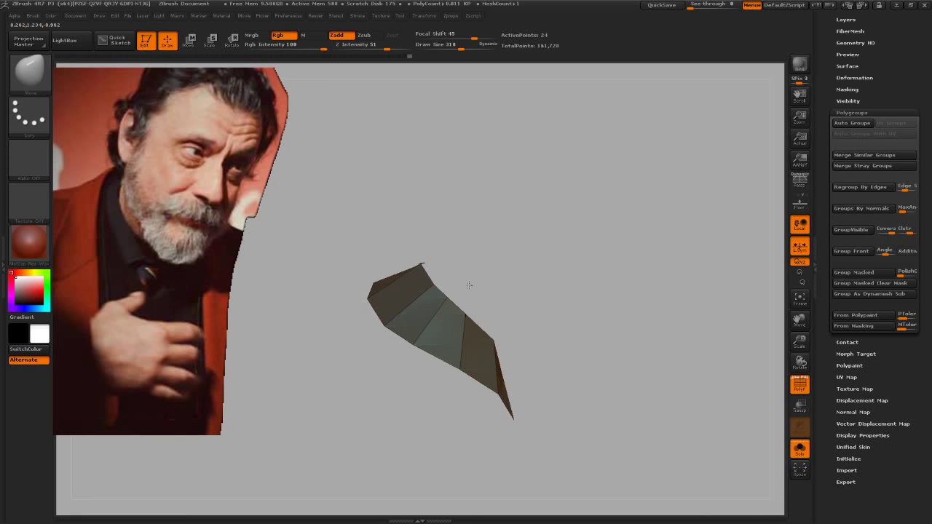
pyautogui.moveTo(371, 318)
pyautogui.mouseDown()
pyautogui.moveTo(526, 337)
pyautogui.moveTo(555, 318)
pyautogui.moveTo(385, 277)
pyautogui.moveTo(458, 254)
pyautogui.mouseUp()
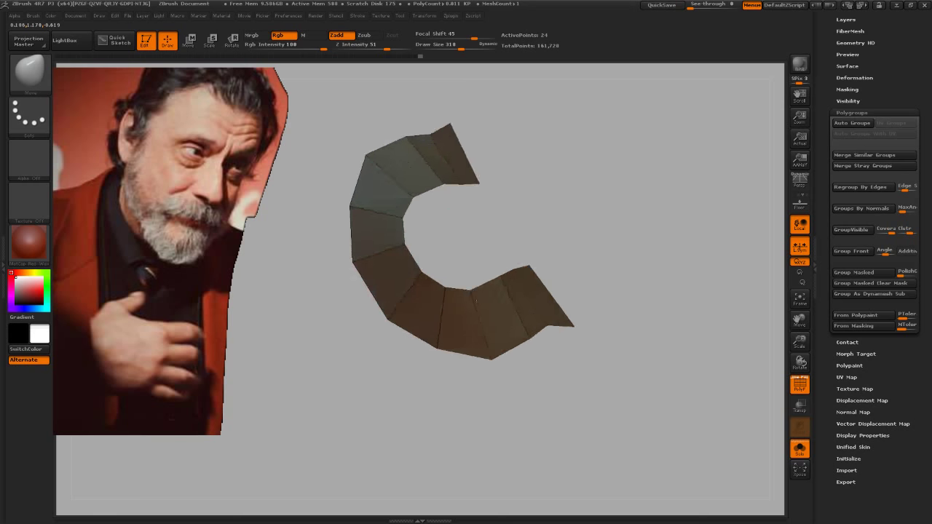
pyautogui.click(798, 450)
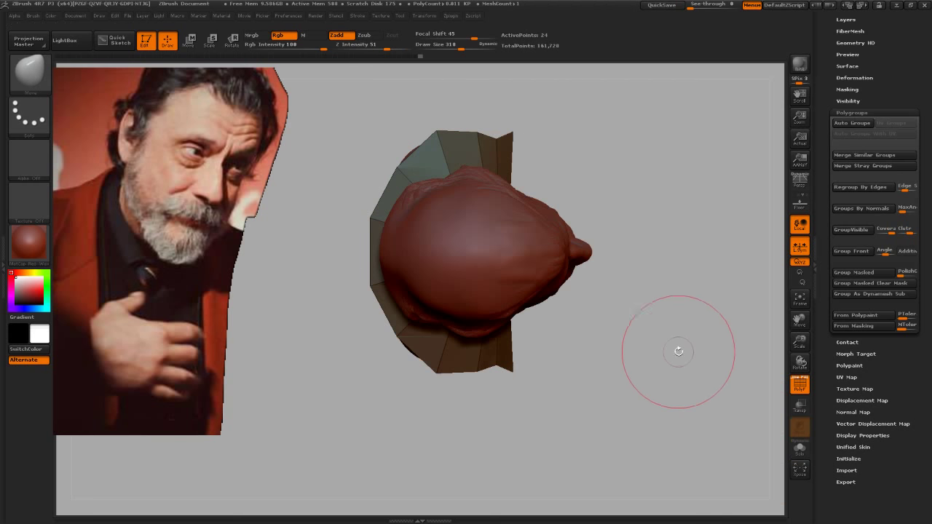
pyautogui.press('f')
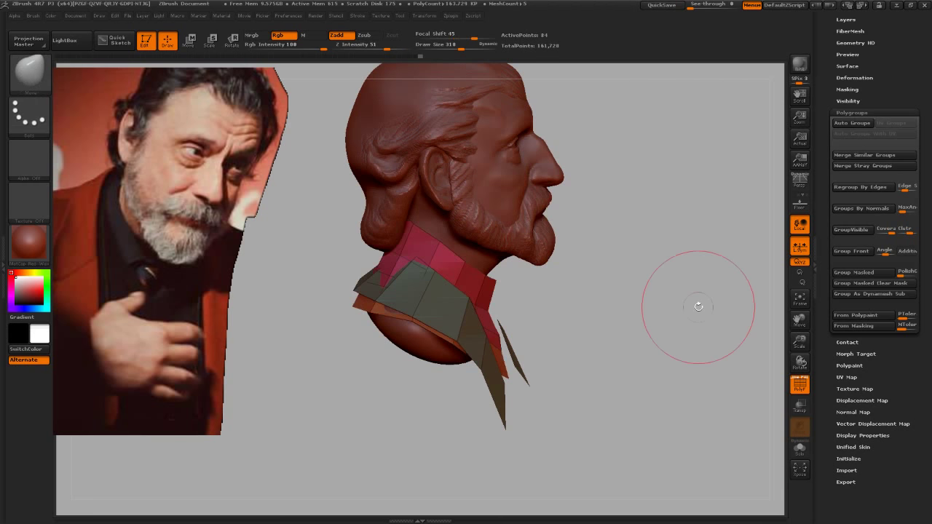
pyautogui.moveTo(697, 305)
pyautogui.mouseDown()
pyautogui.moveTo(685, 295)
pyautogui.moveTo(722, 298)
pyautogui.mouseUp()
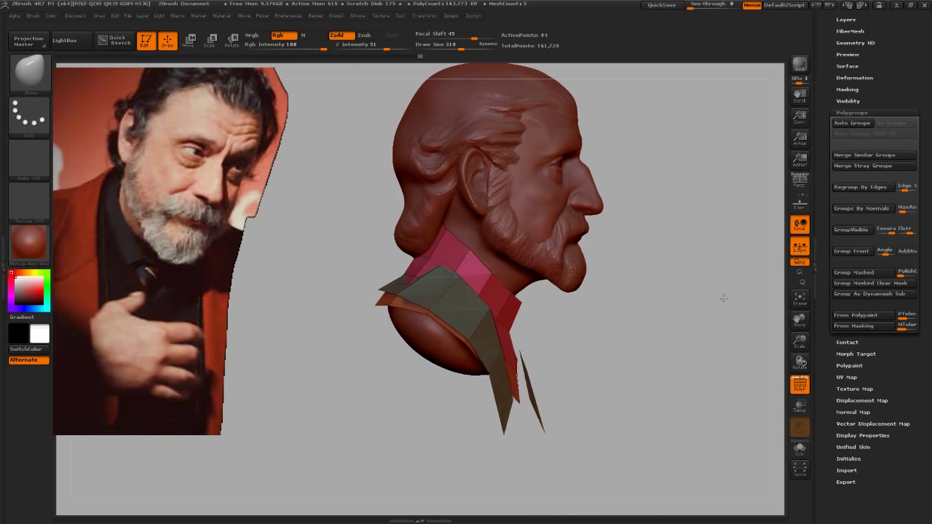
# Step: Mask the neck and draw a Transpose Move line across the jacket flap
pyautogui.press('w')
pyautogui.moveTo(484, 329); pyautogui.dragTo(539, 310)
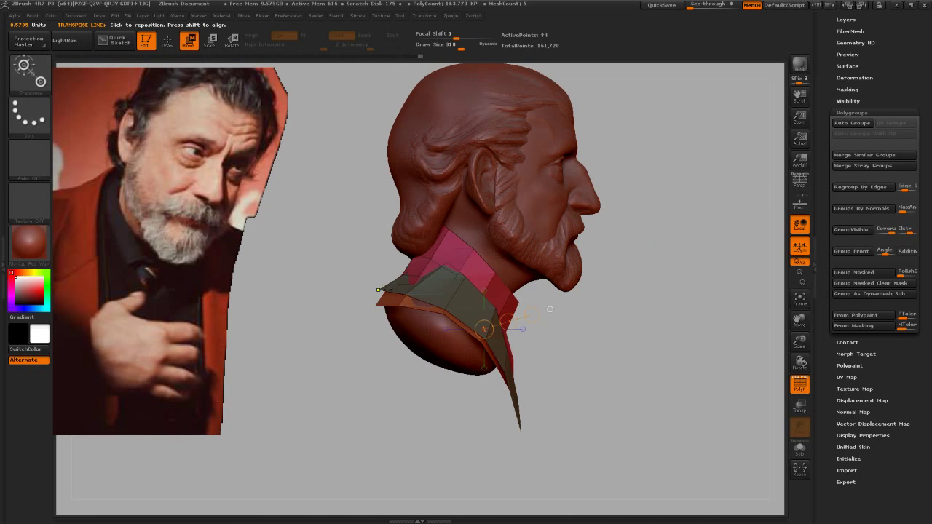
pyautogui.keyDown('ctrl'); pyautogui.moveTo(378, 290); pyautogui.dragTo(340, 206); pyautogui.keyUp('ctrl')
# Step: Return to the Standard brush, setting its size to 938 then 560, and check the bust from behind
pyautogui.press('q')
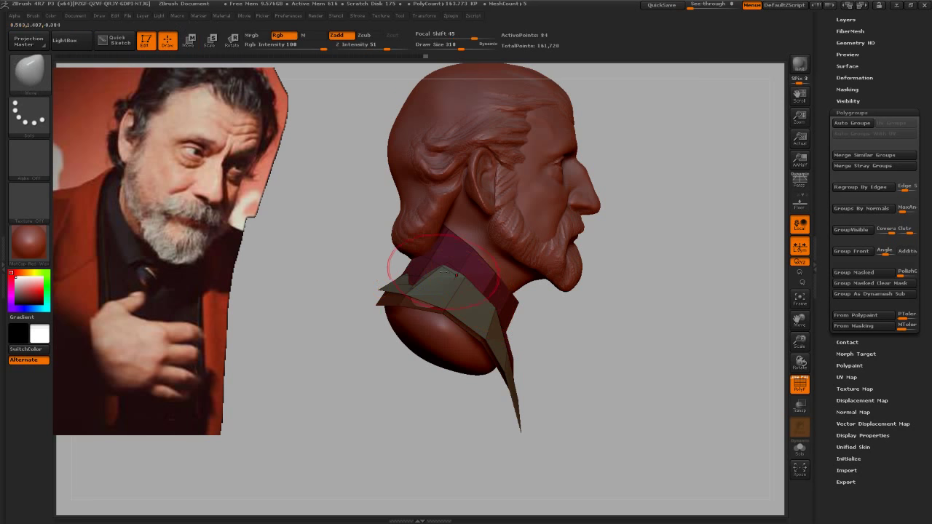
pyautogui.press('s')
pyautogui.moveTo(416, 262); pyautogui.dragTo(466, 262)
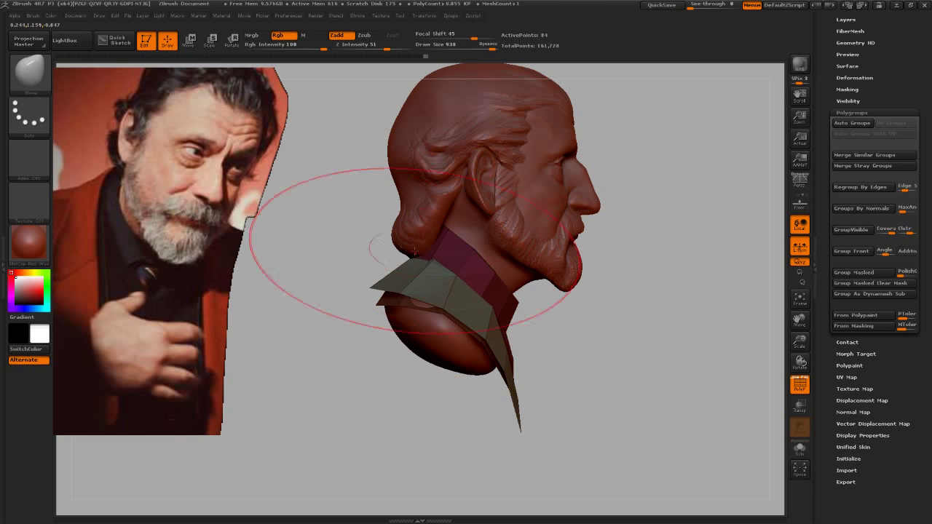
pyautogui.press('s')
pyautogui.moveTo(412, 247); pyautogui.dragTo(379, 251)
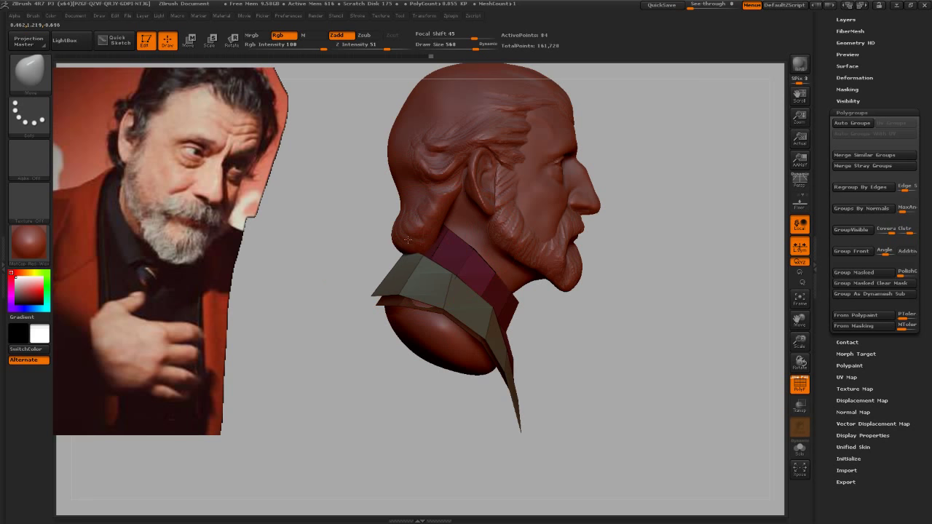
pyautogui.moveTo(620, 366); pyautogui.dragTo(641, 370)
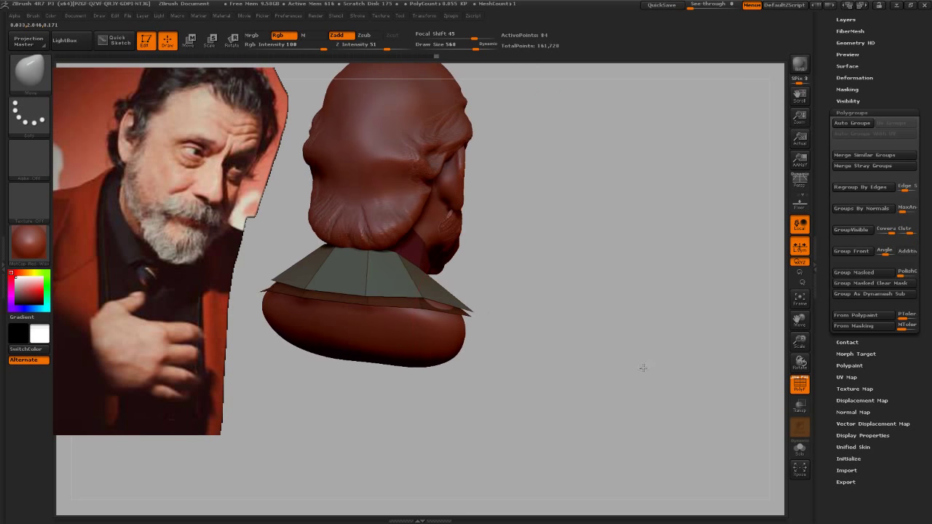
pyautogui.moveTo(484, 256)
pyautogui.mouseDown()
pyautogui.moveTo(618, 251)
pyautogui.moveTo(628, 264)
pyautogui.mouseUp()
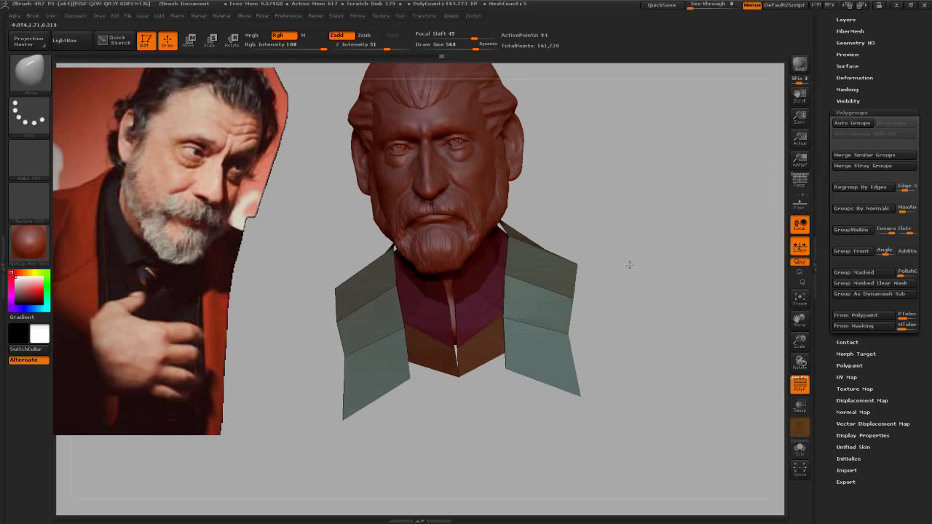
# Step: Reduce the brush size to 264 and orbit the bust to check it from several angles
pyautogui.moveTo(616, 303)
pyautogui.mouseDown()
pyautogui.moveTo(638, 316)
pyautogui.moveTo(638, 356)
pyautogui.moveTo(512, 364)
pyautogui.moveTo(502, 394)
pyautogui.mouseUp()
pyautogui.press('s')
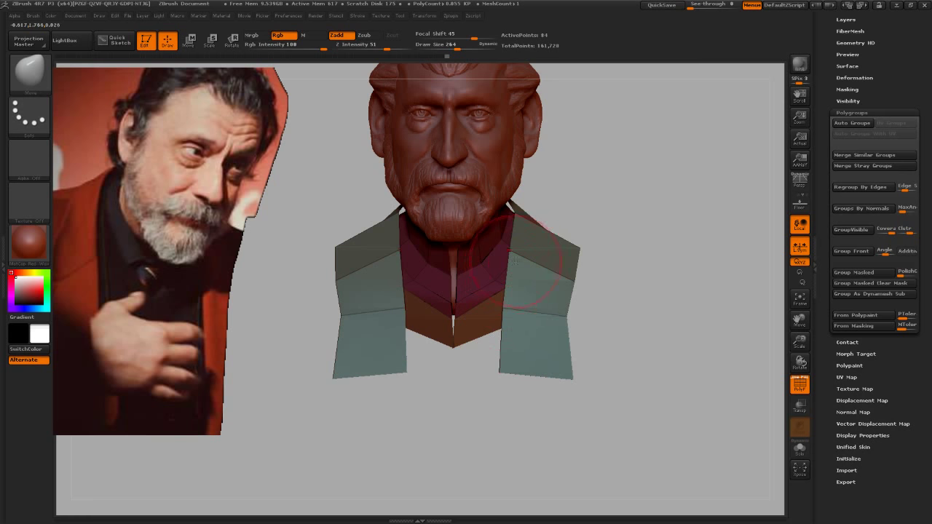
pyautogui.moveTo(670, 361); pyautogui.dragTo(624, 324)
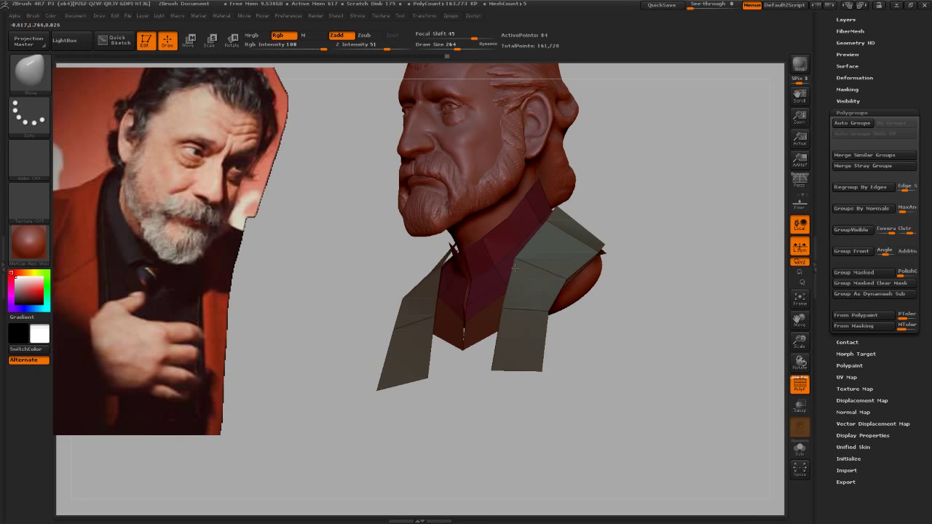
pyautogui.moveTo(631, 374)
pyautogui.mouseDown()
pyautogui.moveTo(676, 374)
pyautogui.moveTo(631, 430)
pyautogui.moveTo(597, 381)
pyautogui.mouseUp()
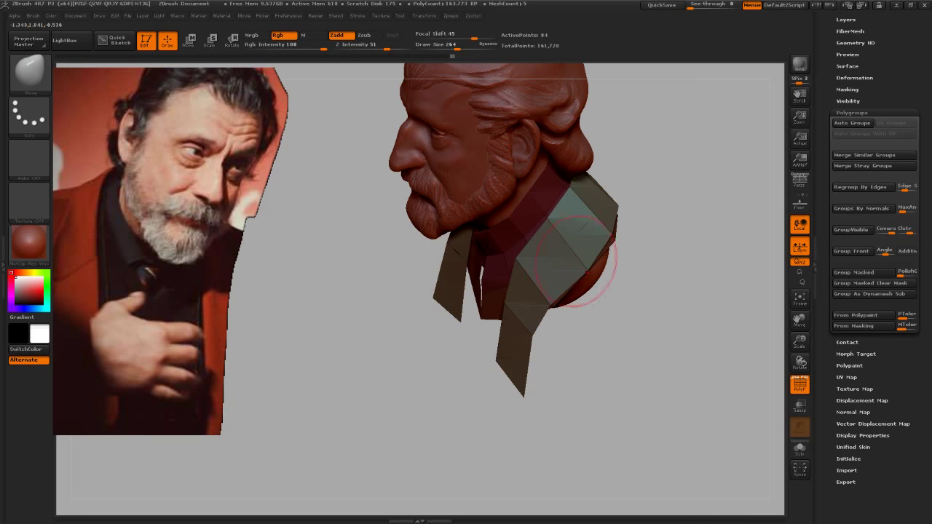
pyautogui.moveTo(576, 260)
pyautogui.mouseDown()
pyautogui.moveTo(670, 327)
pyautogui.moveTo(692, 325)
pyautogui.moveTo(677, 370)
pyautogui.moveTo(643, 388)
pyautogui.moveTo(589, 385)
pyautogui.mouseUp()
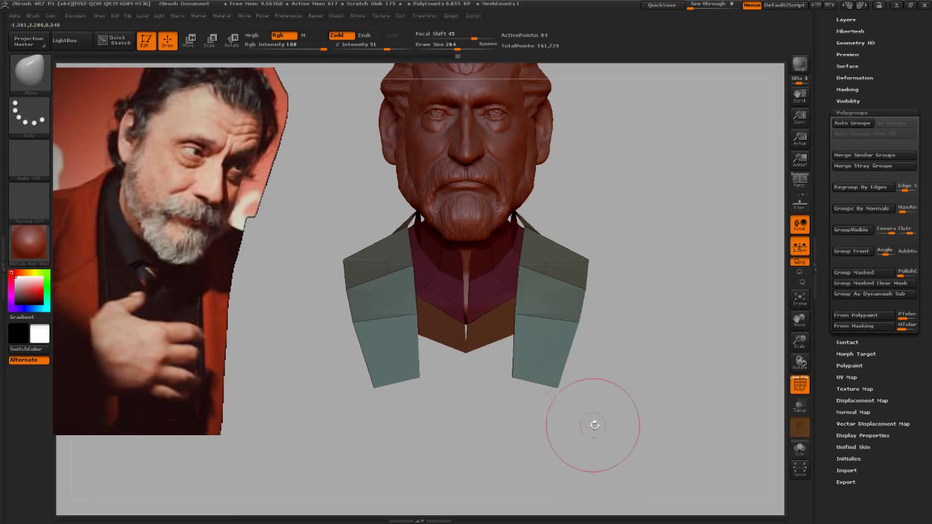
pyautogui.moveTo(595, 425)
pyautogui.mouseDown()
pyautogui.moveTo(616, 381)
pyautogui.moveTo(573, 404)
pyautogui.mouseUp()
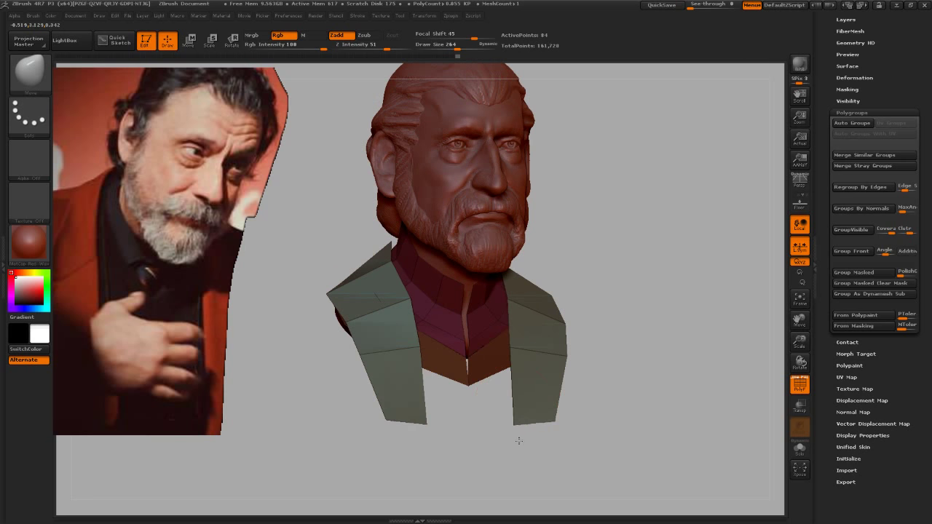
pyautogui.moveTo(584, 442)
pyautogui.mouseDown()
pyautogui.moveTo(635, 432)
pyautogui.moveTo(629, 443)
pyautogui.mouseUp()
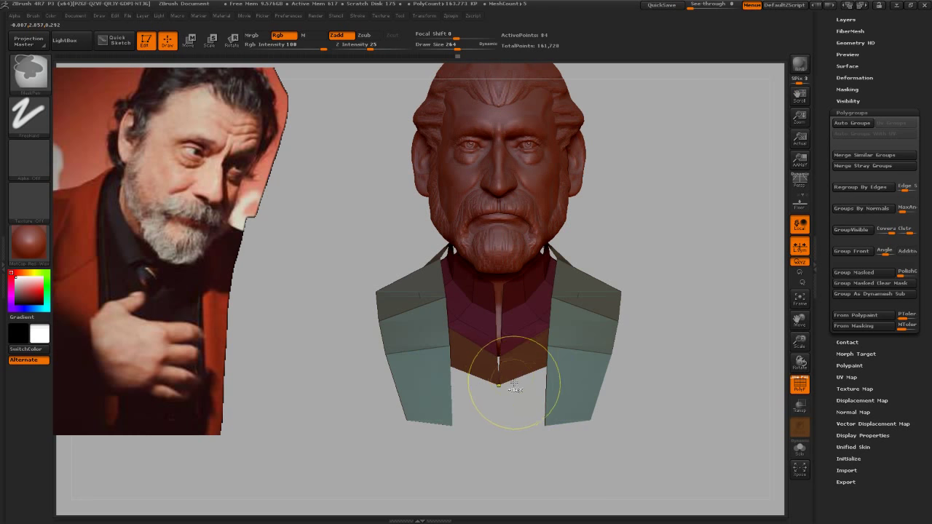
# Step: Mask the jacket panels and drag the transpose line to move the orange band down
pyautogui.press('w')
pyautogui.keyDown('ctrl'); pyautogui.moveTo(517, 375); pyautogui.dragTo(537, 363); pyautogui.keyUp('ctrl')
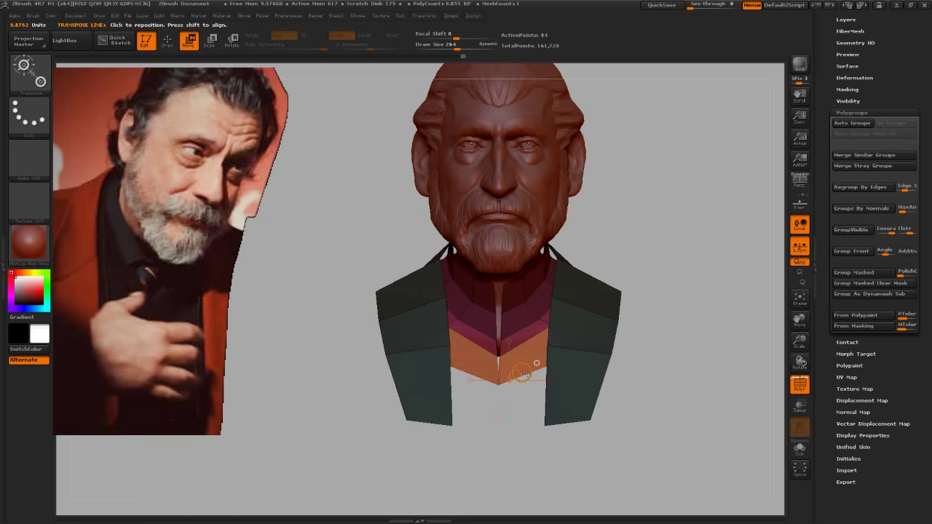
pyautogui.moveTo(510, 292); pyautogui.dragTo(510, 352)
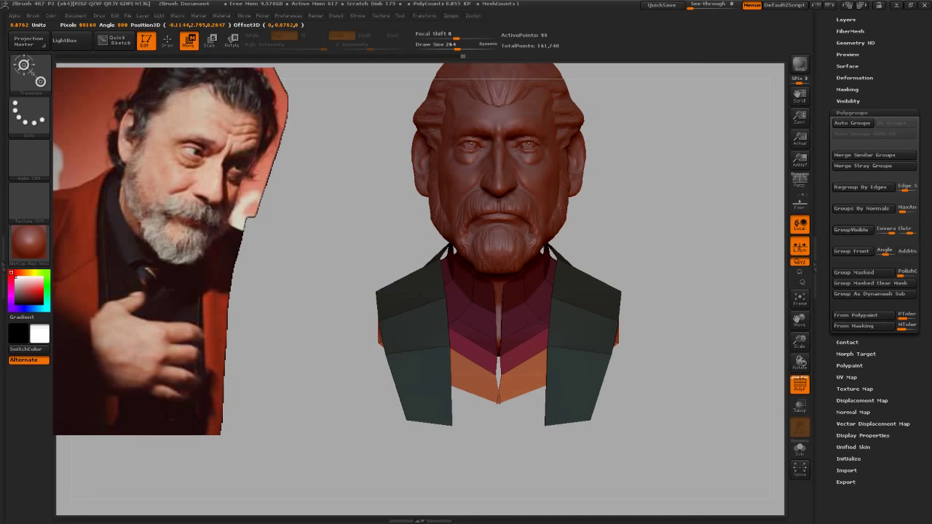
# Step: With the Standard brush at size 62, pull the maroon chest band down into a V
pyautogui.press('b')
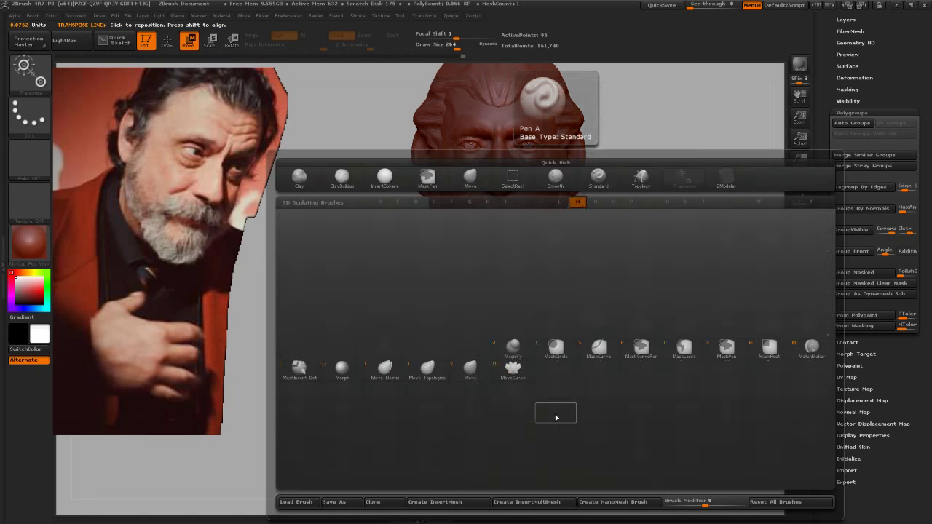
pyautogui.press('s')
pyautogui.press('t')
pyautogui.press('s')
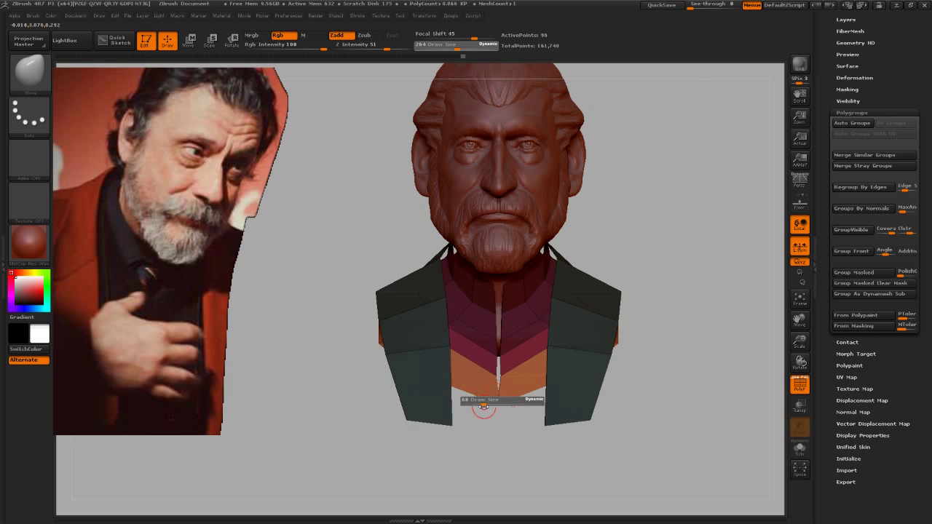
pyautogui.moveTo(484, 405)
pyautogui.mouseDown()
pyautogui.moveTo(515, 375)
pyautogui.moveTo(539, 374)
pyautogui.mouseUp()
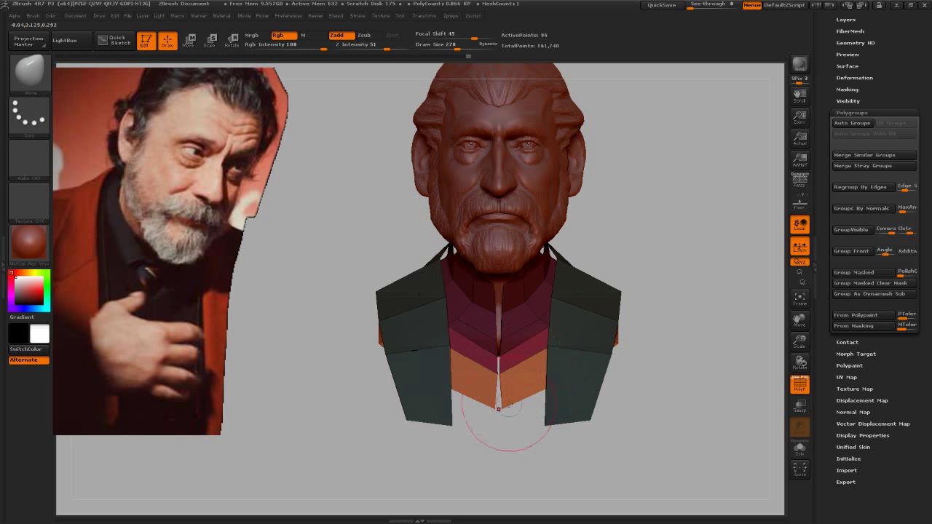
pyautogui.moveTo(523, 479); pyautogui.dragTo(521, 418)
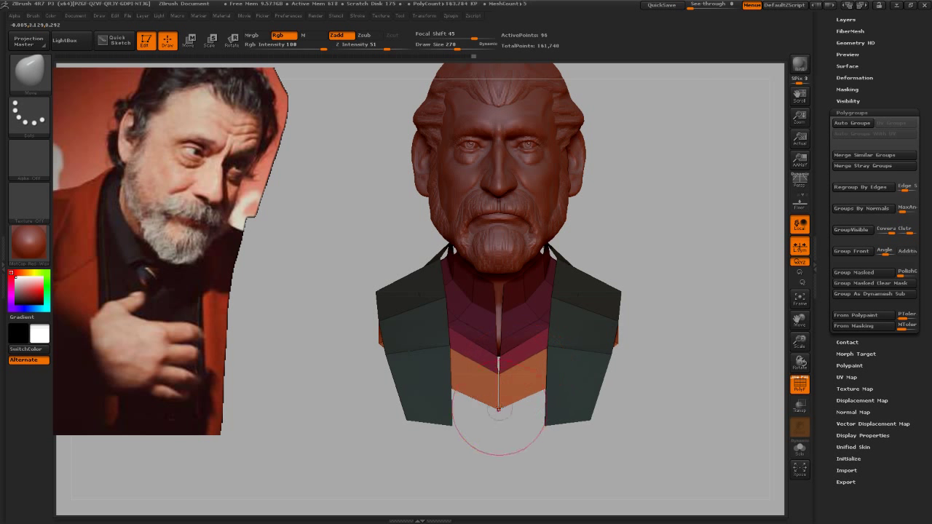
pyautogui.moveTo(499, 380); pyautogui.dragTo(501, 449)
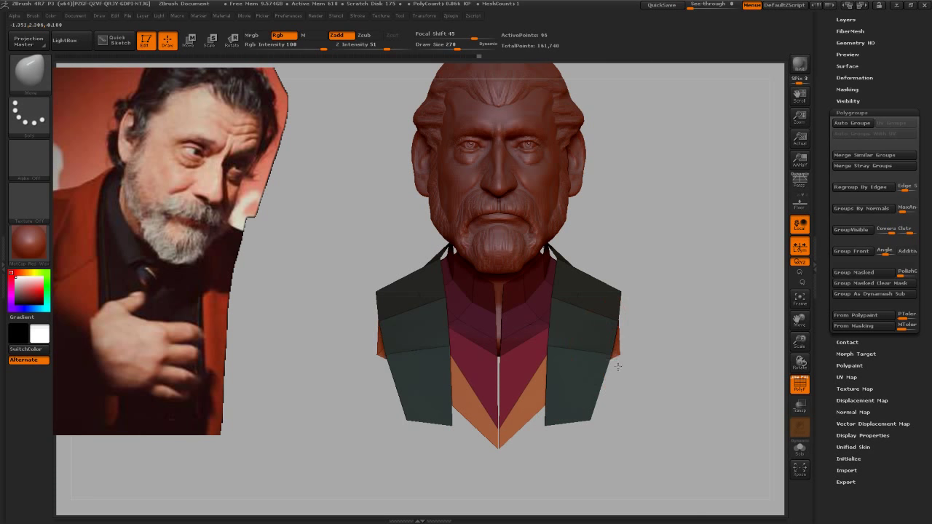
# Step: Smooth the lower front torso panels, checking the bust from both profiles
pyautogui.moveTo(590, 454); pyautogui.dragTo(619, 426)
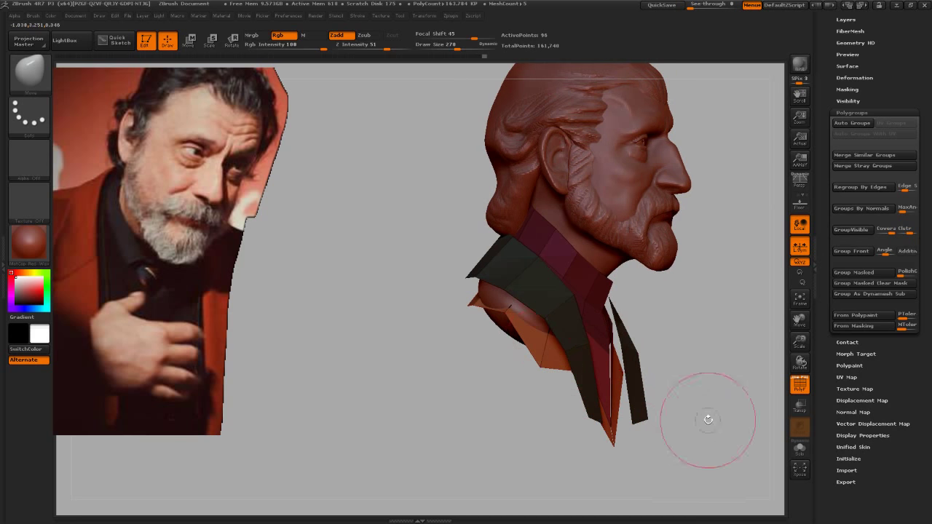
pyautogui.keyDown('shift'); pyautogui.moveTo(708, 419); pyautogui.dragTo(548, 336); pyautogui.keyUp('shift')
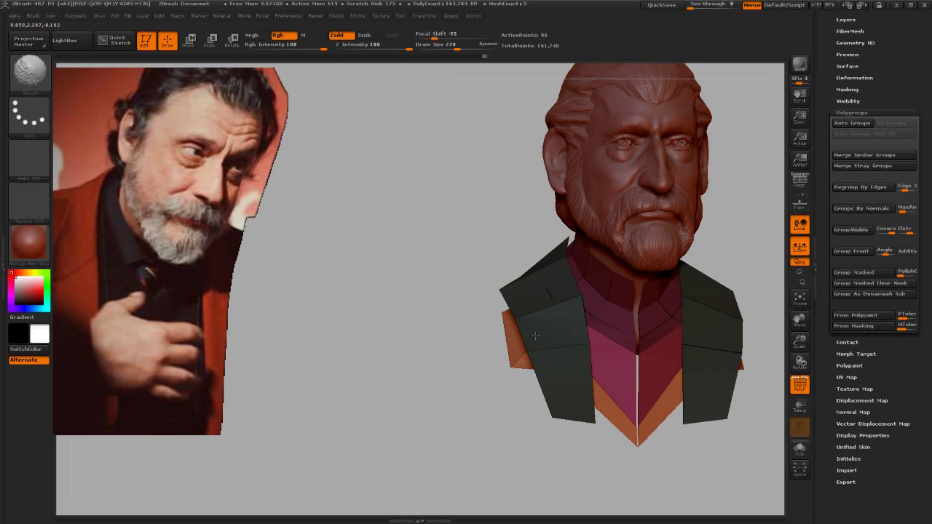
pyautogui.moveTo(573, 377)
pyautogui.mouseDown()
pyautogui.moveTo(541, 450)
pyautogui.moveTo(548, 442)
pyautogui.mouseUp()
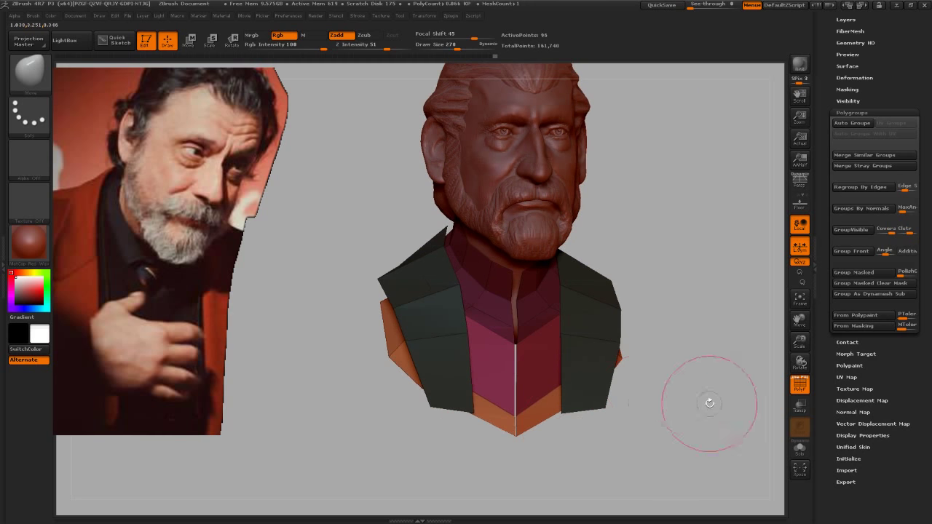
pyautogui.moveTo(707, 401)
pyautogui.mouseDown()
pyautogui.moveTo(659, 408)
pyautogui.moveTo(618, 317)
pyautogui.mouseUp()
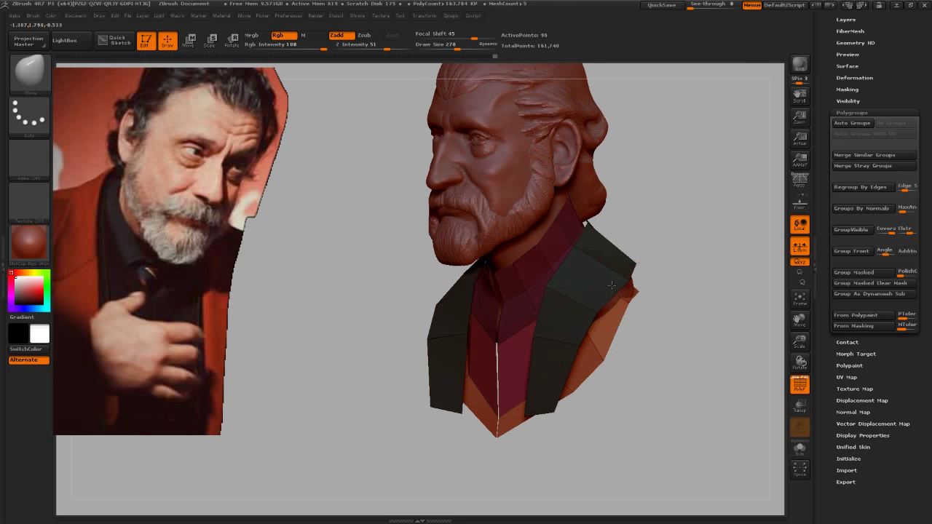
pyautogui.moveTo(690, 310)
pyautogui.mouseDown()
pyautogui.moveTo(714, 374)
pyautogui.moveTo(587, 306)
pyautogui.mouseUp()
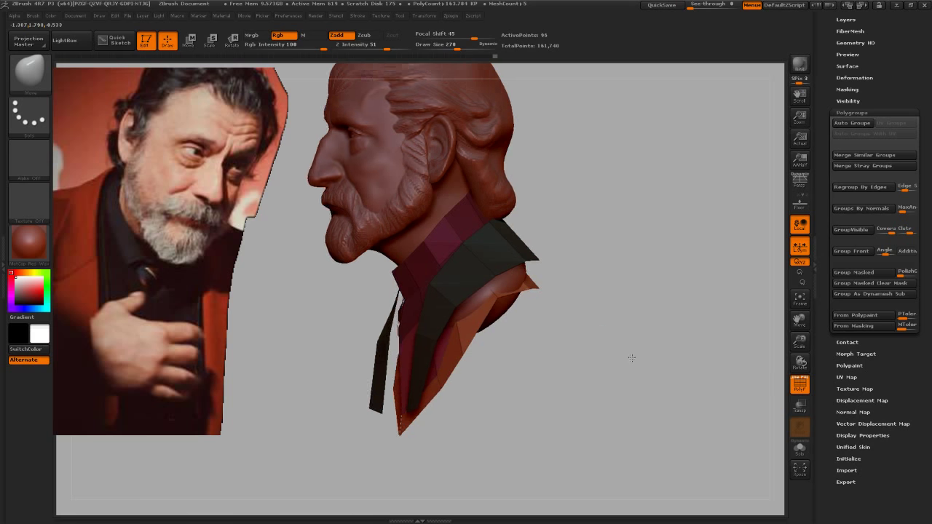
# Step: Switch to the Move brush and enlarge it to size 677
pyautogui.press('b')
pyautogui.press('m')
pyautogui.press('v')
pyautogui.press('s')
pyautogui.moveTo(521, 271); pyautogui.dragTo(564, 272)
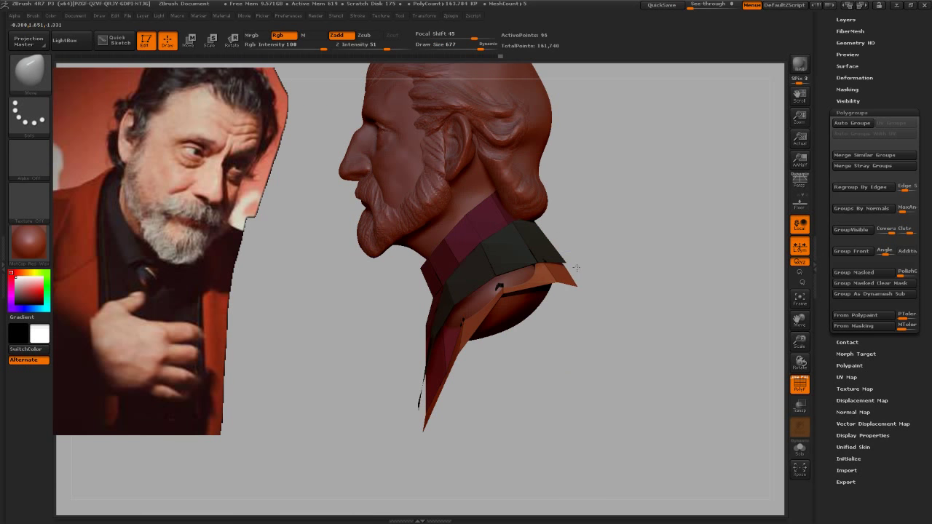
pyautogui.moveTo(603, 281)
pyautogui.mouseDown()
pyautogui.moveTo(618, 311)
pyautogui.moveTo(672, 284)
pyautogui.moveTo(638, 252)
pyautogui.mouseUp()
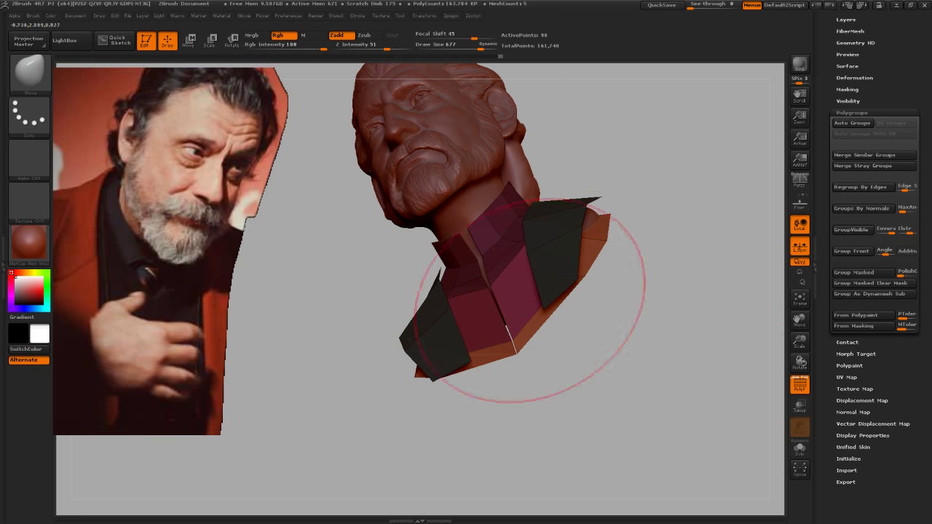
# Step: Hide the dark jacket flaps, reduce the brush to 378 and orbit around the bust
pyautogui.moveTo(634, 335)
pyautogui.mouseDown()
pyautogui.moveTo(658, 264)
pyautogui.moveTo(672, 274)
pyautogui.mouseUp()
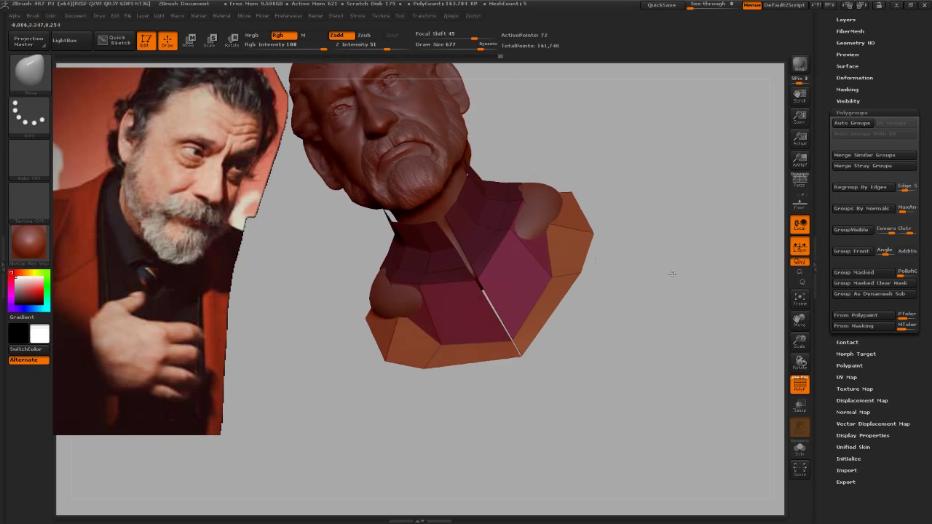
pyautogui.press('s')
pyautogui.moveTo(520, 223)
pyautogui.mouseDown()
pyautogui.moveTo(645, 225)
pyautogui.moveTo(536, 272)
pyautogui.mouseUp()
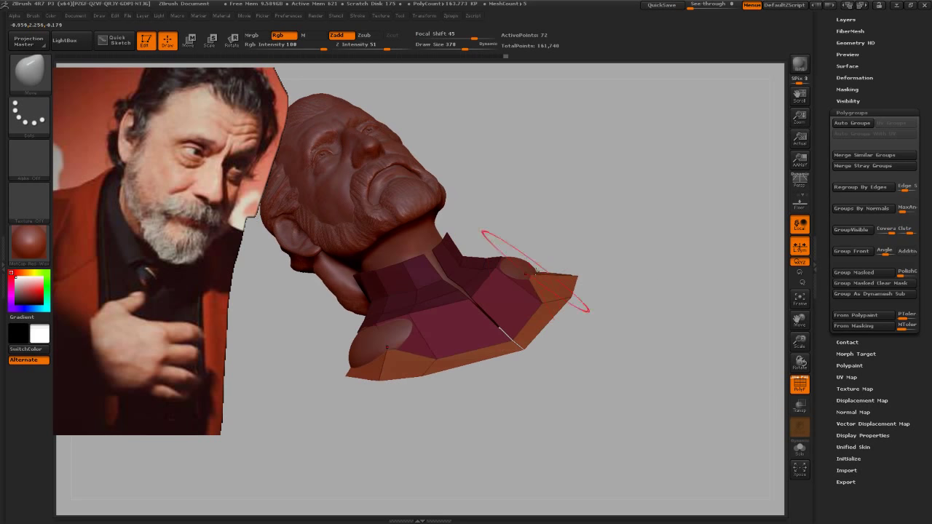
pyautogui.moveTo(635, 235)
pyautogui.mouseDown()
pyautogui.moveTo(610, 316)
pyautogui.moveTo(624, 308)
pyautogui.moveTo(534, 321)
pyautogui.mouseUp()
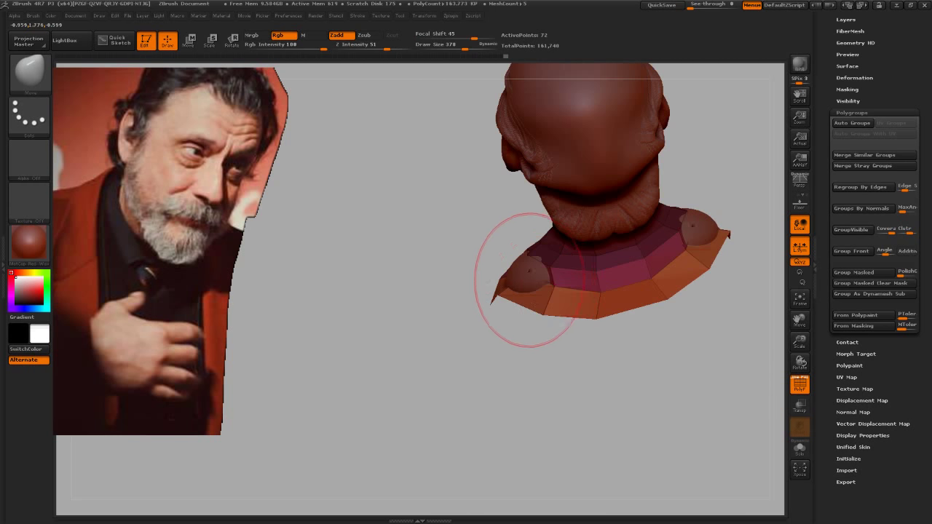
pyautogui.moveTo(472, 282)
pyautogui.mouseDown()
pyautogui.moveTo(537, 389)
pyautogui.moveTo(604, 400)
pyautogui.moveTo(634, 386)
pyautogui.mouseUp()
pyautogui.moveTo(620, 338)
pyautogui.mouseDown()
pyautogui.moveTo(620, 295)
pyautogui.moveTo(510, 333)
pyautogui.moveTo(477, 324)
pyautogui.mouseUp()
# Step: Resize the brush to 165 and then 426 while turning the bust to its side views
pyautogui.press('s')
pyautogui.moveTo(539, 422)
pyautogui.mouseDown()
pyautogui.moveTo(551, 401)
pyautogui.moveTo(525, 371)
pyautogui.mouseUp()
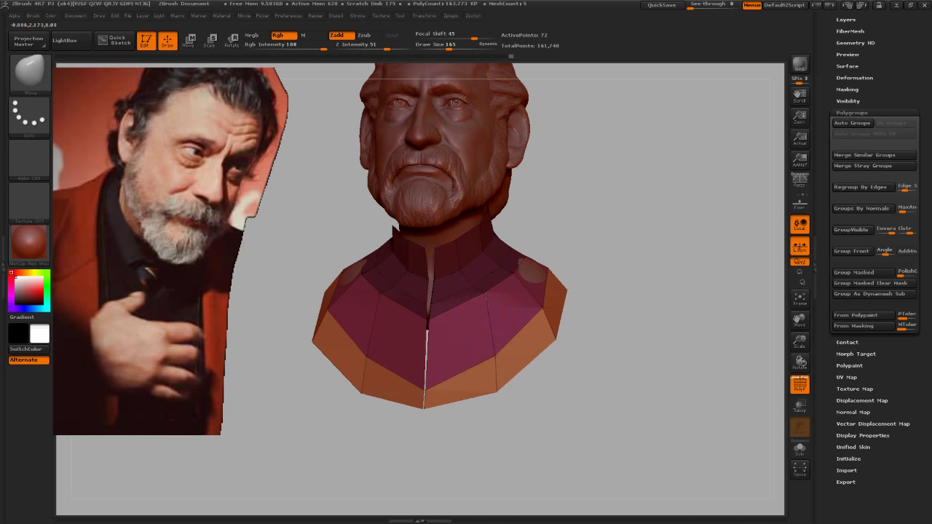
pyautogui.moveTo(567, 348)
pyautogui.mouseDown()
pyautogui.moveTo(621, 400)
pyautogui.moveTo(597, 413)
pyautogui.moveTo(651, 427)
pyautogui.moveTo(562, 328)
pyautogui.moveTo(609, 354)
pyautogui.moveTo(658, 339)
pyautogui.moveTo(619, 356)
pyautogui.moveTo(655, 396)
pyautogui.mouseUp()
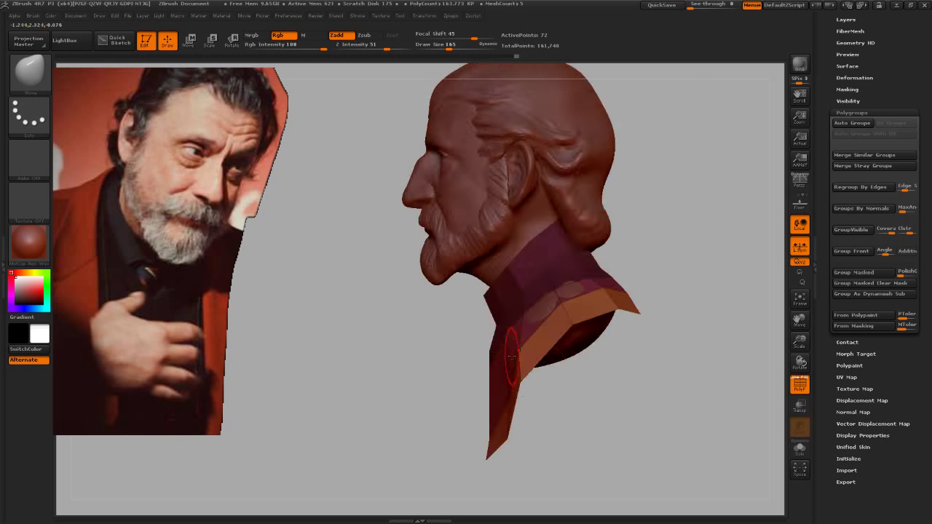
pyautogui.press('s')
pyautogui.moveTo(484, 355); pyautogui.dragTo(521, 360)
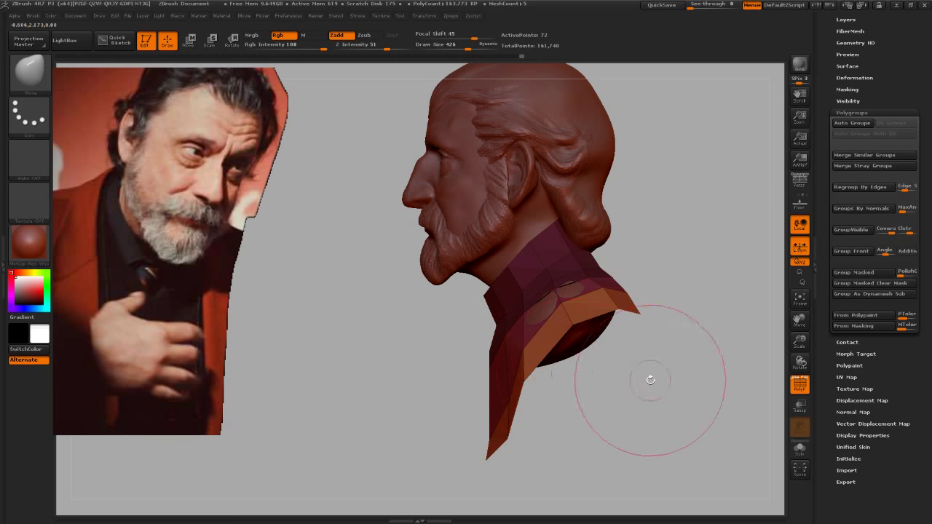
pyautogui.moveTo(650, 379)
pyautogui.mouseDown()
pyautogui.moveTo(699, 368)
pyautogui.moveTo(622, 304)
pyautogui.moveTo(680, 323)
pyautogui.moveTo(697, 339)
pyautogui.mouseUp()
# Step: Clear the mask from the jacket lapels and turn off the polygroup colour display
pyautogui.keyDown('ctrl'); pyautogui.click(696, 339); pyautogui.keyUp('ctrl')
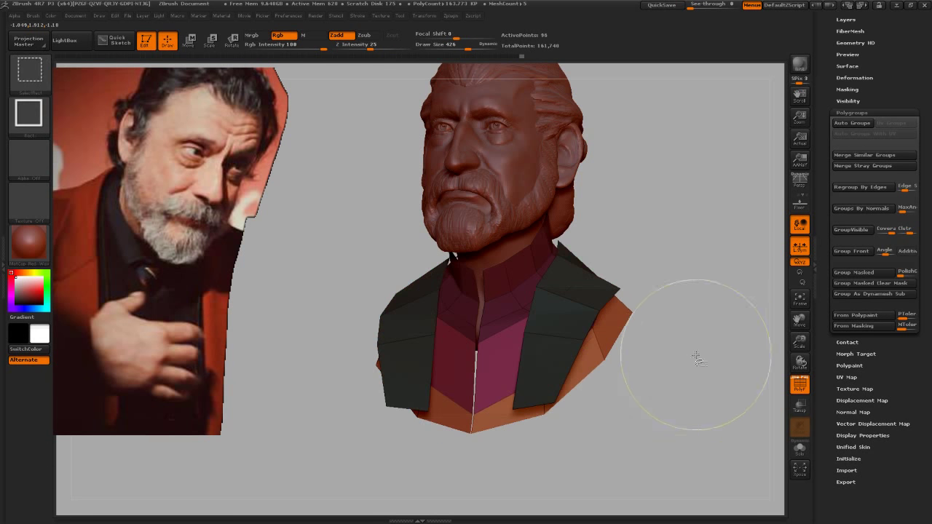
pyautogui.moveTo(715, 380); pyautogui.dragTo(626, 366)
pyautogui.moveTo(697, 342)
pyautogui.keyDown('ctrl'); pyautogui.mouseDown()
pyautogui.moveTo(626, 387)
pyautogui.moveTo(649, 400)
pyautogui.moveTo(658, 395)
pyautogui.moveTo(633, 395)
pyautogui.moveTo(618, 374)
pyautogui.mouseUp(); pyautogui.keyUp('ctrl')
pyautogui.hotkey('shift', 'f')
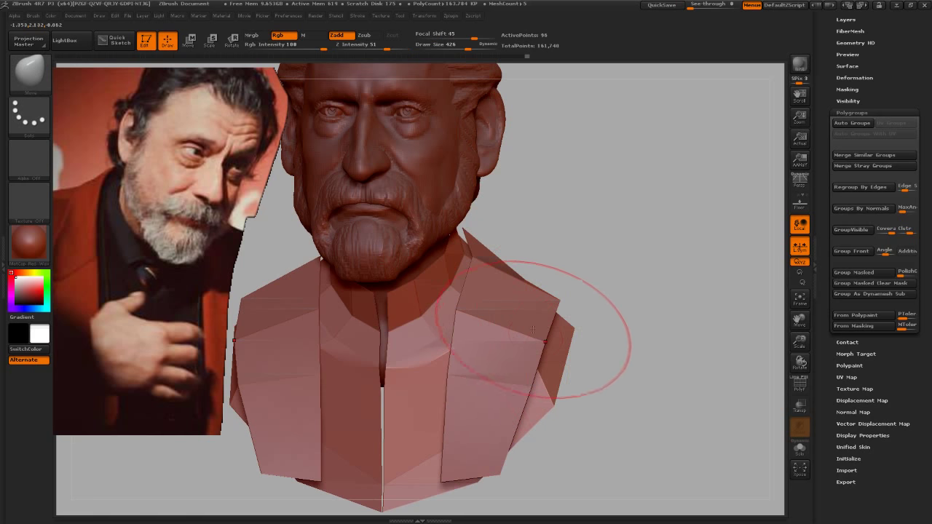
# Step: Place a Transpose Move line on the right lapel, then inspect the lapels from below and above
pyautogui.press('w')
pyautogui.keyDown('ctrl'); pyautogui.click(546, 340); pyautogui.keyUp('ctrl')
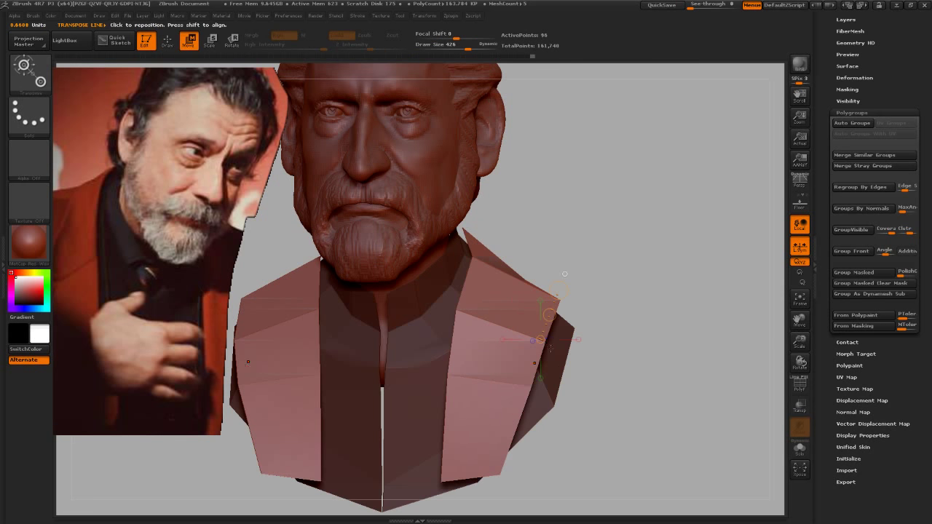
pyautogui.press('q')
pyautogui.moveTo(569, 314); pyautogui.dragTo(551, 391)
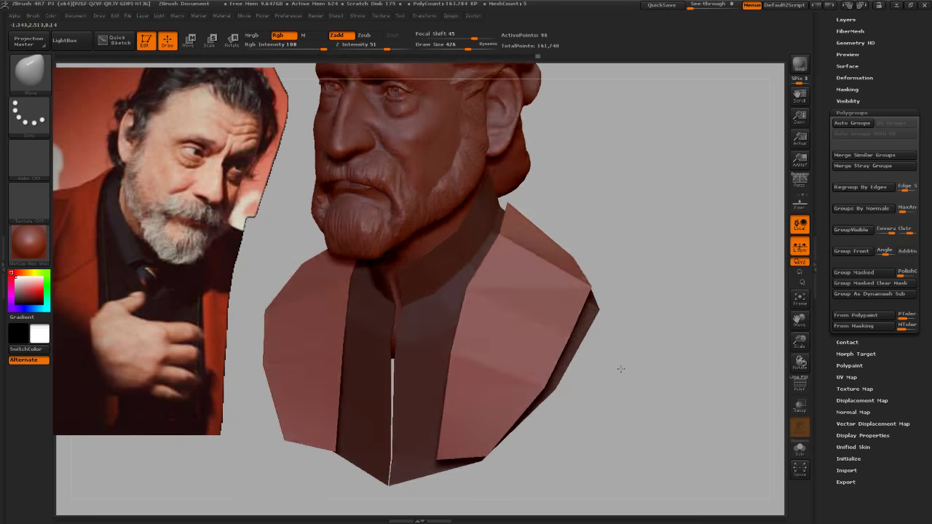
pyautogui.moveTo(559, 402)
pyautogui.mouseDown()
pyautogui.moveTo(645, 260)
pyautogui.moveTo(679, 285)
pyautogui.moveTo(568, 355)
pyautogui.mouseUp()
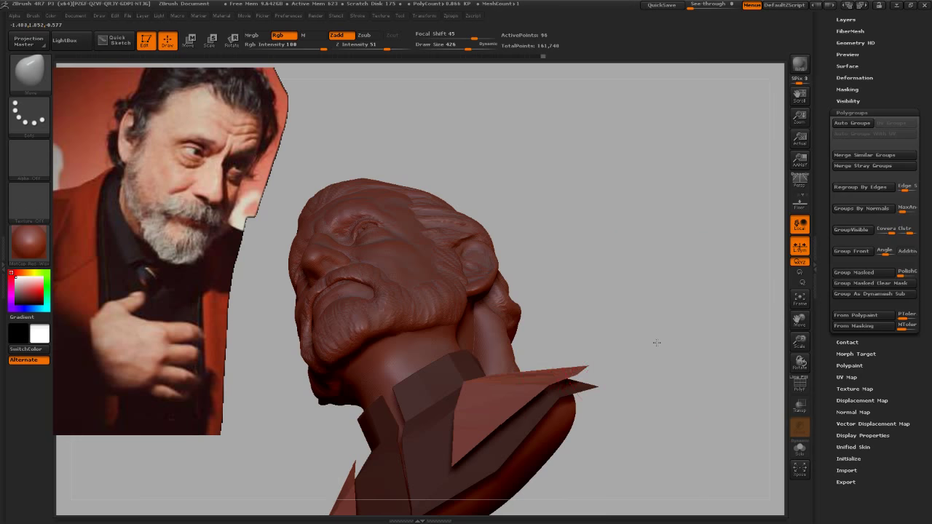
pyautogui.moveTo(656, 342)
pyautogui.mouseDown()
pyautogui.moveTo(575, 377)
pyautogui.moveTo(593, 375)
pyautogui.moveTo(631, 410)
pyautogui.moveTo(589, 319)
pyautogui.moveTo(573, 343)
pyautogui.mouseUp()
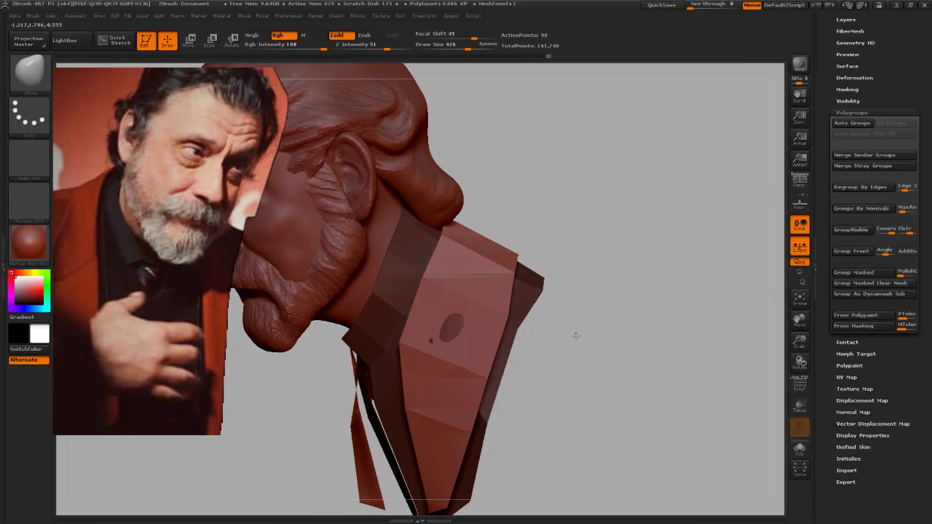
pyautogui.moveTo(553, 306)
pyautogui.mouseDown()
pyautogui.moveTo(592, 273)
pyautogui.moveTo(566, 312)
pyautogui.moveTo(622, 313)
pyautogui.moveTo(580, 352)
pyautogui.moveTo(602, 296)
pyautogui.moveTo(570, 343)
pyautogui.mouseUp()
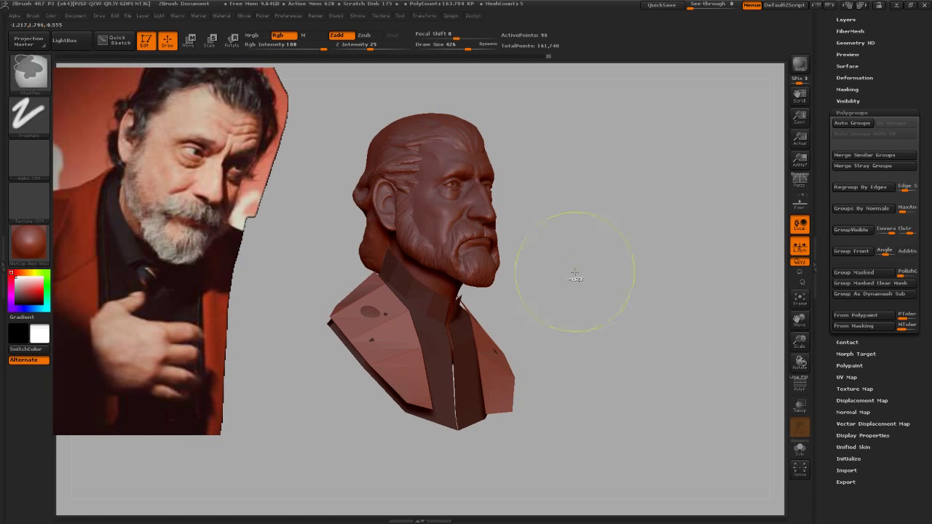
pyautogui.moveTo(575, 270)
pyautogui.keyDown('alt'); pyautogui.mouseDown()
pyautogui.moveTo(577, 291)
pyautogui.moveTo(606, 299)
pyautogui.mouseUp(); pyautogui.keyUp('alt')
# Step: Select the Move brush and zoom in close on the face
pyautogui.press('b')
pyautogui.press('m')
pyautogui.press('v')
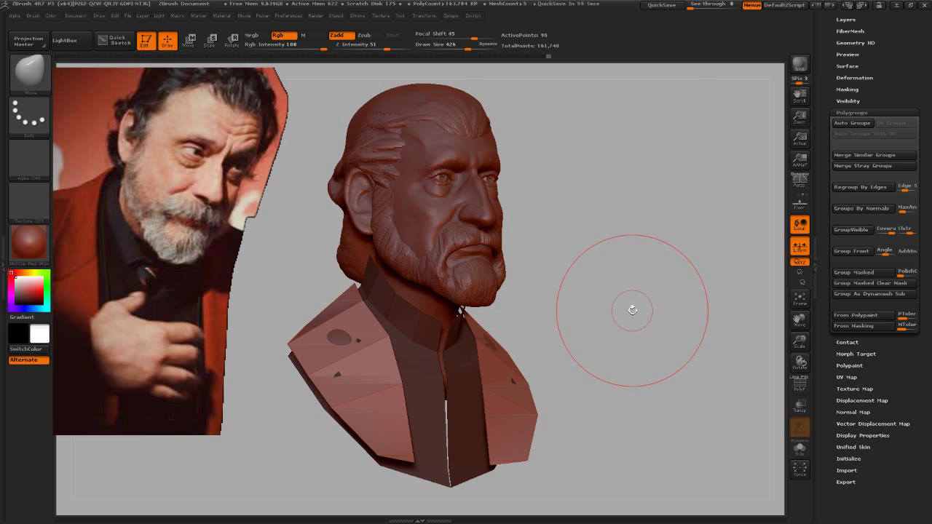
pyautogui.moveTo(427, 229)
pyautogui.keyDown('ctrl'); pyautogui.mouseDown(button='right')
pyautogui.moveTo(664, 134)
pyautogui.moveTo(591, 237)
pyautogui.mouseUp(button='right'); pyautogui.keyUp('ctrl')
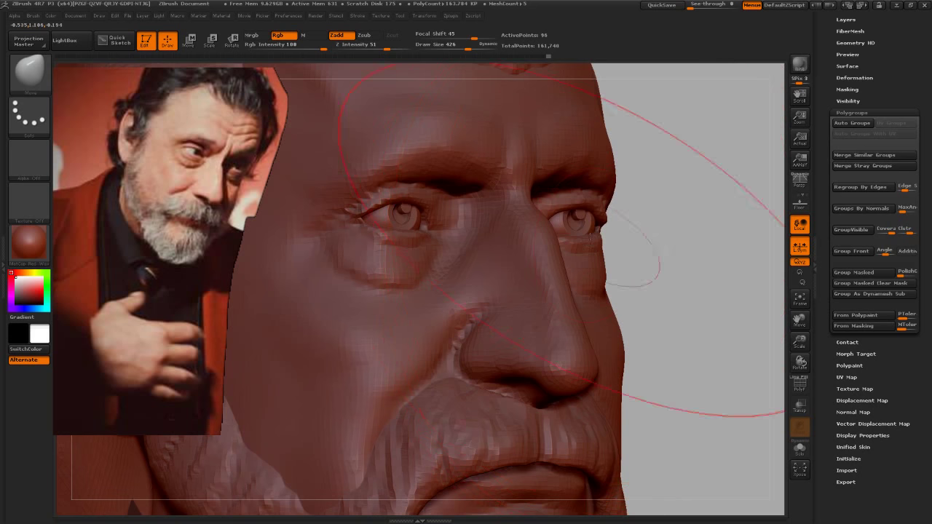
# Step: Make the eye spheres the active subtool, isolate them and frame both eyes with wireframe shown
pyautogui.keyDown('alt'); pyautogui.click(394, 221); pyautogui.keyUp('alt')
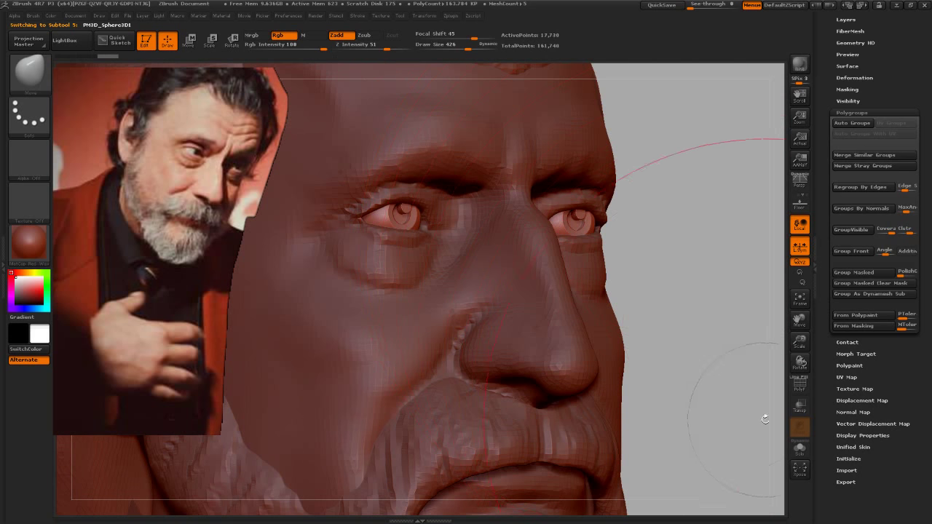
pyautogui.click(798, 450)
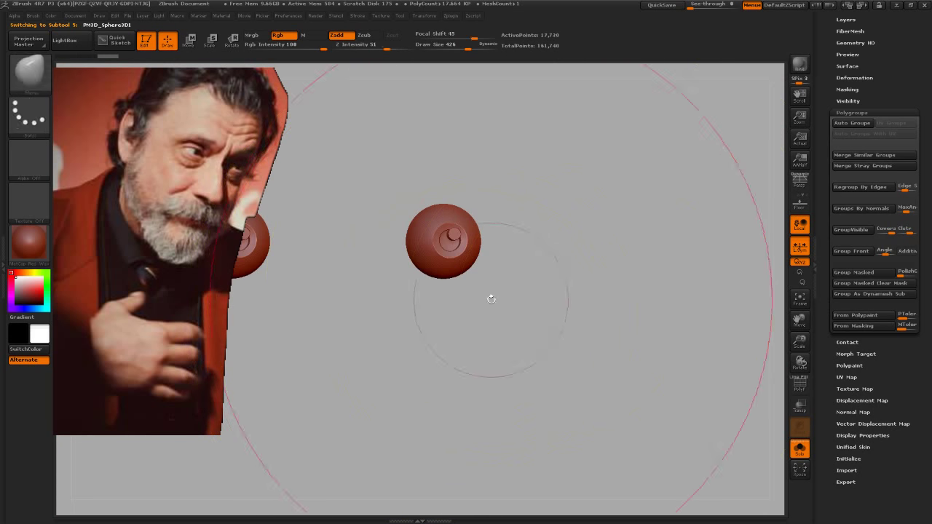
pyautogui.press('shift')
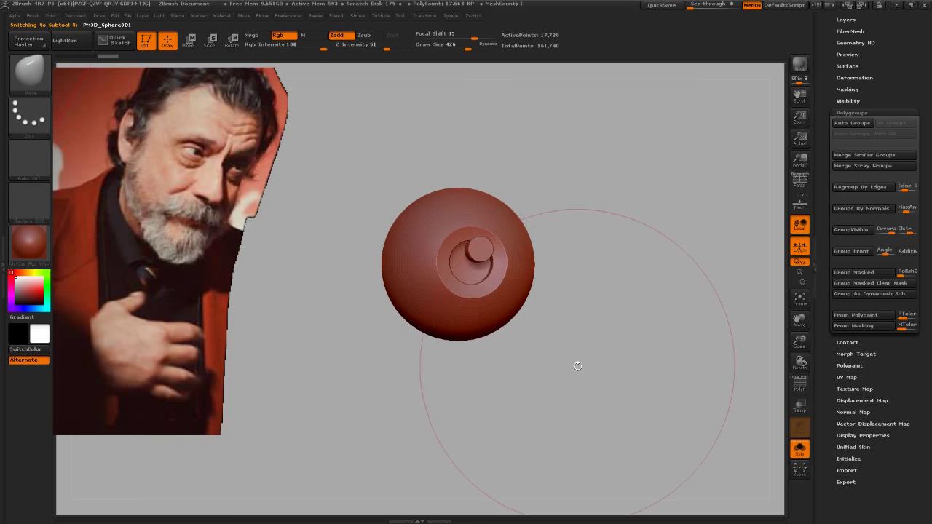
pyautogui.hotkey('shift', 'f')
pyautogui.moveTo(573, 355); pyautogui.dragTo(556, 274)
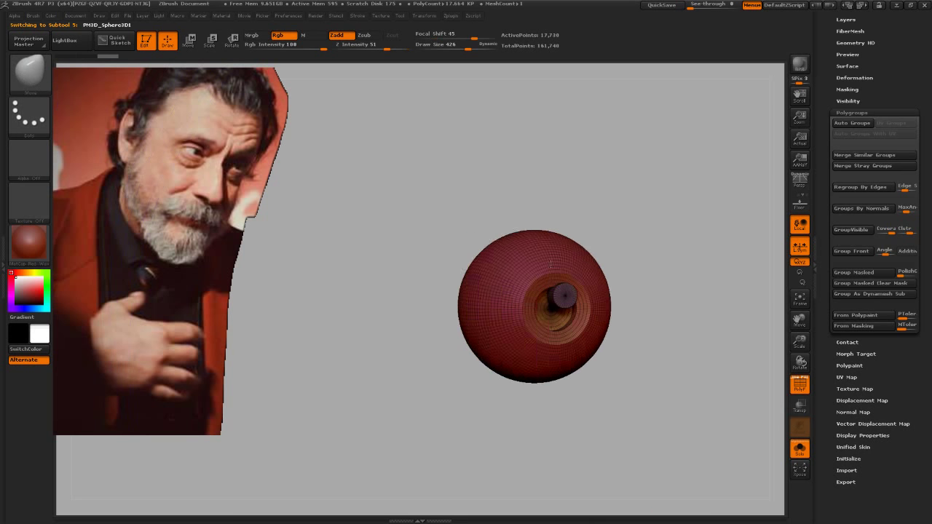
pyautogui.keyDown('alt'); pyautogui.moveTo(551, 374); pyautogui.dragTo(566, 254); pyautogui.keyUp('alt')
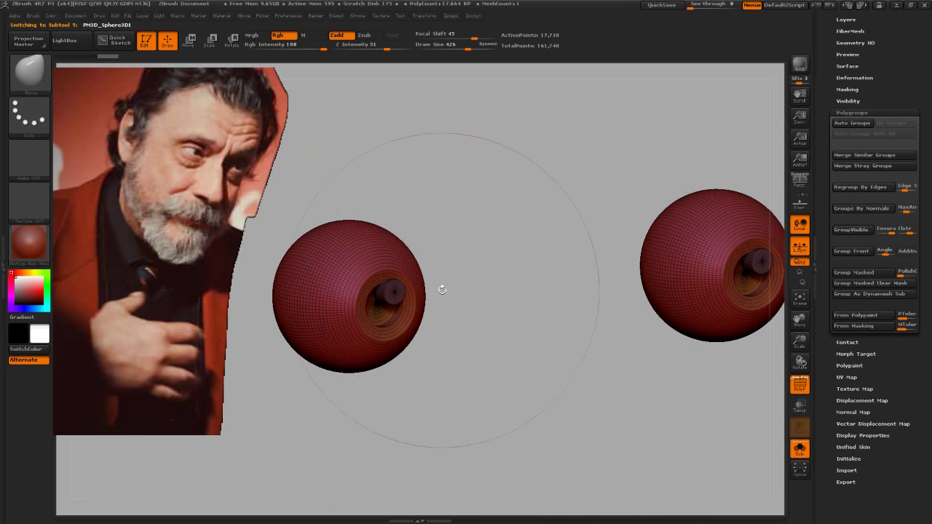
pyautogui.press('w')
pyautogui.keyDown('ctrl'); pyautogui.click(493, 271); pyautogui.keyUp('ctrl')
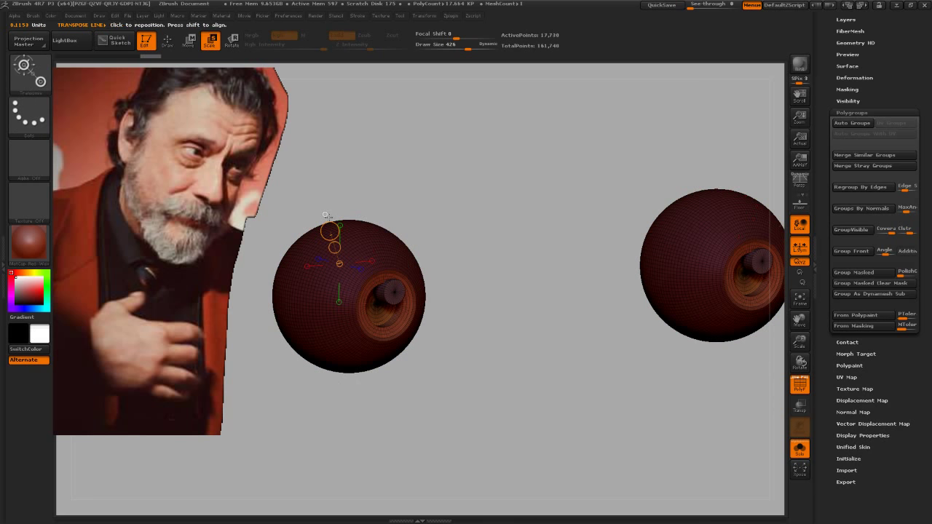
# Step: Scale the eye spheres with a transpose line from the socket centre, comparing results via undo and redo
pyautogui.moveTo(380, 303); pyautogui.dragTo(440, 318)
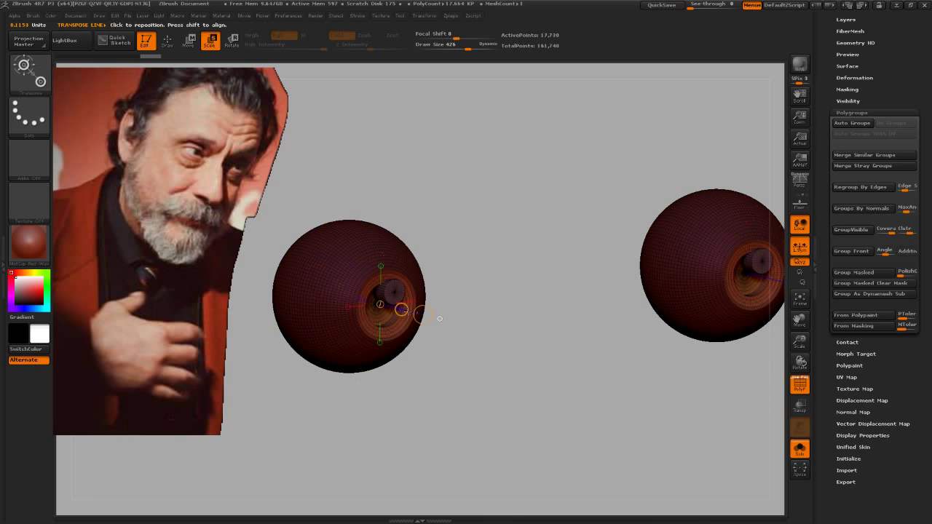
pyautogui.moveTo(422, 315); pyautogui.dragTo(601, 318)
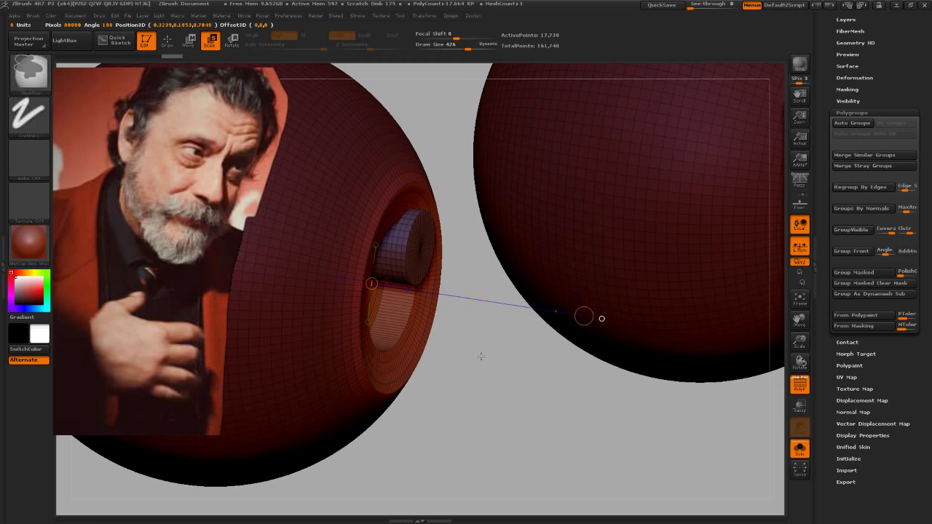
pyautogui.moveTo(584, 316); pyautogui.dragTo(570, 316)
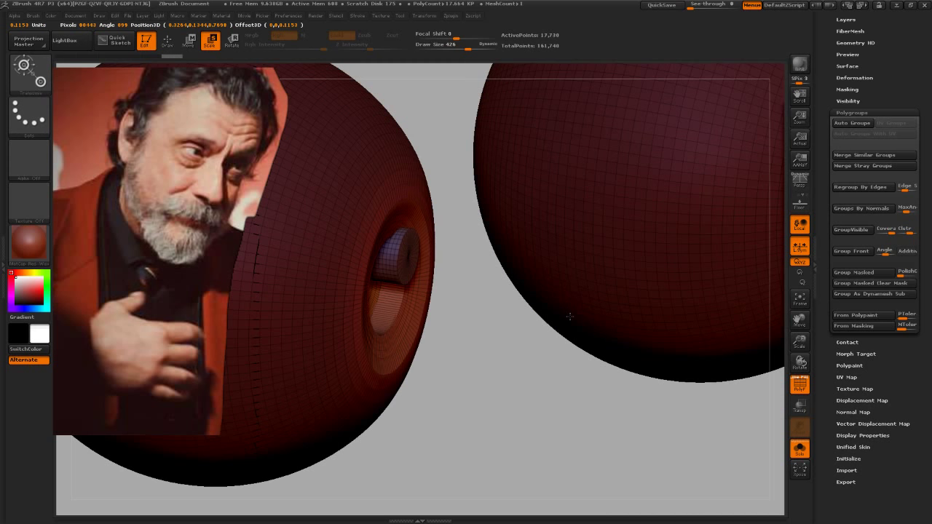
pyautogui.hotkey('ctrl', 'z')
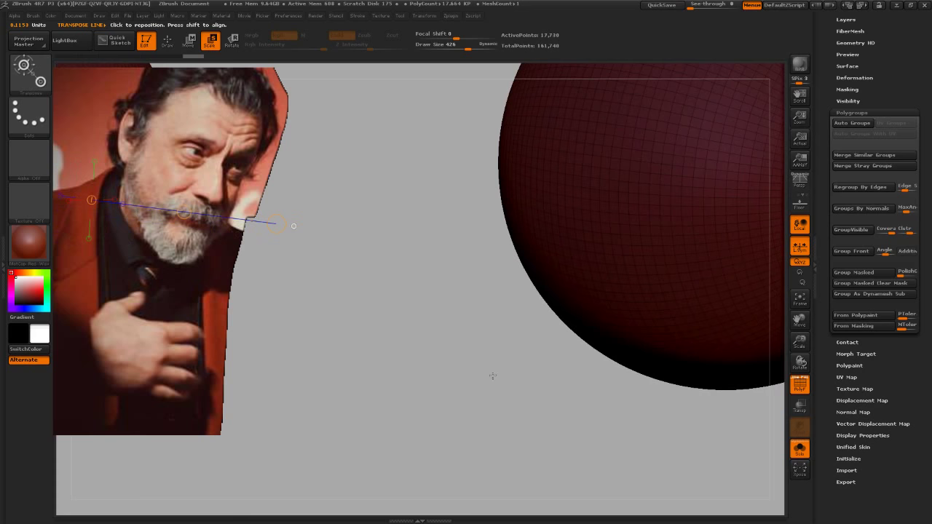
pyautogui.hotkey('ctrl', 'z')
pyautogui.hotkey('ctrl', 'shift', 'z')
pyautogui.hotkey('ctrl', 'shift', 'z')
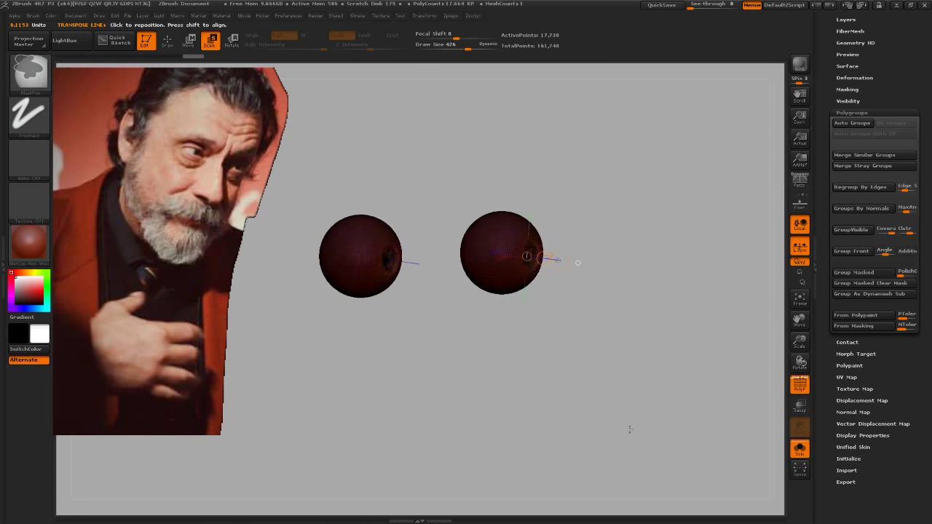
pyautogui.hotkey('ctrl', 'shift', 'z')
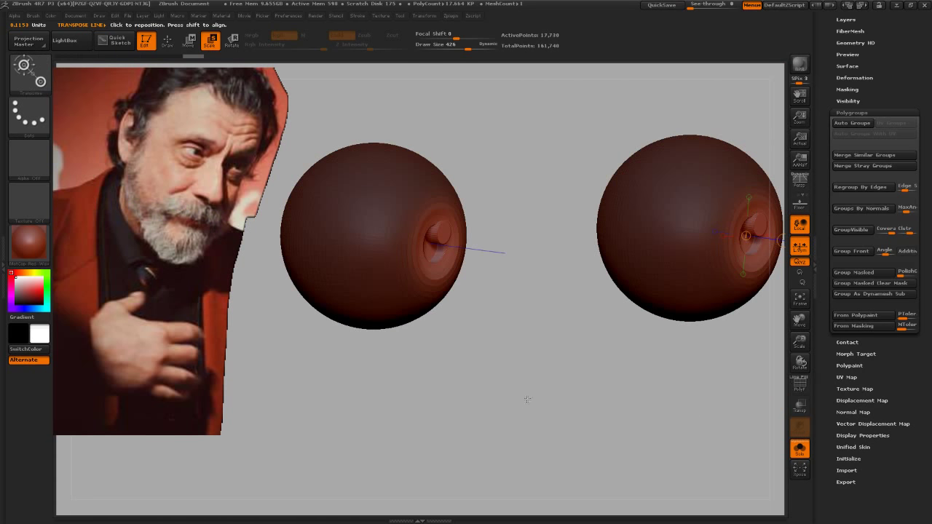
pyautogui.hotkey('ctrl', 'shift', 'z')
pyautogui.hotkey('ctrl', 'shift', 'z')
pyautogui.hotkey('ctrl', 'shift', 'z')
pyautogui.hotkey('ctrl', 'shift', 'z')
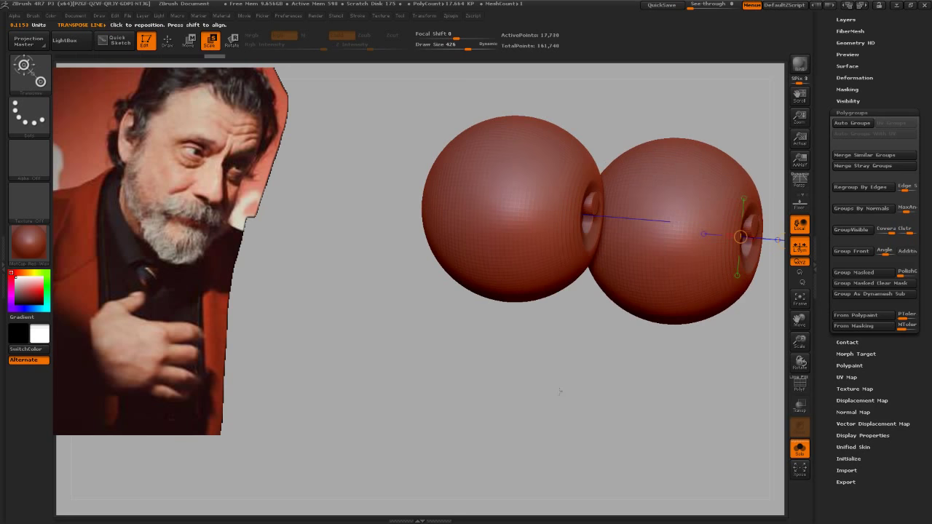
pyautogui.hotkey('ctrl', 'shift', 'z')
pyautogui.hotkey('ctrl', 'shift', 'z')
pyautogui.hotkey('ctrl', 'shift', 'z')
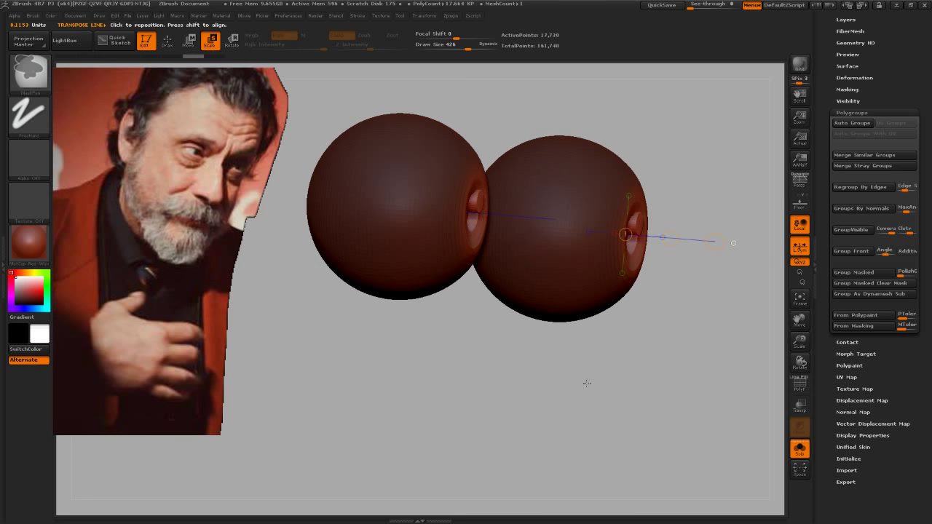
pyautogui.hotkey('ctrl', 'shift', 'z')
pyautogui.hotkey('ctrl', 'z')
pyautogui.hotkey('ctrl', 'z')
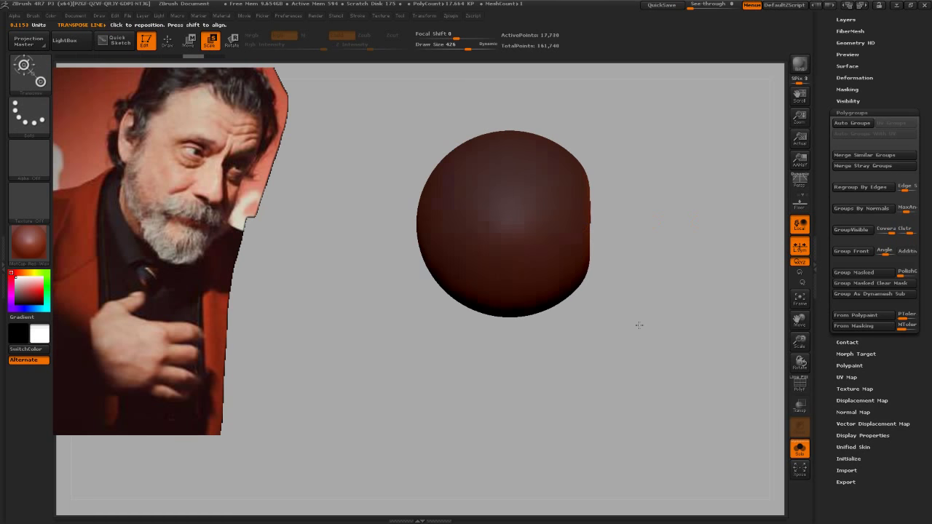
pyautogui.hotkey('ctrl', 'z')
pyautogui.hotkey('ctrl', 'z')
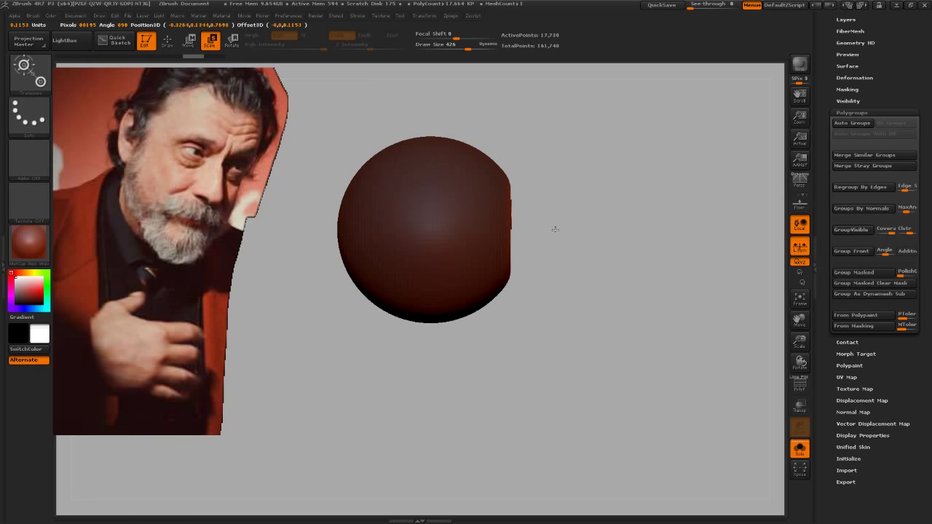
pyautogui.hotkey('ctrl', 'shift', 'z')
pyautogui.hotkey('ctrl', 'shift', 'z')
pyautogui.press('w')
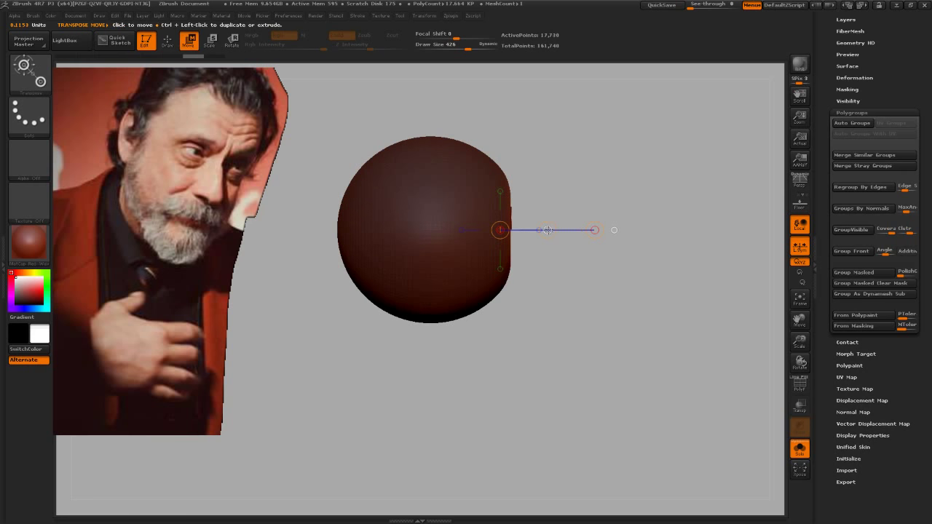
pyautogui.hotkey('ctrl', 'z')
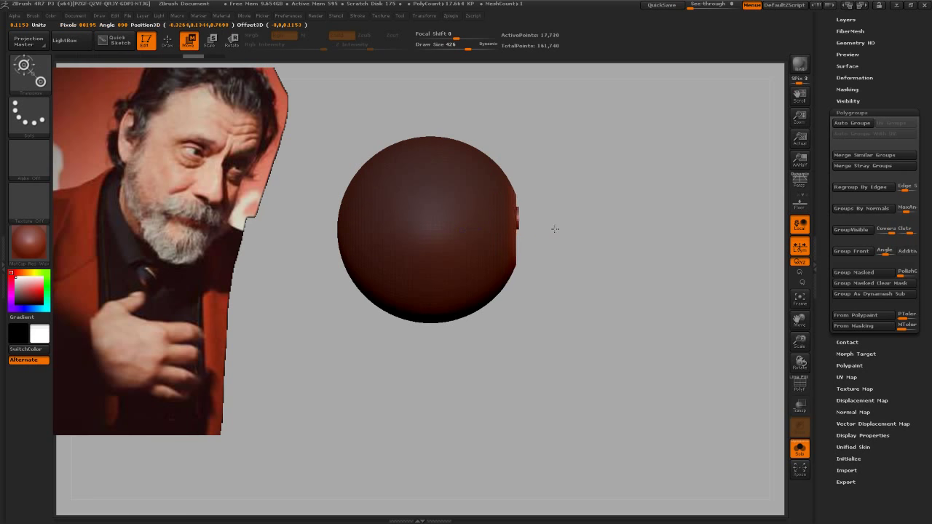
pyautogui.hotkey('ctrl', 'shift', 'z')
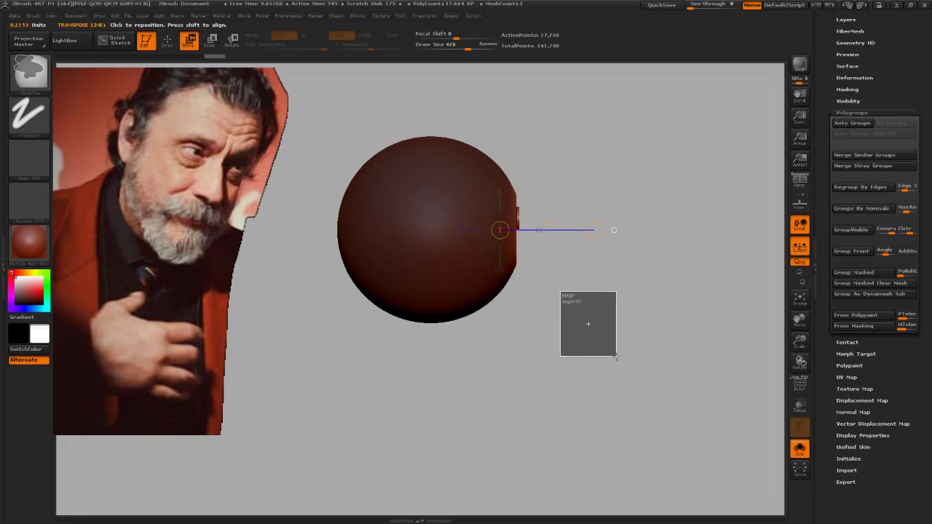
pyautogui.hotkey('ctrl', 'shift', 'z')
pyautogui.hotkey('ctrl', 'shift', 'z')
pyautogui.hotkey('ctrl', 'shift', 'z')
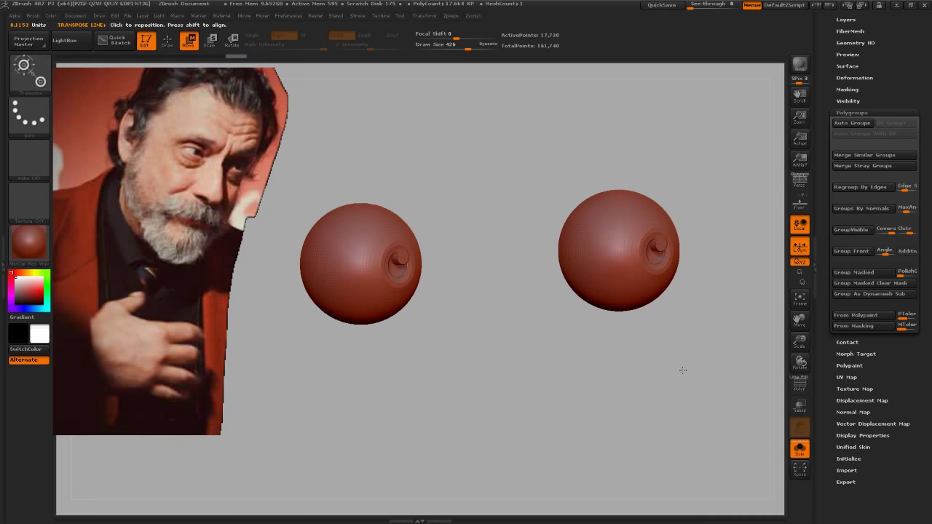
# Step: Unhide the head and frame the whole bust around the eyes
pyautogui.click(800, 451)
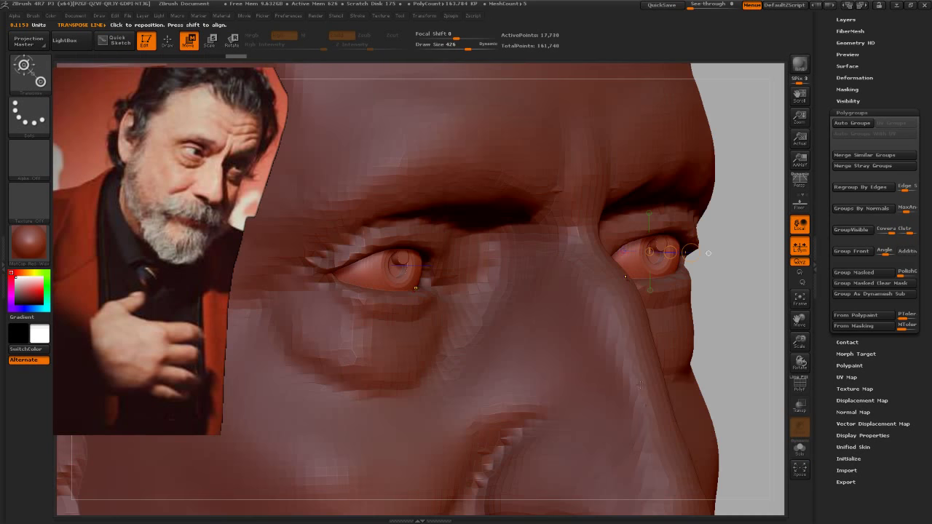
pyautogui.press('f')
pyautogui.moveTo(589, 308)
pyautogui.mouseDown()
pyautogui.moveTo(619, 250)
pyautogui.moveTo(605, 259)
pyautogui.moveTo(620, 267)
pyautogui.moveTo(574, 252)
pyautogui.mouseUp()
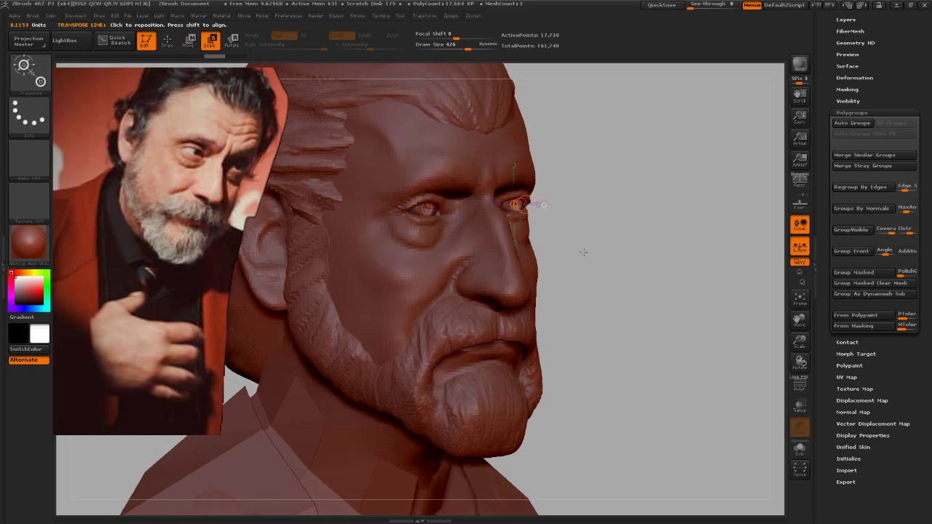
pyautogui.moveTo(585, 251); pyautogui.dragTo(595, 246)
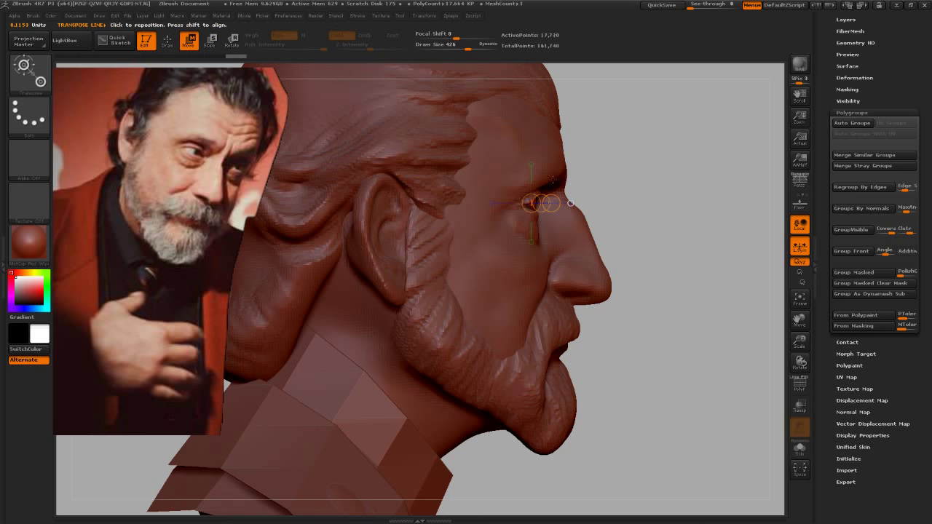
pyautogui.press('q')
pyautogui.moveTo(735, 212)
pyautogui.mouseDown()
pyautogui.moveTo(692, 209)
pyautogui.moveTo(624, 236)
pyautogui.moveTo(637, 261)
pyautogui.mouseUp()
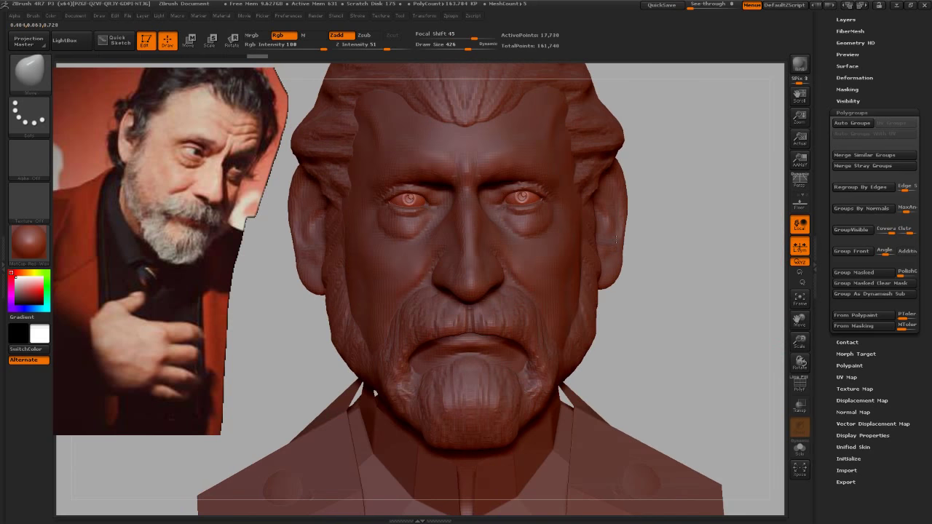
# Step: Rescale the eyeball on the viewer's right in Scale mode, then fit the bust in view
pyautogui.press('b')
pyautogui.press('m')
pyautogui.press('t')
pyautogui.press('e')
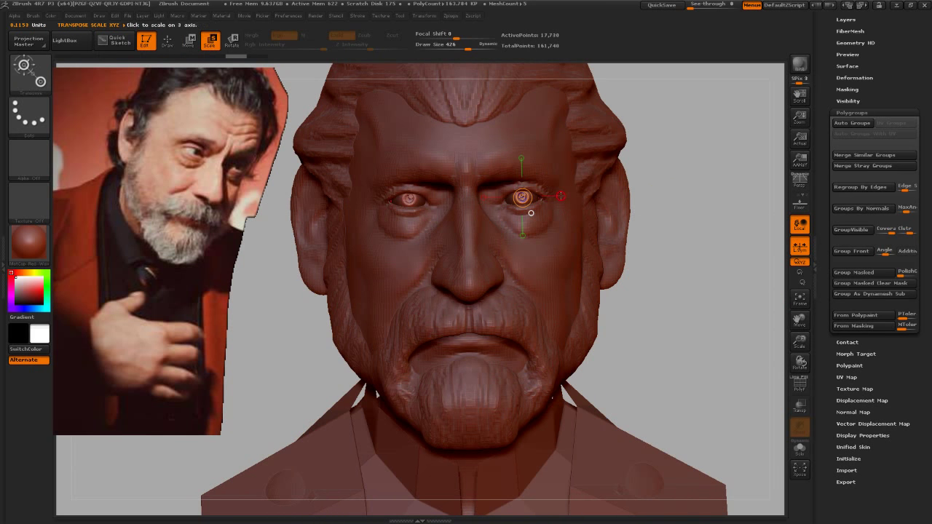
pyautogui.click(561, 196)
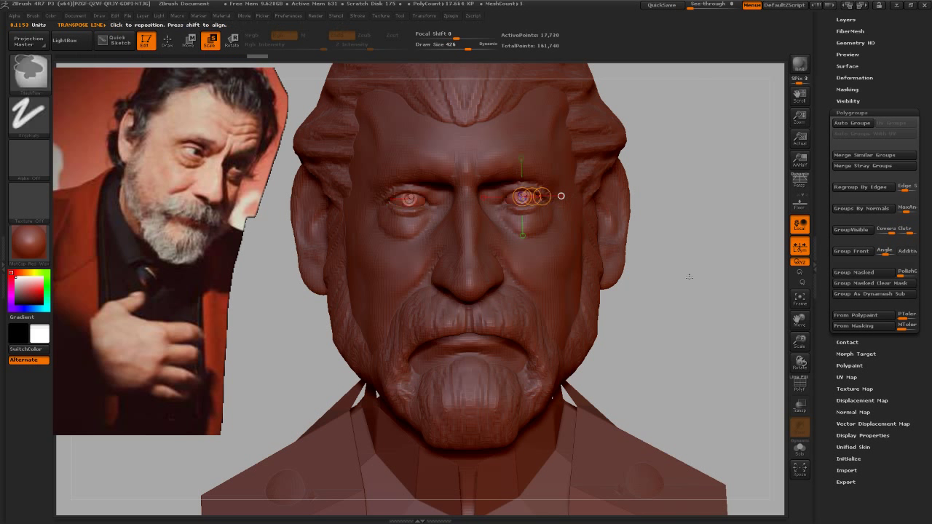
pyautogui.press('f')
pyautogui.press('q')
pyautogui.moveTo(634, 273)
pyautogui.mouseDown()
pyautogui.moveTo(604, 259)
pyautogui.moveTo(641, 263)
pyautogui.moveTo(623, 280)
pyautogui.moveTo(622, 267)
pyautogui.moveTo(628, 277)
pyautogui.moveTo(581, 268)
pyautogui.mouseUp()
# Step: Select the Hair subtool and orbit the bust to view it from several sides
pyautogui.keyDown('alt'); pyautogui.click(540, 219); pyautogui.keyUp('alt')
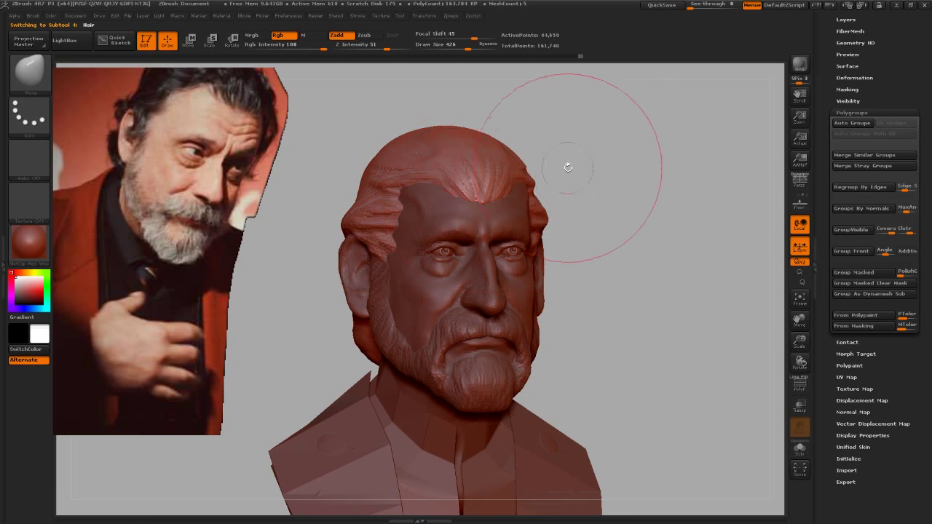
pyautogui.moveTo(553, 167)
pyautogui.mouseDown()
pyautogui.moveTo(598, 193)
pyautogui.moveTo(416, 186)
pyautogui.mouseUp()
pyautogui.press('s')
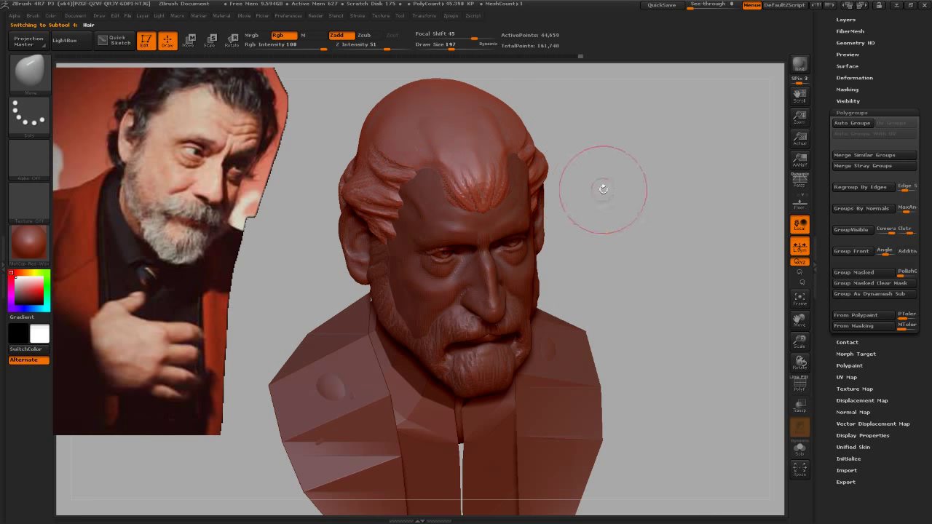
pyautogui.moveTo(604, 189)
pyautogui.mouseDown()
pyautogui.moveTo(614, 156)
pyautogui.moveTo(599, 193)
pyautogui.moveTo(616, 225)
pyautogui.moveTo(473, 171)
pyautogui.mouseUp()
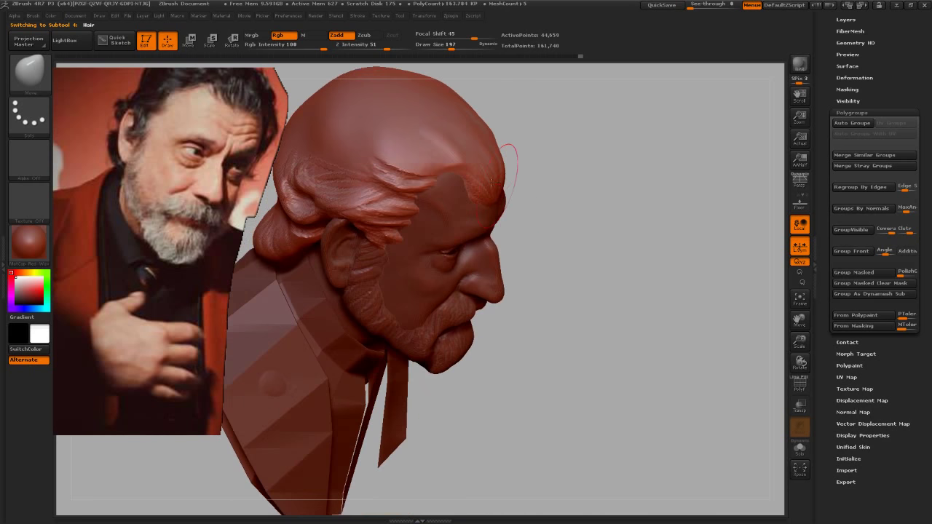
pyautogui.moveTo(568, 186)
pyautogui.mouseDown()
pyautogui.moveTo(558, 141)
pyautogui.moveTo(571, 172)
pyautogui.moveTo(629, 153)
pyautogui.moveTo(568, 146)
pyautogui.mouseUp()
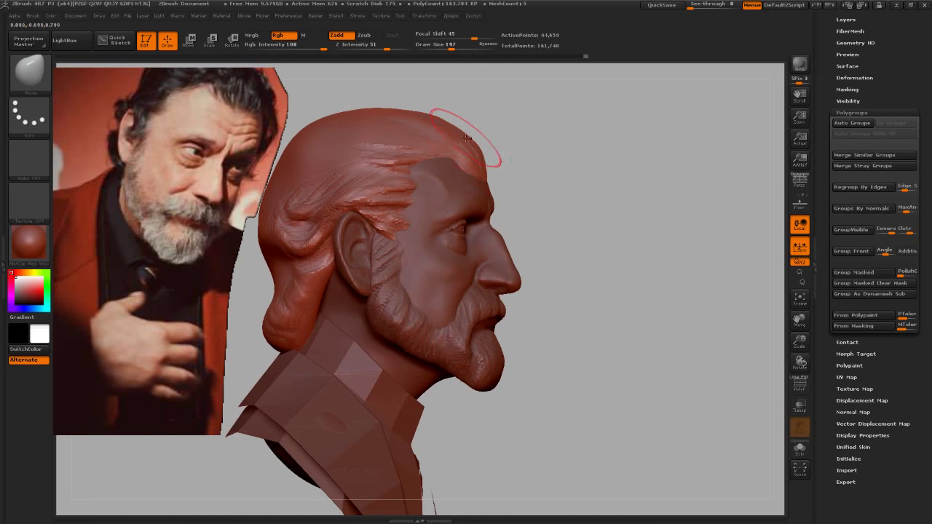
pyautogui.moveTo(508, 168)
pyautogui.mouseDown()
pyautogui.moveTo(599, 202)
pyautogui.moveTo(630, 202)
pyautogui.moveTo(597, 205)
pyautogui.mouseUp()
# Step: Adjust the Draw Size to 332, then 251, settling on 401
pyautogui.press('s')
pyautogui.moveTo(315, 174); pyautogui.dragTo(342, 175)
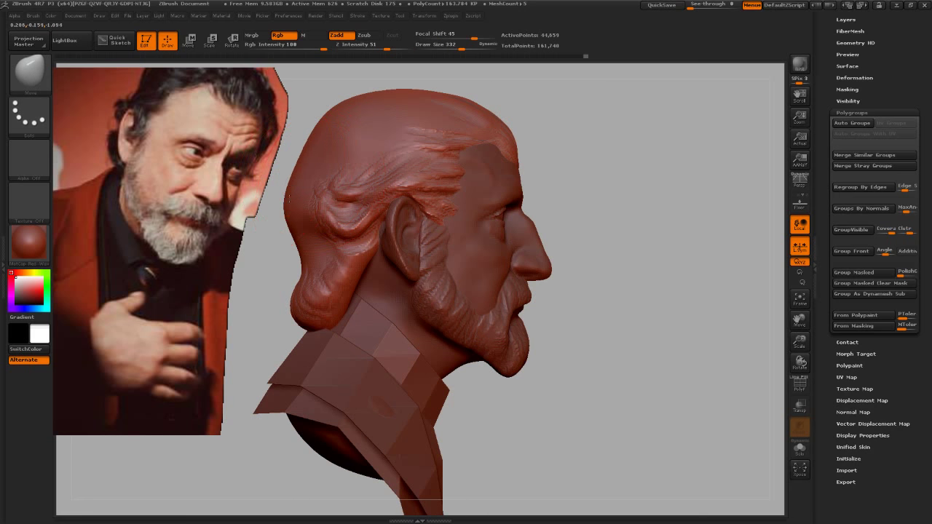
pyautogui.press('s')
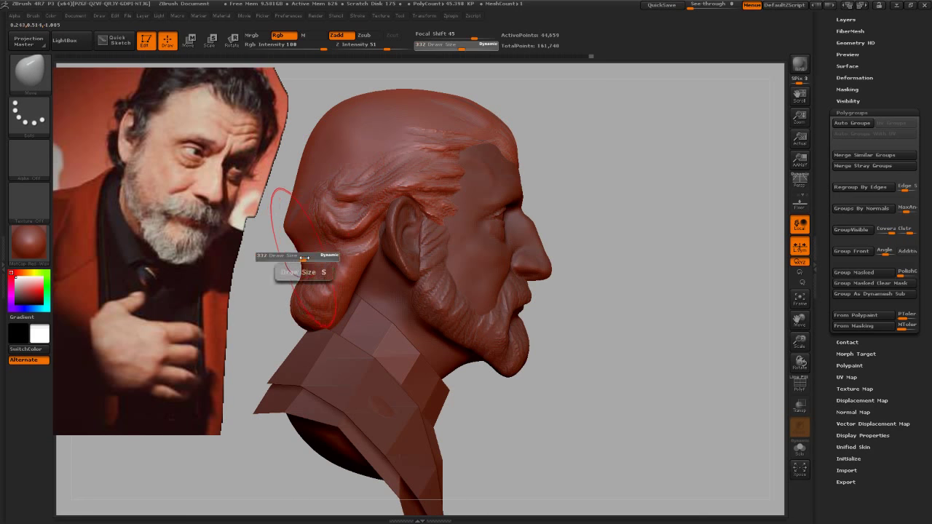
pyautogui.moveTo(303, 255); pyautogui.dragTo(287, 255)
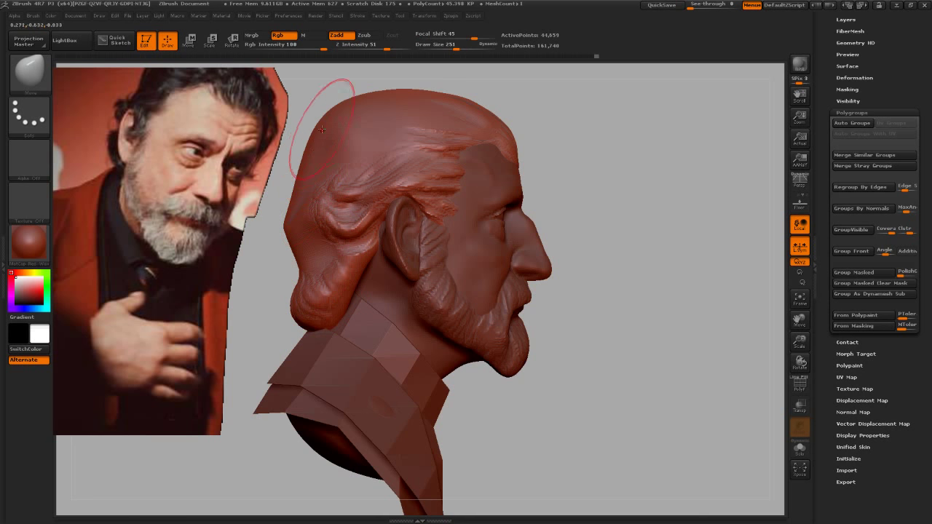
pyautogui.press('s')
pyautogui.moveTo(339, 113); pyautogui.dragTo(369, 113)
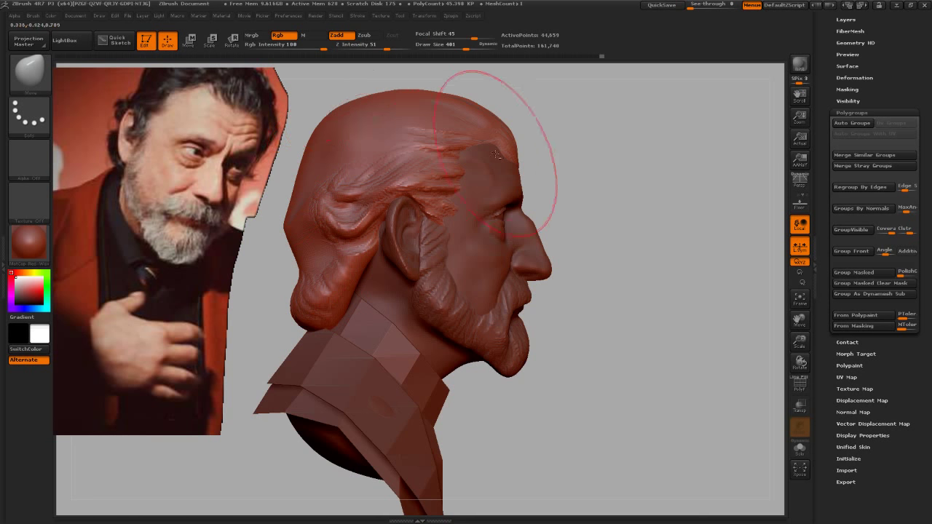
# Step: Smooth the hair at the back of the head using brush sizes 203 and 220
pyautogui.moveTo(498, 126); pyautogui.dragTo(587, 212)
pyautogui.press('shift')
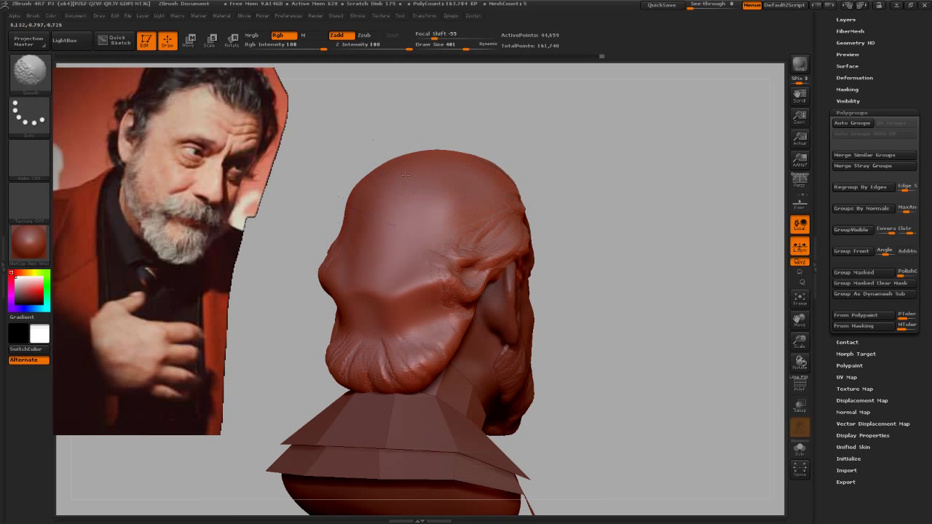
pyautogui.press('s')
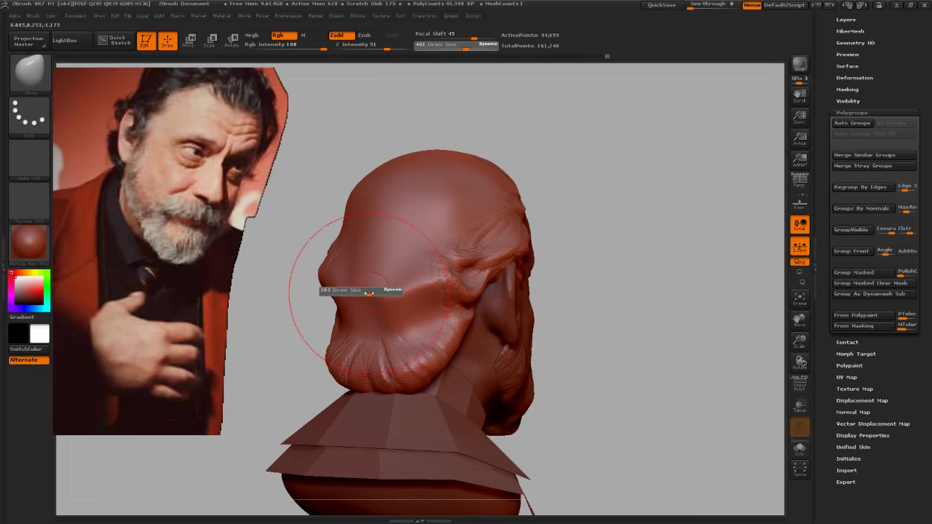
pyautogui.moveTo(356, 301); pyautogui.dragTo(364, 298)
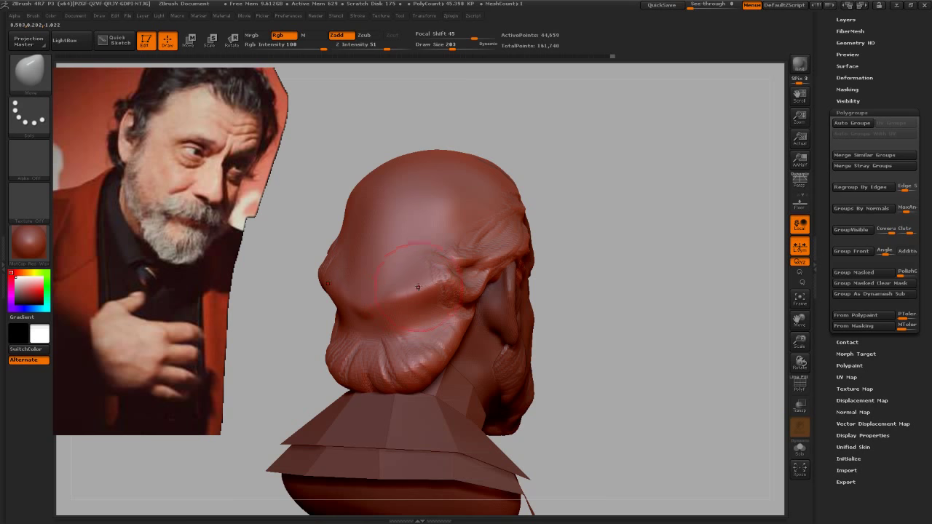
pyautogui.moveTo(553, 195)
pyautogui.mouseDown()
pyautogui.moveTo(637, 209)
pyautogui.moveTo(370, 189)
pyautogui.mouseUp()
pyautogui.press('s')
pyautogui.moveTo(405, 120); pyautogui.dragTo(336, 198)
pyautogui.press('s')
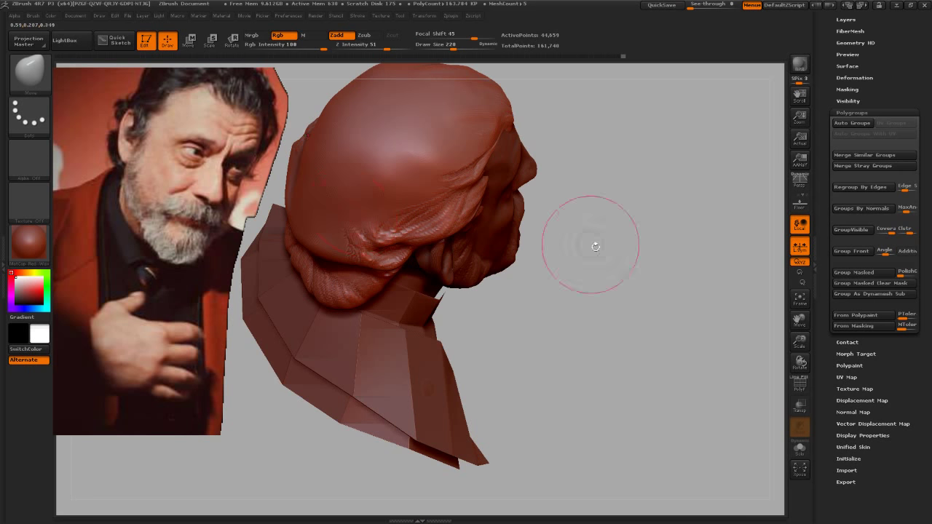
pyautogui.moveTo(595, 247)
pyautogui.mouseDown()
pyautogui.moveTo(592, 177)
pyautogui.moveTo(628, 225)
pyautogui.moveTo(609, 246)
pyautogui.moveTo(587, 223)
pyautogui.moveTo(621, 235)
pyautogui.moveTo(585, 259)
pyautogui.moveTo(613, 277)
pyautogui.moveTo(573, 258)
pyautogui.mouseUp()
pyautogui.moveTo(572, 258)
pyautogui.keyDown('ctrl'); pyautogui.mouseDown(button='right')
pyautogui.moveTo(647, 299)
pyautogui.moveTo(656, 357)
pyautogui.mouseUp(button='right'); pyautogui.keyUp('ctrl')
pyautogui.moveTo(639, 340)
pyautogui.mouseDown()
pyautogui.moveTo(659, 321)
pyautogui.moveTo(472, 289)
pyautogui.mouseUp()
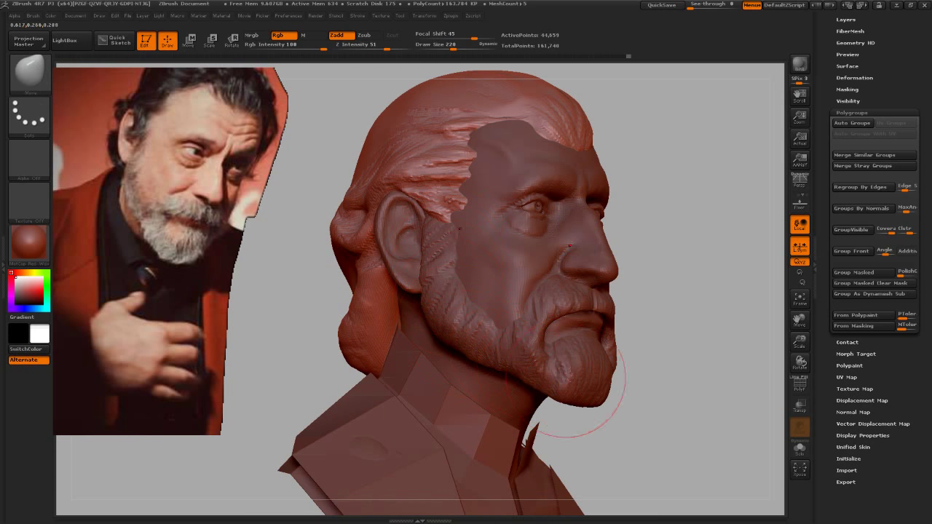
# Step: Select the Beard subtool and orbit between the right profile, front and left side
pyautogui.keyDown('alt'); pyautogui.click(585, 384); pyautogui.keyUp('alt')
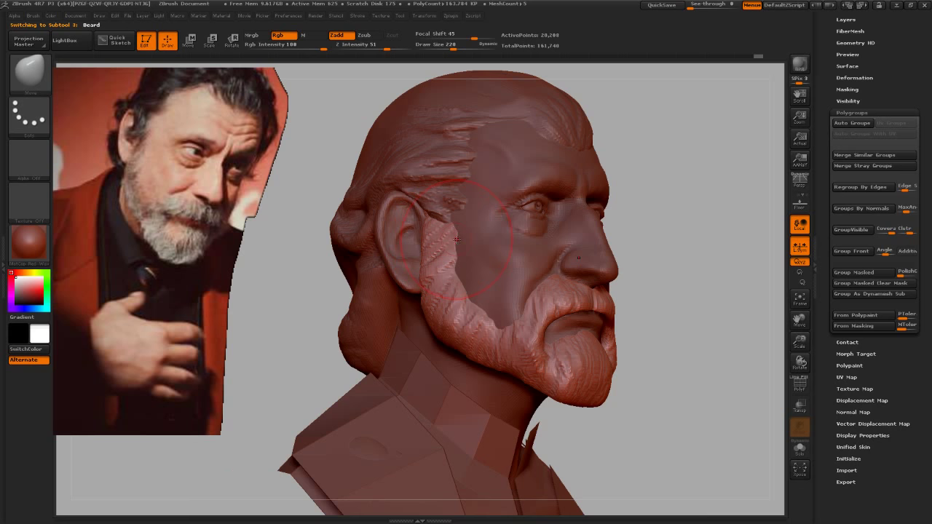
pyautogui.moveTo(665, 339); pyautogui.dragTo(446, 252)
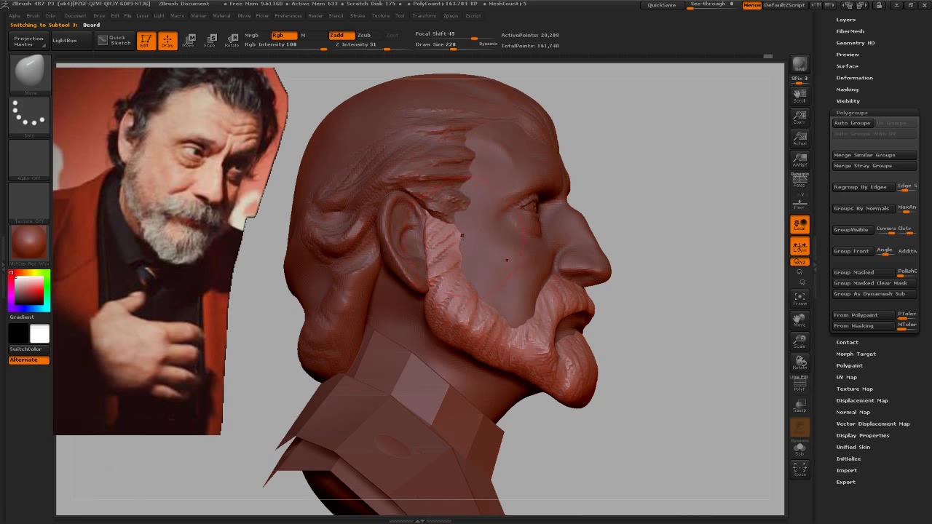
pyautogui.moveTo(510, 244); pyautogui.dragTo(455, 255)
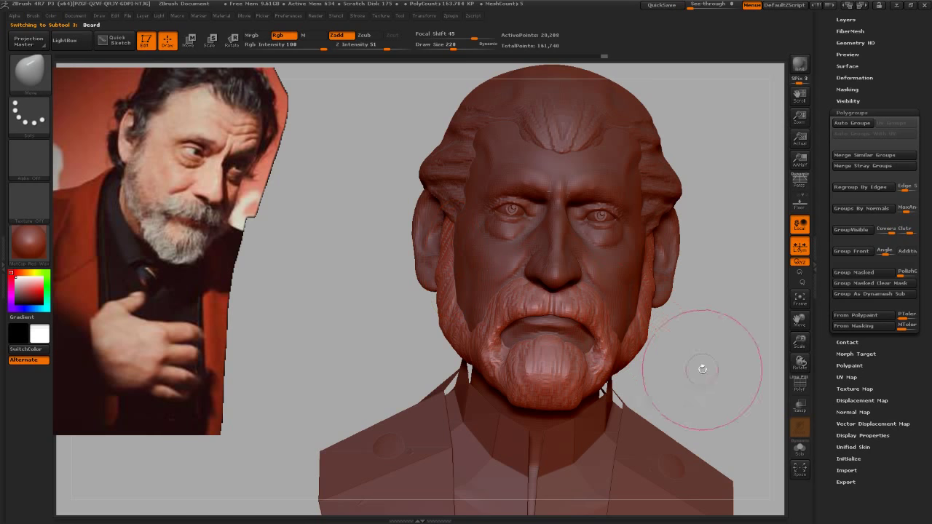
pyautogui.moveTo(704, 370); pyautogui.dragTo(637, 346)
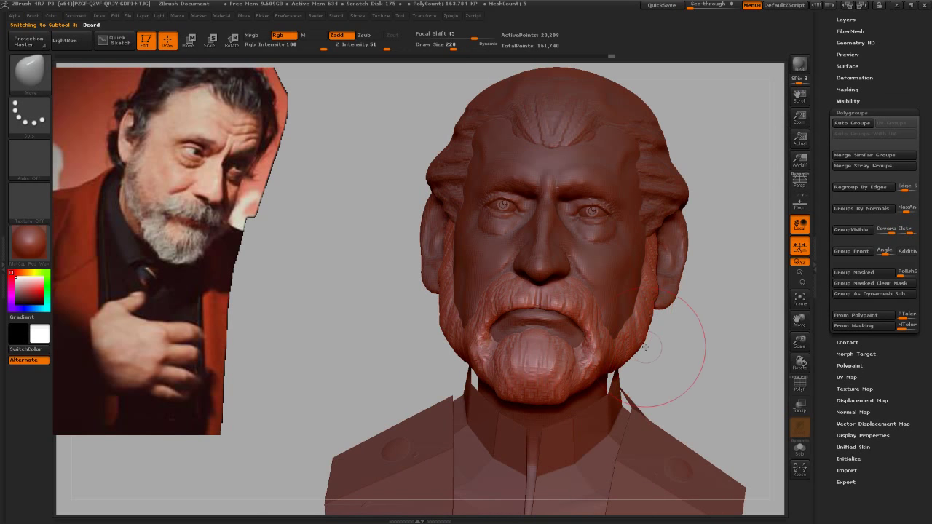
pyautogui.moveTo(704, 360); pyautogui.dragTo(723, 371)
# Step: Turn on perspective and review the beard from three-quarter, frontal and right-side angles
pyautogui.press('p')
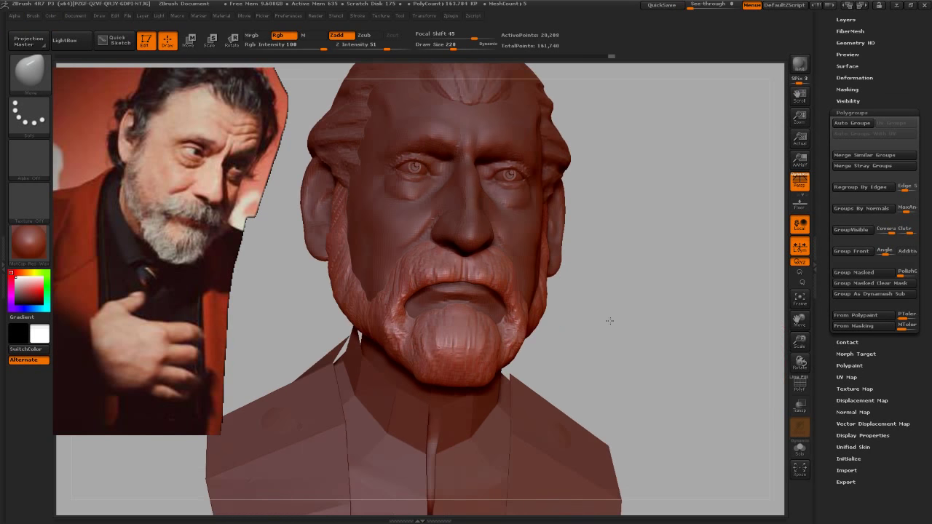
pyautogui.moveTo(609, 320)
pyautogui.keyDown('alt'); pyautogui.mouseDown()
pyautogui.moveTo(561, 302)
pyautogui.moveTo(562, 285)
pyautogui.moveTo(599, 272)
pyautogui.moveTo(607, 291)
pyautogui.moveTo(595, 289)
pyautogui.mouseUp(); pyautogui.keyUp('alt')
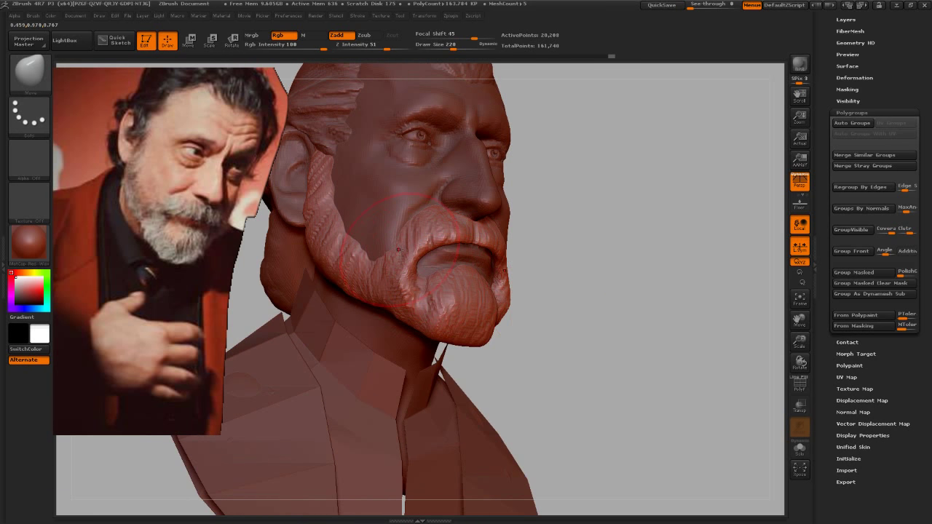
pyautogui.moveTo(583, 276); pyautogui.dragTo(552, 301)
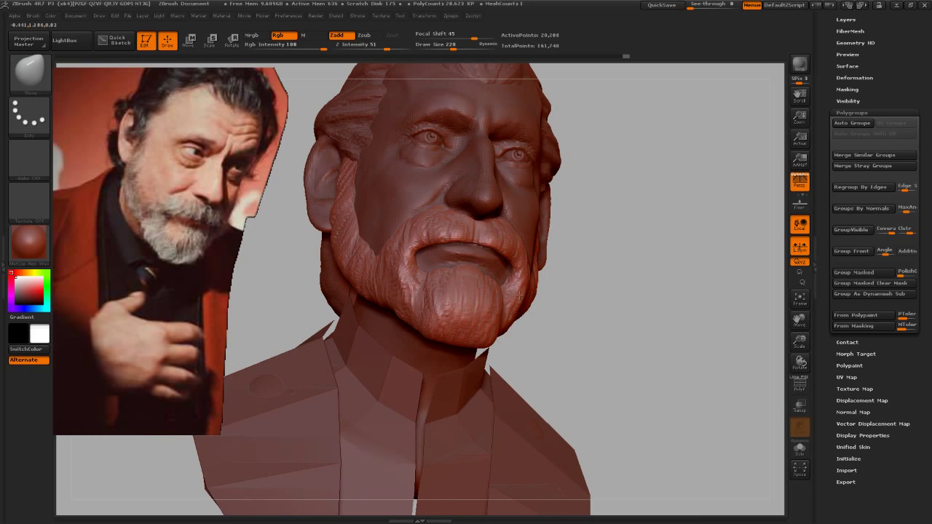
pyautogui.moveTo(576, 327)
pyautogui.mouseDown()
pyautogui.moveTo(593, 336)
pyautogui.moveTo(583, 311)
pyautogui.mouseUp()
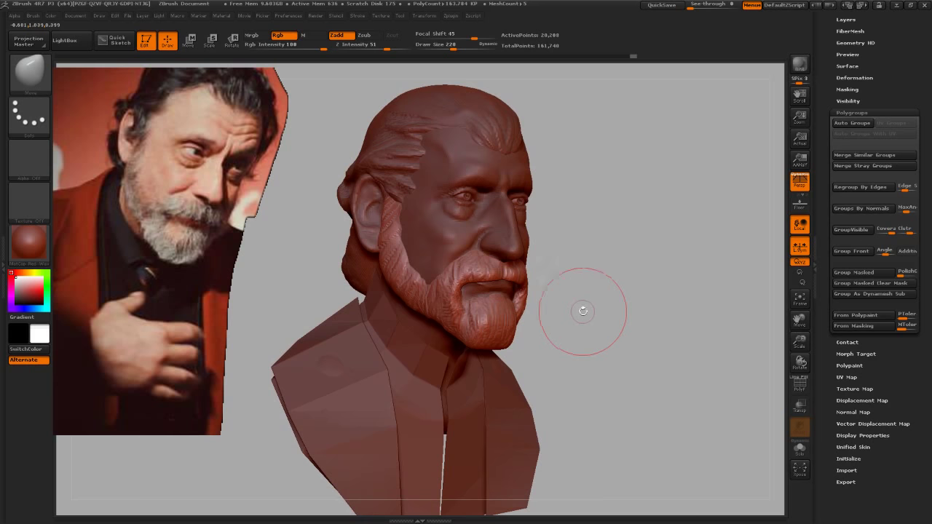
pyautogui.moveTo(593, 219)
pyautogui.mouseDown()
pyautogui.moveTo(597, 267)
pyautogui.moveTo(542, 218)
pyautogui.moveTo(566, 201)
pyautogui.moveTo(592, 214)
pyautogui.mouseUp()
# Step: Select the BeardGuy_01 head subtool and set the brush size to 325, then 200
pyautogui.keyDown('alt'); pyautogui.click(510, 248); pyautogui.keyUp('alt')
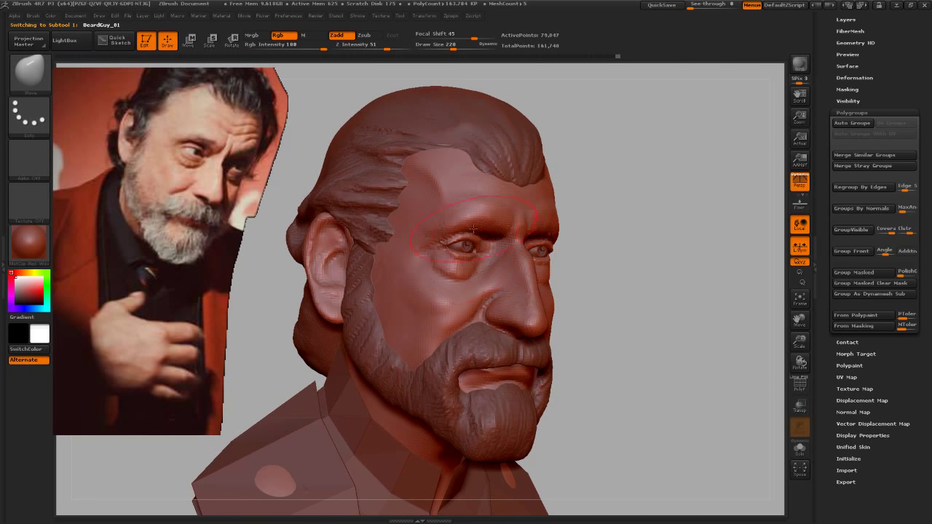
pyautogui.press('s')
pyautogui.moveTo(473, 221)
pyautogui.mouseDown()
pyautogui.moveTo(502, 220)
pyautogui.moveTo(449, 213)
pyautogui.mouseUp()
pyautogui.press('s')
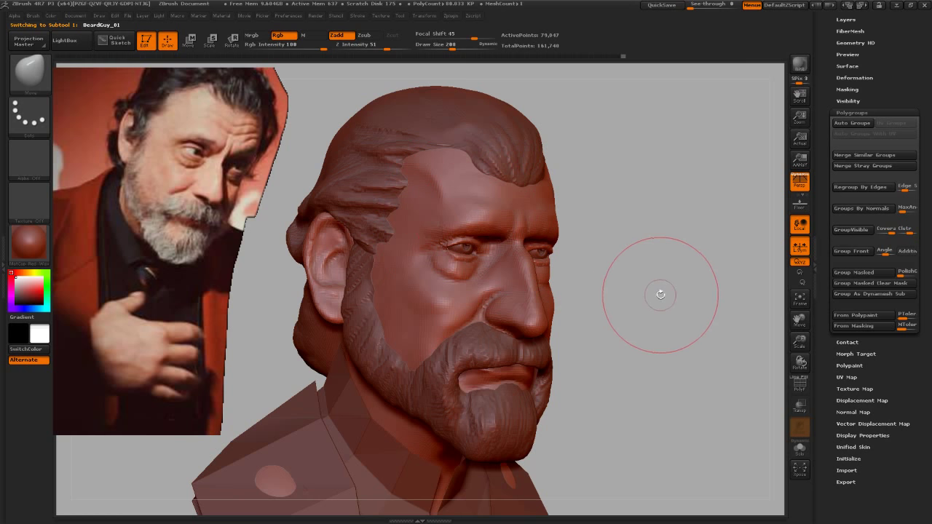
# Step: Pick the PM3D_Sphere3D eyeball subtool and nudge the right eyeball with a transpose move
pyautogui.press('n')
pyautogui.click(616, 322)
pyautogui.press('w')
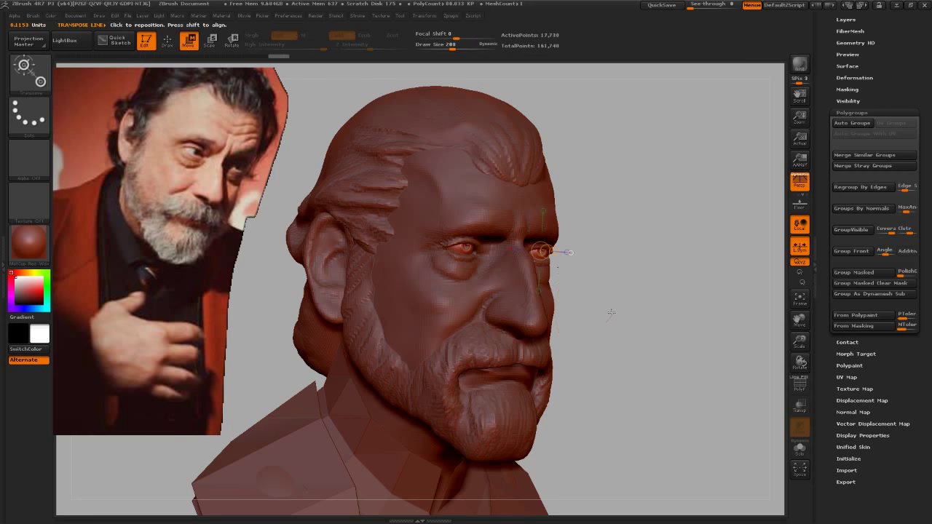
pyautogui.moveTo(561, 243); pyautogui.dragTo(542, 243)
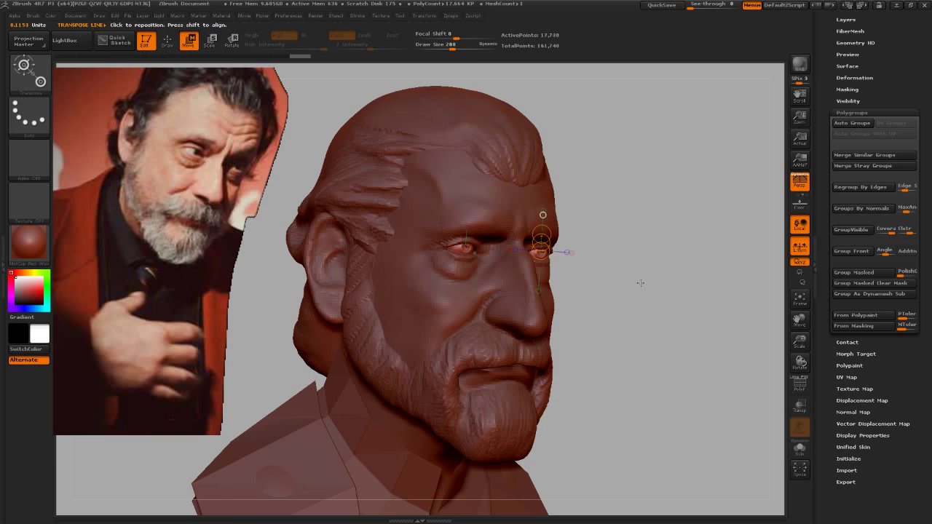
pyautogui.press('q')
pyautogui.moveTo(648, 243)
pyautogui.mouseDown()
pyautogui.moveTo(628, 249)
pyautogui.moveTo(637, 284)
pyautogui.mouseUp()
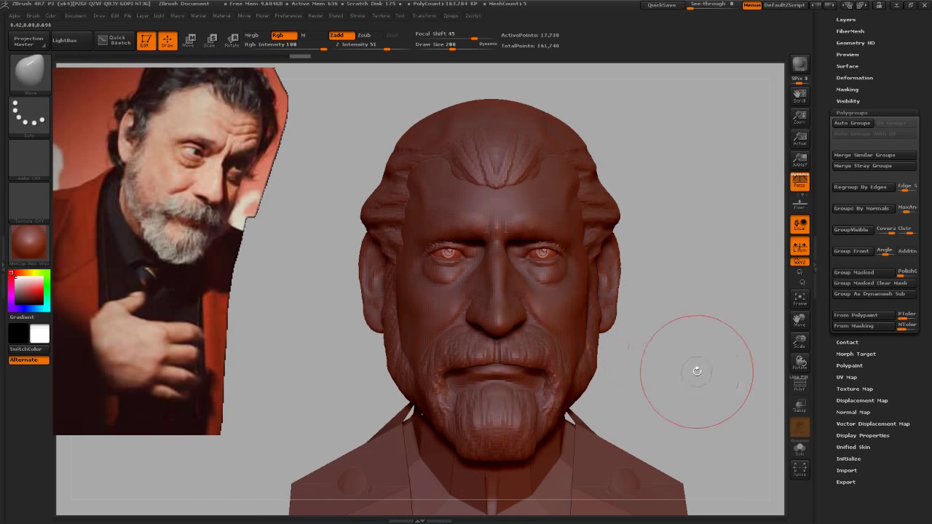
pyautogui.moveTo(681, 354)
pyautogui.keyDown('alt'); pyautogui.mouseDown()
pyautogui.moveTo(651, 347)
pyautogui.moveTo(653, 329)
pyautogui.mouseUp(); pyautogui.keyUp('alt')
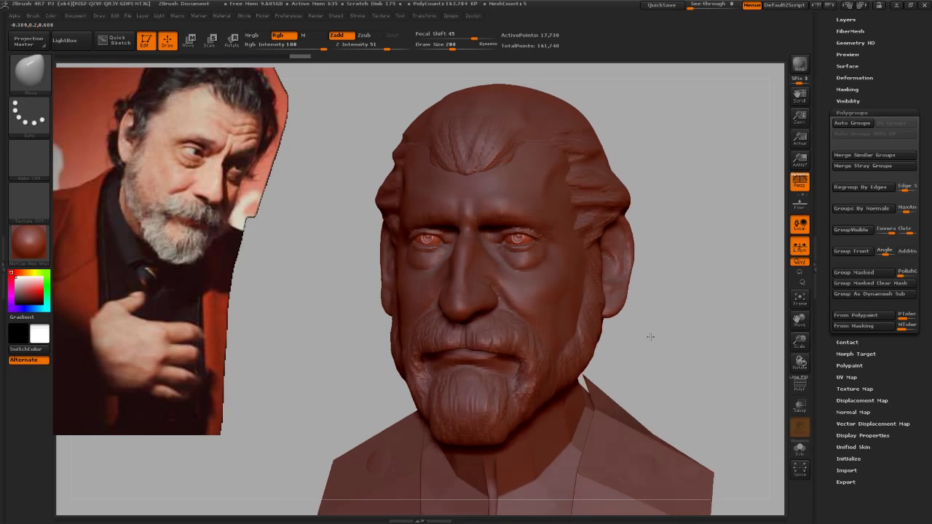
pyautogui.press('w')
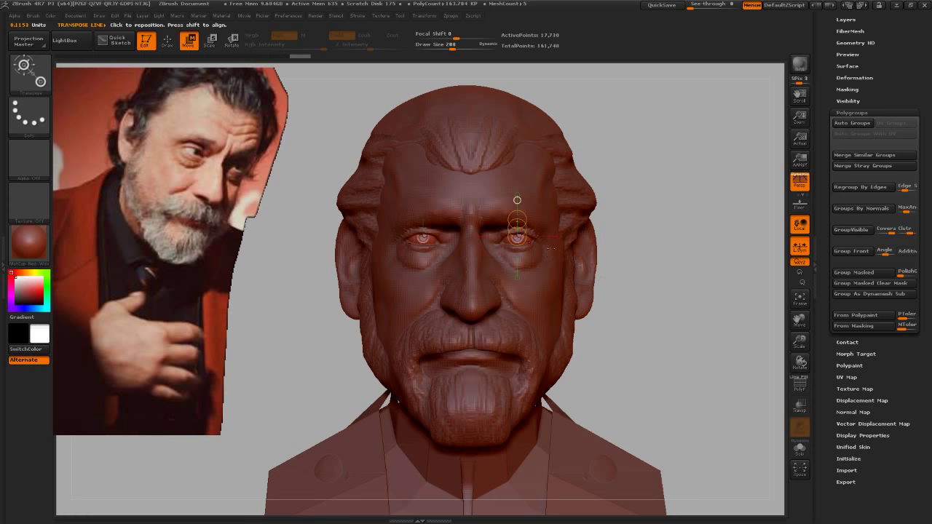
pyautogui.moveTo(551, 248)
pyautogui.mouseDown()
pyautogui.moveTo(526, 234)
pyautogui.moveTo(553, 237)
pyautogui.mouseUp()
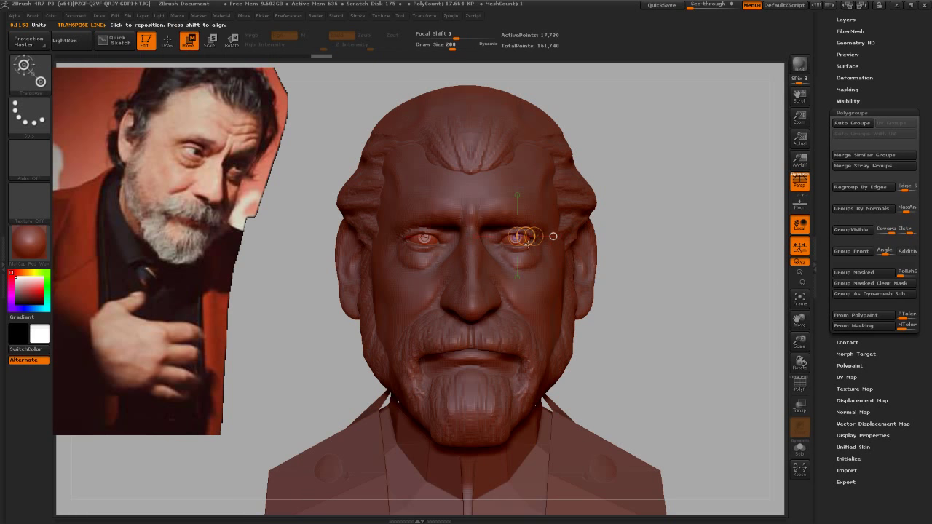
# Step: Select the BeardGuy_01 head subtool and expand its Geometry and DynaMesh settings
pyautogui.press('q')
pyautogui.keyDown('alt'); pyautogui.click(548, 290); pyautogui.keyUp('alt')
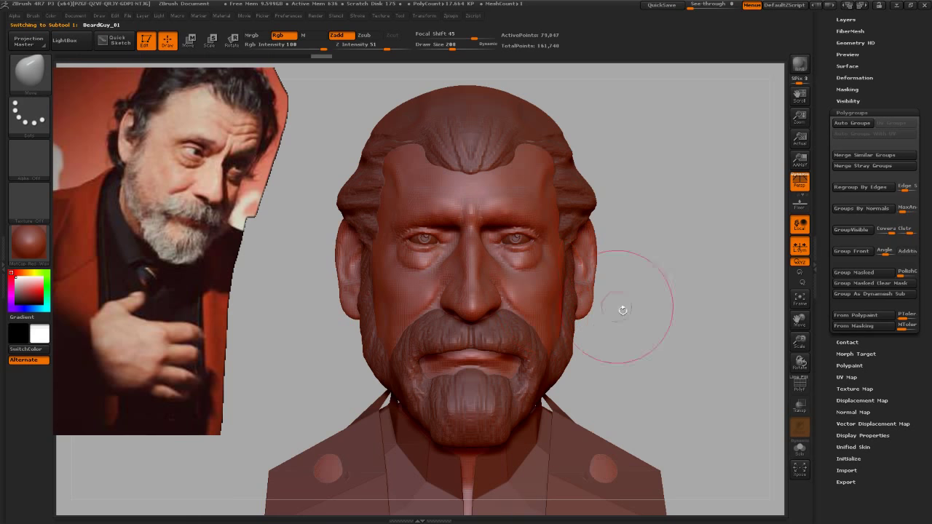
pyautogui.moveTo(620, 307); pyautogui.dragTo(640, 299)
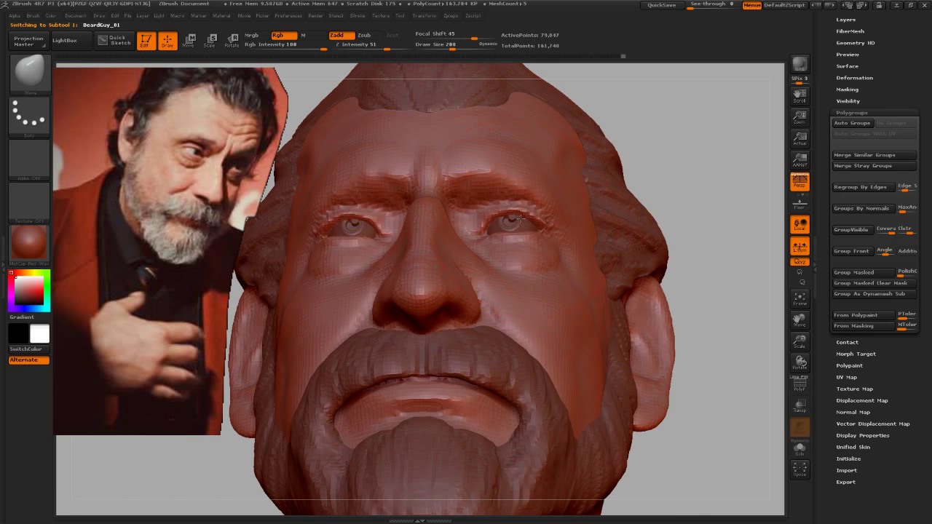
pyautogui.moveTo(643, 193)
pyautogui.mouseDown()
pyautogui.moveTo(686, 231)
pyautogui.moveTo(586, 272)
pyautogui.moveTo(636, 287)
pyautogui.moveTo(745, 141)
pyautogui.mouseUp()
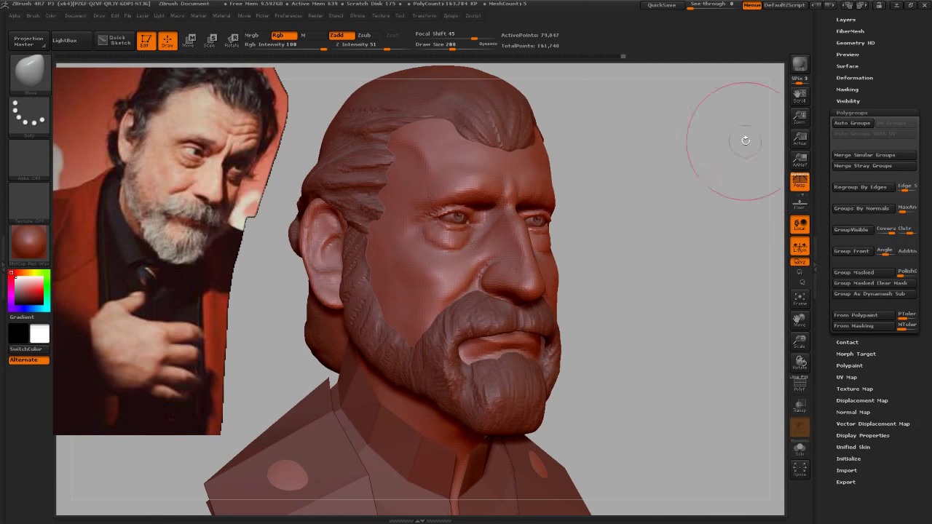
pyautogui.moveTo(897, 68); pyautogui.dragTo(871, 116)
pyautogui.click(855, 101)
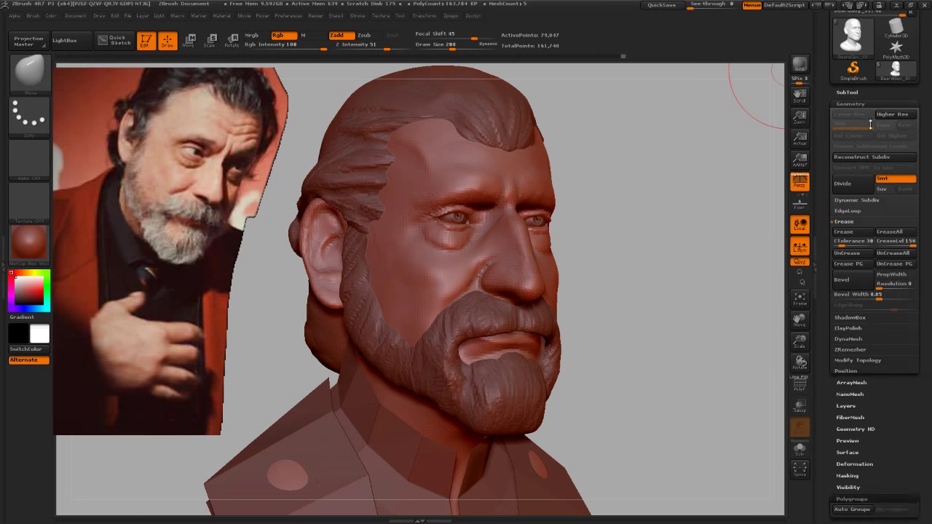
pyautogui.click(862, 339)
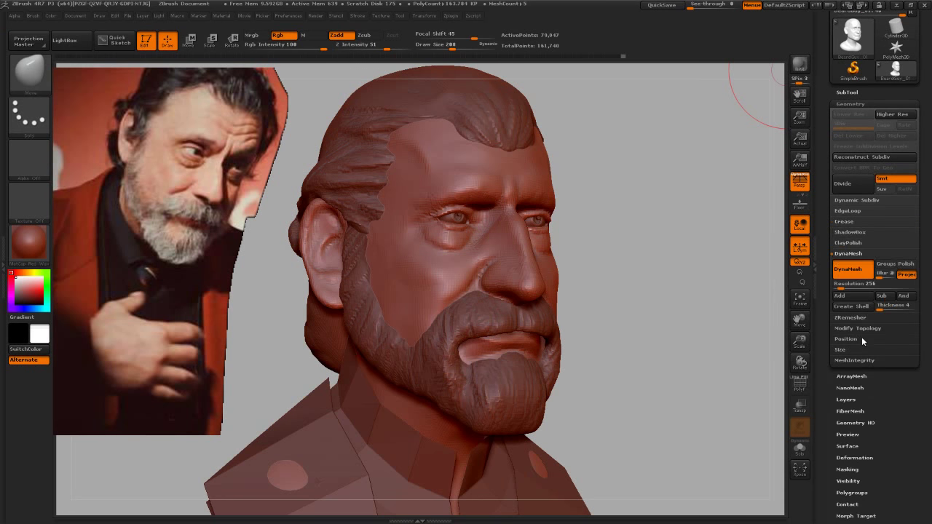
pyautogui.moveTo(653, 228)
pyautogui.mouseDown()
pyautogui.moveTo(669, 275)
pyautogui.moveTo(698, 282)
pyautogui.moveTo(702, 306)
pyautogui.moveTo(699, 293)
pyautogui.mouseUp()
# Step: Choose the ClayBuildup brush at size 17 and set brush size 75 for smoothing
pyautogui.press('b')
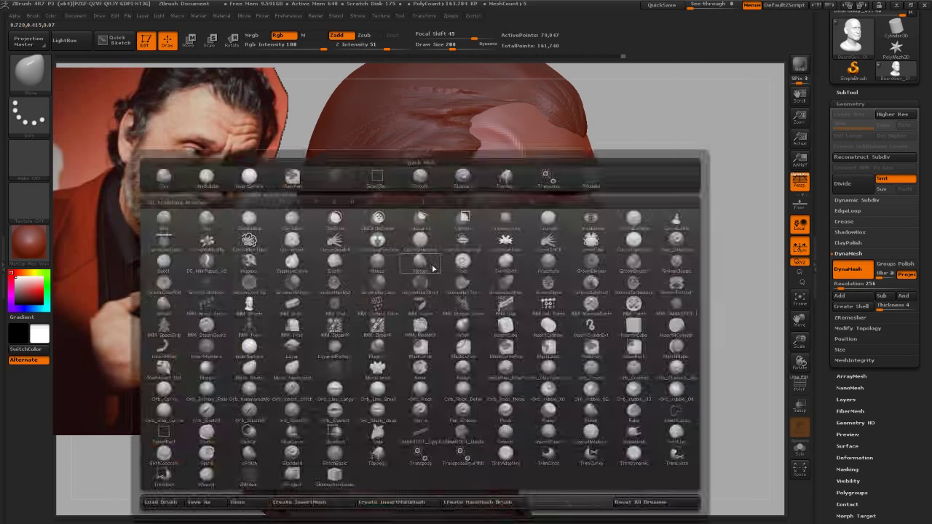
pyautogui.click(394, 235)
pyautogui.press('s')
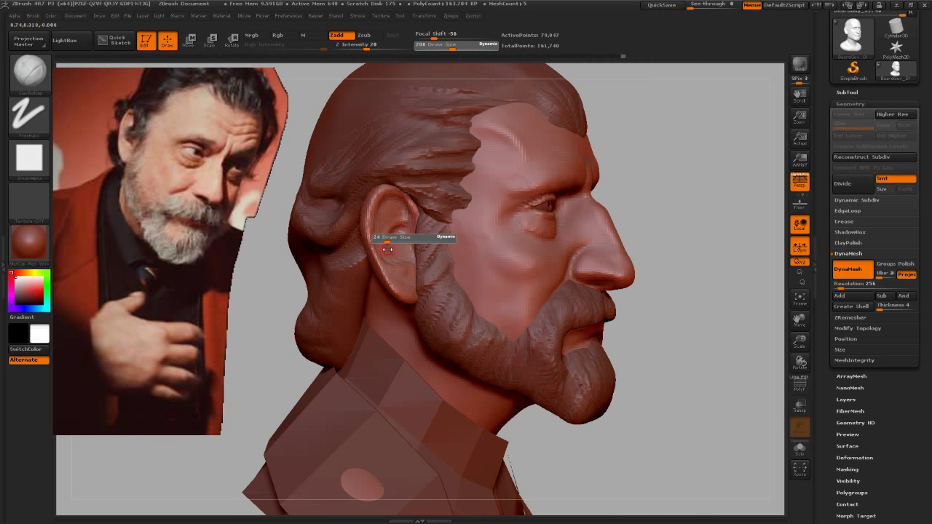
pyautogui.moveTo(387, 250); pyautogui.dragTo(393, 245)
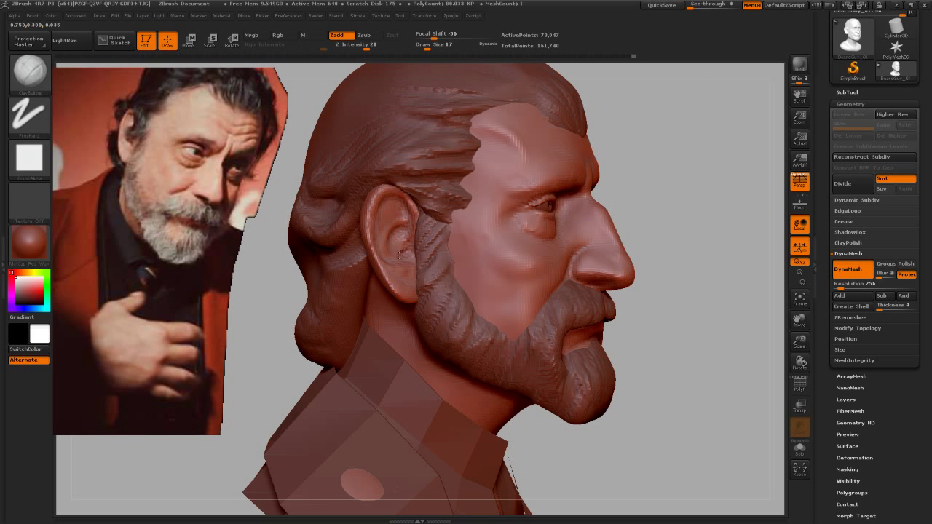
pyautogui.press('shift')
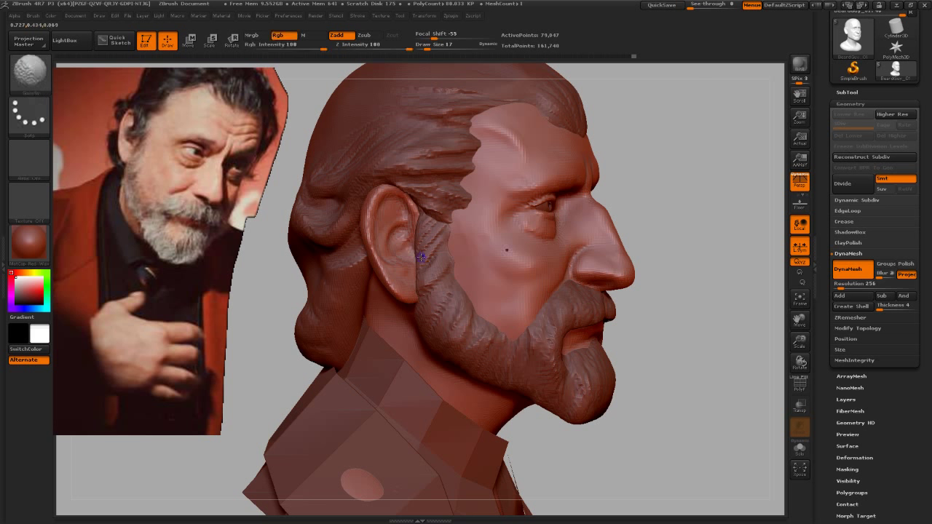
pyautogui.moveTo(656, 276)
pyautogui.keyDown('alt'); pyautogui.mouseDown()
pyautogui.moveTo(648, 306)
pyautogui.moveTo(650, 285)
pyautogui.moveTo(677, 296)
pyautogui.moveTo(659, 287)
pyautogui.moveTo(650, 234)
pyautogui.moveTo(626, 231)
pyautogui.mouseUp(); pyautogui.keyUp('alt')
pyautogui.write('s')
pyautogui.write('75')
pyautogui.press('Return')
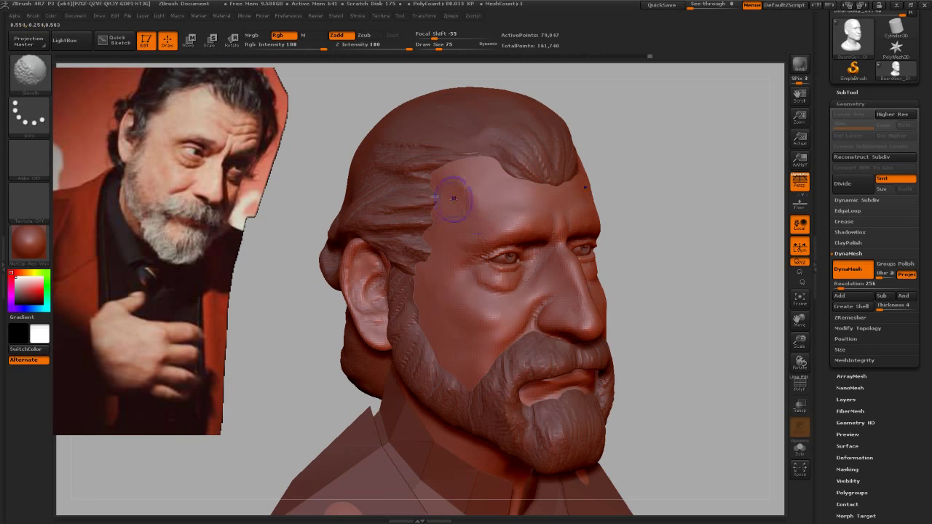
pyautogui.moveTo(707, 228); pyautogui.dragTo(445, 214)
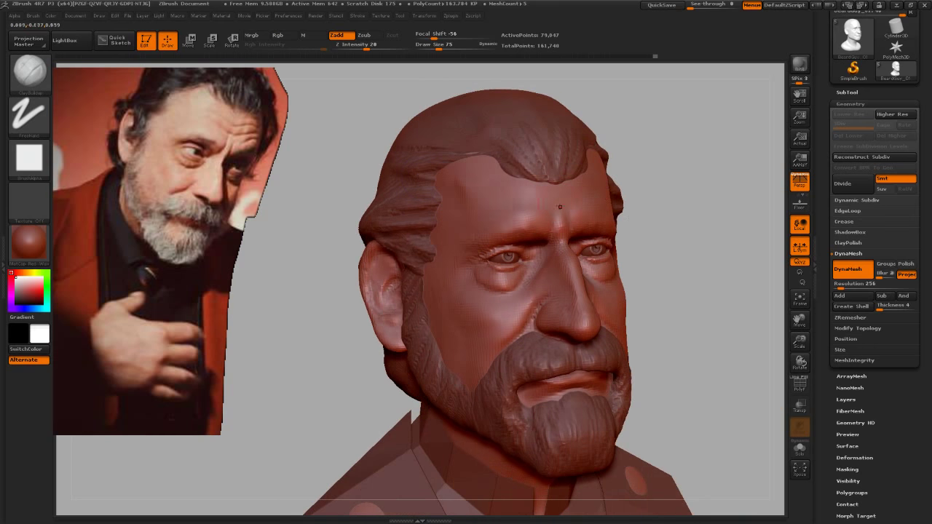
pyautogui.press('shift')
# Step: Carve the upper eyelid crease with Dam_Standard at reduced strength and smooth the brow
pyautogui.press('b')
pyautogui.click(441, 187)
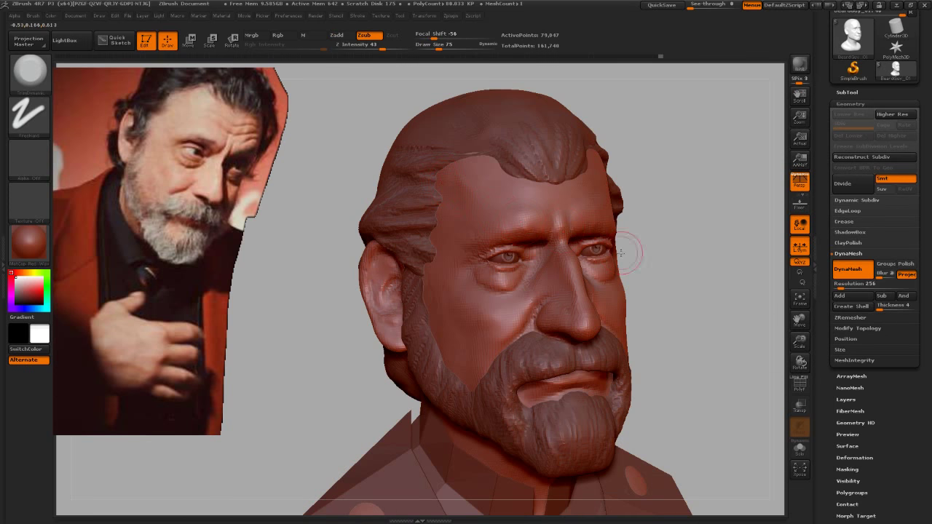
pyautogui.press('ctrl')
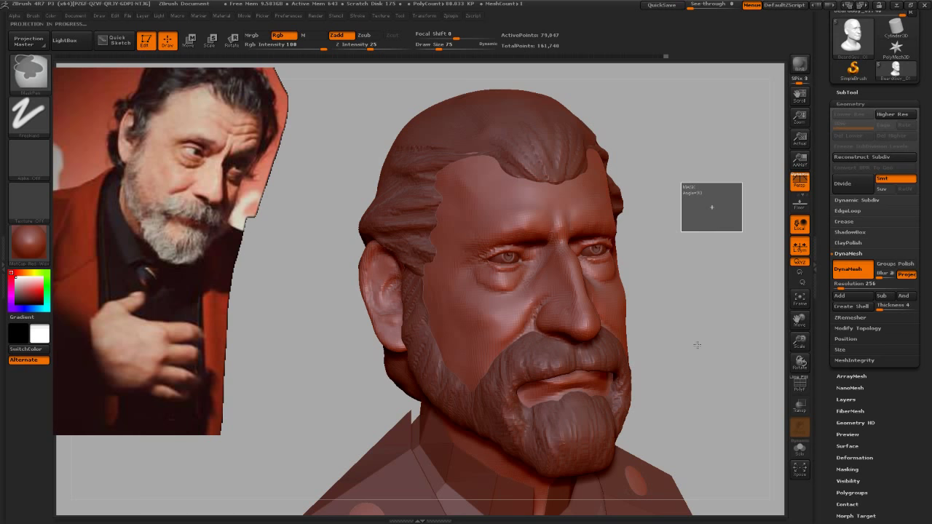
pyautogui.moveTo(697, 333); pyautogui.dragTo(657, 285)
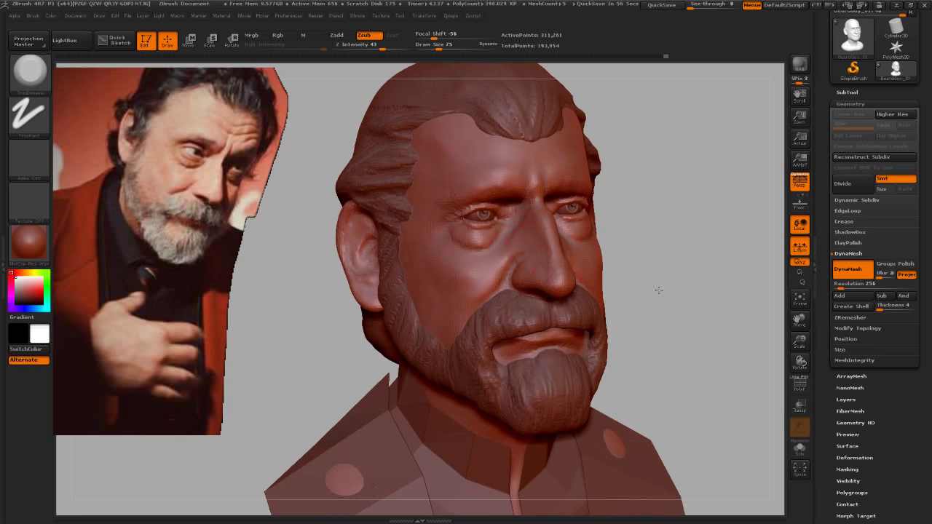
pyautogui.press('shift')
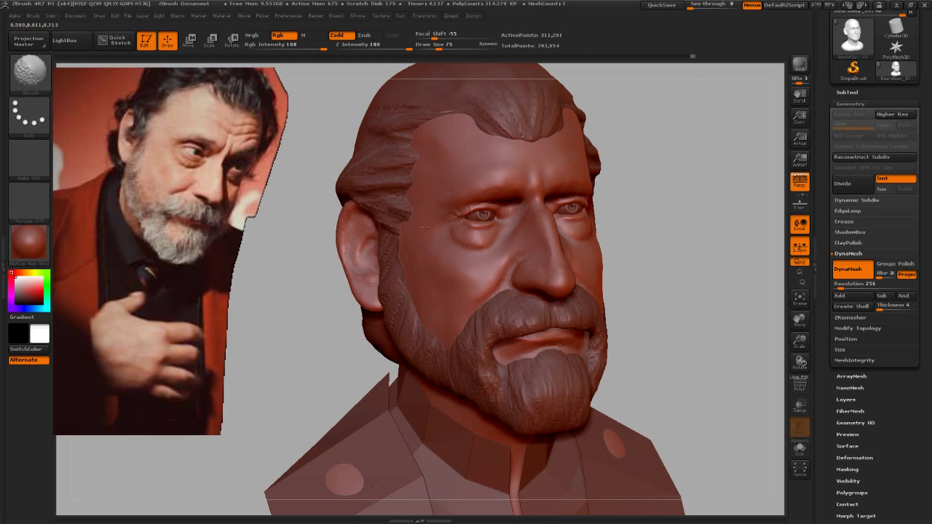
pyautogui.moveTo(665, 204)
pyautogui.mouseDown()
pyautogui.moveTo(688, 240)
pyautogui.moveTo(636, 223)
pyautogui.mouseUp()
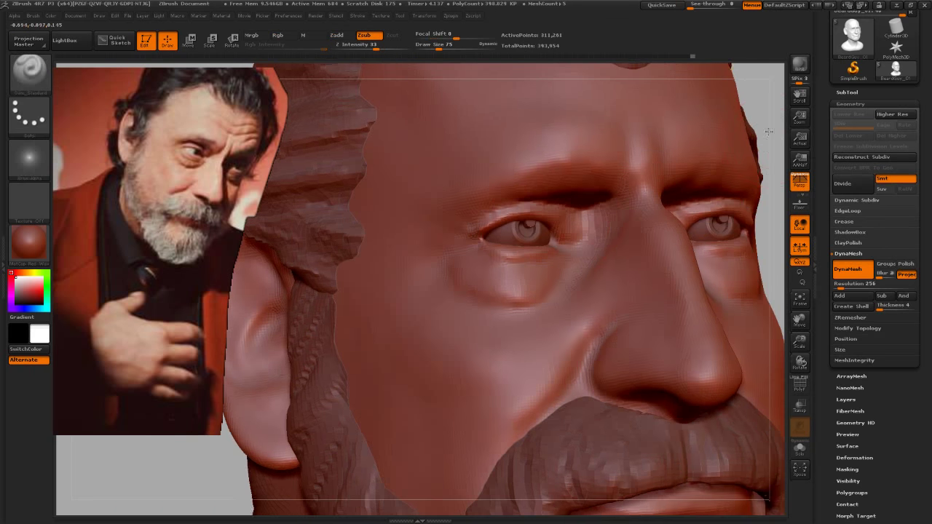
pyautogui.moveTo(761, 134); pyautogui.dragTo(502, 193)
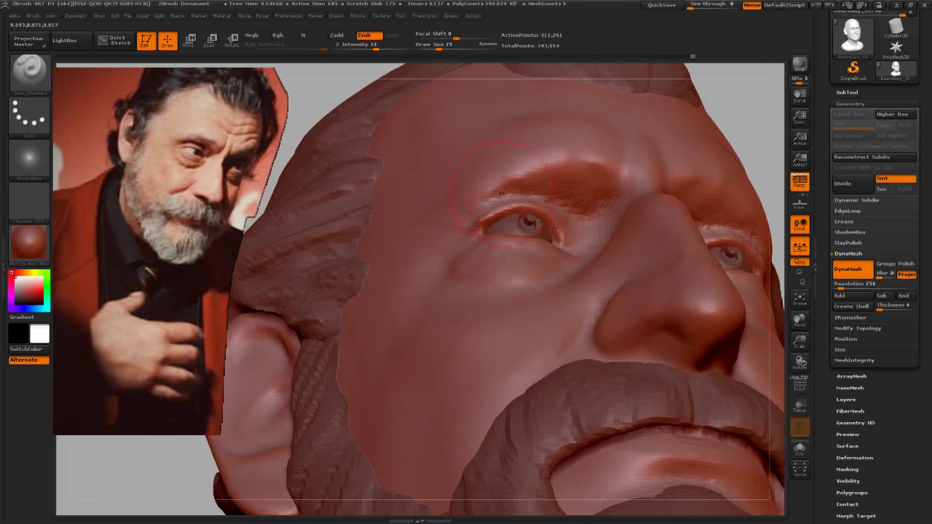
pyautogui.press('s')
pyautogui.moveTo(491, 204); pyautogui.dragTo(519, 190)
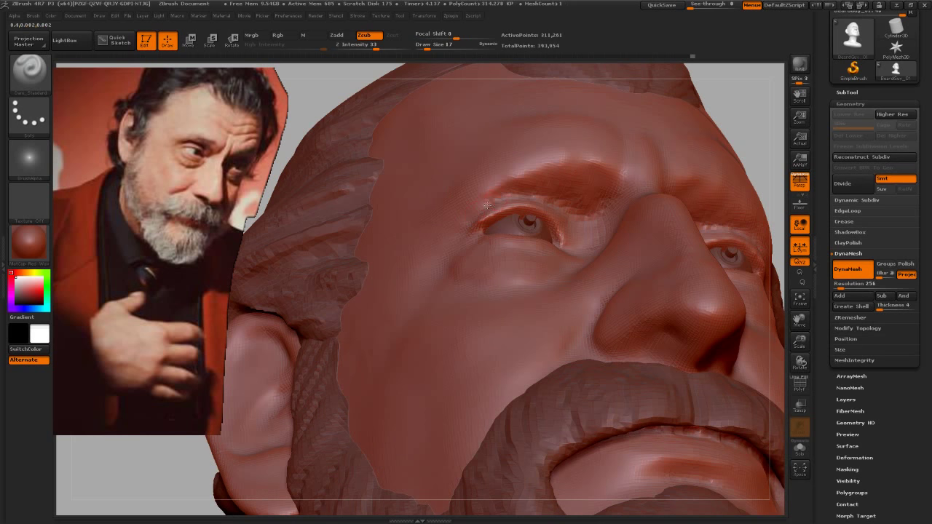
pyautogui.moveTo(376, 47); pyautogui.dragTo(359, 49)
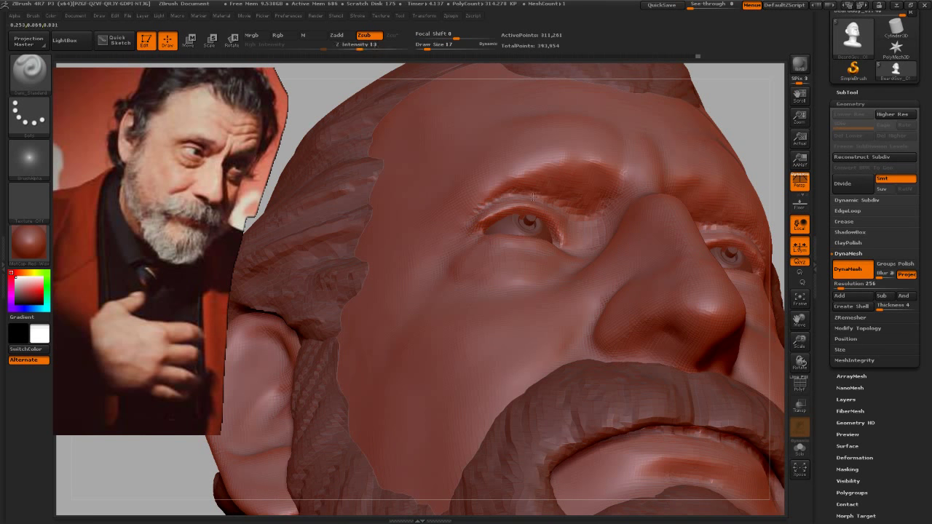
pyautogui.keyDown('shift'); pyautogui.moveTo(551, 195); pyautogui.dragTo(541, 181); pyautogui.keyUp('shift')
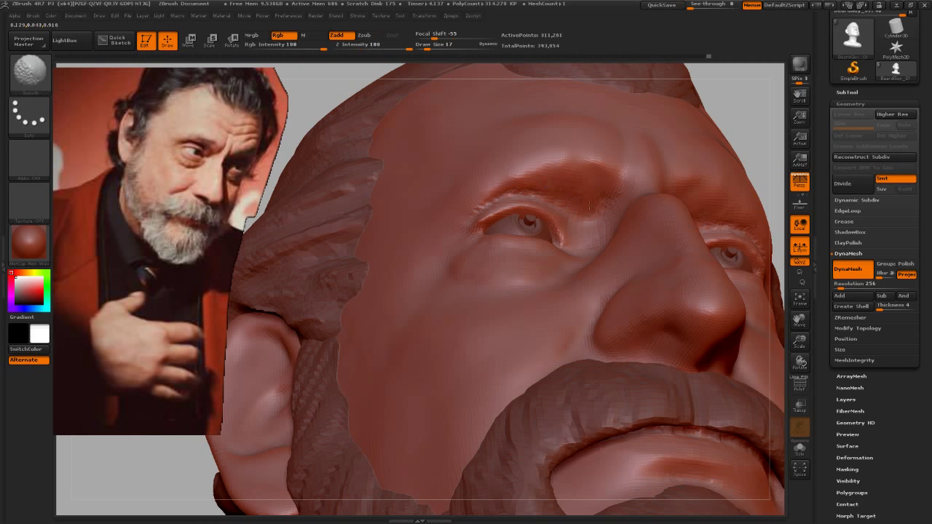
pyautogui.moveTo(513, 201)
pyautogui.keyDown('shift'); pyautogui.mouseDown()
pyautogui.moveTo(642, 204)
pyautogui.moveTo(627, 197)
pyautogui.moveTo(514, 251)
pyautogui.mouseUp(); pyautogui.keyUp('shift')
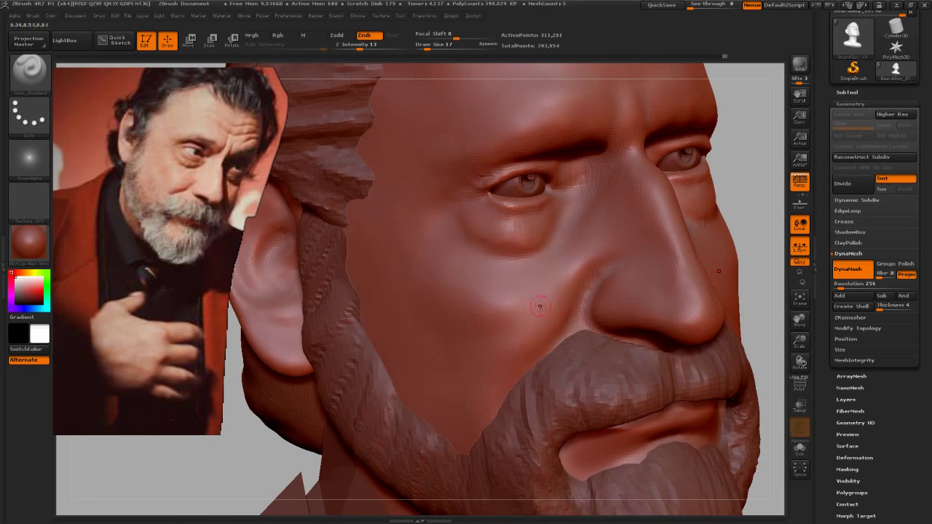
# Step: Switch to the Move brush enlarged to size 65 to reshape the broader under-eye areas
pyautogui.press('b')
pyautogui.press('m')
pyautogui.press('v')
pyautogui.press('s')
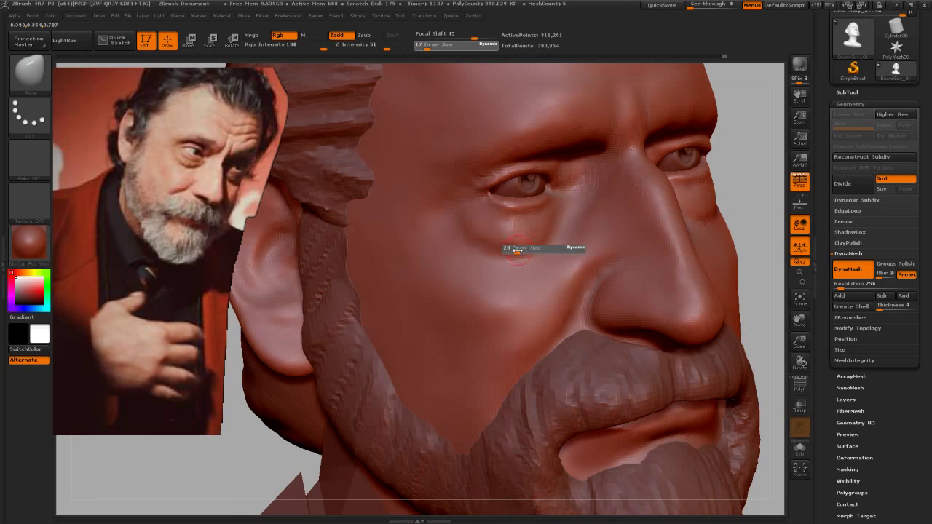
pyautogui.moveTo(517, 251); pyautogui.dragTo(535, 251)
pyautogui.moveTo(745, 202)
pyautogui.mouseDown()
pyautogui.moveTo(740, 177)
pyautogui.moveTo(498, 246)
pyautogui.mouseUp()
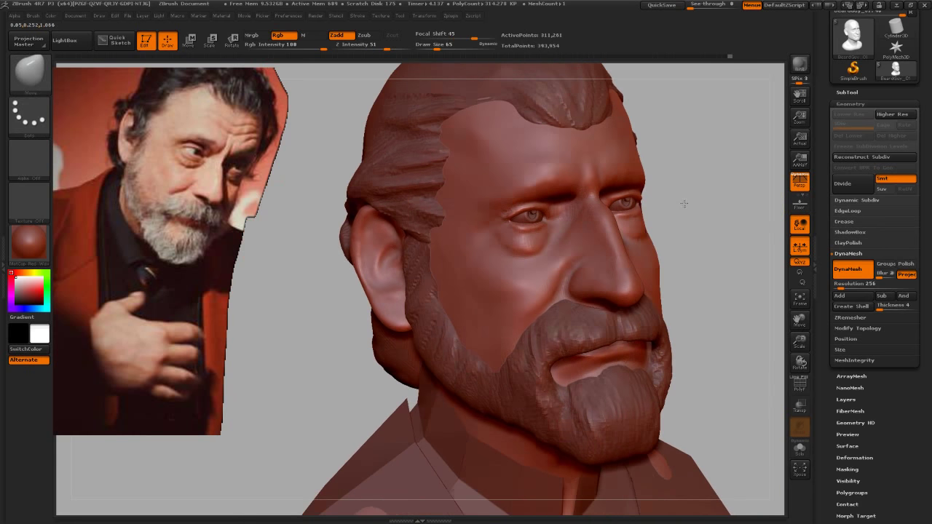
pyautogui.moveTo(755, 209)
pyautogui.mouseDown()
pyautogui.moveTo(588, 205)
pyautogui.moveTo(718, 187)
pyautogui.moveTo(716, 177)
pyautogui.moveTo(753, 181)
pyautogui.mouseUp()
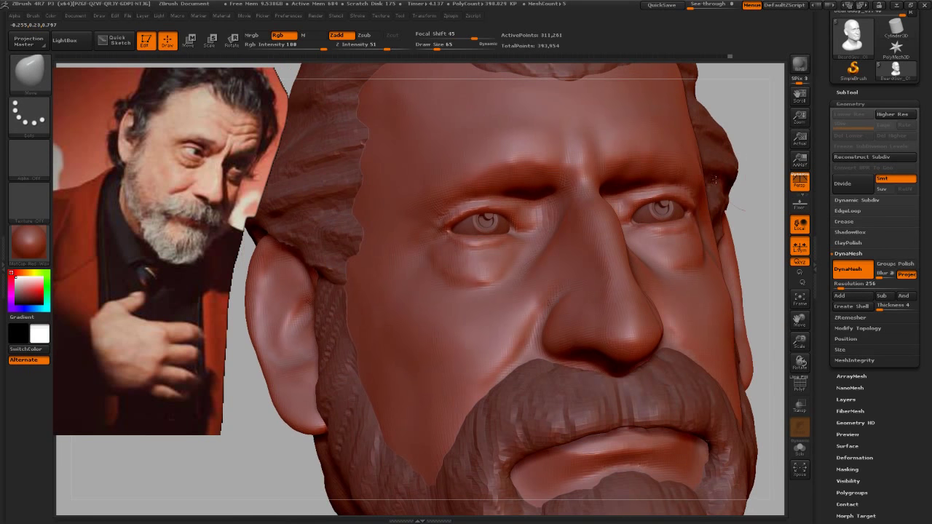
# Step: Check the eye spheres subtool, then return to the BeardGuy_01 head and zoom onto the face
pyautogui.press('n')
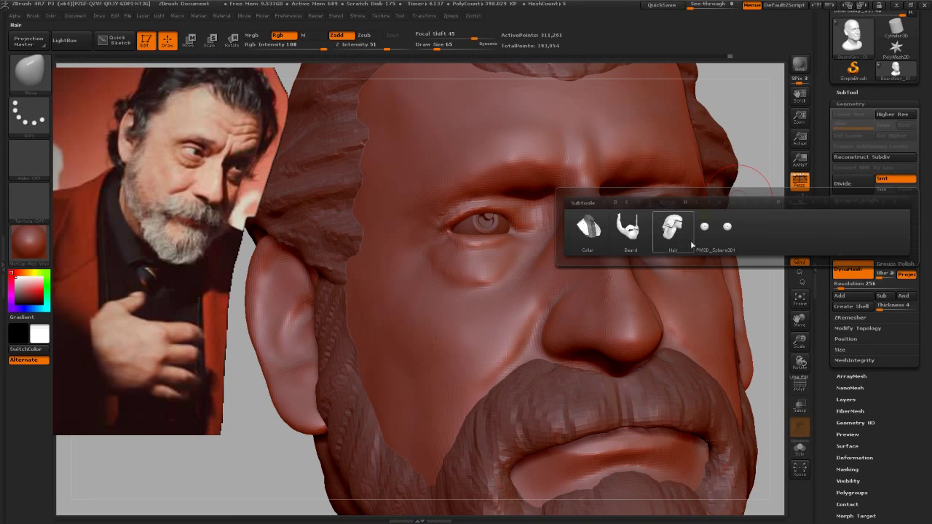
pyautogui.click(715, 227)
pyautogui.press('e')
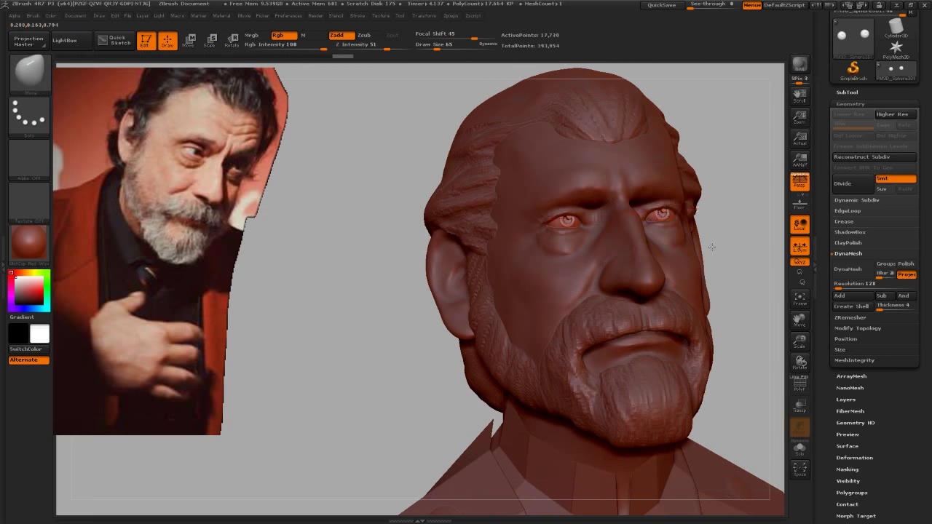
pyautogui.moveTo(725, 252)
pyautogui.keyDown('shift'); pyautogui.mouseDown()
pyautogui.moveTo(722, 265)
pyautogui.moveTo(721, 219)
pyautogui.mouseUp(); pyautogui.keyUp('shift')
pyautogui.keyDown('alt'); pyautogui.click(603, 241); pyautogui.keyUp('alt')
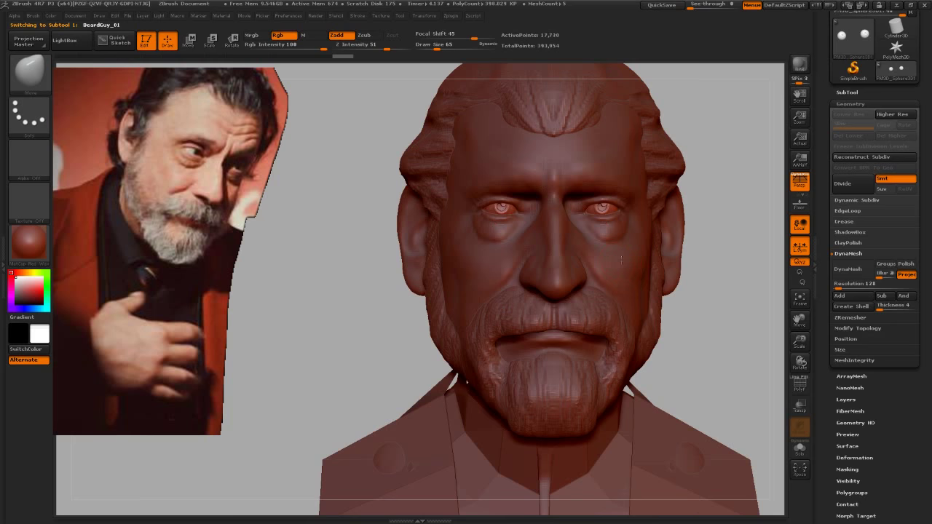
pyautogui.keyDown('alt'); pyautogui.moveTo(602, 240); pyautogui.dragTo(553, 248); pyautogui.keyUp('alt')
# Step: Pick the Move brush and shrink it to size 32
pyautogui.press('b')
pyautogui.press('m')
pyautogui.press('v')
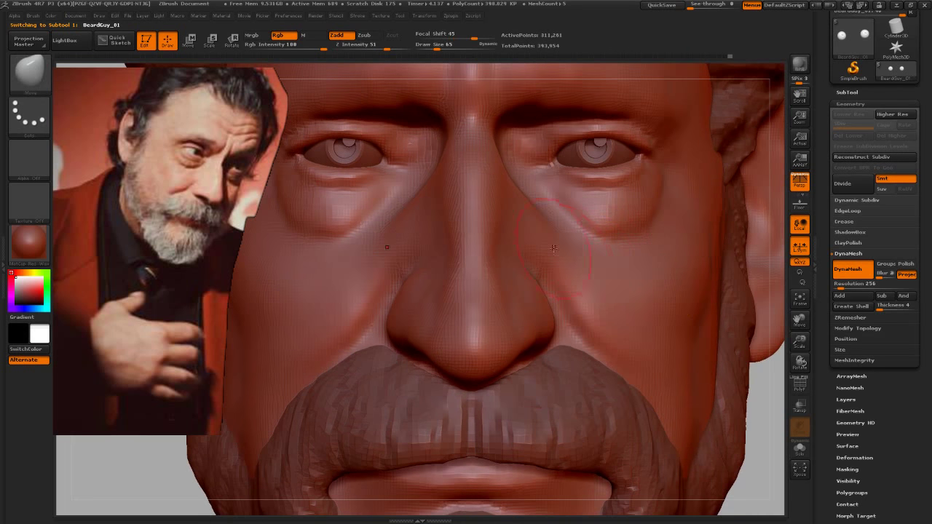
pyautogui.press('b')
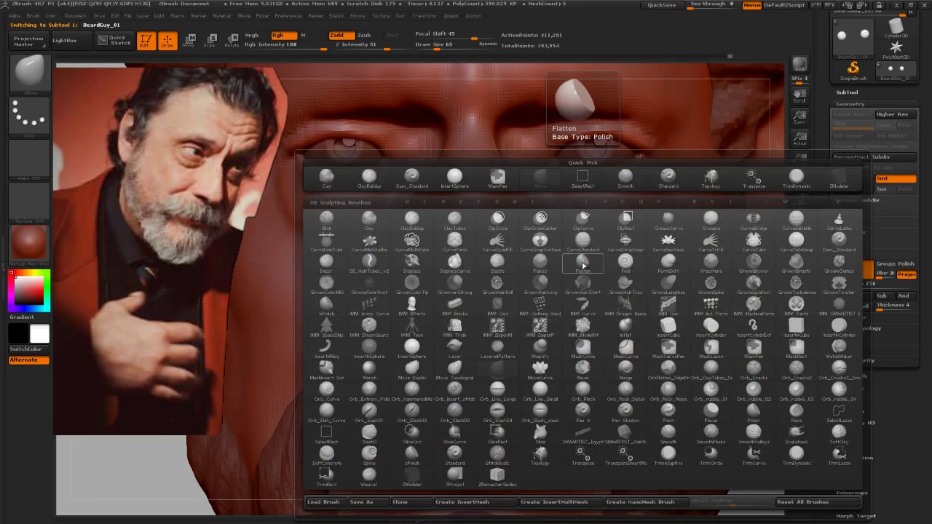
pyautogui.press('Escape')
pyautogui.press('s')
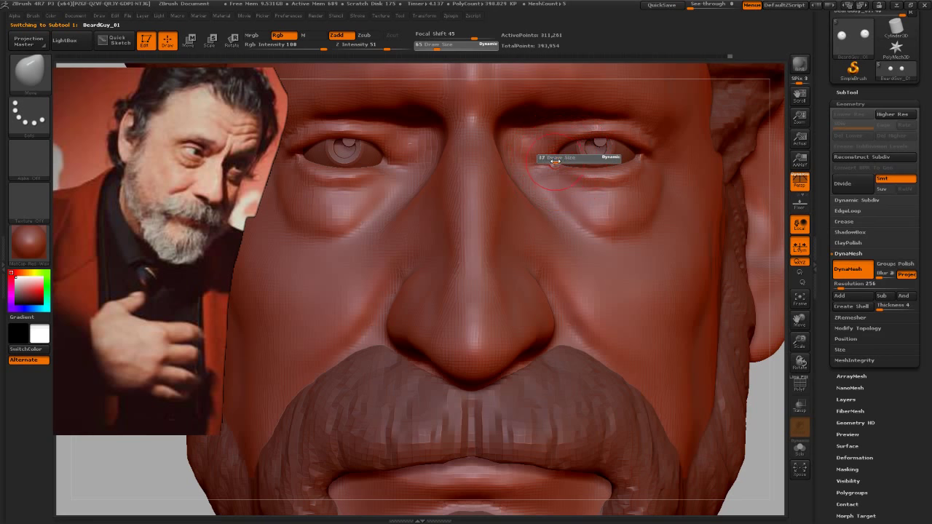
pyautogui.moveTo(558, 160); pyautogui.dragTo(560, 161)
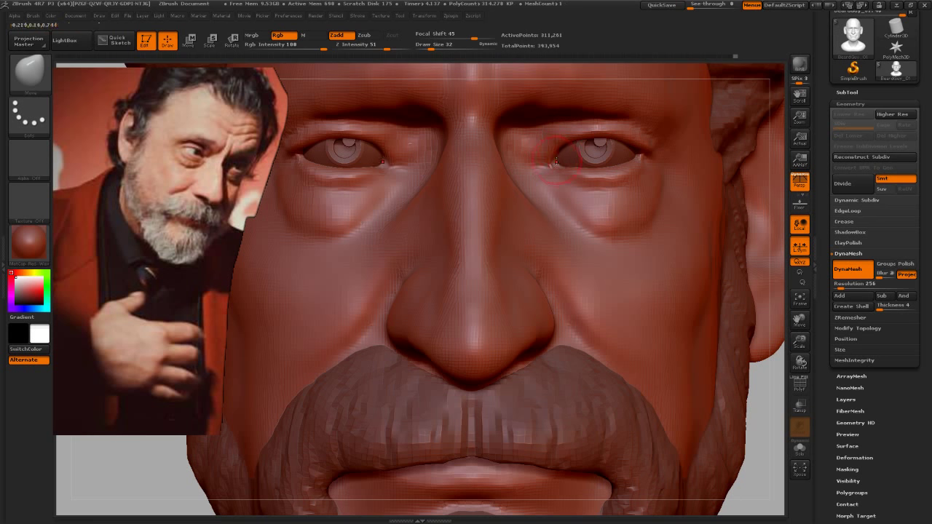
# Step: Switch to Dam_Standard at size 15 and zoom in on the eye
pyautogui.press('b')
pyautogui.press('d')
pyautogui.press('s')
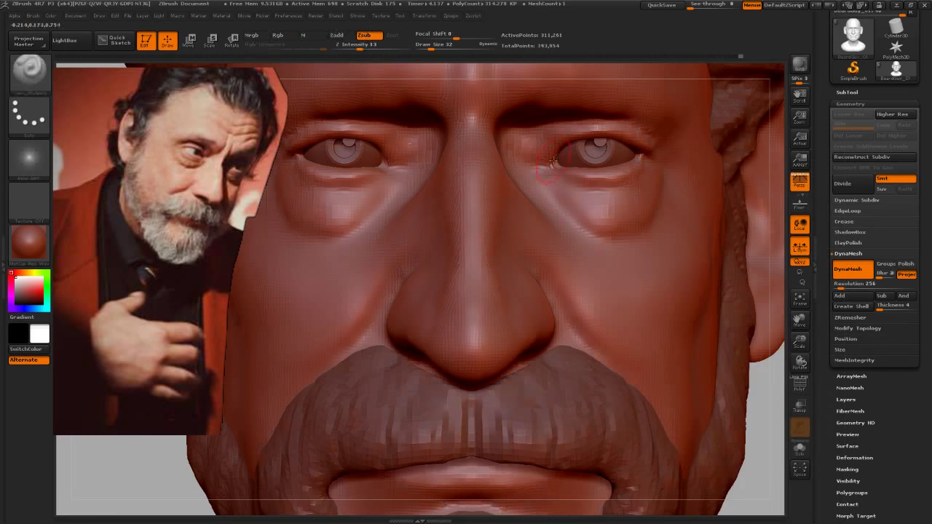
pyautogui.keyDown('alt'); pyautogui.moveTo(555, 166); pyautogui.dragTo(535, 166); pyautogui.keyUp('alt')
pyautogui.press('s')
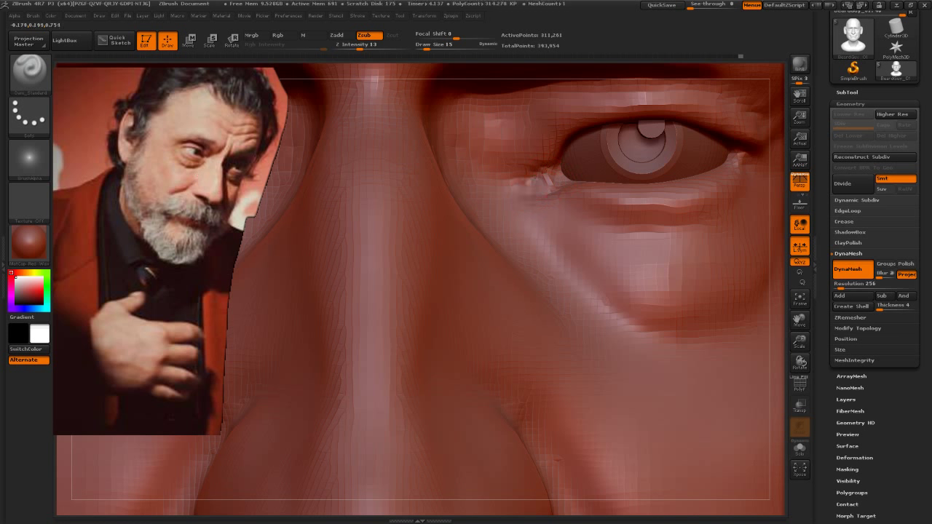
# Step: Add a small Clay lump at the inner eye corner, then return to Dam_Standard and zoom out
pyautogui.press('b')
pyautogui.press('c')
pyautogui.press('b')
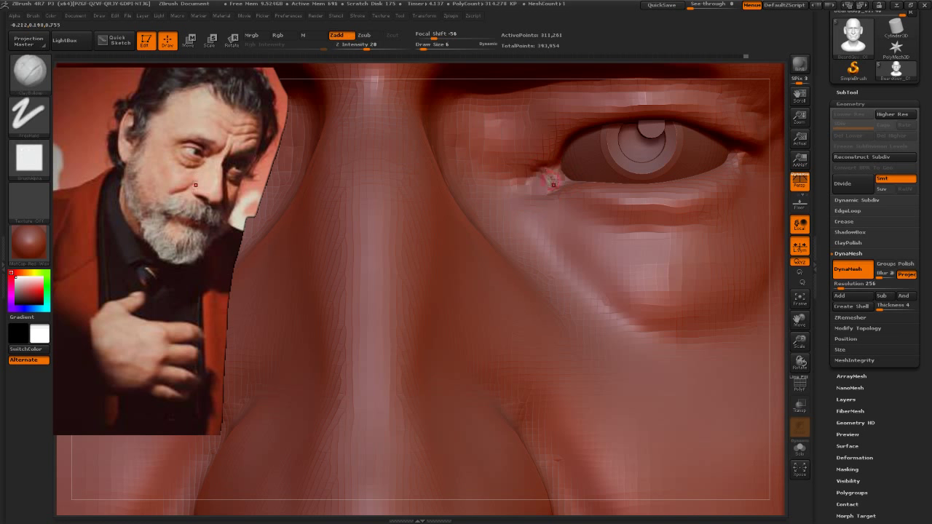
pyautogui.moveTo(556, 172); pyautogui.dragTo(554, 169)
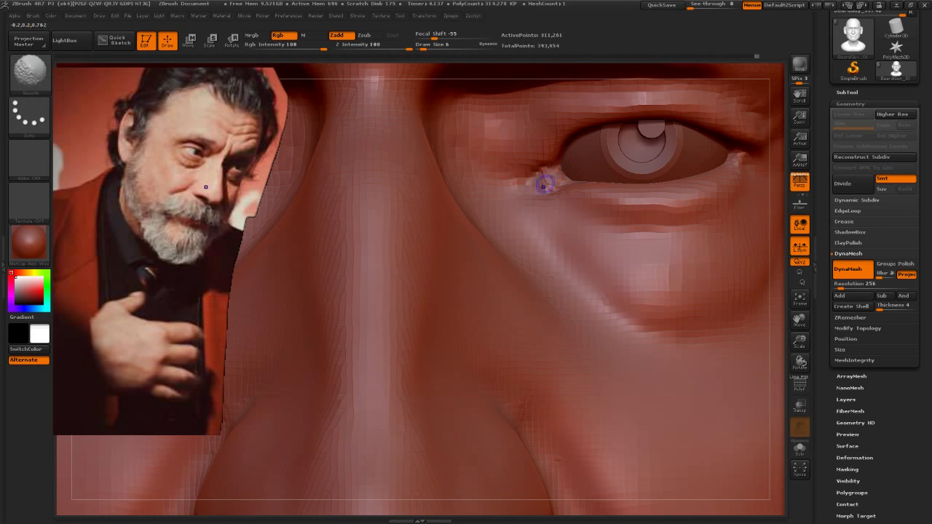
pyautogui.press('b')
pyautogui.press('d')
pyautogui.press('s')
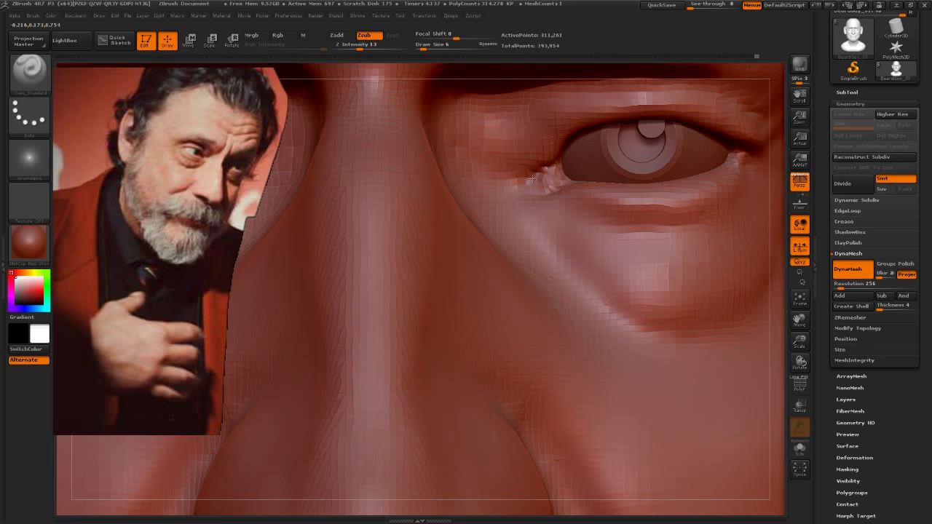
pyautogui.moveTo(578, 193)
pyautogui.keyDown('alt'); pyautogui.mouseDown()
pyautogui.moveTo(716, 309)
pyautogui.moveTo(642, 279)
pyautogui.moveTo(636, 240)
pyautogui.moveTo(686, 284)
pyautogui.moveTo(677, 289)
pyautogui.moveTo(697, 275)
pyautogui.moveTo(688, 272)
pyautogui.moveTo(713, 314)
pyautogui.moveTo(680, 298)
pyautogui.mouseUp(); pyautogui.keyUp('alt')
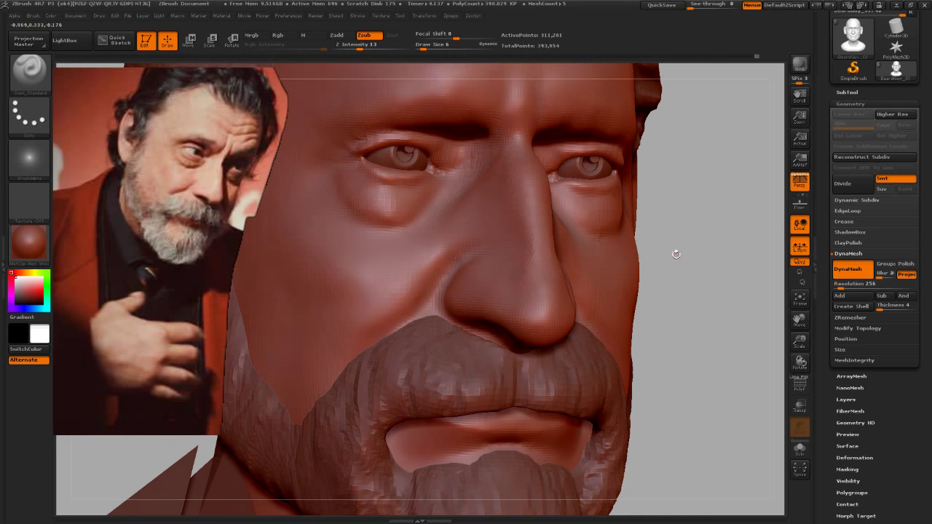
# Step: With Dam_Standard, deepen the lower-eyelid line and carve a crease under the eye bag
pyautogui.moveTo(676, 255)
pyautogui.mouseDown()
pyautogui.moveTo(480, 213)
pyautogui.moveTo(393, 223)
pyautogui.mouseUp()
pyautogui.press('b')
pyautogui.press('d')
pyautogui.press('s')
pyautogui.press('s')
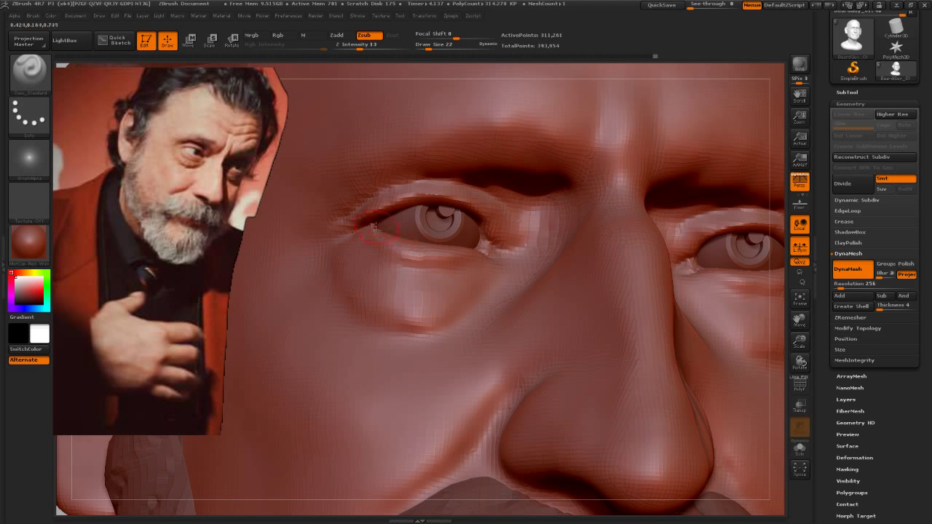
pyautogui.moveTo(403, 241); pyautogui.dragTo(437, 246)
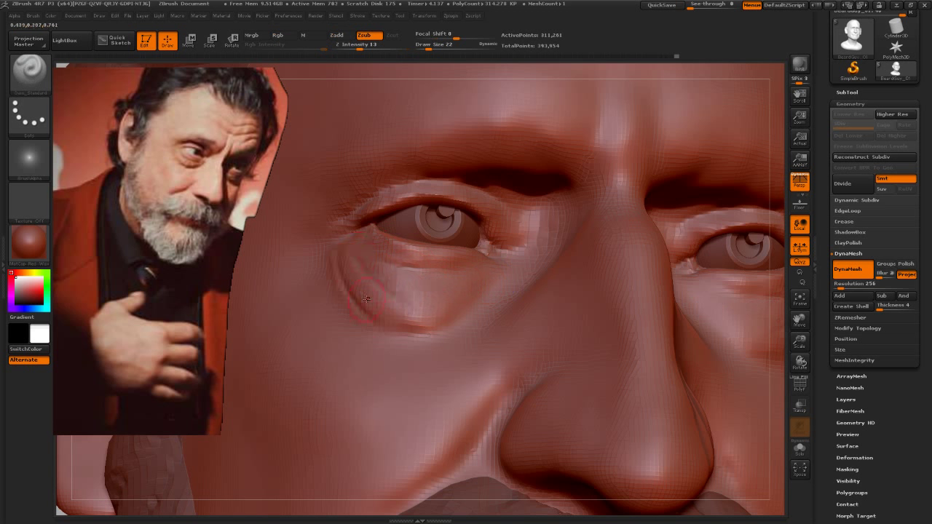
pyautogui.moveTo(366, 298)
pyautogui.mouseDown()
pyautogui.moveTo(419, 331)
pyautogui.moveTo(455, 325)
pyautogui.mouseUp()
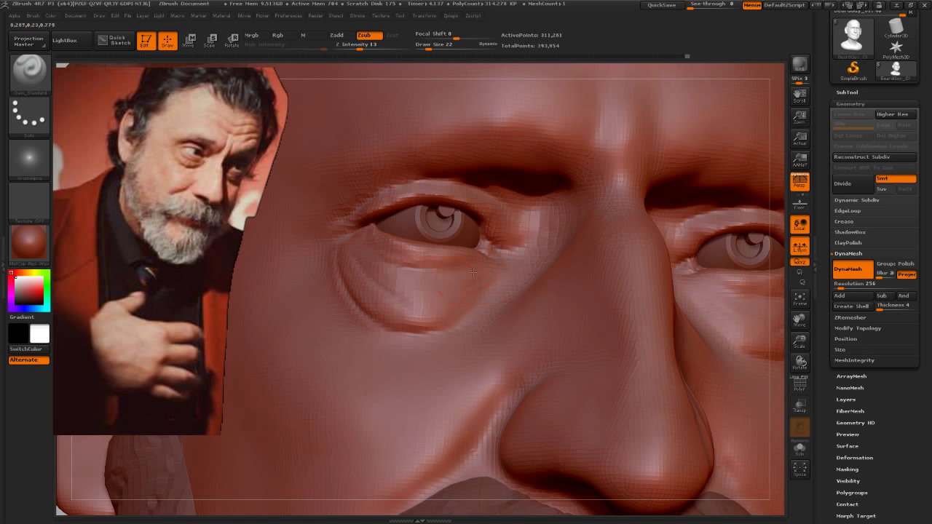
# Step: Switch to the square Clay Buildup brush at size 14 and smooth the rough under-eye skin
pyautogui.press('b')
pyautogui.press('c')
pyautogui.press('b')
pyautogui.press('s')
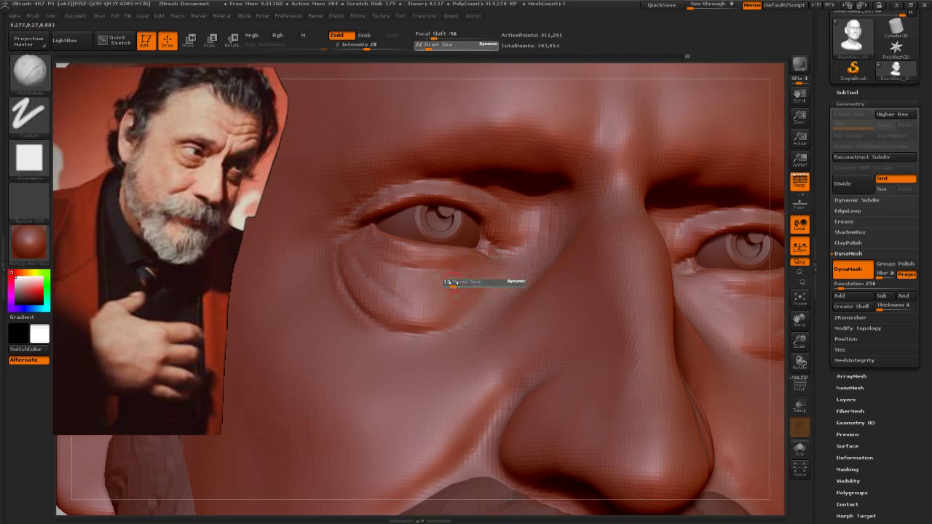
pyautogui.moveTo(455, 283); pyautogui.dragTo(450, 283)
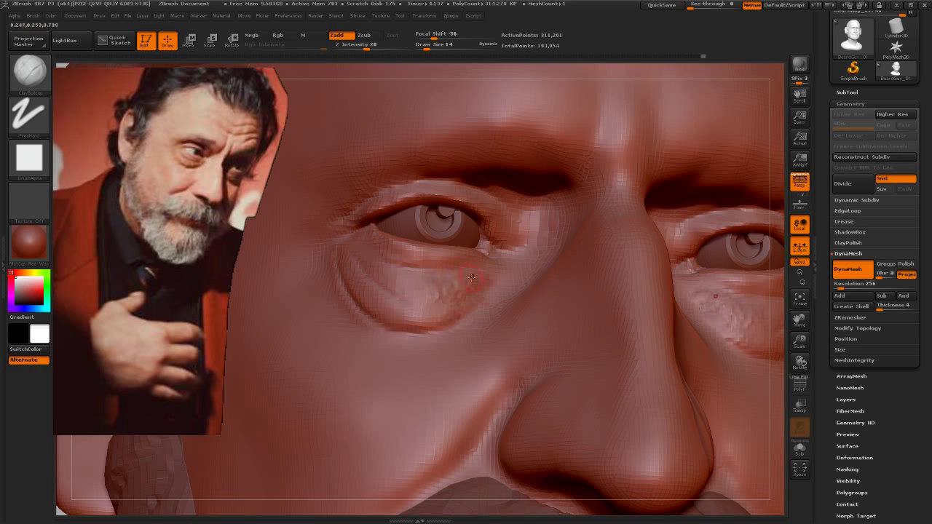
pyautogui.keyDown('shift'); pyautogui.moveTo(490, 279); pyautogui.dragTo(489, 290); pyautogui.keyUp('shift')
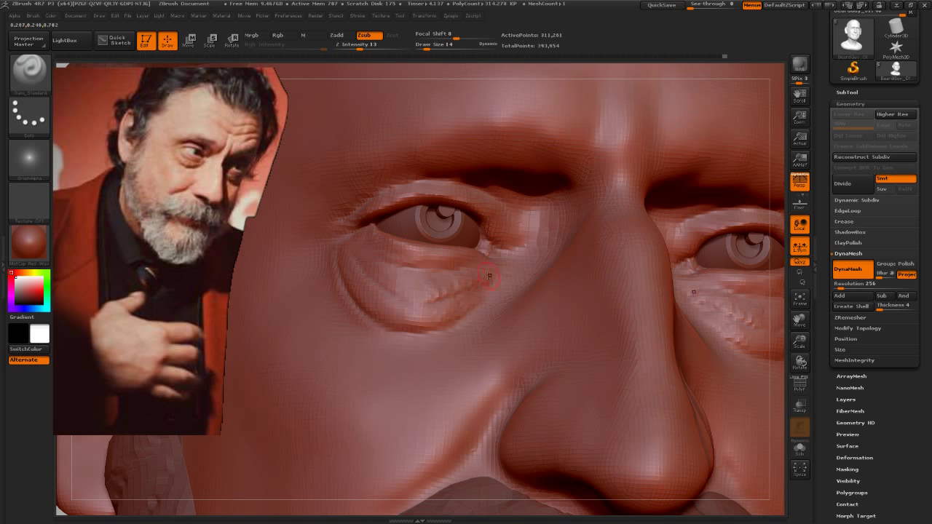
# Step: Frame the head and choose the Move brush at size 75
pyautogui.press('f')
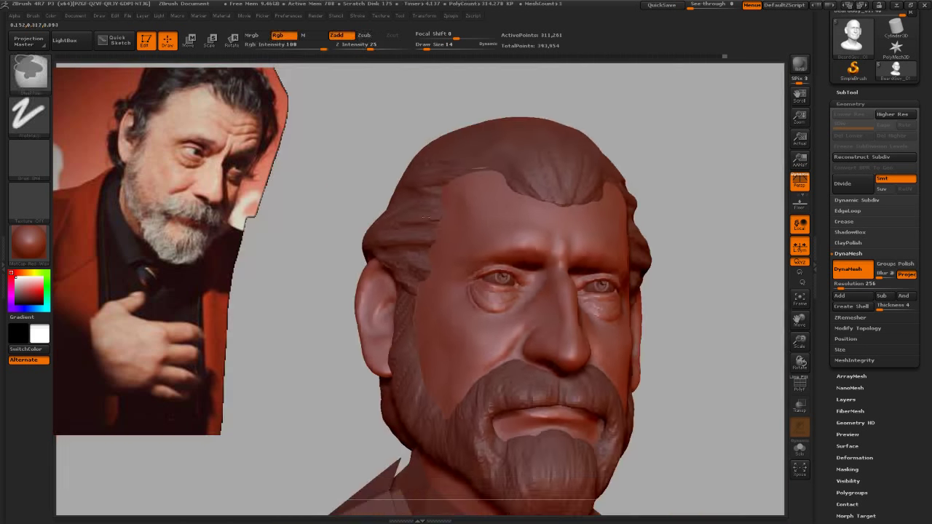
pyautogui.moveTo(597, 306)
pyautogui.mouseDown()
pyautogui.moveTo(643, 300)
pyautogui.moveTo(634, 297)
pyautogui.mouseUp()
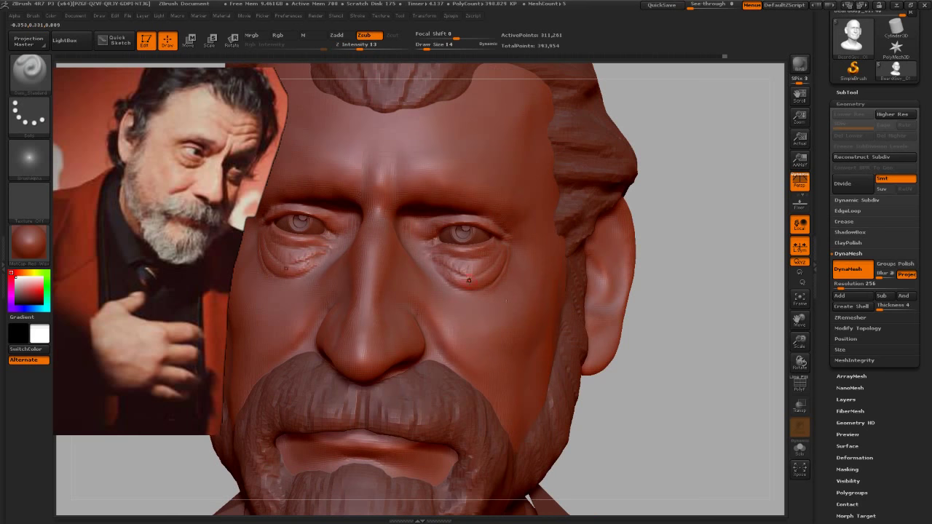
pyautogui.press('s')
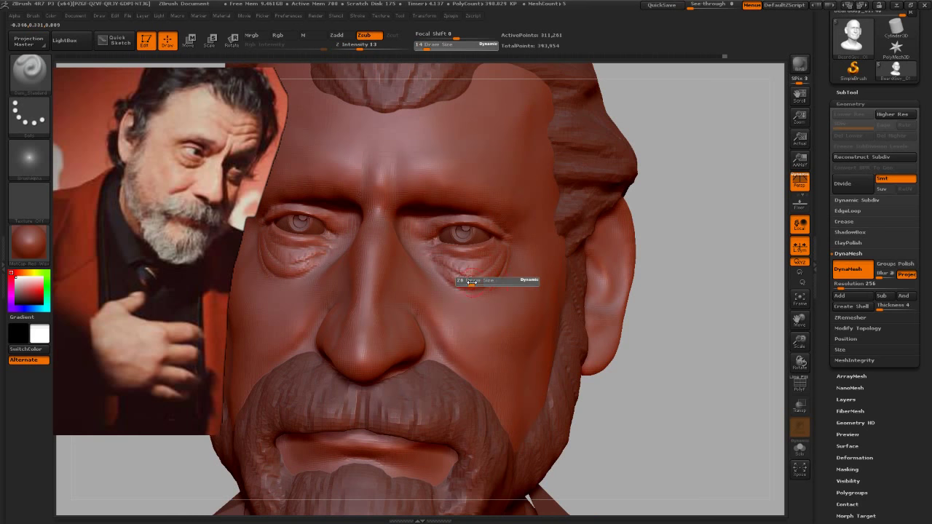
pyautogui.press('b')
pyautogui.click(526, 309)
pyautogui.moveTo(634, 340)
pyautogui.mouseDown()
pyautogui.moveTo(457, 280)
pyautogui.moveTo(470, 281)
pyautogui.mouseUp()
pyautogui.press('s')
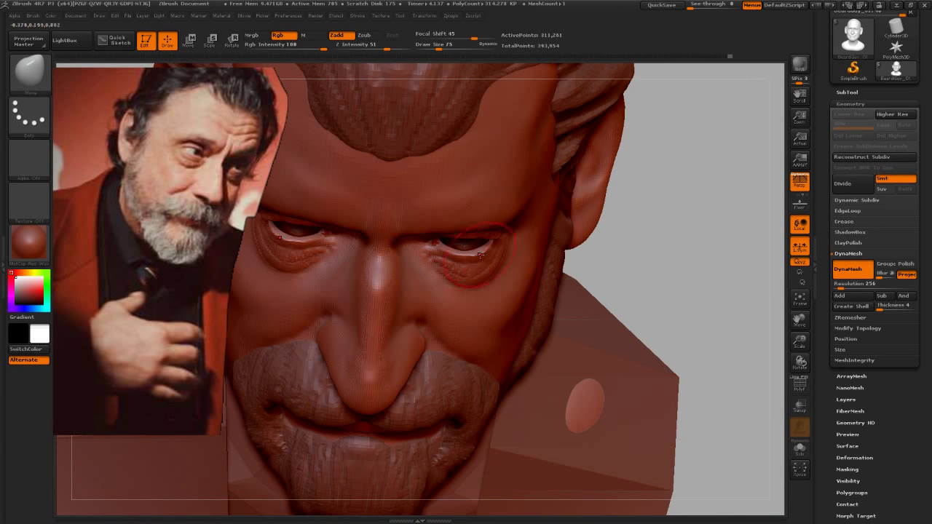
# Step: Reshape the areas around the eyes from several angles, with brush size 86
pyautogui.moveTo(670, 277); pyautogui.dragTo(630, 270)
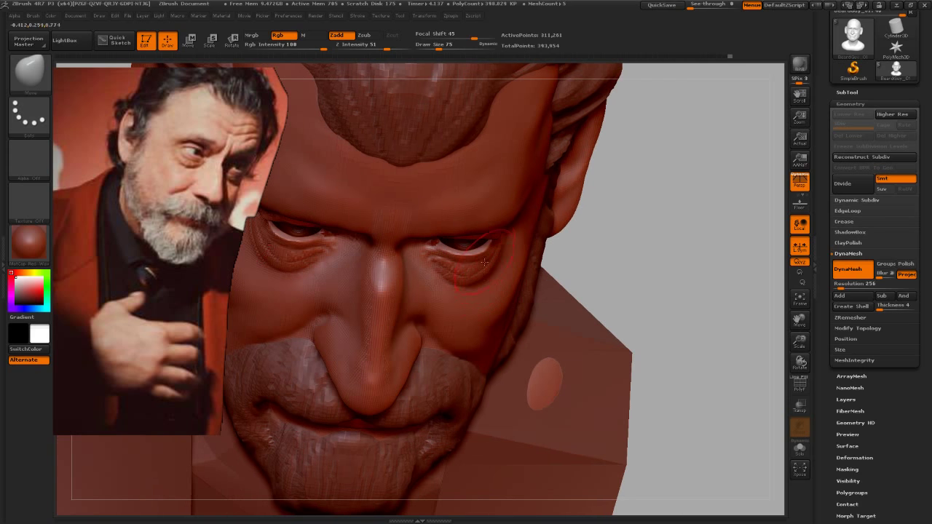
pyautogui.moveTo(624, 260); pyautogui.dragTo(583, 154)
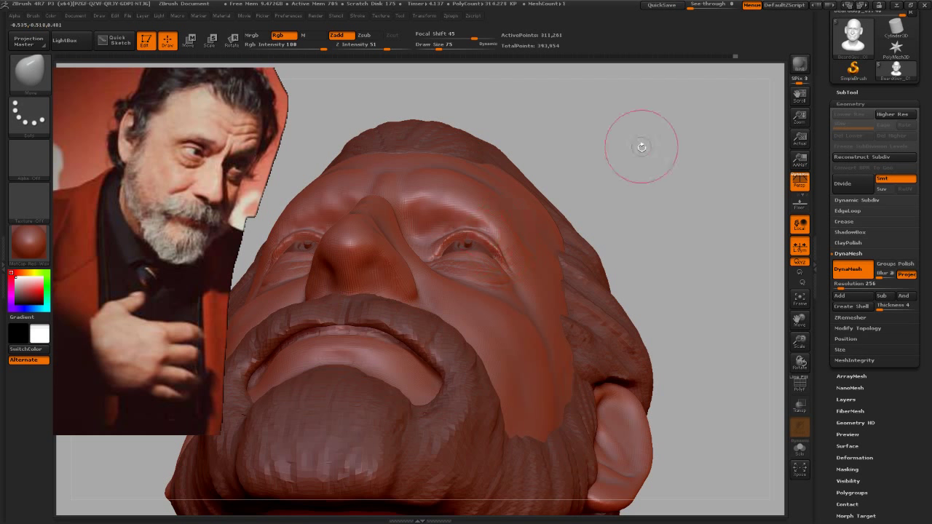
pyautogui.moveTo(641, 146)
pyautogui.mouseDown()
pyautogui.moveTo(640, 222)
pyautogui.moveTo(463, 233)
pyautogui.mouseUp()
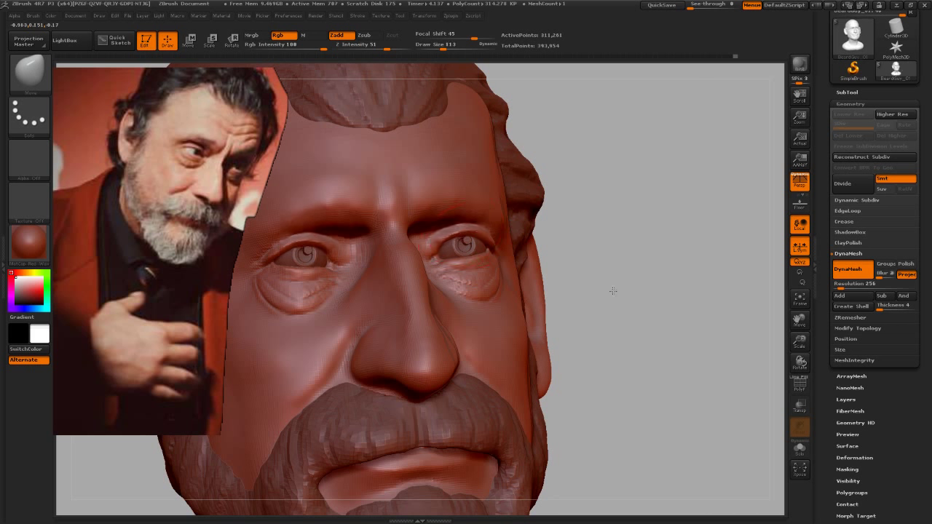
pyautogui.moveTo(612, 289); pyautogui.dragTo(466, 233)
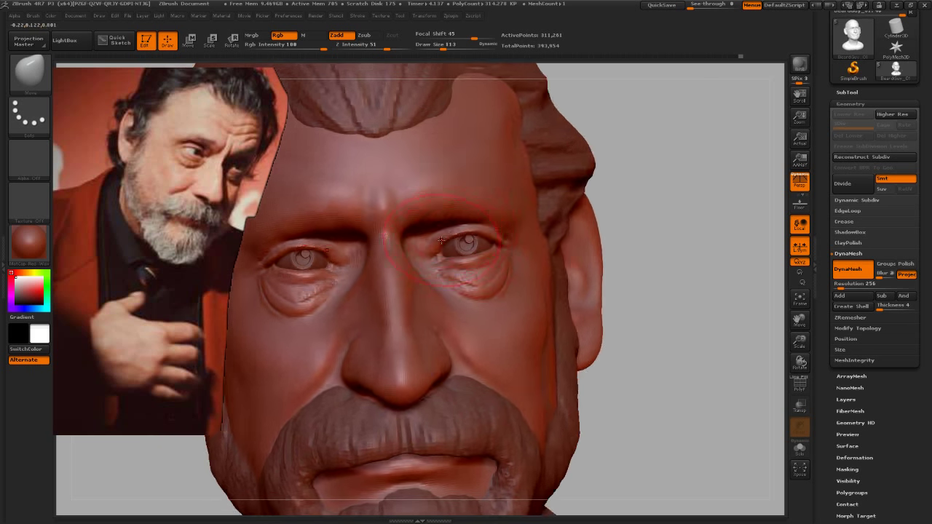
pyautogui.press('s')
pyautogui.moveTo(469, 236); pyautogui.dragTo(466, 233)
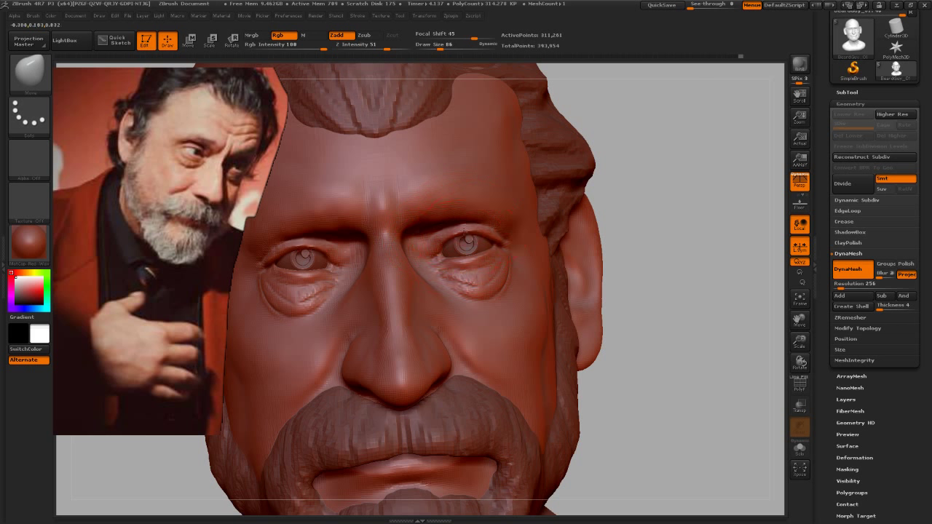
pyautogui.moveTo(518, 291)
pyautogui.keyDown('shift'); pyautogui.mouseDown()
pyautogui.moveTo(655, 271)
pyautogui.moveTo(531, 278)
pyautogui.moveTo(493, 251)
pyautogui.moveTo(668, 358)
pyautogui.moveTo(610, 270)
pyautogui.moveTo(598, 320)
pyautogui.moveTo(539, 337)
pyautogui.moveTo(587, 354)
pyautogui.moveTo(602, 327)
pyautogui.mouseUp(); pyautogui.keyUp('shift')
# Step: Select the beard as the active subtool and enlarge the brush to size 165
pyautogui.keyDown('alt'); pyautogui.click(494, 347); pyautogui.keyUp('alt')
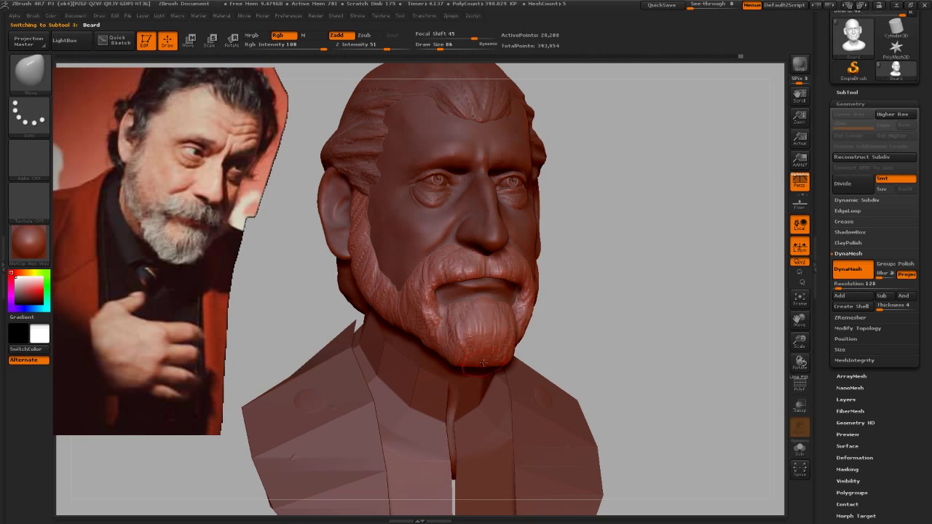
pyautogui.press('s')
pyautogui.moveTo(473, 362); pyautogui.dragTo(489, 361)
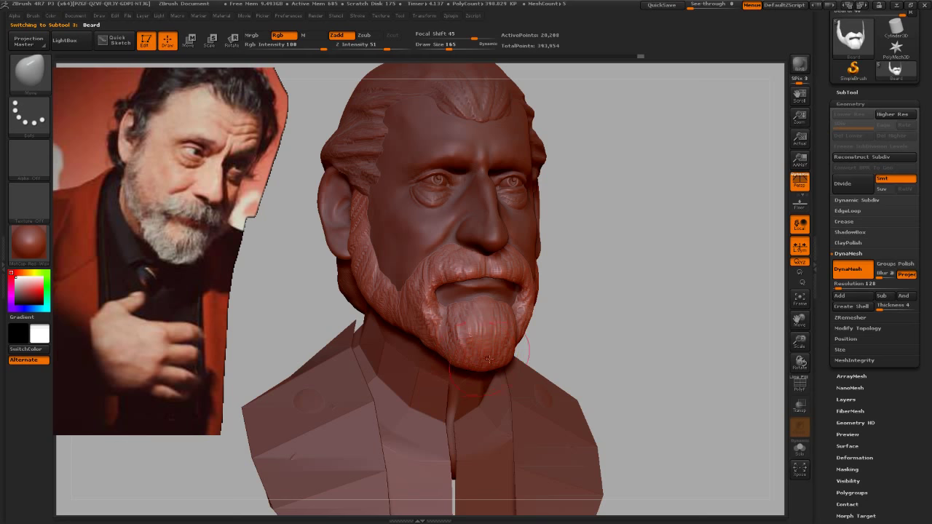
pyautogui.moveTo(583, 320)
pyautogui.mouseDown()
pyautogui.moveTo(622, 332)
pyautogui.moveTo(599, 316)
pyautogui.moveTo(594, 322)
pyautogui.moveTo(574, 284)
pyautogui.moveTo(593, 300)
pyautogui.moveTo(584, 306)
pyautogui.moveTo(777, 155)
pyautogui.mouseUp()
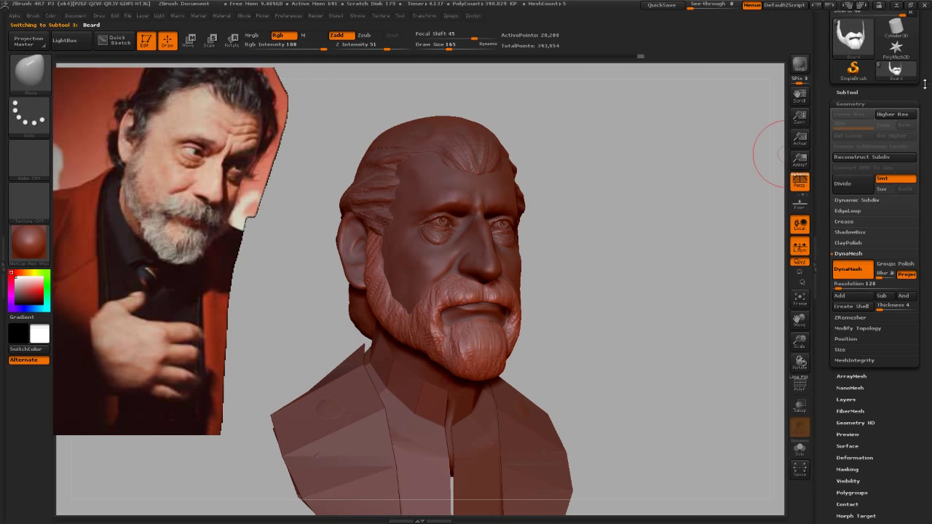
pyautogui.scroll(3, 924, 84)
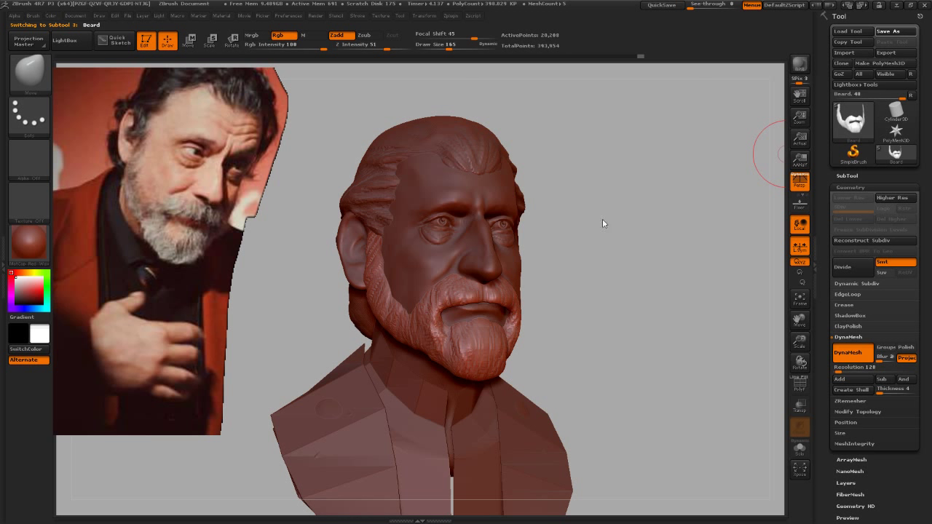
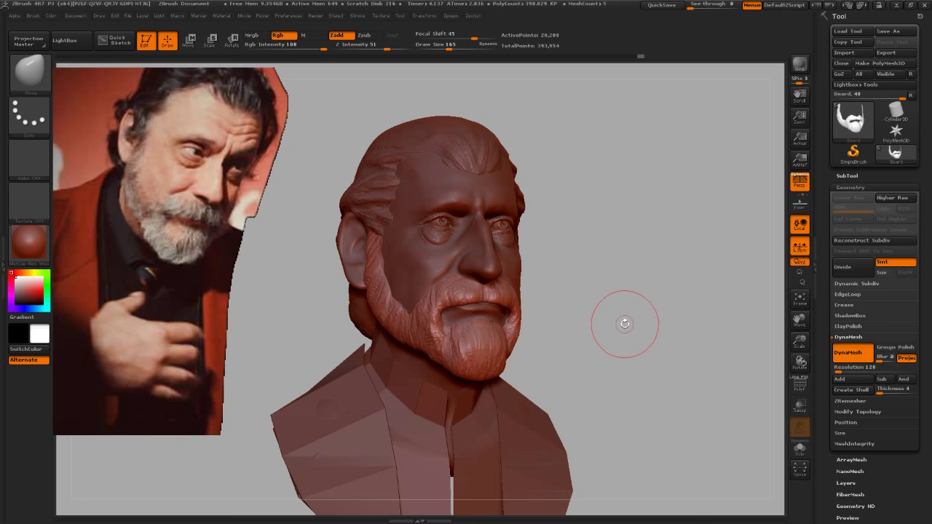
# Step: Orbit the bust to a three-quarter front view and make BeardGuy_01 the active subtool
pyautogui.moveTo(618, 322)
pyautogui.keyDown('shift'); pyautogui.mouseDown()
pyautogui.moveTo(631, 329)
pyautogui.moveTo(607, 239)
pyautogui.moveTo(640, 277)
pyautogui.moveTo(665, 270)
pyautogui.mouseUp(); pyautogui.keyUp('shift')
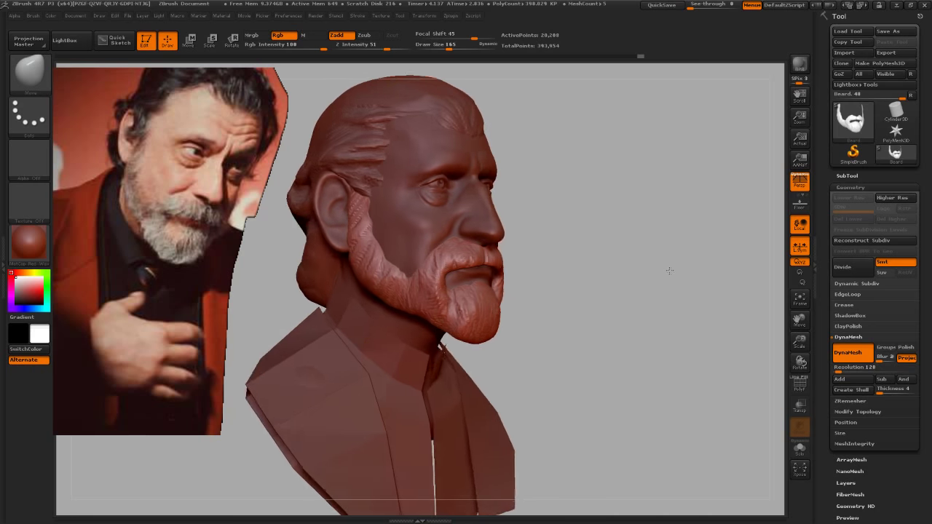
pyautogui.moveTo(612, 256)
pyautogui.mouseDown()
pyautogui.moveTo(651, 283)
pyautogui.moveTo(624, 270)
pyautogui.moveTo(495, 284)
pyautogui.mouseUp()
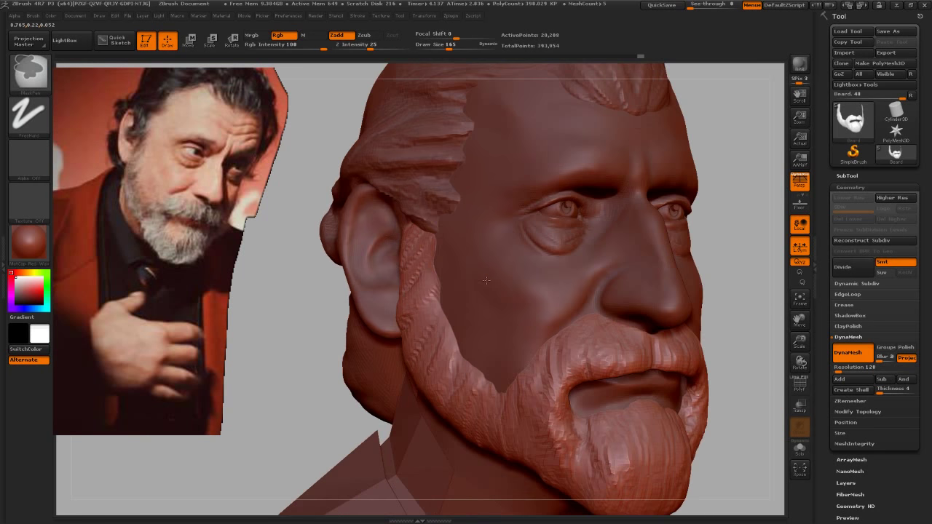
pyautogui.keyDown('alt'); pyautogui.click(495, 284); pyautogui.keyUp('alt')
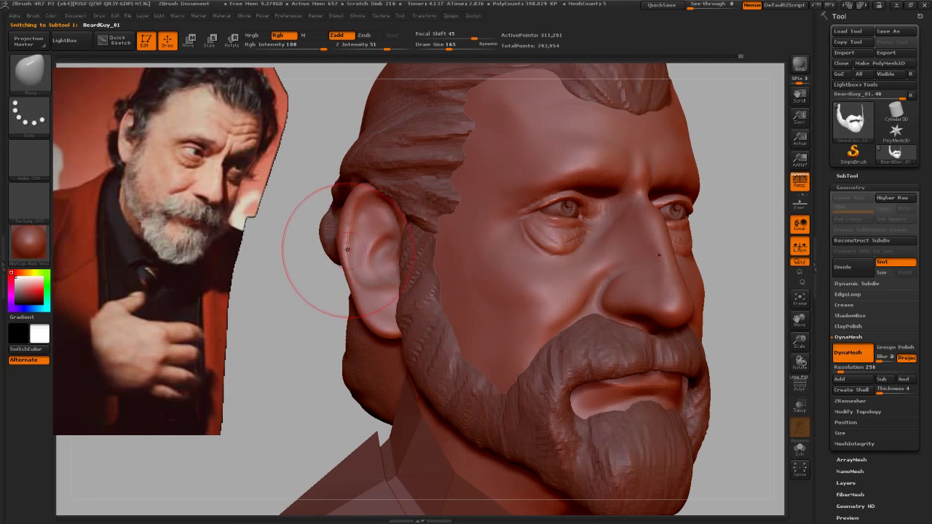
# Step: Shrink Draw Size from 155 to 89, then set it to 131 and orbit to a rear three-quarter view
pyautogui.press('s')
pyautogui.moveTo(347, 250); pyautogui.dragTo(343, 250)
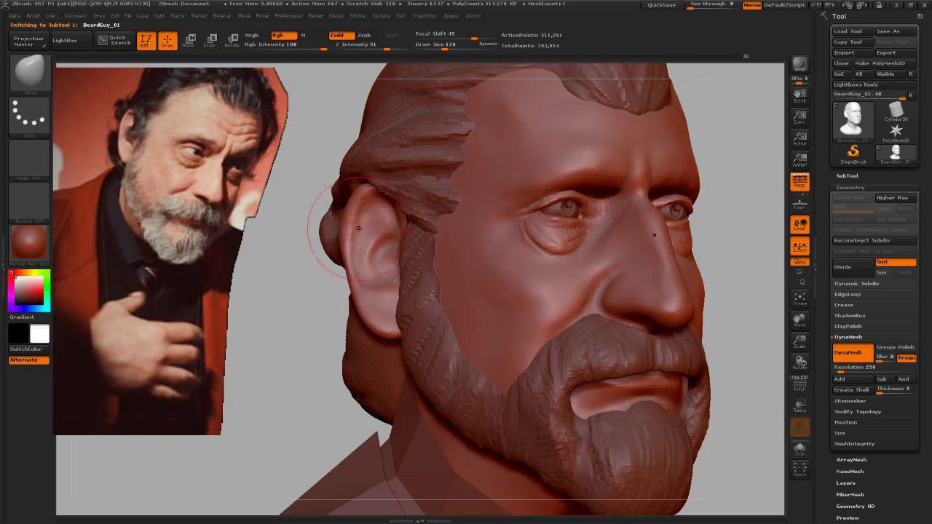
pyautogui.press('s')
pyautogui.moveTo(355, 229); pyautogui.dragTo(356, 249)
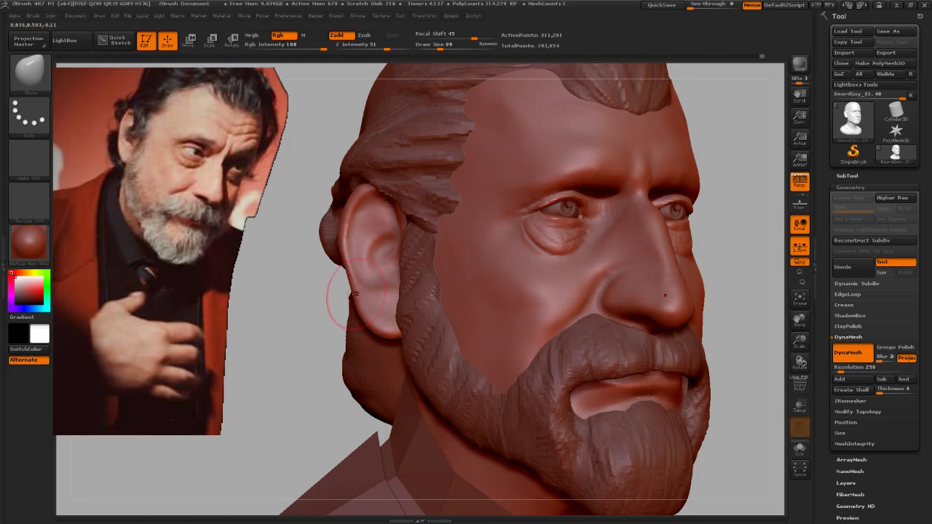
pyautogui.moveTo(322, 281)
pyautogui.mouseDown()
pyautogui.moveTo(313, 292)
pyautogui.moveTo(349, 256)
pyautogui.moveTo(347, 244)
pyautogui.moveTo(379, 262)
pyautogui.moveTo(360, 297)
pyautogui.mouseUp()
pyautogui.press('s')
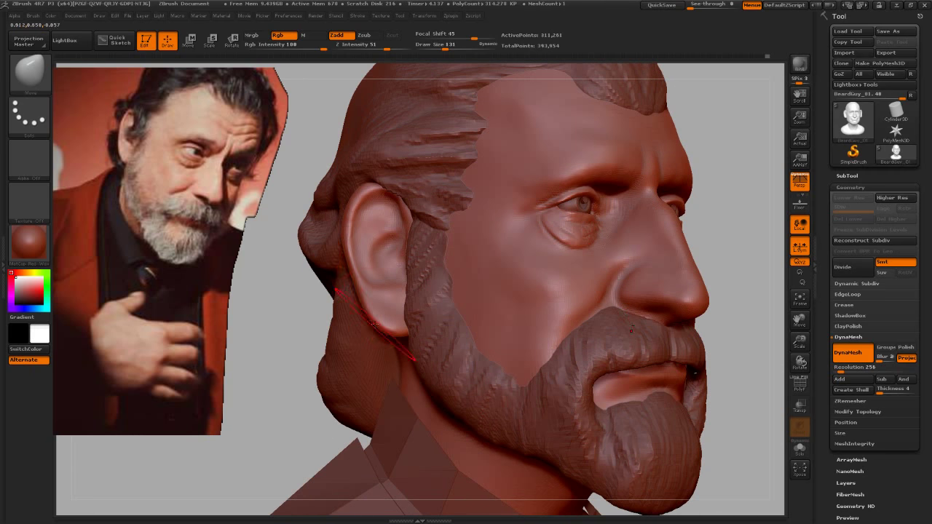
pyautogui.moveTo(439, 370)
pyautogui.mouseDown()
pyautogui.moveTo(527, 331)
pyautogui.moveTo(597, 247)
pyautogui.mouseUp()
# Step: Load ClayBuildup and add clay strokes along the back of the ear
pyautogui.press('b')
pyautogui.press('c')
pyautogui.press('b')
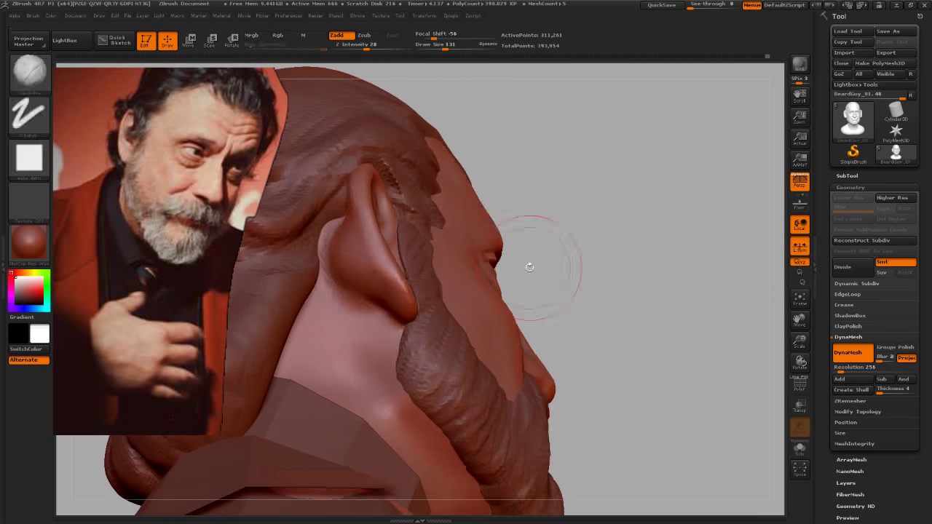
pyautogui.press('s')
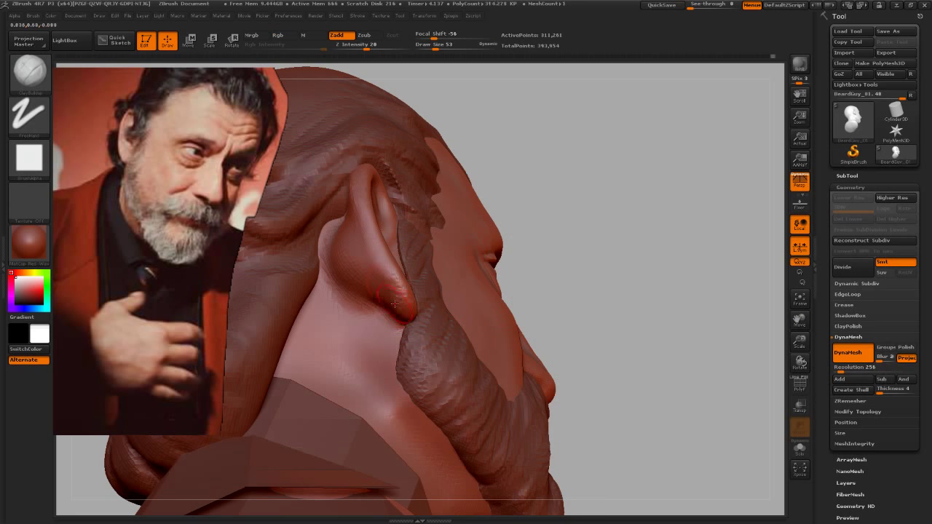
pyautogui.moveTo(541, 306); pyautogui.dragTo(566, 297)
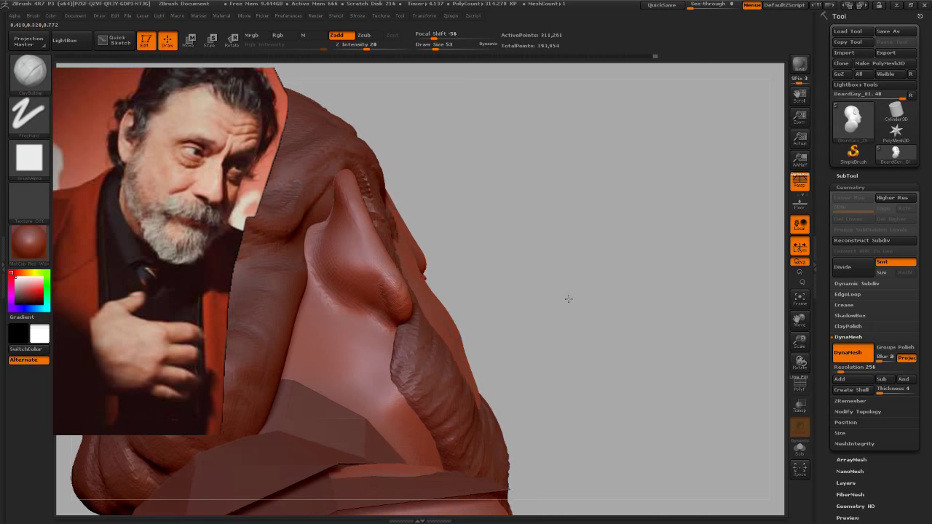
pyautogui.moveTo(362, 274); pyautogui.dragTo(364, 281)
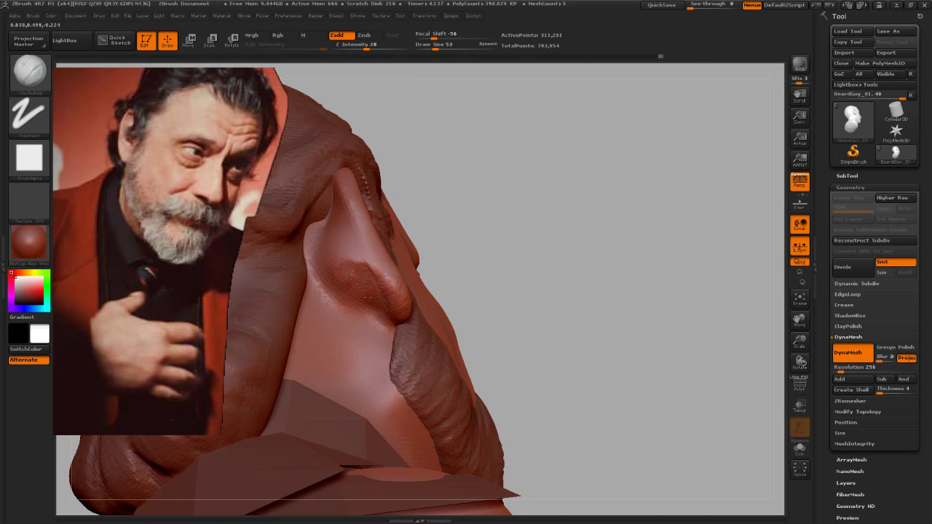
pyautogui.moveTo(542, 266)
pyautogui.mouseDown()
pyautogui.moveTo(572, 257)
pyautogui.moveTo(572, 233)
pyautogui.mouseUp()
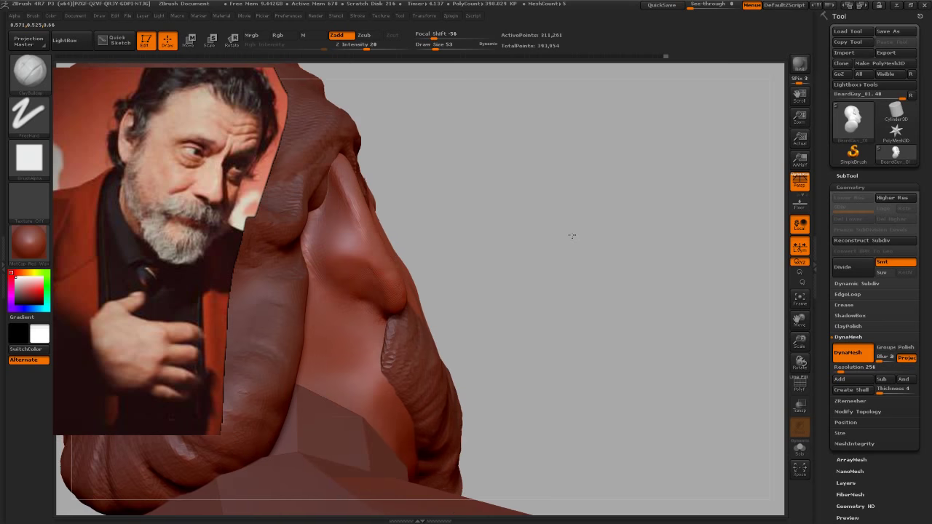
pyautogui.moveTo(343, 254)
pyautogui.mouseDown()
pyautogui.moveTo(336, 232)
pyautogui.moveTo(359, 262)
pyautogui.moveTo(346, 243)
pyautogui.mouseUp()
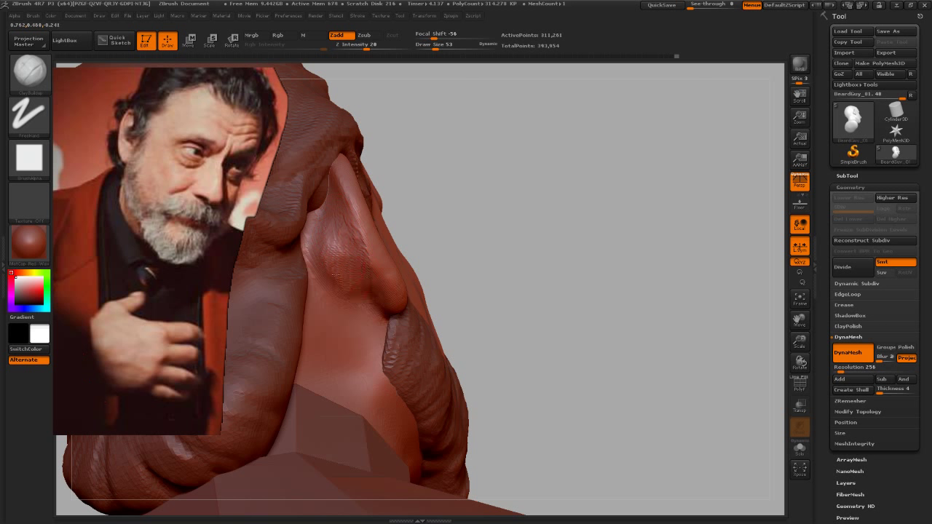
pyautogui.press('ctrl')
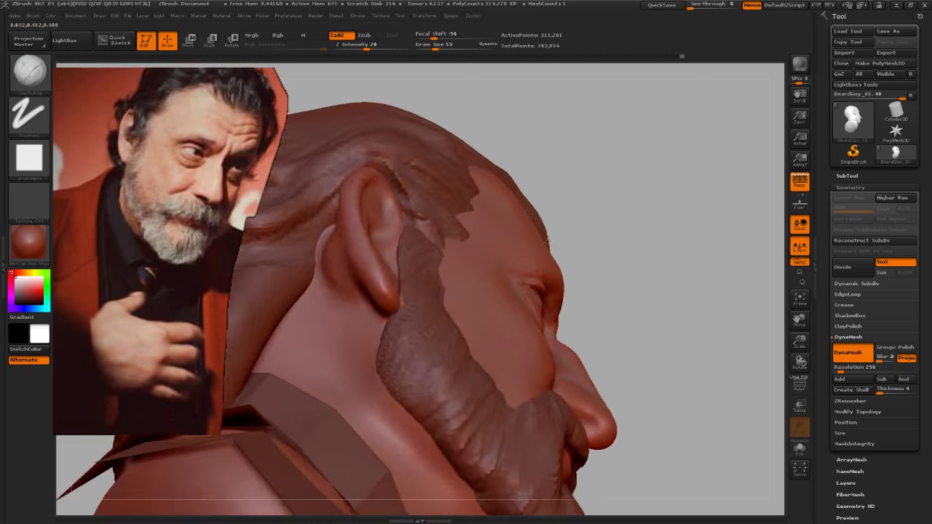
pyautogui.moveTo(561, 265)
pyautogui.mouseDown()
pyautogui.moveTo(561, 249)
pyautogui.moveTo(485, 267)
pyautogui.mouseUp()
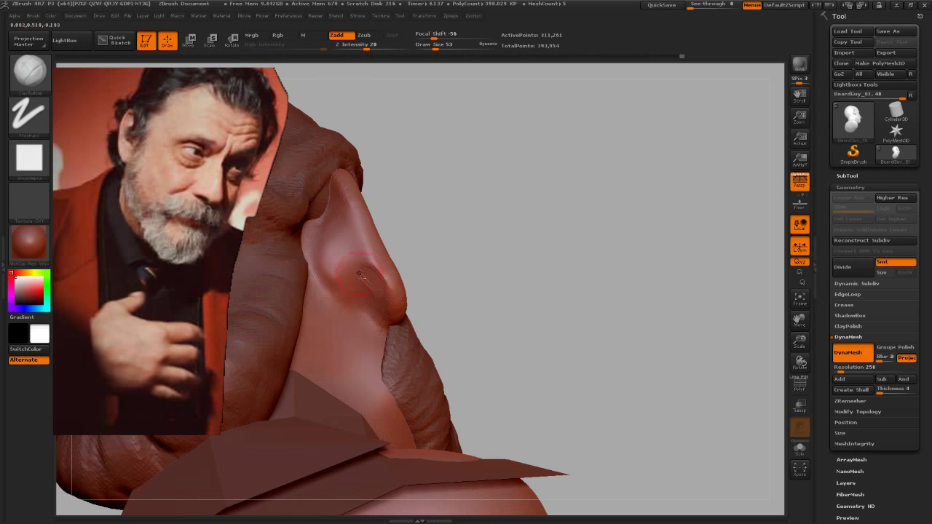
# Step: Switch to Dam_Standard, smooth the ear and jaw area, and check it from below
pyautogui.press('b')
pyautogui.press('d')
pyautogui.press('s')
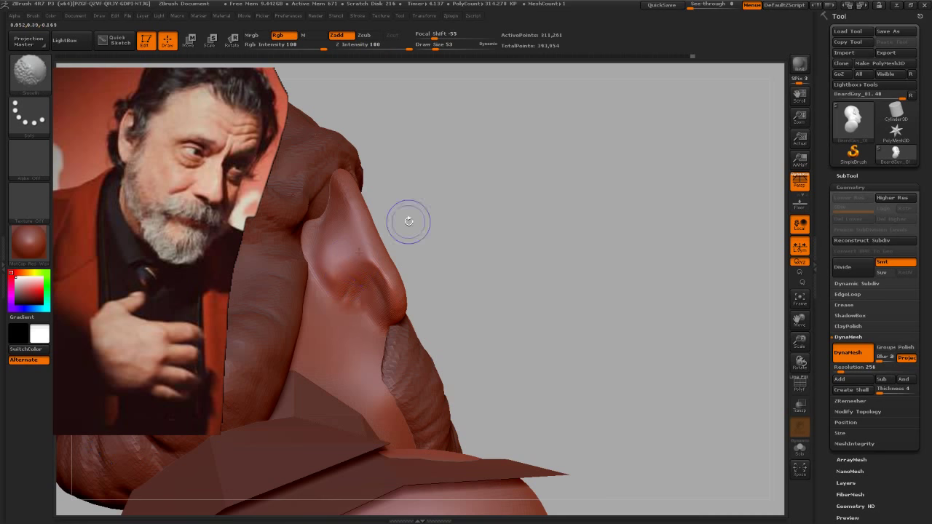
pyautogui.moveTo(410, 218); pyautogui.dragTo(486, 243)
pyautogui.press('shift')
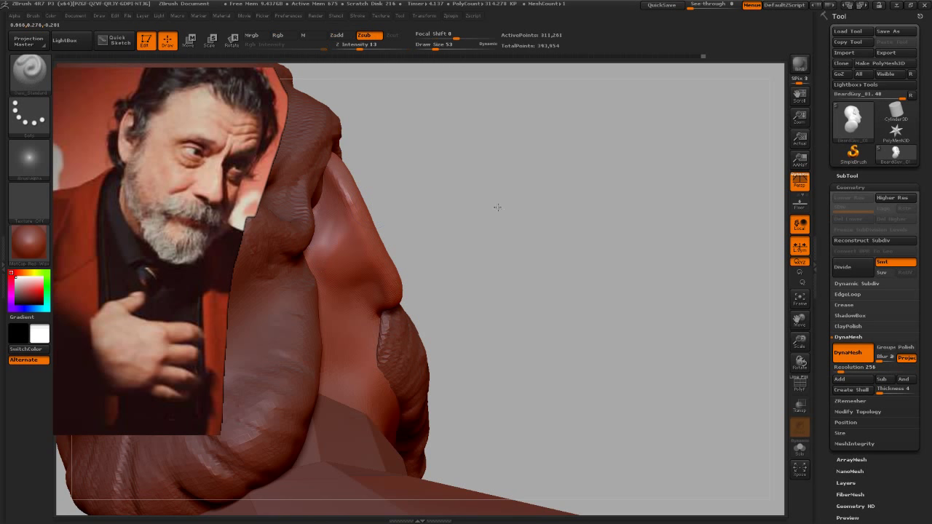
pyautogui.moveTo(495, 208)
pyautogui.mouseDown()
pyautogui.moveTo(493, 222)
pyautogui.moveTo(594, 290)
pyautogui.moveTo(575, 269)
pyautogui.moveTo(646, 339)
pyautogui.mouseUp()
pyautogui.press('b')
pyautogui.press('c')
pyautogui.press('b')
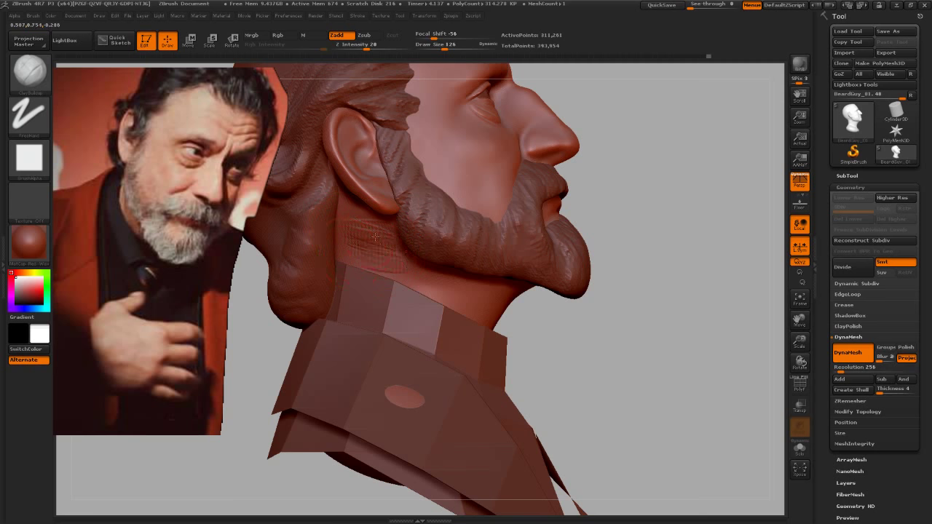
# Step: Set Draw Size to 30, then sculpt and smooth the crease beside the nostril
pyautogui.press('shift')
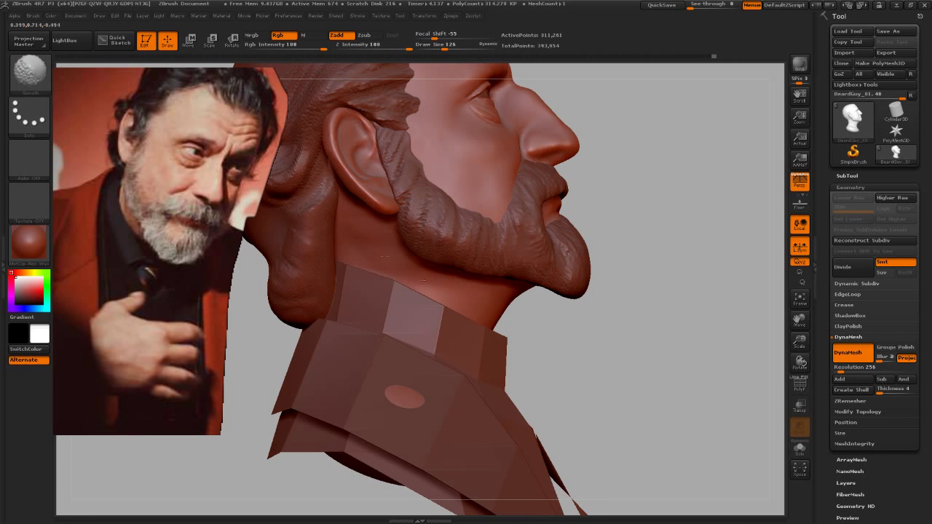
pyautogui.moveTo(659, 313)
pyautogui.mouseDown()
pyautogui.moveTo(670, 316)
pyautogui.moveTo(634, 312)
pyautogui.moveTo(635, 291)
pyautogui.moveTo(657, 307)
pyautogui.moveTo(585, 291)
pyautogui.moveTo(534, 194)
pyautogui.moveTo(589, 180)
pyautogui.moveTo(572, 214)
pyautogui.moveTo(515, 197)
pyautogui.moveTo(657, 209)
pyautogui.moveTo(335, 271)
pyautogui.mouseUp()
pyautogui.press('s')
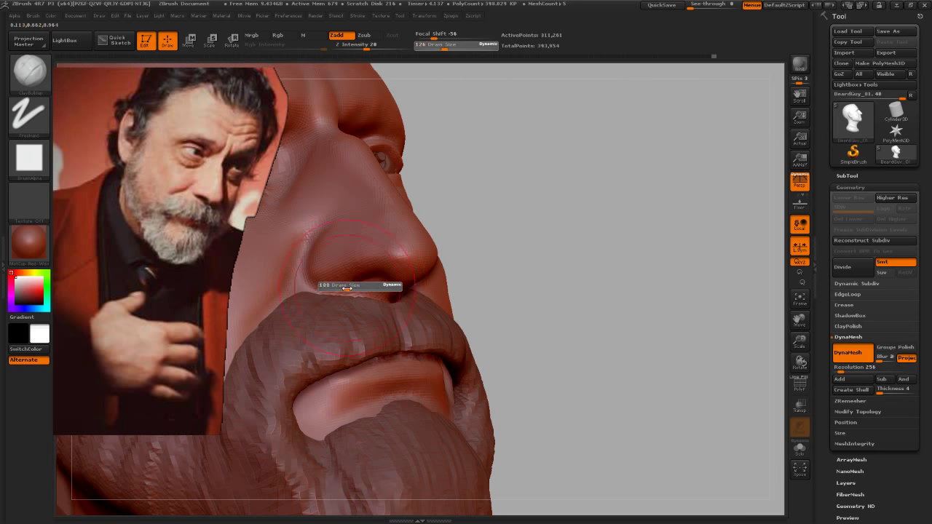
pyautogui.click(332, 291)
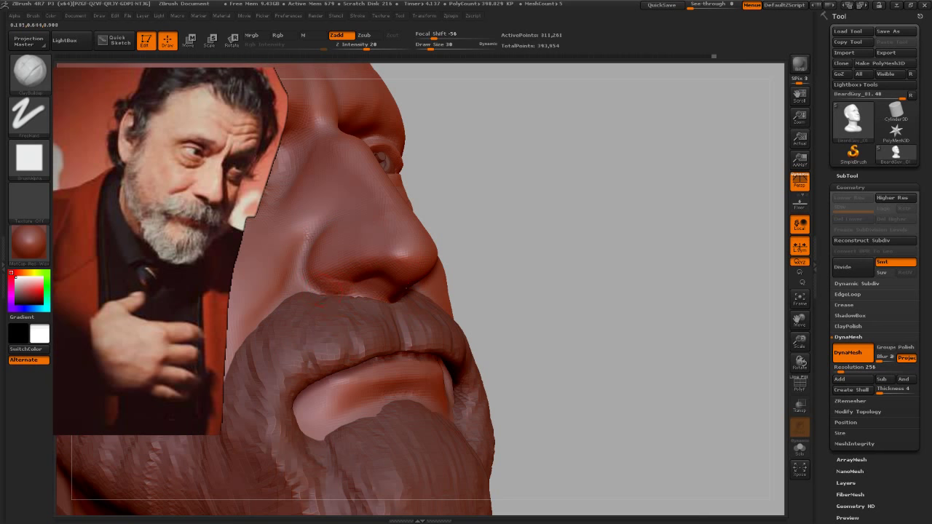
pyautogui.moveTo(301, 282); pyautogui.dragTo(307, 277)
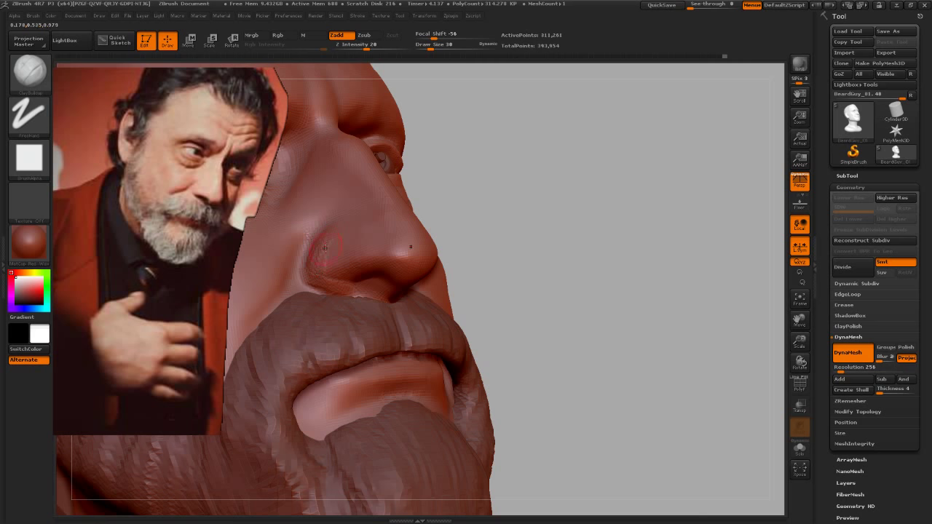
pyautogui.press('shift')
pyautogui.moveTo(361, 285); pyautogui.dragTo(349, 283)
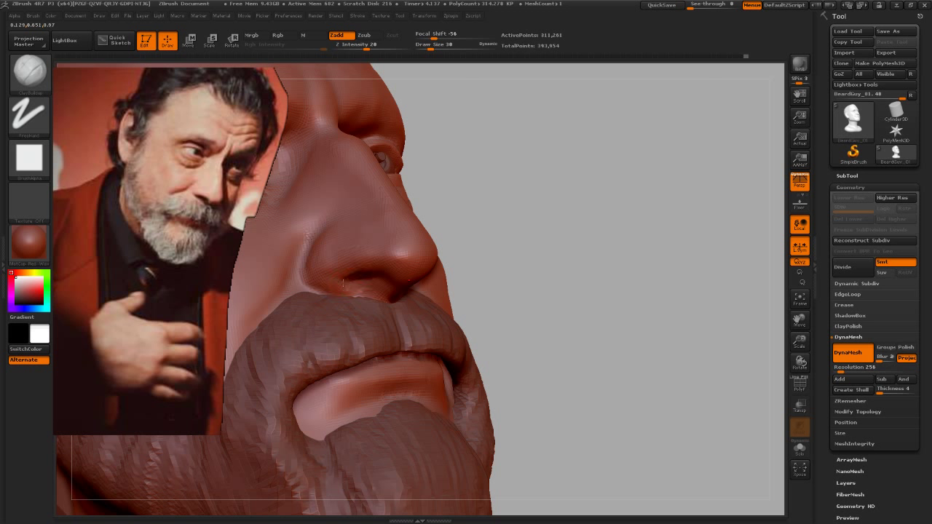
# Step: Smooth and build up the nostril area from below and frontal angles with ClayBuildup
pyautogui.moveTo(541, 270); pyautogui.dragTo(377, 264)
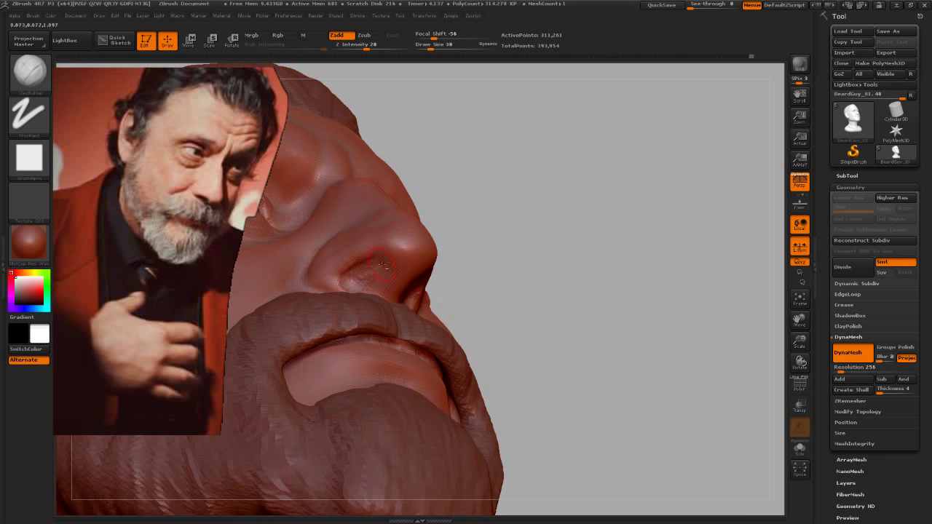
pyautogui.moveTo(500, 237); pyautogui.dragTo(334, 240)
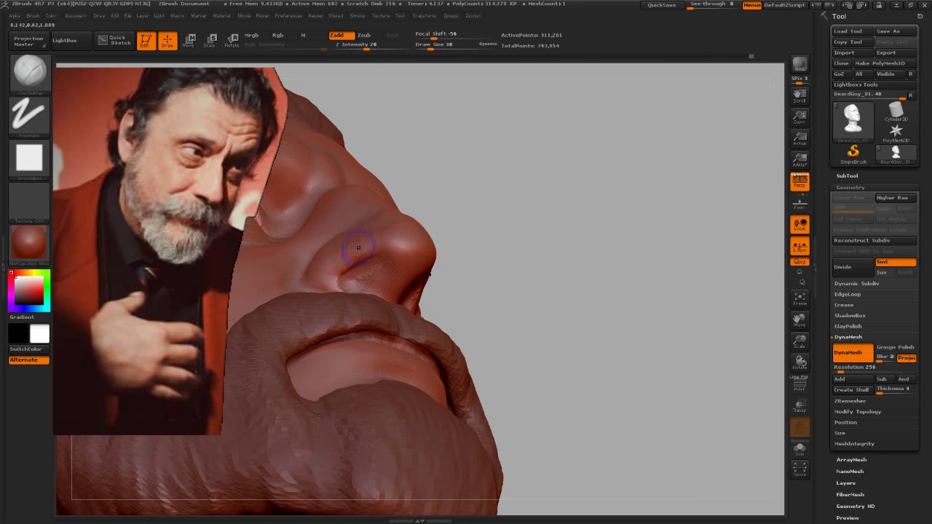
pyautogui.press('shift')
pyautogui.moveTo(518, 225)
pyautogui.mouseDown()
pyautogui.moveTo(338, 260)
pyautogui.moveTo(536, 250)
pyautogui.mouseUp()
pyautogui.press('b')
pyautogui.press('c')
pyautogui.press('b')
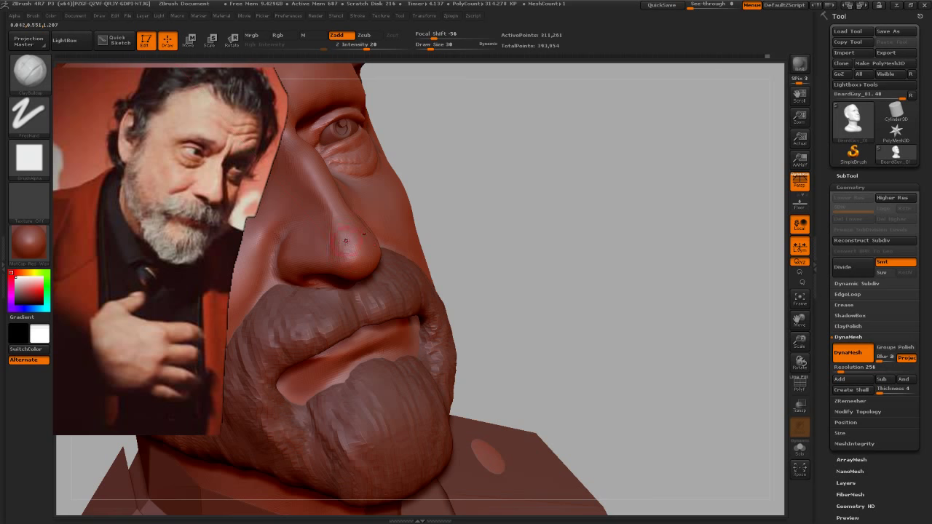
pyautogui.press('shift')
pyautogui.moveTo(554, 218)
pyautogui.mouseDown()
pyautogui.moveTo(588, 233)
pyautogui.moveTo(453, 249)
pyautogui.mouseUp()
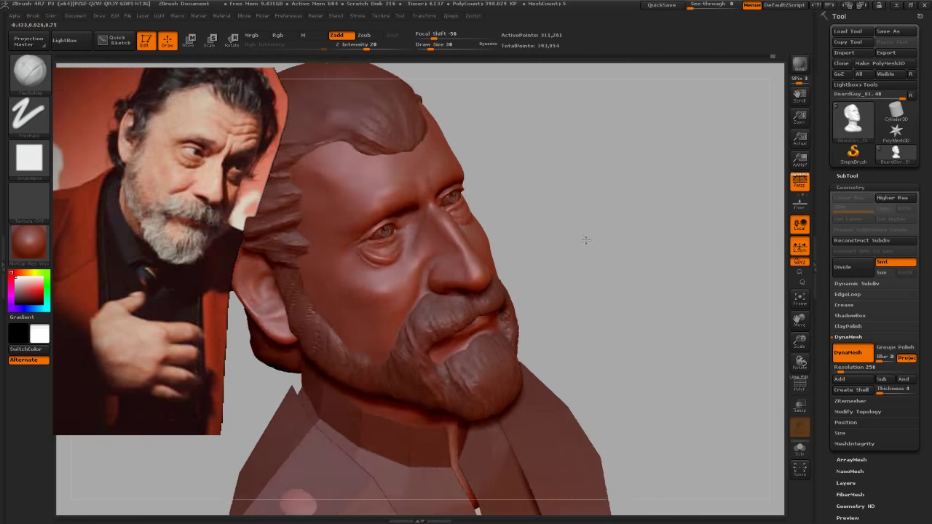
# Step: Smooth the cheek and carve with Dam_Standard while turning the head toward profile
pyautogui.press('shift')
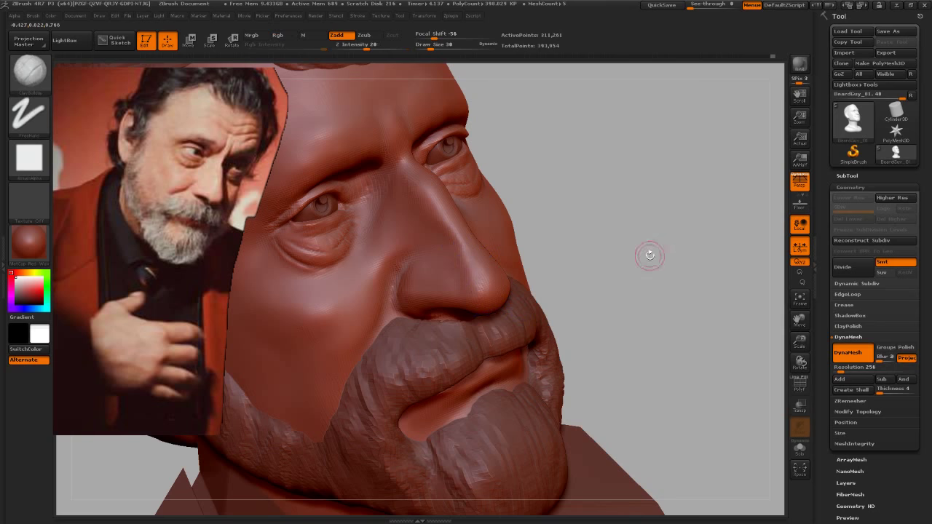
pyautogui.moveTo(649, 254); pyautogui.dragTo(469, 268)
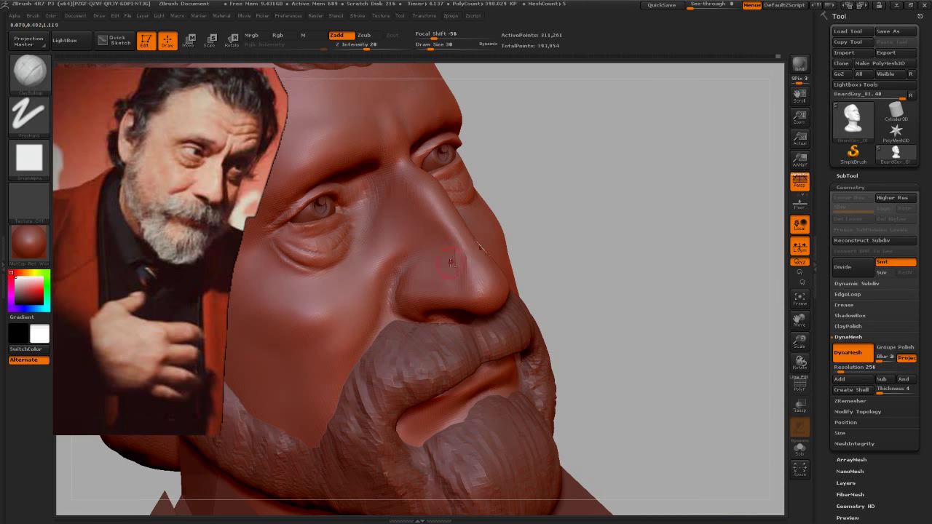
pyautogui.moveTo(636, 243); pyautogui.dragTo(637, 218)
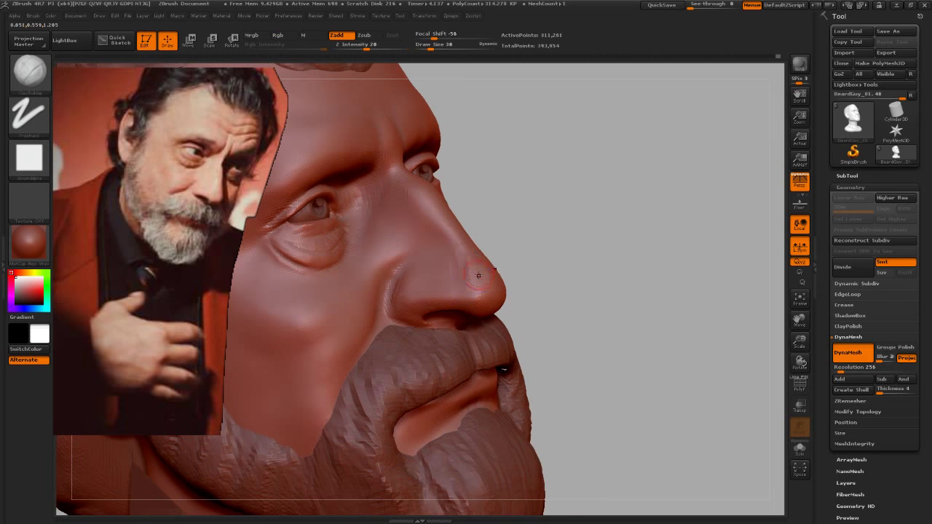
pyautogui.press('b')
pyautogui.press('d')
pyautogui.press('s')
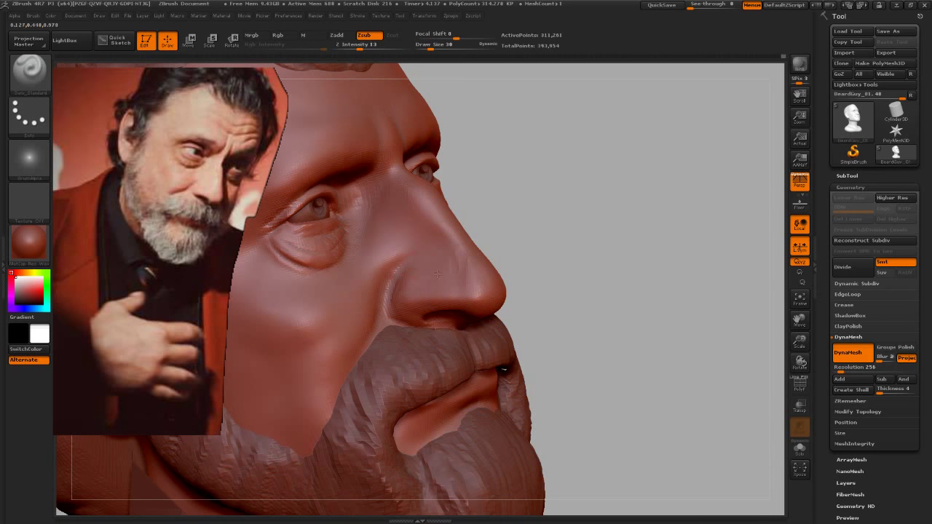
pyautogui.press('shift')
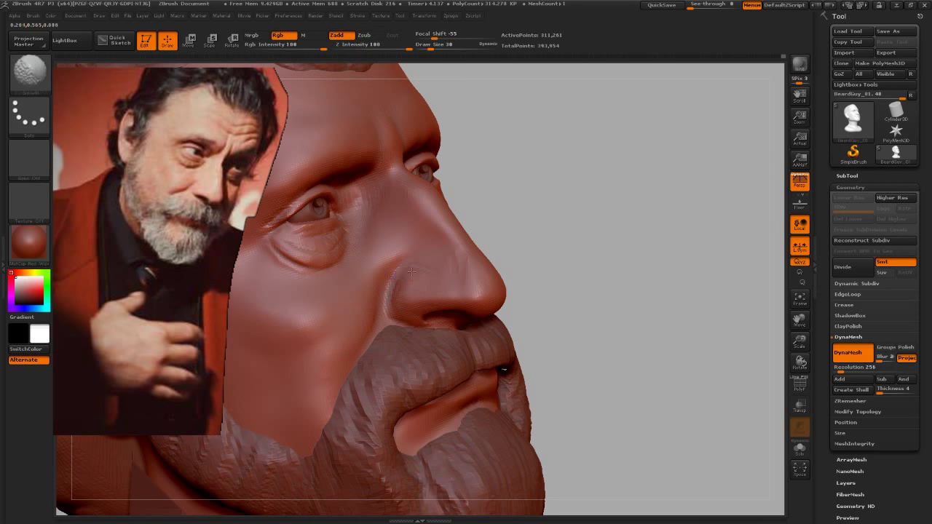
pyautogui.moveTo(645, 264); pyautogui.dragTo(447, 270)
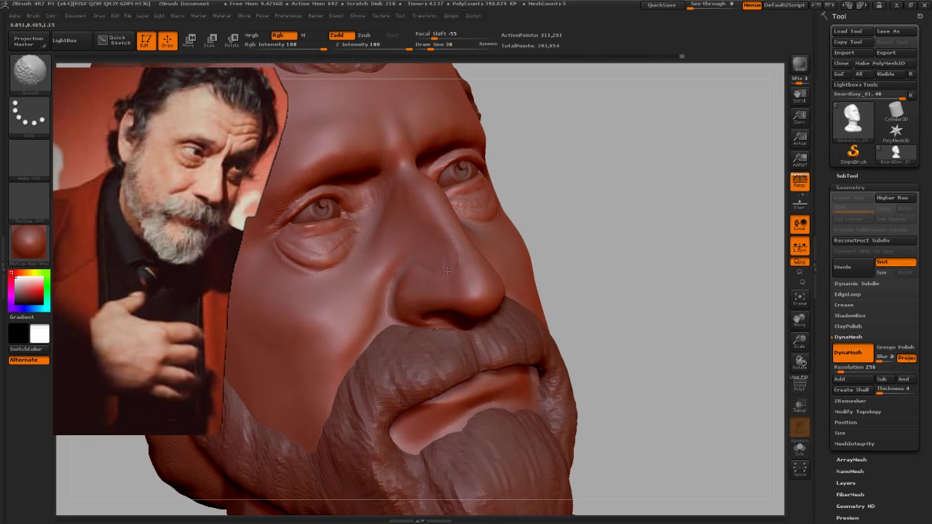
pyautogui.moveTo(524, 240)
pyautogui.mouseDown()
pyautogui.moveTo(573, 223)
pyautogui.moveTo(620, 240)
pyautogui.moveTo(541, 285)
pyautogui.mouseUp()
# Step: Smooth the cheek and nose surface further, checking it from frontal and profile angles
pyautogui.press('shift')
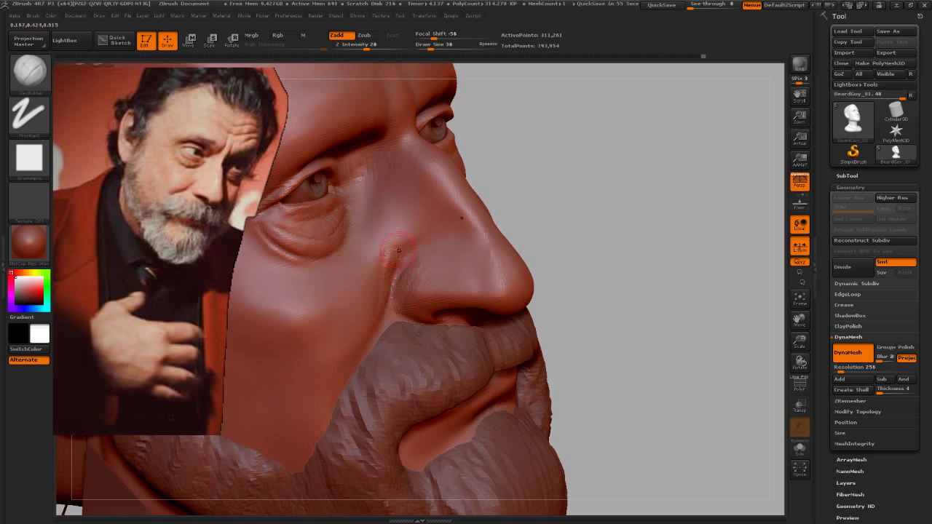
pyautogui.press('shift')
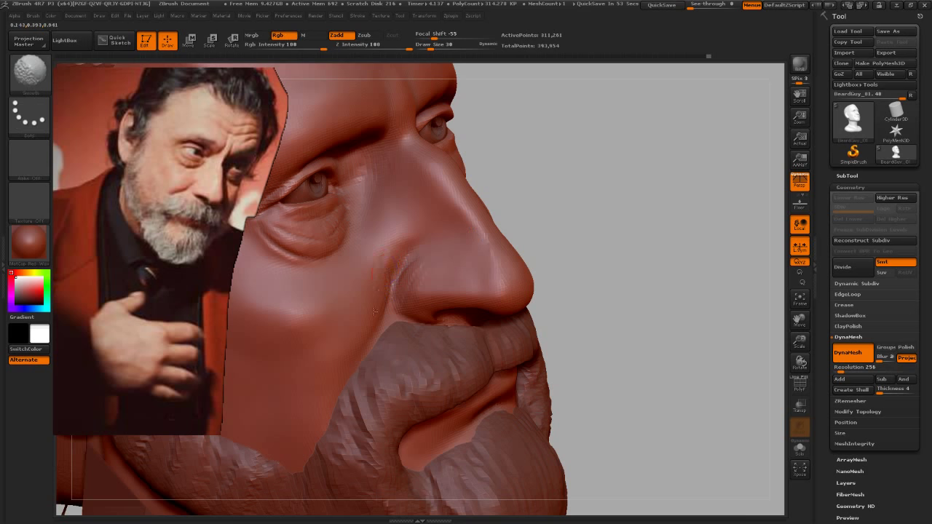
pyautogui.moveTo(630, 239)
pyautogui.mouseDown()
pyautogui.moveTo(616, 229)
pyautogui.moveTo(394, 281)
pyautogui.mouseUp()
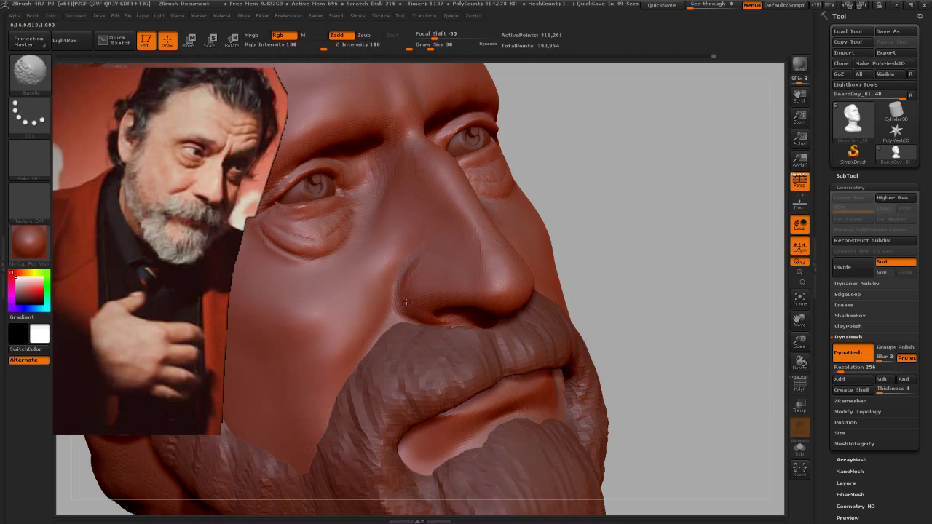
pyautogui.moveTo(634, 239); pyautogui.dragTo(472, 243)
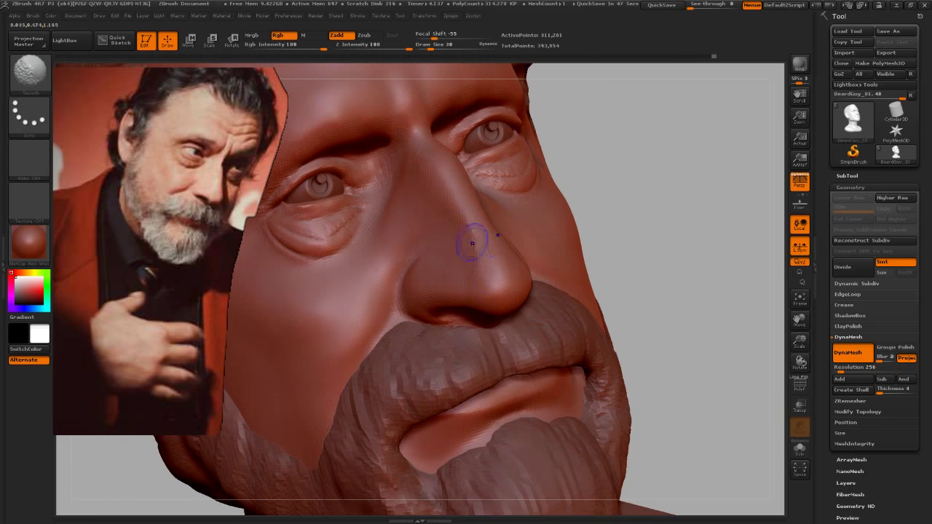
pyautogui.moveTo(617, 225)
pyautogui.mouseDown()
pyautogui.moveTo(686, 208)
pyautogui.moveTo(609, 245)
pyautogui.moveTo(638, 260)
pyautogui.moveTo(563, 271)
pyautogui.moveTo(691, 303)
pyautogui.mouseUp()
# Step: Load the Move brush, settle its size at 30, and push the nose form
pyautogui.press('b')
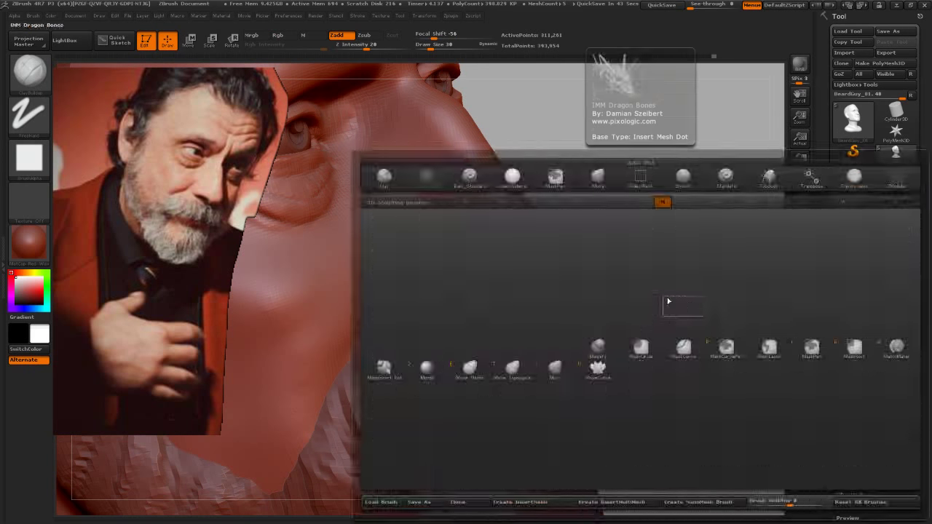
pyautogui.press('s')
pyautogui.press('t')
pyautogui.press('s')
pyautogui.moveTo(414, 310); pyautogui.dragTo(432, 310)
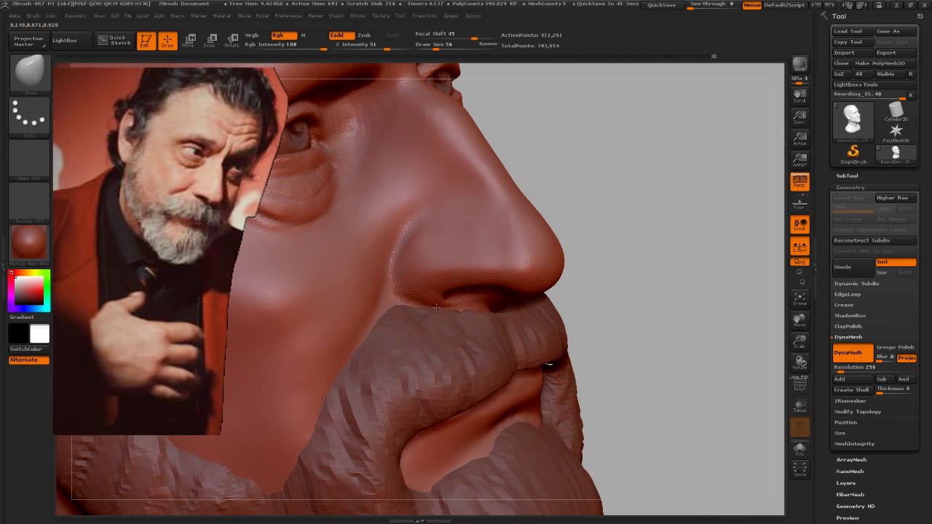
pyautogui.press('s')
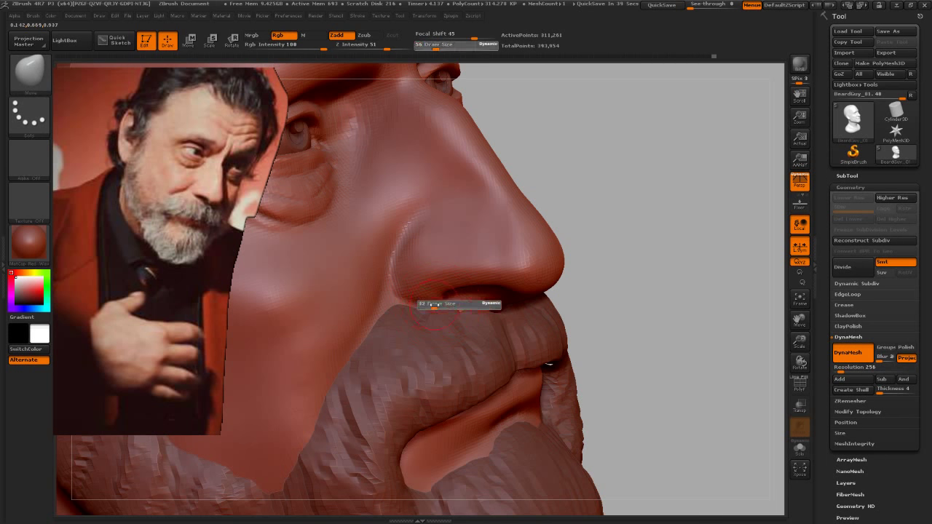
pyautogui.moveTo(440, 305); pyautogui.dragTo(422, 305)
pyautogui.moveTo(687, 305); pyautogui.dragTo(670, 255)
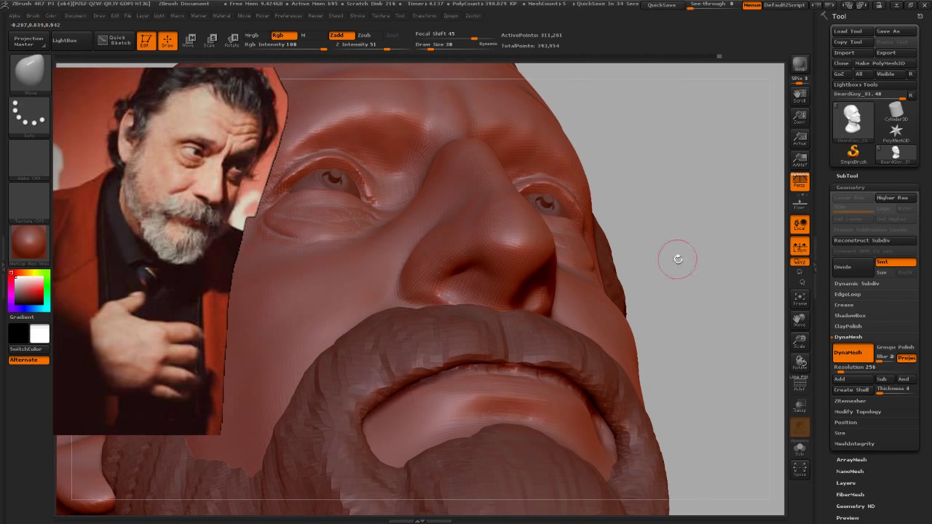
# Step: Carve the nostril with Dam_Standard, reframing and zooming in on the head
pyautogui.press('b')
pyautogui.press('d')
pyautogui.press('s')
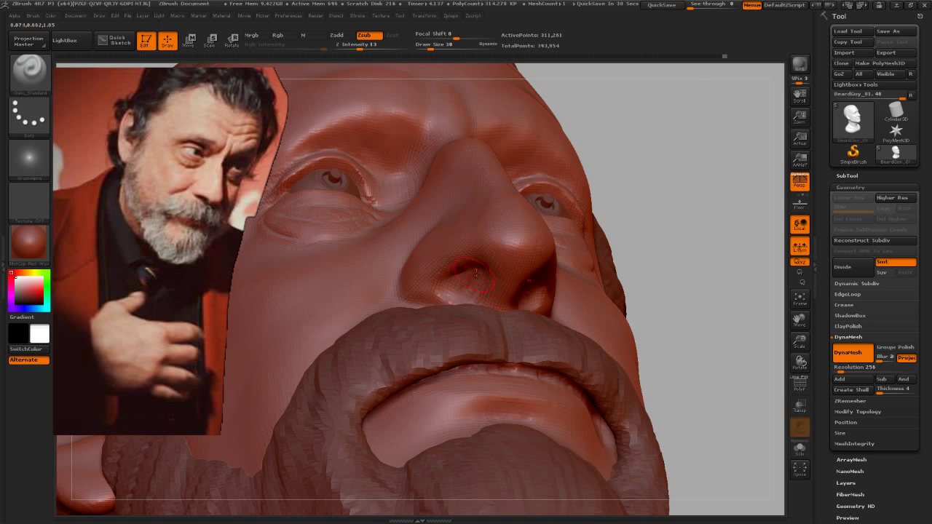
pyautogui.press('f')
pyautogui.moveTo(640, 219)
pyautogui.mouseDown()
pyautogui.moveTo(687, 223)
pyautogui.moveTo(688, 253)
pyautogui.moveTo(605, 208)
pyautogui.moveTo(602, 243)
pyautogui.moveTo(628, 252)
pyautogui.mouseUp()
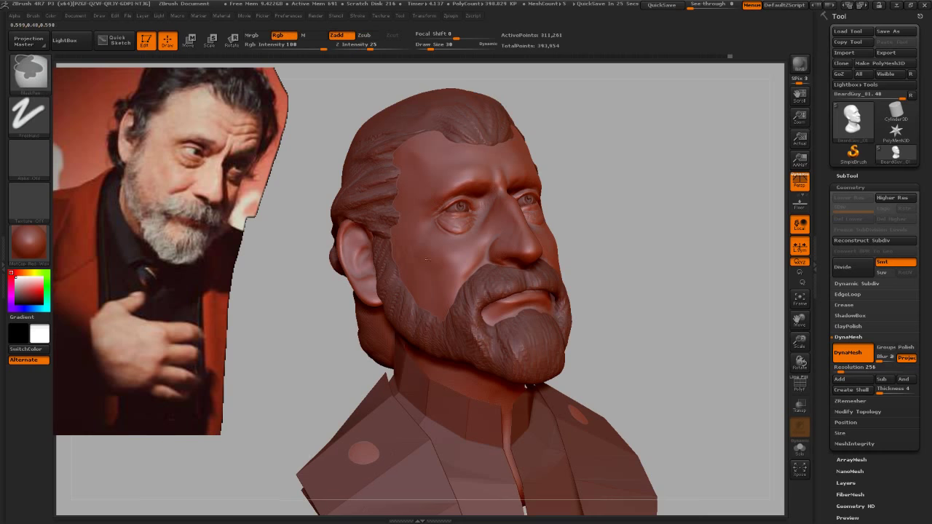
pyautogui.keyDown('alt'); pyautogui.moveTo(427, 258); pyautogui.dragTo(447, 270); pyautogui.keyUp('alt')
pyautogui.press('b')
pyautogui.press('d')
pyautogui.press('s')
pyautogui.moveTo(686, 240); pyautogui.dragTo(682, 241)
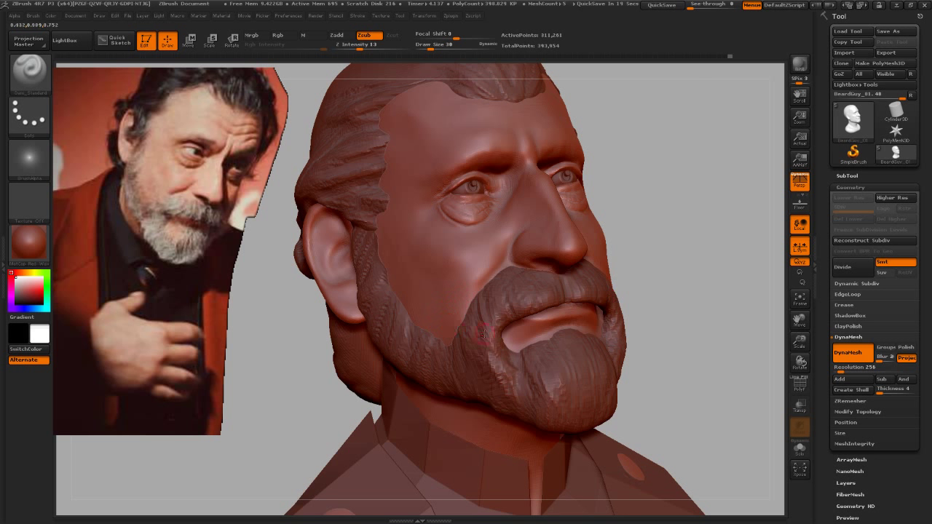
pyautogui.moveTo(684, 251)
pyautogui.mouseDown()
pyautogui.moveTo(672, 266)
pyautogui.moveTo(679, 250)
pyautogui.moveTo(437, 349)
pyautogui.moveTo(480, 355)
pyautogui.mouseUp()
# Step: Pick the Move brush, enlarge it, and reshape the side of the beard on the cheek
pyautogui.press('b')
pyautogui.click(669, 268)
pyautogui.press('s')
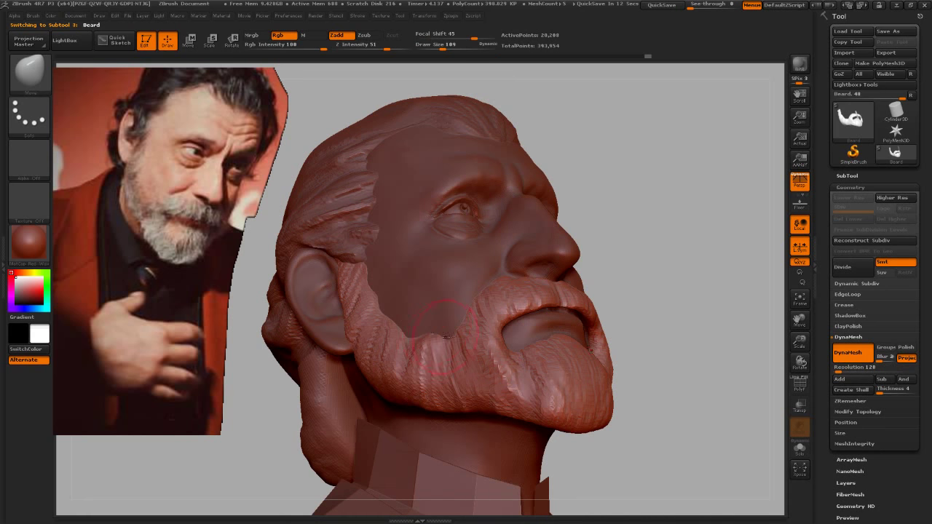
pyautogui.moveTo(423, 336); pyautogui.dragTo(410, 334)
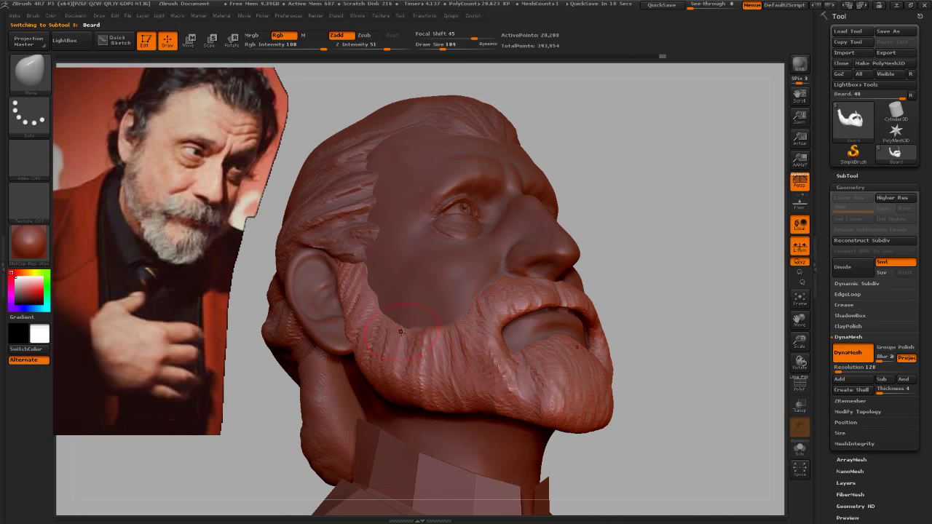
# Step: Enlarge the brush to 165, inspect the beard from under the chin, and zoom onto the face
pyautogui.moveTo(667, 231)
pyautogui.mouseDown()
pyautogui.moveTo(657, 267)
pyautogui.moveTo(417, 336)
pyautogui.moveTo(426, 338)
pyautogui.moveTo(354, 343)
pyautogui.moveTo(572, 333)
pyautogui.moveTo(607, 308)
pyautogui.moveTo(589, 277)
pyautogui.moveTo(579, 164)
pyautogui.mouseUp()
pyautogui.press('s')
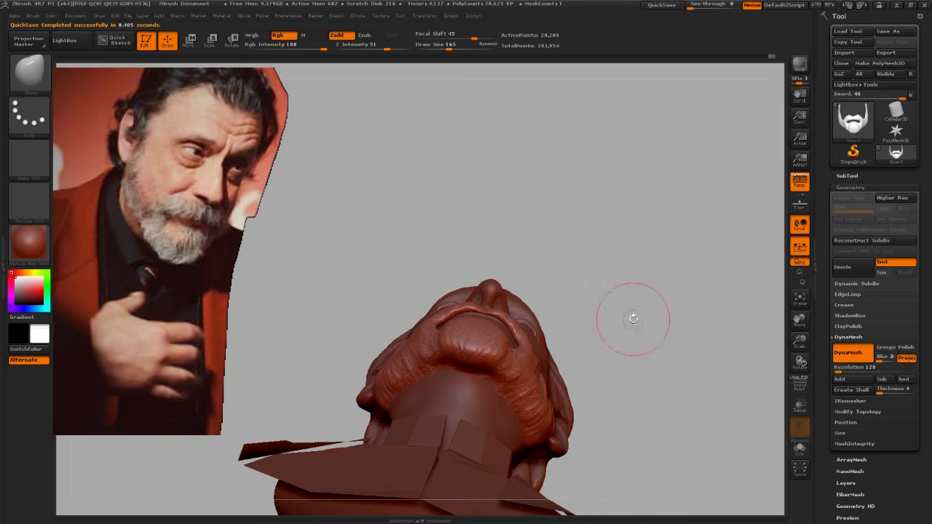
pyautogui.moveTo(634, 318)
pyautogui.mouseDown()
pyautogui.moveTo(609, 331)
pyautogui.moveTo(634, 319)
pyautogui.mouseUp()
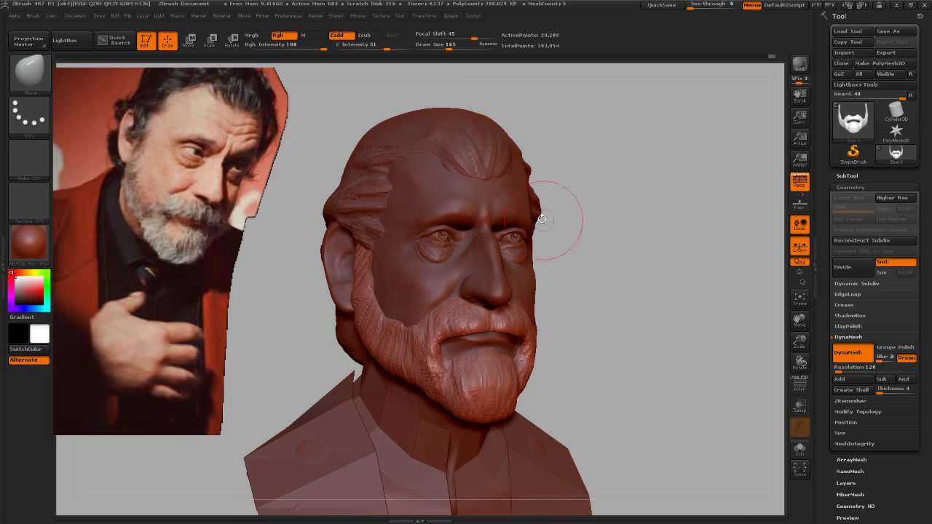
pyautogui.keyDown('alt'); pyautogui.moveTo(541, 219); pyautogui.dragTo(510, 189); pyautogui.keyUp('alt')
# Step: Make BeardGuy_01 active and reduce the brush size from 145 to 37 for the eyes
pyautogui.keyDown('alt'); pyautogui.click(456, 212); pyautogui.keyUp('alt')
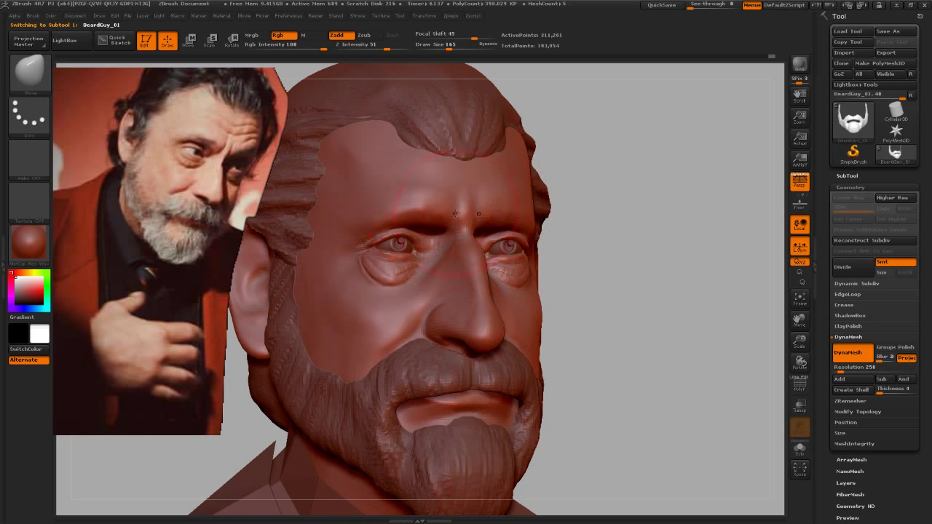
pyautogui.press('s')
pyautogui.moveTo(429, 211); pyautogui.dragTo(425, 212)
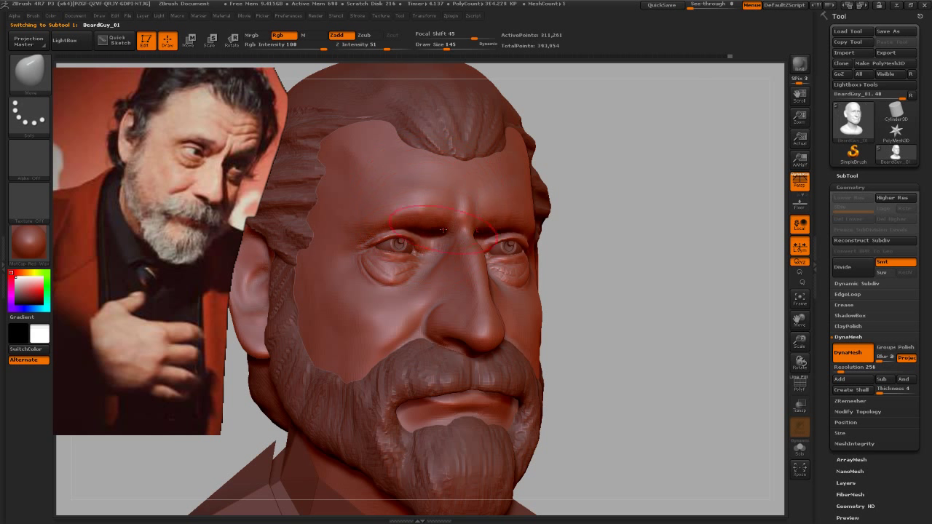
pyautogui.press('s')
pyautogui.moveTo(425, 251); pyautogui.dragTo(452, 290)
pyautogui.press('s')
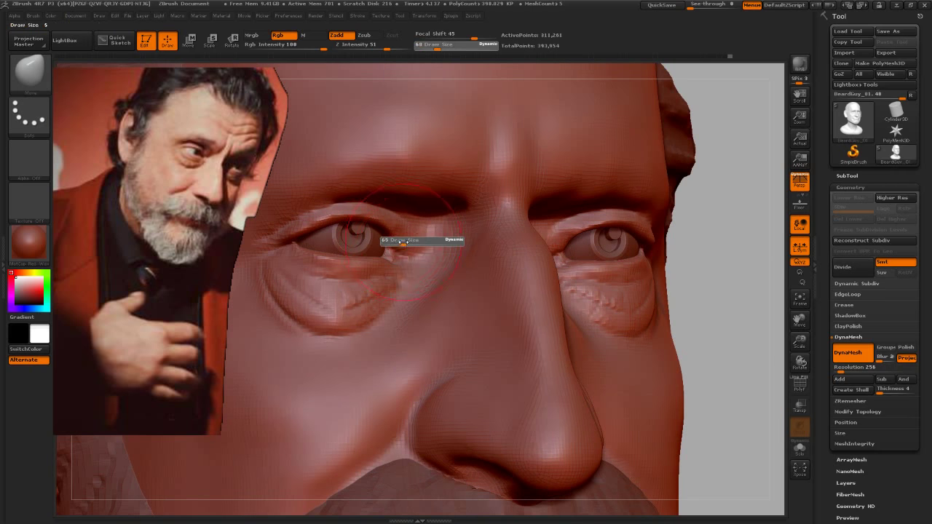
pyautogui.moveTo(419, 242); pyautogui.dragTo(398, 245)
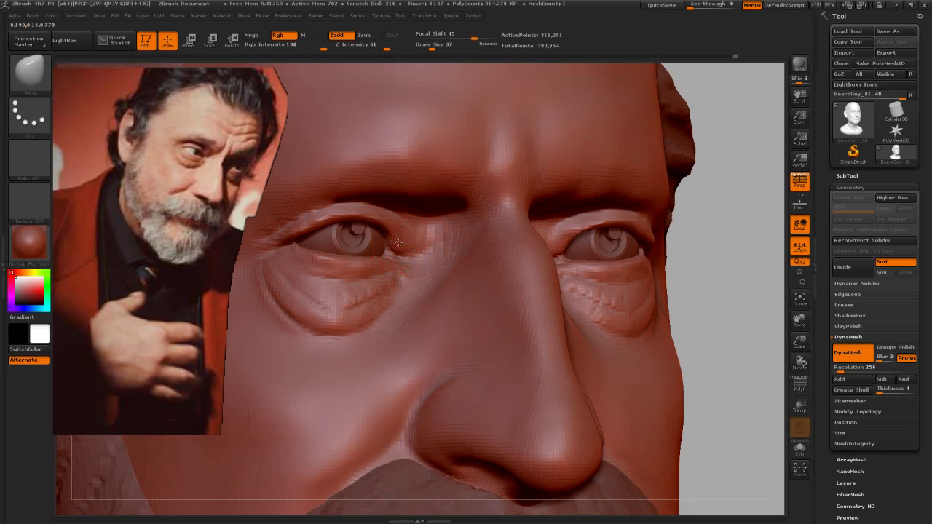
pyautogui.moveTo(472, 328)
pyautogui.keyDown('alt'); pyautogui.mouseDown()
pyautogui.moveTo(594, 226)
pyautogui.moveTo(597, 208)
pyautogui.moveTo(607, 316)
pyautogui.moveTo(600, 303)
pyautogui.mouseUp(); pyautogui.keyUp('alt')
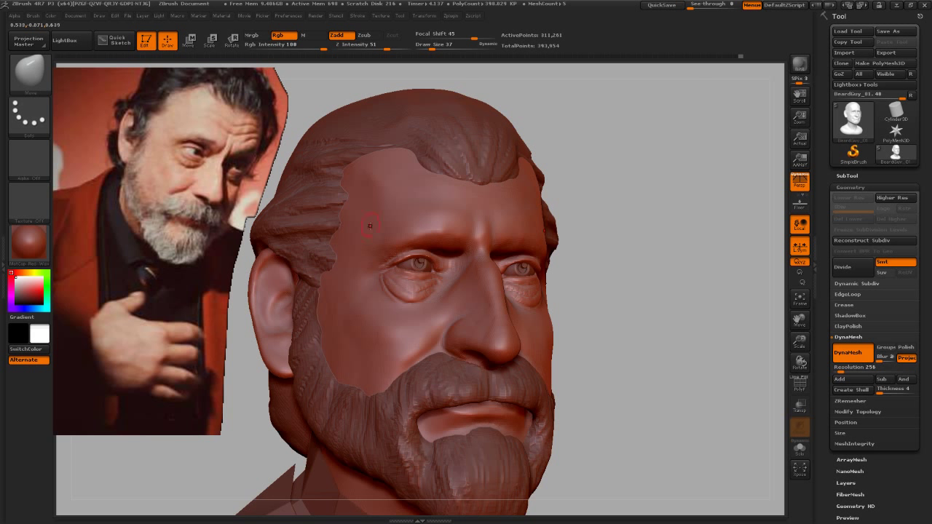
# Step: Set brush size 110, review the right side and neck, then enlarge it to 203
pyautogui.press('s')
pyautogui.moveTo(372, 226); pyautogui.dragTo(375, 225)
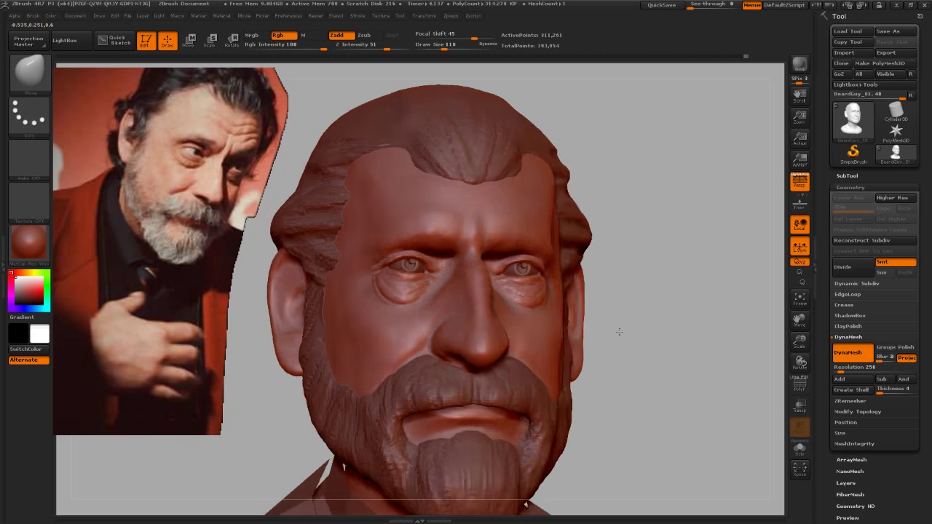
pyautogui.moveTo(618, 328); pyautogui.dragTo(528, 249)
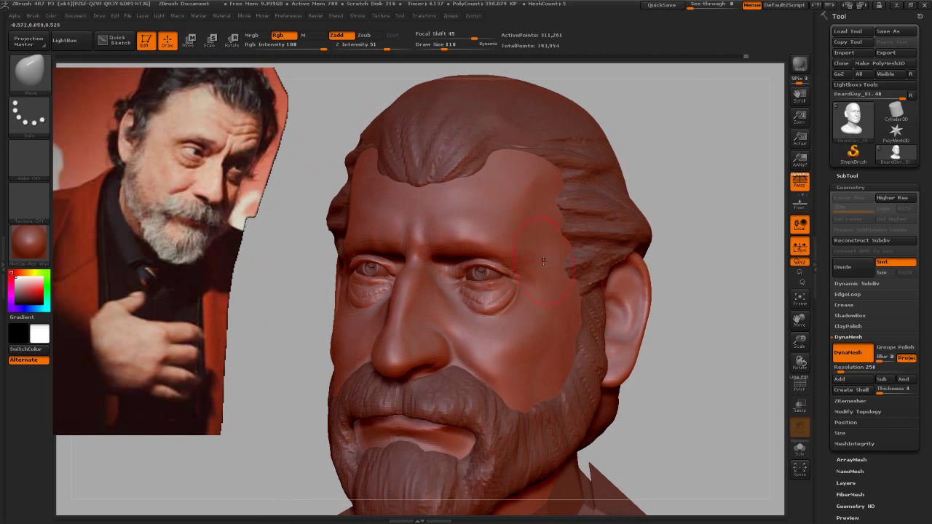
pyautogui.moveTo(672, 377); pyautogui.dragTo(531, 250)
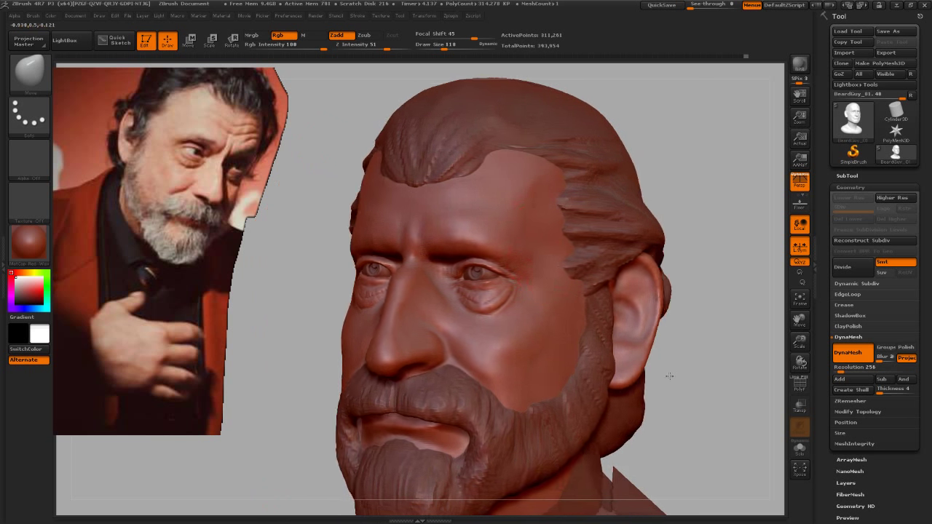
pyautogui.moveTo(686, 364); pyautogui.dragTo(550, 317)
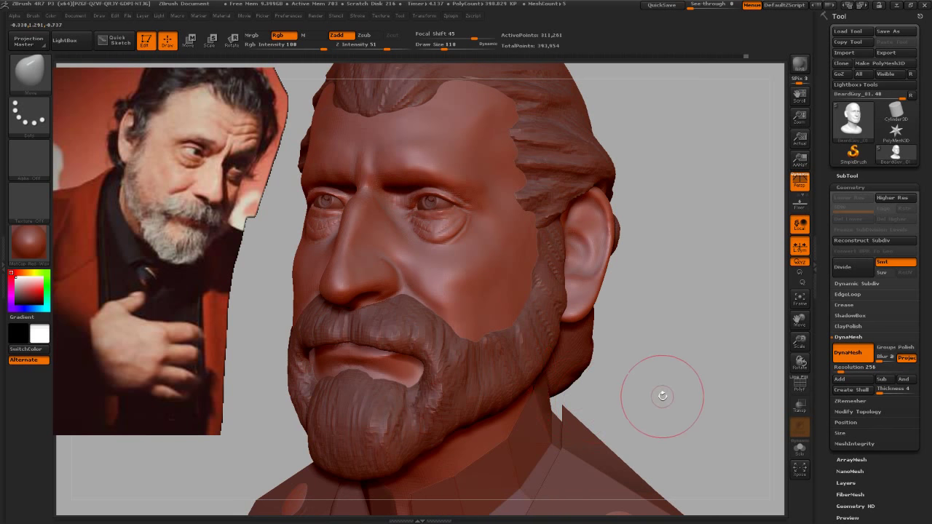
pyautogui.moveTo(661, 391)
pyautogui.mouseDown()
pyautogui.moveTo(671, 404)
pyautogui.moveTo(475, 274)
pyautogui.mouseUp()
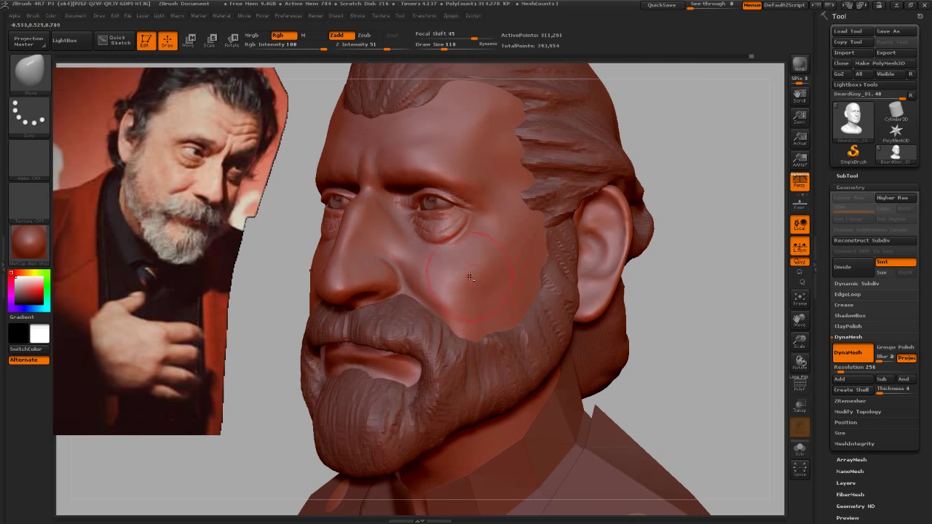
pyautogui.moveTo(645, 374)
pyautogui.mouseDown()
pyautogui.moveTo(743, 381)
pyautogui.moveTo(676, 381)
pyautogui.mouseUp()
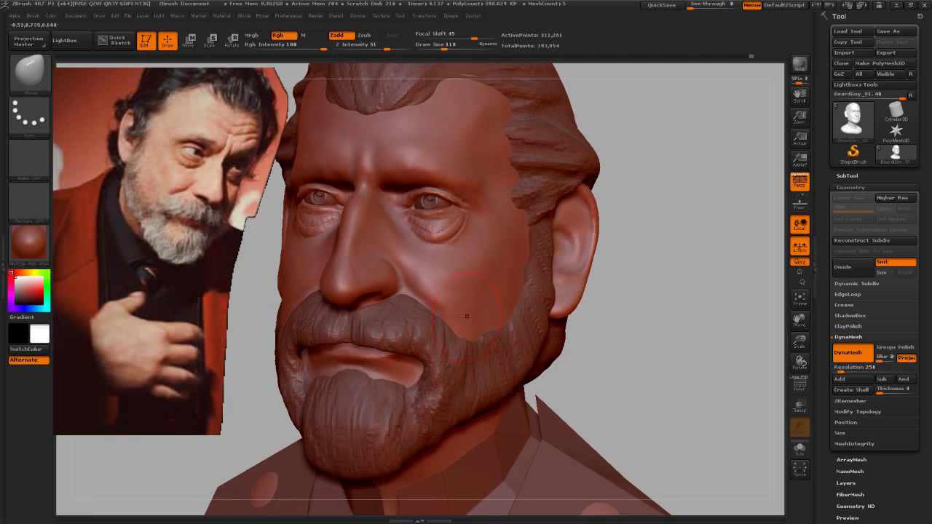
pyautogui.press('s')
pyautogui.moveTo(467, 311); pyautogui.dragTo(489, 312)
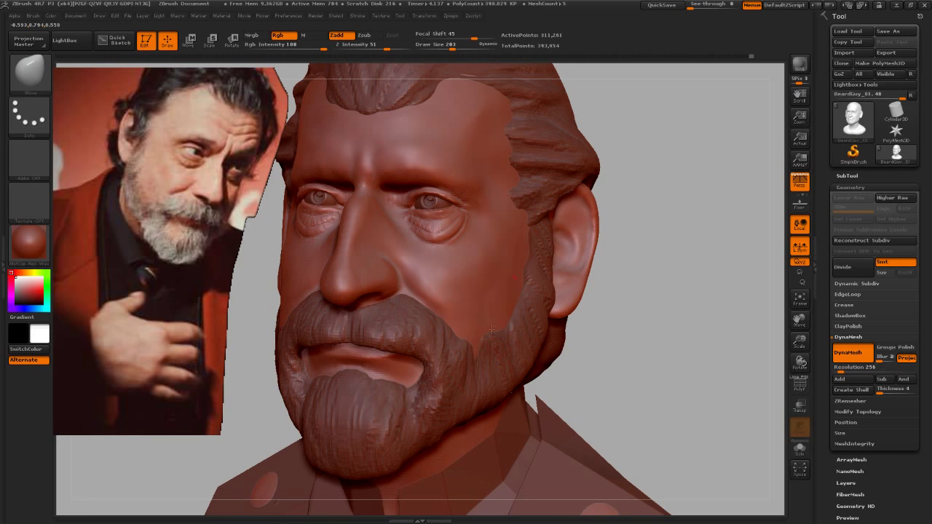
pyautogui.moveTo(575, 382)
pyautogui.keyDown('alt'); pyautogui.mouseDown()
pyautogui.moveTo(607, 321)
pyautogui.moveTo(608, 332)
pyautogui.moveTo(575, 255)
pyautogui.moveTo(587, 223)
pyautogui.moveTo(573, 197)
pyautogui.moveTo(557, 267)
pyautogui.moveTo(583, 189)
pyautogui.mouseUp(); pyautogui.keyUp('alt')
# Step: Set Draw Size to 72 and sculpt around the eyes from left profile and three-quarter views
pyautogui.press('s')
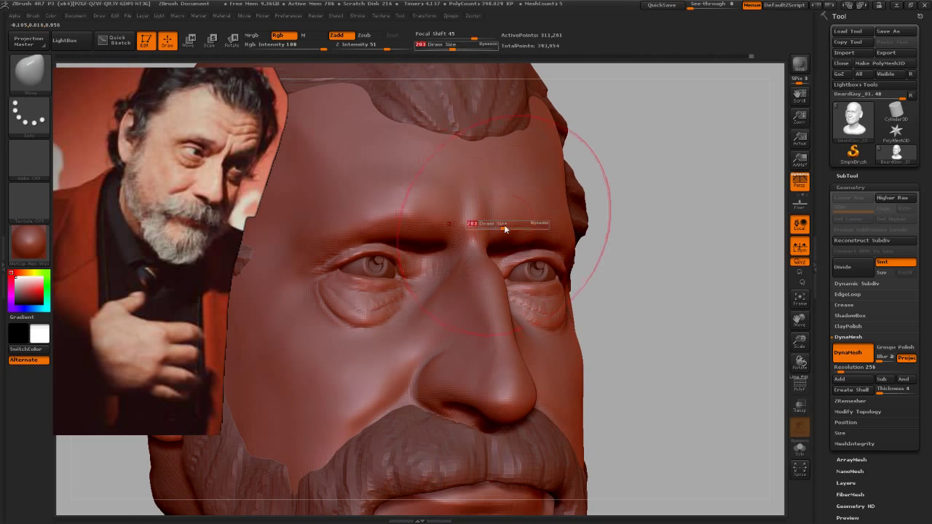
pyautogui.click(495, 228)
pyautogui.write('s')
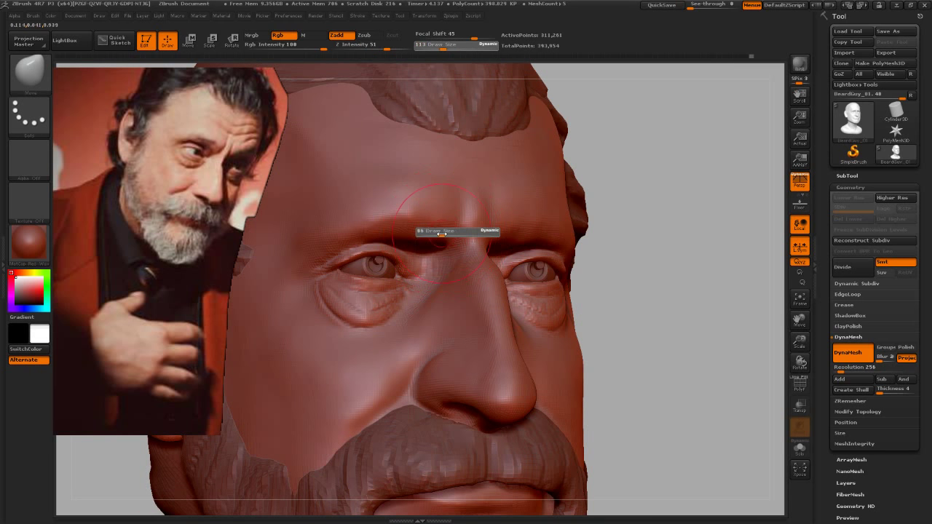
pyautogui.write('72')
pyautogui.press('Return')
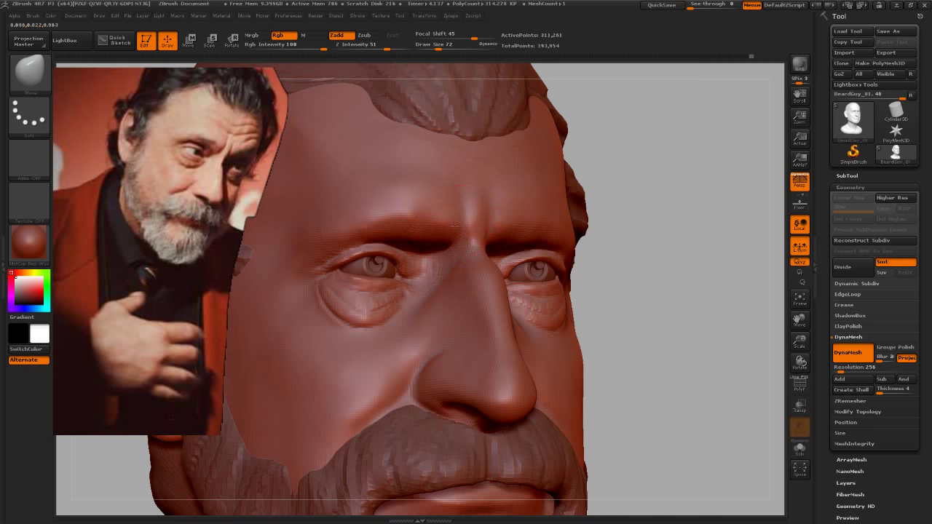
pyautogui.moveTo(653, 308)
pyautogui.mouseDown()
pyautogui.moveTo(617, 274)
pyautogui.moveTo(666, 297)
pyautogui.mouseUp()
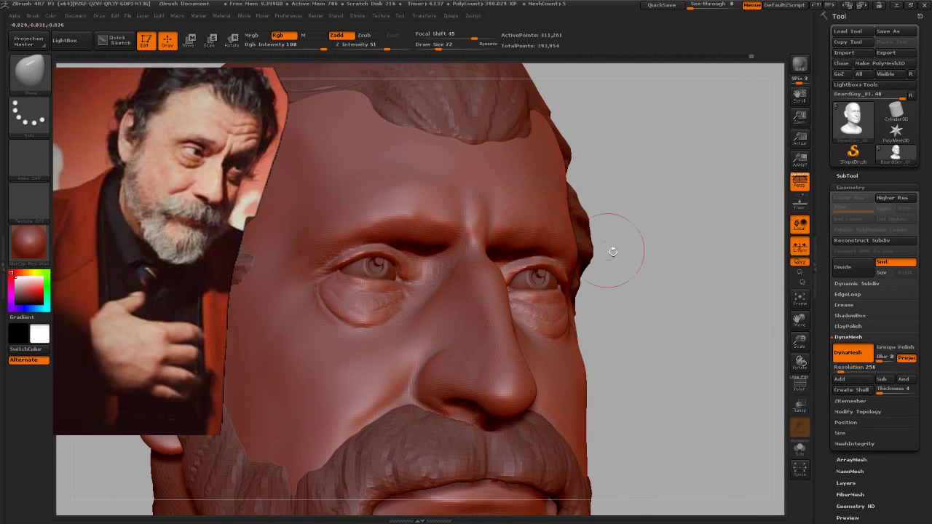
pyautogui.moveTo(614, 251); pyautogui.dragTo(661, 285)
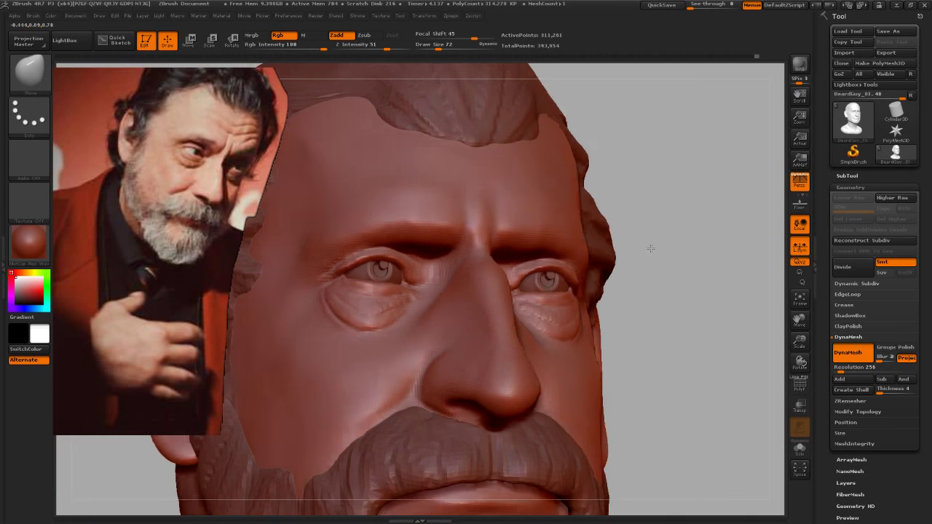
pyautogui.moveTo(649, 248)
pyautogui.mouseDown()
pyautogui.moveTo(603, 275)
pyautogui.moveTo(631, 253)
pyautogui.mouseUp()
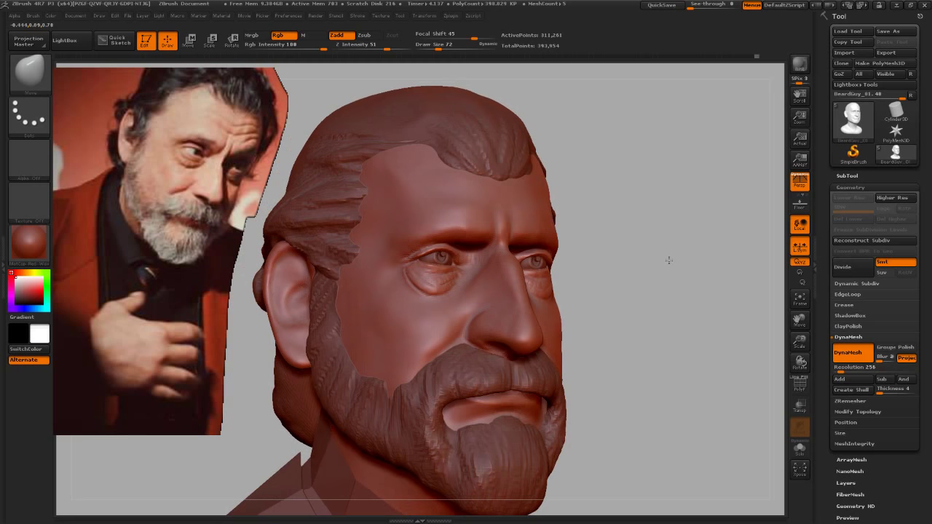
# Step: Resize the brush to 65 and check the eye area from front and low angles
pyautogui.press('s')
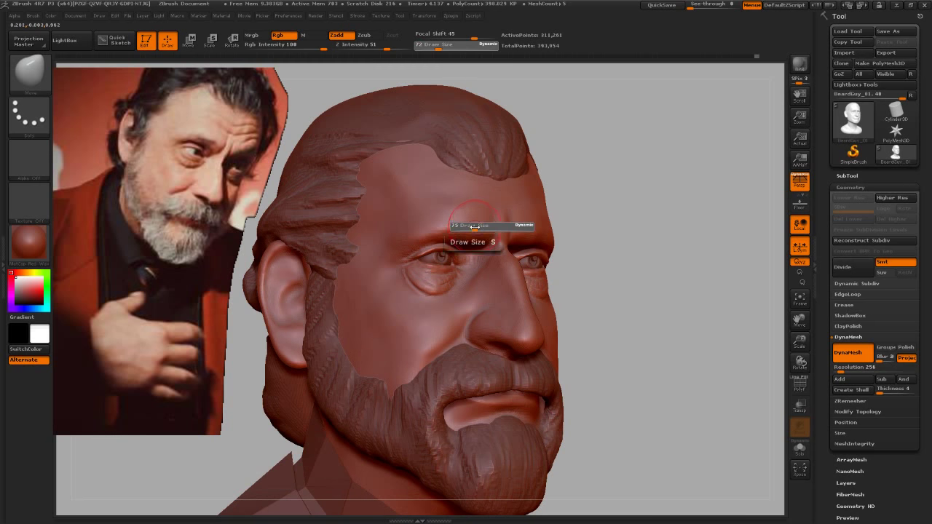
pyautogui.moveTo(476, 223); pyautogui.dragTo(463, 224)
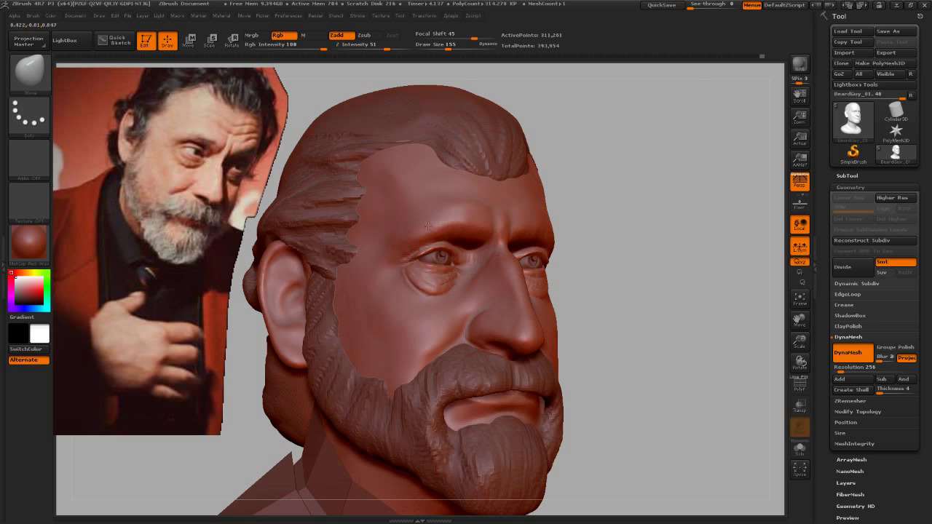
pyautogui.press('s')
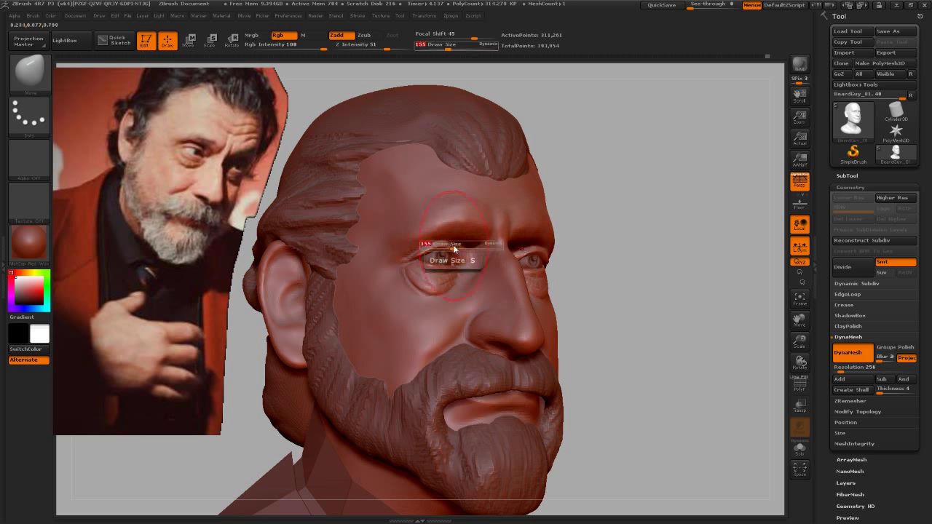
pyautogui.moveTo(452, 245); pyautogui.dragTo(441, 249)
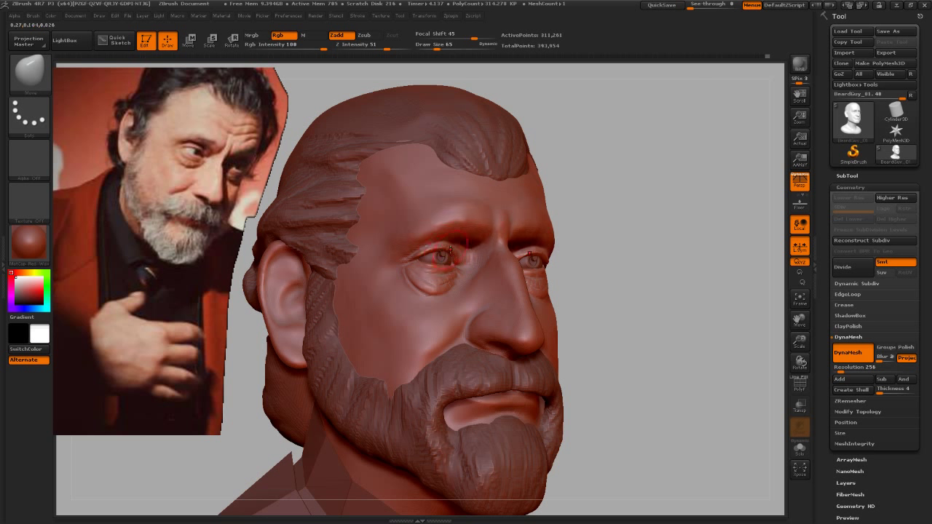
pyautogui.moveTo(651, 268); pyautogui.dragTo(542, 260)
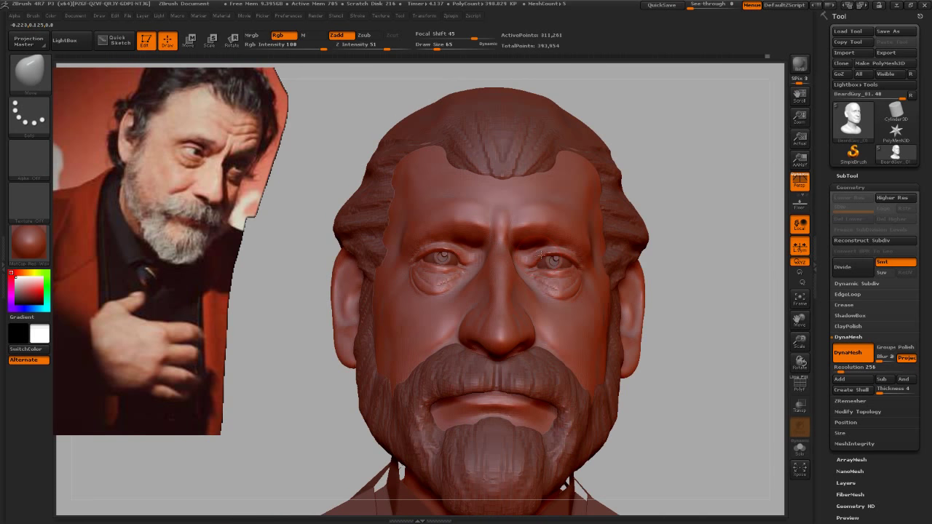
pyautogui.moveTo(689, 249)
pyautogui.mouseDown()
pyautogui.moveTo(702, 285)
pyautogui.moveTo(549, 244)
pyautogui.mouseUp()
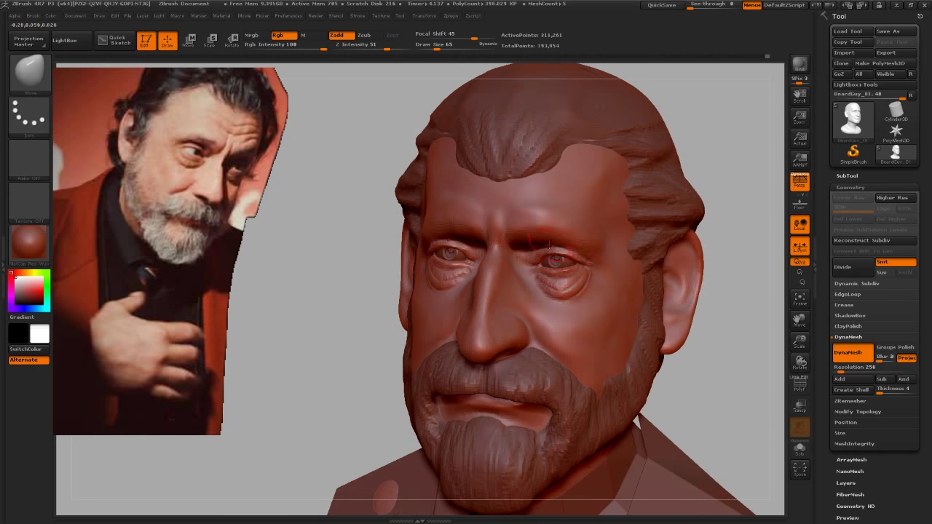
pyautogui.keyDown('shift'); pyautogui.moveTo(711, 374); pyautogui.dragTo(645, 310); pyautogui.keyUp('shift')
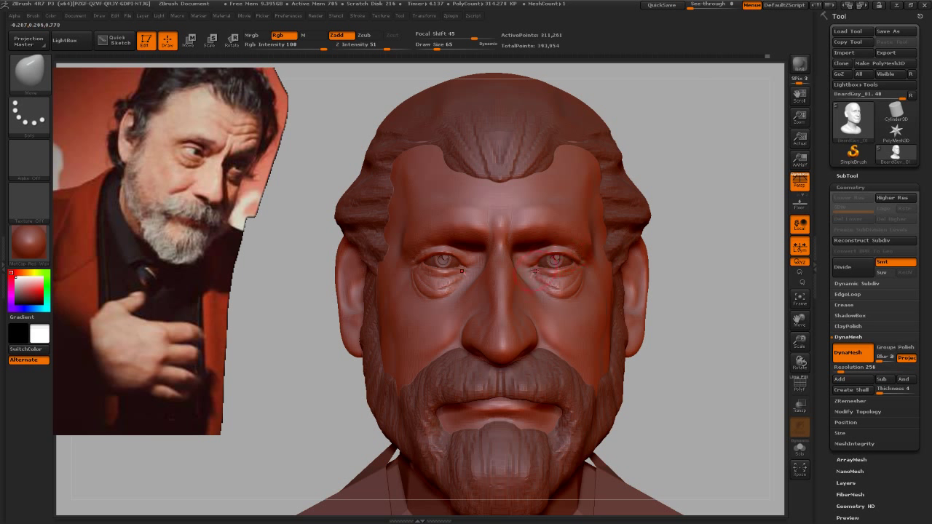
pyautogui.moveTo(712, 371); pyautogui.dragTo(624, 441)
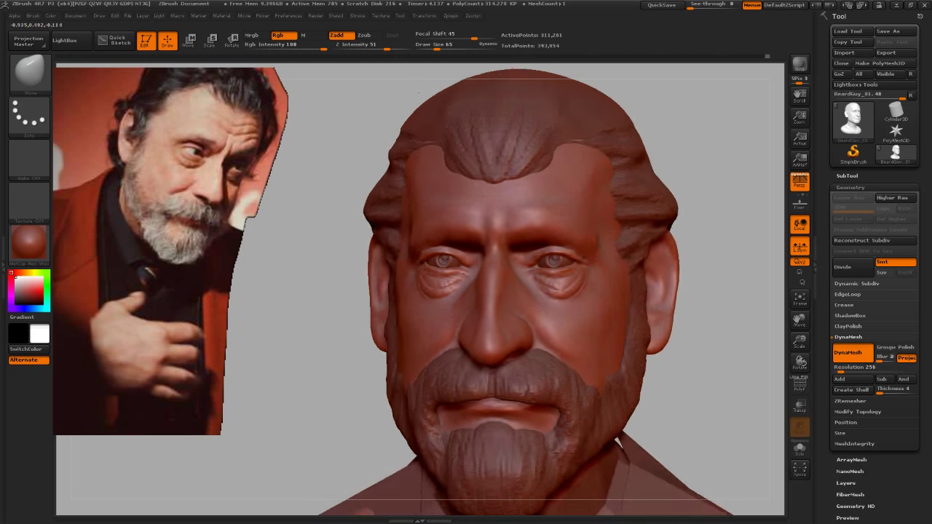
pyautogui.keyDown('alt'); pyautogui.moveTo(576, 323); pyautogui.dragTo(512, 233, button='right'); pyautogui.keyUp('alt')
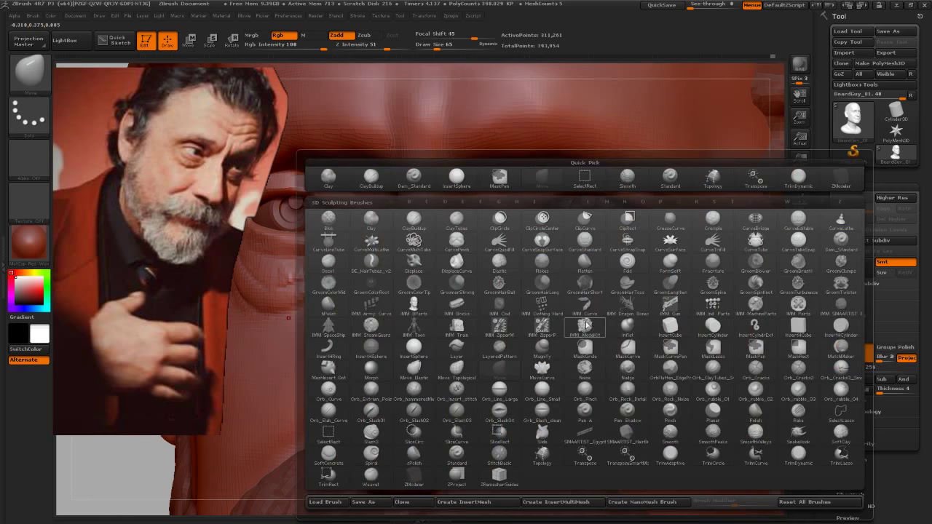
# Step: Load ClayBuildup with X symmetry and shrink the brush to 38
pyautogui.press('b')
pyautogui.press('c')
pyautogui.press('t')
pyautogui.press('x')
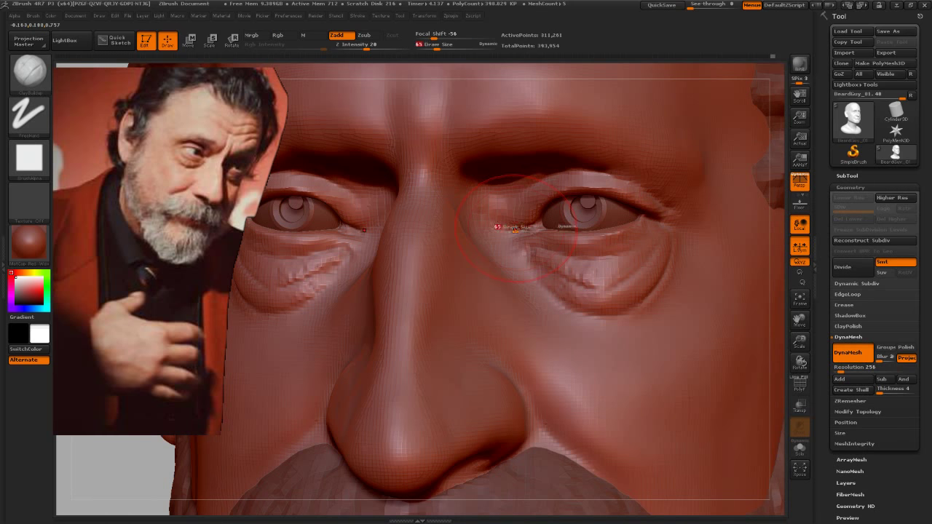
pyautogui.moveTo(515, 228); pyautogui.dragTo(498, 228)
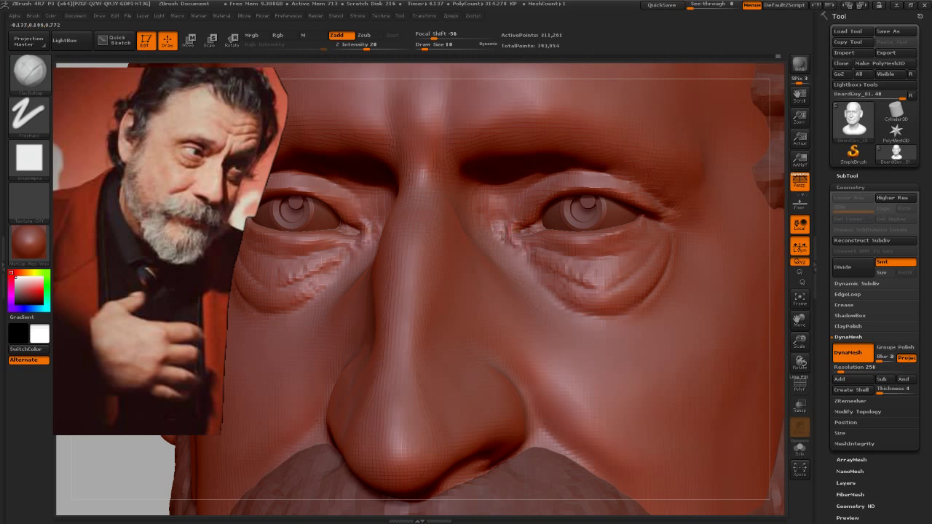
# Step: Switch to a finer detailing brush and carve wrinkles at the inner eye corners
pyautogui.press('b')
pyautogui.press('s')
pyautogui.press('t')
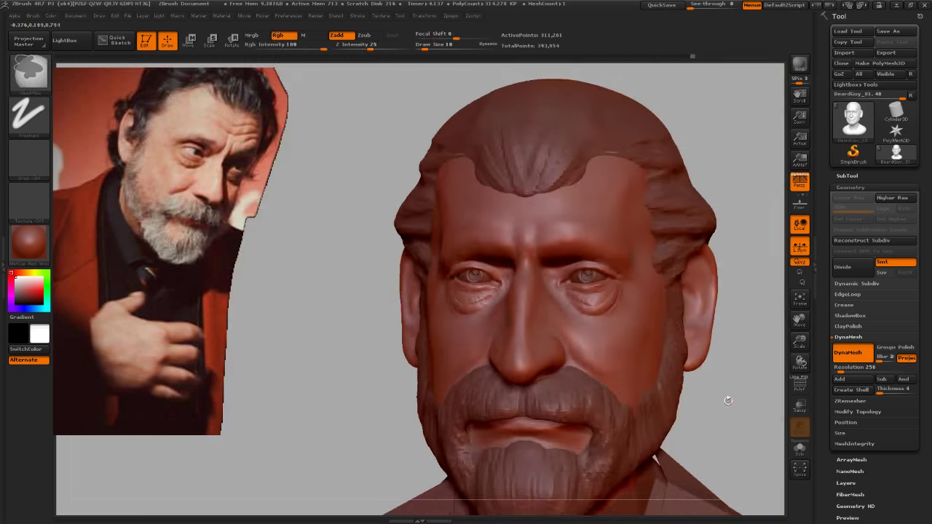
pyautogui.moveTo(723, 396)
pyautogui.mouseDown()
pyautogui.moveTo(699, 371)
pyautogui.moveTo(717, 377)
pyautogui.moveTo(703, 354)
pyautogui.moveTo(684, 358)
pyautogui.moveTo(655, 335)
pyautogui.moveTo(563, 218)
pyautogui.moveTo(576, 219)
pyautogui.mouseUp()
pyautogui.press('s')
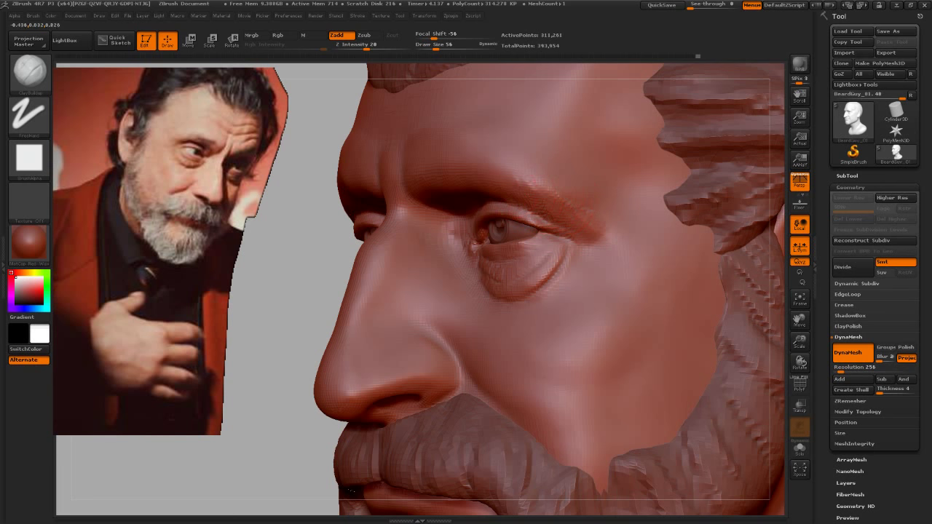
# Step: Frame the bust in profile and pick a new sculpting brush, sized 122 then 105
pyautogui.press('f')
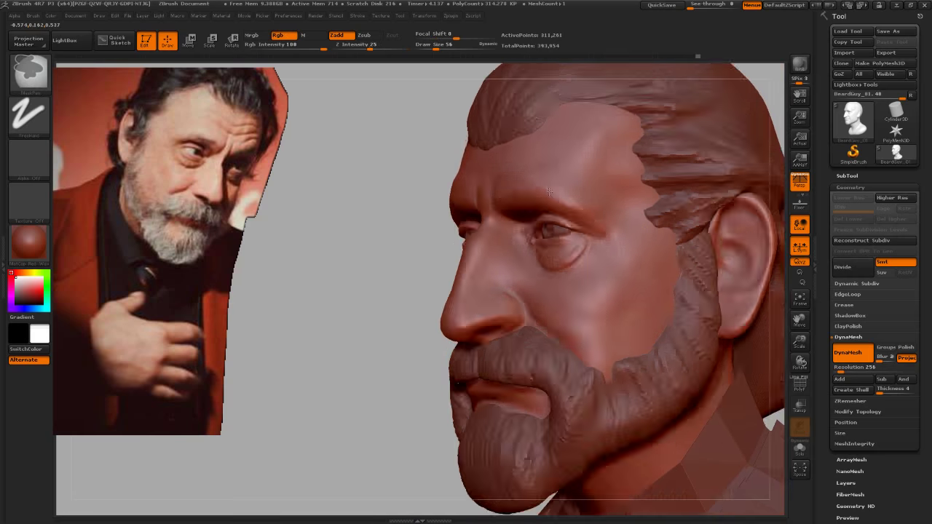
pyautogui.moveTo(422, 272)
pyautogui.mouseDown()
pyautogui.moveTo(447, 280)
pyautogui.moveTo(416, 272)
pyautogui.mouseUp()
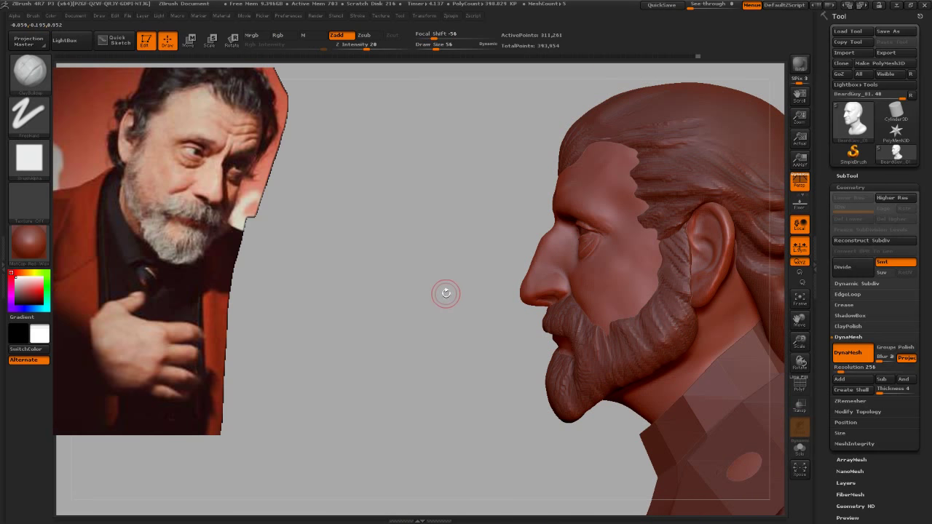
pyautogui.moveTo(448, 296)
pyautogui.mouseDown()
pyautogui.moveTo(410, 260)
pyautogui.moveTo(416, 250)
pyautogui.mouseUp()
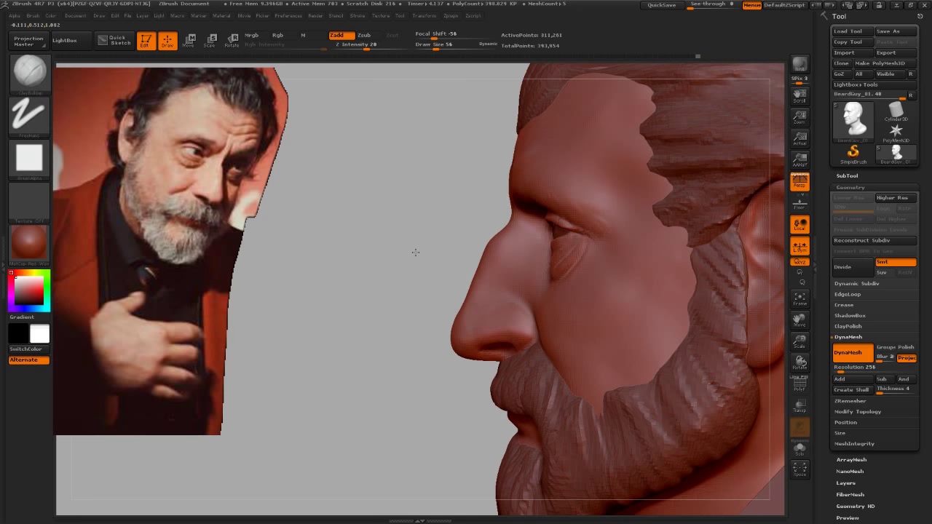
pyautogui.press('b')
pyautogui.click(466, 297)
pyautogui.press('s')
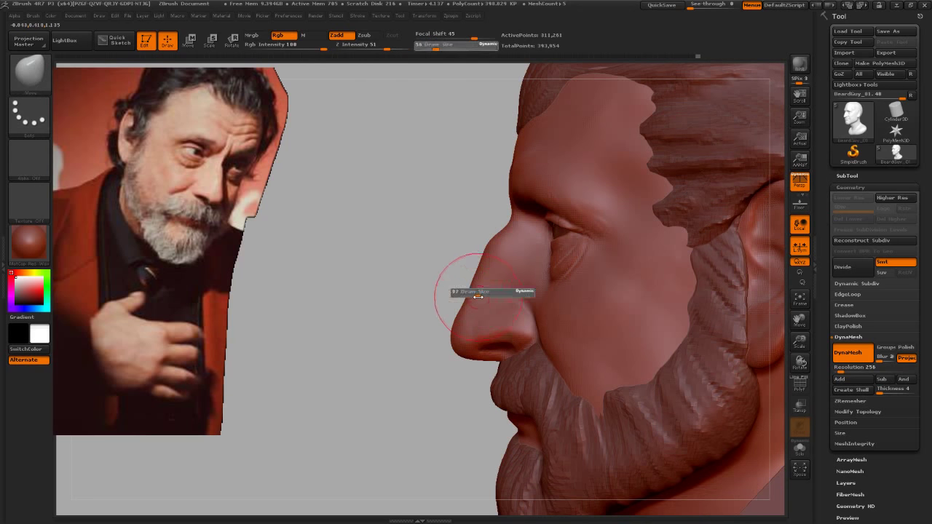
pyautogui.press('s')
pyautogui.click(466, 298)
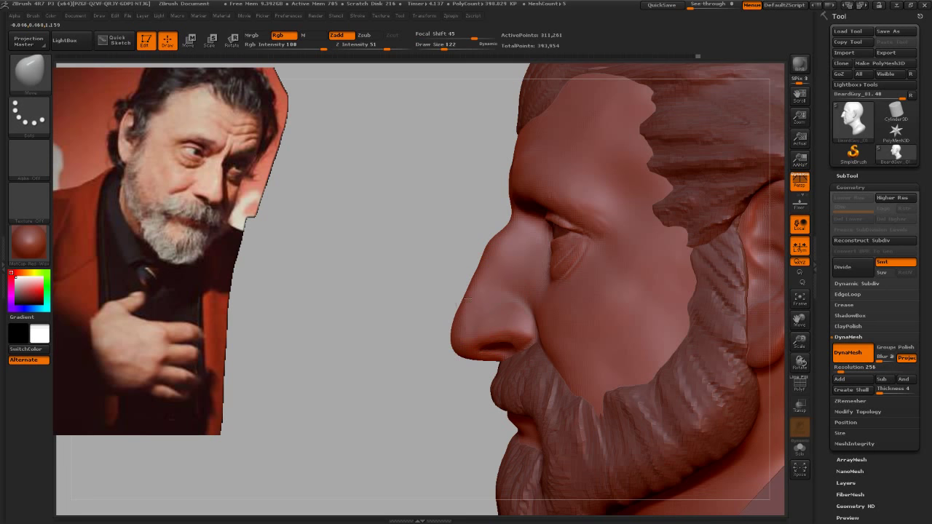
pyautogui.press('s')
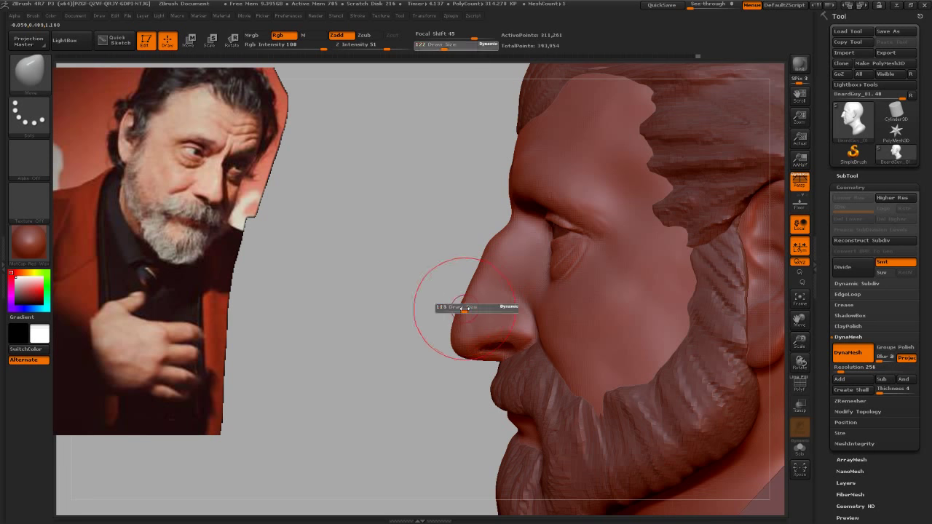
pyautogui.click(467, 295)
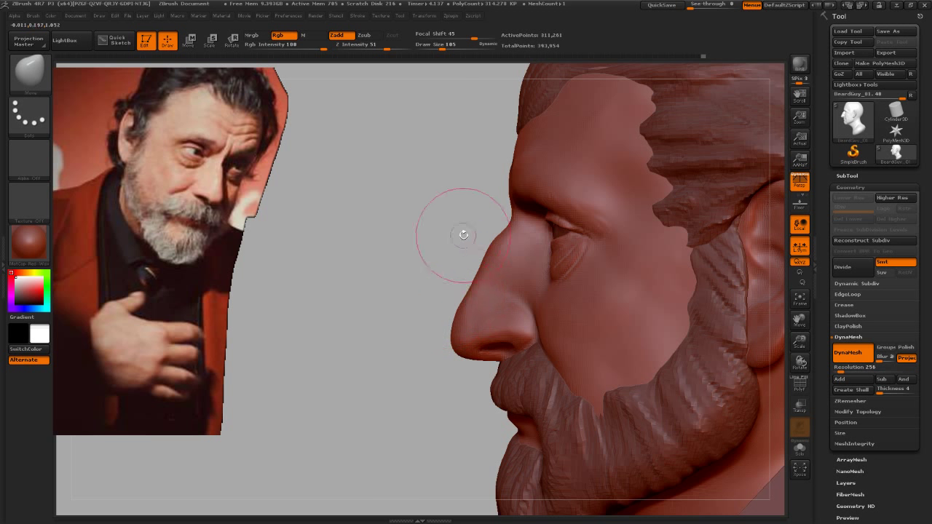
# Step: Cycle through the clay and Move brushes on the face and shrink the brush to 45
pyautogui.moveTo(462, 233)
pyautogui.mouseDown()
pyautogui.moveTo(620, 296)
pyautogui.moveTo(606, 273)
pyautogui.mouseUp()
pyautogui.press('b')
pyautogui.press('c')
pyautogui.press('b')
pyautogui.press('b')
pyautogui.press('m')
pyautogui.press('v')
pyautogui.press('f')
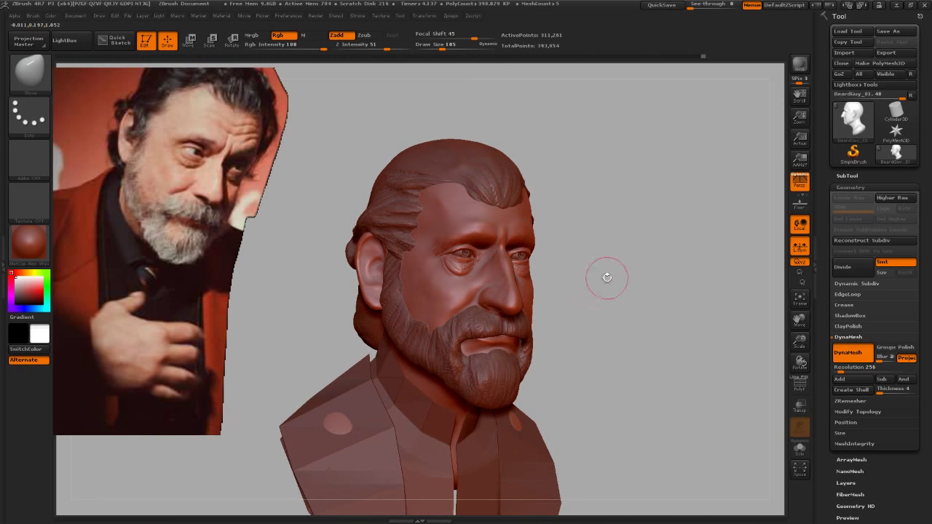
pyautogui.press('b')
pyautogui.press('c')
pyautogui.press('b')
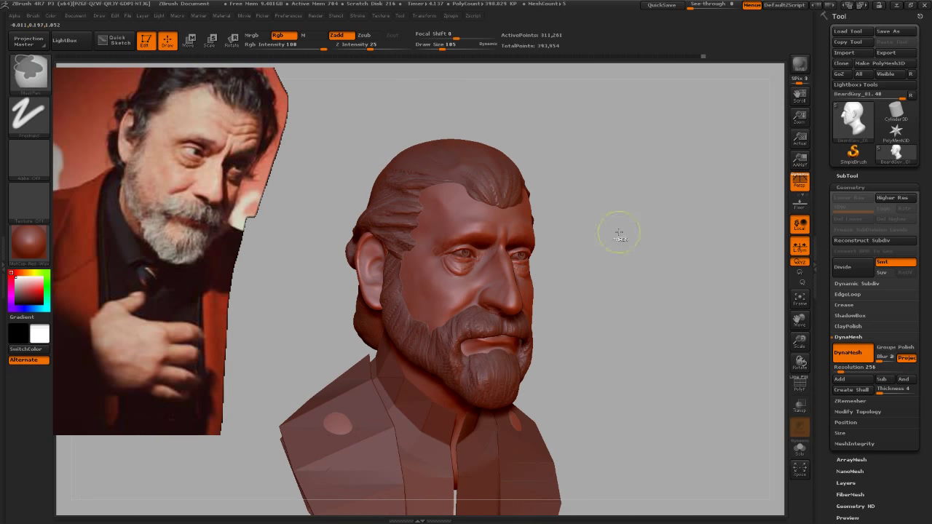
pyautogui.keyDown('alt'); pyautogui.moveTo(616, 231); pyautogui.dragTo(643, 269); pyautogui.keyUp('alt')
pyautogui.press('b')
pyautogui.press('m')
pyautogui.press('v')
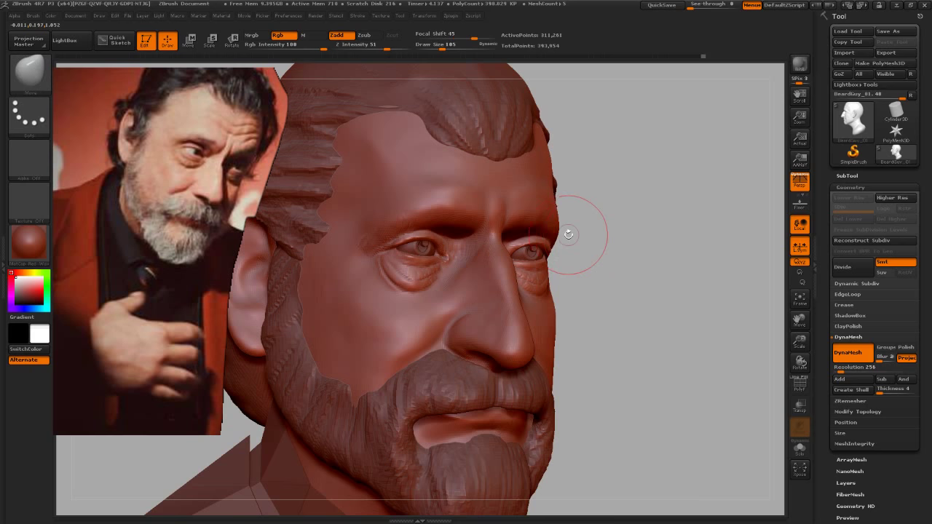
pyautogui.press('b')
pyautogui.press('s')
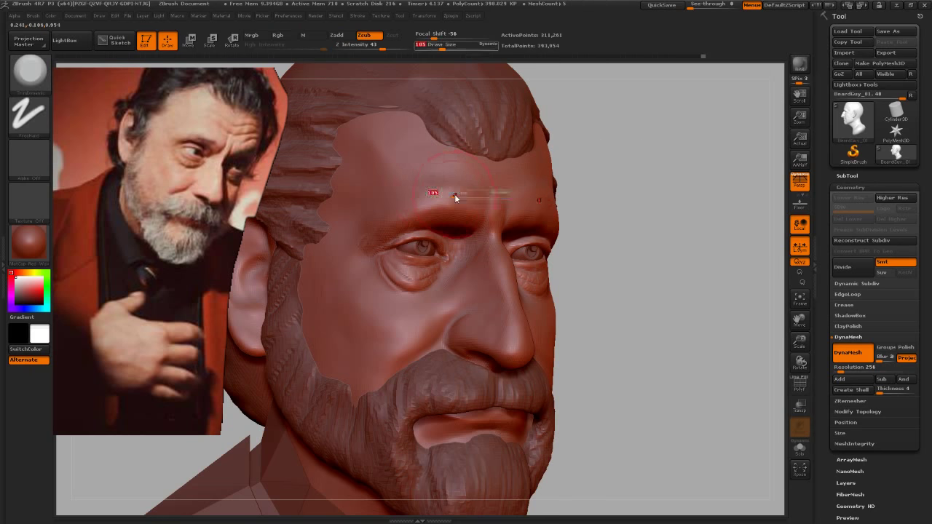
pyautogui.moveTo(453, 194); pyautogui.dragTo(437, 193)
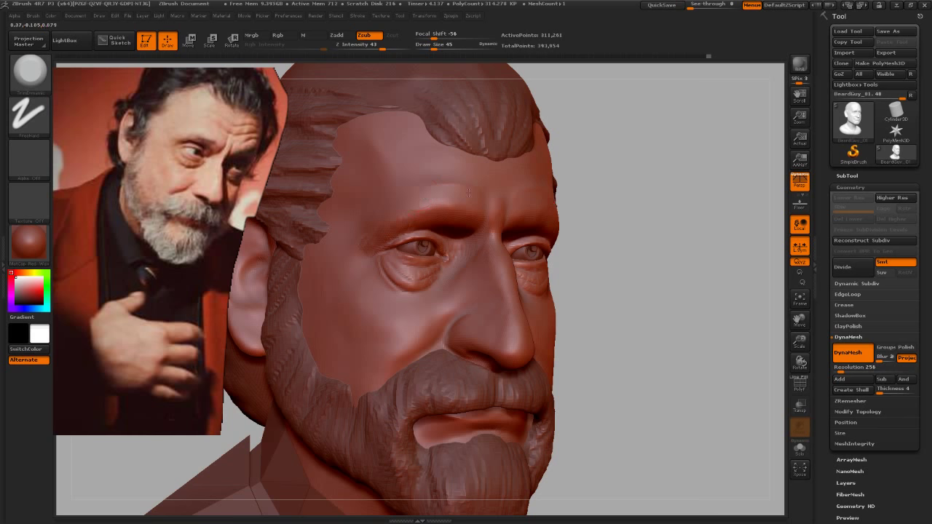
# Step: Smooth the forehead surface with Shift, briefly carving with Alt, then view it frontally
pyautogui.press('shift')
pyautogui.press('alt')
pyautogui.press('shift')
pyautogui.press('shift')
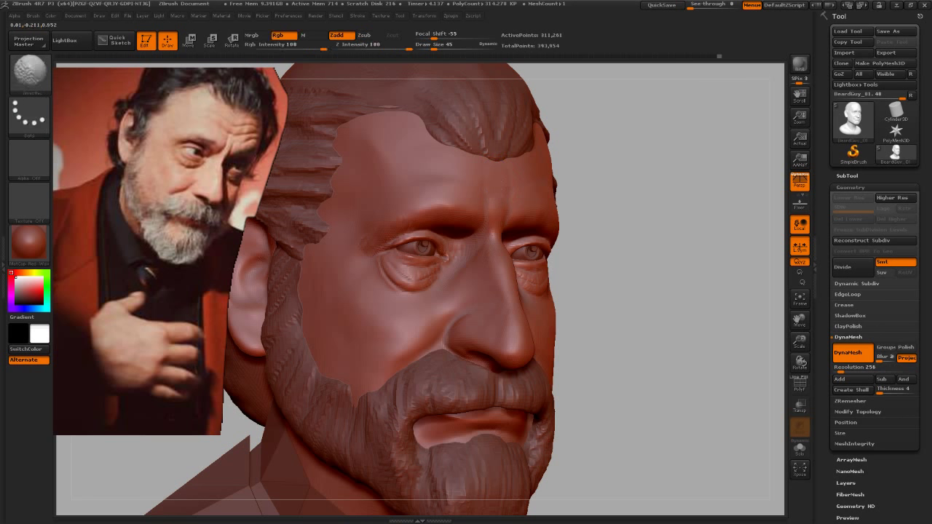
pyautogui.keyDown('shift'); pyautogui.moveTo(665, 270); pyautogui.dragTo(587, 220); pyautogui.keyUp('shift')
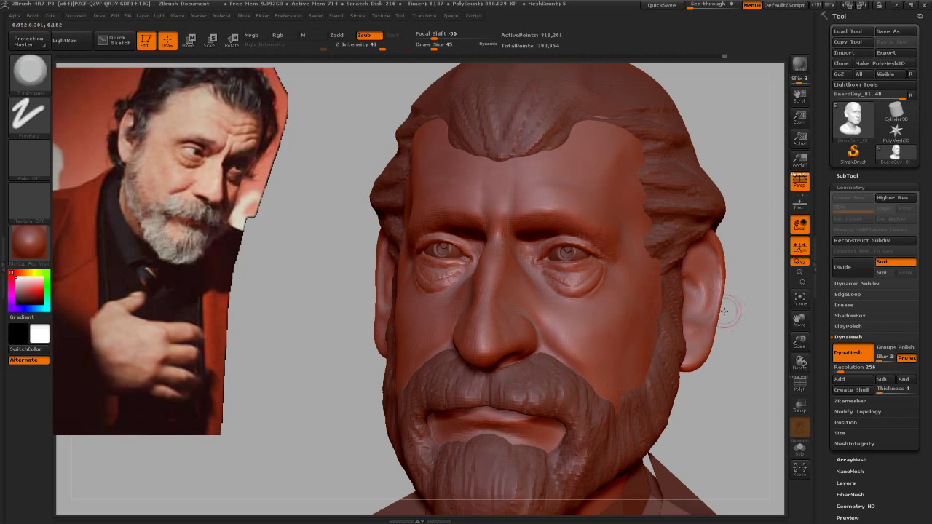
pyautogui.moveTo(728, 364); pyautogui.dragTo(640, 306)
# Step: Enlarge the brush to 75 and try clay build-up and carving brushes near the eyes
pyautogui.press('s')
pyautogui.moveTo(614, 232); pyautogui.dragTo(615, 218)
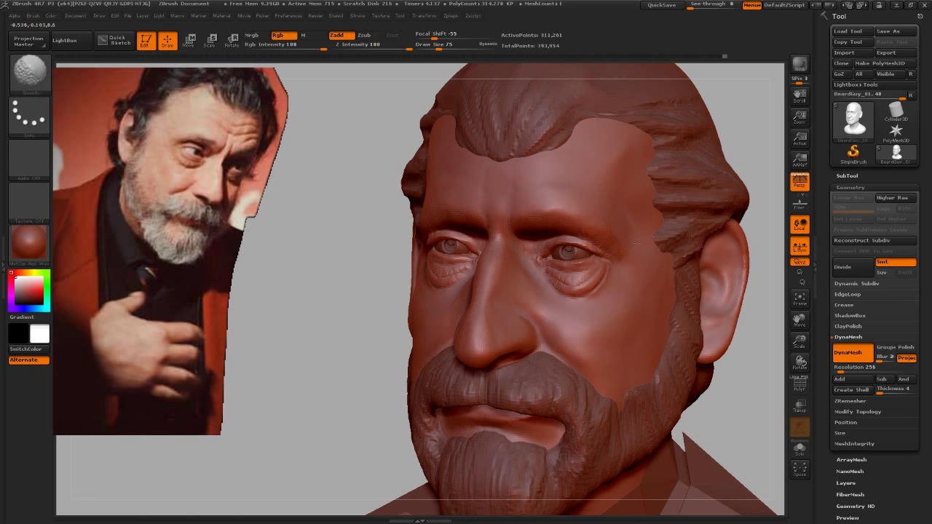
pyautogui.moveTo(331, 347); pyautogui.dragTo(408, 342)
pyautogui.press('b')
pyautogui.press('m')
pyautogui.press('v')
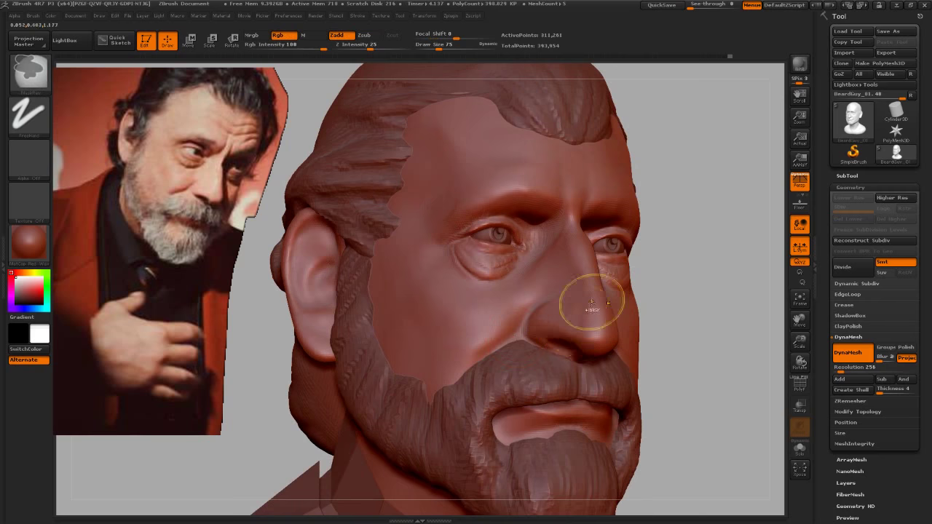
pyautogui.keyDown('alt'); pyautogui.moveTo(582, 291); pyautogui.dragTo(528, 253); pyautogui.keyUp('alt')
pyautogui.press('b')
pyautogui.press('t')
pyautogui.press('d')
pyautogui.press('s')
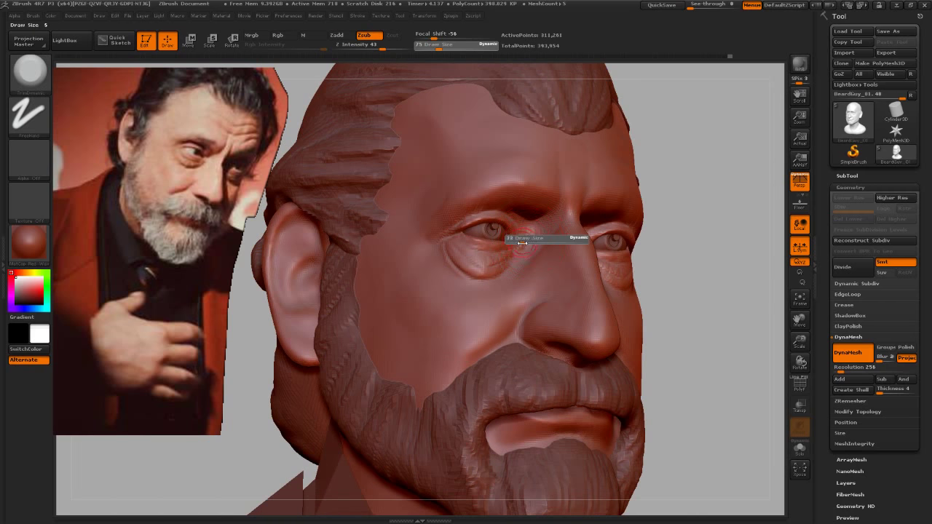
# Step: Smooth the skin under the left eye into the cheek and view the whole bust
pyautogui.press('b')
pyautogui.press('m')
pyautogui.press('v')
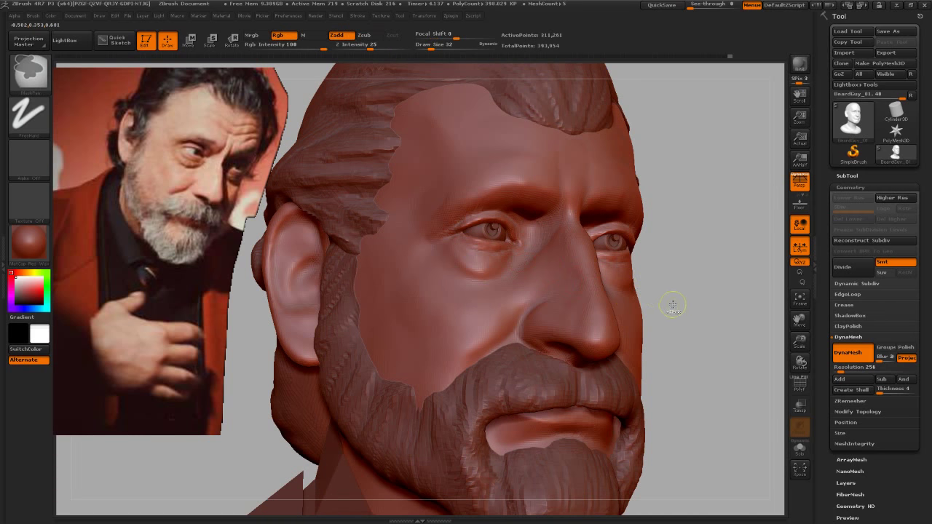
pyautogui.moveTo(447, 250)
pyautogui.keyDown('shift'); pyautogui.mouseDown()
pyautogui.moveTo(487, 268)
pyautogui.moveTo(510, 258)
pyautogui.moveTo(455, 256)
pyautogui.moveTo(514, 256)
pyautogui.mouseUp(); pyautogui.keyUp('shift')
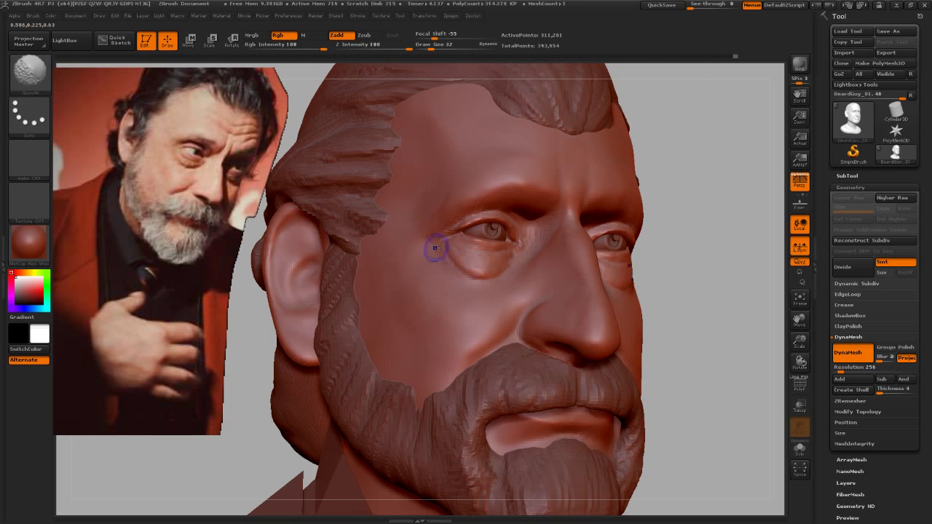
pyautogui.moveTo(434, 248)
pyautogui.keyDown('shift'); pyautogui.mouseDown()
pyautogui.moveTo(460, 274)
pyautogui.moveTo(479, 255)
pyautogui.moveTo(445, 244)
pyautogui.mouseUp(); pyautogui.keyUp('shift')
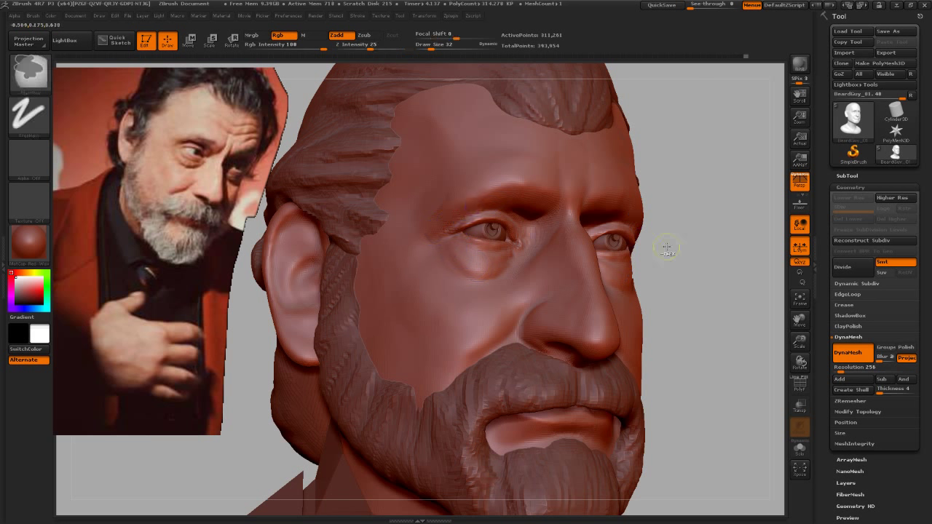
pyautogui.moveTo(665, 246)
pyautogui.keyDown('alt'); pyautogui.mouseDown()
pyautogui.moveTo(666, 266)
pyautogui.moveTo(645, 235)
pyautogui.moveTo(654, 262)
pyautogui.mouseUp(); pyautogui.keyUp('alt')
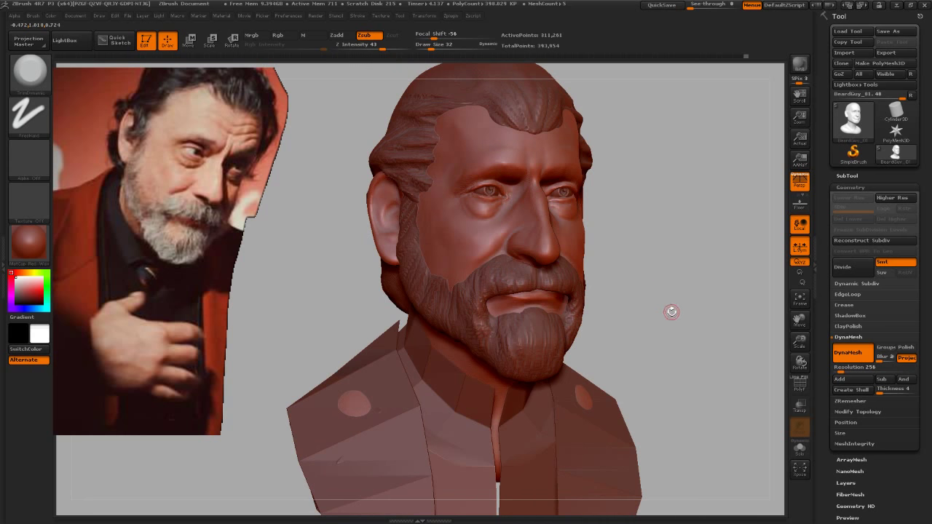
# Step: Move and scale the PM3D_Sphere3D1 eye spheres in the sockets, then reselect BeardGuy_01
pyautogui.press('n')
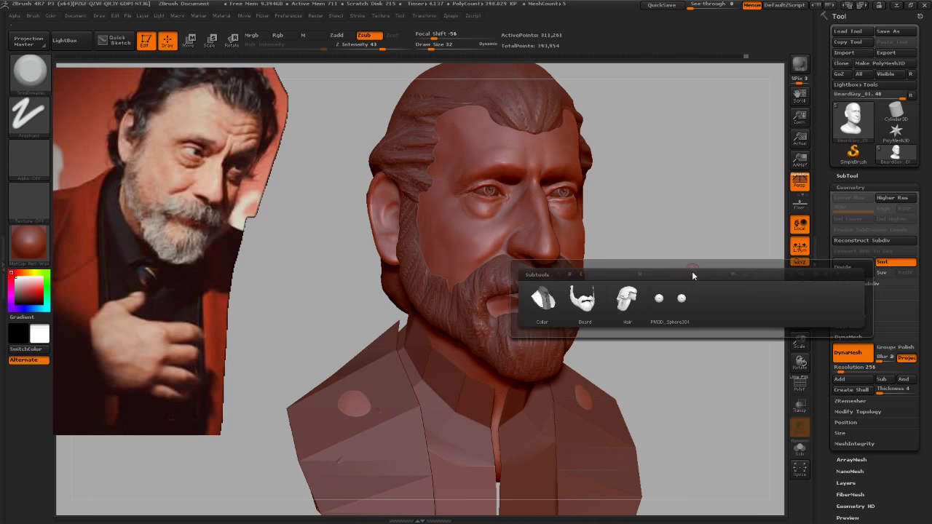
pyautogui.click(678, 302)
pyautogui.moveTo(674, 291)
pyautogui.keyDown('shift'); pyautogui.mouseDown()
pyautogui.moveTo(671, 248)
pyautogui.moveTo(574, 224)
pyautogui.mouseUp(); pyautogui.keyUp('shift')
pyautogui.press('w')
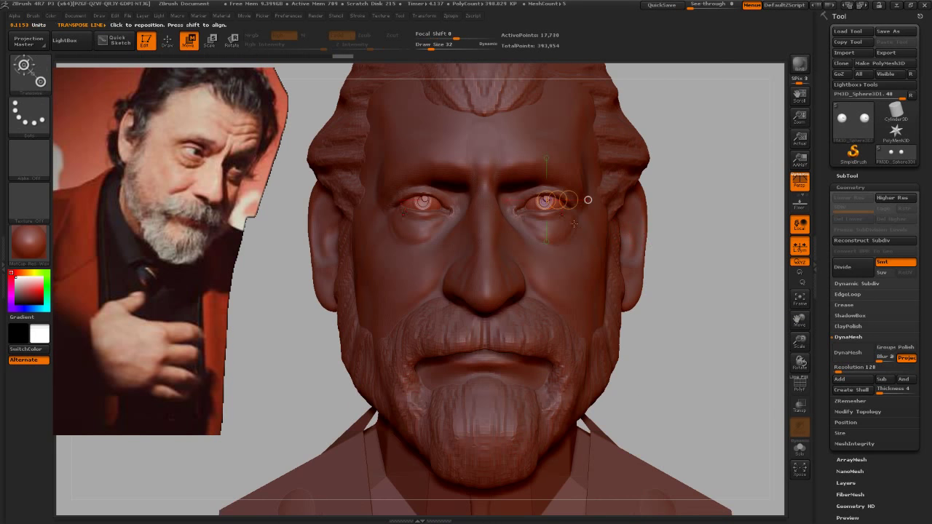
pyautogui.click(555, 200)
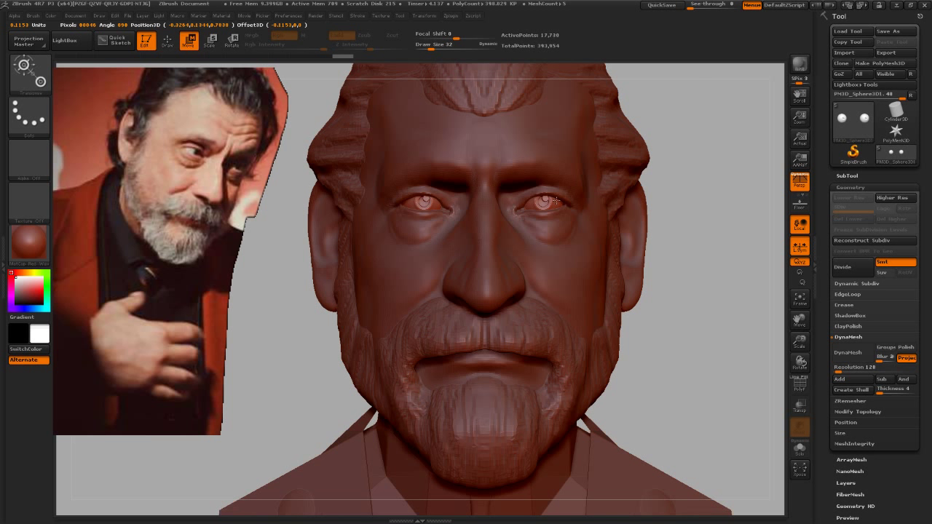
pyautogui.moveTo(555, 200); pyautogui.dragTo(589, 199)
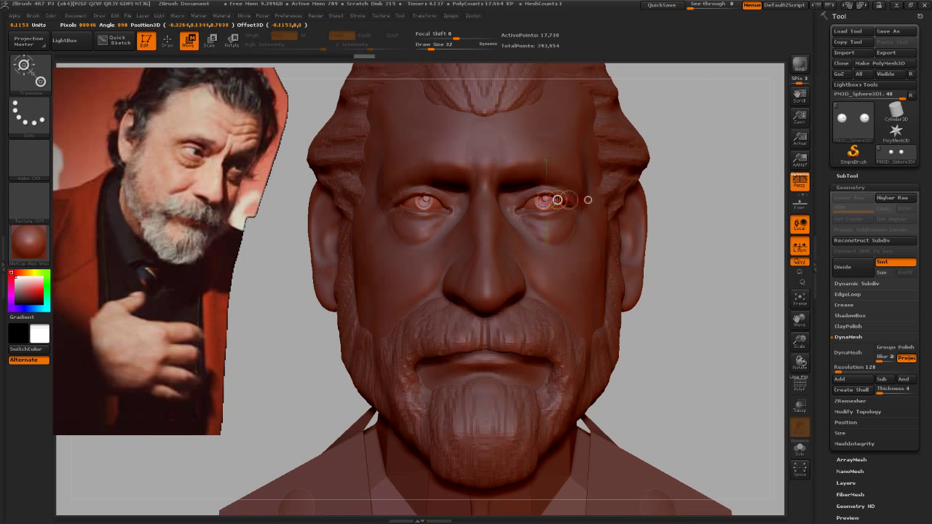
pyautogui.press('e')
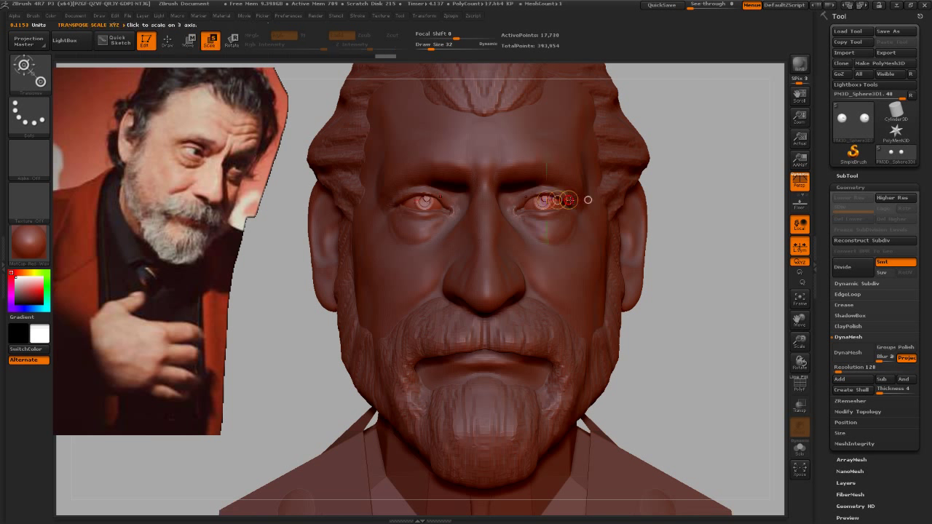
pyautogui.keyDown('alt'); pyautogui.click(579, 268); pyautogui.keyUp('alt')
# Step: Set the Standard brush to size 131 and try the Move brush on the face
pyautogui.press('b')
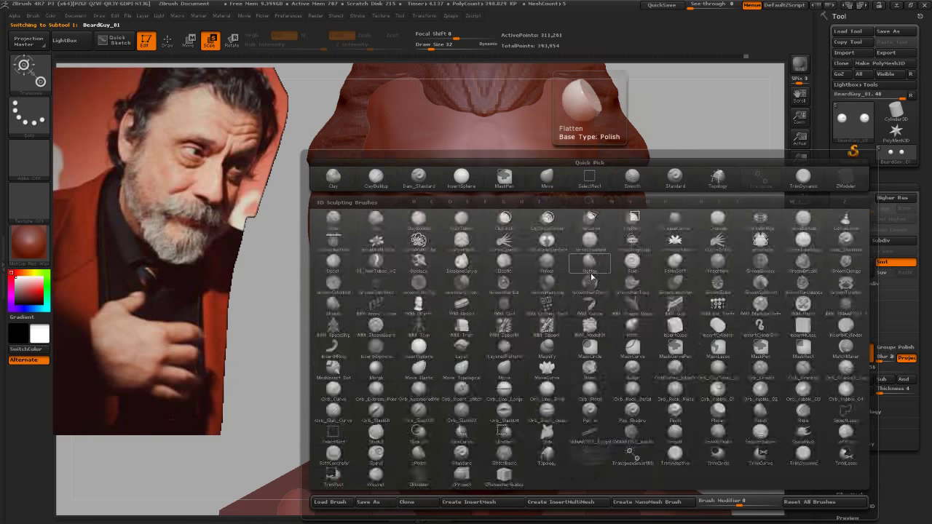
pyautogui.press('s')
pyautogui.press('t')
pyautogui.moveTo(693, 316)
pyautogui.mouseDown()
pyautogui.moveTo(706, 286)
pyautogui.moveTo(688, 277)
pyautogui.mouseUp()
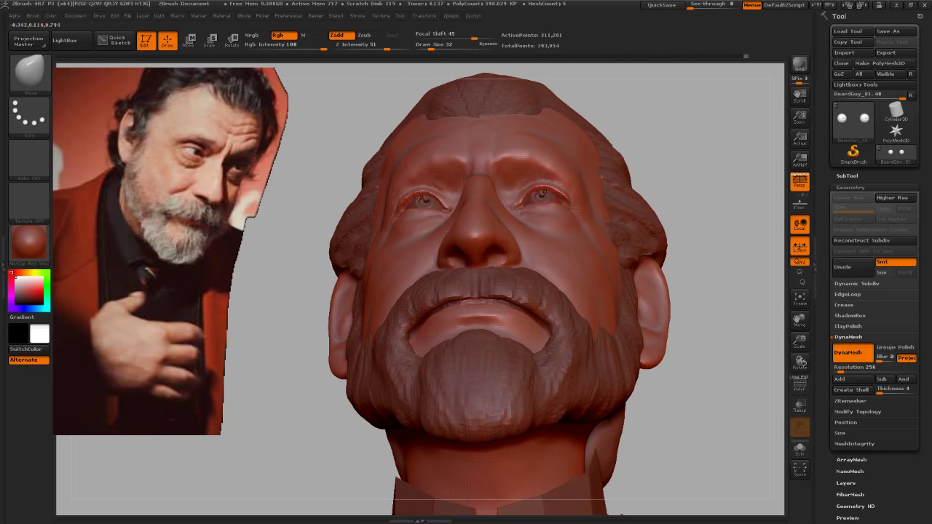
pyautogui.press('s')
pyautogui.click(553, 195)
pyautogui.press('b')
pyautogui.press('m')
pyautogui.press('v')
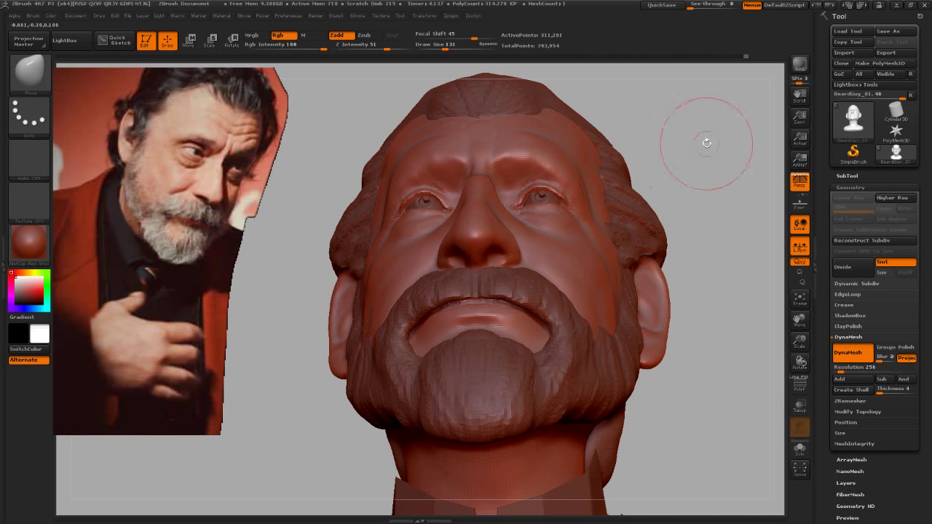
pyautogui.moveTo(707, 141)
pyautogui.mouseDown()
pyautogui.moveTo(717, 192)
pyautogui.moveTo(692, 197)
pyautogui.moveTo(709, 212)
pyautogui.moveTo(700, 225)
pyautogui.mouseUp()
# Step: Return to the Standard brush at size 62 and orbit the head back to frontal
pyautogui.press('b')
pyautogui.press('s')
pyautogui.press('t')
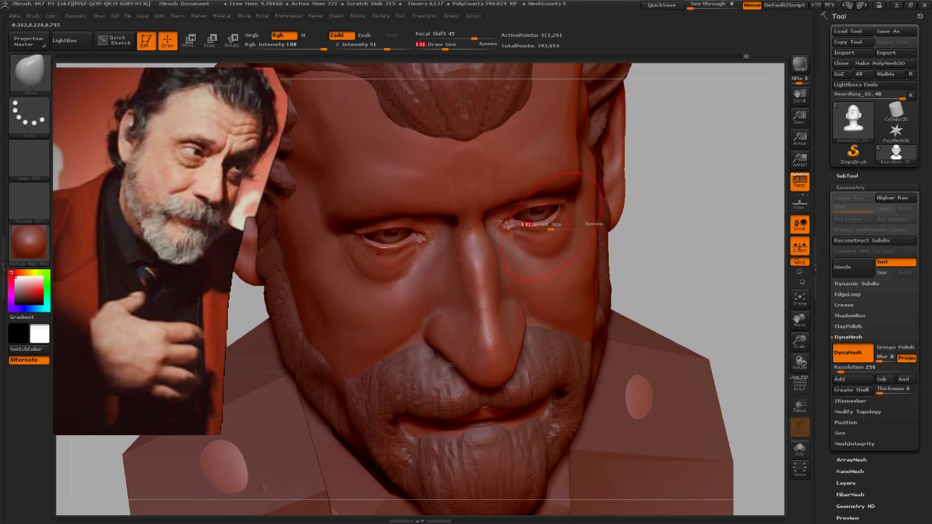
pyautogui.press('s')
pyautogui.click(551, 227)
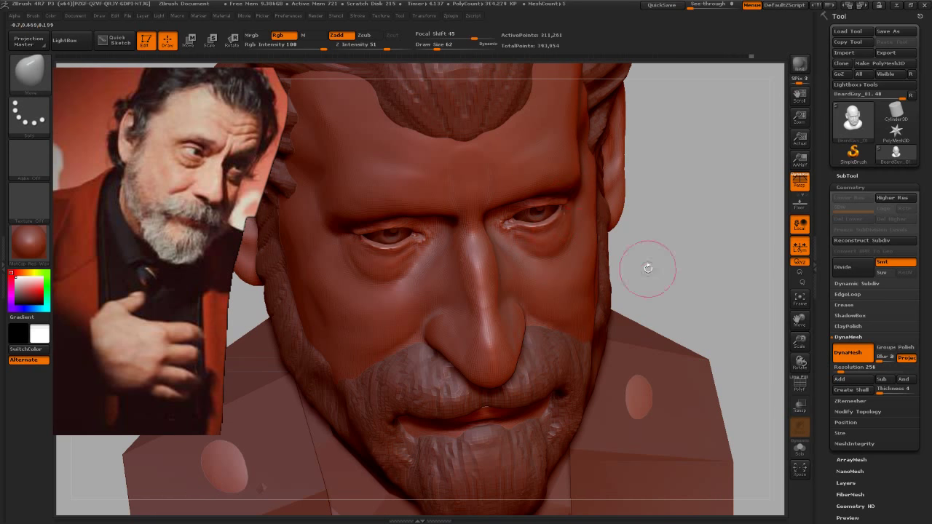
pyautogui.moveTo(649, 265)
pyautogui.mouseDown()
pyautogui.moveTo(586, 191)
pyautogui.moveTo(549, 212)
pyautogui.mouseUp()
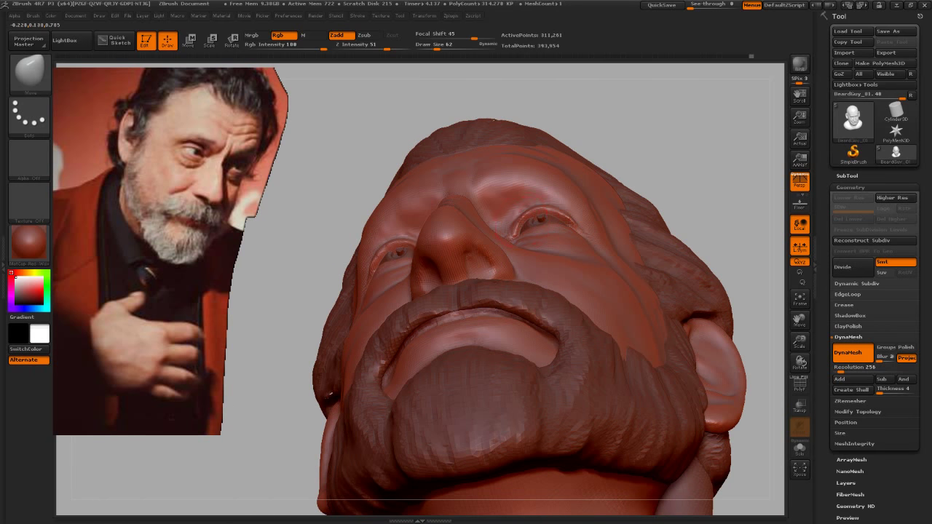
pyautogui.moveTo(701, 121)
pyautogui.mouseDown()
pyautogui.moveTo(707, 204)
pyautogui.moveTo(703, 129)
pyautogui.moveTo(524, 197)
pyautogui.mouseUp()
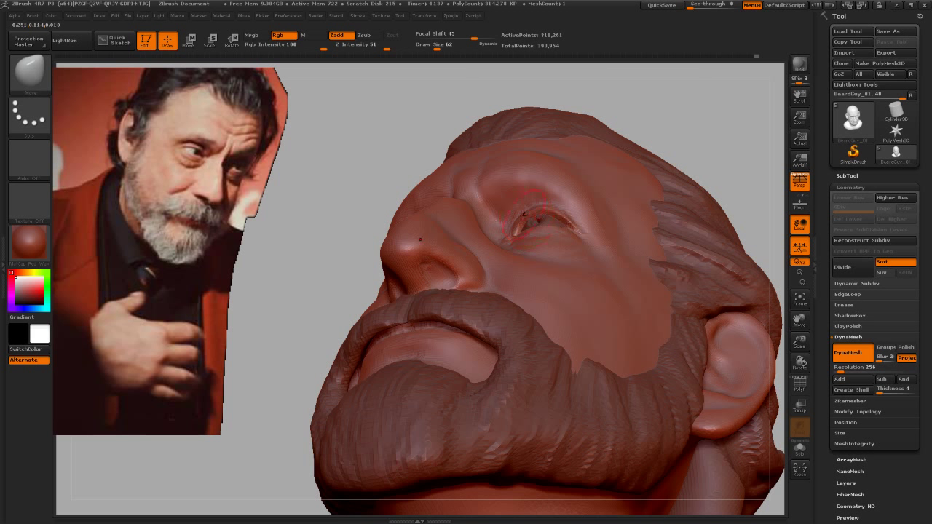
pyautogui.moveTo(705, 121)
pyautogui.mouseDown()
pyautogui.moveTo(718, 146)
pyautogui.moveTo(685, 153)
pyautogui.moveTo(724, 152)
pyautogui.moveTo(714, 191)
pyautogui.mouseUp()
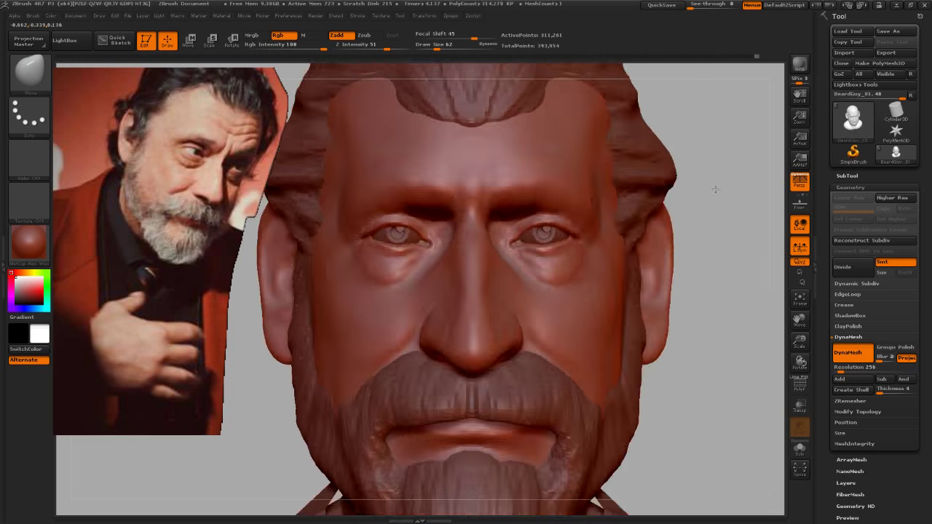
# Step: Build up both lower eyelids and raise the brush size to 101
pyautogui.click(542, 250)
pyautogui.press('s')
pyautogui.moveTo(561, 222); pyautogui.dragTo(586, 221)
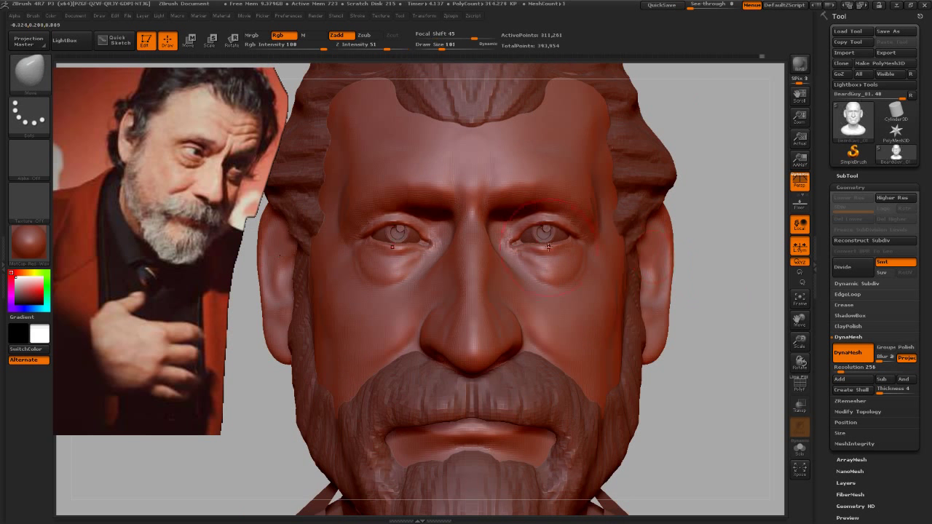
pyautogui.moveTo(548, 247)
pyautogui.keyDown('alt'); pyautogui.mouseDown()
pyautogui.moveTo(688, 333)
pyautogui.moveTo(660, 305)
pyautogui.mouseUp(); pyautogui.keyUp('alt')
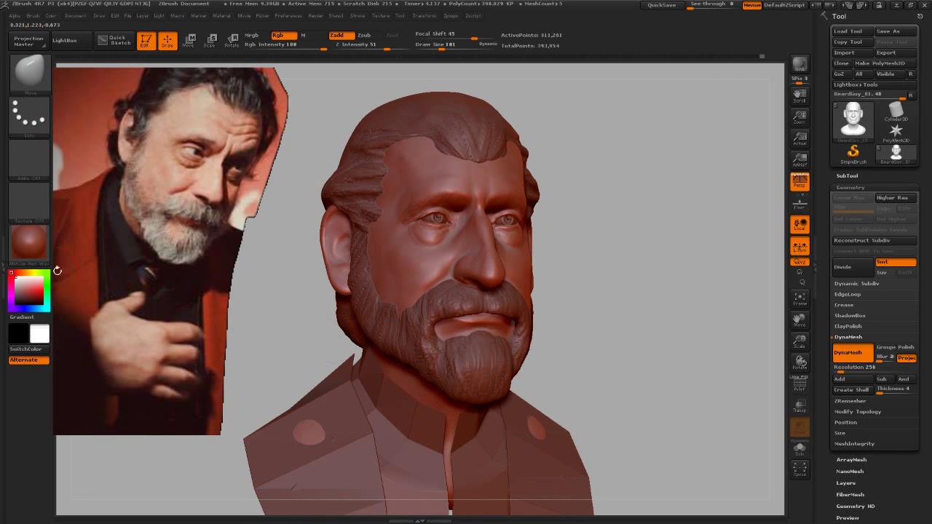
# Step: Apply the MatCap Red Wax 20 material to the bust
pyautogui.click(5, 271)
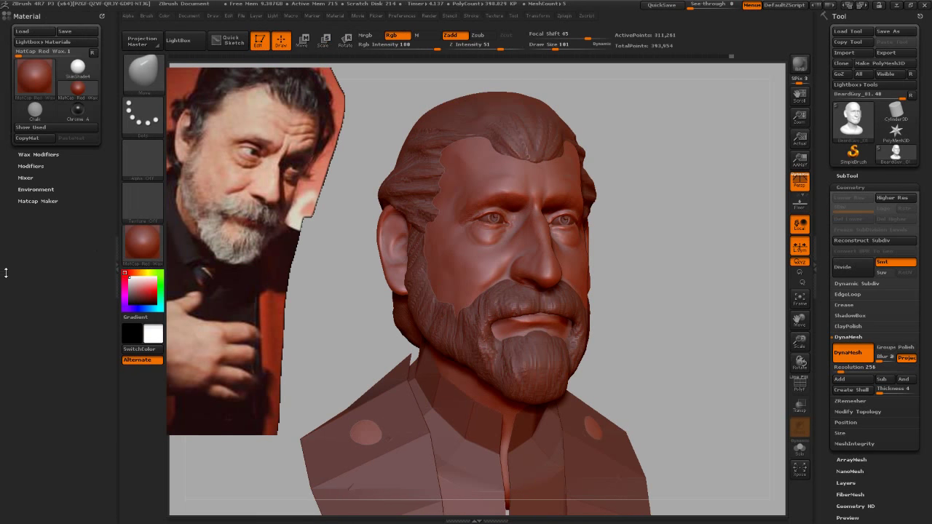
pyautogui.click(144, 249)
pyautogui.click(455, 314)
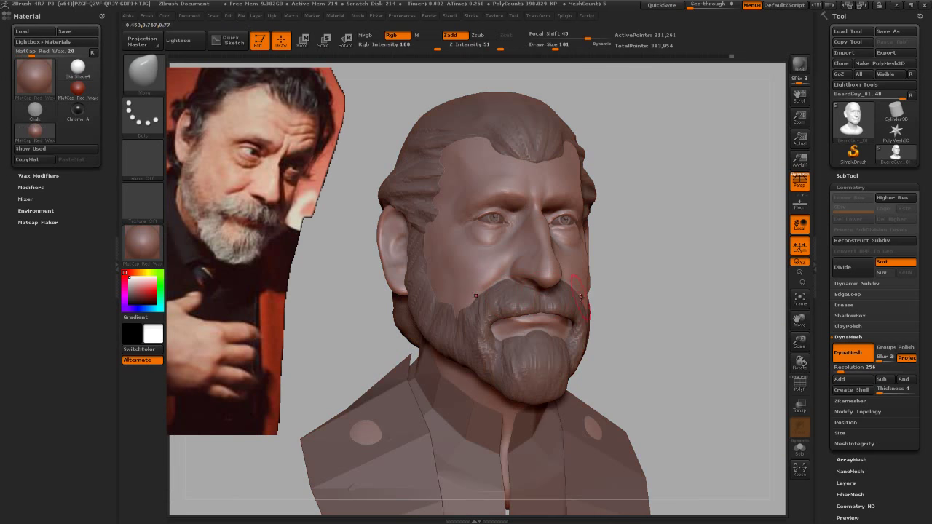
pyautogui.moveTo(703, 287)
pyautogui.mouseDown()
pyautogui.moveTo(659, 291)
pyautogui.moveTo(675, 291)
pyautogui.moveTo(663, 291)
pyautogui.moveTo(669, 298)
pyautogui.moveTo(659, 290)
pyautogui.moveTo(687, 316)
pyautogui.moveTo(683, 291)
pyautogui.mouseUp()
# Step: Switch to an inward-carving brush at size 42 and orbit around the bust to inspect it
pyautogui.press('b')
pyautogui.press('d')
pyautogui.press('s')
pyautogui.press('s')
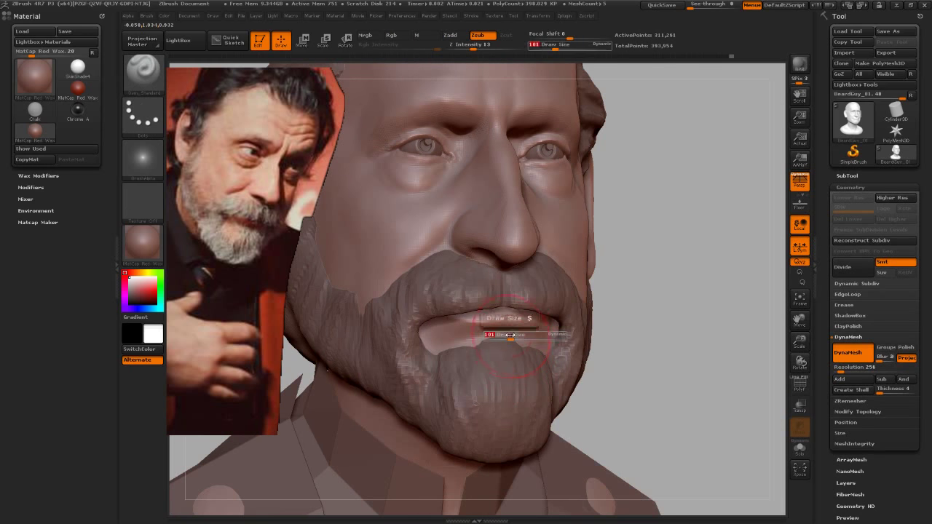
pyautogui.moveTo(510, 335); pyautogui.dragTo(498, 336)
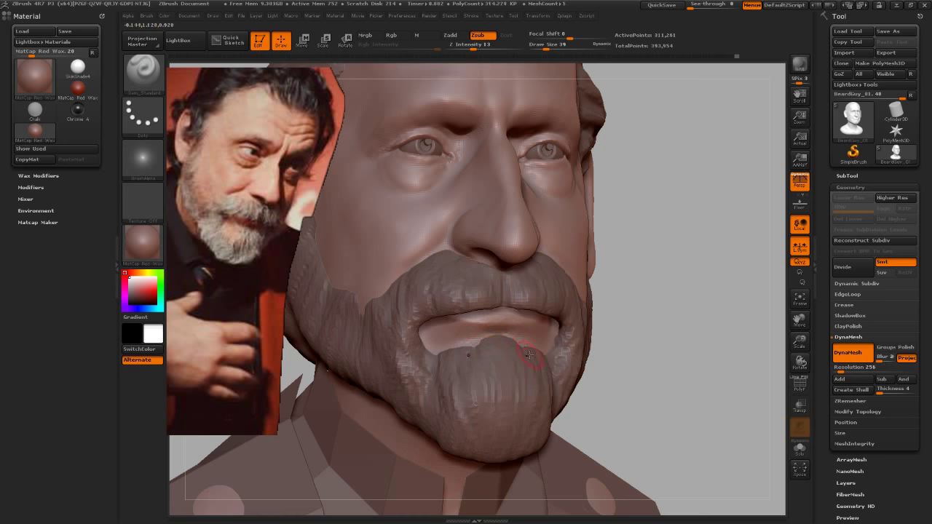
pyautogui.moveTo(671, 371)
pyautogui.mouseDown()
pyautogui.moveTo(677, 354)
pyautogui.moveTo(666, 351)
pyautogui.mouseUp()
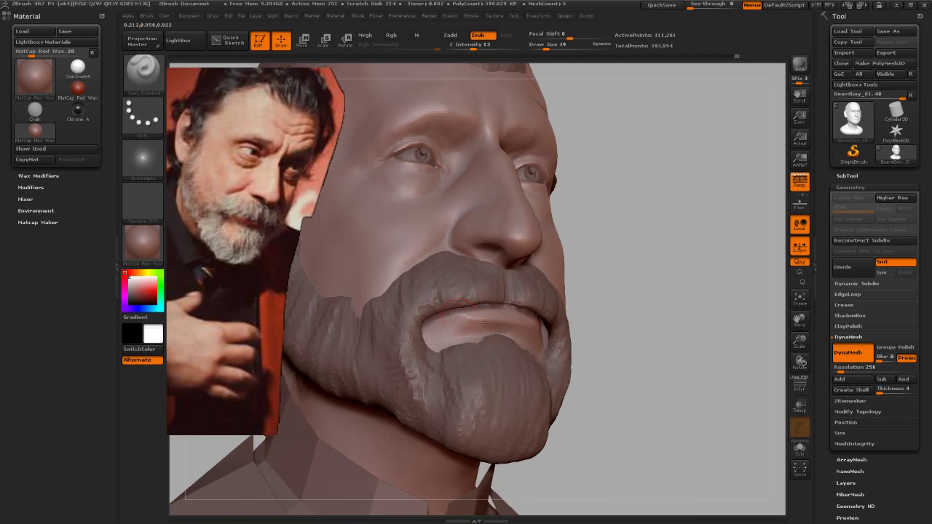
pyautogui.moveTo(686, 306)
pyautogui.mouseDown()
pyautogui.moveTo(690, 326)
pyautogui.moveTo(662, 271)
pyautogui.moveTo(676, 270)
pyautogui.moveTo(674, 291)
pyautogui.moveTo(655, 257)
pyautogui.moveTo(676, 298)
pyautogui.moveTo(663, 280)
pyautogui.mouseUp()
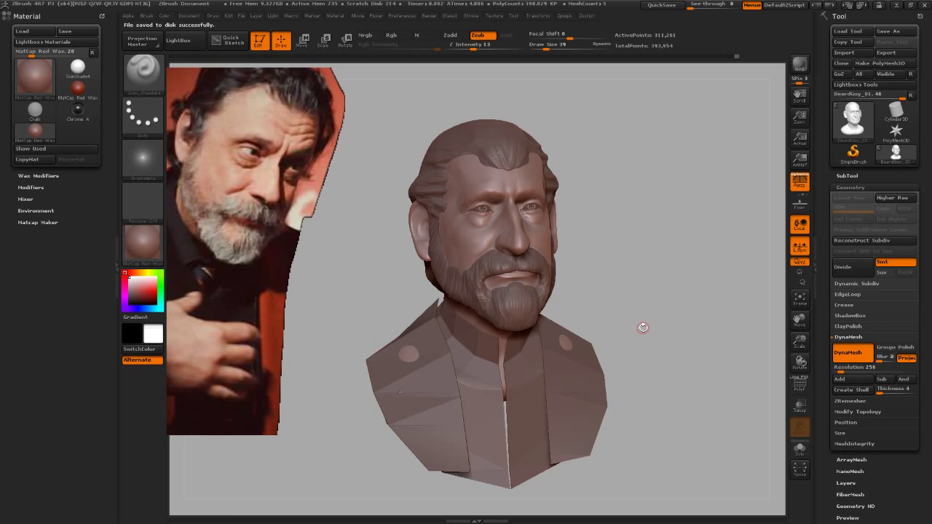
pyautogui.moveTo(649, 310)
pyautogui.mouseDown()
pyautogui.moveTo(634, 308)
pyautogui.moveTo(654, 299)
pyautogui.moveTo(644, 306)
pyautogui.mouseUp()
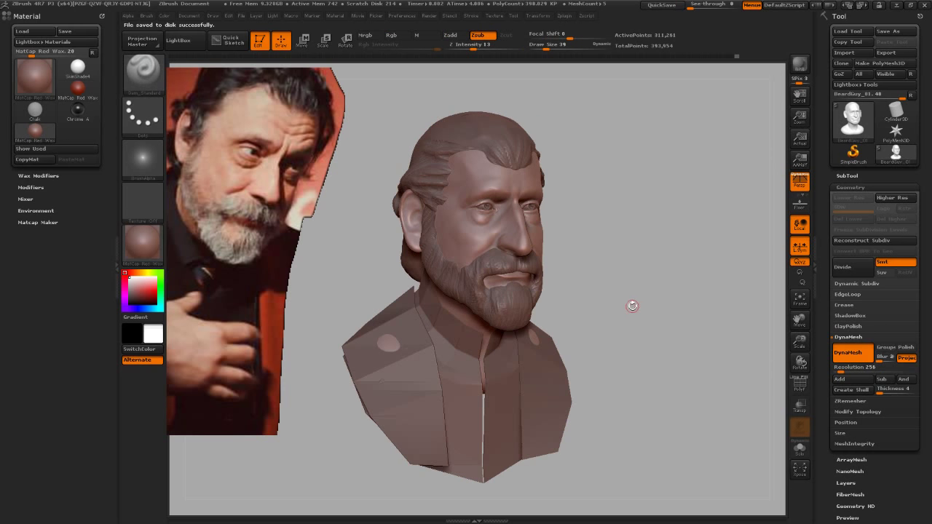
pyautogui.moveTo(480, 312)
pyautogui.keyDown('ctrl'); pyautogui.mouseDown(button='right')
pyautogui.moveTo(507, 336)
pyautogui.moveTo(509, 310)
pyautogui.mouseUp(button='right'); pyautogui.keyUp('ctrl')
# Step: Select the Beard subtool and choose the Move brush at size 155
pyautogui.keyDown('alt'); pyautogui.click(508, 310); pyautogui.keyUp('alt')
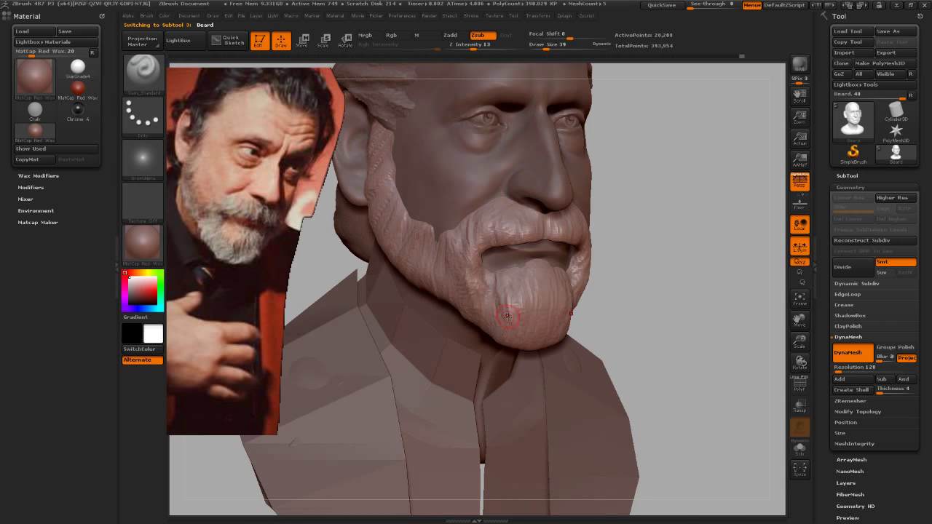
pyautogui.press('b')
pyautogui.press('m')
pyautogui.press('l')
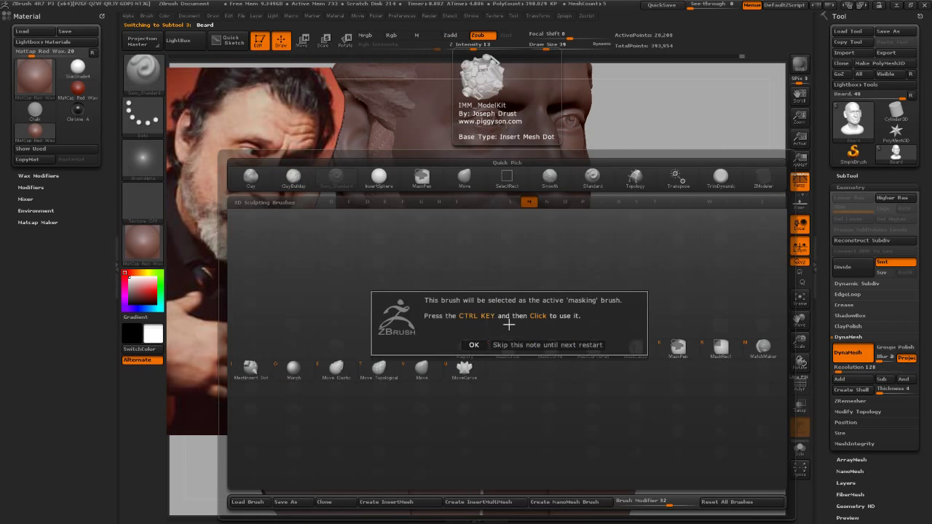
pyautogui.click(473, 345)
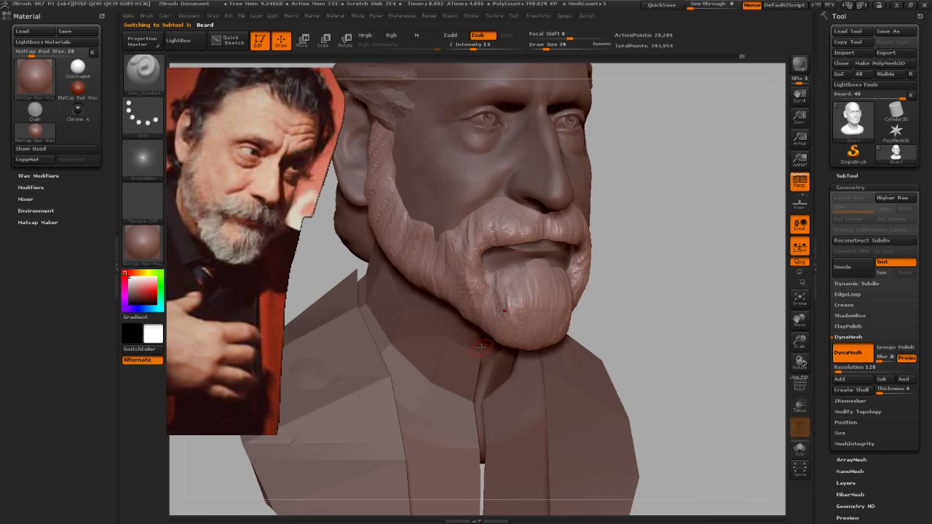
pyautogui.press('b')
pyautogui.press('m')
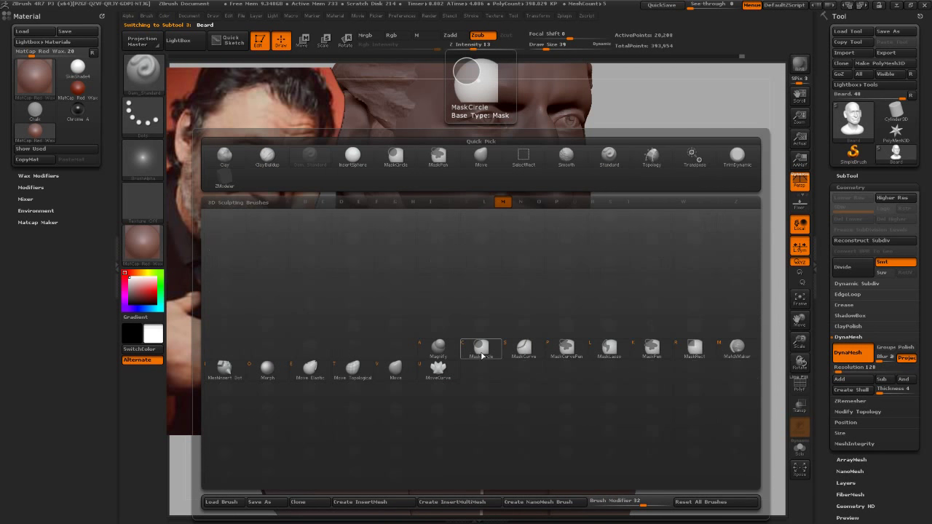
pyautogui.press('v')
pyautogui.press('s')
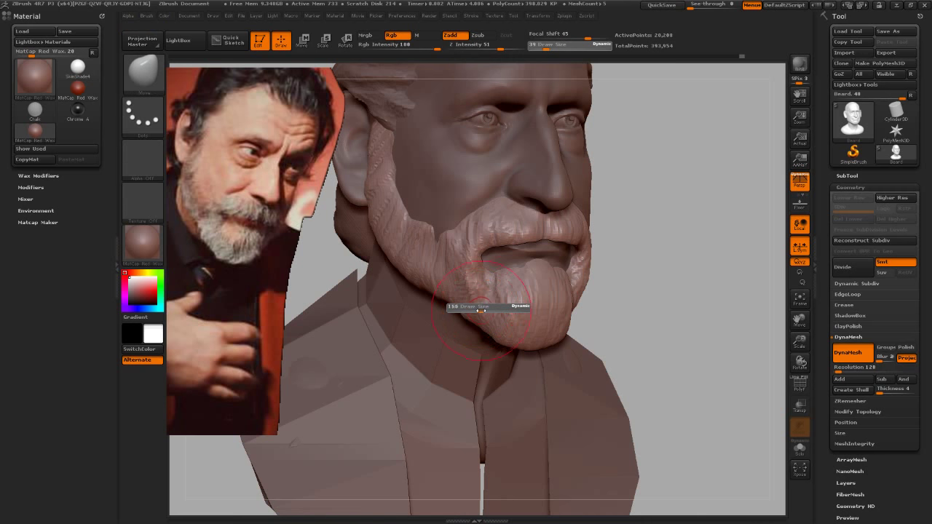
pyautogui.click(482, 311)
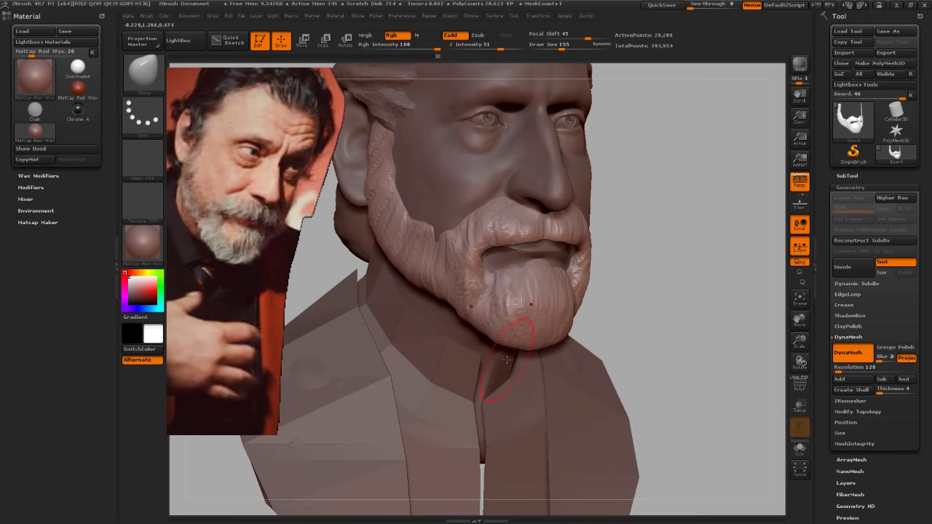
# Step: Reshape the beard's lower edge symmetrically and raise the brush size to 185
pyautogui.moveTo(441, 291)
pyautogui.mouseDown()
pyautogui.moveTo(435, 298)
pyautogui.moveTo(442, 281)
pyautogui.mouseUp()
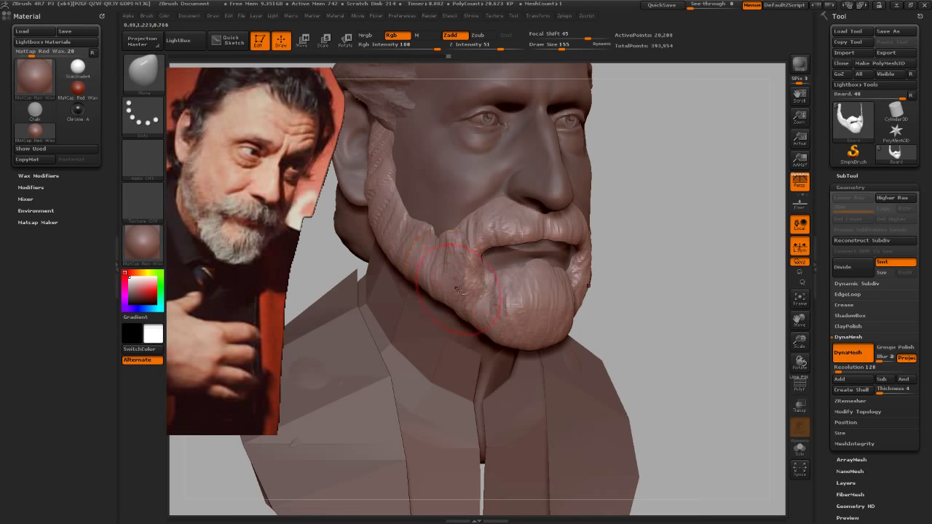
pyautogui.moveTo(676, 337); pyautogui.dragTo(635, 269)
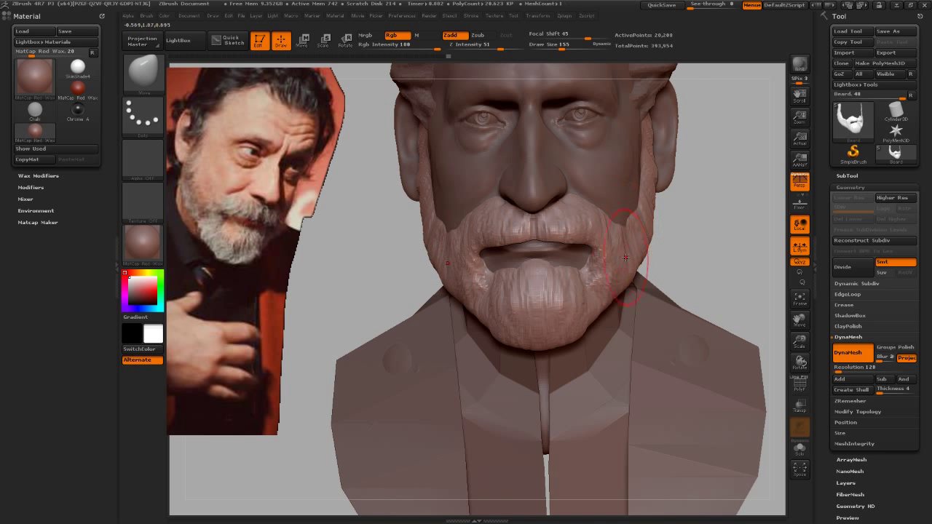
pyautogui.press('s')
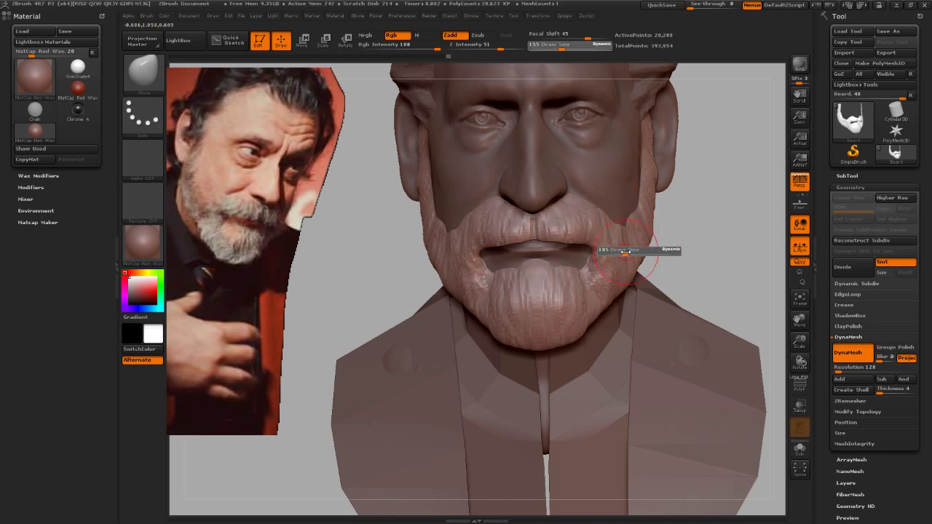
pyautogui.moveTo(625, 252); pyautogui.dragTo(627, 251)
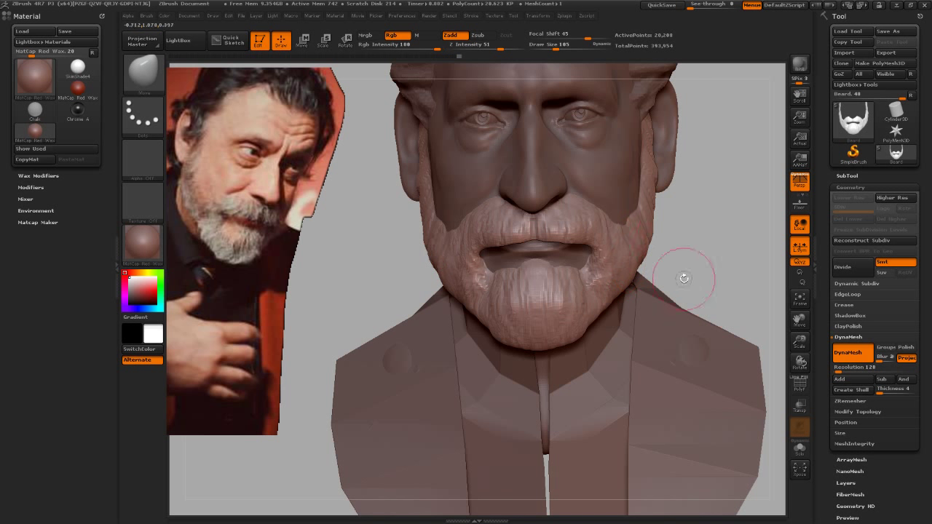
pyautogui.moveTo(710, 265); pyautogui.dragTo(658, 281)
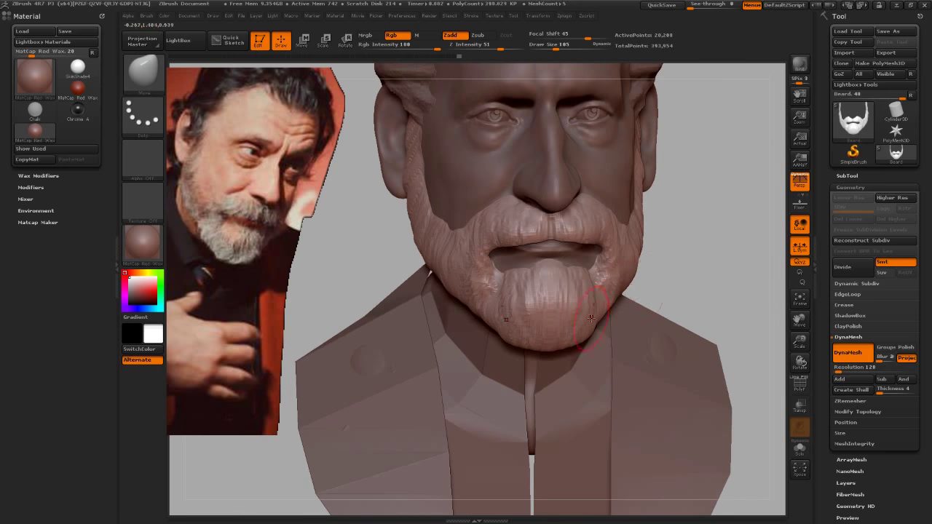
pyautogui.press('ctrl')
pyautogui.press('f')
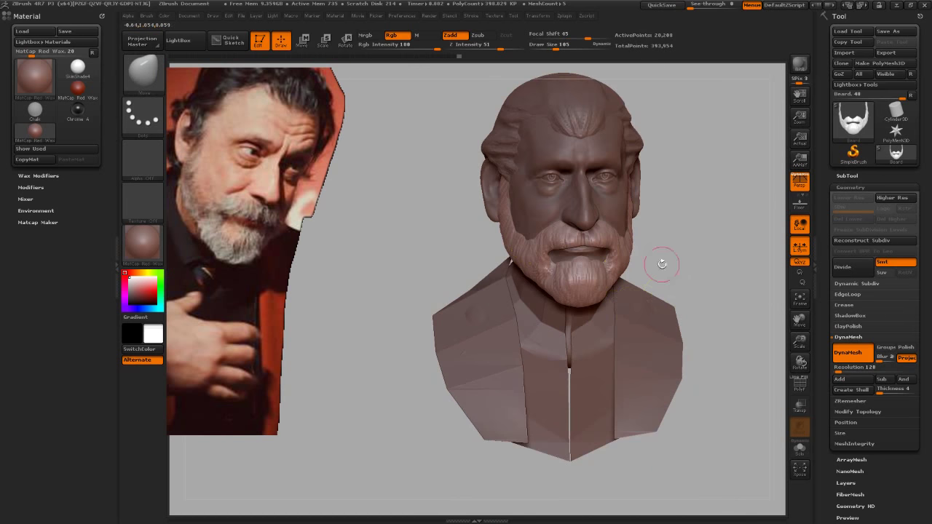
pyautogui.moveTo(660, 262)
pyautogui.mouseDown()
pyautogui.moveTo(634, 262)
pyautogui.moveTo(645, 244)
pyautogui.moveTo(665, 246)
pyautogui.moveTo(663, 266)
pyautogui.moveTo(461, 275)
pyautogui.mouseUp()
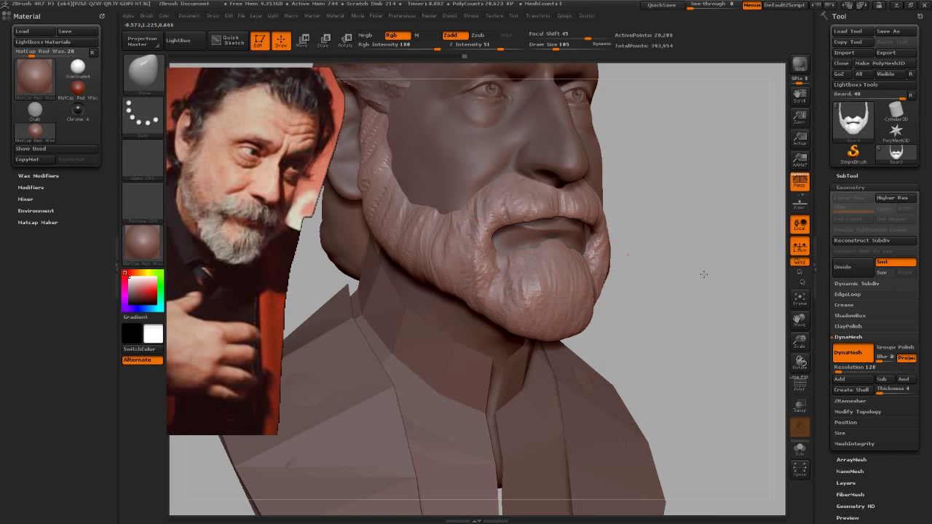
pyautogui.moveTo(701, 272); pyautogui.dragTo(691, 276)
pyautogui.press('f')
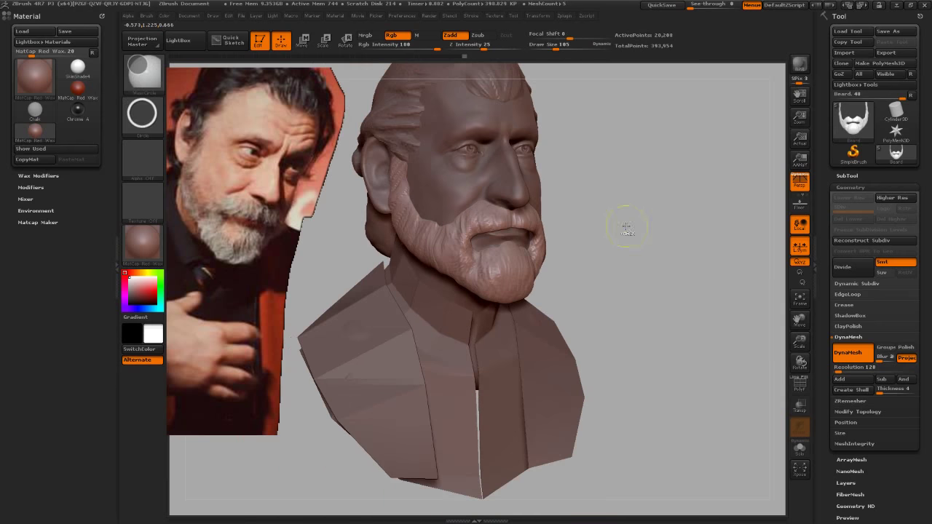
pyautogui.moveTo(624, 218); pyautogui.dragTo(620, 270)
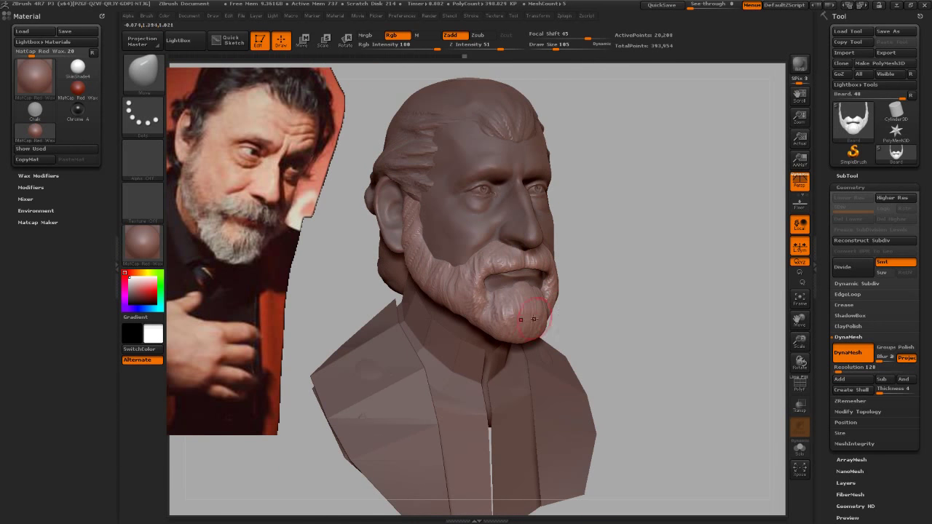
pyautogui.scroll(2, 518, 351)
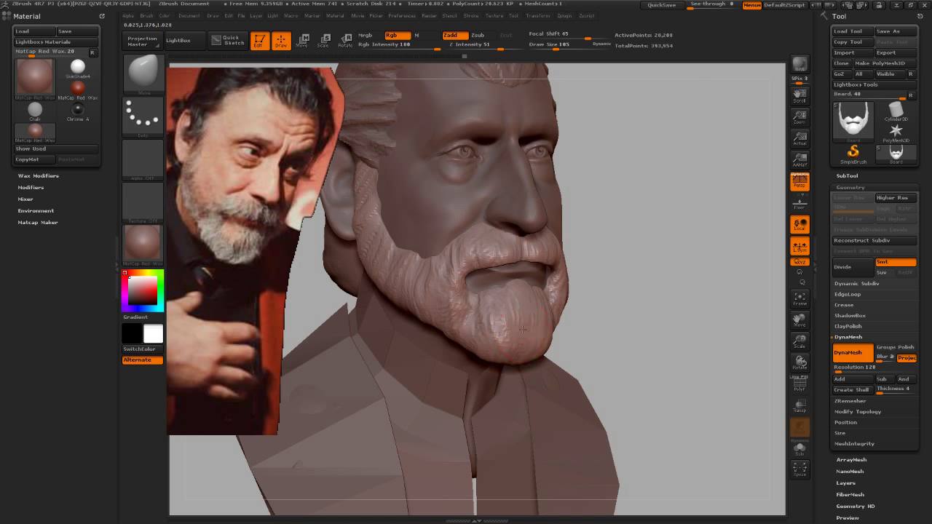
# Step: Push the beard tip near the chin into shape and set the brush size to 150
pyautogui.moveTo(522, 329); pyautogui.dragTo(550, 336)
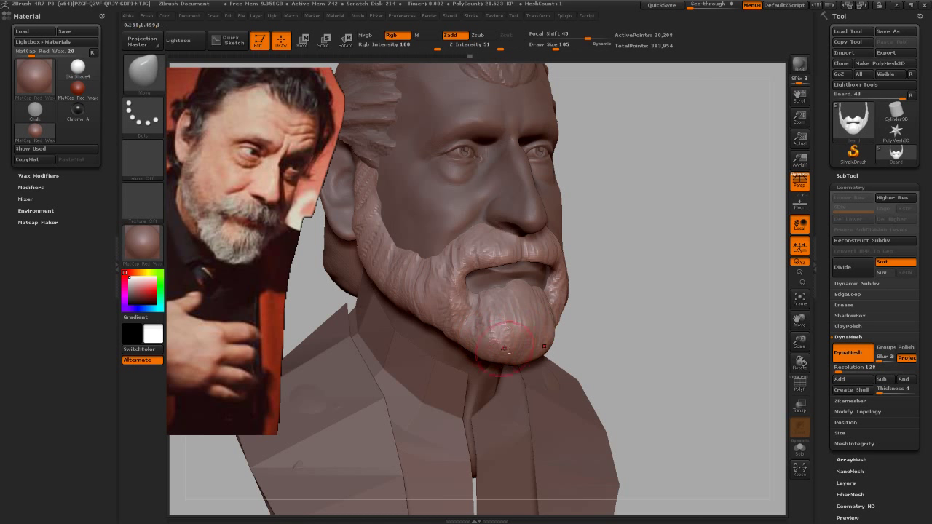
pyautogui.press('s')
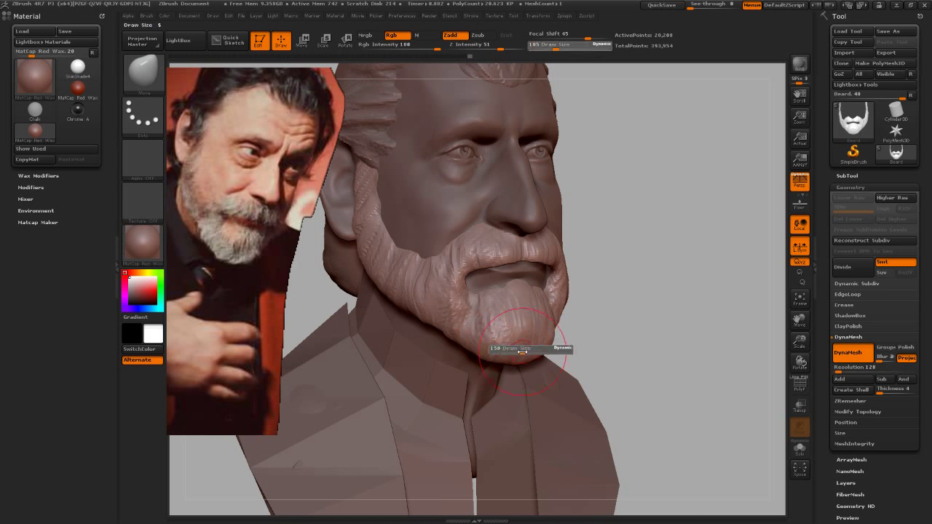
pyautogui.moveTo(517, 352); pyautogui.dragTo(536, 354)
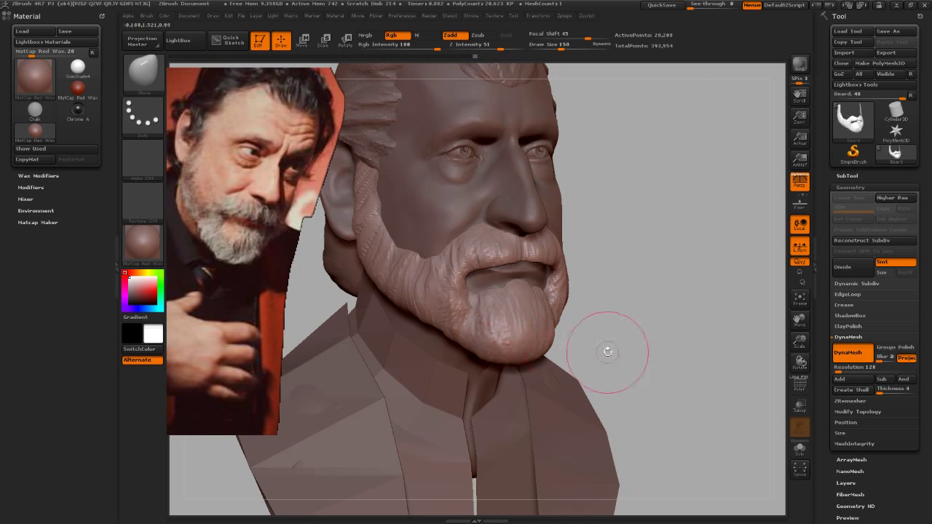
pyautogui.moveTo(629, 342); pyautogui.dragTo(630, 347)
pyautogui.moveTo(589, 283)
pyautogui.mouseDown()
pyautogui.moveTo(605, 245)
pyautogui.moveTo(656, 264)
pyautogui.moveTo(661, 293)
pyautogui.moveTo(641, 284)
pyautogui.mouseUp()
# Step: Select the BeardGuy_01 head and set Draw Size to 75, viewing the head near-frontally
pyautogui.keyDown('alt'); pyautogui.click(582, 255); pyautogui.keyUp('alt')
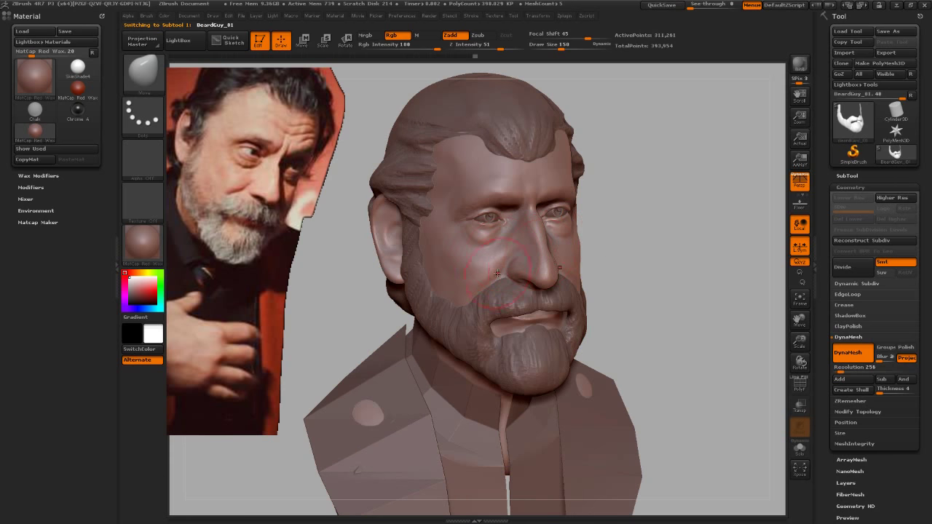
pyautogui.moveTo(649, 218); pyautogui.dragTo(650, 235)
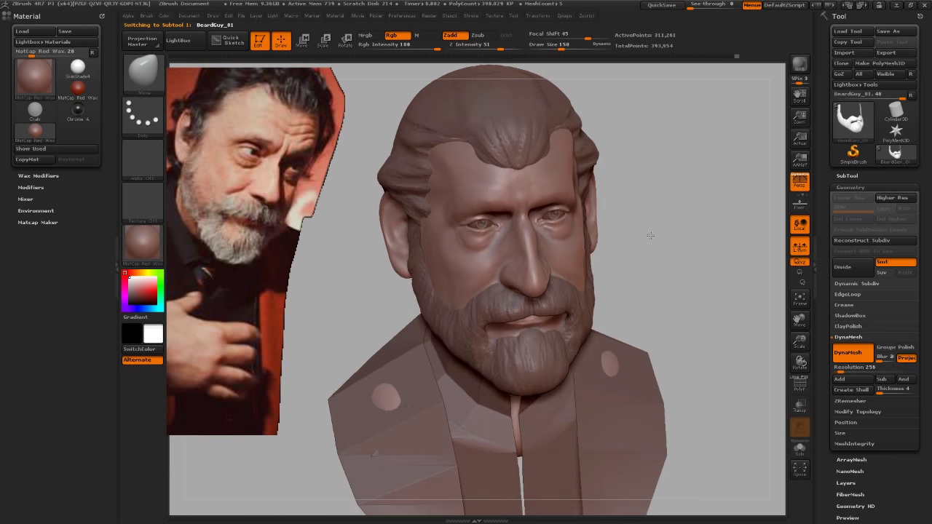
pyautogui.press('s')
pyautogui.click(560, 246)
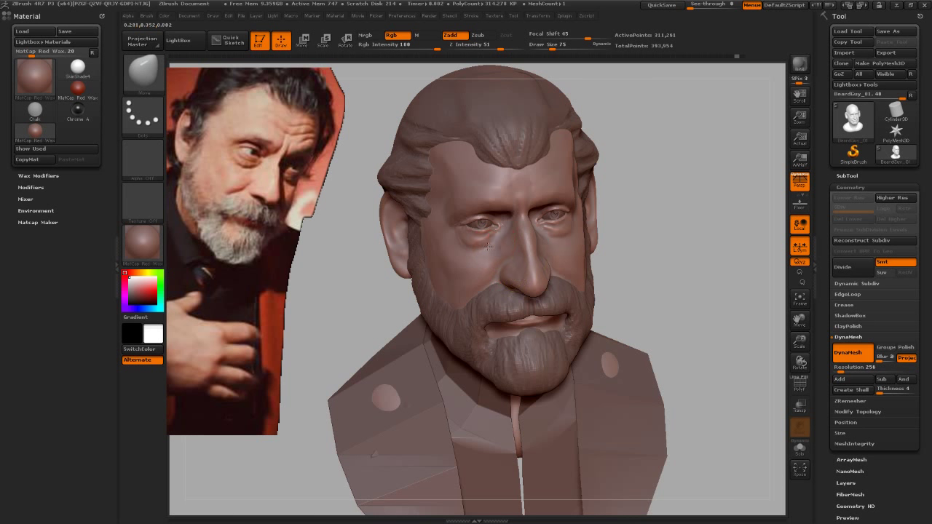
pyautogui.moveTo(653, 260)
pyautogui.mouseDown()
pyautogui.moveTo(668, 236)
pyautogui.moveTo(650, 258)
pyautogui.moveTo(632, 240)
pyautogui.moveTo(645, 258)
pyautogui.moveTo(624, 271)
pyautogui.moveTo(624, 260)
pyautogui.moveTo(645, 281)
pyautogui.moveTo(670, 270)
pyautogui.mouseUp()
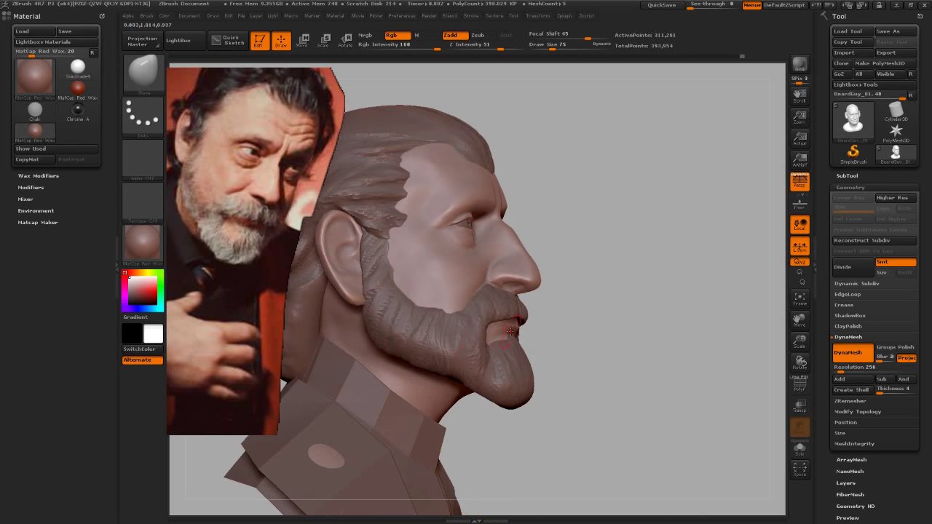
# Step: Make the long Beard subtool active and raise the brush size
pyautogui.keyDown('alt'); pyautogui.click(452, 356); pyautogui.keyUp('alt')
pyautogui.press('s')
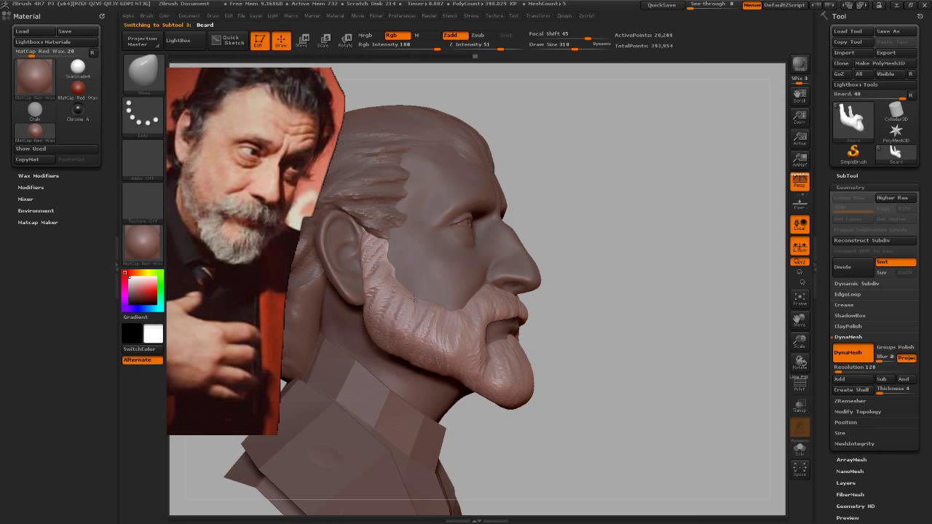
pyautogui.moveTo(645, 298)
pyautogui.mouseDown()
pyautogui.moveTo(586, 304)
pyautogui.moveTo(608, 287)
pyautogui.moveTo(588, 258)
pyautogui.moveTo(567, 260)
pyautogui.mouseUp()
# Step: Return to the BeardGuy_01 head subtool and zoom in closely on the eye
pyautogui.press('n')
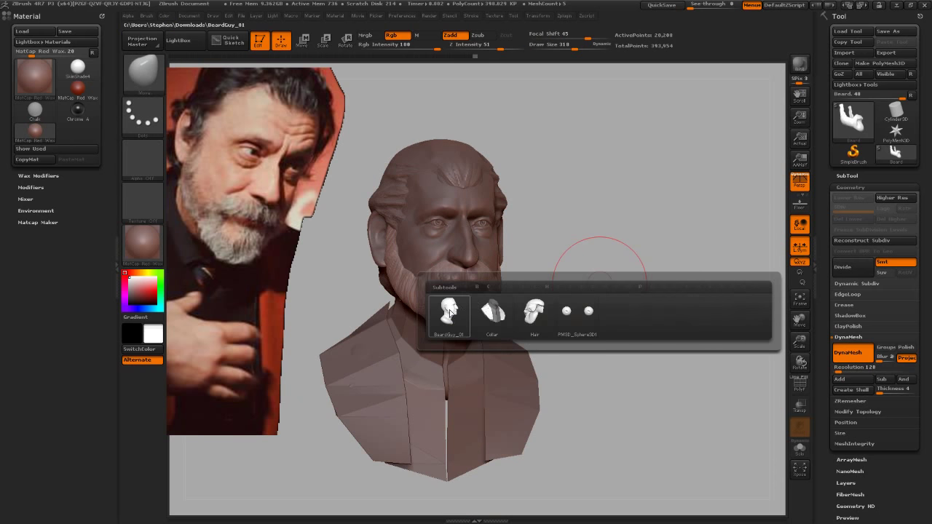
pyautogui.click(449, 312)
pyautogui.moveTo(593, 276); pyautogui.dragTo(605, 289)
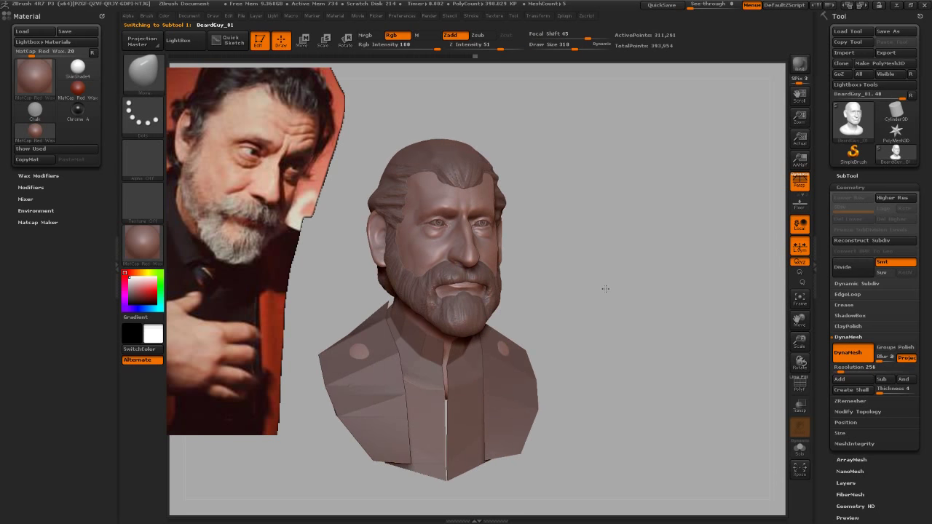
pyautogui.moveTo(588, 249)
pyautogui.keyDown('alt'); pyautogui.mouseDown()
pyautogui.moveTo(677, 228)
pyautogui.moveTo(545, 271)
pyautogui.mouseUp(); pyautogui.keyUp('alt')
pyautogui.moveTo(447, 271)
pyautogui.keyDown('alt'); pyautogui.mouseDown()
pyautogui.moveTo(502, 295)
pyautogui.moveTo(478, 301)
pyautogui.moveTo(609, 388)
pyautogui.mouseUp(); pyautogui.keyUp('alt')
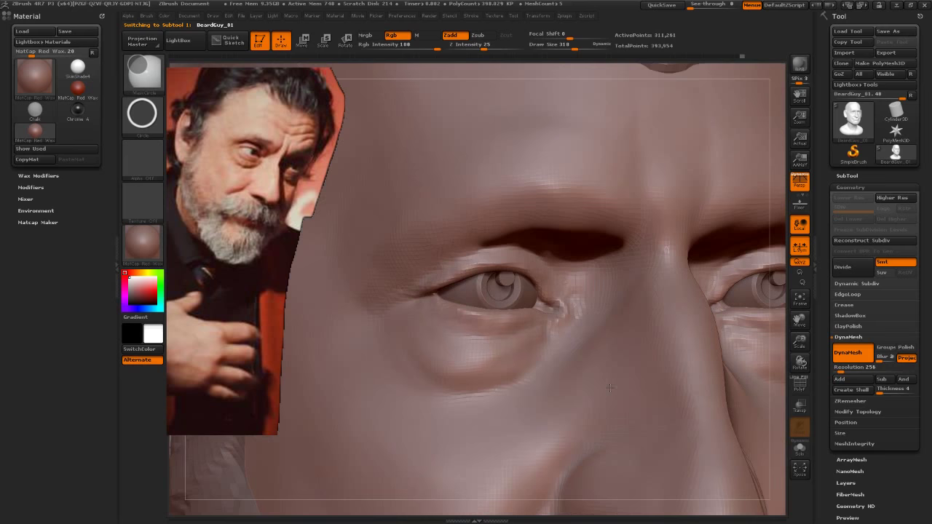
# Step: Set Draw Size to 72 and reshape the lower eyelid under the eye from the side
pyautogui.press('s')
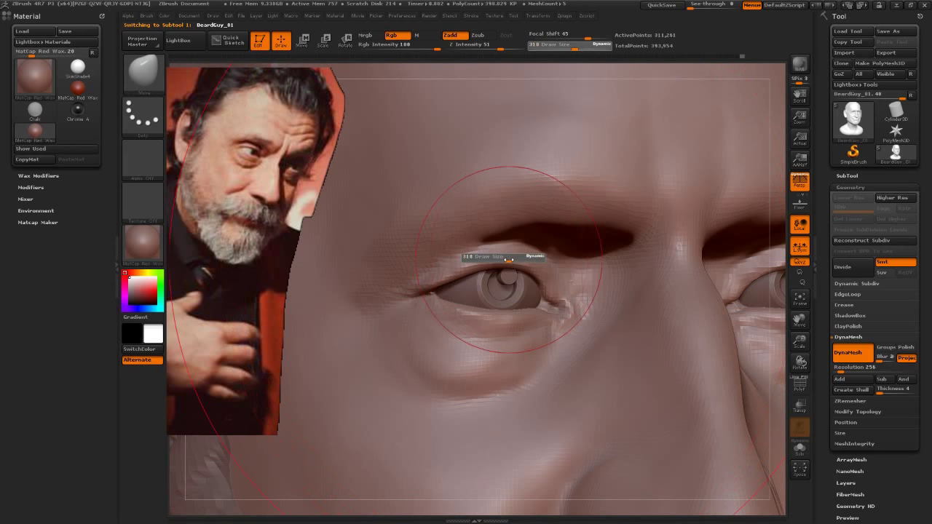
pyautogui.moveTo(508, 259)
pyautogui.mouseDown()
pyautogui.moveTo(474, 259)
pyautogui.moveTo(486, 273)
pyautogui.moveTo(521, 268)
pyautogui.mouseUp()
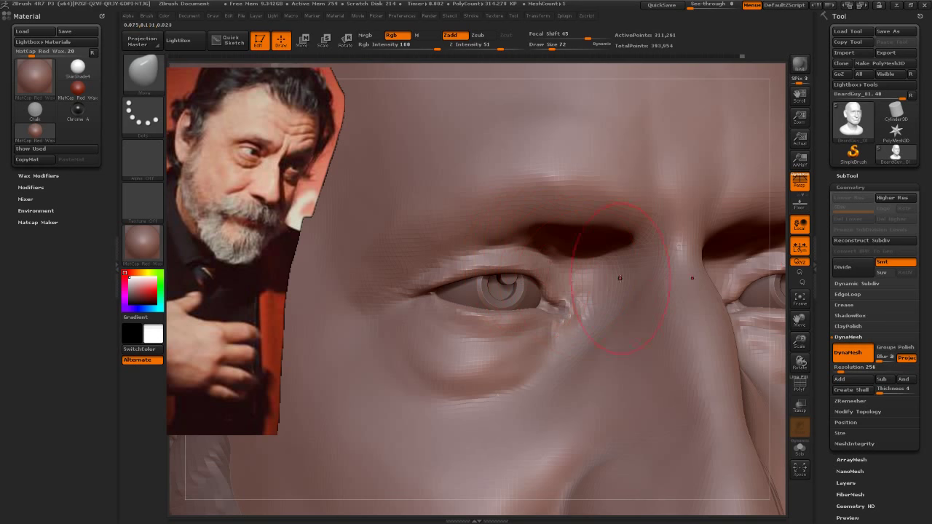
pyautogui.moveTo(721, 73); pyautogui.dragTo(747, 66)
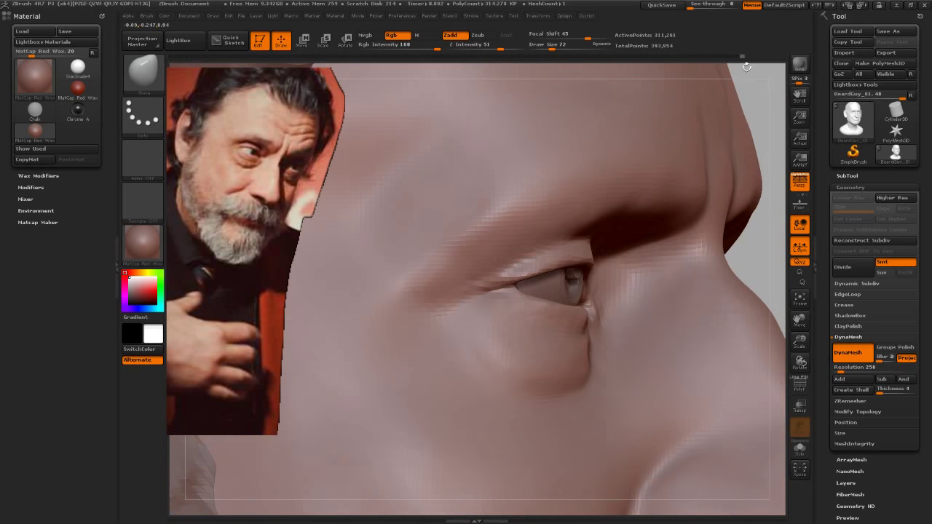
pyautogui.moveTo(502, 320); pyautogui.dragTo(604, 342)
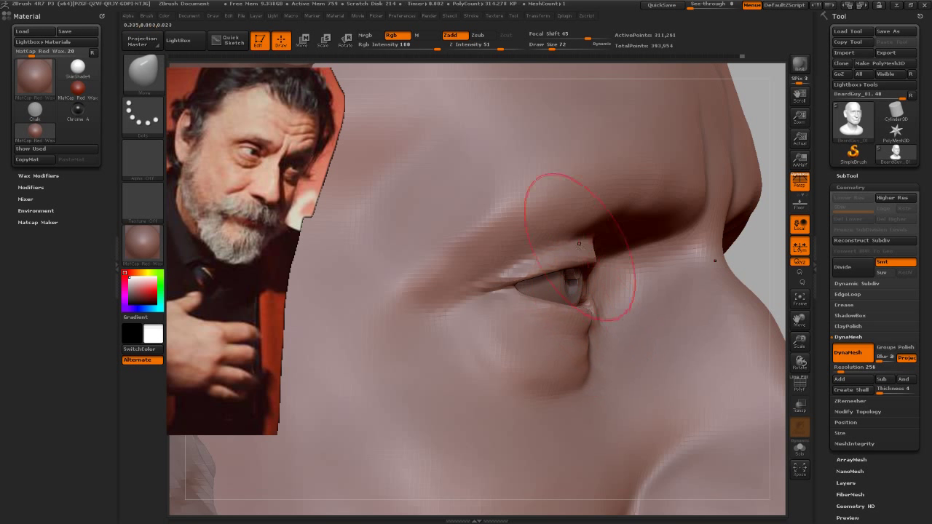
pyautogui.moveTo(750, 240)
pyautogui.keyDown('alt'); pyautogui.mouseDown()
pyautogui.moveTo(721, 262)
pyautogui.moveTo(723, 255)
pyautogui.moveTo(645, 230)
pyautogui.moveTo(651, 247)
pyautogui.mouseUp(); pyautogui.keyUp('alt')
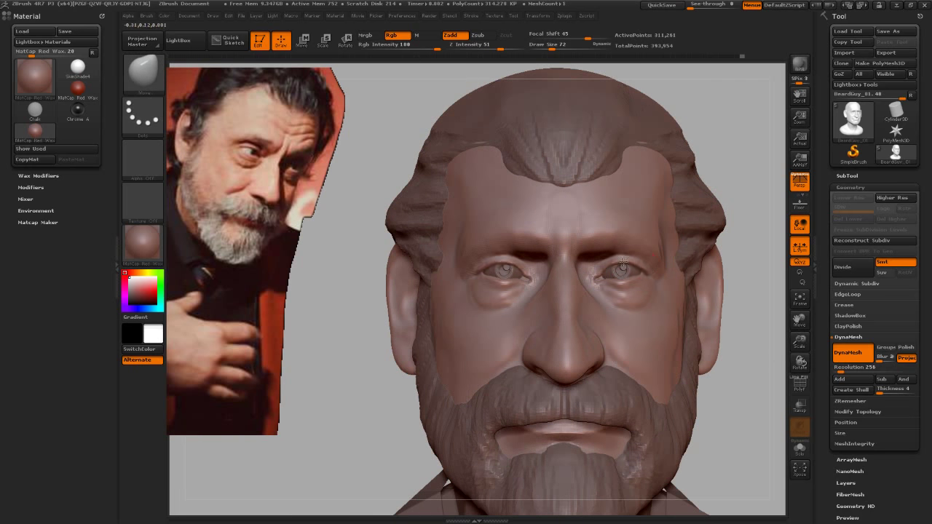
# Step: Zoom in close on the eyes and reduce the brush Draw Size to 53
pyautogui.keyDown('ctrl'); pyautogui.moveTo(640, 273); pyautogui.dragTo(673, 311, button='right'); pyautogui.keyUp('ctrl')
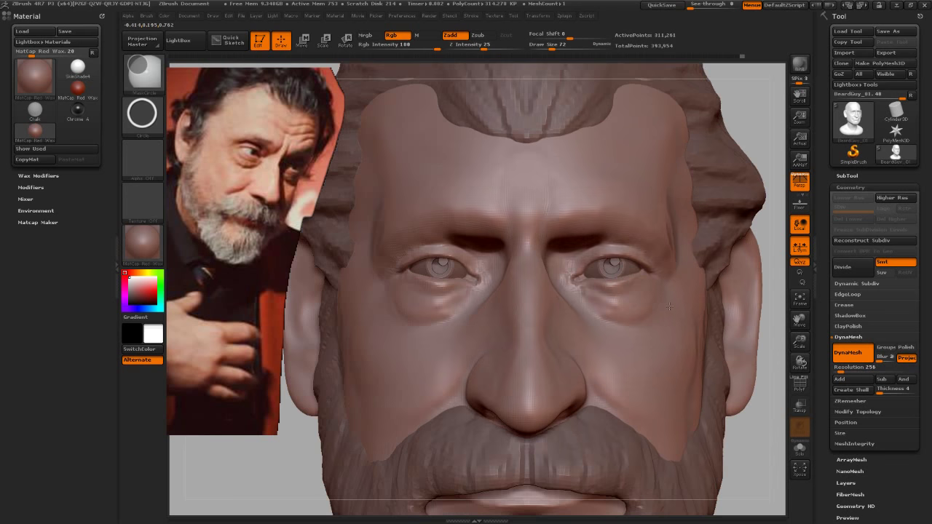
pyautogui.press('f')
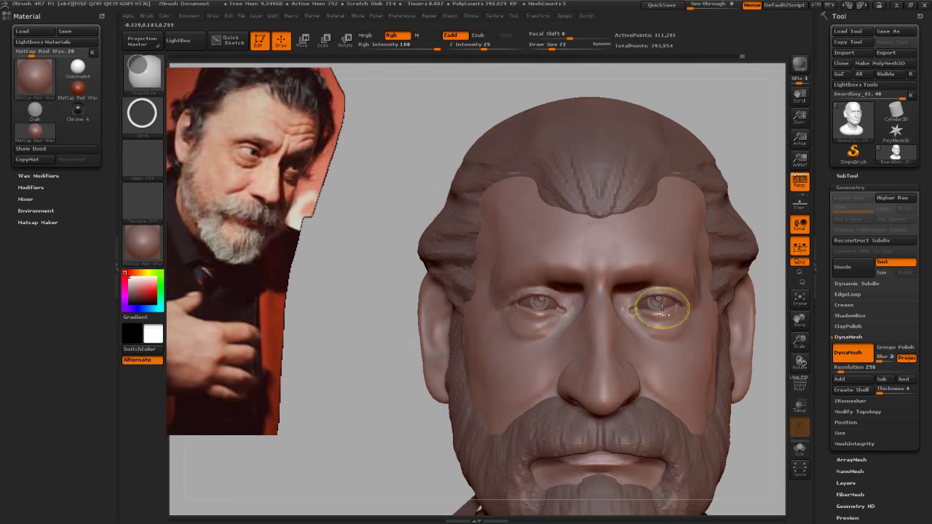
pyautogui.keyDown('ctrl'); pyautogui.moveTo(633, 286); pyautogui.dragTo(738, 383, button='right'); pyautogui.keyUp('ctrl')
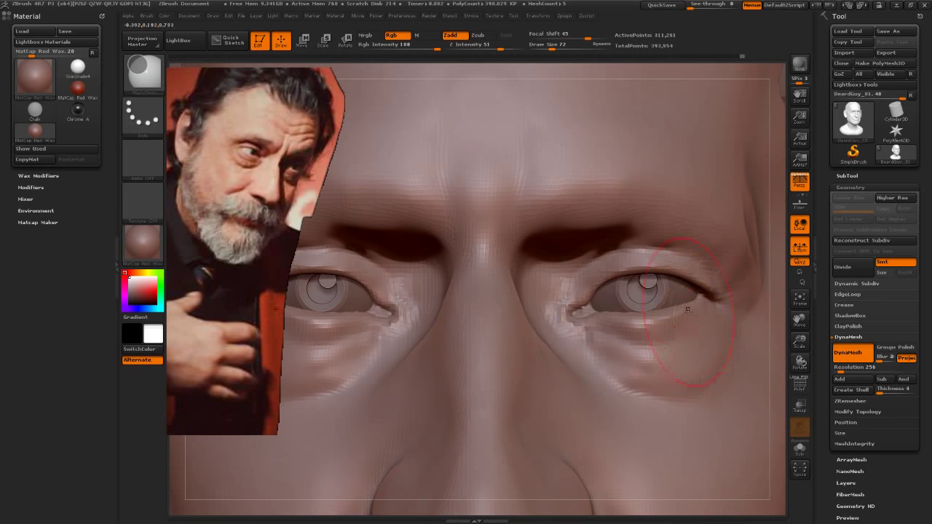
pyautogui.press('s')
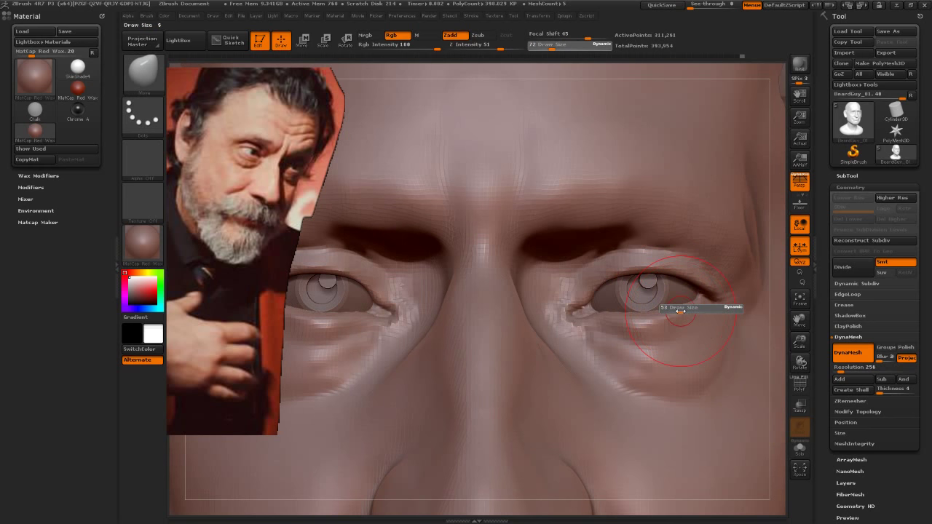
pyautogui.moveTo(678, 310); pyautogui.dragTo(668, 331)
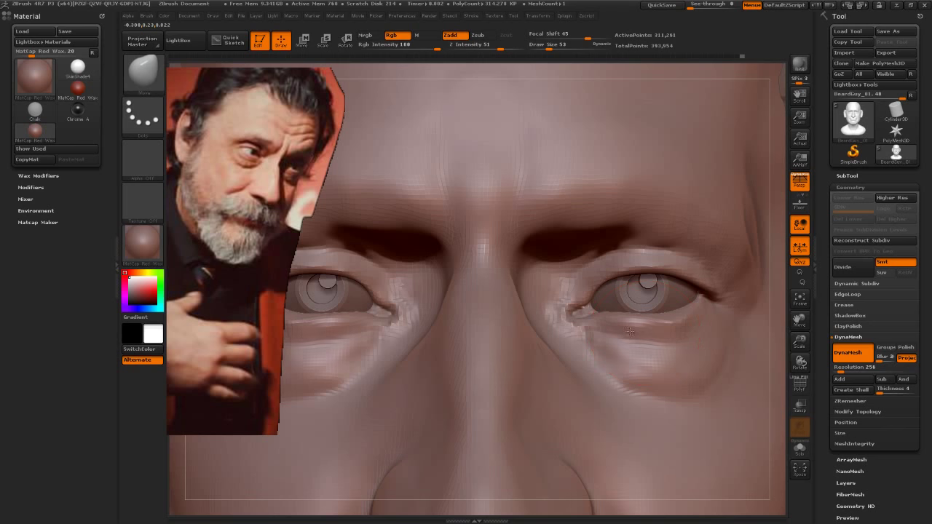
# Step: Sculpt both eyelids, the area above the eyes and the inner eye corners symmetrically
pyautogui.keyDown('alt'); pyautogui.moveTo(644, 332); pyautogui.dragTo(644, 379); pyautogui.keyUp('alt')
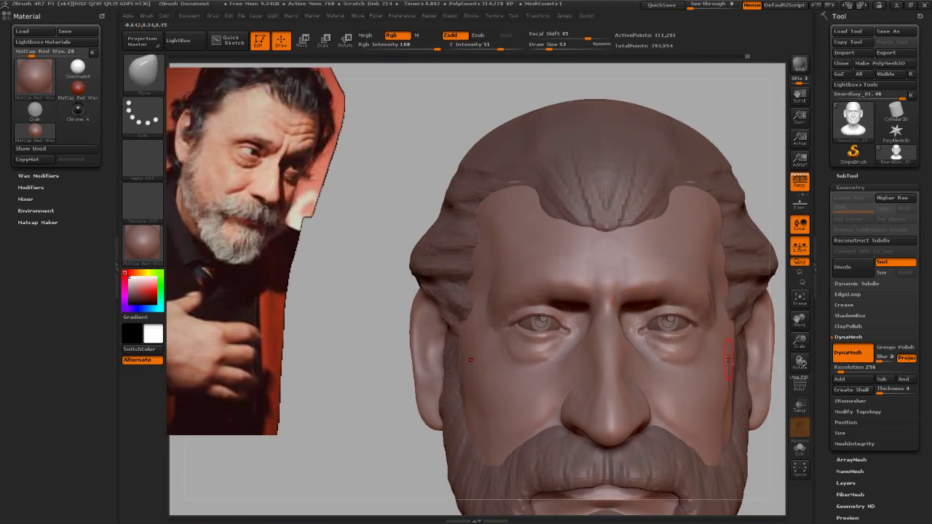
pyautogui.moveTo(721, 291)
pyautogui.mouseDown()
pyautogui.moveTo(738, 300)
pyautogui.moveTo(560, 324)
pyautogui.mouseUp()
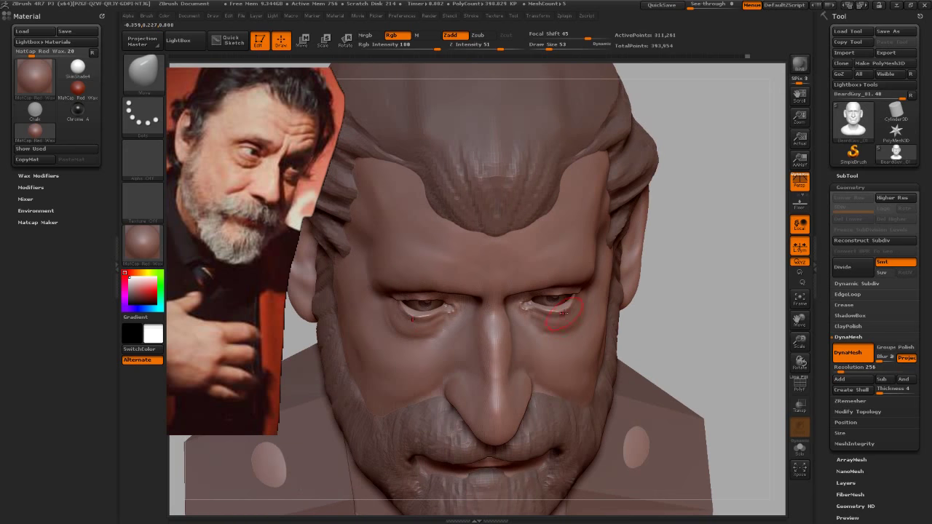
pyautogui.moveTo(560, 310); pyautogui.dragTo(561, 312)
pyautogui.moveTo(686, 270)
pyautogui.mouseDown()
pyautogui.moveTo(680, 183)
pyautogui.moveTo(630, 239)
pyautogui.moveTo(631, 182)
pyautogui.mouseUp()
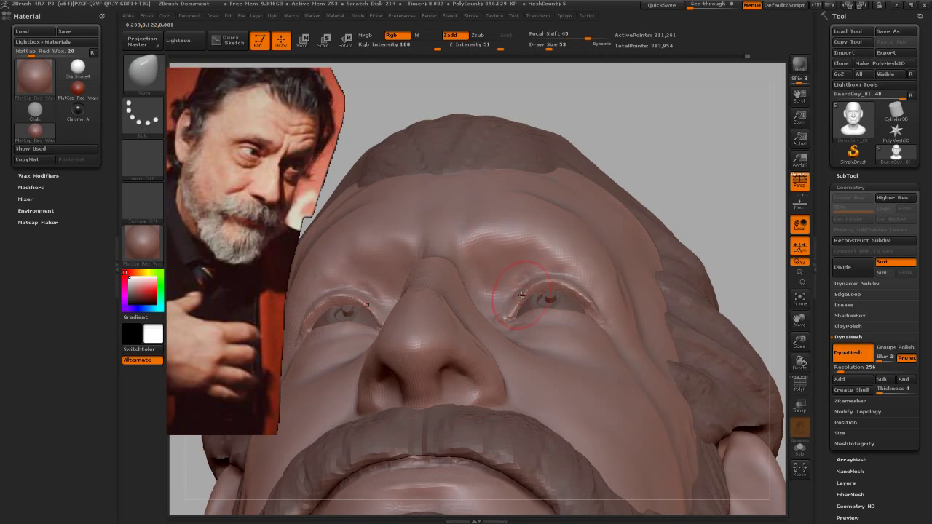
pyautogui.moveTo(521, 294)
pyautogui.mouseDown()
pyautogui.moveTo(510, 297)
pyautogui.moveTo(552, 283)
pyautogui.mouseUp()
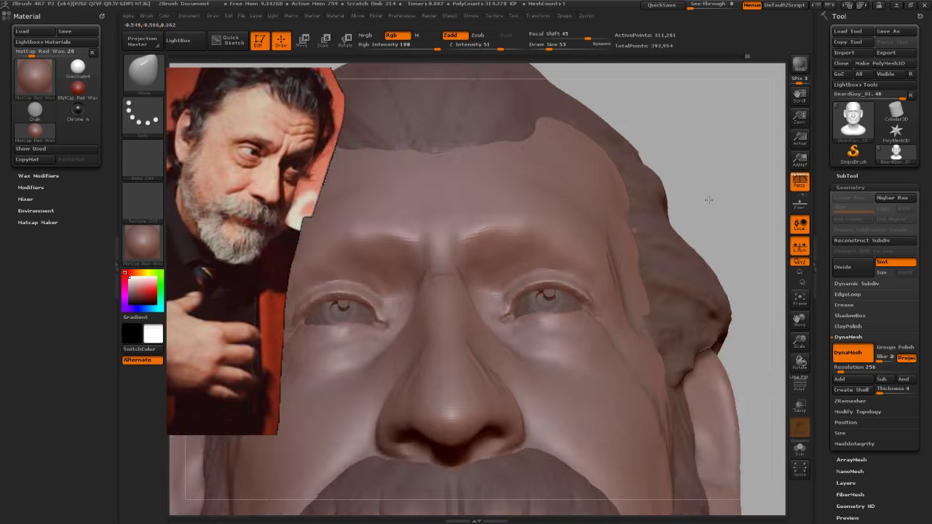
pyautogui.moveTo(688, 191)
pyautogui.mouseDown()
pyautogui.moveTo(713, 213)
pyautogui.moveTo(490, 294)
pyautogui.mouseUp()
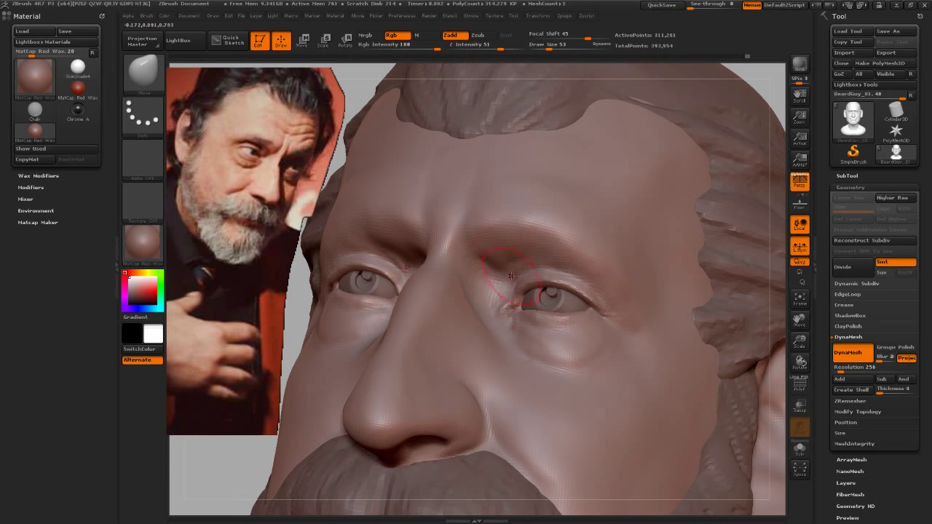
pyautogui.moveTo(511, 276); pyautogui.dragTo(517, 279)
# Step: Check the head's forms from front and three-quarter views, then raise Draw Size to 105
pyautogui.press('f')
pyautogui.moveTo(724, 211)
pyautogui.mouseDown()
pyautogui.moveTo(645, 204)
pyautogui.moveTo(665, 220)
pyautogui.mouseUp()
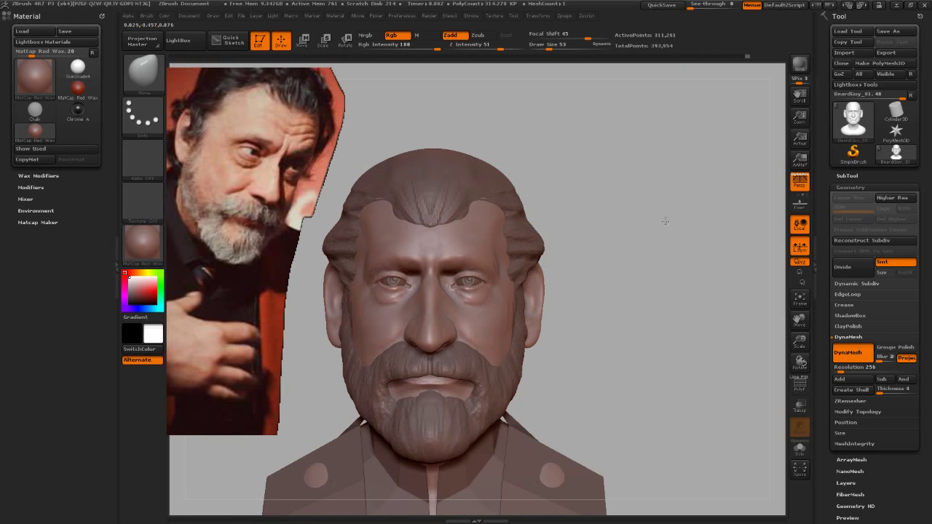
pyautogui.moveTo(624, 282)
pyautogui.mouseDown()
pyautogui.moveTo(660, 292)
pyautogui.moveTo(668, 273)
pyautogui.moveTo(677, 276)
pyautogui.moveTo(640, 288)
pyautogui.moveTo(651, 276)
pyautogui.mouseUp()
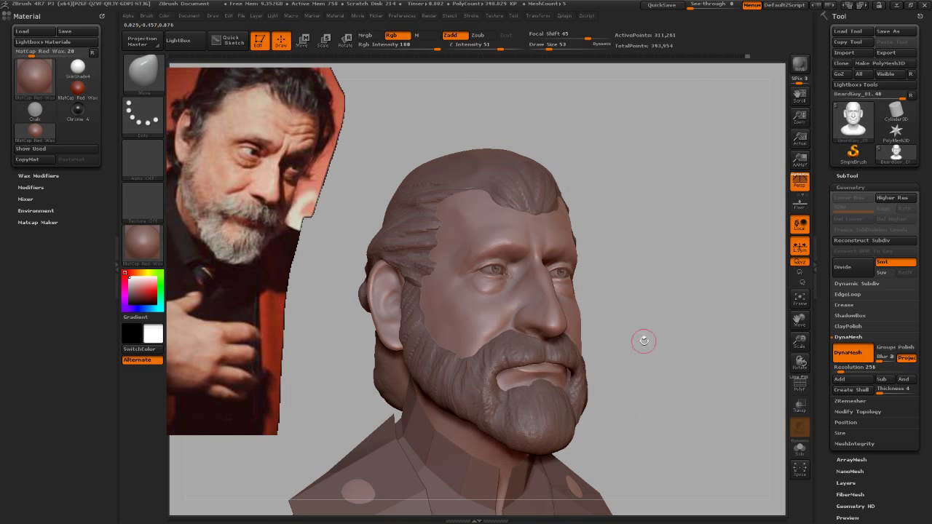
pyautogui.moveTo(683, 351)
pyautogui.mouseDown()
pyautogui.moveTo(661, 327)
pyautogui.moveTo(661, 339)
pyautogui.mouseUp()
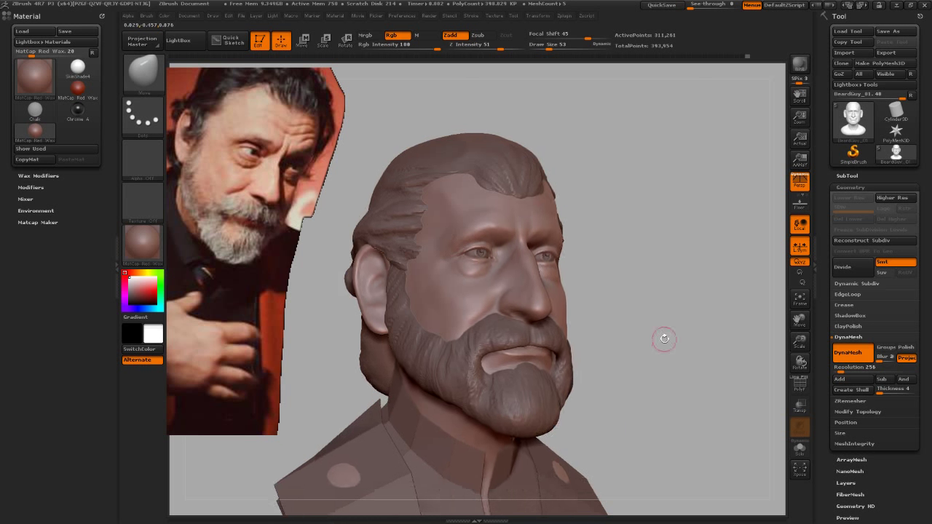
pyautogui.moveTo(650, 281); pyautogui.dragTo(661, 322)
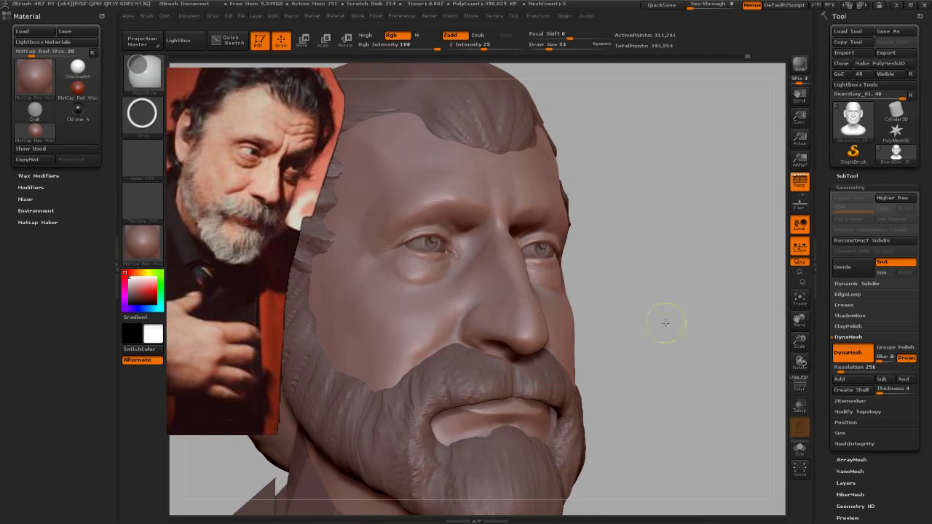
pyautogui.press('s')
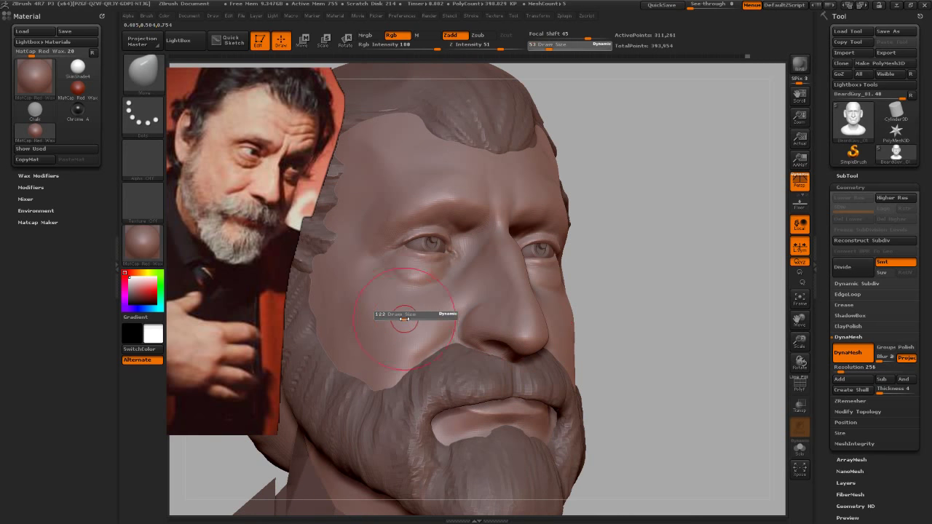
pyautogui.moveTo(401, 317); pyautogui.dragTo(393, 312)
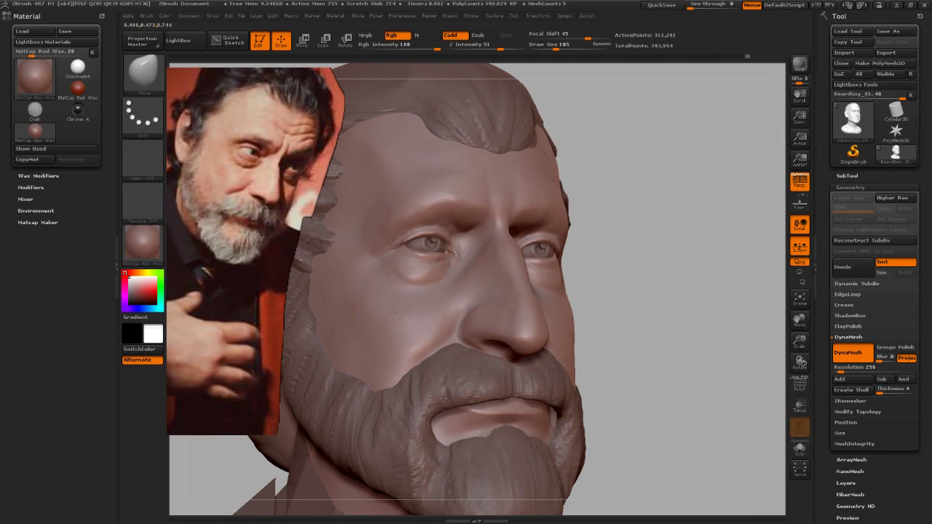
# Step: Build up clay on the cheek below the eye with ClayBuildup, then shrink Draw Size to 42
pyautogui.press('b')
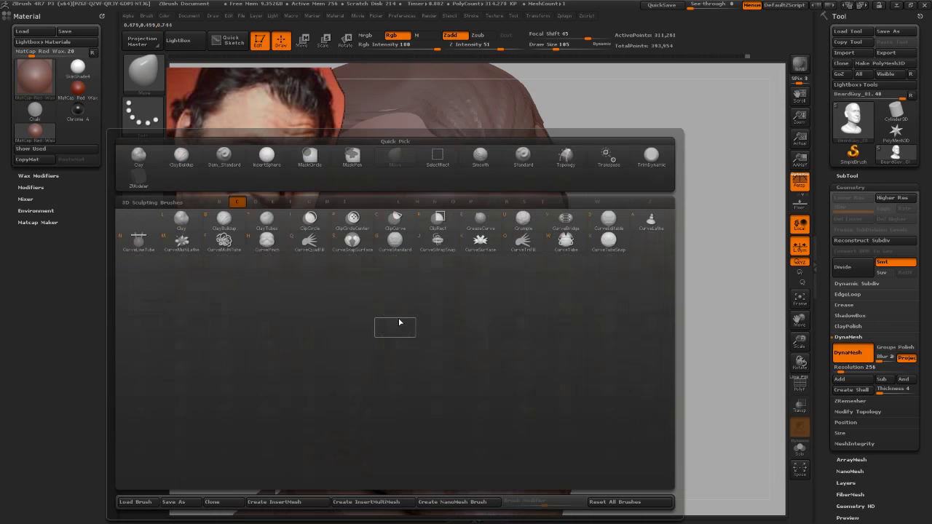
pyautogui.press('c')
pyautogui.press('b')
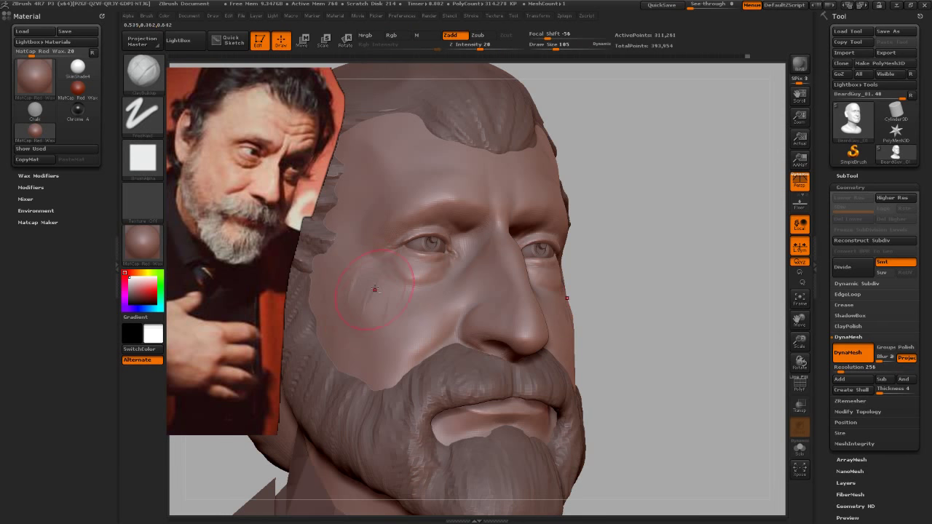
pyautogui.moveTo(404, 324); pyautogui.dragTo(411, 327)
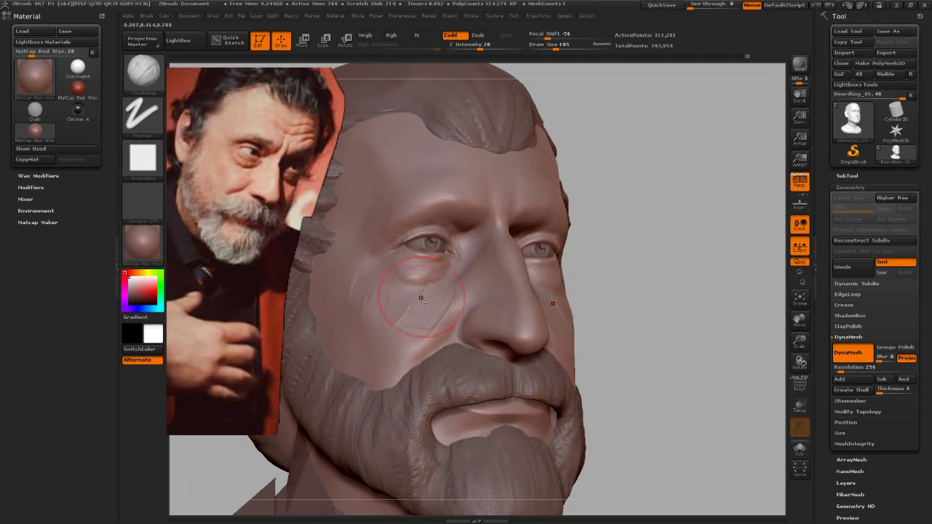
pyautogui.press('s')
pyautogui.moveTo(425, 292); pyautogui.dragTo(411, 293)
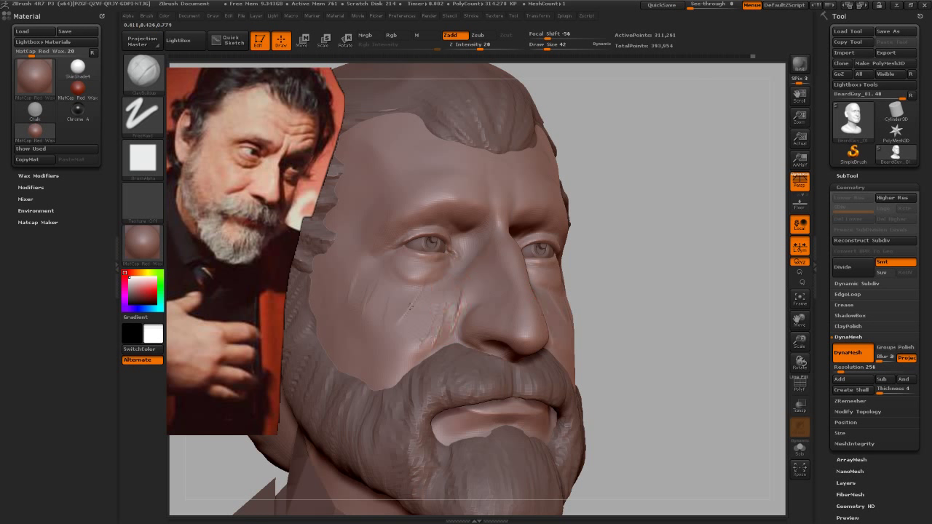
# Step: Smooth the cheek surface at Draw Size 53, checking from the front
pyautogui.press('shift')
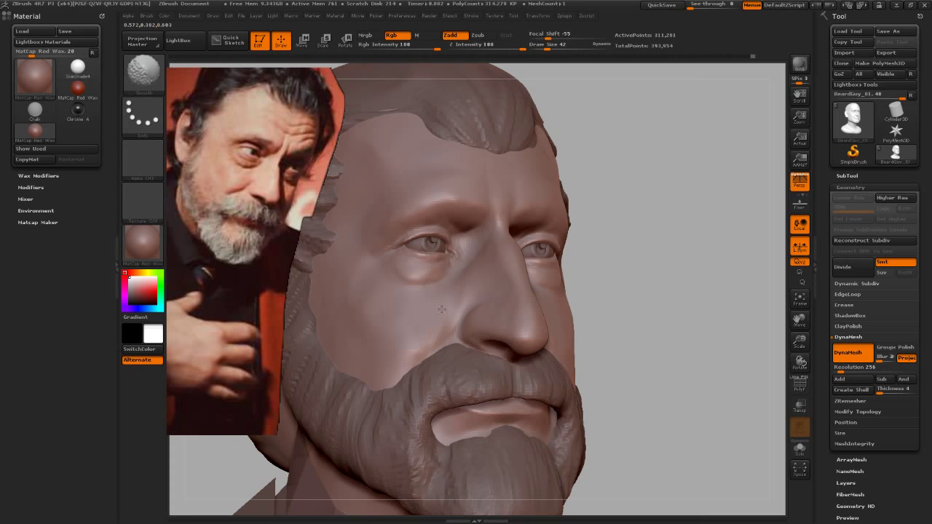
pyautogui.moveTo(665, 339)
pyautogui.keyDown('shift'); pyautogui.mouseDown()
pyautogui.moveTo(353, 311)
pyautogui.moveTo(354, 296)
pyautogui.mouseUp(); pyautogui.keyUp('shift')
pyautogui.press('s')
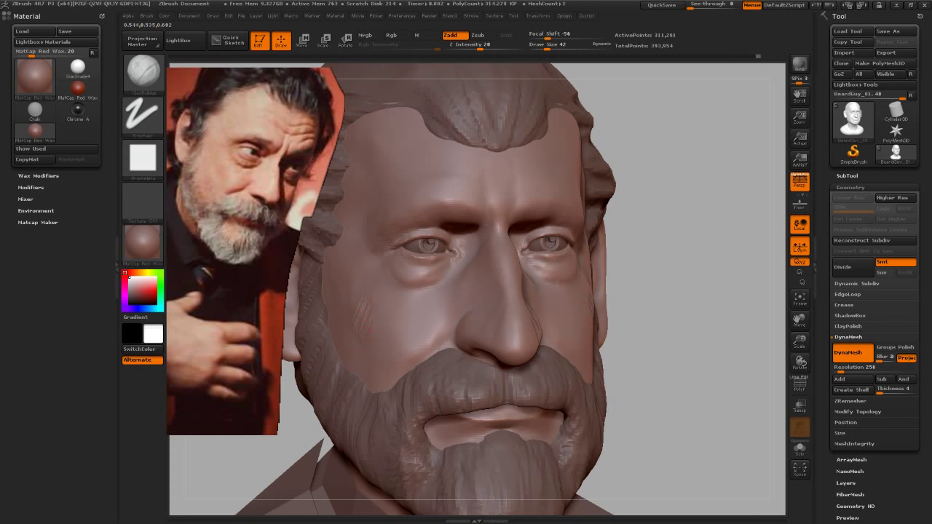
pyautogui.press('shift')
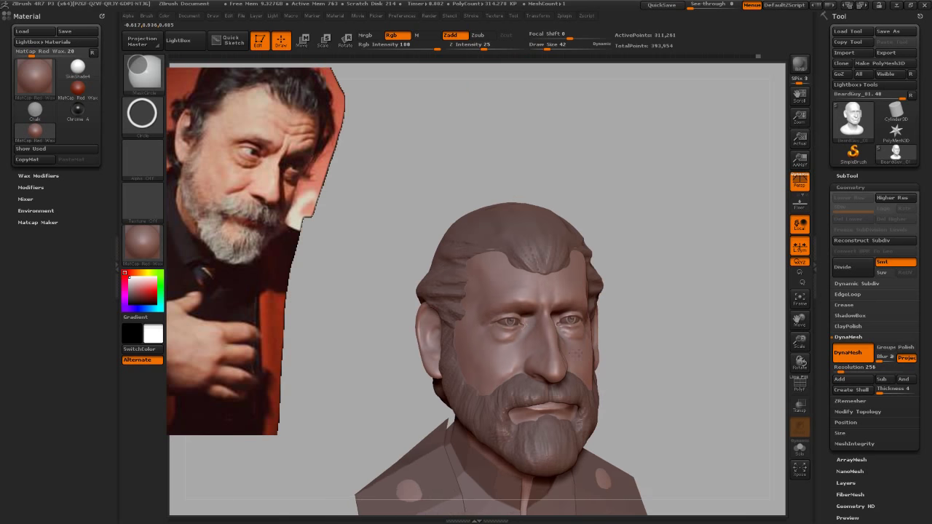
pyautogui.moveTo(588, 385)
pyautogui.mouseDown()
pyautogui.moveTo(601, 389)
pyautogui.moveTo(604, 354)
pyautogui.mouseUp()
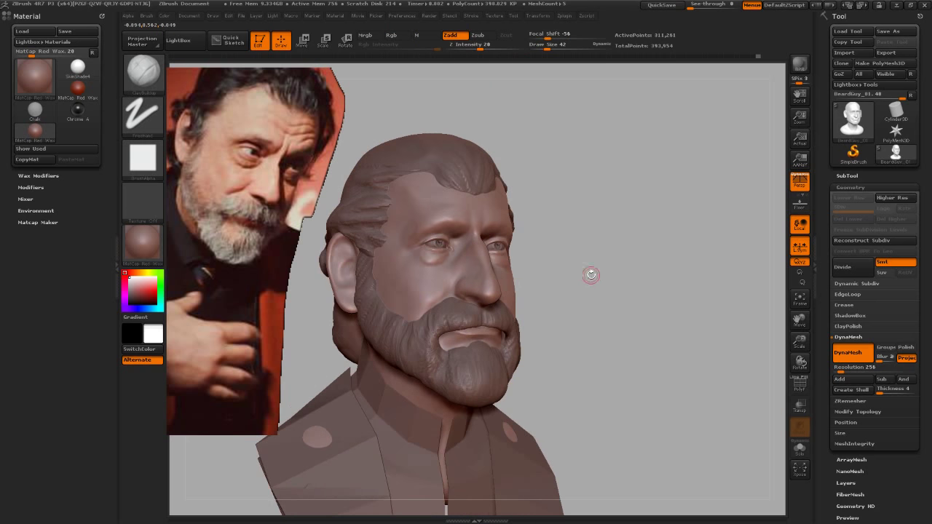
pyautogui.keyDown('alt'); pyautogui.moveTo(573, 271); pyautogui.dragTo(572, 301); pyautogui.keyUp('alt')
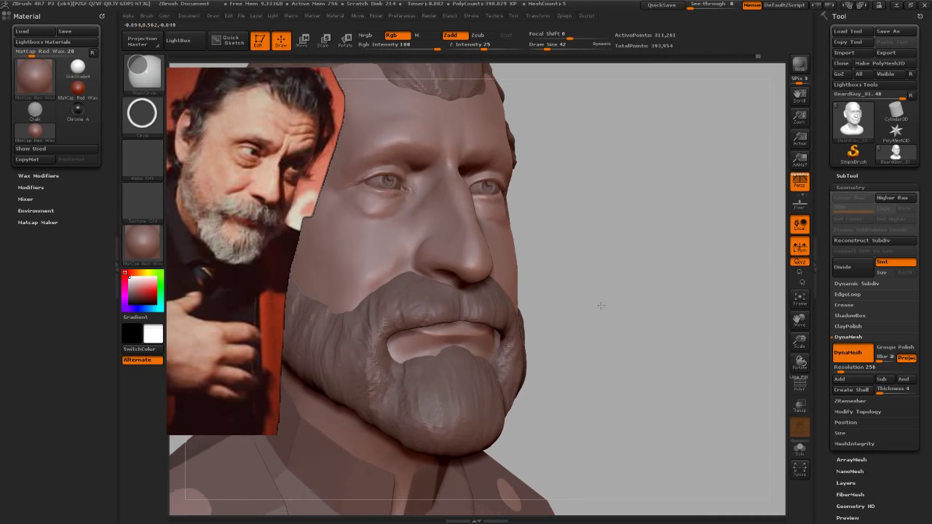
pyautogui.press('s')
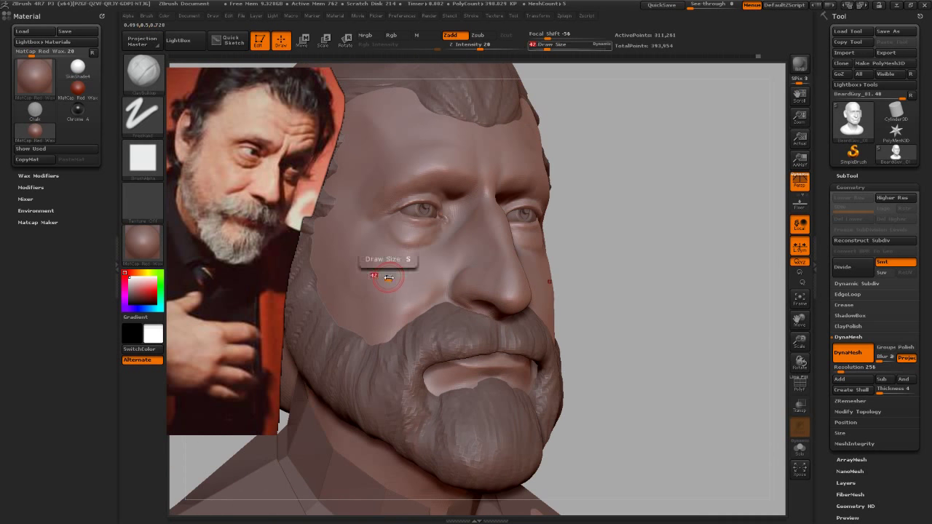
pyautogui.click(391, 277)
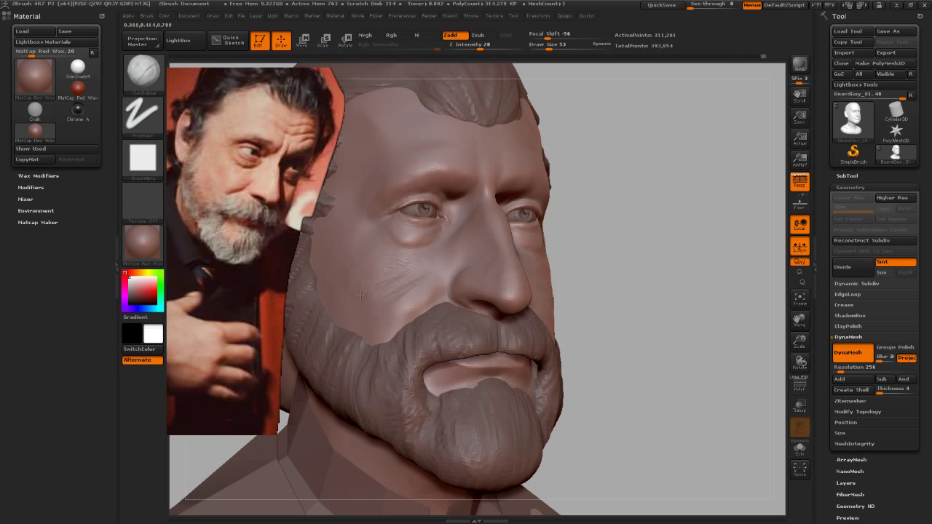
pyautogui.keyDown('shift'); pyautogui.moveTo(411, 263); pyautogui.dragTo(375, 281); pyautogui.keyUp('shift')
# Step: Reduce Draw Size to 39 and smooth the cheek beside the nose
pyautogui.moveTo(691, 281); pyautogui.dragTo(691, 301)
pyautogui.press('s')
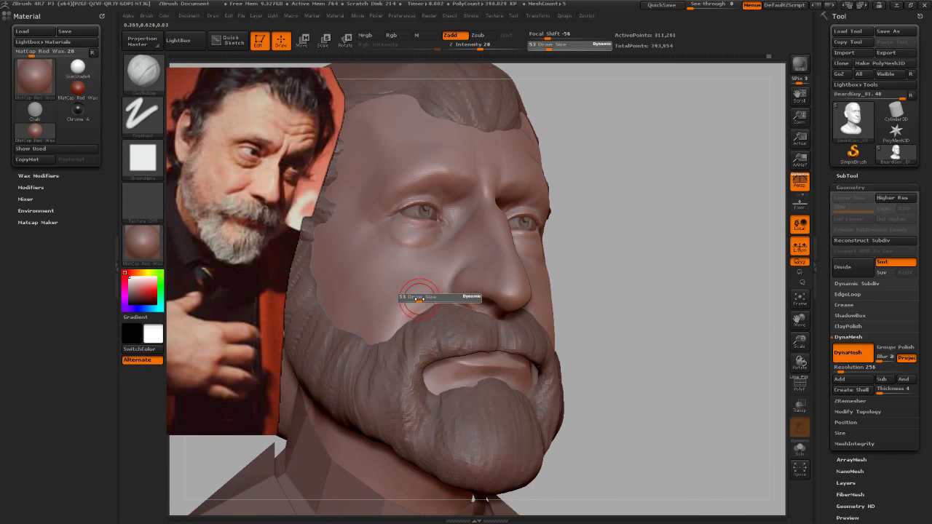
pyautogui.moveTo(413, 305); pyautogui.dragTo(416, 303)
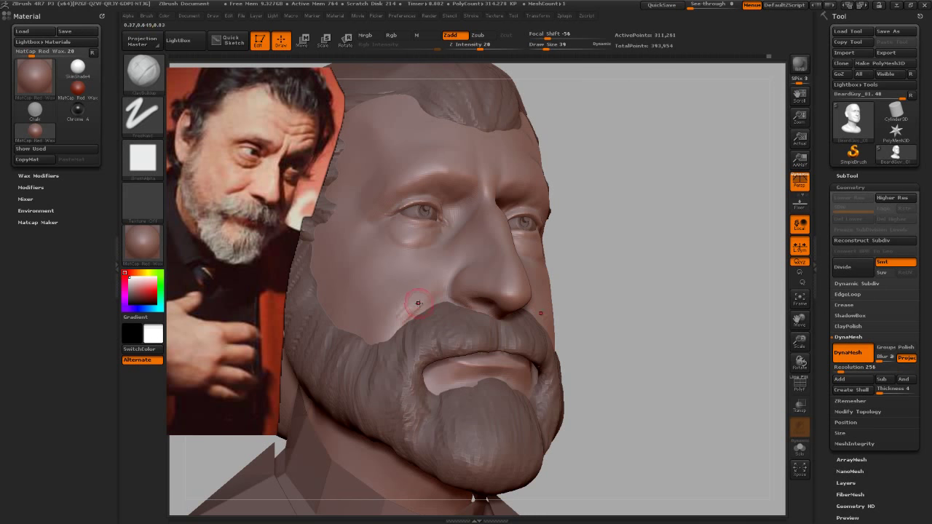
pyautogui.press('shift')
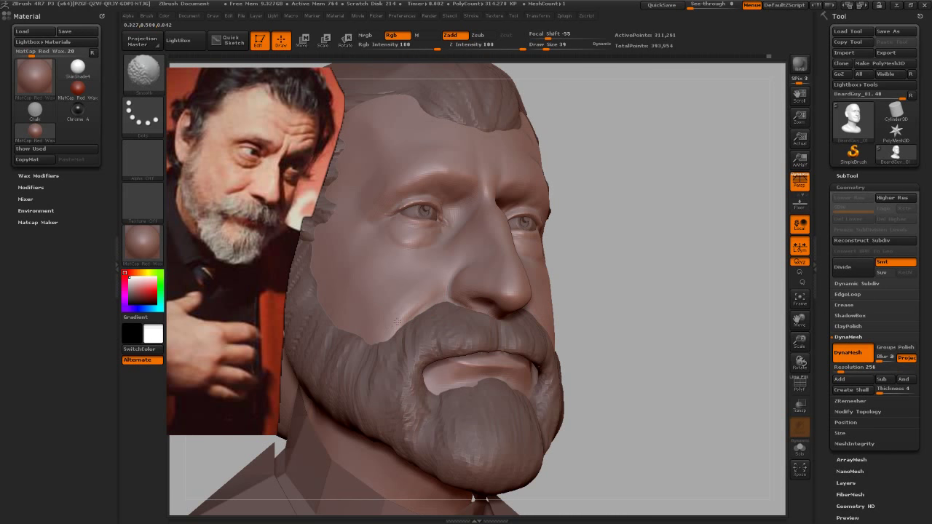
pyautogui.moveTo(672, 312); pyautogui.dragTo(680, 333)
pyautogui.press('b')
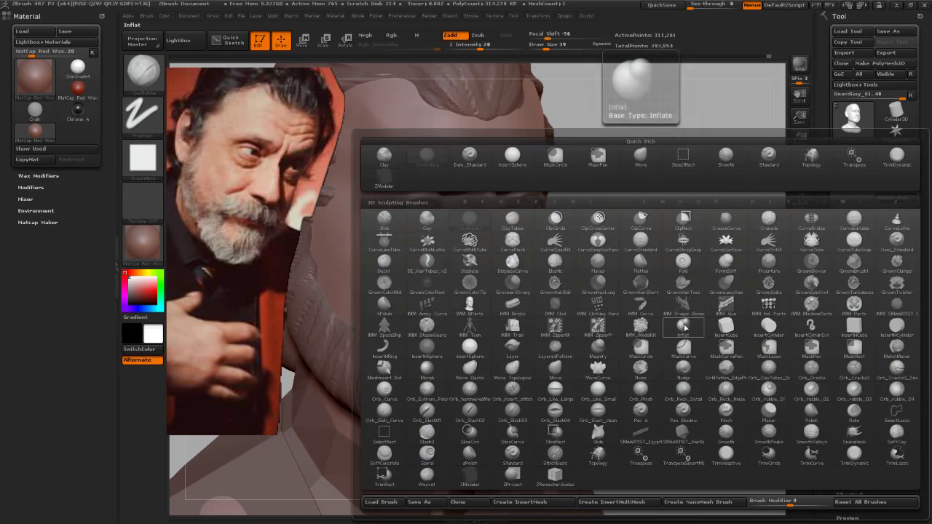
pyautogui.press('d')
pyautogui.press('s')
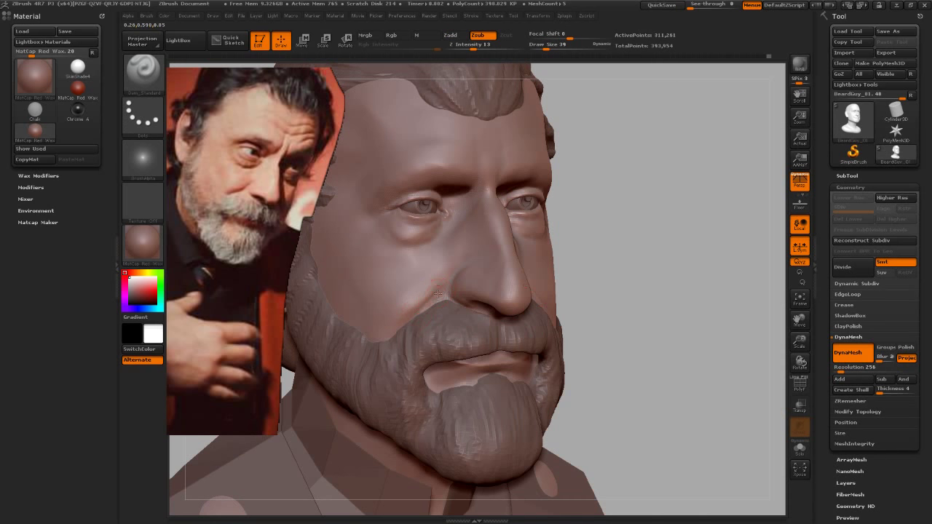
pyautogui.press('shift')
pyautogui.moveTo(626, 300); pyautogui.dragTo(701, 317)
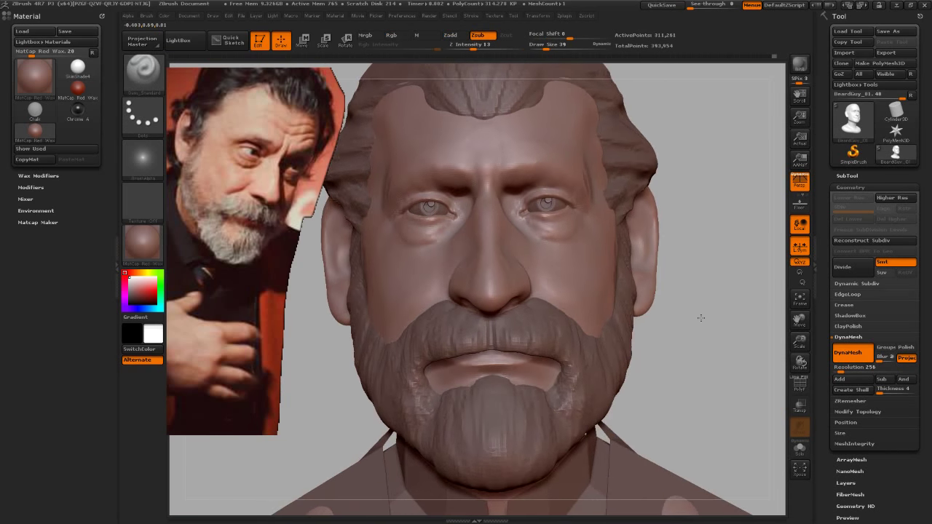
pyautogui.press('b')
pyautogui.press('m')
pyautogui.press('v')
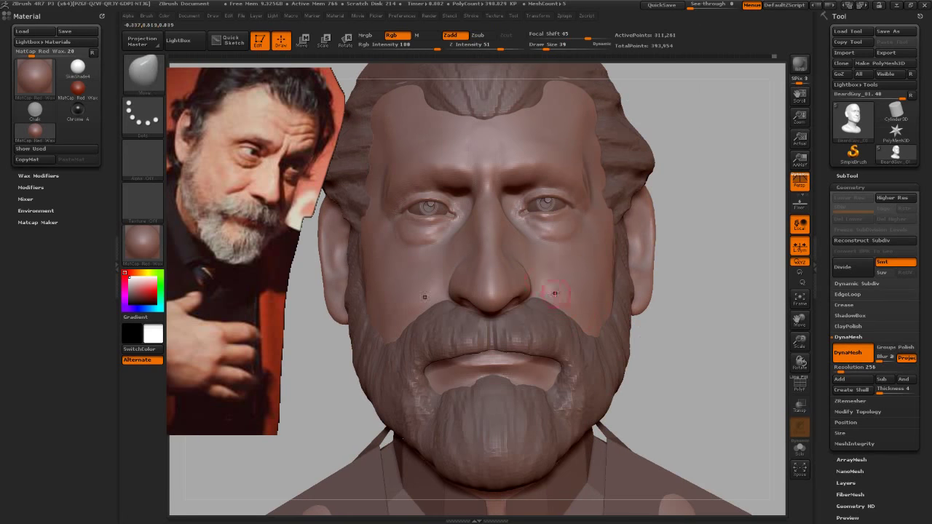
pyautogui.press('s')
pyautogui.moveTo(522, 268); pyautogui.dragTo(525, 269)
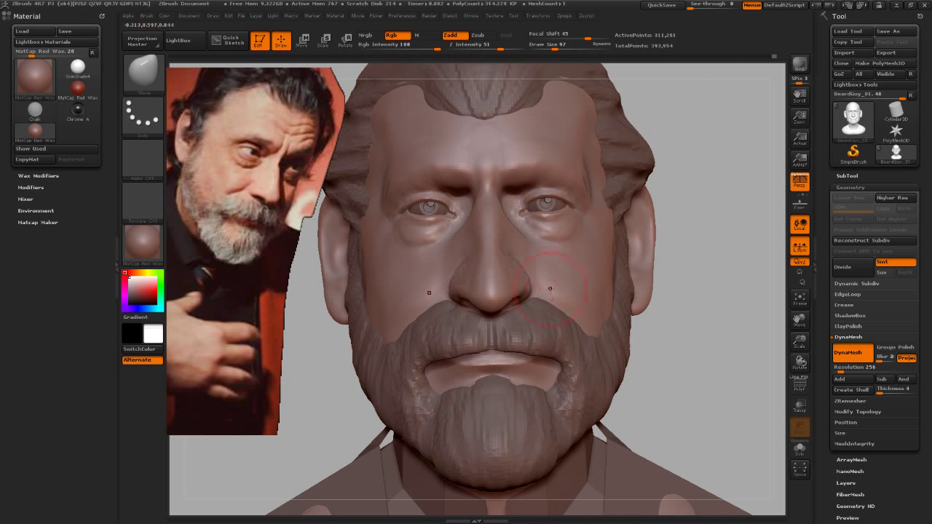
pyautogui.moveTo(676, 383)
pyautogui.mouseDown()
pyautogui.moveTo(702, 367)
pyautogui.moveTo(609, 321)
pyautogui.moveTo(721, 343)
pyautogui.moveTo(705, 348)
pyautogui.mouseUp()
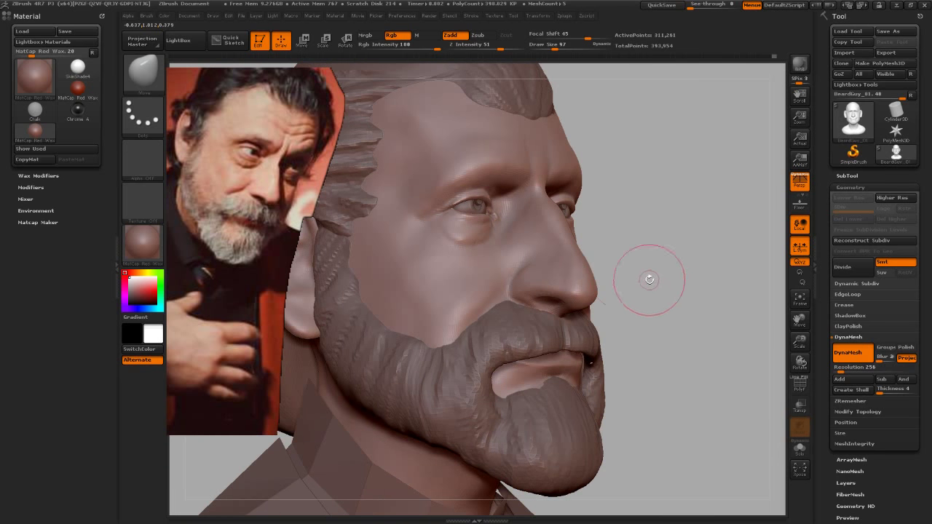
pyautogui.press('ctrl')
pyautogui.keyDown('ctrl'); pyautogui.moveTo(462, 206); pyautogui.dragTo(448, 202); pyautogui.keyUp('ctrl')
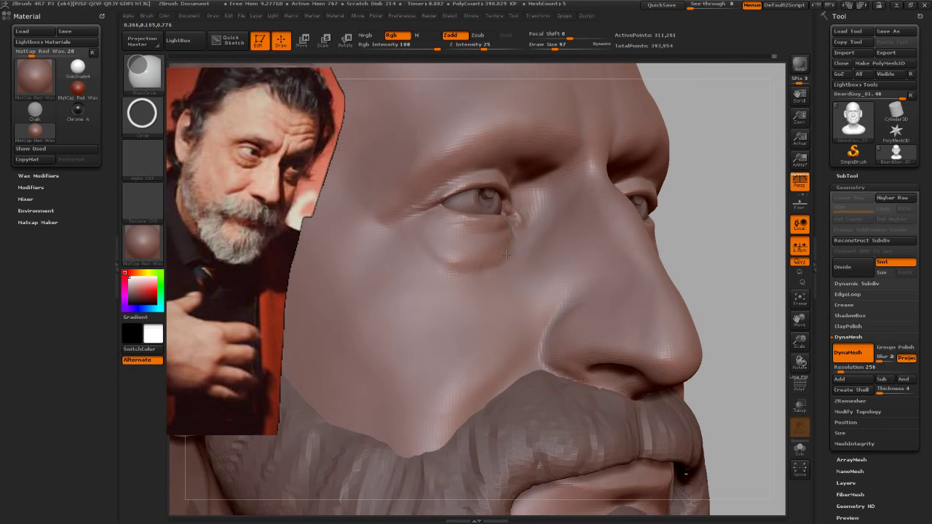
# Step: Sculpt the lower eyelids under both eyes with the brush at size 42
pyautogui.press('[')
pyautogui.press('[')
pyautogui.press('[')
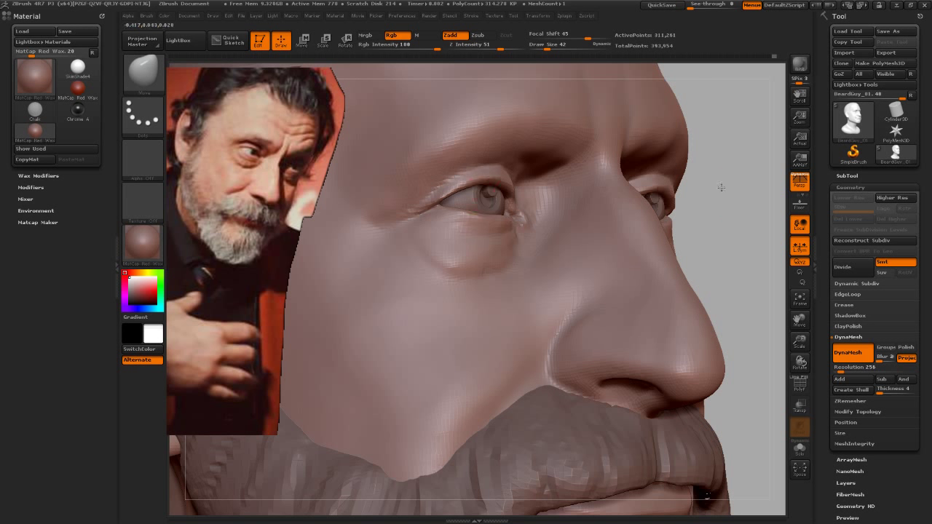
pyautogui.keyDown('shift'); pyautogui.moveTo(722, 188); pyautogui.dragTo(728, 191); pyautogui.keyUp('shift')
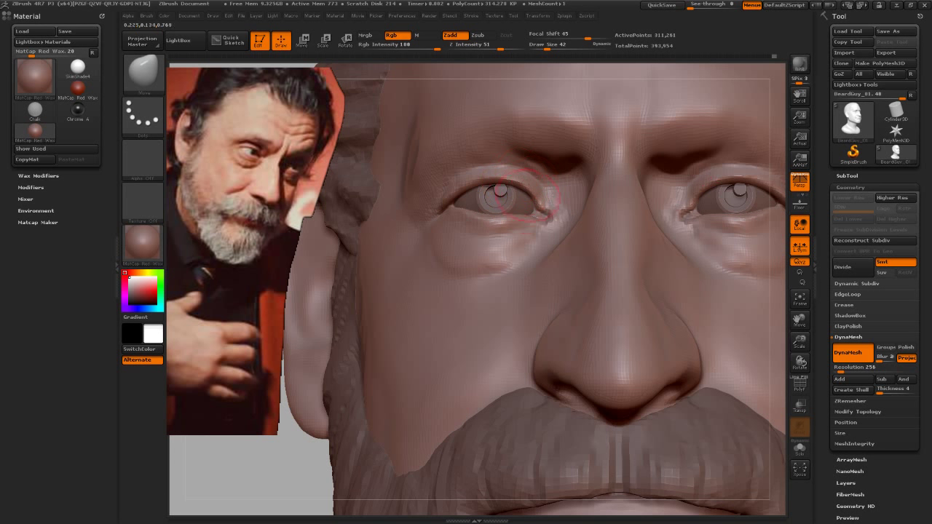
pyautogui.moveTo(486, 217); pyautogui.dragTo(485, 210)
pyautogui.moveTo(537, 239)
pyautogui.keyDown('alt'); pyautogui.mouseDown()
pyautogui.moveTo(704, 246)
pyautogui.moveTo(701, 264)
pyautogui.mouseUp(); pyautogui.keyUp('alt')
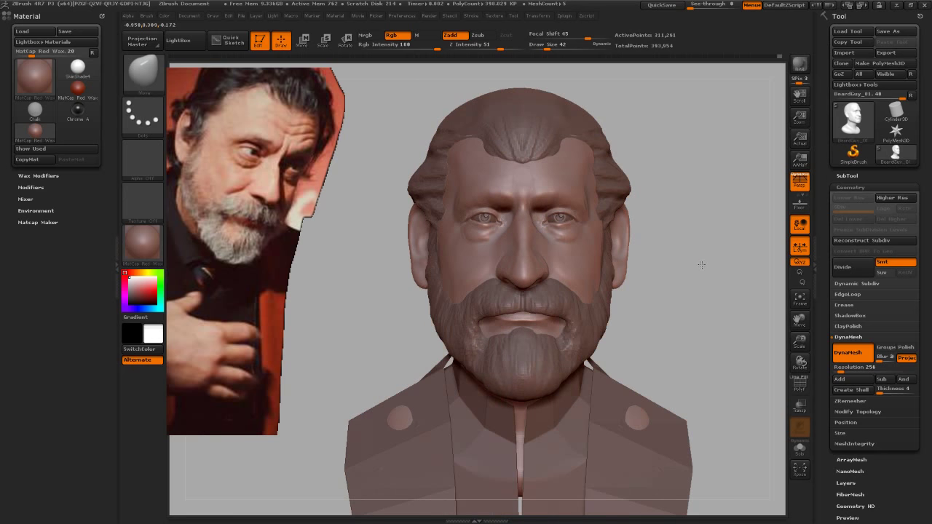
pyautogui.keyDown('alt'); pyautogui.moveTo(682, 216); pyautogui.dragTo(718, 255); pyautogui.keyUp('alt')
# Step: Enlarge the brush to 122, check the head from below, then shrink it to 56
pyautogui.press('s')
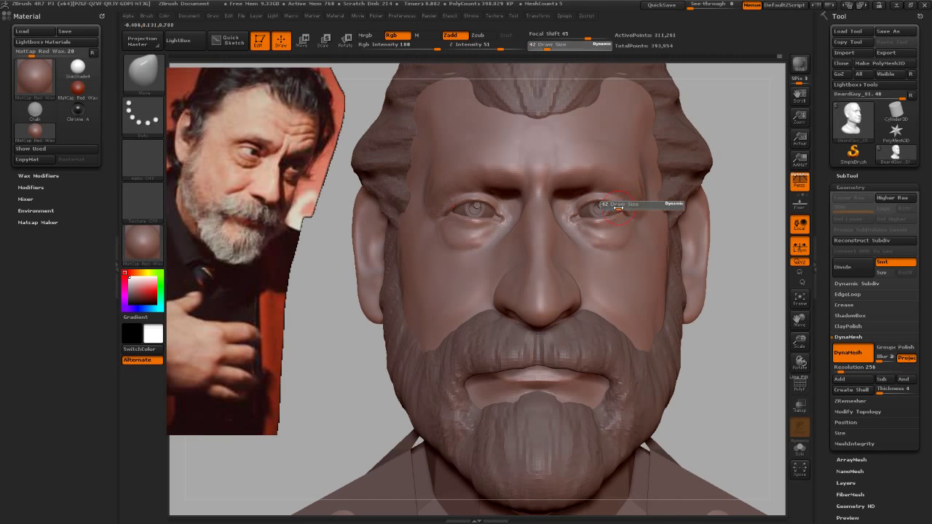
pyautogui.moveTo(632, 209); pyautogui.dragTo(627, 209)
pyautogui.moveTo(736, 264)
pyautogui.mouseDown()
pyautogui.moveTo(737, 224)
pyautogui.moveTo(728, 220)
pyautogui.mouseUp()
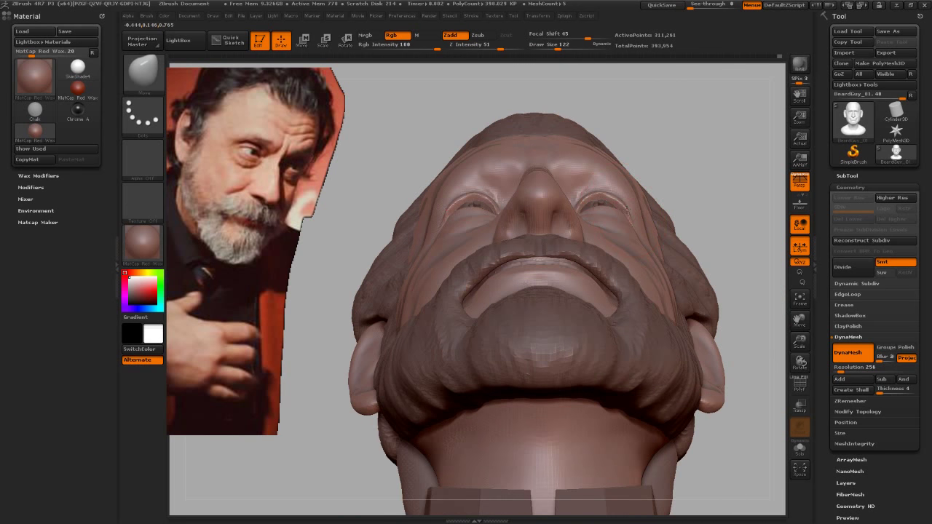
pyautogui.moveTo(713, 141)
pyautogui.mouseDown()
pyautogui.moveTo(739, 167)
pyautogui.moveTo(751, 222)
pyautogui.moveTo(728, 279)
pyautogui.moveTo(661, 274)
pyautogui.mouseUp()
pyautogui.press('s')
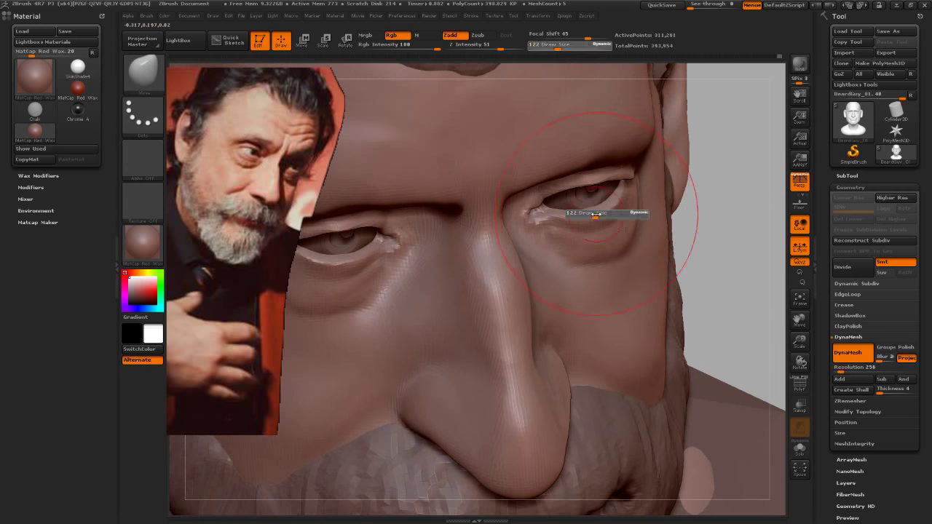
pyautogui.moveTo(585, 217); pyautogui.dragTo(592, 219)
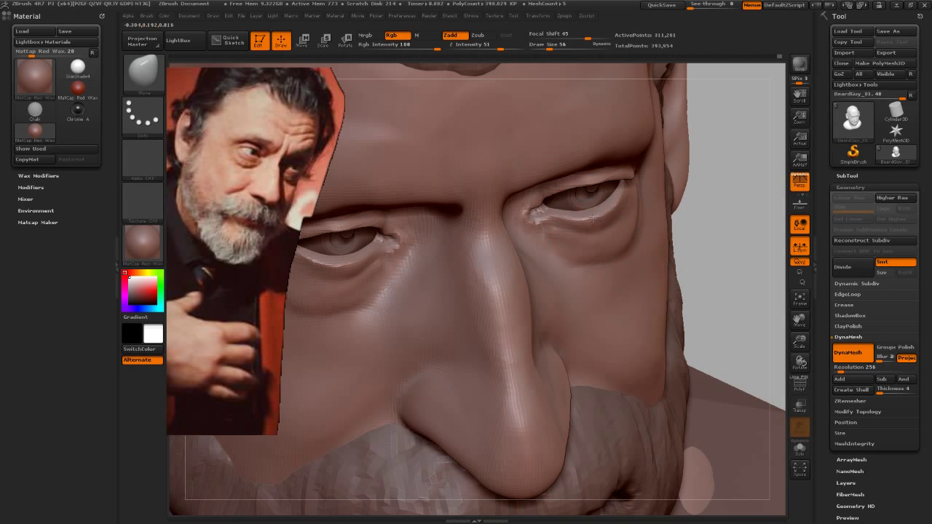
# Step: Zoom out and turn the bust between three-quarter and front views to check the eyes
pyautogui.moveTo(749, 283)
pyautogui.keyDown('alt'); pyautogui.mouseDown()
pyautogui.moveTo(743, 291)
pyautogui.moveTo(541, 293)
pyautogui.moveTo(533, 250)
pyautogui.moveTo(526, 256)
pyautogui.mouseUp(); pyautogui.keyUp('alt')
pyautogui.press('s')
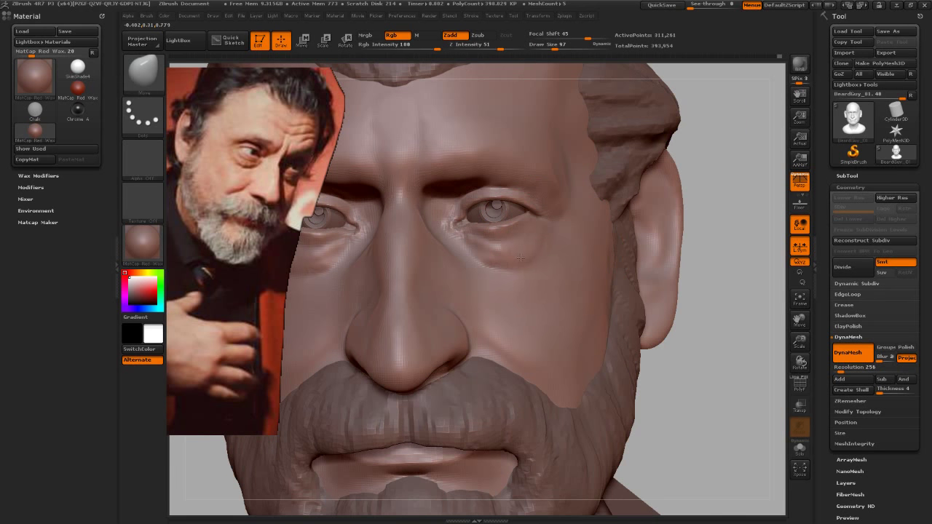
pyautogui.moveTo(616, 323)
pyautogui.keyDown('alt'); pyautogui.mouseDown()
pyautogui.moveTo(666, 333)
pyautogui.moveTo(682, 323)
pyautogui.mouseUp(); pyautogui.keyUp('alt')
pyautogui.moveTo(624, 316)
pyautogui.mouseDown()
pyautogui.moveTo(686, 337)
pyautogui.moveTo(658, 322)
pyautogui.moveTo(677, 318)
pyautogui.moveTo(680, 333)
pyautogui.mouseUp()
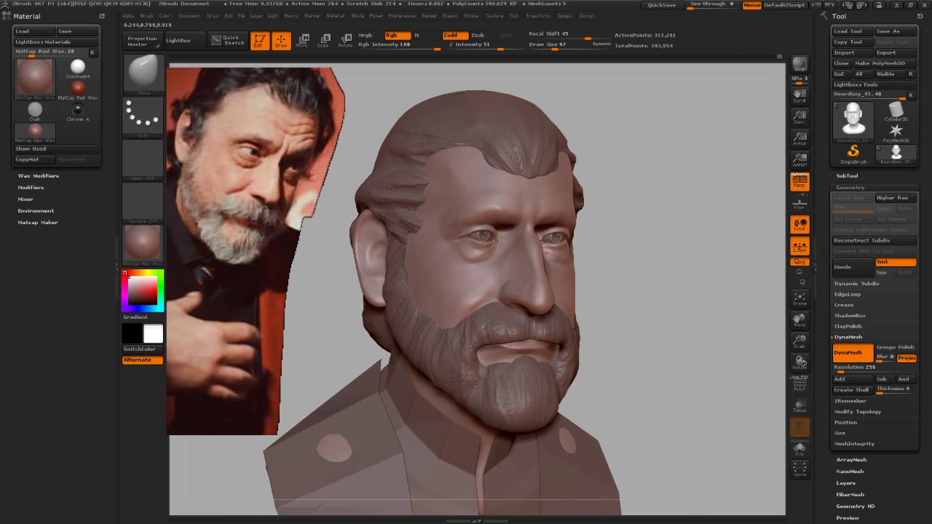
# Step: Select the Beard subtool, size the brush to 192 then 93, and zoom in on the beard
pyautogui.keyDown('alt'); pyautogui.click(572, 324); pyautogui.keyUp('alt')
pyautogui.moveTo(612, 317); pyautogui.dragTo(488, 309)
pyautogui.press('s')
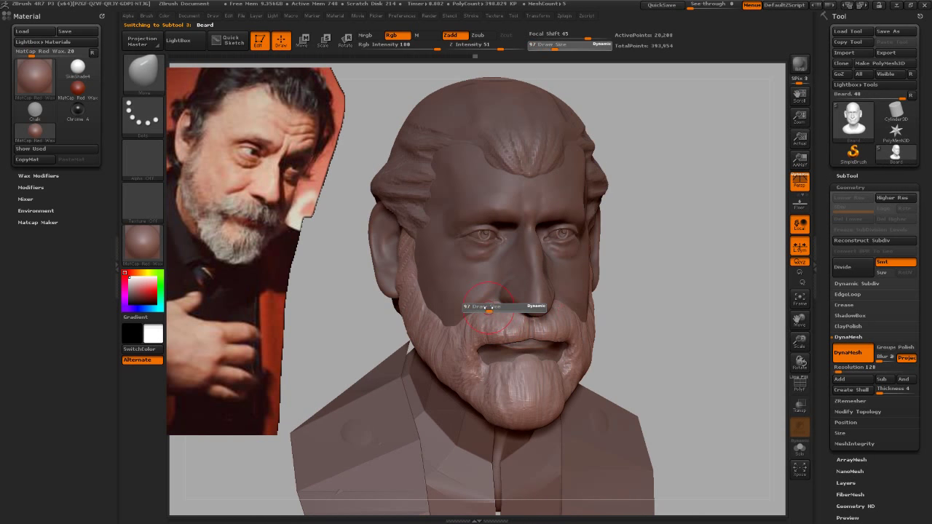
pyautogui.click(499, 310)
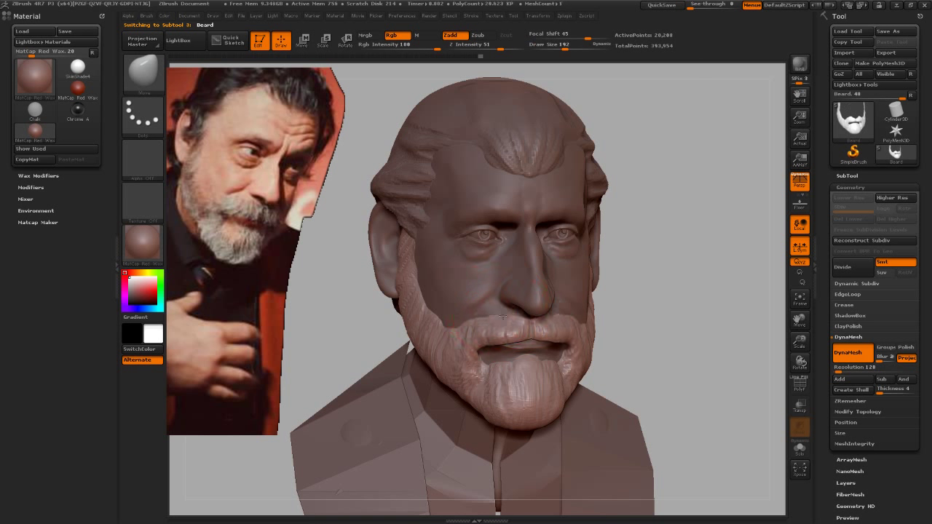
pyautogui.moveTo(684, 322)
pyautogui.mouseDown()
pyautogui.moveTo(703, 298)
pyautogui.moveTo(692, 314)
pyautogui.moveTo(713, 316)
pyautogui.mouseUp()
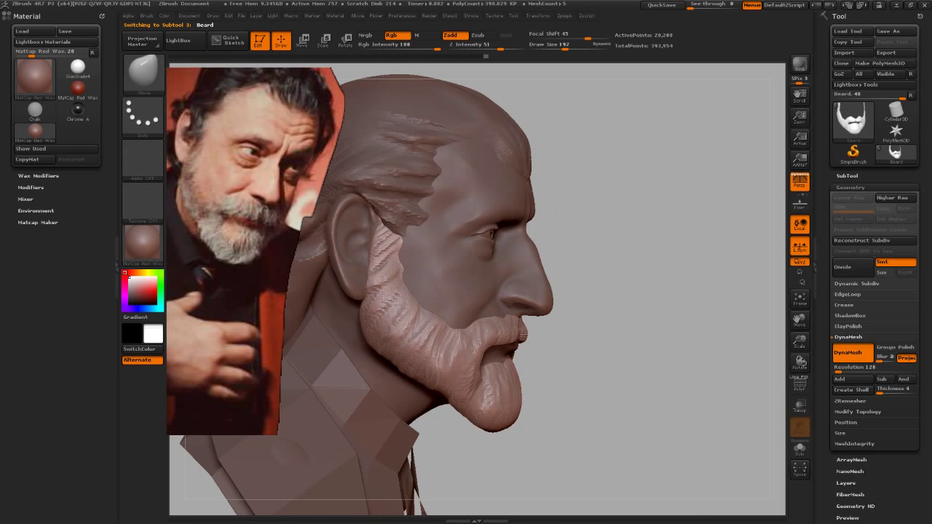
pyautogui.keyDown('shift'); pyautogui.moveTo(592, 357); pyautogui.dragTo(546, 336); pyautogui.keyUp('shift')
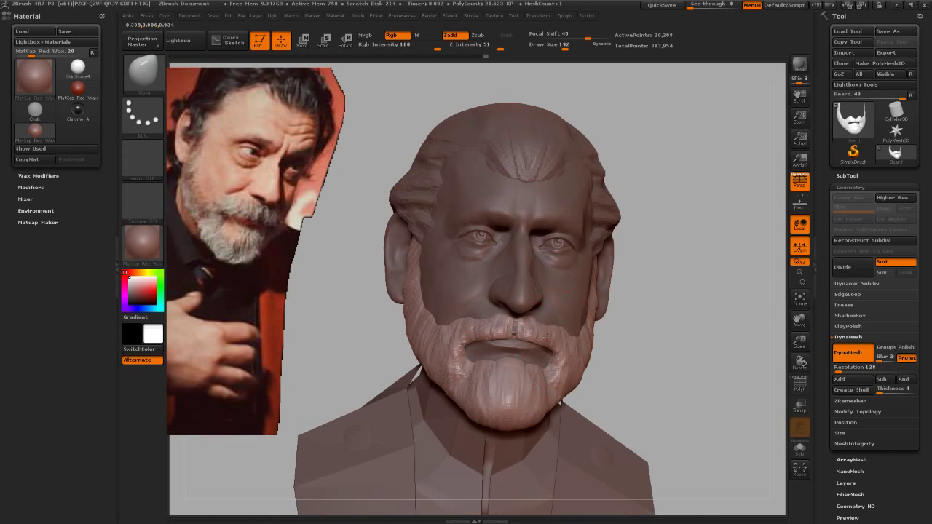
pyautogui.moveTo(616, 371)
pyautogui.mouseDown()
pyautogui.moveTo(670, 367)
pyautogui.moveTo(588, 323)
pyautogui.moveTo(627, 366)
pyautogui.moveTo(666, 292)
pyautogui.moveTo(499, 278)
pyautogui.mouseUp()
pyautogui.press('s')
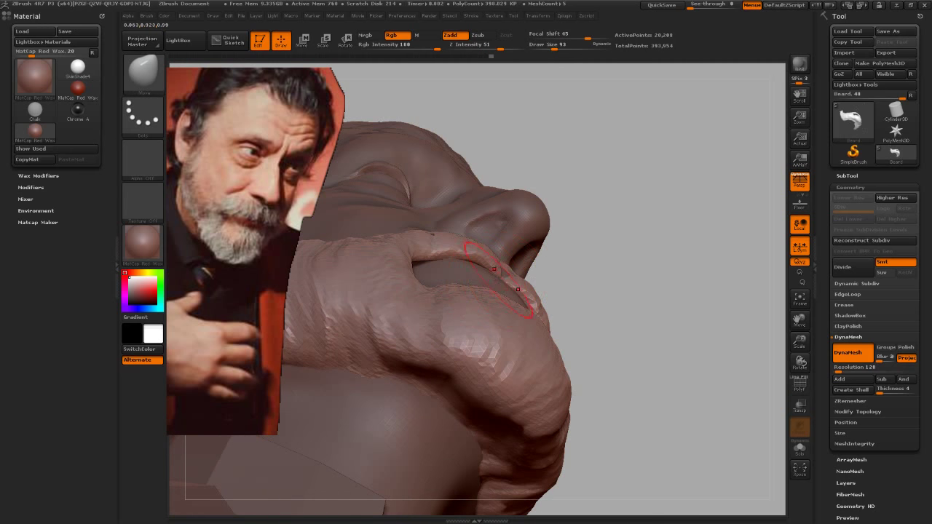
pyautogui.moveTo(582, 292)
pyautogui.mouseDown()
pyautogui.moveTo(603, 311)
pyautogui.moveTo(621, 310)
pyautogui.mouseUp()
# Step: Switch to ClayBuildup at Draw Size 26 for shaping the moustache around the mouth
pyautogui.press('b')
pyautogui.press('c')
pyautogui.press('b')
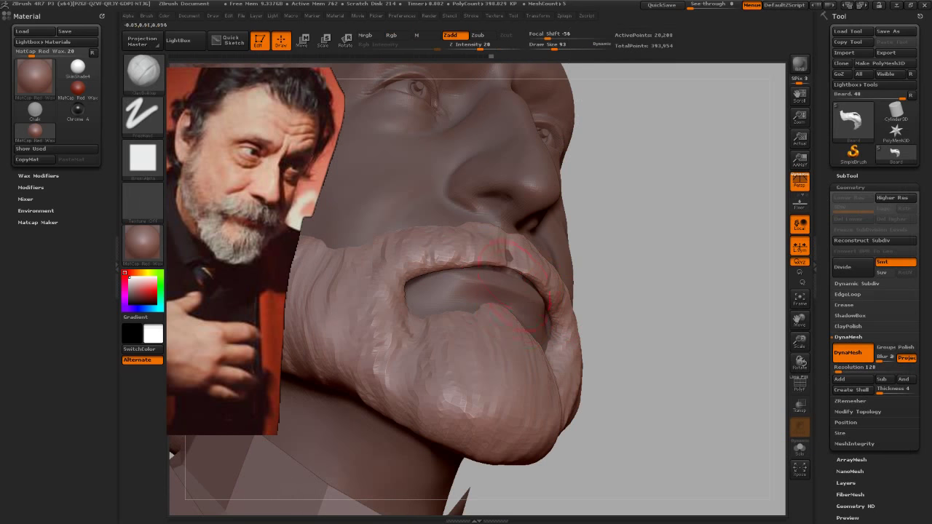
pyautogui.press('s')
pyautogui.click(501, 252)
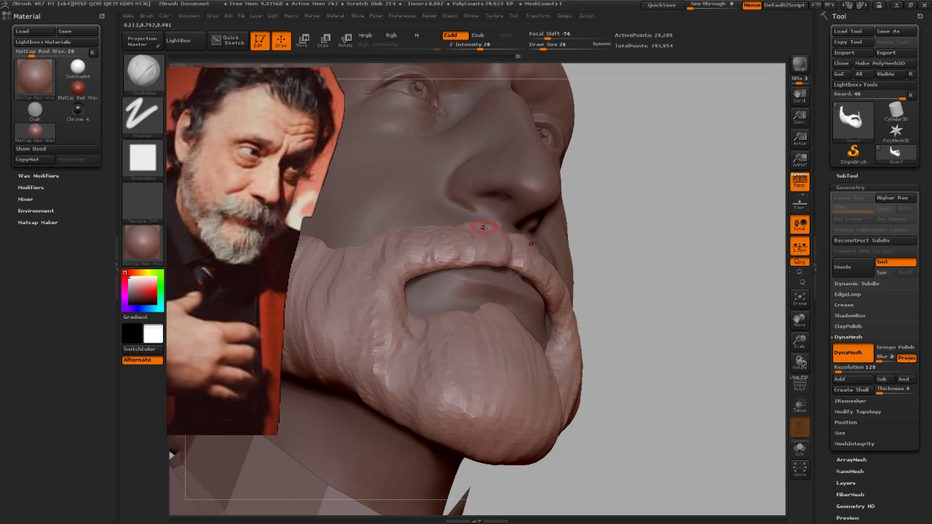
pyautogui.moveTo(664, 275)
pyautogui.mouseDown()
pyautogui.moveTo(677, 327)
pyautogui.moveTo(657, 316)
pyautogui.mouseUp()
# Step: Load another sculpting brush at size 101 and check the beard from profile and three-quarter views
pyautogui.press('b')
pyautogui.click(676, 324)
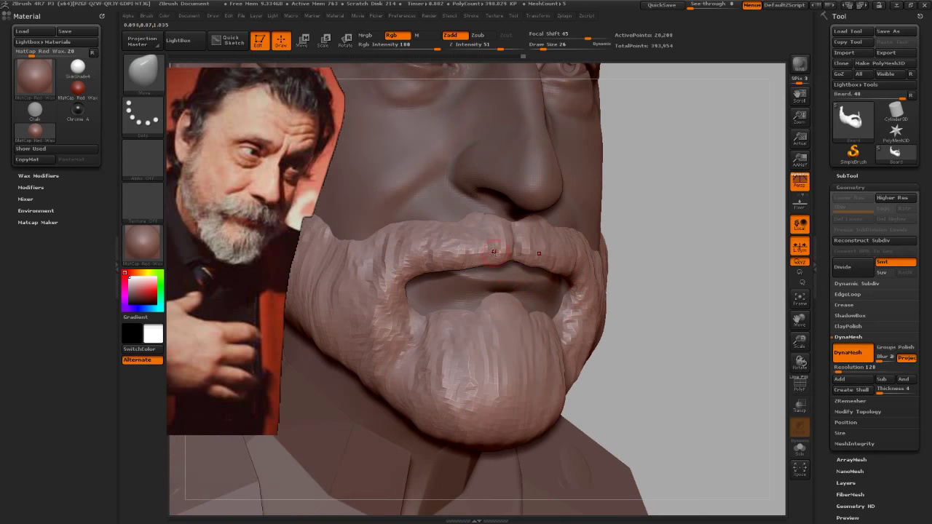
pyautogui.press('s')
pyautogui.moveTo(501, 252); pyautogui.dragTo(498, 252)
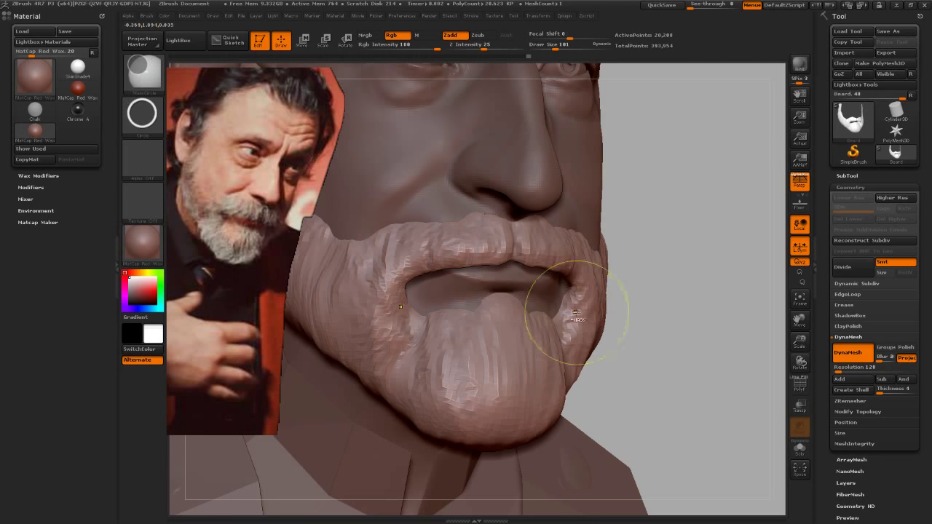
pyautogui.moveTo(404, 249)
pyautogui.mouseDown()
pyautogui.moveTo(685, 276)
pyautogui.moveTo(714, 353)
pyautogui.moveTo(690, 321)
pyautogui.moveTo(661, 341)
pyautogui.moveTo(677, 325)
pyautogui.moveTo(628, 332)
pyautogui.moveTo(557, 297)
pyautogui.mouseUp()
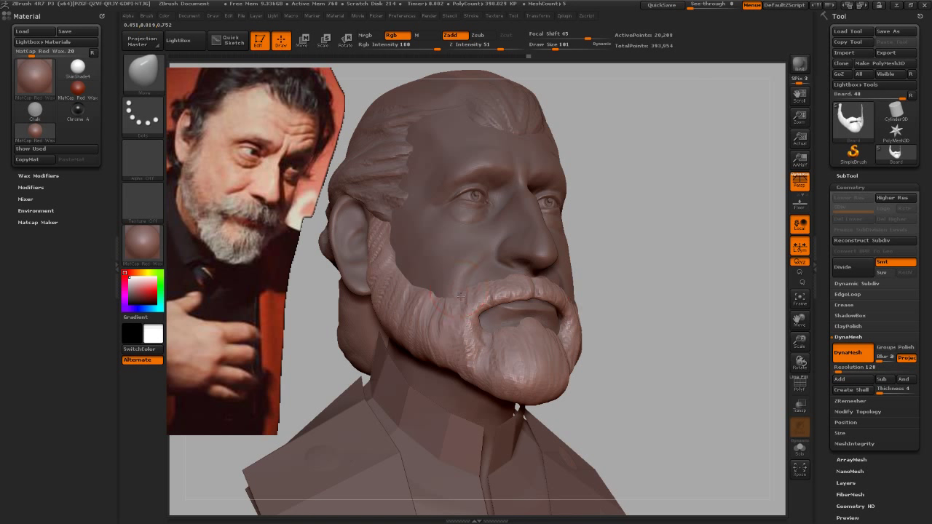
pyautogui.moveTo(630, 277)
pyautogui.mouseDown()
pyautogui.moveTo(659, 322)
pyautogui.moveTo(531, 295)
pyautogui.mouseUp()
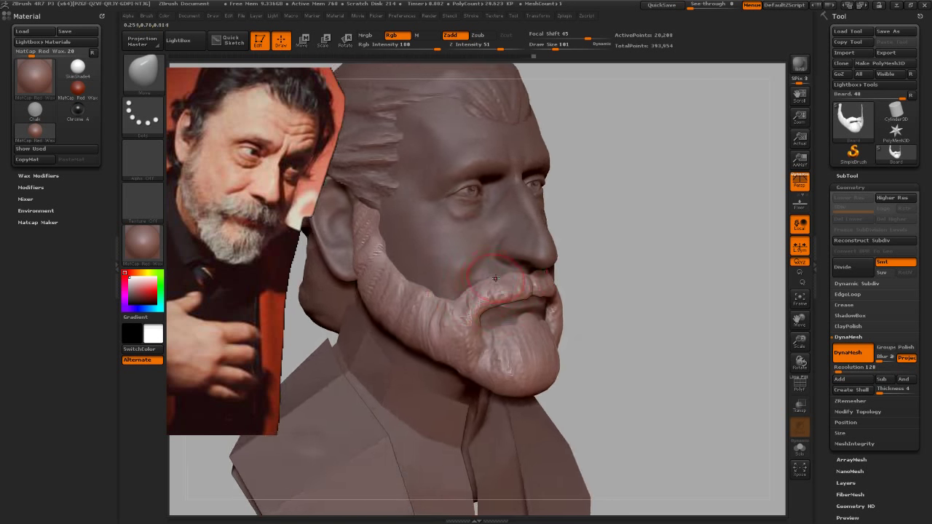
pyautogui.moveTo(633, 287); pyautogui.dragTo(639, 292)
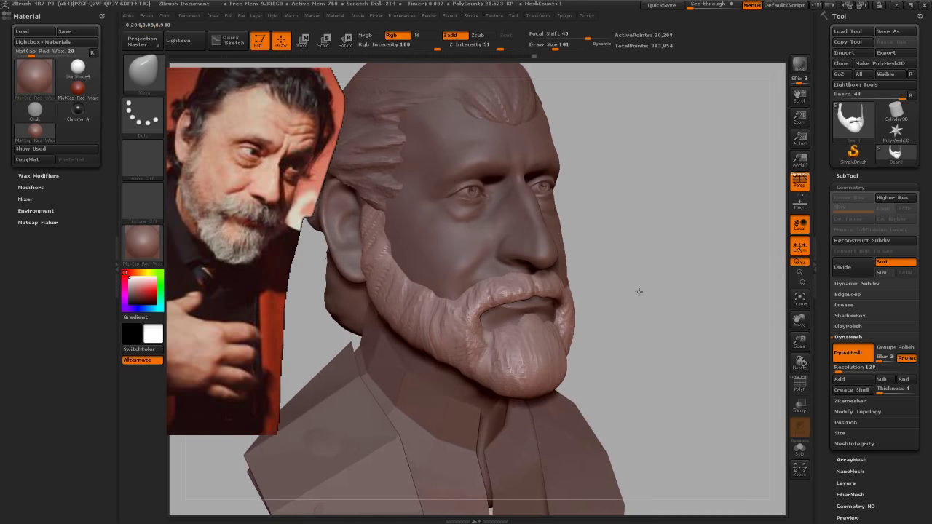
pyautogui.moveTo(638, 292)
pyautogui.mouseDown()
pyautogui.moveTo(608, 288)
pyautogui.moveTo(572, 321)
pyautogui.mouseUp()
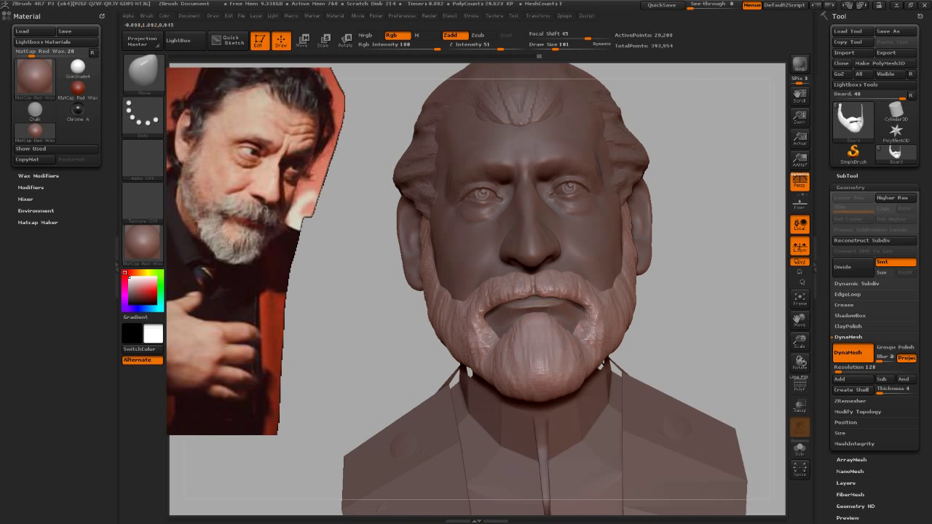
pyautogui.moveTo(704, 356)
pyautogui.mouseDown()
pyautogui.moveTo(721, 357)
pyautogui.moveTo(631, 318)
pyautogui.moveTo(614, 329)
pyautogui.moveTo(614, 297)
pyautogui.mouseUp()
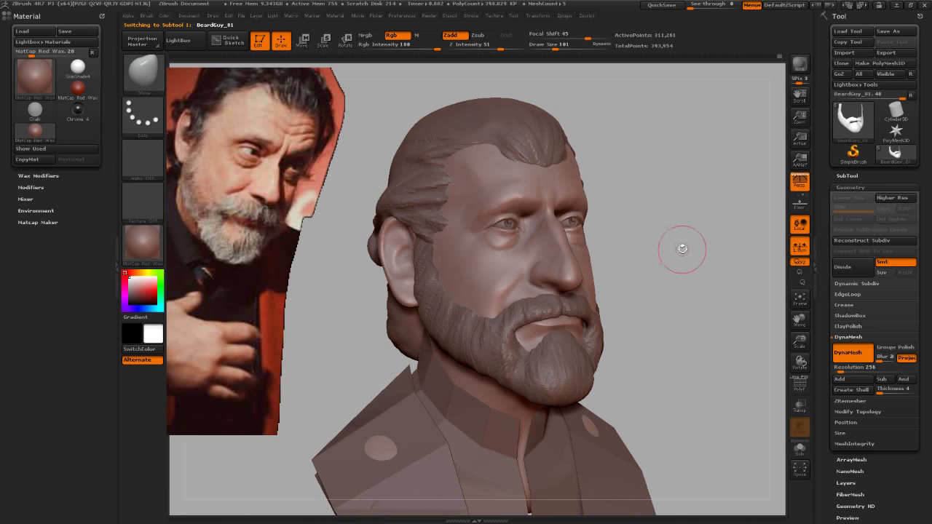
pyautogui.moveTo(686, 261)
pyautogui.mouseDown()
pyautogui.moveTo(699, 264)
pyautogui.moveTo(699, 277)
pyautogui.moveTo(657, 292)
pyautogui.moveTo(686, 287)
pyautogui.moveTo(665, 281)
pyautogui.moveTo(676, 266)
pyautogui.moveTo(675, 282)
pyautogui.moveTo(648, 283)
pyautogui.mouseUp()
pyautogui.press('s')
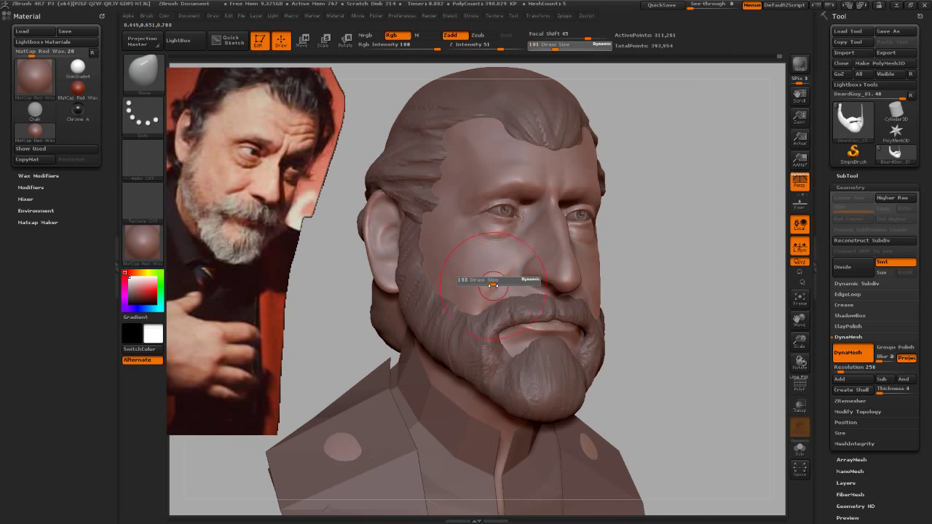
pyautogui.click(491, 286)
pyautogui.moveTo(677, 332)
pyautogui.mouseDown()
pyautogui.moveTo(661, 284)
pyautogui.moveTo(617, 306)
pyautogui.mouseUp()
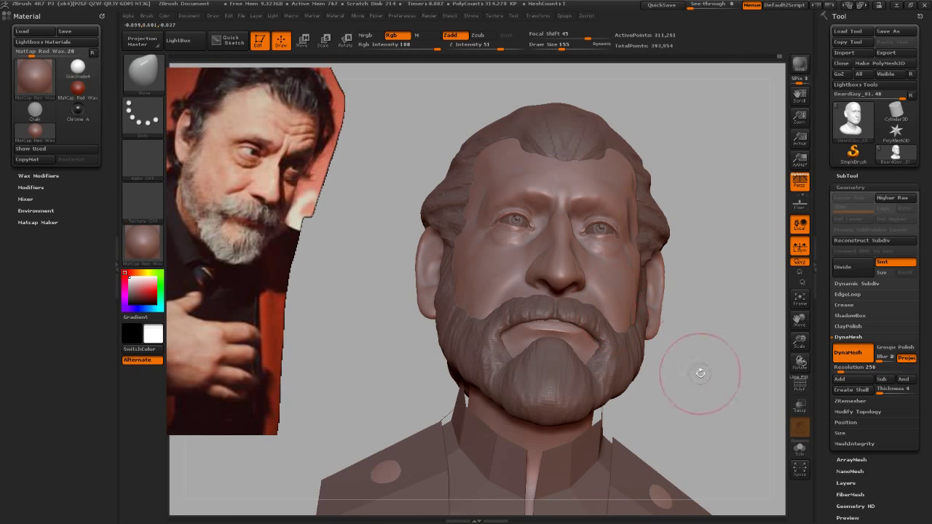
pyautogui.moveTo(700, 372); pyautogui.dragTo(621, 320)
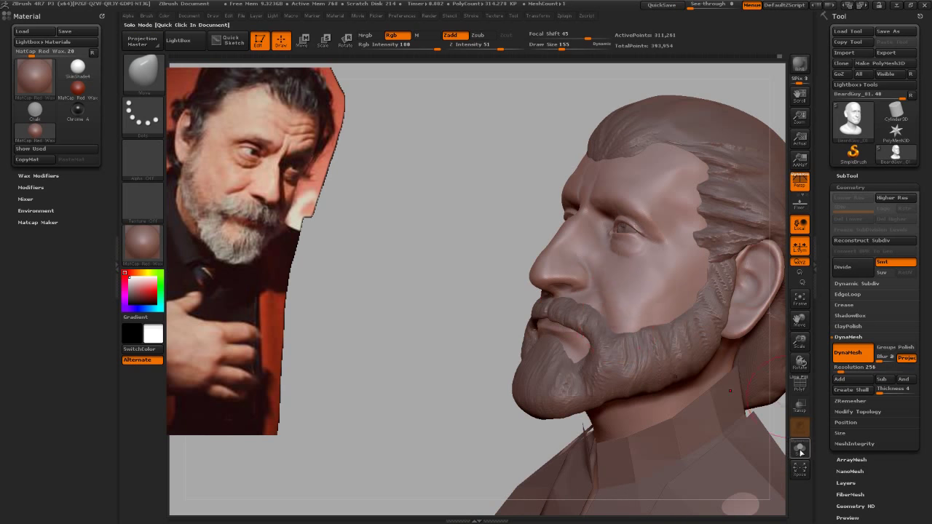
pyautogui.click(801, 447)
pyautogui.moveTo(466, 411); pyautogui.dragTo(535, 368)
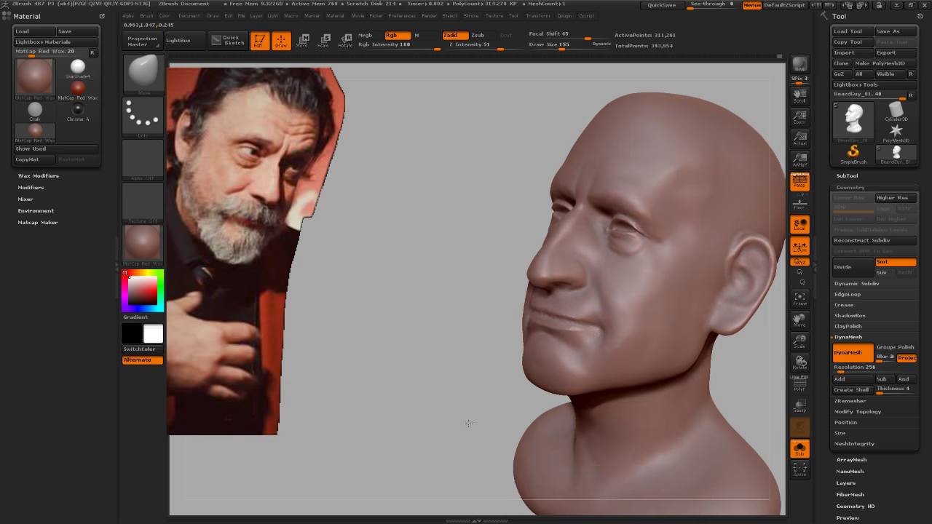
pyautogui.moveTo(749, 389); pyautogui.dragTo(797, 397)
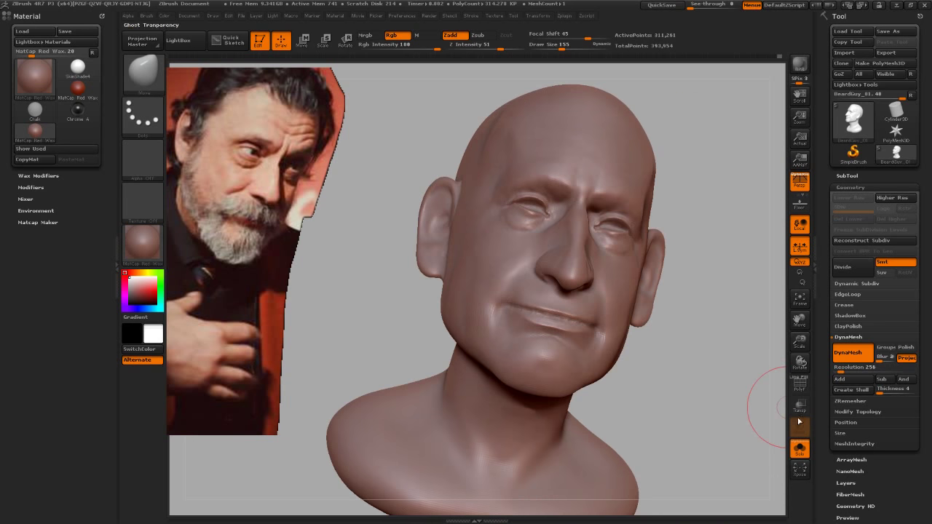
pyautogui.click(801, 447)
pyautogui.moveTo(693, 379)
pyautogui.mouseDown()
pyautogui.moveTo(718, 380)
pyautogui.moveTo(635, 402)
pyautogui.mouseUp()
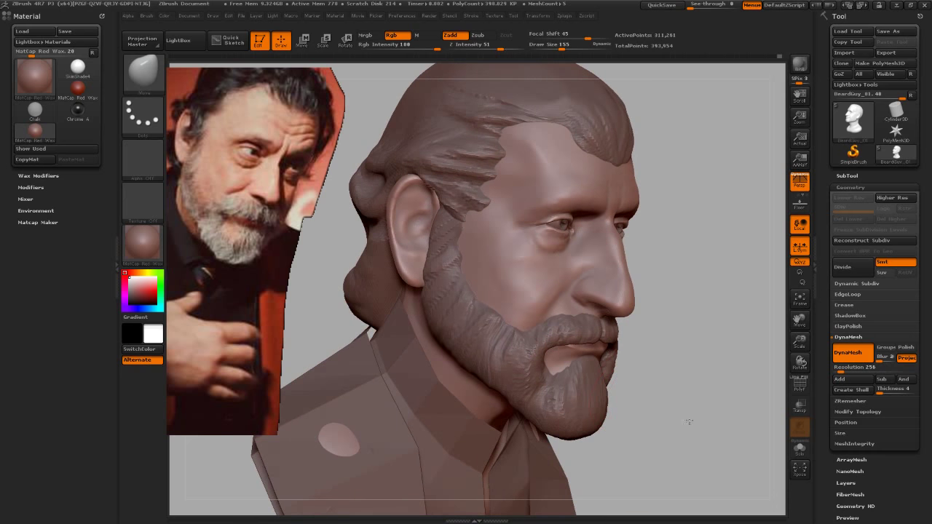
pyautogui.moveTo(717, 415); pyautogui.dragTo(587, 307)
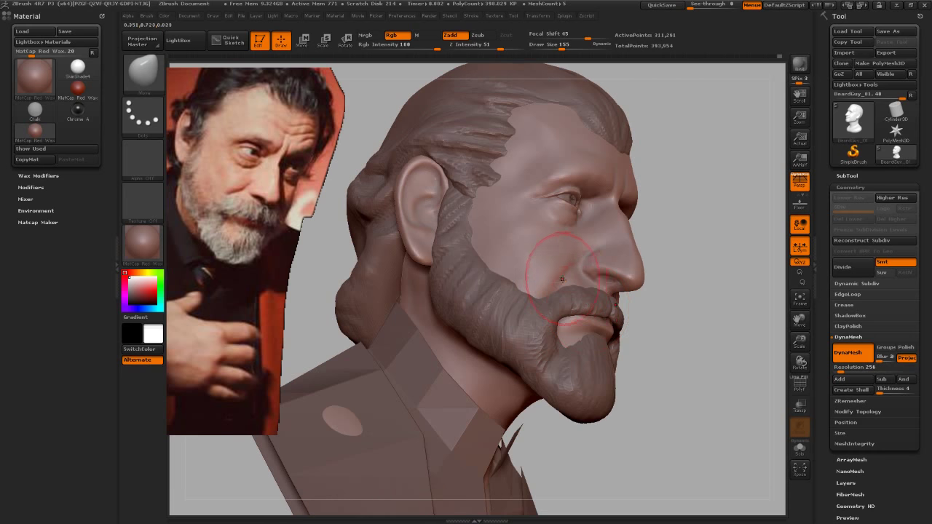
pyautogui.press('s')
pyautogui.moveTo(555, 277); pyautogui.dragTo(560, 277)
pyautogui.moveTo(687, 371)
pyautogui.mouseDown()
pyautogui.moveTo(650, 345)
pyautogui.moveTo(672, 292)
pyautogui.moveTo(687, 333)
pyautogui.mouseUp()
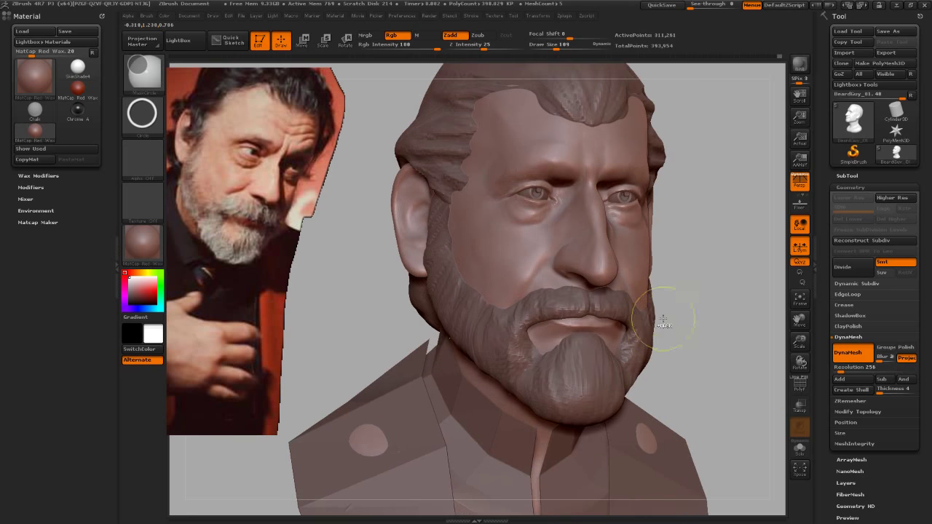
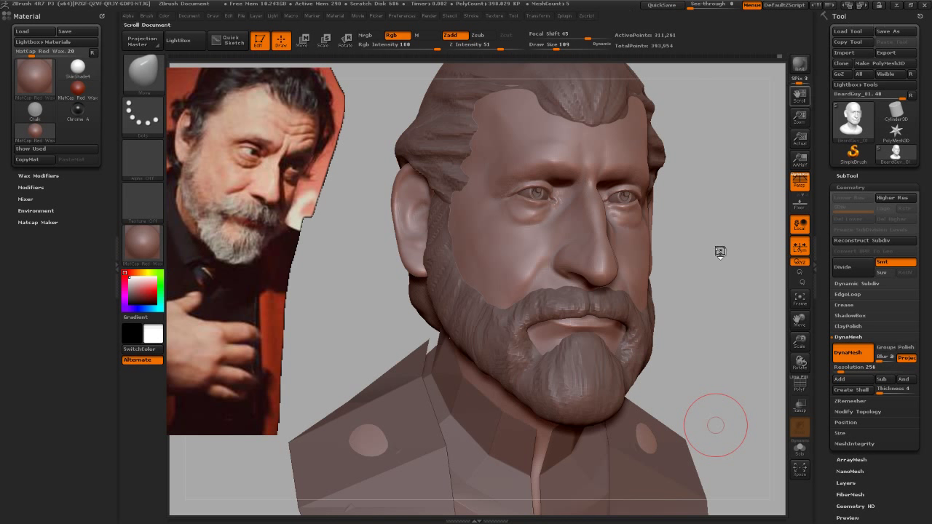
# Step: Turn the bust toward a side profile and bring up Draw Size for face detailing
pyautogui.moveTo(715, 265)
pyautogui.mouseDown()
pyautogui.moveTo(714, 250)
pyautogui.moveTo(694, 302)
pyautogui.mouseUp()
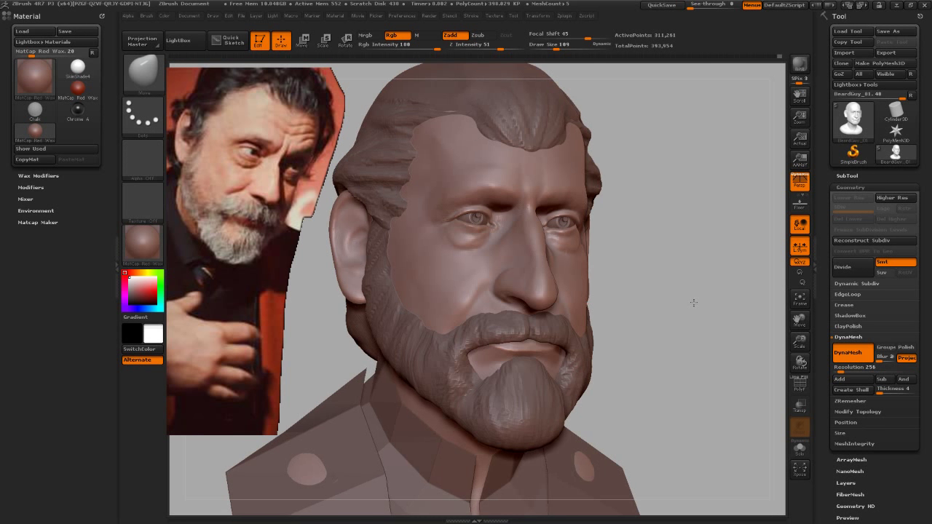
pyautogui.moveTo(694, 302)
pyautogui.mouseDown()
pyautogui.moveTo(696, 277)
pyautogui.moveTo(670, 317)
pyautogui.moveTo(564, 147)
pyautogui.moveTo(585, 127)
pyautogui.mouseUp()
pyautogui.press('s')
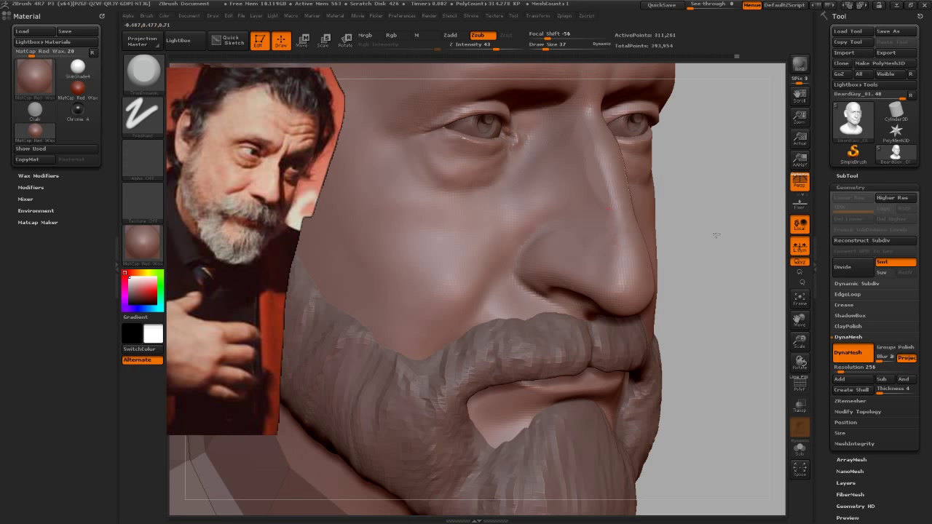
# Step: Carve with Zsub around the nose, eyes and cheeks, checking from front, profile and three-quarter views
pyautogui.keyDown('shift'); pyautogui.moveTo(716, 234); pyautogui.dragTo(578, 168); pyautogui.keyUp('shift')
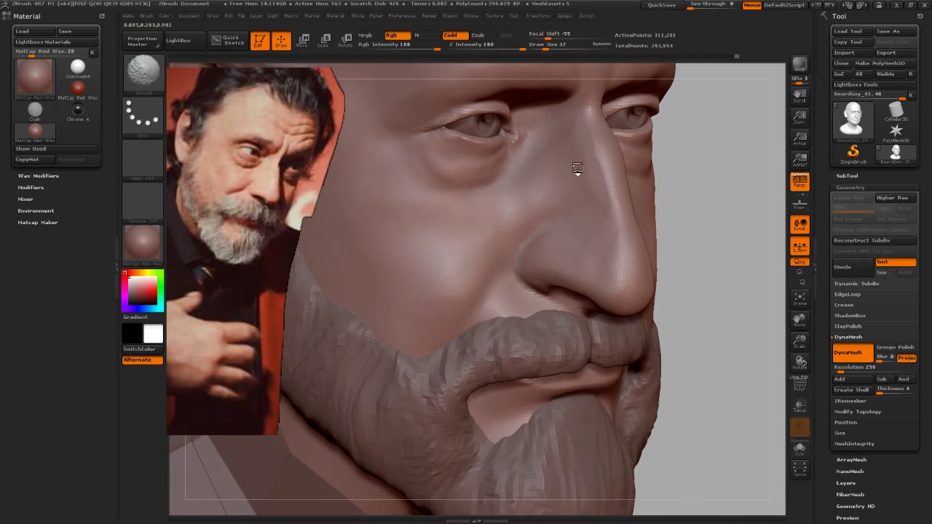
pyautogui.press('alt')
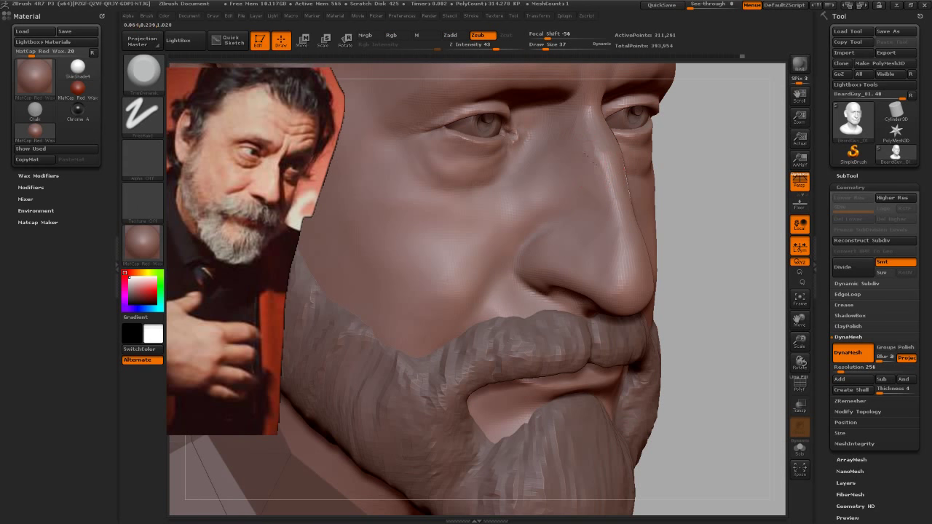
pyautogui.moveTo(722, 266); pyautogui.dragTo(612, 145)
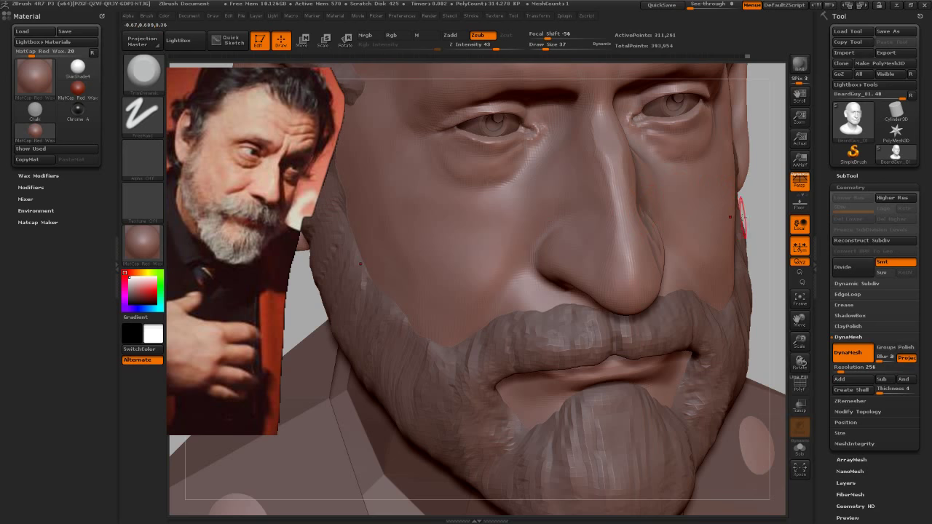
pyautogui.moveTo(761, 219); pyautogui.dragTo(603, 149)
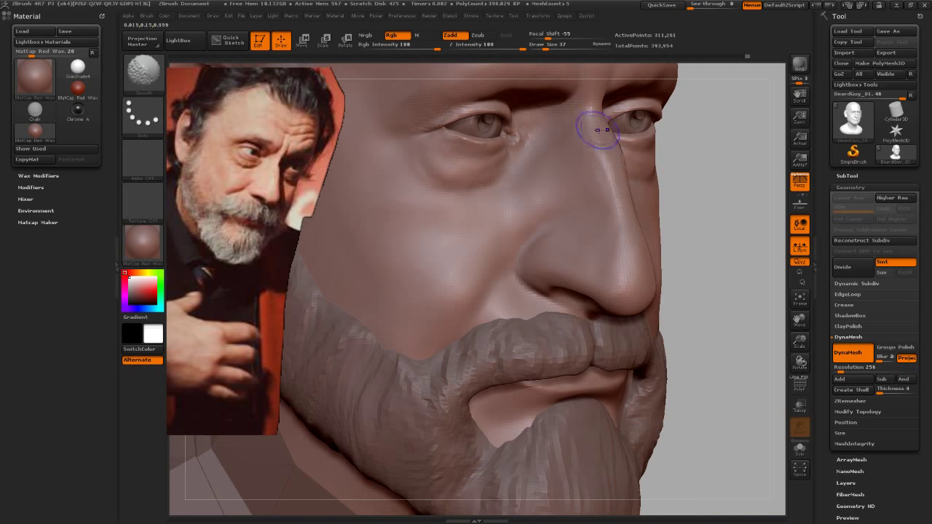
pyautogui.moveTo(759, 233); pyautogui.dragTo(604, 153)
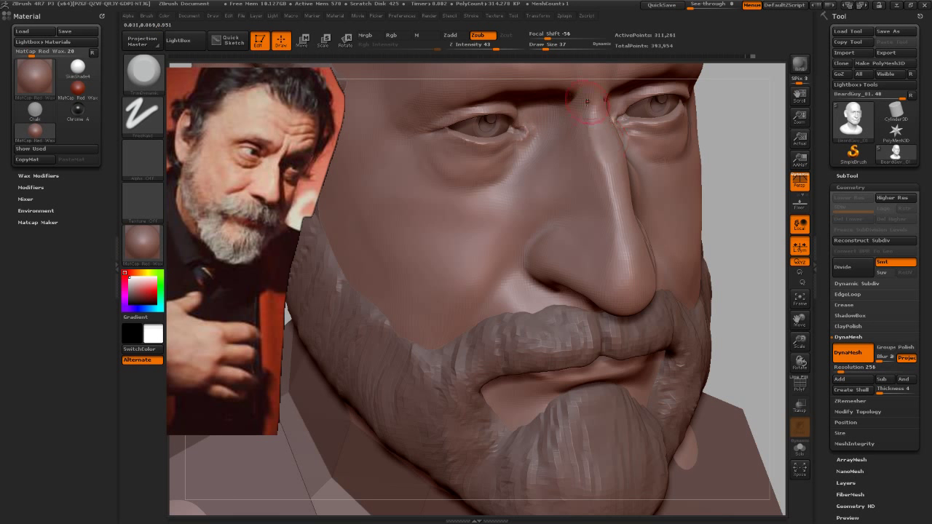
pyautogui.moveTo(759, 167)
pyautogui.mouseDown()
pyautogui.moveTo(728, 270)
pyautogui.moveTo(704, 191)
pyautogui.moveTo(720, 225)
pyautogui.moveTo(639, 246)
pyautogui.mouseUp()
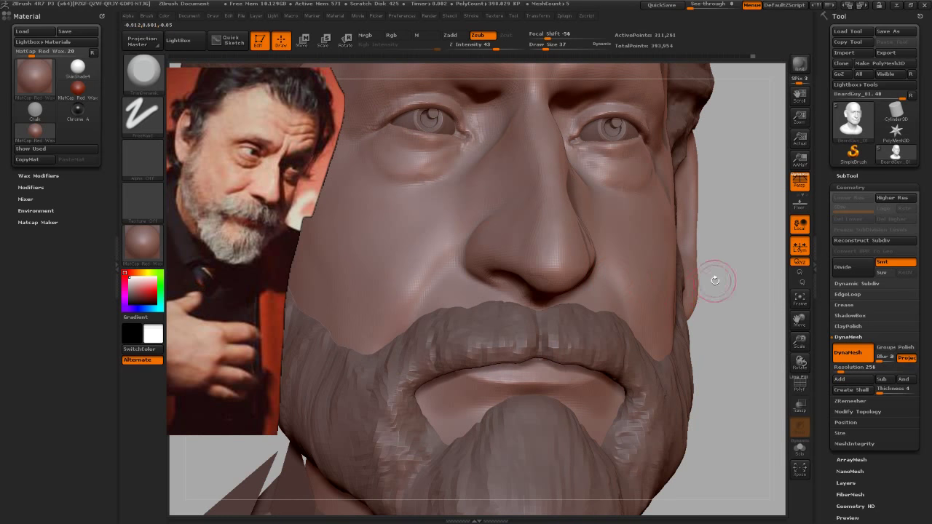
pyautogui.moveTo(713, 277)
pyautogui.mouseDown()
pyautogui.moveTo(729, 250)
pyautogui.moveTo(678, 263)
pyautogui.mouseUp()
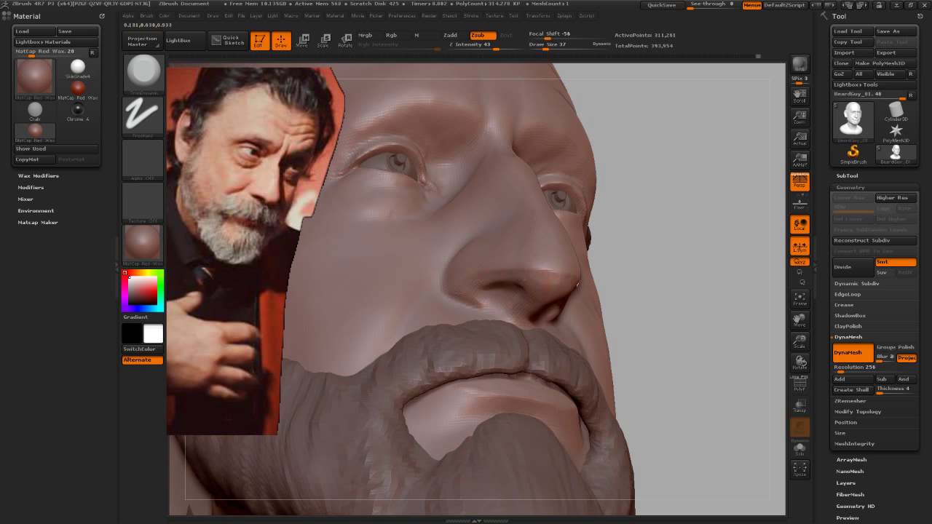
pyautogui.keyDown('shift'); pyautogui.moveTo(678, 262); pyautogui.dragTo(704, 275); pyautogui.keyUp('shift')
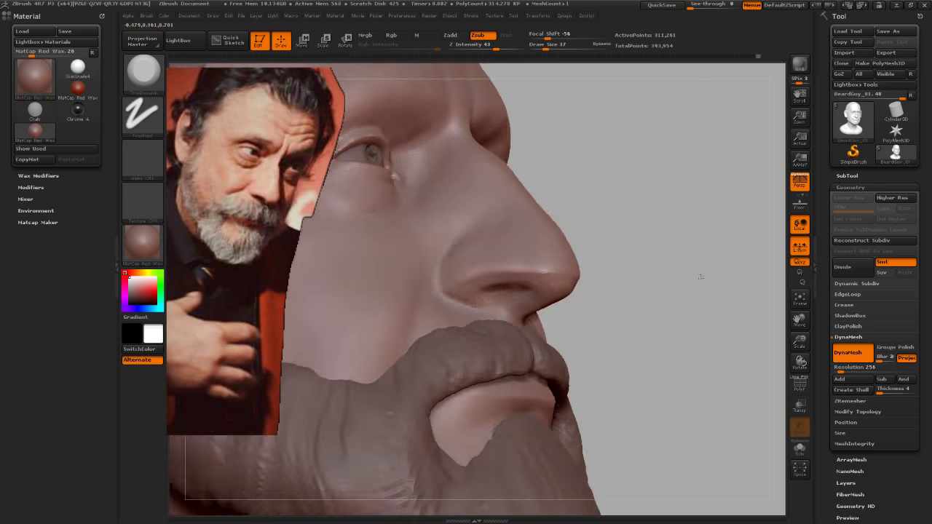
pyautogui.moveTo(651, 260); pyautogui.dragTo(510, 250)
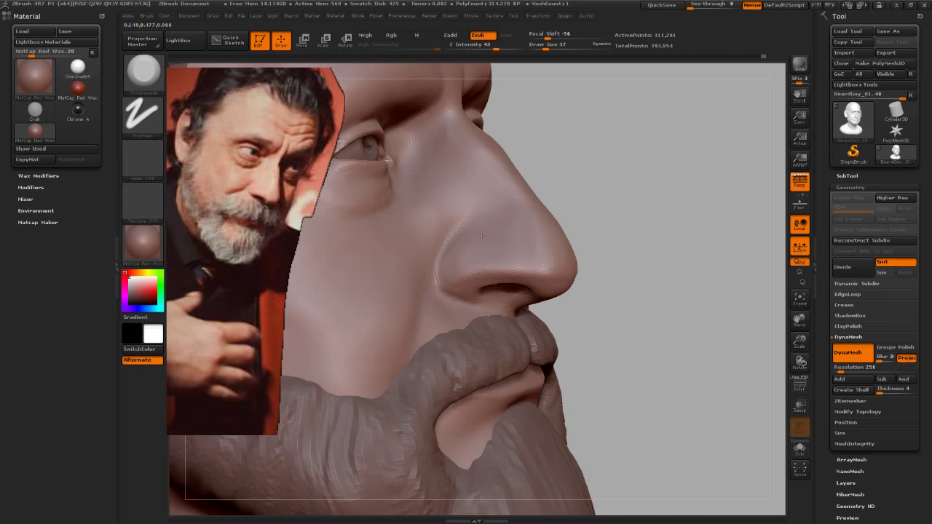
pyautogui.moveTo(662, 266); pyautogui.dragTo(568, 251)
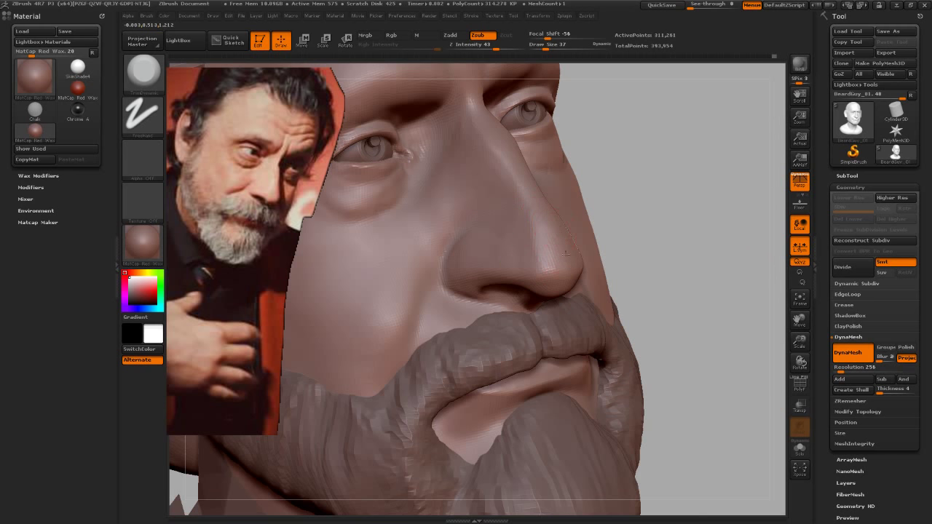
pyautogui.moveTo(676, 254); pyautogui.dragTo(551, 260)
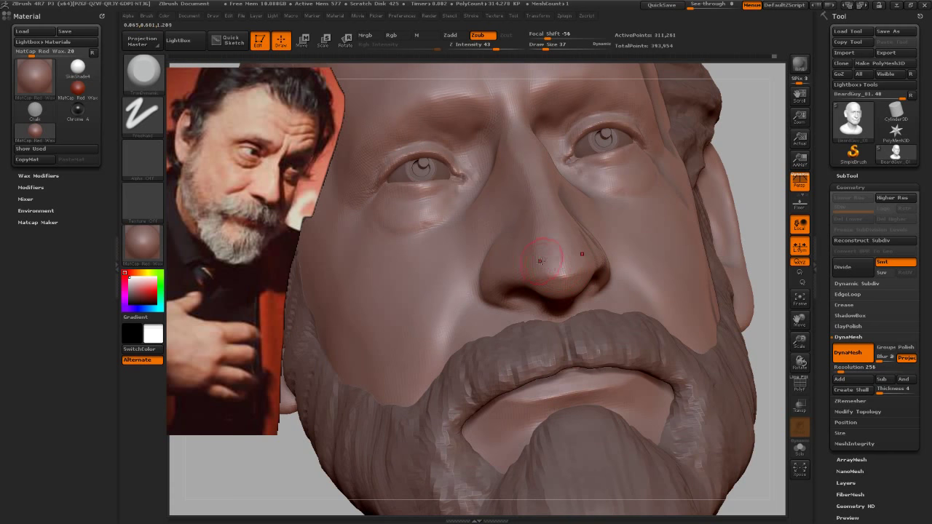
pyautogui.moveTo(729, 219)
pyautogui.mouseDown()
pyautogui.moveTo(660, 233)
pyautogui.moveTo(690, 246)
pyautogui.mouseUp()
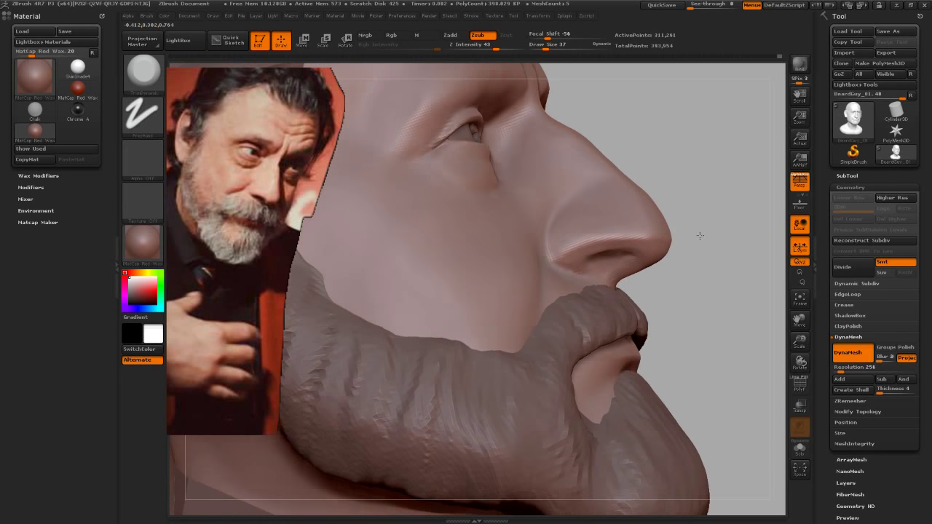
# Step: Switch to the Move brush to adjust the nose from a three-quarter view
pyautogui.press('b')
pyautogui.press('v')
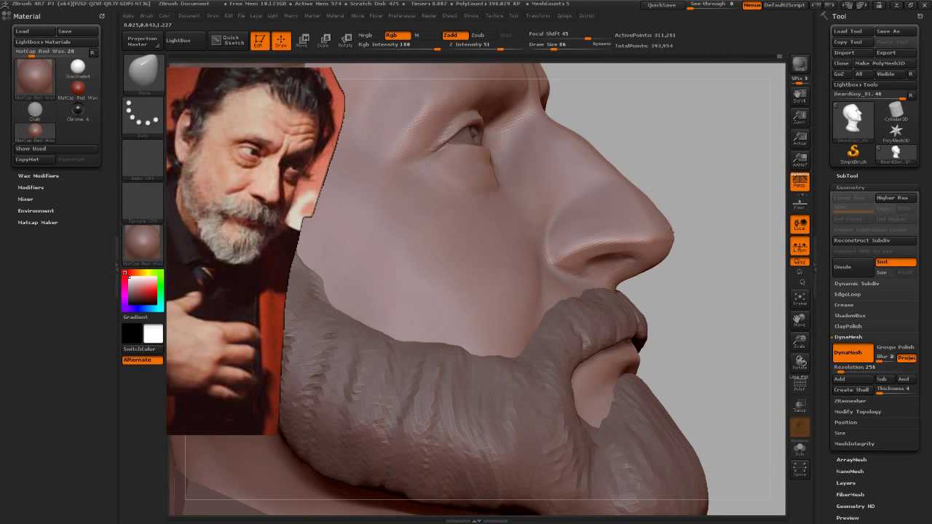
pyautogui.moveTo(685, 248)
pyautogui.mouseDown()
pyautogui.moveTo(667, 203)
pyautogui.moveTo(673, 191)
pyautogui.moveTo(651, 249)
pyautogui.mouseUp()
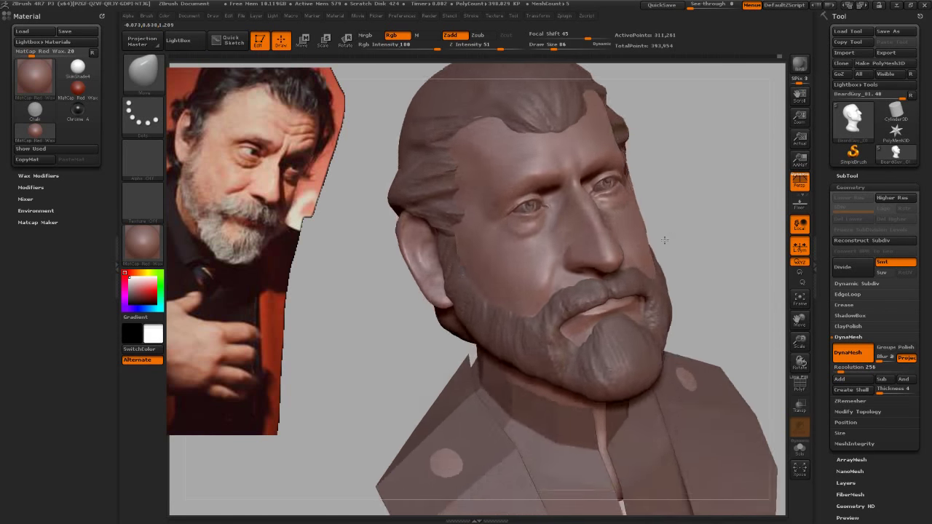
# Step: Smooth the face, turn the bust around and select Subtool 4: Hair
pyautogui.press('shift')
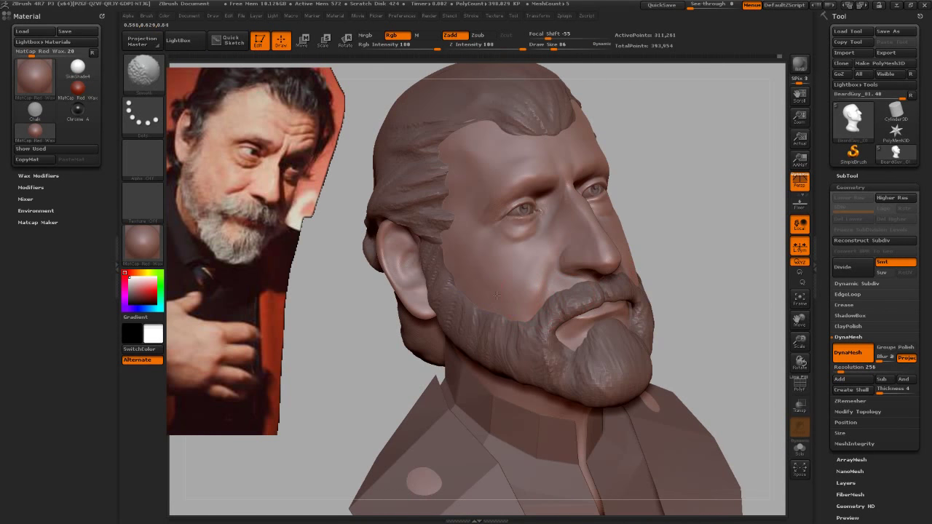
pyautogui.moveTo(663, 291)
pyautogui.mouseDown()
pyautogui.moveTo(644, 198)
pyautogui.moveTo(672, 270)
pyautogui.mouseUp()
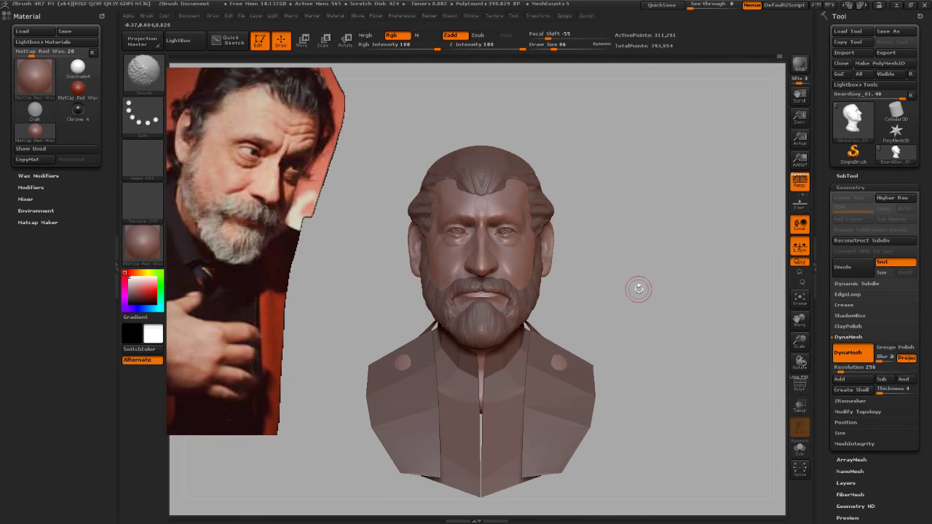
pyautogui.moveTo(639, 306)
pyautogui.mouseDown()
pyautogui.moveTo(659, 321)
pyautogui.moveTo(645, 340)
pyautogui.moveTo(695, 336)
pyautogui.moveTo(664, 366)
pyautogui.moveTo(638, 364)
pyautogui.mouseUp()
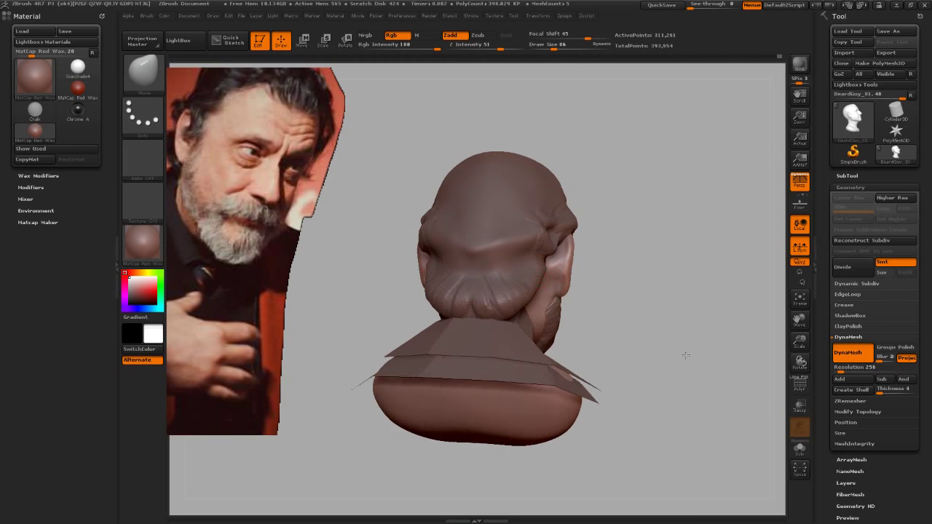
pyautogui.keyDown('alt'); pyautogui.click(538, 271); pyautogui.keyUp('alt')
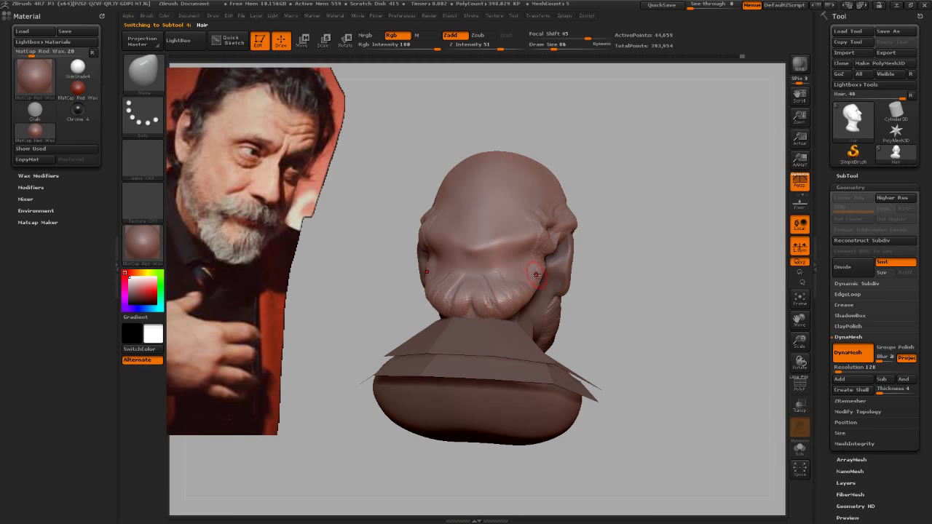
# Step: Set Draw Size to 220 and shape the hair mass from rear and side views
pyautogui.press('s')
pyautogui.moveTo(536, 275); pyautogui.dragTo(546, 270)
pyautogui.moveTo(604, 298); pyautogui.dragTo(655, 329)
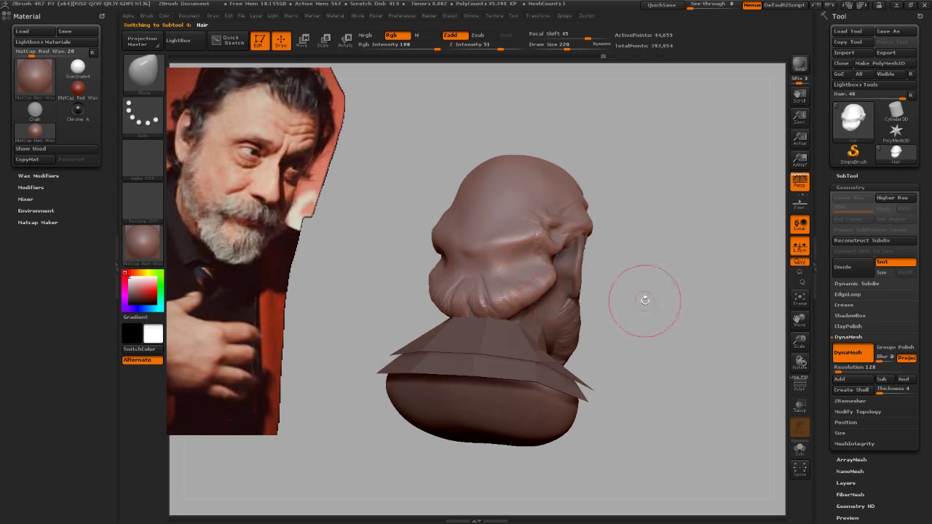
pyautogui.moveTo(645, 298); pyautogui.dragTo(682, 277)
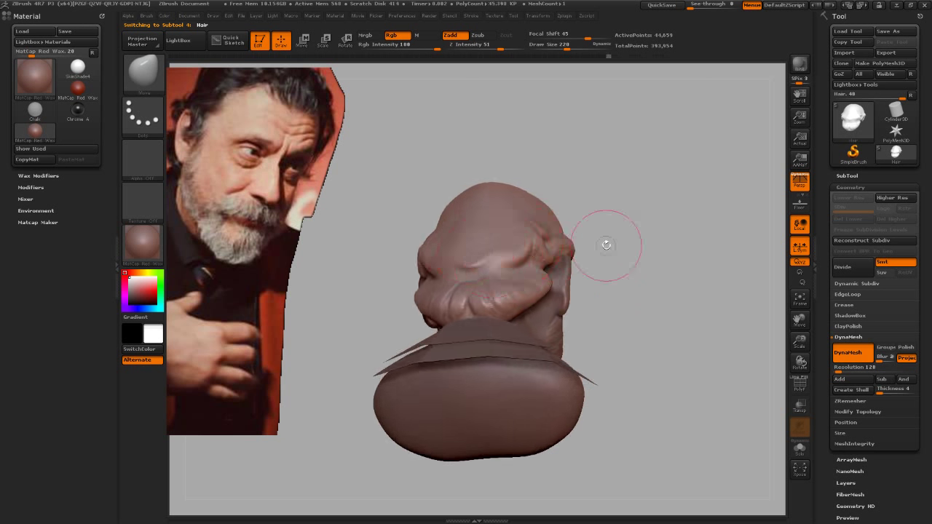
pyautogui.moveTo(606, 245); pyautogui.dragTo(553, 277)
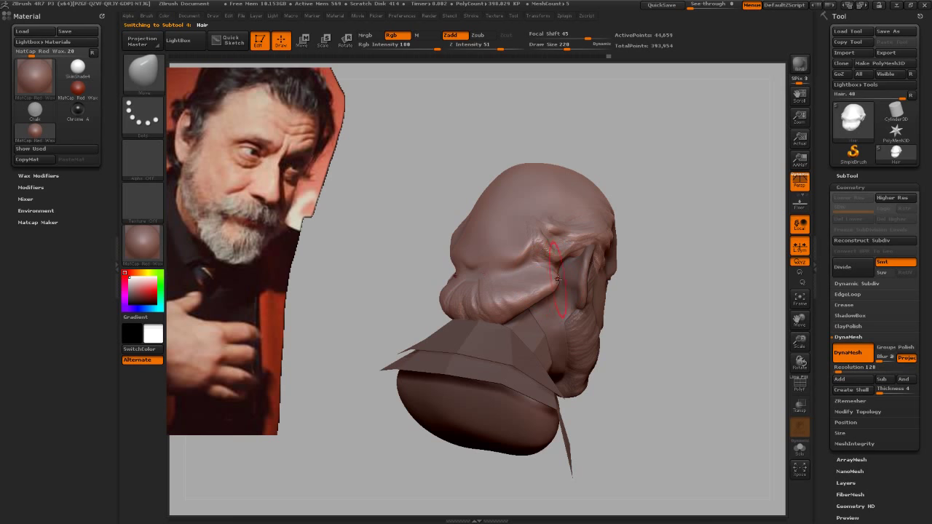
pyautogui.moveTo(530, 308)
pyautogui.mouseDown()
pyautogui.moveTo(692, 339)
pyautogui.moveTo(681, 375)
pyautogui.moveTo(620, 329)
pyautogui.moveTo(599, 354)
pyautogui.moveTo(435, 294)
pyautogui.mouseUp()
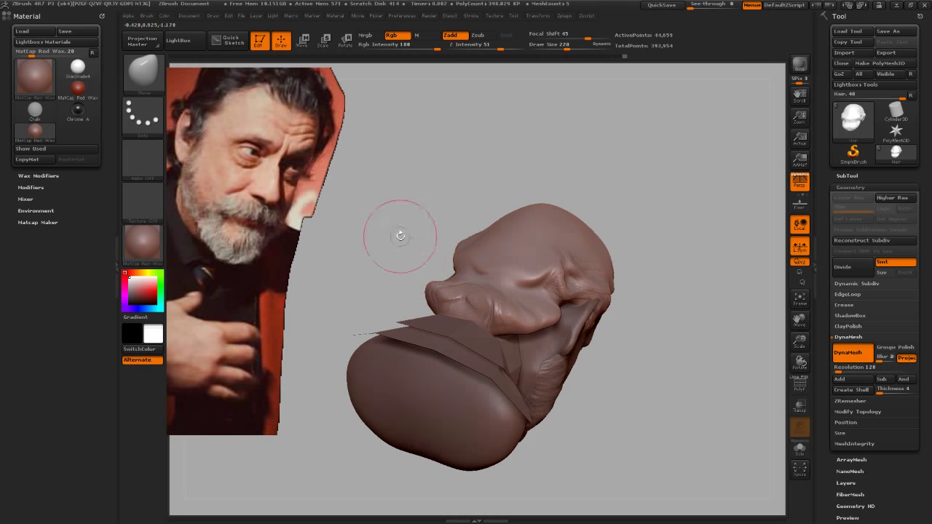
# Step: Mask a patch of the head, clear the mask, and zoom onto the forehead hairline
pyautogui.moveTo(402, 233)
pyautogui.mouseDown()
pyautogui.moveTo(472, 269)
pyautogui.moveTo(475, 217)
pyautogui.moveTo(470, 300)
pyautogui.moveTo(541, 255)
pyautogui.moveTo(487, 243)
pyautogui.mouseUp()
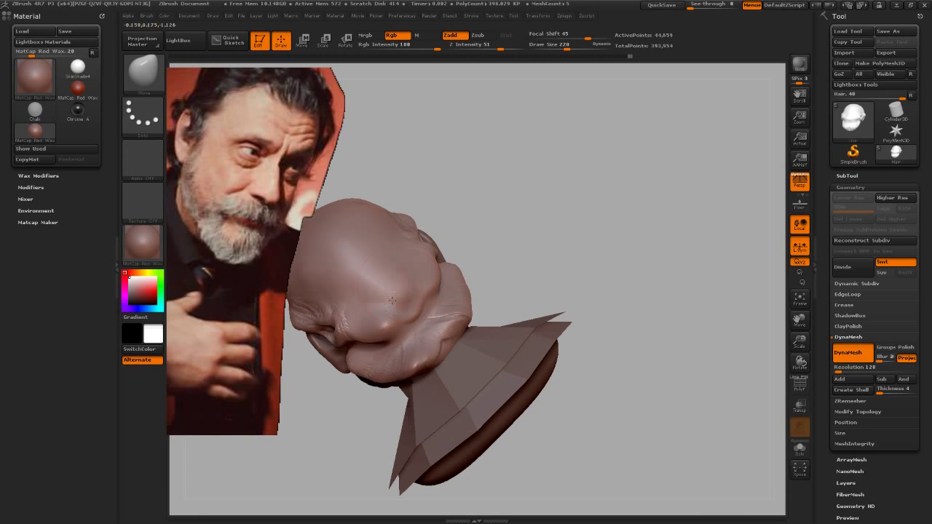
pyautogui.moveTo(545, 210); pyautogui.dragTo(378, 330)
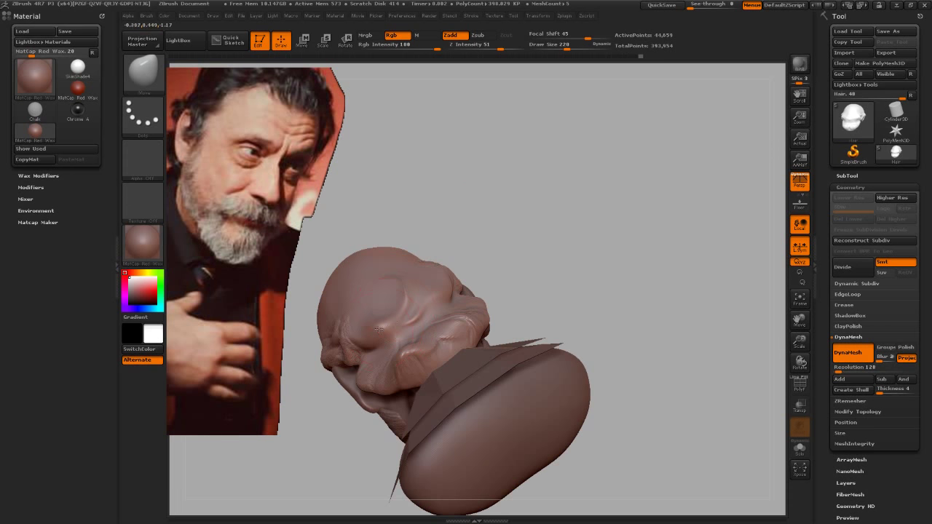
pyautogui.moveTo(524, 221)
pyautogui.mouseDown()
pyautogui.moveTo(541, 264)
pyautogui.moveTo(372, 278)
pyautogui.moveTo(412, 261)
pyautogui.mouseUp()
pyautogui.keyDown('ctrl'); pyautogui.click(409, 256); pyautogui.keyUp('ctrl')
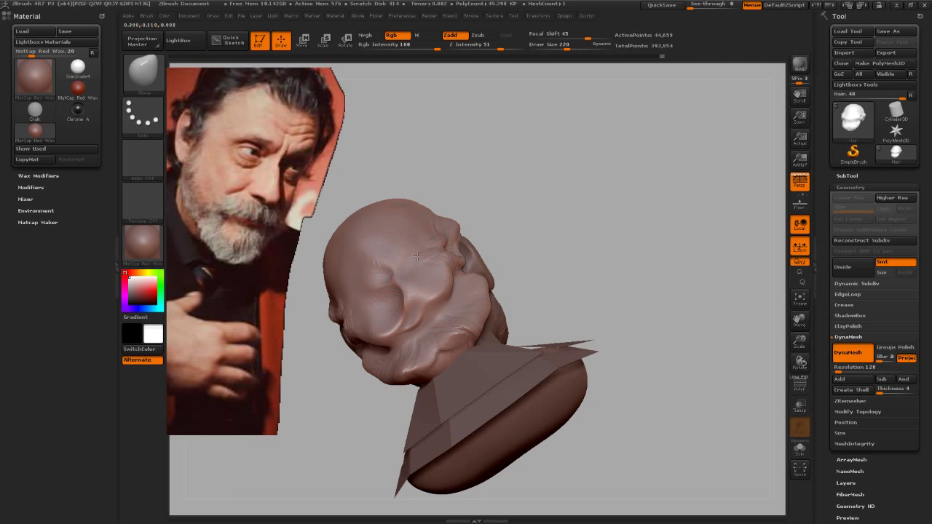
pyautogui.moveTo(532, 219)
pyautogui.mouseDown()
pyautogui.moveTo(556, 278)
pyautogui.moveTo(624, 201)
pyautogui.moveTo(629, 183)
pyautogui.moveTo(648, 194)
pyautogui.moveTo(665, 245)
pyautogui.moveTo(655, 265)
pyautogui.moveTo(651, 254)
pyautogui.mouseUp()
pyautogui.moveTo(553, 313); pyautogui.dragTo(539, 295)
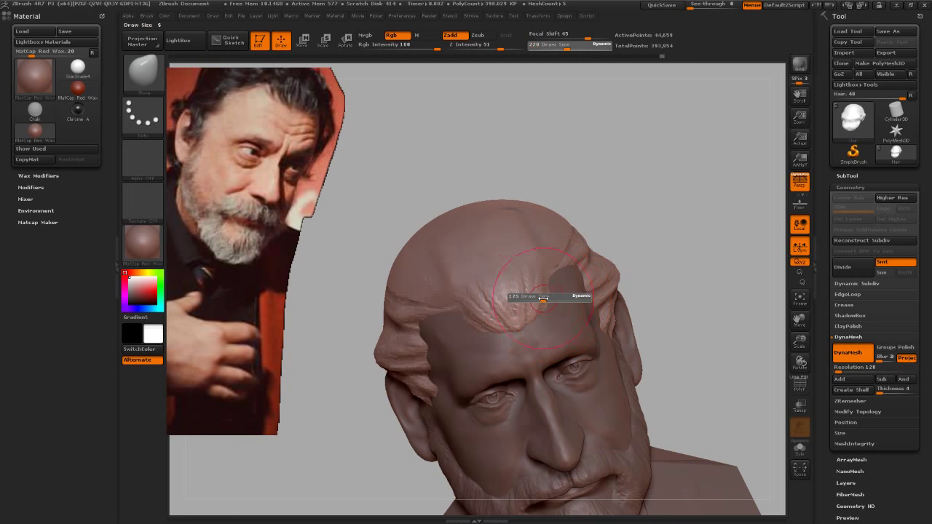
# Step: Sculpt strand wrinkles into the forehead hair bulge with the Clay Buildup brush
pyautogui.moveTo(484, 318)
pyautogui.mouseDown()
pyautogui.moveTo(501, 329)
pyautogui.moveTo(550, 304)
pyautogui.mouseUp()
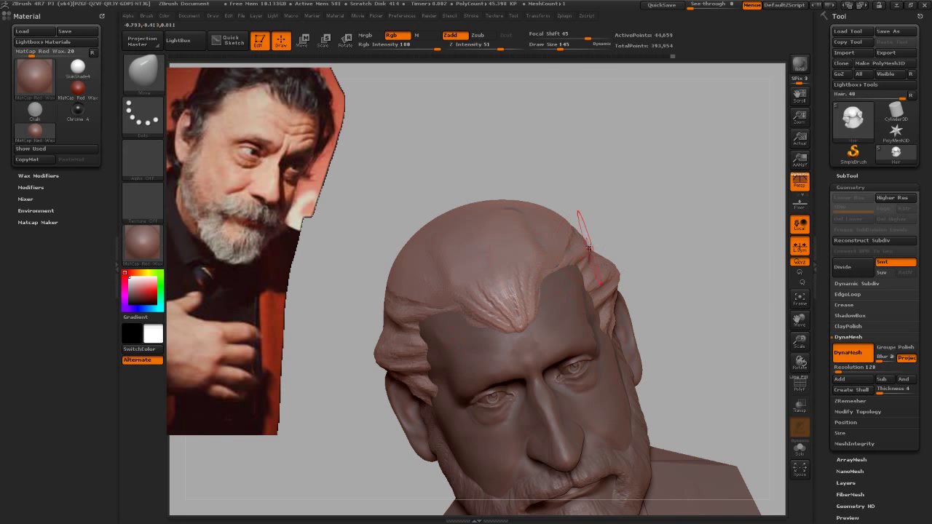
pyautogui.press('b')
pyautogui.press('c')
pyautogui.press('b')
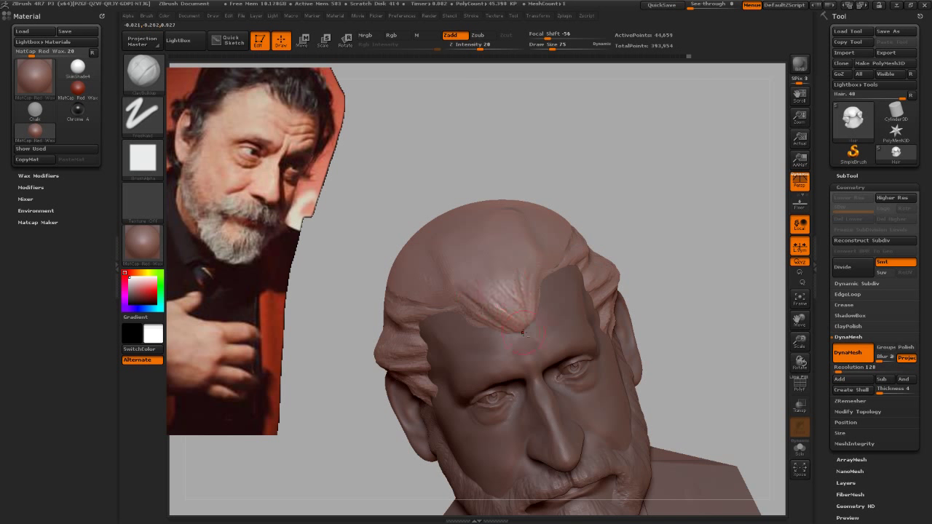
pyautogui.moveTo(563, 279); pyautogui.dragTo(512, 301, button='right')
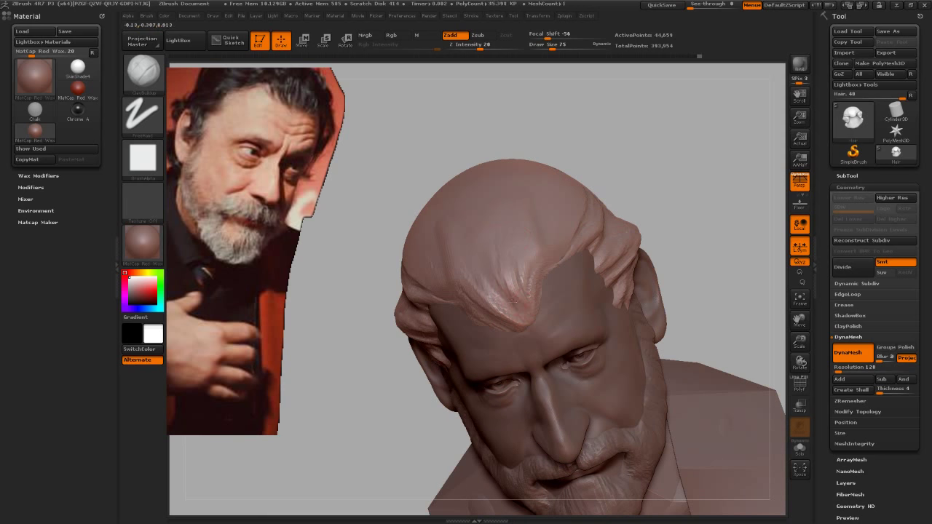
pyautogui.moveTo(673, 222); pyautogui.dragTo(665, 192, button='right')
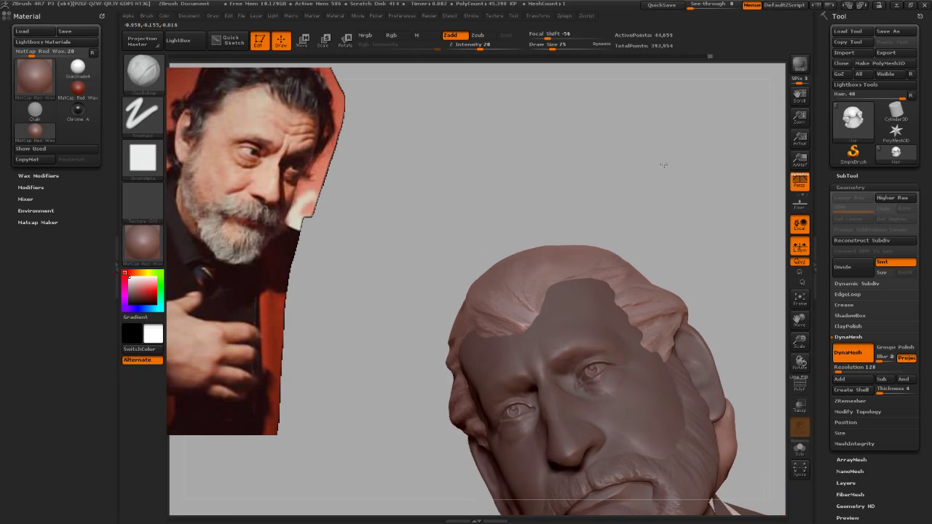
# Step: Carve a deeper hair groove at the forehead with a smaller Dam_Standard brush, then switch to hPolish
pyautogui.press('b')
pyautogui.press('d')
pyautogui.press('s')
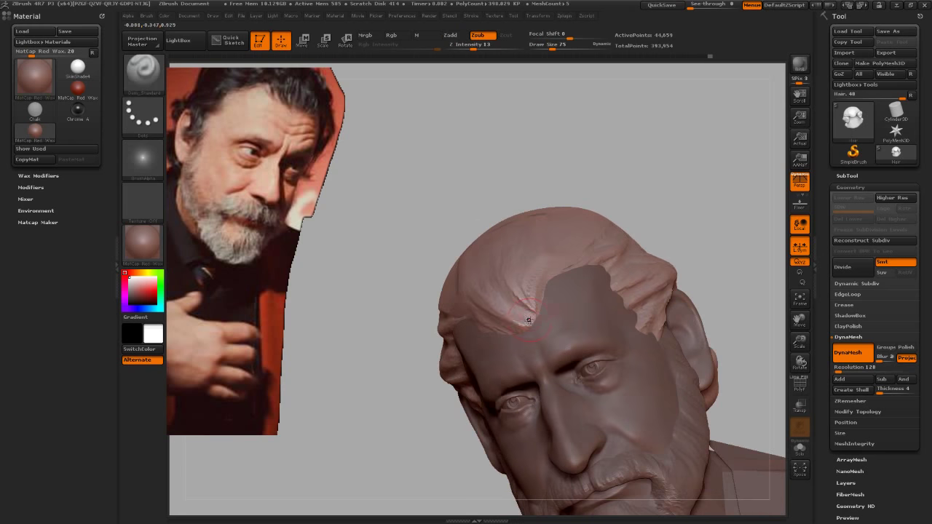
pyautogui.press('s')
pyautogui.moveTo(529, 319)
pyautogui.mouseDown()
pyautogui.moveTo(521, 316)
pyautogui.moveTo(532, 323)
pyautogui.mouseUp()
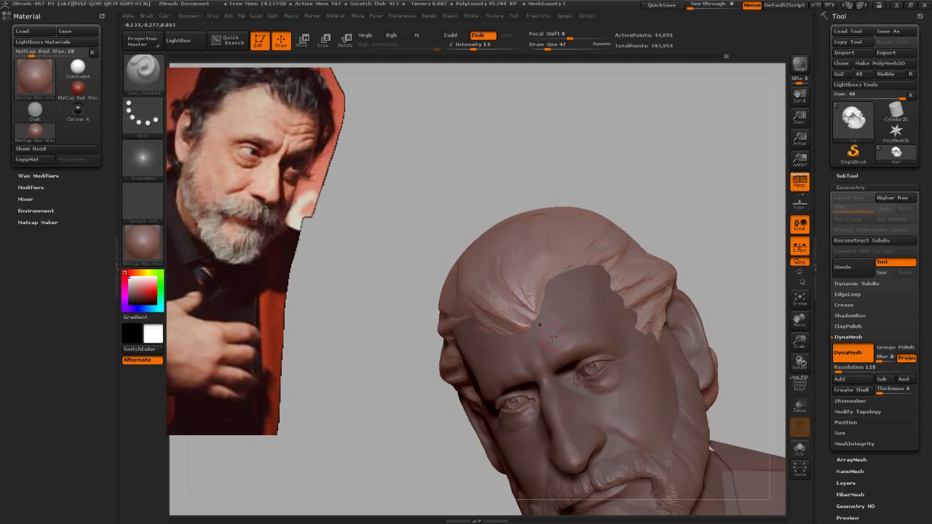
pyautogui.press('b')
pyautogui.press('h')
pyautogui.press('p')
pyautogui.moveTo(553, 337); pyautogui.dragTo(550, 276, button='right')
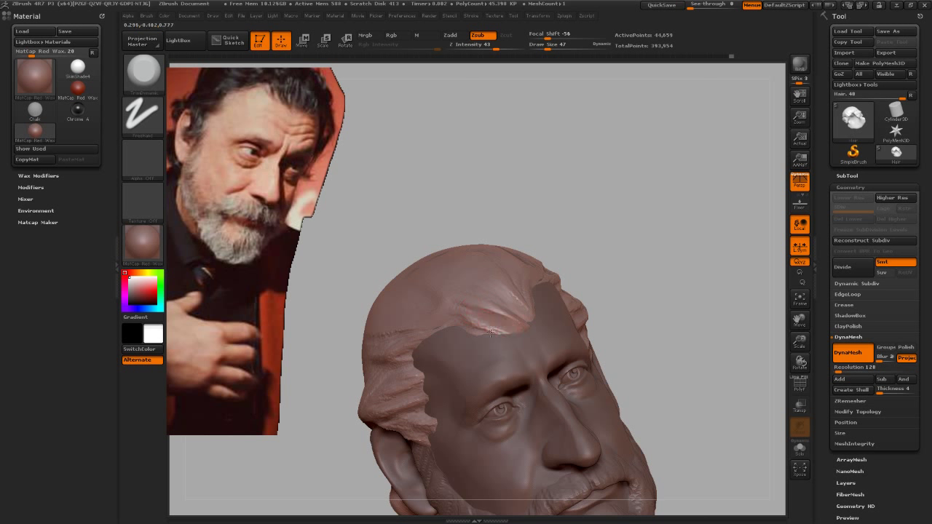
pyautogui.moveTo(612, 305); pyautogui.dragTo(523, 318)
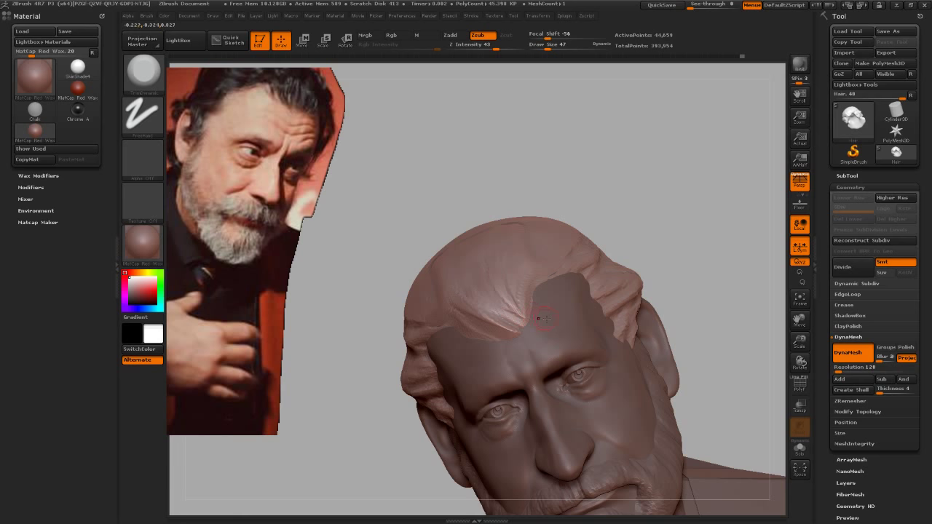
# Step: Return to Dam_Standard and carve hair creases around the skull top, smoothing the crease there
pyautogui.press('b')
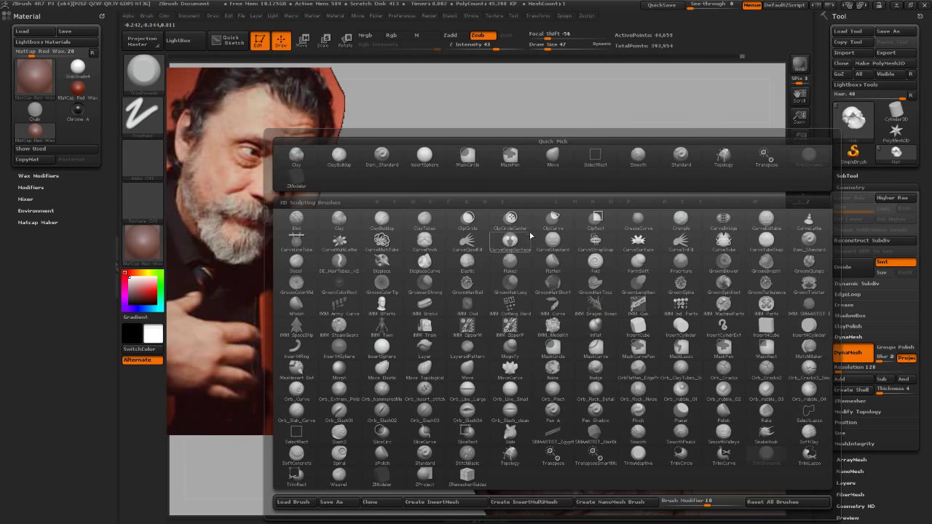
pyautogui.press('d')
pyautogui.press('s')
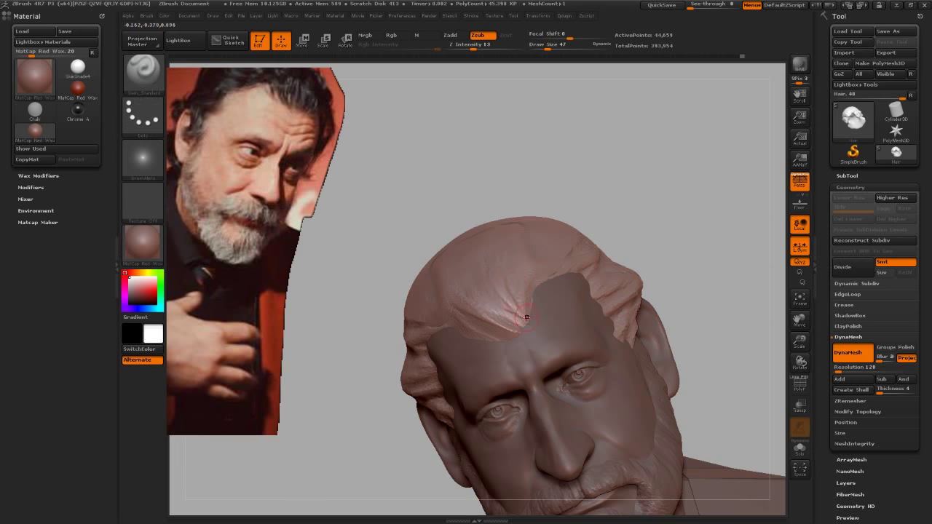
pyautogui.moveTo(591, 172); pyautogui.dragTo(518, 328)
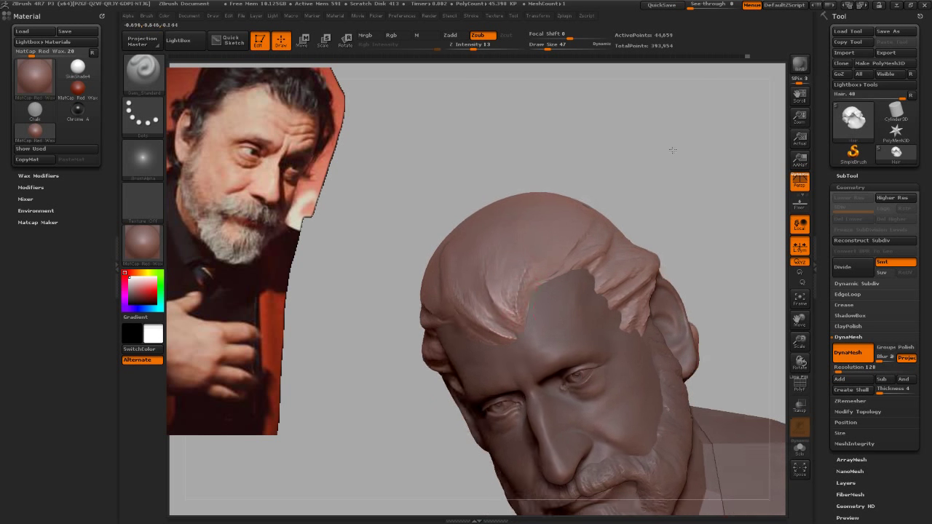
pyautogui.moveTo(670, 150); pyautogui.dragTo(521, 317)
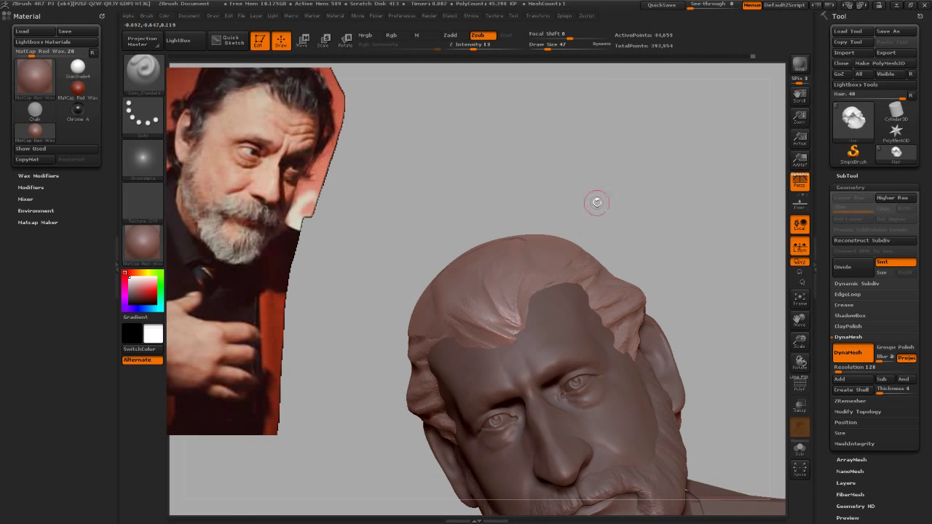
pyautogui.moveTo(597, 202); pyautogui.dragTo(580, 227)
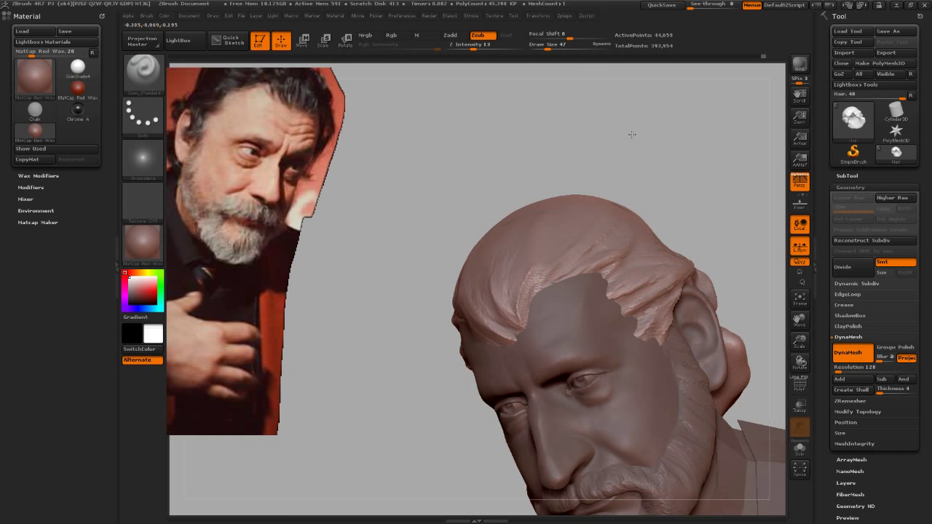
pyautogui.moveTo(631, 136)
pyautogui.mouseDown()
pyautogui.moveTo(642, 142)
pyautogui.moveTo(579, 287)
pyautogui.mouseUp()
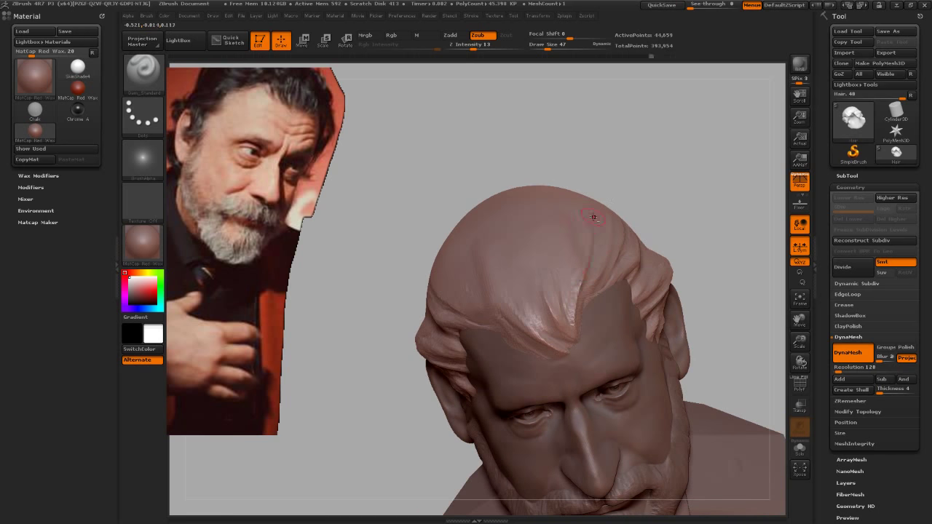
pyautogui.moveTo(678, 165); pyautogui.dragTo(557, 294)
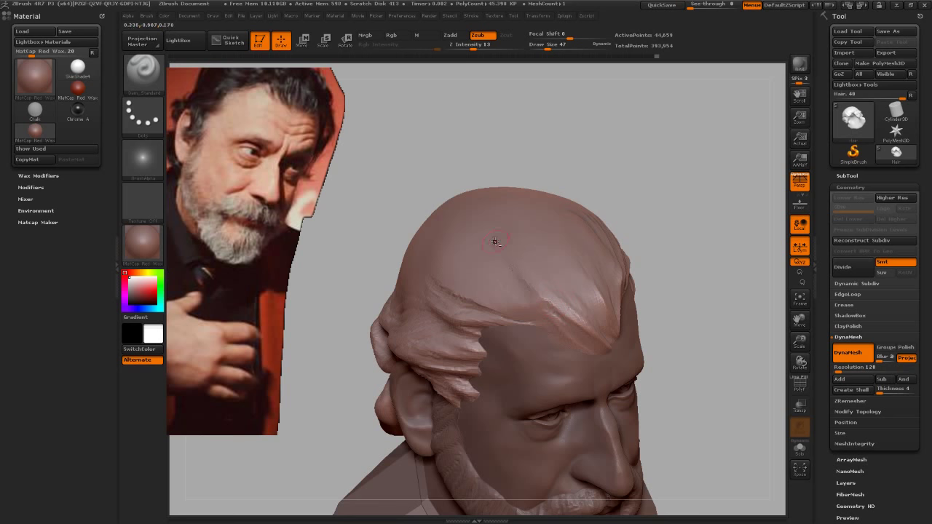
pyautogui.moveTo(699, 222); pyautogui.dragTo(568, 302)
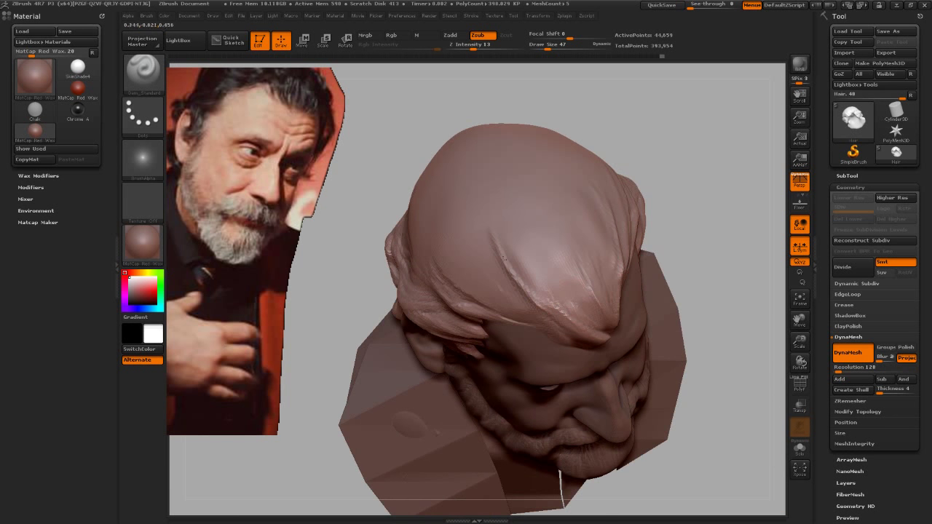
pyautogui.keyDown('shift'); pyautogui.moveTo(498, 270); pyautogui.dragTo(513, 290); pyautogui.keyUp('shift')
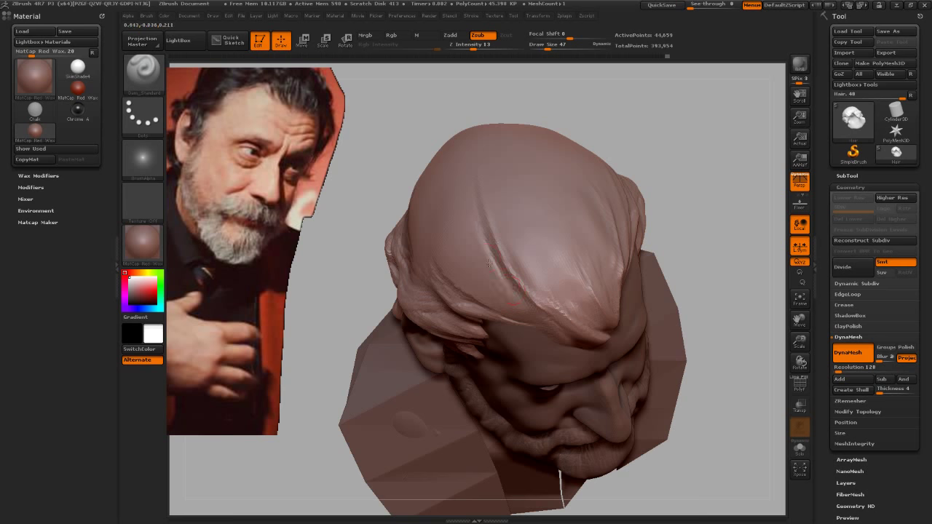
# Step: Work the front hair with a broader brush, then resume carving creases with Dam_Standard
pyautogui.moveTo(723, 219); pyautogui.dragTo(714, 150)
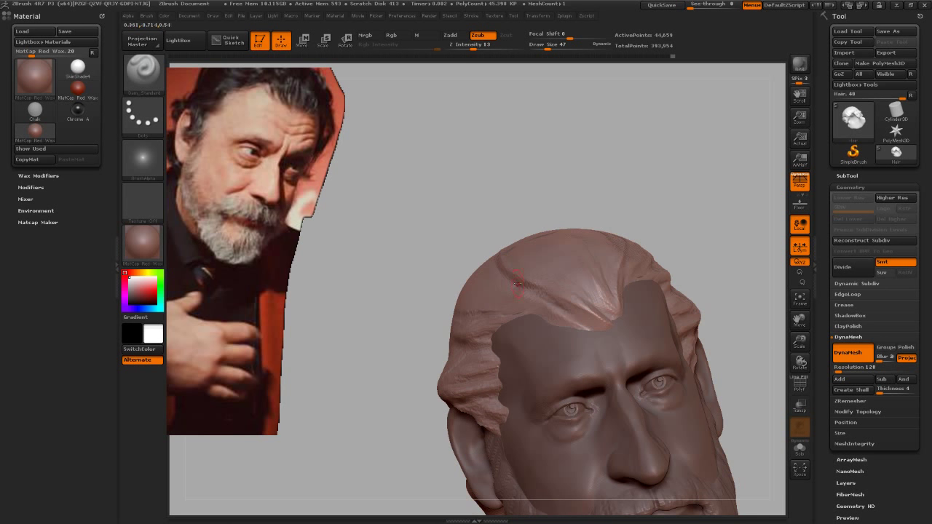
pyautogui.moveTo(644, 163)
pyautogui.mouseDown()
pyautogui.moveTo(659, 188)
pyautogui.moveTo(662, 171)
pyautogui.mouseUp()
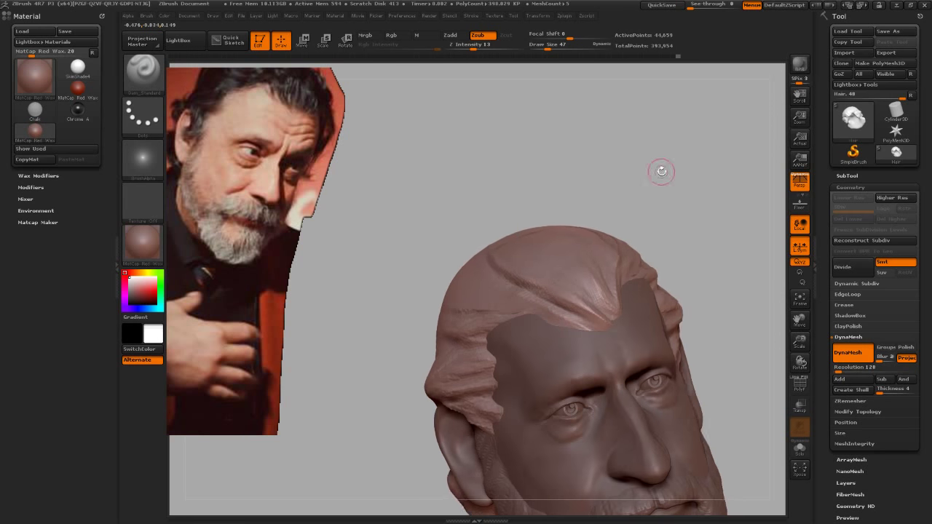
pyautogui.press('b')
pyautogui.click(631, 183)
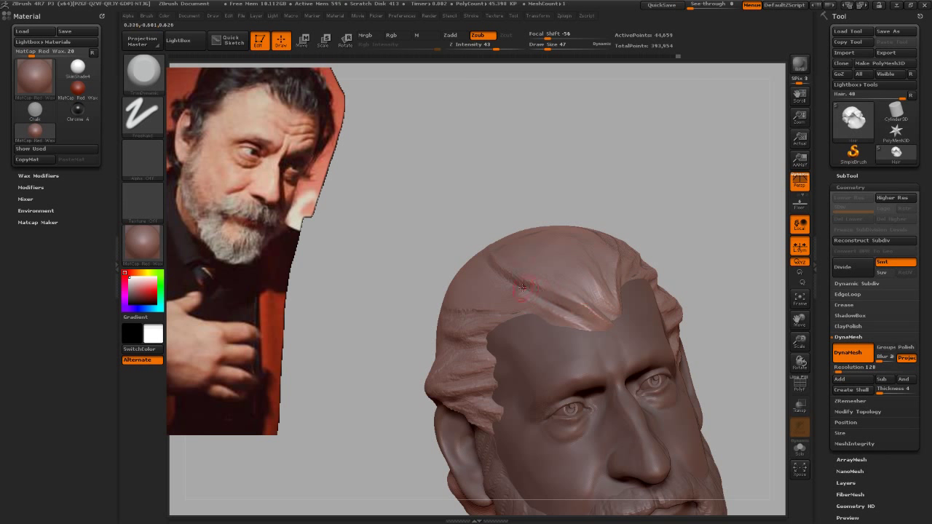
pyautogui.moveTo(639, 177)
pyautogui.mouseDown()
pyautogui.moveTo(609, 184)
pyautogui.moveTo(576, 218)
pyautogui.mouseUp()
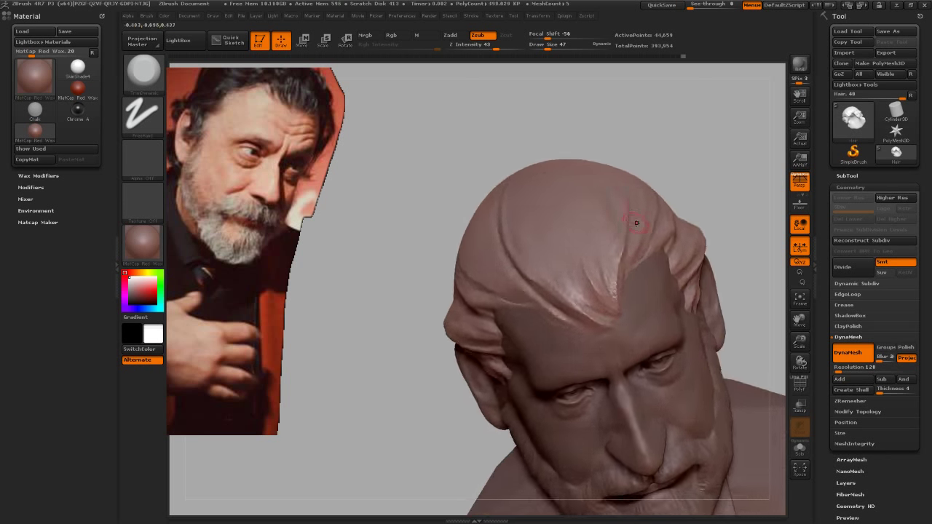
pyautogui.press('b')
pyautogui.click(563, 294)
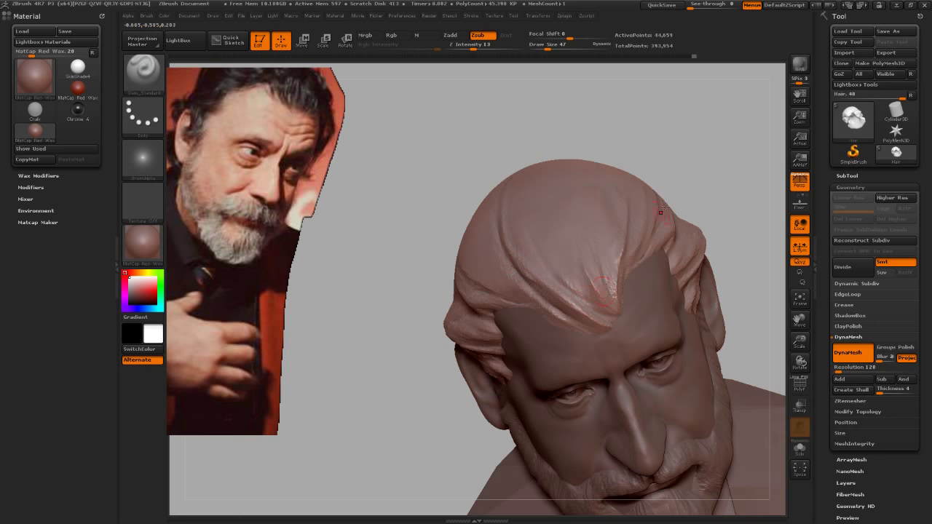
pyautogui.moveTo(680, 142)
pyautogui.mouseDown()
pyautogui.moveTo(652, 203)
pyautogui.moveTo(651, 182)
pyautogui.mouseUp()
# Step: Texture the hair with a strand brush at Draw Size 70
pyautogui.press('b')
pyautogui.click(599, 257)
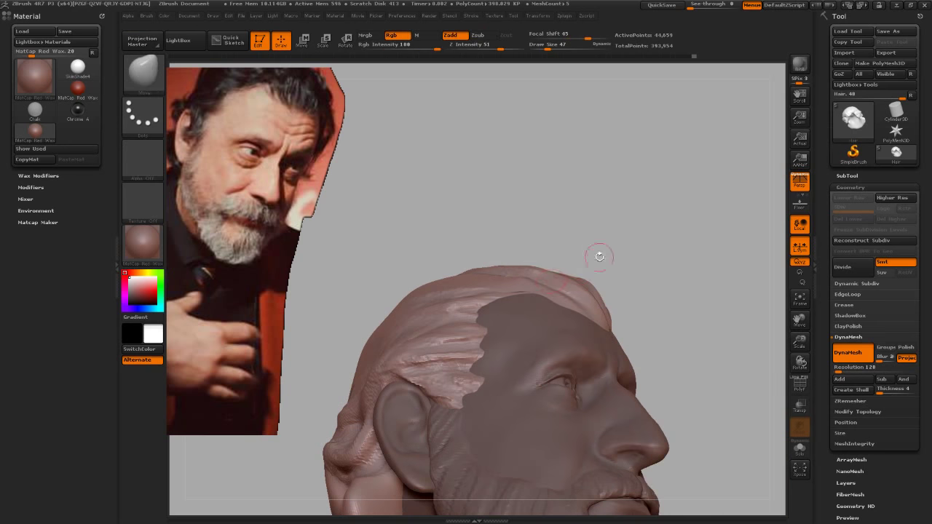
pyautogui.press('s')
pyautogui.moveTo(557, 270); pyautogui.dragTo(550, 273)
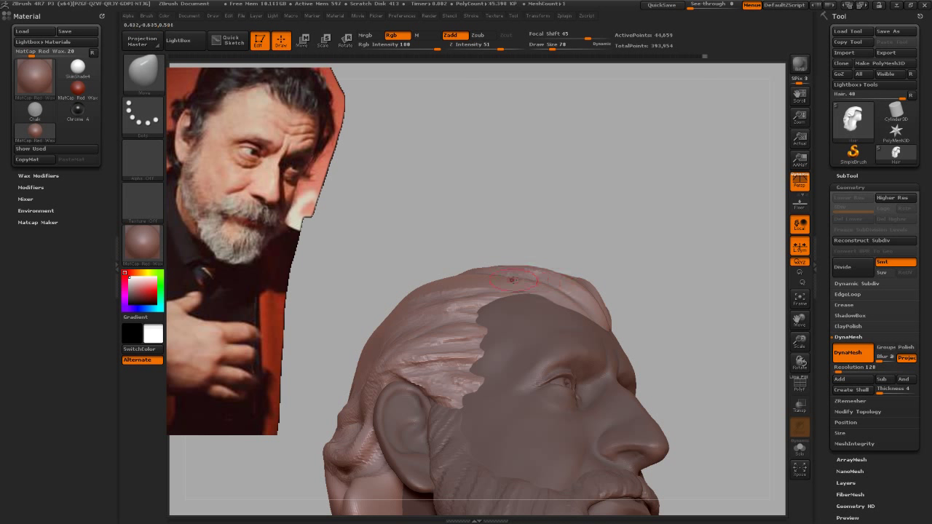
pyautogui.moveTo(522, 261)
pyautogui.mouseDown()
pyautogui.moveTo(605, 204)
pyautogui.moveTo(578, 214)
pyautogui.moveTo(589, 243)
pyautogui.moveTo(616, 269)
pyautogui.moveTo(631, 266)
pyautogui.moveTo(622, 280)
pyautogui.moveTo(463, 265)
pyautogui.mouseUp()
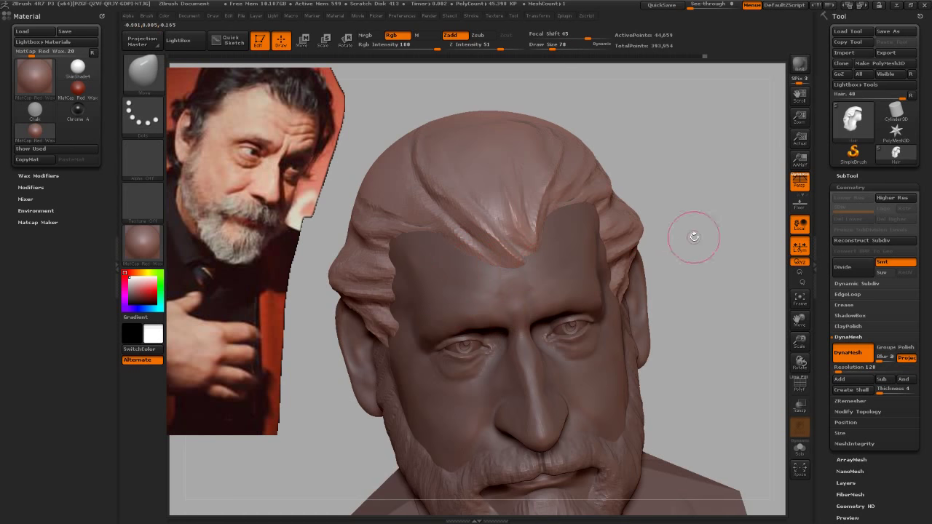
pyautogui.moveTo(693, 239)
pyautogui.mouseDown()
pyautogui.moveTo(687, 212)
pyautogui.moveTo(692, 240)
pyautogui.moveTo(580, 222)
pyautogui.moveTo(574, 194)
pyautogui.moveTo(602, 240)
pyautogui.moveTo(599, 257)
pyautogui.moveTo(641, 246)
pyautogui.moveTo(653, 253)
pyautogui.mouseUp()
# Step: Carve deeper hair partings with Dam_Standard at Draw Size 35
pyautogui.press('b')
pyautogui.press('m')
pyautogui.press('v')
pyautogui.press('b')
pyautogui.press('d')
pyautogui.press('s')
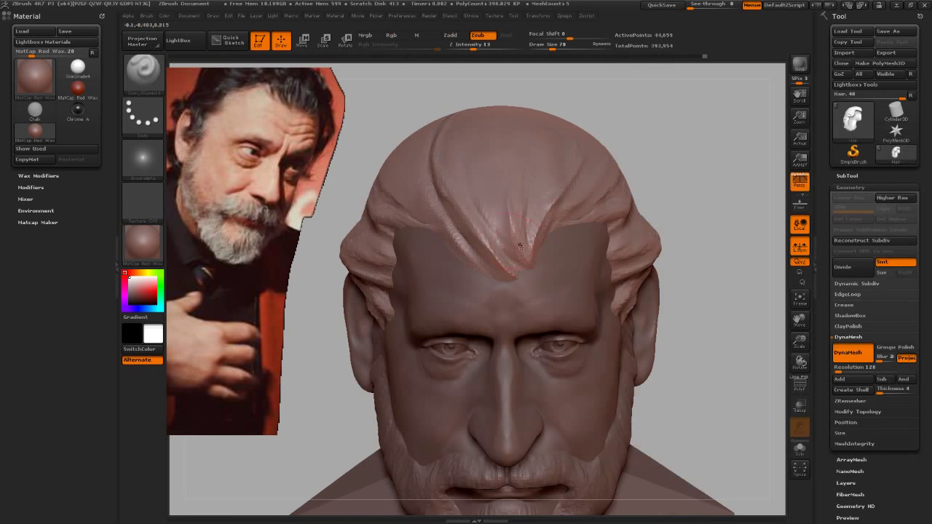
pyautogui.press('s')
pyautogui.click(496, 233)
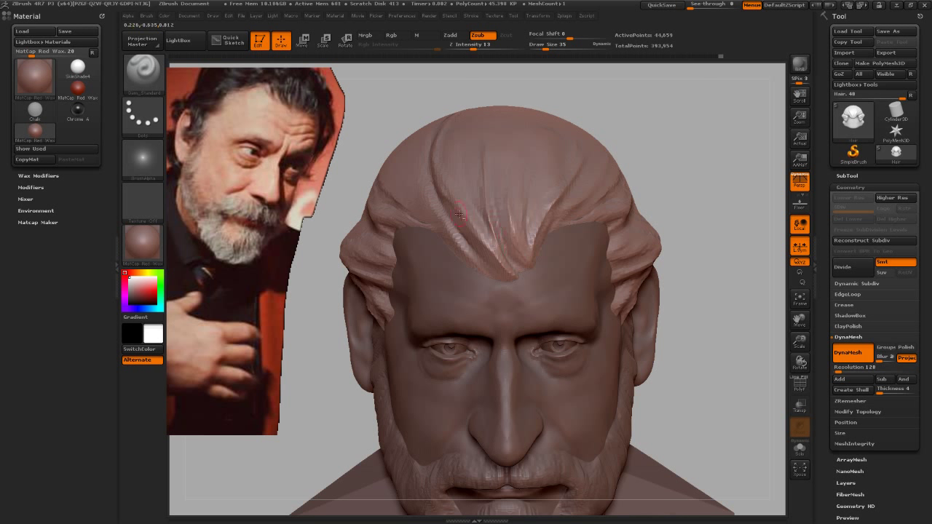
pyautogui.moveTo(680, 187)
pyautogui.mouseDown()
pyautogui.moveTo(624, 257)
pyautogui.moveTo(682, 199)
pyautogui.moveTo(624, 177)
pyautogui.mouseUp()
# Step: Select the Move brush with Draw Size 75
pyautogui.press('b')
pyautogui.press('m')
pyautogui.press('v')
pyautogui.write('s75')
pyautogui.press('Return')
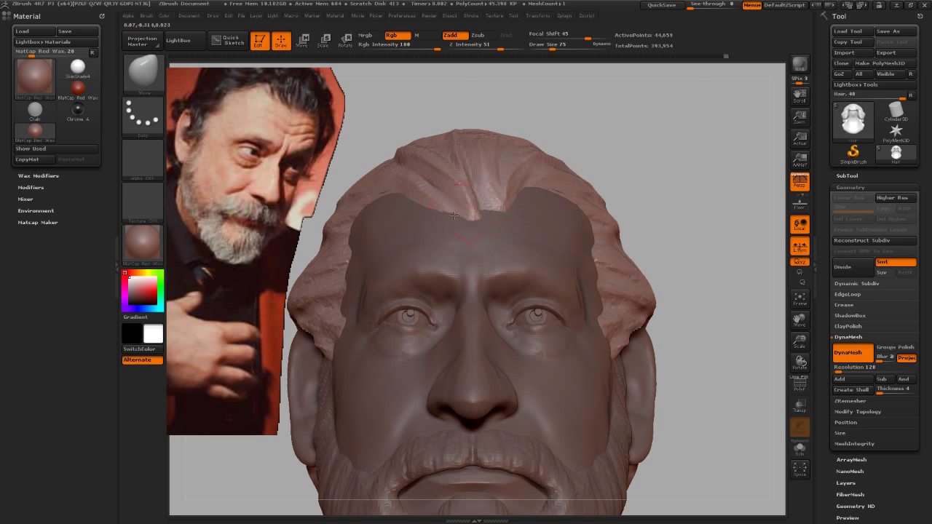
# Step: Inspect the hair from above and both profiles, then frame the whole bust front-on
pyautogui.moveTo(451, 206); pyautogui.dragTo(471, 219)
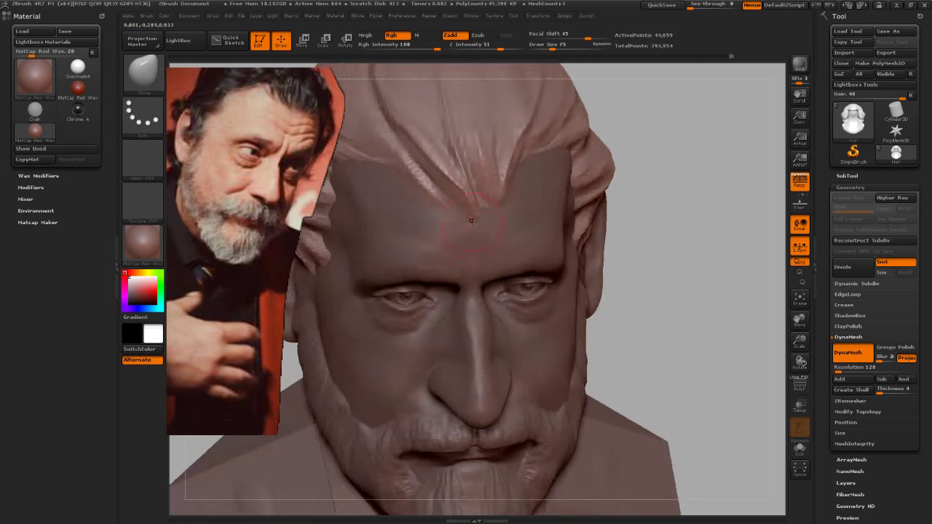
pyautogui.moveTo(669, 159); pyautogui.dragTo(620, 141)
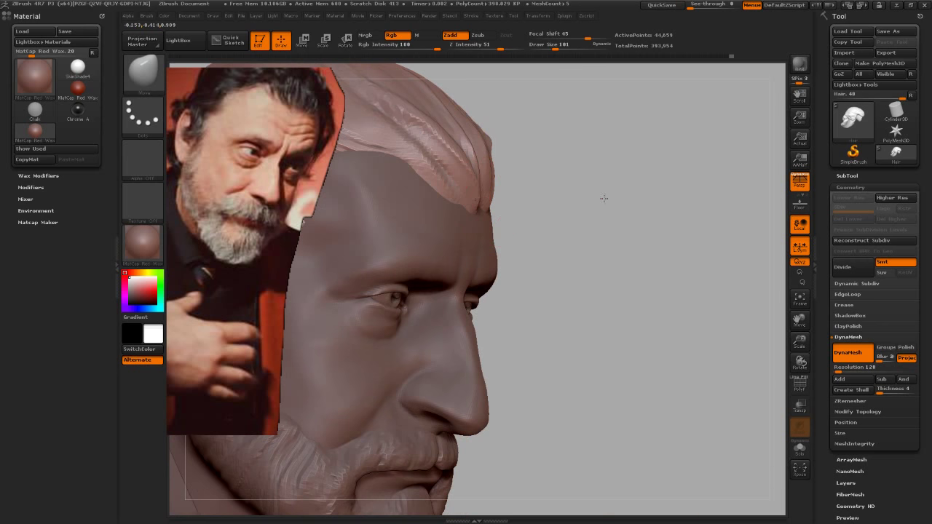
pyautogui.moveTo(604, 197); pyautogui.dragTo(497, 201)
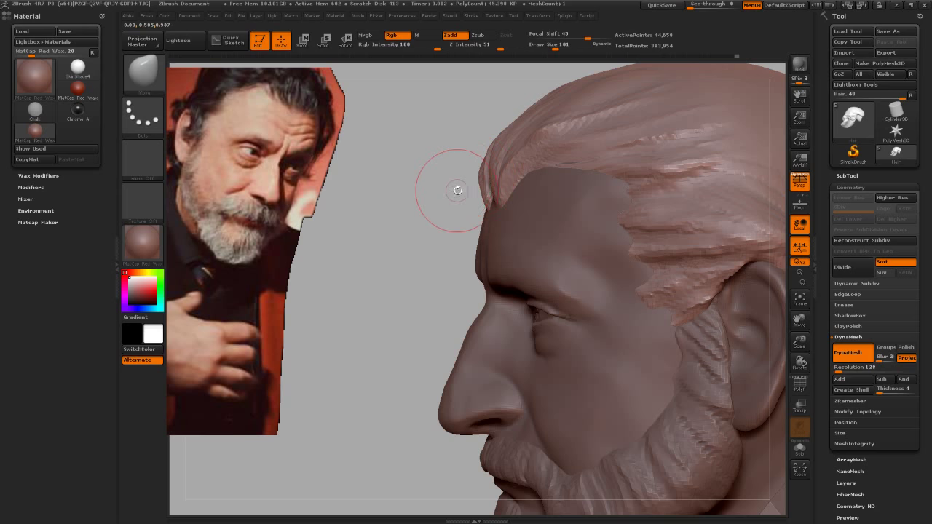
pyautogui.moveTo(454, 191)
pyautogui.mouseDown()
pyautogui.moveTo(517, 183)
pyautogui.moveTo(482, 195)
pyautogui.mouseUp()
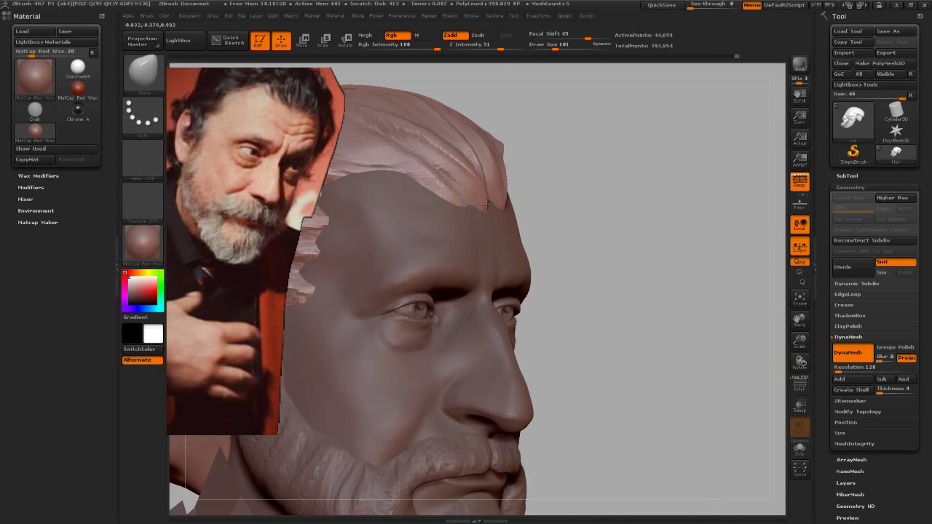
pyautogui.press('f')
pyautogui.moveTo(616, 270)
pyautogui.mouseDown()
pyautogui.moveTo(666, 276)
pyautogui.moveTo(626, 266)
pyautogui.mouseUp()
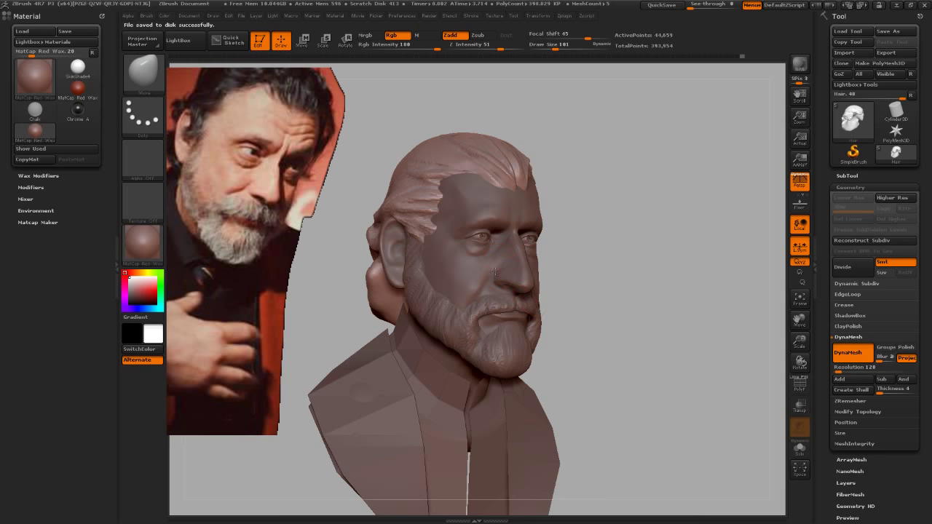
# Step: Select the BeardGuy_01 subtool, set Draw Size 75, and sculpt around the eyes and cheek
pyautogui.keyDown('alt'); pyautogui.click(494, 273); pyautogui.keyUp('alt')
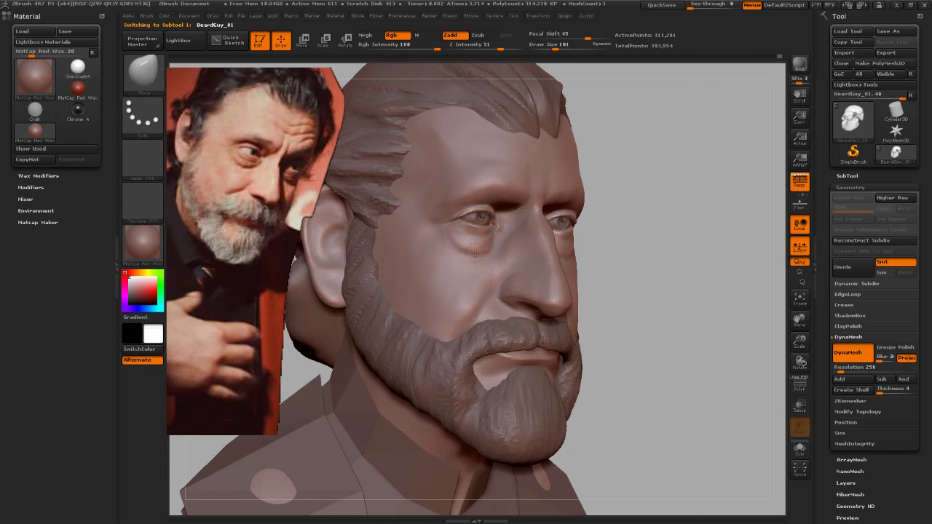
pyautogui.moveTo(603, 270)
pyautogui.mouseDown()
pyautogui.moveTo(631, 266)
pyautogui.moveTo(574, 250)
pyautogui.mouseUp()
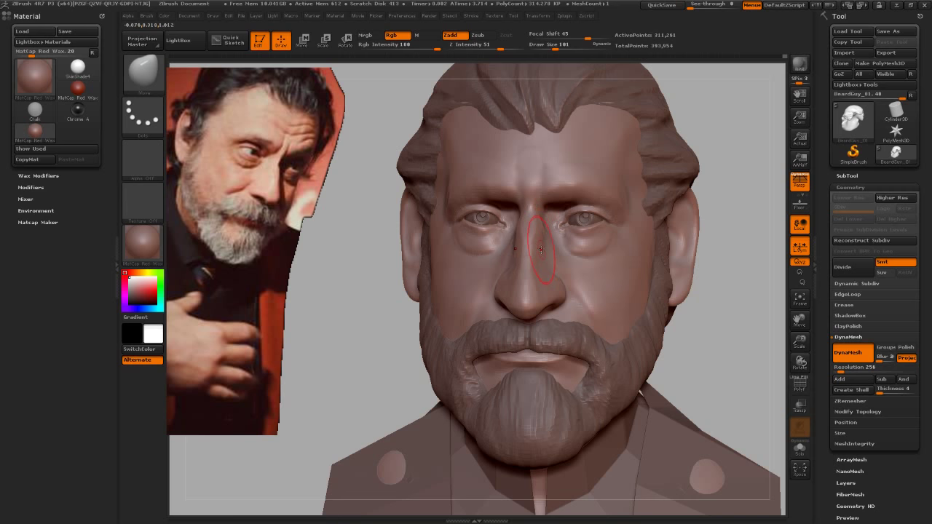
pyautogui.moveTo(690, 327)
pyautogui.mouseDown()
pyautogui.moveTo(721, 331)
pyautogui.moveTo(703, 328)
pyautogui.moveTo(698, 376)
pyautogui.moveTo(585, 238)
pyautogui.mouseUp()
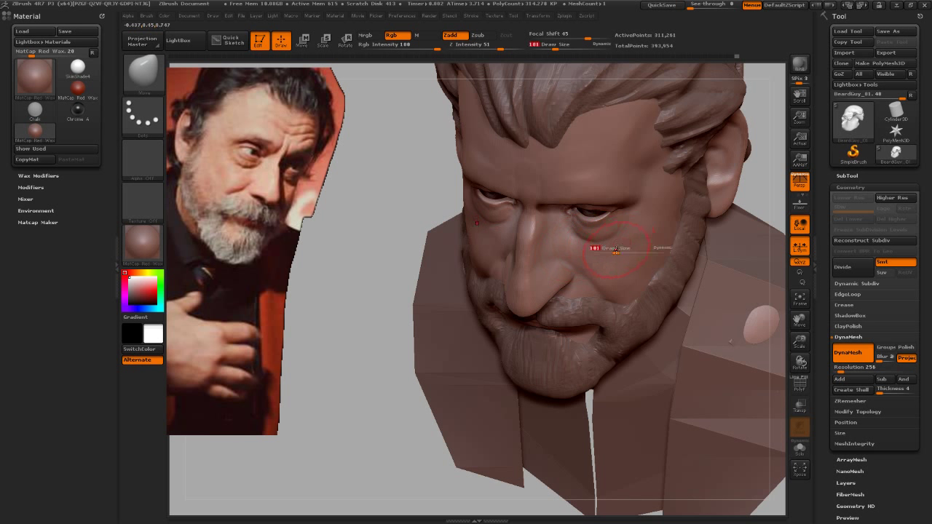
pyautogui.moveTo(616, 252); pyautogui.dragTo(616, 250)
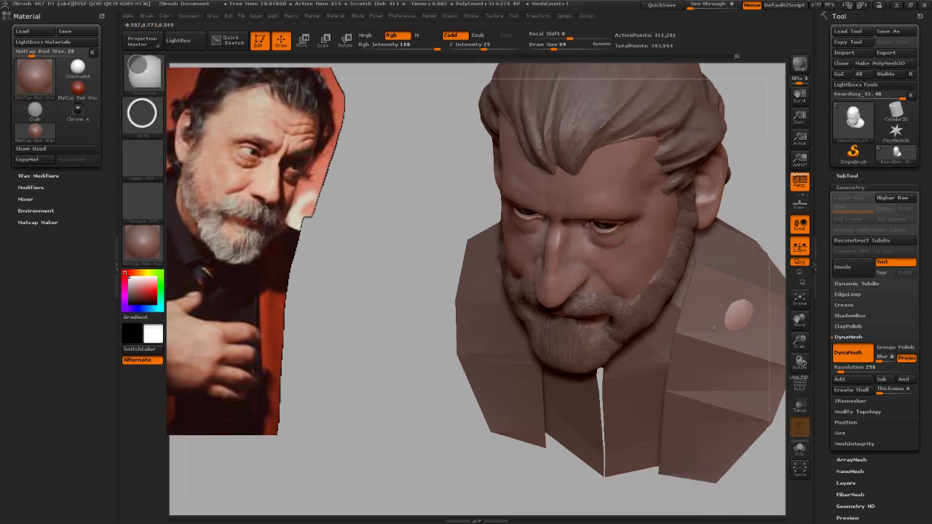
pyautogui.moveTo(666, 218)
pyautogui.mouseDown()
pyautogui.moveTo(670, 189)
pyautogui.moveTo(687, 204)
pyautogui.moveTo(697, 282)
pyautogui.mouseUp()
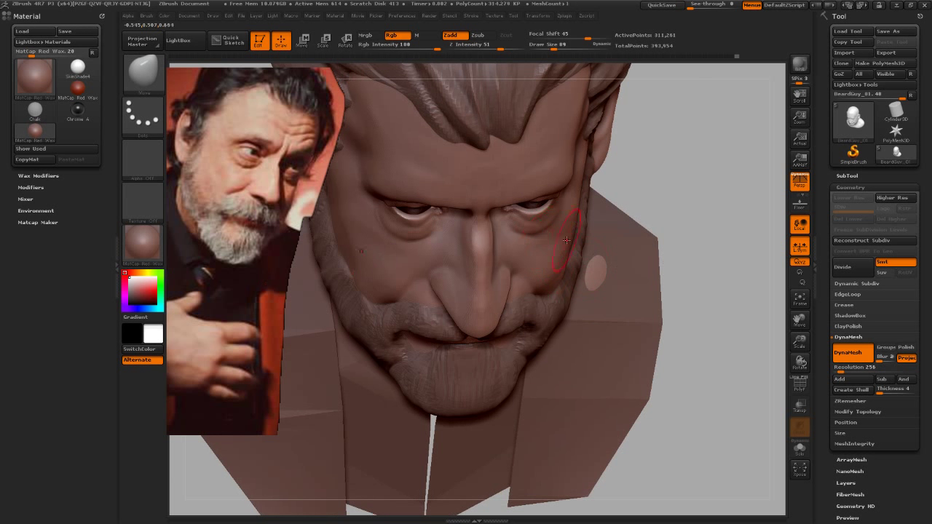
pyautogui.moveTo(693, 183)
pyautogui.mouseDown()
pyautogui.moveTo(701, 244)
pyautogui.moveTo(683, 196)
pyautogui.moveTo(678, 207)
pyautogui.mouseUp()
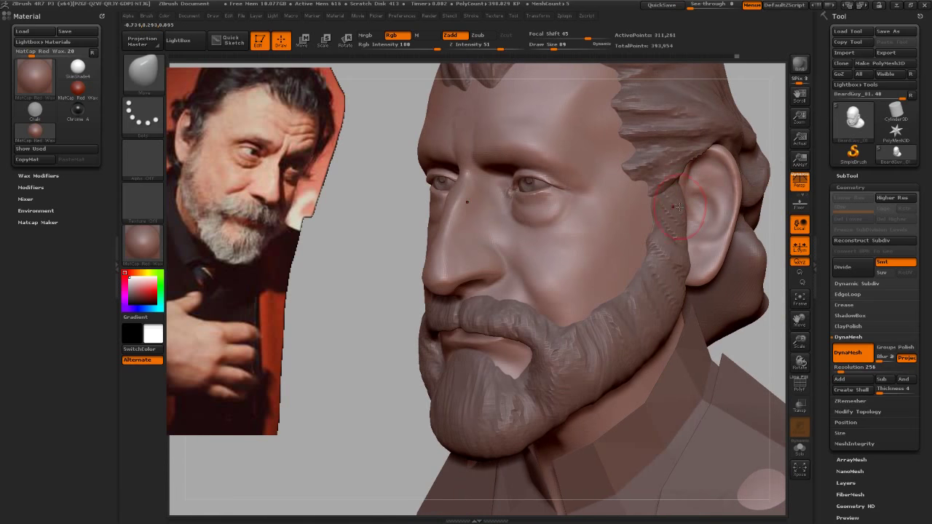
# Step: Build up and smooth the cheek under the eye with Clay Buildup at Draw Size 42
pyautogui.press('b')
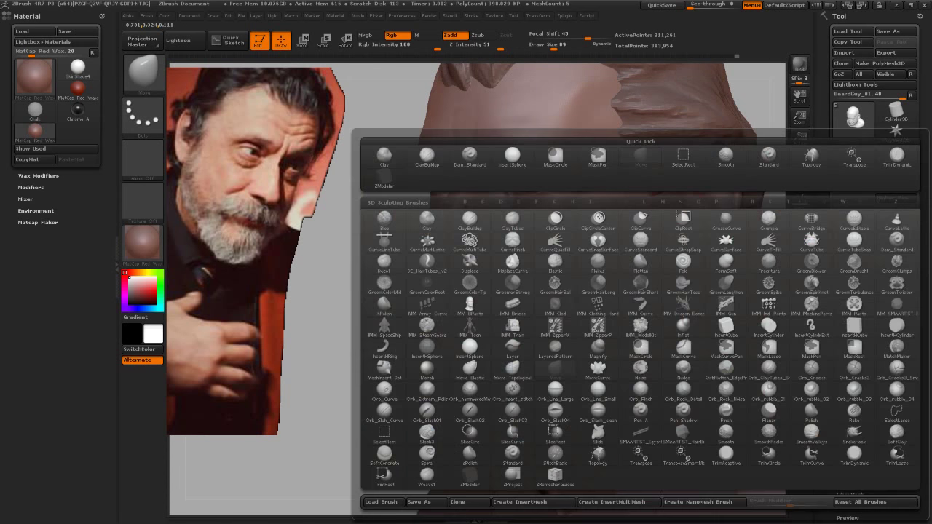
pyautogui.press('c')
pyautogui.press('b')
pyautogui.press('s')
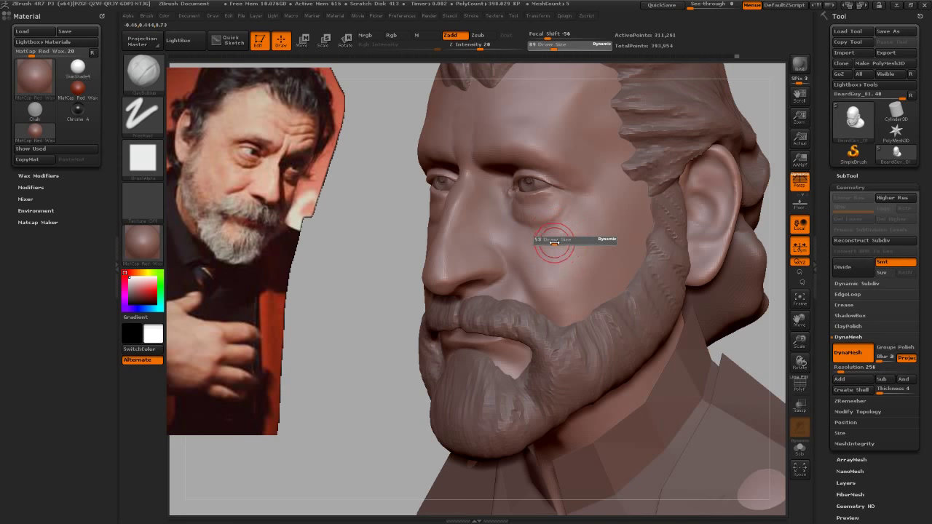
pyautogui.moveTo(554, 242); pyautogui.dragTo(543, 243)
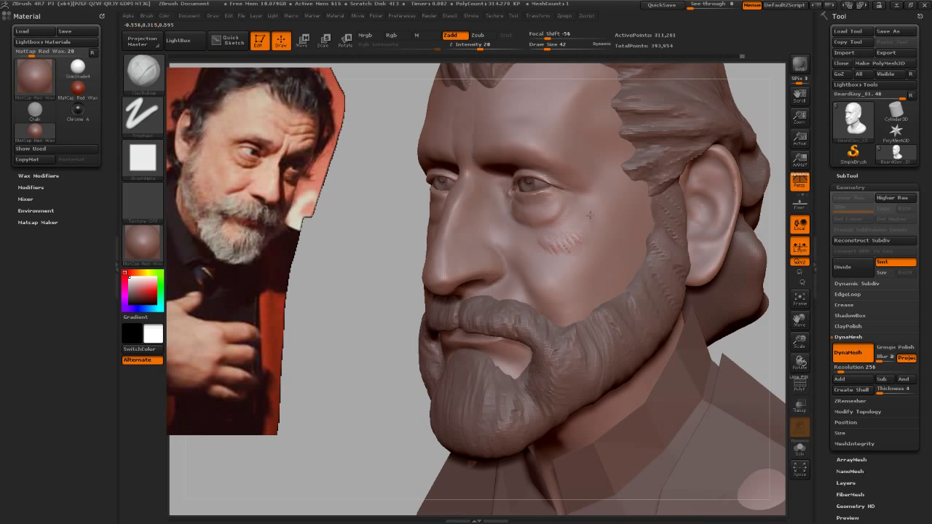
pyautogui.press('shift')
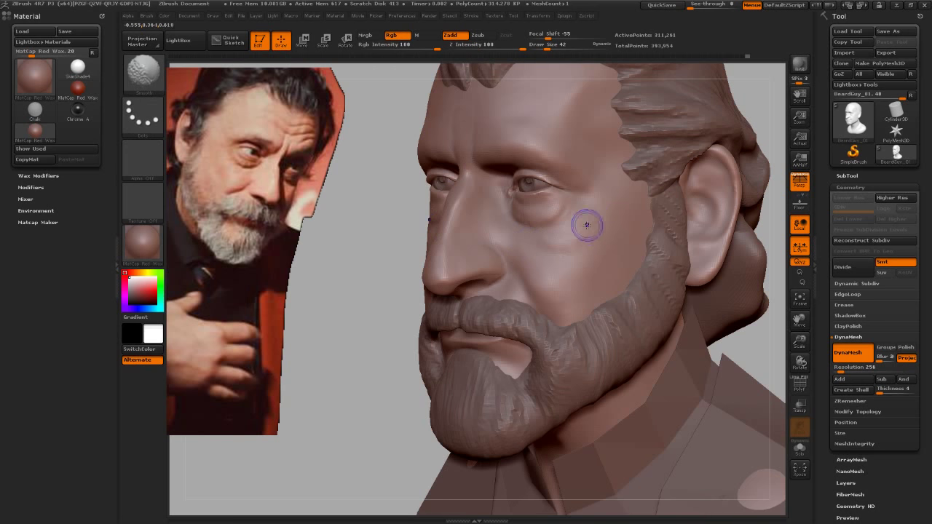
pyautogui.moveTo(626, 247)
pyautogui.mouseDown()
pyautogui.moveTo(657, 244)
pyautogui.moveTo(697, 260)
pyautogui.mouseUp()
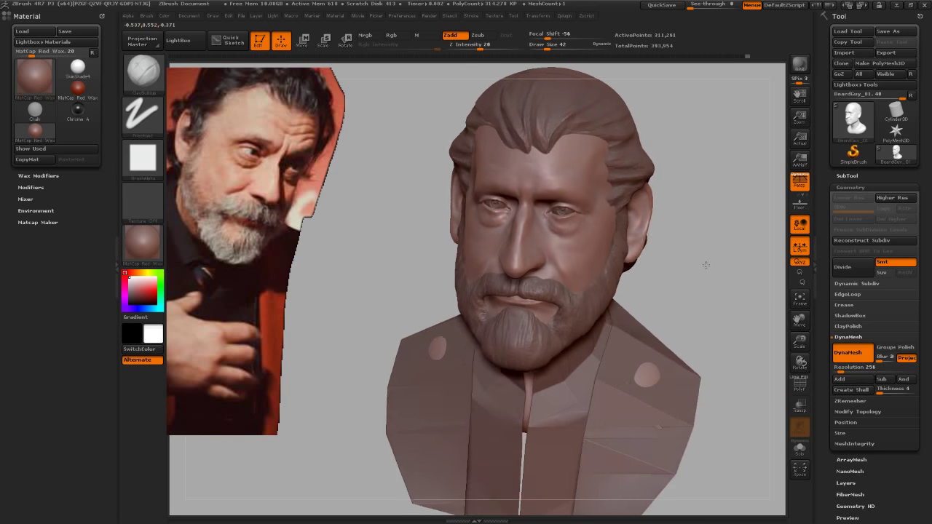
pyautogui.moveTo(733, 297)
pyautogui.mouseDown()
pyautogui.moveTo(768, 272)
pyautogui.moveTo(728, 271)
pyautogui.mouseUp()
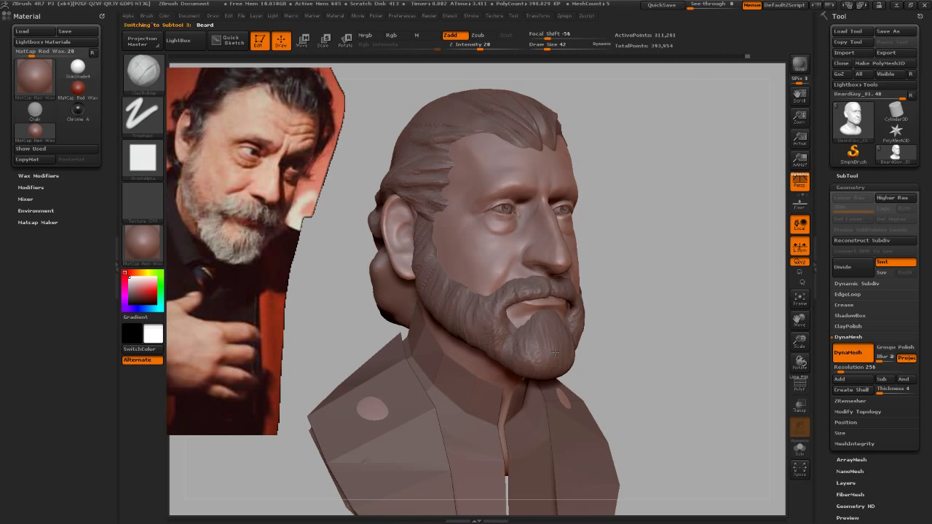
# Step: Choose a dot-spray sculpting brush and set Draw Size to 155
pyautogui.press('b')
pyautogui.click(504, 357)
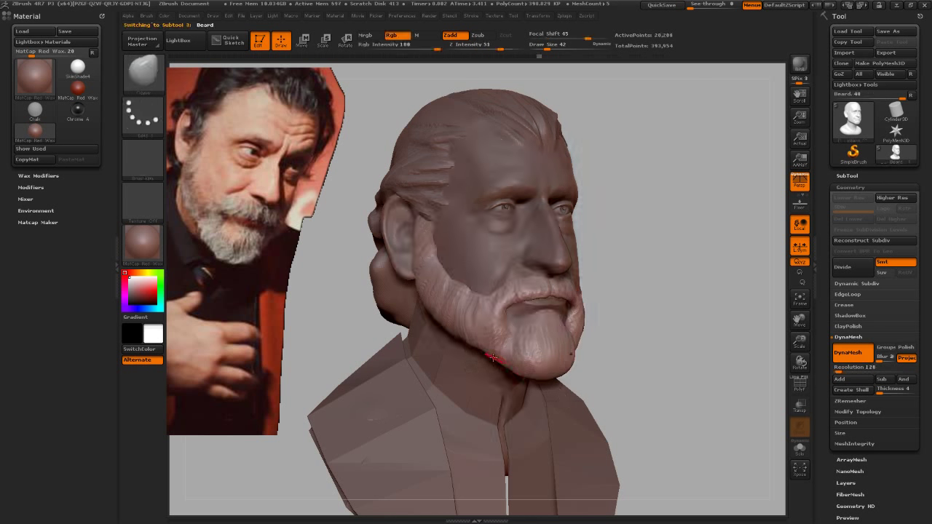
pyautogui.press('s')
pyautogui.moveTo(507, 359); pyautogui.dragTo(500, 357)
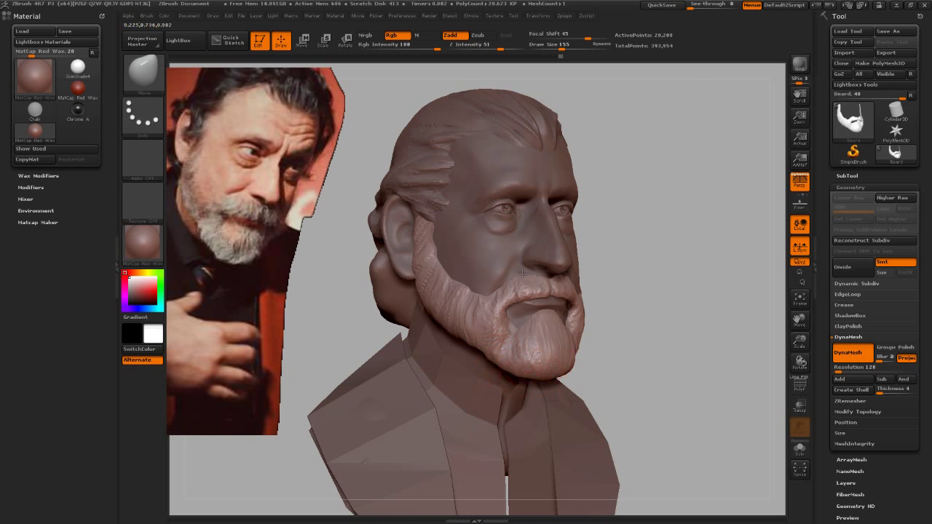
# Step: Sculpt the mustache and beard strands, checking them from front and right-side profile
pyautogui.moveTo(639, 281)
pyautogui.mouseDown()
pyautogui.moveTo(631, 290)
pyautogui.moveTo(570, 276)
pyautogui.mouseUp()
pyautogui.press('s')
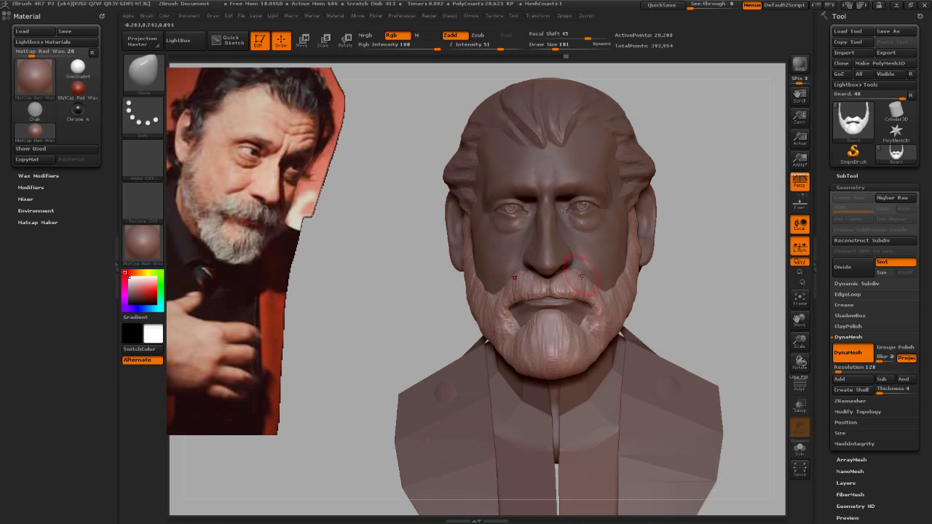
pyautogui.moveTo(697, 304); pyautogui.dragTo(579, 281)
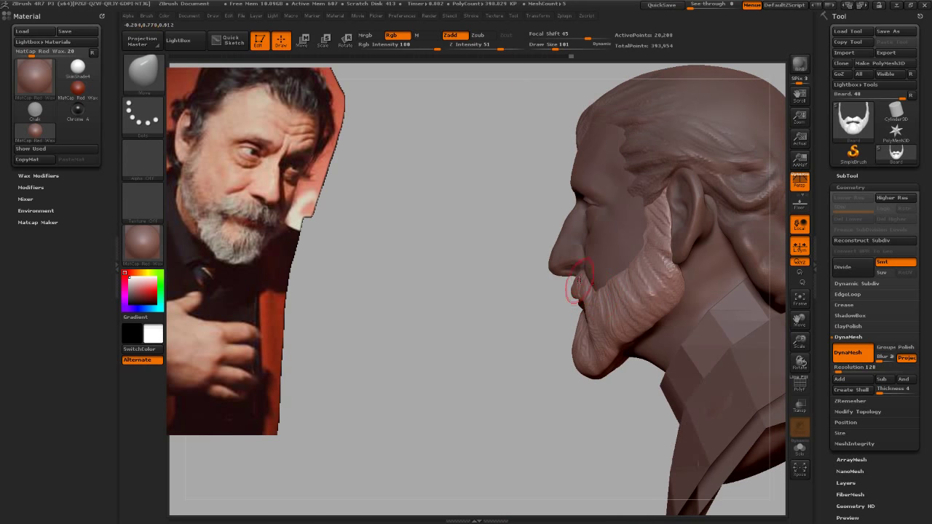
pyautogui.moveTo(520, 322); pyautogui.dragTo(582, 276)
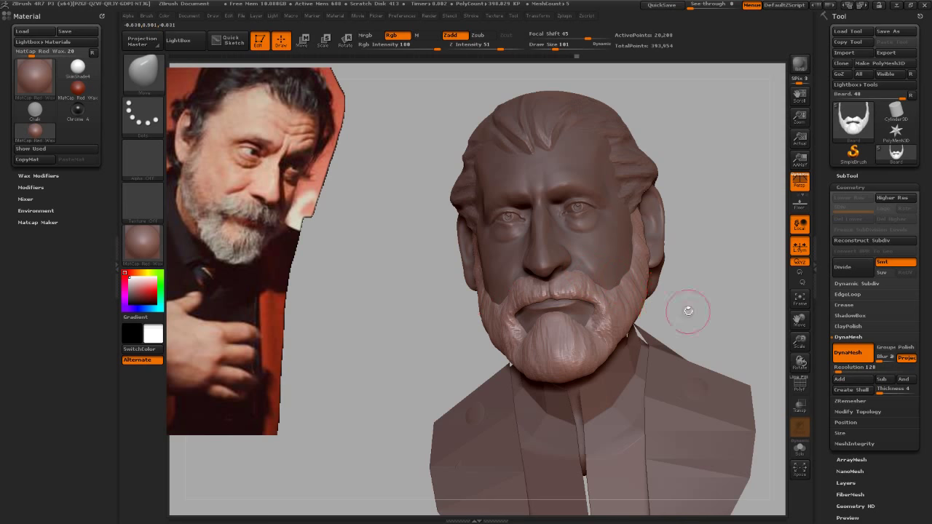
pyautogui.moveTo(688, 311); pyautogui.dragTo(542, 296)
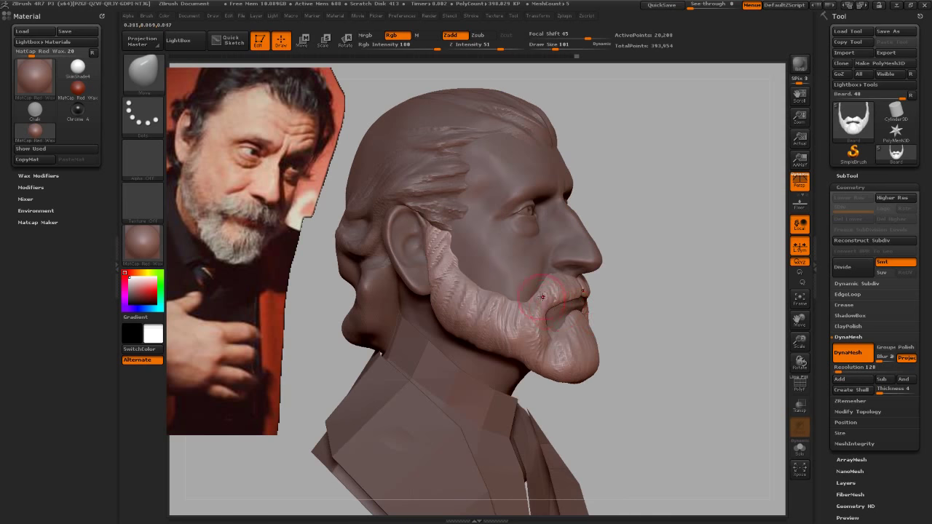
pyautogui.moveTo(645, 337)
pyautogui.mouseDown()
pyautogui.moveTo(673, 349)
pyautogui.moveTo(642, 264)
pyautogui.moveTo(670, 260)
pyautogui.moveTo(655, 277)
pyautogui.moveTo(675, 277)
pyautogui.moveTo(656, 280)
pyautogui.moveTo(687, 284)
pyautogui.moveTo(688, 321)
pyautogui.moveTo(746, 318)
pyautogui.moveTo(750, 327)
pyautogui.moveTo(742, 335)
pyautogui.moveTo(705, 329)
pyautogui.moveTo(696, 371)
pyautogui.moveTo(708, 386)
pyautogui.moveTo(657, 318)
pyautogui.moveTo(675, 249)
pyautogui.moveTo(670, 357)
pyautogui.moveTo(516, 418)
pyautogui.mouseUp()
# Step: Enlarge the brush to 214 and switch to the Hair subtool
pyautogui.press('s')
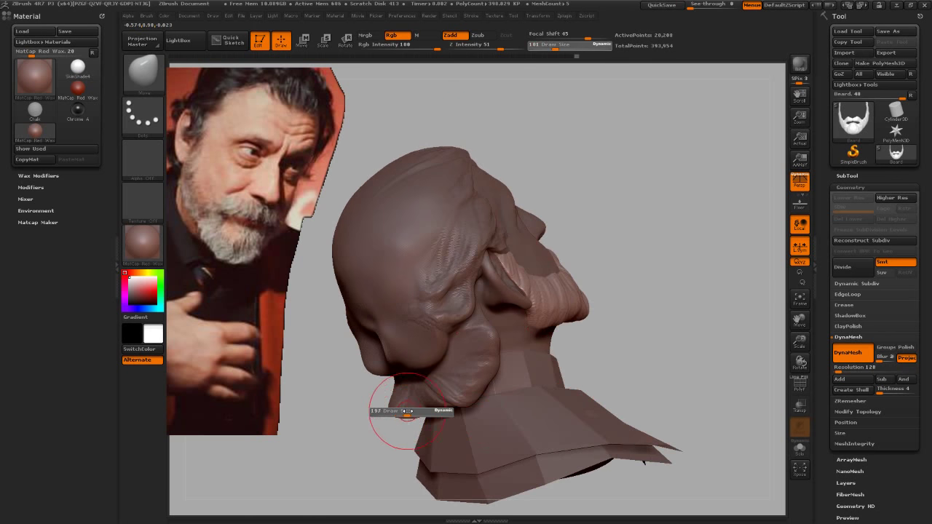
pyautogui.moveTo(399, 412); pyautogui.dragTo(391, 410)
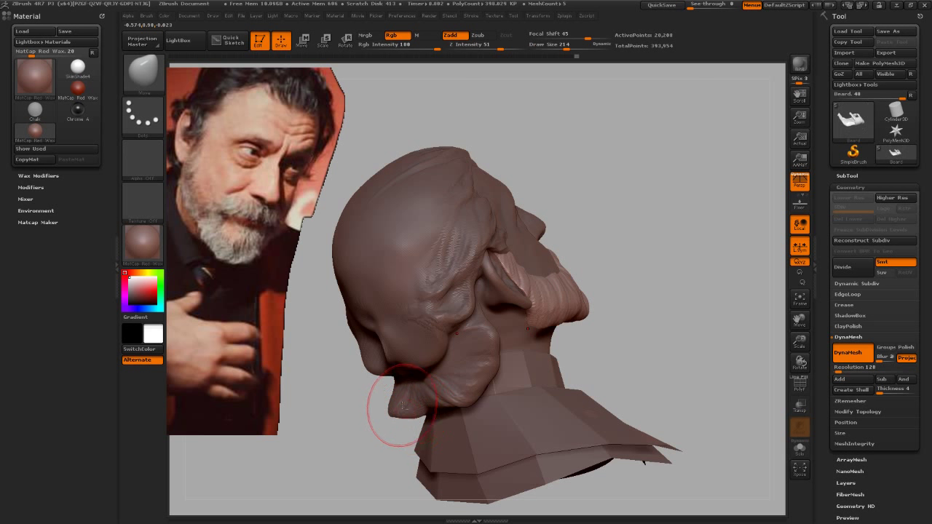
pyautogui.moveTo(634, 327)
pyautogui.mouseDown()
pyautogui.moveTo(554, 381)
pyautogui.moveTo(609, 366)
pyautogui.moveTo(637, 350)
pyautogui.moveTo(498, 367)
pyautogui.mouseUp()
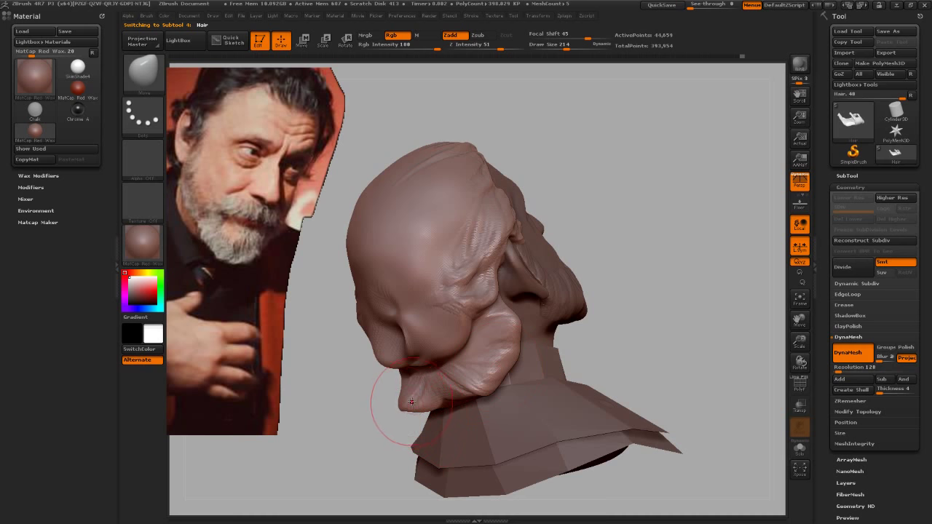
# Step: Orbit around the head to inspect the side, back and top hair
pyautogui.moveTo(633, 349)
pyautogui.mouseDown()
pyautogui.moveTo(661, 332)
pyautogui.moveTo(680, 339)
pyautogui.moveTo(476, 380)
pyautogui.mouseUp()
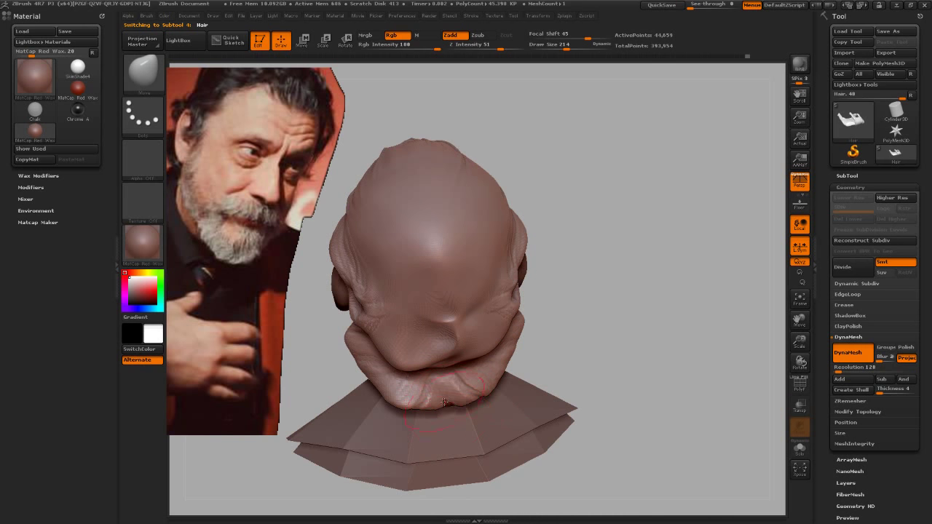
pyautogui.moveTo(596, 371)
pyautogui.mouseDown()
pyautogui.moveTo(616, 277)
pyautogui.moveTo(632, 287)
pyautogui.moveTo(601, 272)
pyautogui.moveTo(607, 232)
pyautogui.moveTo(554, 291)
pyautogui.moveTo(589, 343)
pyautogui.moveTo(544, 315)
pyautogui.moveTo(491, 369)
pyautogui.mouseUp()
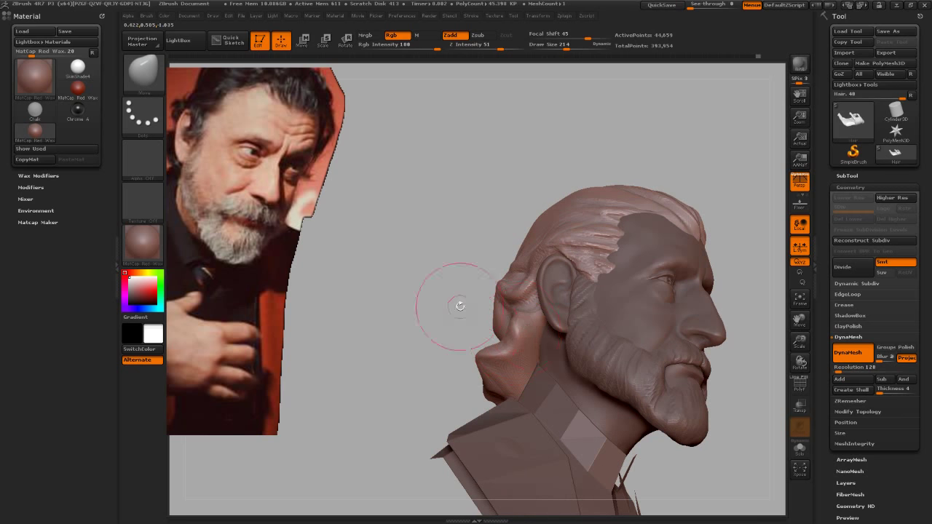
pyautogui.moveTo(458, 302)
pyautogui.mouseDown()
pyautogui.moveTo(695, 357)
pyautogui.moveTo(524, 350)
pyautogui.moveTo(486, 313)
pyautogui.mouseUp()
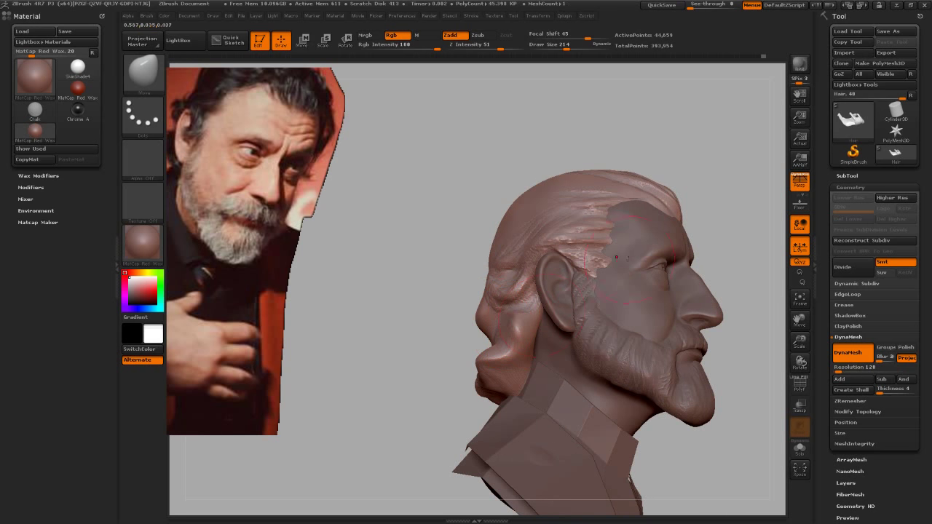
pyautogui.moveTo(717, 193)
pyautogui.mouseDown()
pyautogui.moveTo(673, 180)
pyautogui.moveTo(659, 219)
pyautogui.mouseUp()
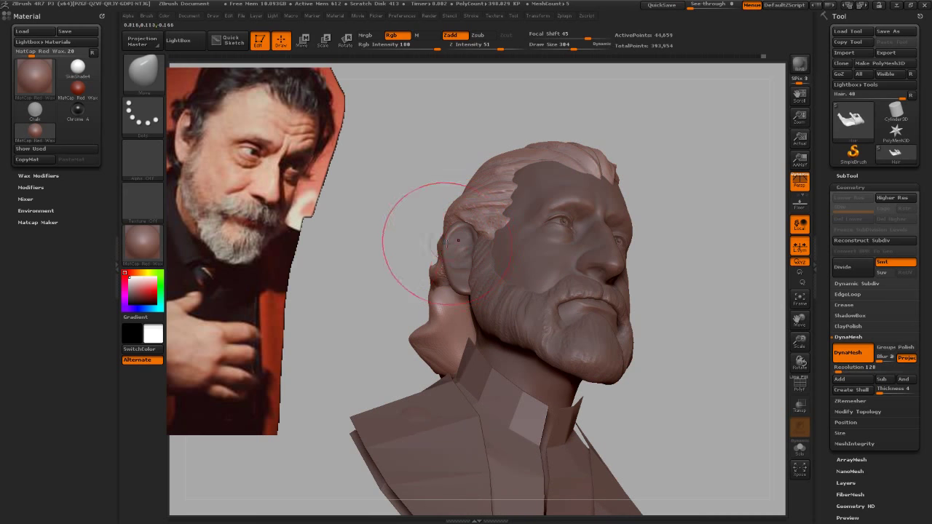
pyautogui.moveTo(433, 214)
pyautogui.mouseDown()
pyautogui.moveTo(503, 232)
pyautogui.moveTo(558, 281)
pyautogui.mouseUp()
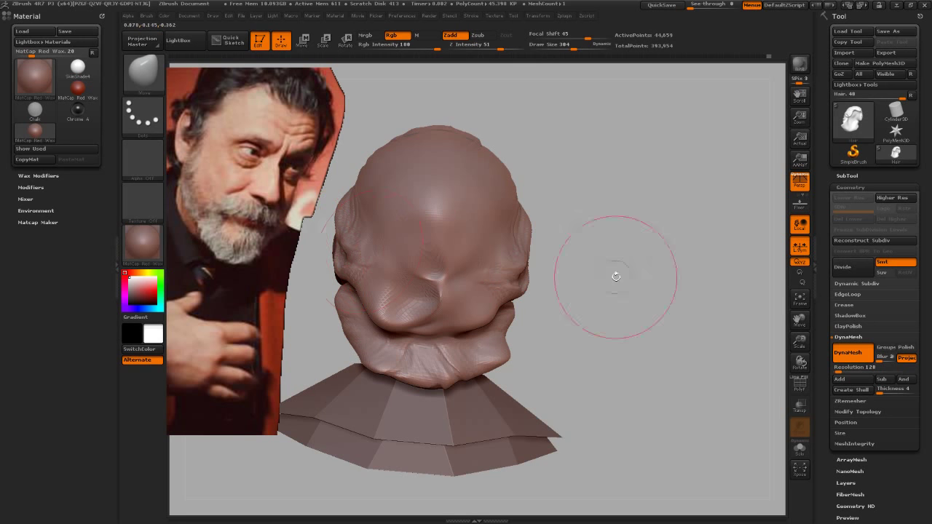
pyautogui.moveTo(616, 270)
pyautogui.mouseDown()
pyautogui.moveTo(635, 250)
pyautogui.moveTo(686, 248)
pyautogui.moveTo(667, 188)
pyautogui.moveTo(736, 262)
pyautogui.mouseUp()
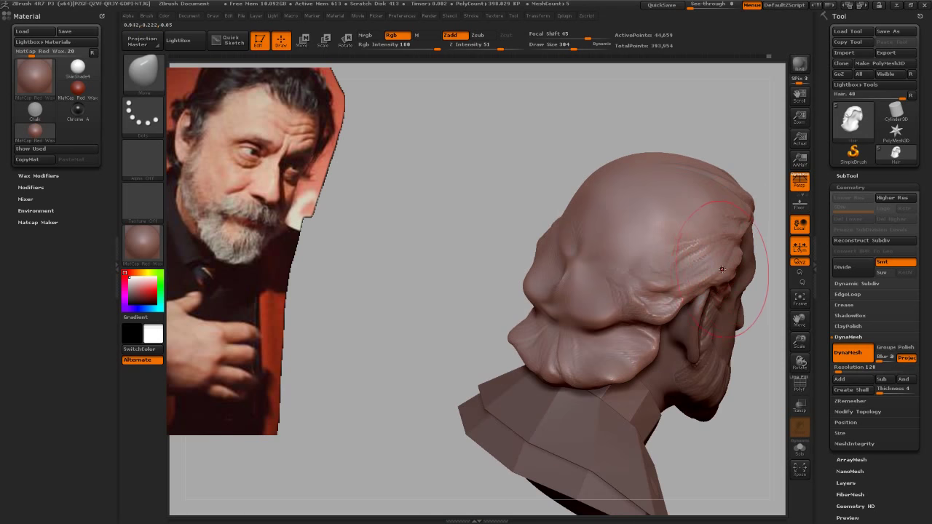
pyautogui.moveTo(776, 266); pyautogui.dragTo(485, 249)
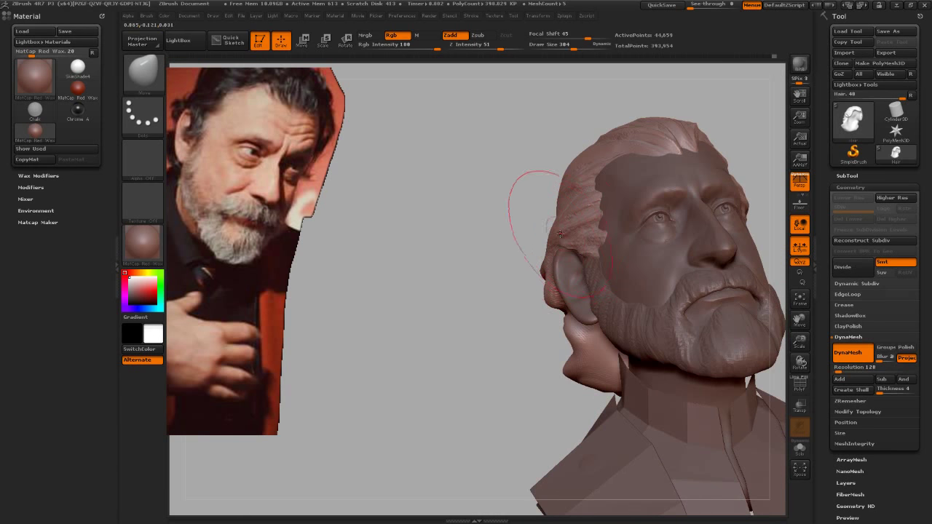
# Step: Resize the brush to 257 and sculpt strands into the side hair while orbiting
pyautogui.press('s')
pyautogui.moveTo(560, 234)
pyautogui.mouseDown()
pyautogui.moveTo(542, 265)
pyautogui.moveTo(509, 250)
pyautogui.moveTo(519, 261)
pyautogui.mouseUp()
pyautogui.press('s')
pyautogui.moveTo(451, 259)
pyautogui.mouseDown()
pyautogui.moveTo(493, 250)
pyautogui.moveTo(655, 251)
pyautogui.mouseUp()
pyautogui.press('f')
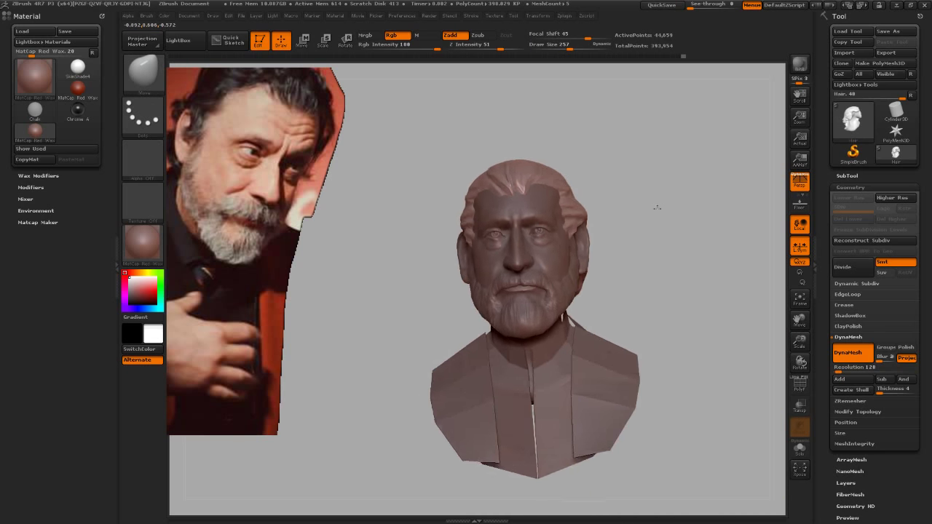
pyautogui.moveTo(656, 204)
pyautogui.keyDown('alt'); pyautogui.mouseDown()
pyautogui.moveTo(691, 202)
pyautogui.moveTo(640, 204)
pyautogui.moveTo(653, 214)
pyautogui.mouseUp(); pyautogui.keyUp('alt')
pyautogui.moveTo(635, 220); pyautogui.dragTo(652, 222)
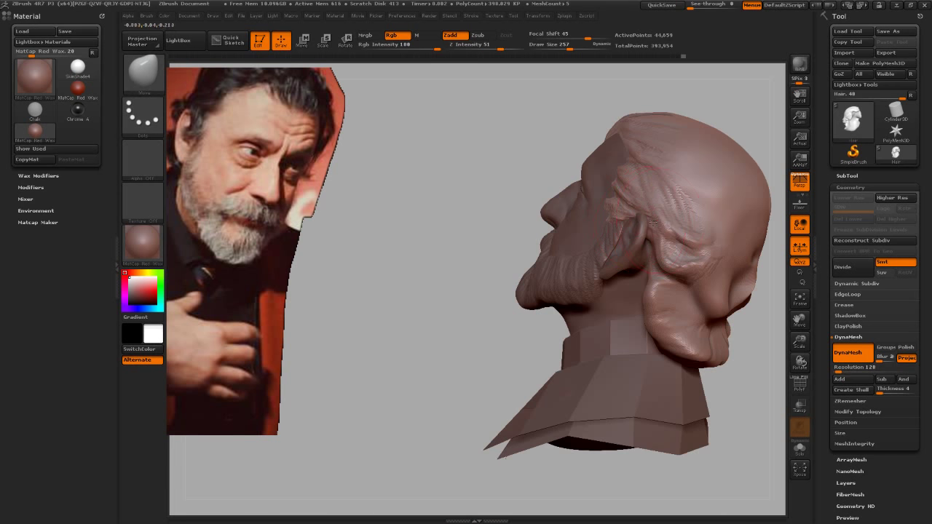
pyautogui.moveTo(508, 257)
pyautogui.mouseDown()
pyautogui.moveTo(612, 257)
pyautogui.moveTo(551, 228)
pyautogui.moveTo(531, 238)
pyautogui.mouseUp()
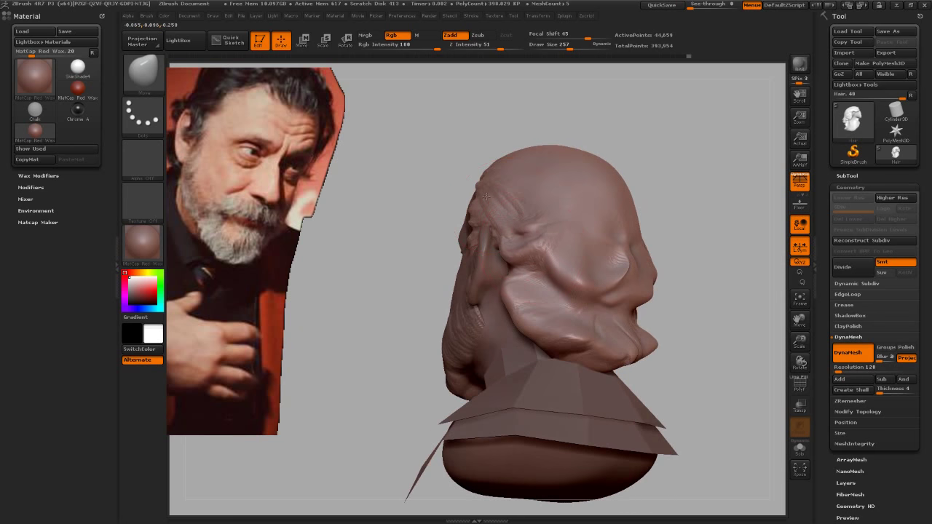
pyautogui.moveTo(691, 252)
pyautogui.mouseDown()
pyautogui.moveTo(620, 286)
pyautogui.moveTo(572, 289)
pyautogui.mouseUp()
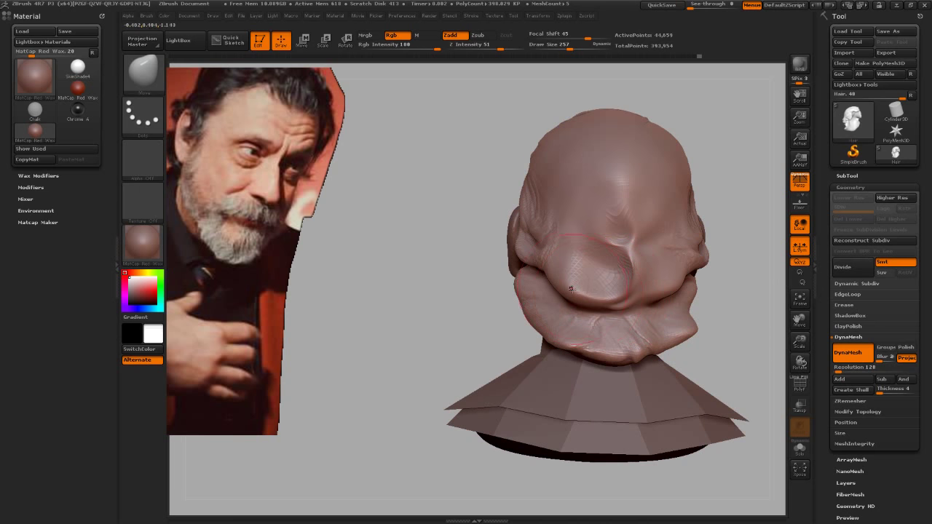
pyautogui.moveTo(461, 339)
pyautogui.mouseDown()
pyautogui.moveTo(620, 340)
pyautogui.moveTo(592, 307)
pyautogui.moveTo(470, 283)
pyautogui.mouseUp()
pyautogui.moveTo(622, 287)
pyautogui.mouseDown()
pyautogui.moveTo(632, 276)
pyautogui.moveTo(493, 293)
pyautogui.moveTo(602, 281)
pyautogui.moveTo(634, 250)
pyautogui.moveTo(435, 314)
pyautogui.mouseUp()
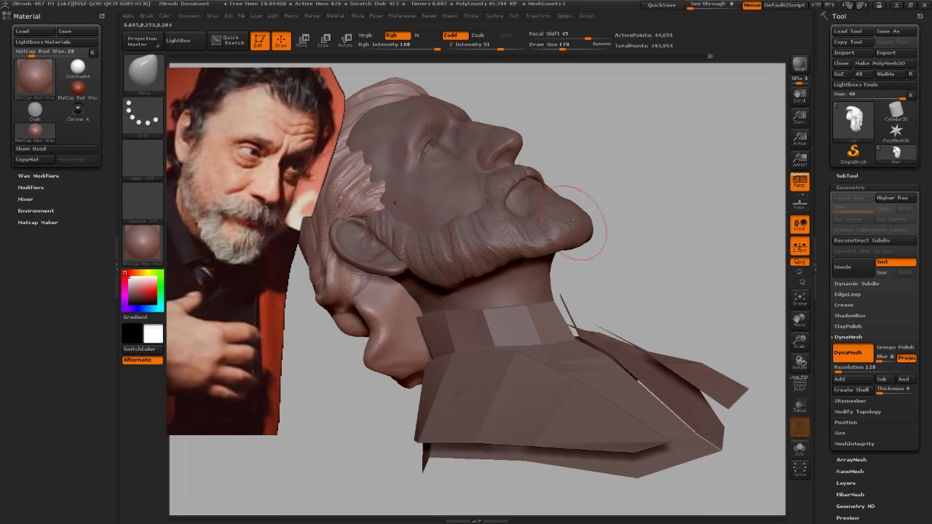
pyautogui.moveTo(604, 208); pyautogui.dragTo(657, 202)
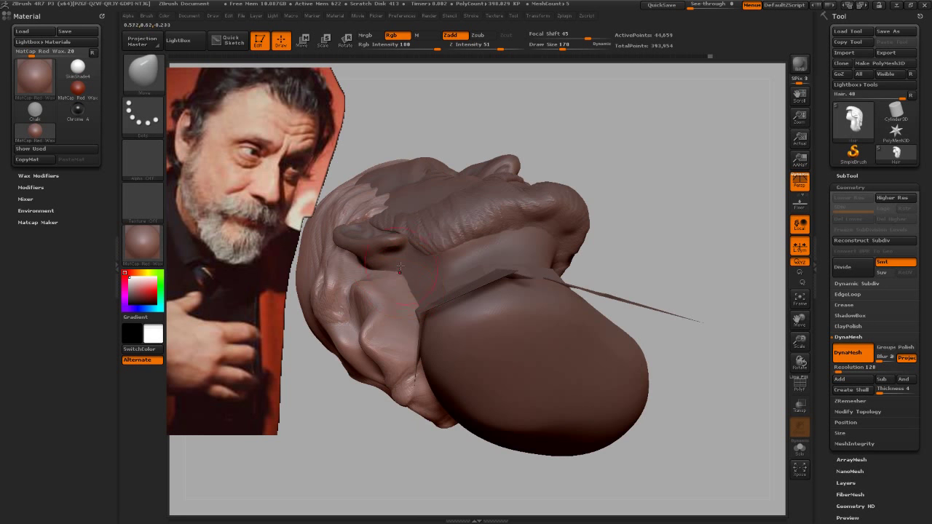
pyautogui.moveTo(422, 282)
pyautogui.mouseDown()
pyautogui.moveTo(657, 213)
pyautogui.moveTo(497, 250)
pyautogui.mouseUp()
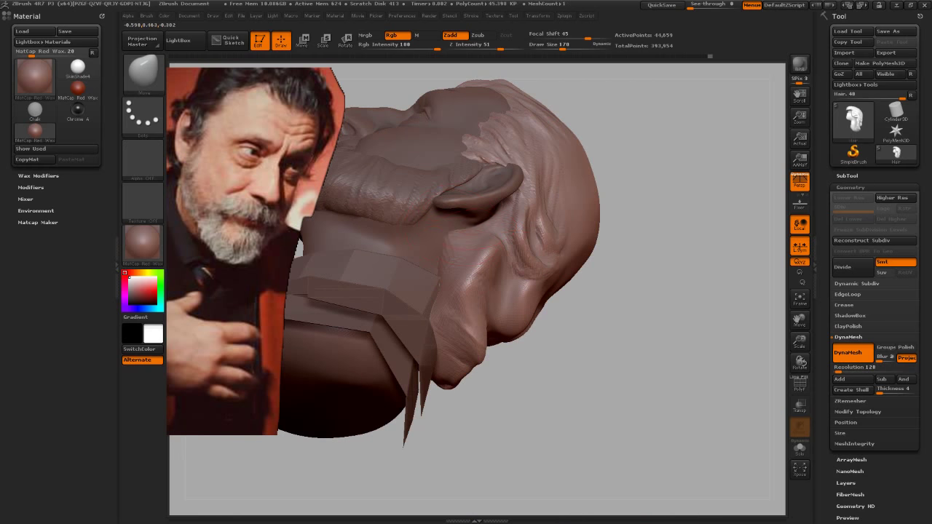
pyautogui.moveTo(651, 262); pyautogui.dragTo(680, 323)
pyautogui.press('f')
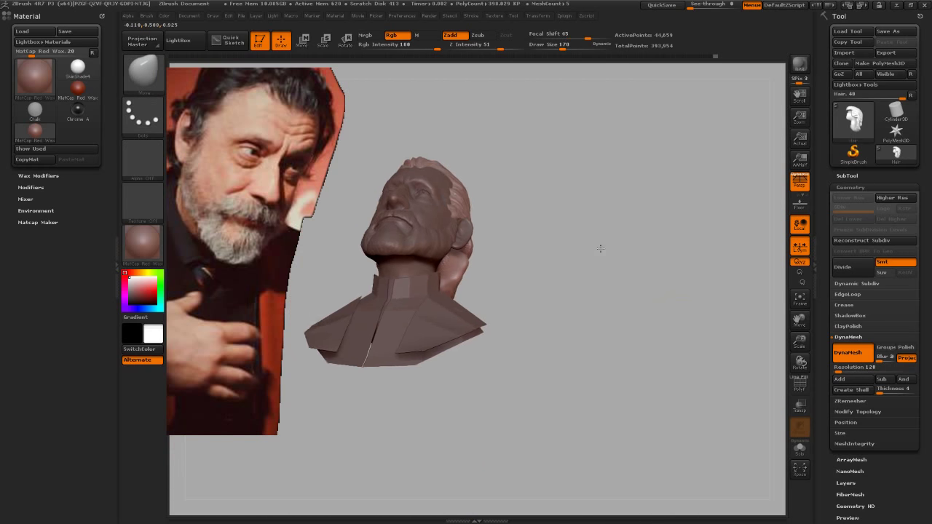
pyautogui.moveTo(601, 248)
pyautogui.mouseDown()
pyautogui.moveTo(616, 239)
pyautogui.moveTo(489, 254)
pyautogui.mouseUp()
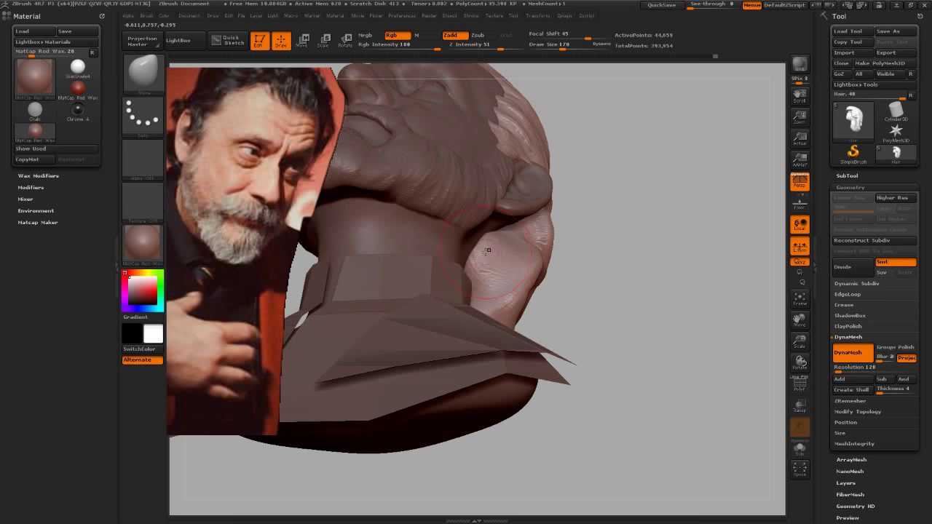
pyautogui.press('f')
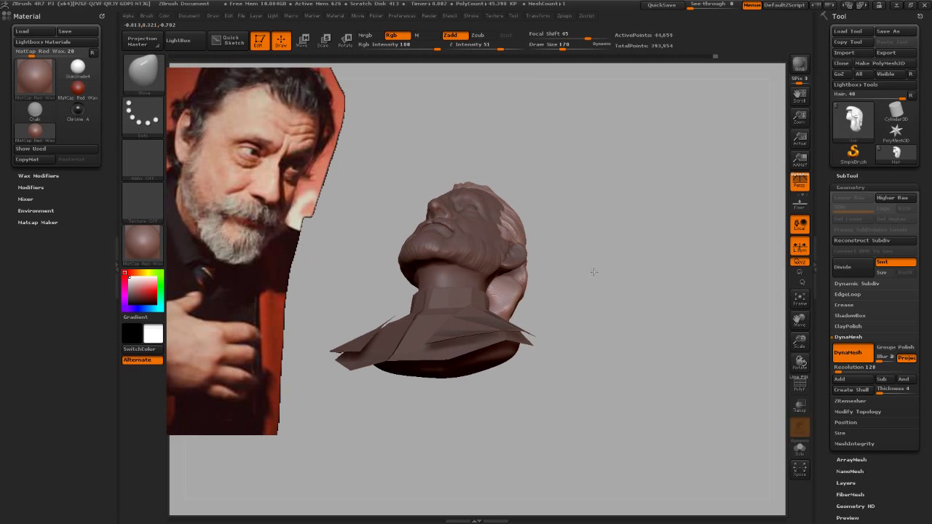
pyautogui.moveTo(597, 270)
pyautogui.mouseDown()
pyautogui.moveTo(622, 312)
pyautogui.moveTo(603, 260)
pyautogui.moveTo(626, 277)
pyautogui.moveTo(639, 265)
pyautogui.mouseUp()
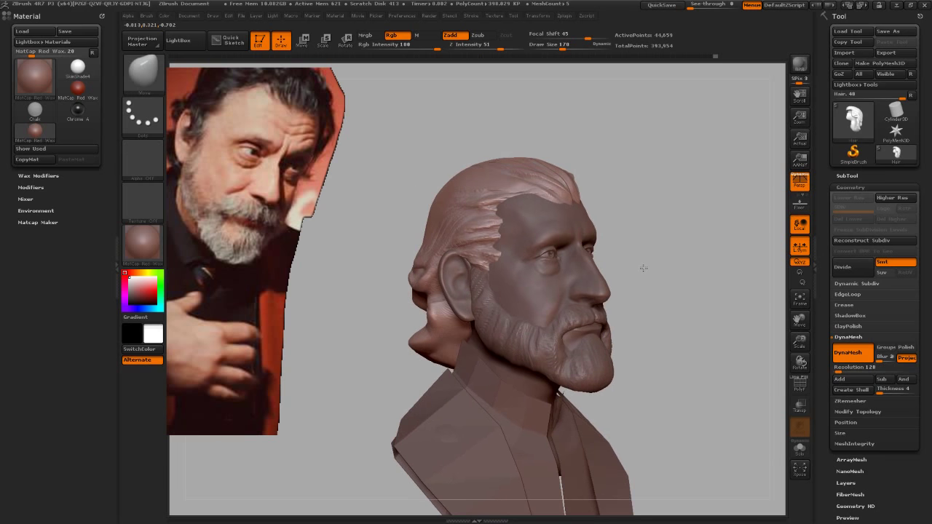
pyautogui.press('s')
pyautogui.moveTo(413, 265); pyautogui.dragTo(421, 265)
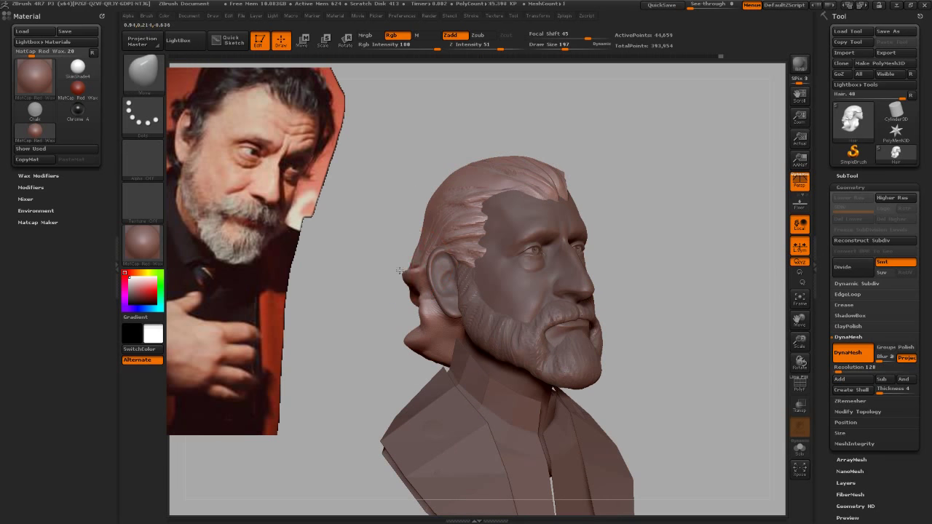
pyautogui.moveTo(393, 279)
pyautogui.mouseDown()
pyautogui.moveTo(461, 267)
pyautogui.moveTo(423, 263)
pyautogui.moveTo(419, 306)
pyautogui.moveTo(383, 272)
pyautogui.moveTo(418, 328)
pyautogui.moveTo(602, 311)
pyautogui.moveTo(556, 281)
pyautogui.moveTo(537, 322)
pyautogui.mouseUp()
pyautogui.press('s')
# Step: Select the ClayBuildup brush at draw size 65 and orbit to the back of the head
pyautogui.press('b')
pyautogui.press('c')
pyautogui.press('b')
pyautogui.press('s')
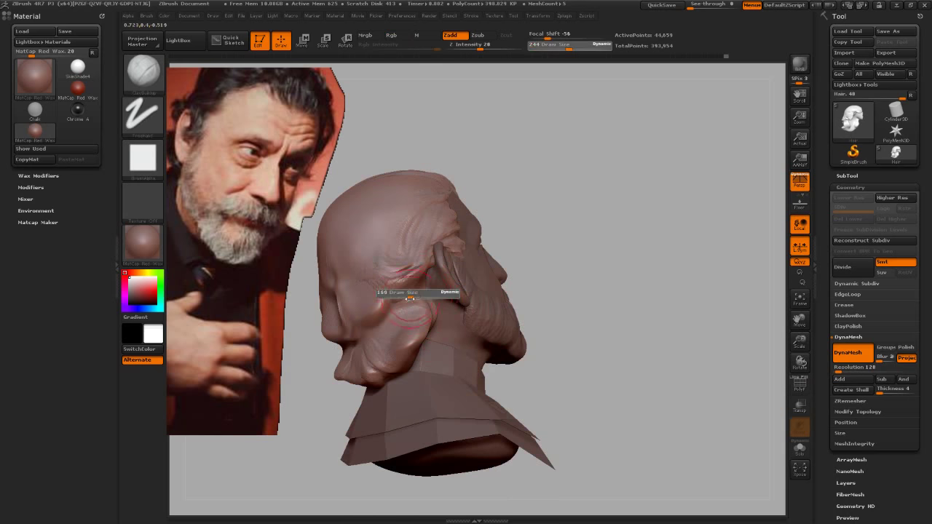
pyautogui.moveTo(418, 300); pyautogui.dragTo(412, 296)
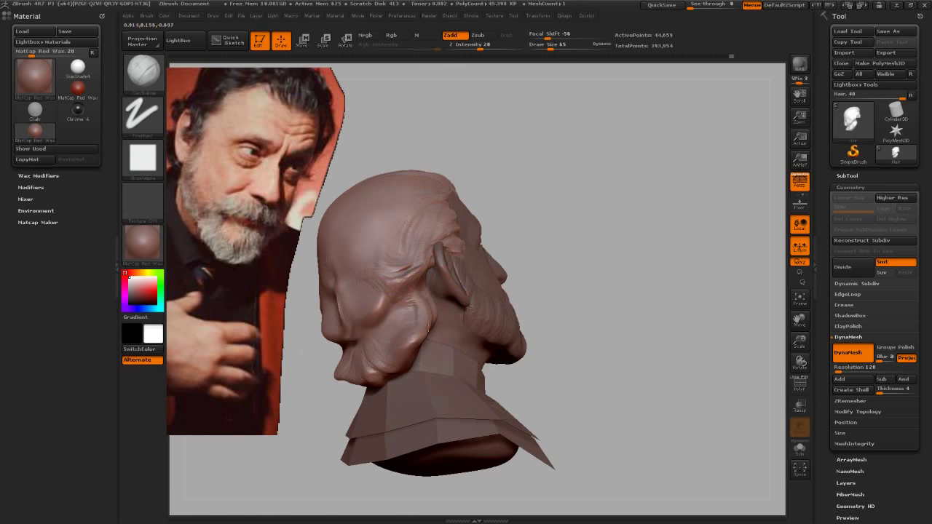
pyautogui.moveTo(501, 272)
pyautogui.mouseDown()
pyautogui.moveTo(576, 260)
pyautogui.moveTo(553, 219)
pyautogui.mouseUp()
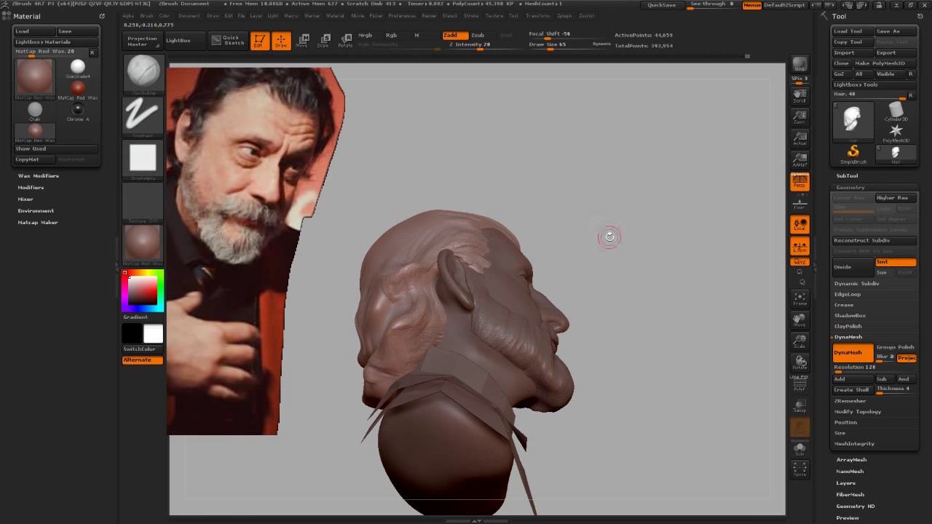
pyautogui.moveTo(609, 236)
pyautogui.mouseDown()
pyautogui.moveTo(624, 286)
pyautogui.moveTo(638, 254)
pyautogui.moveTo(664, 289)
pyautogui.moveTo(451, 268)
pyautogui.mouseUp()
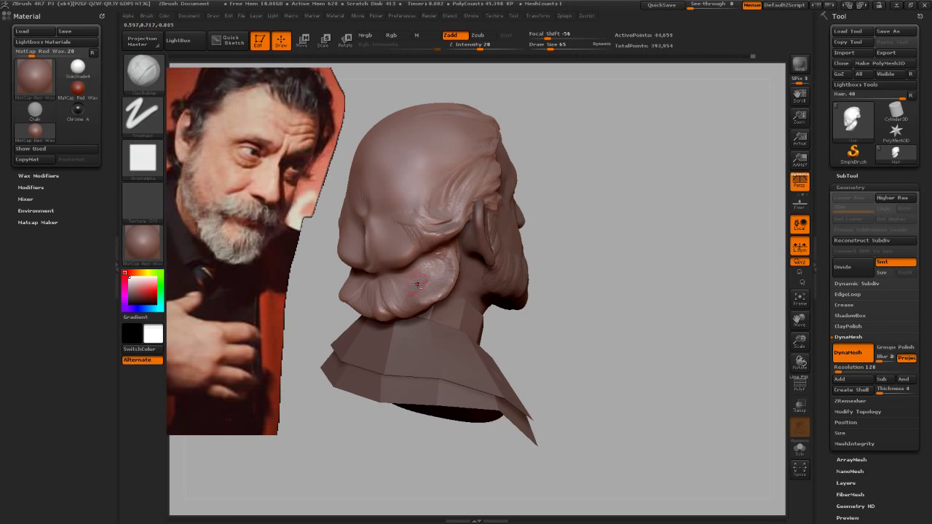
pyautogui.moveTo(506, 251)
pyautogui.mouseDown()
pyautogui.moveTo(624, 332)
pyautogui.moveTo(456, 220)
pyautogui.mouseUp()
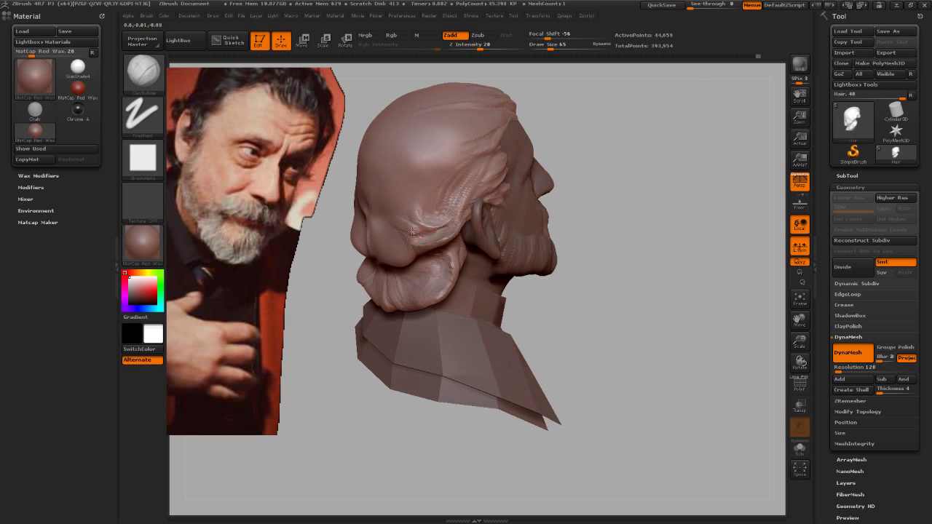
pyautogui.moveTo(604, 270)
pyautogui.mouseDown()
pyautogui.moveTo(651, 262)
pyautogui.moveTo(667, 303)
pyautogui.moveTo(641, 251)
pyautogui.moveTo(645, 182)
pyautogui.mouseUp()
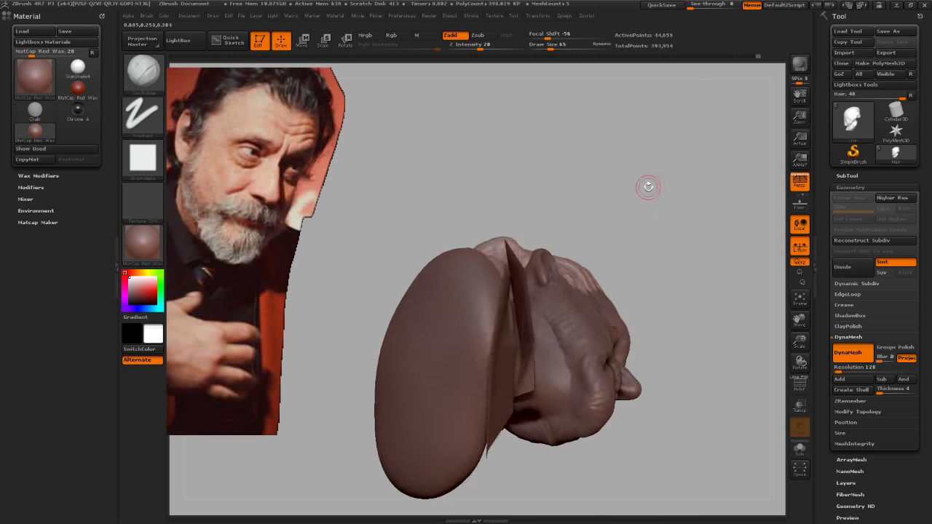
# Step: Choose ClayTubes at draw size 150 and build up the hair mass behind the jaw
pyautogui.press('b')
pyautogui.click(509, 221)
pyautogui.press('s')
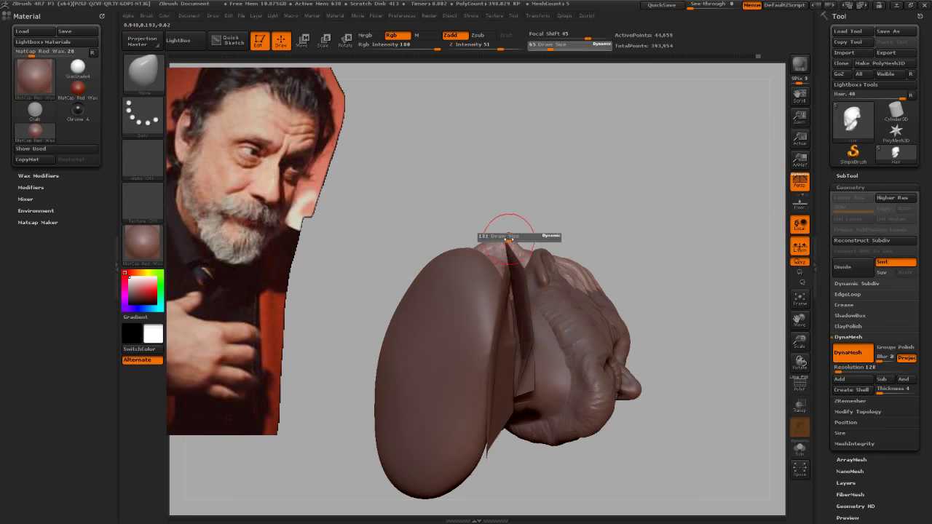
pyautogui.moveTo(498, 238); pyautogui.dragTo(510, 242)
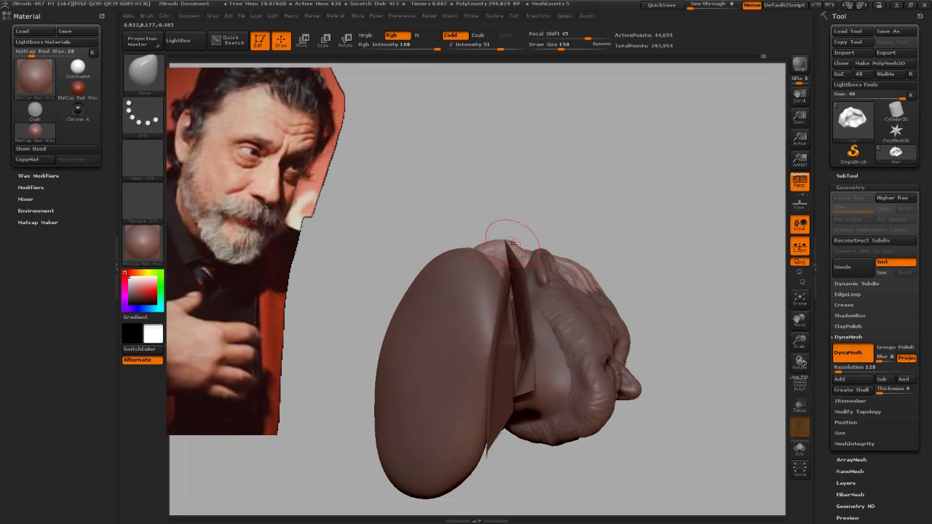
pyautogui.moveTo(630, 240)
pyautogui.mouseDown()
pyautogui.moveTo(656, 286)
pyautogui.moveTo(648, 289)
pyautogui.moveTo(647, 316)
pyautogui.moveTo(583, 311)
pyautogui.moveTo(560, 189)
pyautogui.moveTo(738, 301)
pyautogui.mouseUp()
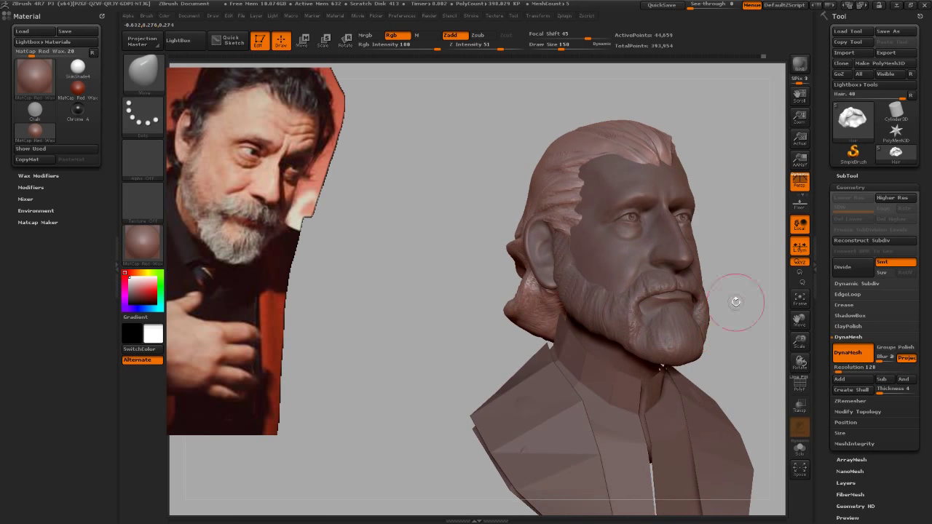
pyautogui.moveTo(736, 265); pyautogui.dragTo(687, 250)
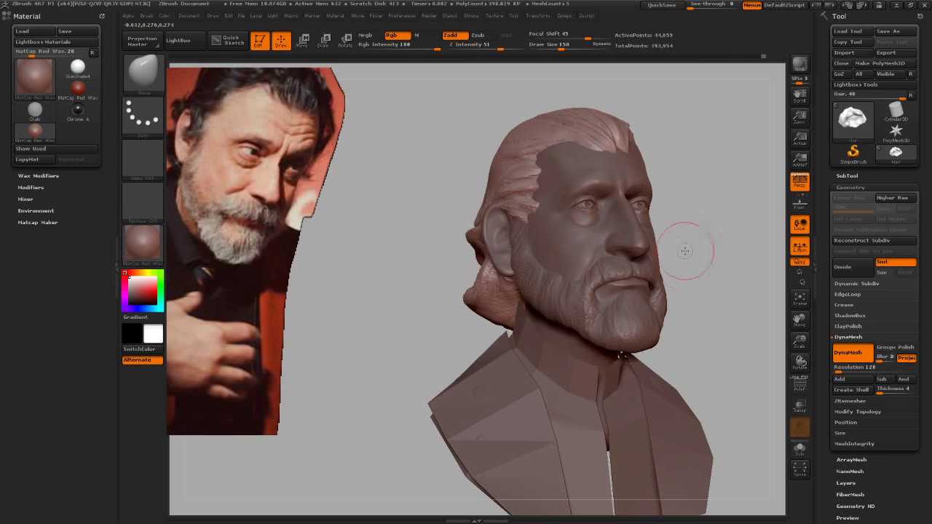
pyautogui.moveTo(489, 307)
pyautogui.mouseDown()
pyautogui.moveTo(468, 281)
pyautogui.moveTo(484, 279)
pyautogui.mouseUp()
# Step: Adjust the draw size to 226, then 155, while orbiting around the back hair
pyautogui.press('s')
pyautogui.moveTo(472, 237); pyautogui.dragTo(503, 235)
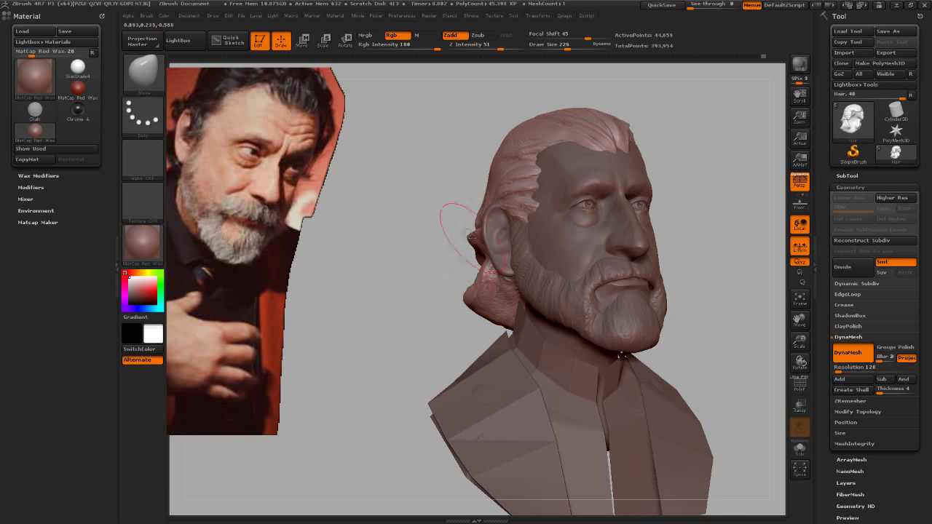
pyautogui.moveTo(446, 284); pyautogui.dragTo(616, 355)
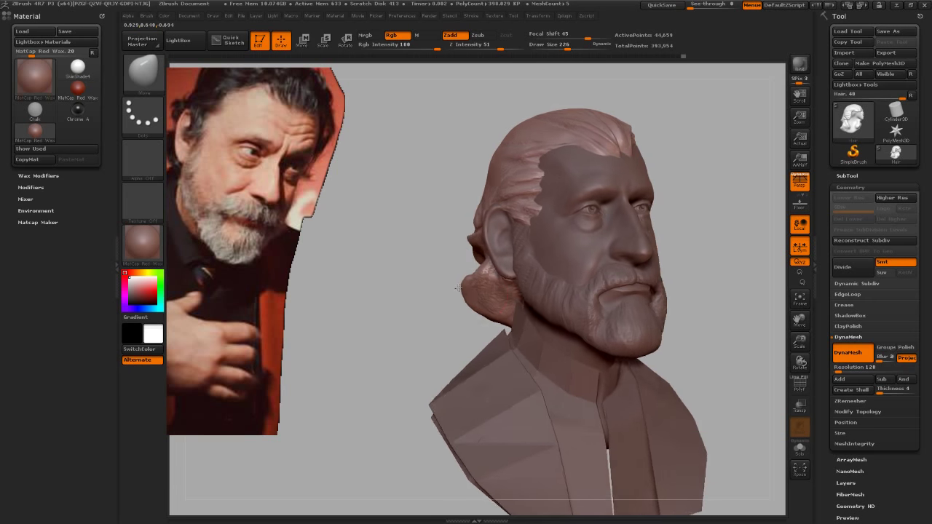
pyautogui.press('s')
pyautogui.moveTo(536, 186); pyautogui.dragTo(528, 181)
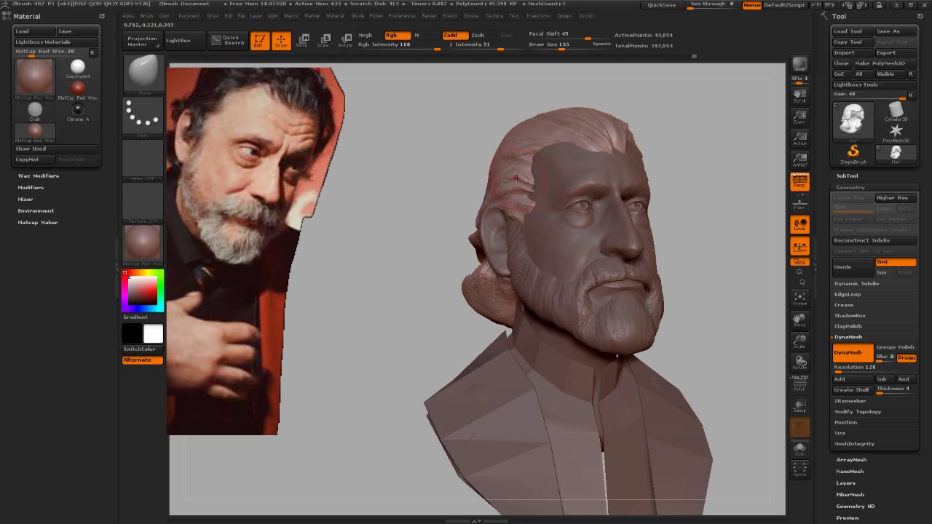
pyautogui.moveTo(701, 206); pyautogui.dragTo(697, 203)
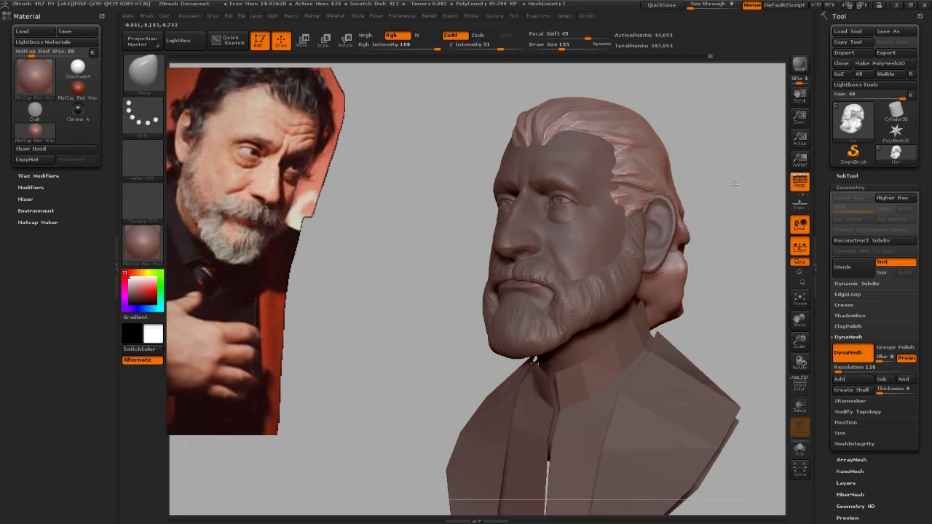
pyautogui.moveTo(623, 162); pyautogui.dragTo(639, 183, button='right')
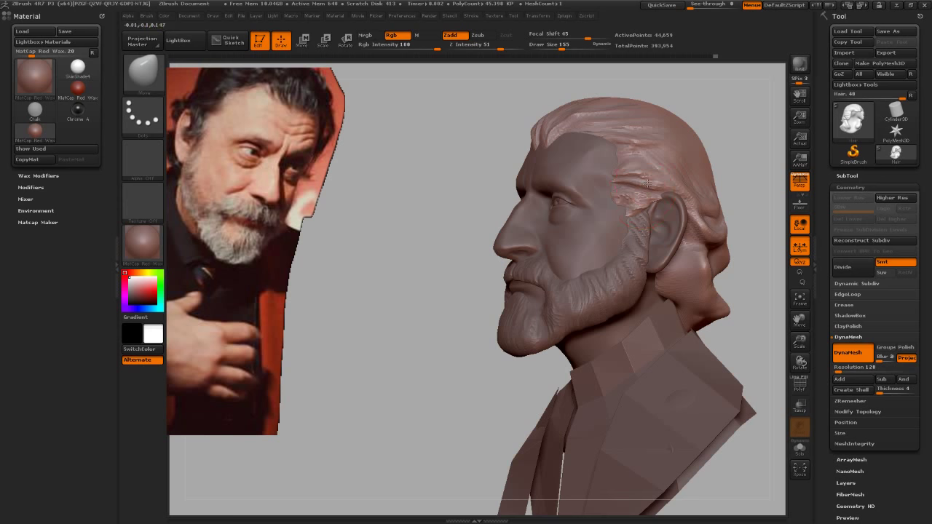
pyautogui.moveTo(733, 94); pyautogui.dragTo(667, 196, button='right')
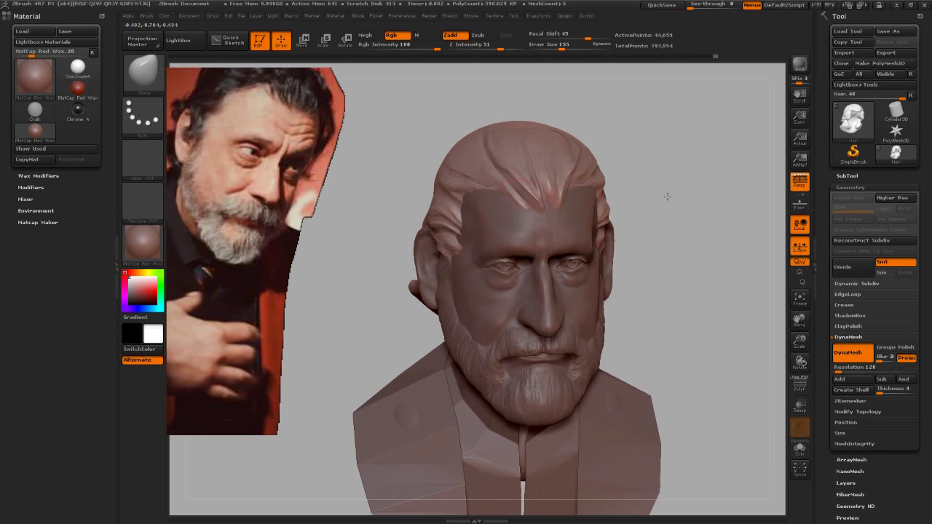
pyautogui.moveTo(645, 229)
pyautogui.mouseDown(button='right')
pyautogui.moveTo(683, 235)
pyautogui.moveTo(576, 152)
pyautogui.moveTo(535, 140)
pyautogui.mouseUp(button='right')
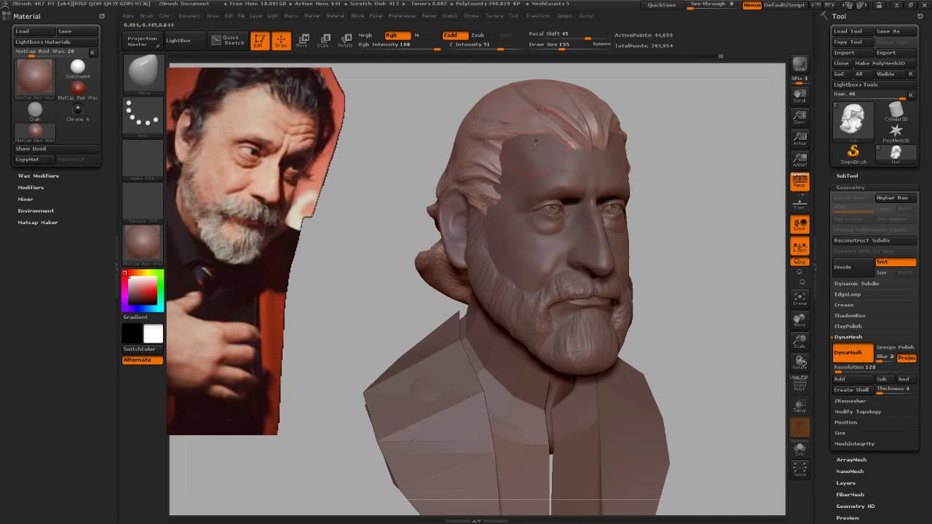
pyautogui.moveTo(683, 245)
pyautogui.mouseDown(button='right')
pyautogui.moveTo(532, 147)
pyautogui.moveTo(686, 172)
pyautogui.moveTo(592, 298)
pyautogui.mouseUp(button='right')
# Step: Set draw size 24 and switch to the Dam_Standard brush for hairline strand grooves
pyautogui.write('s75')
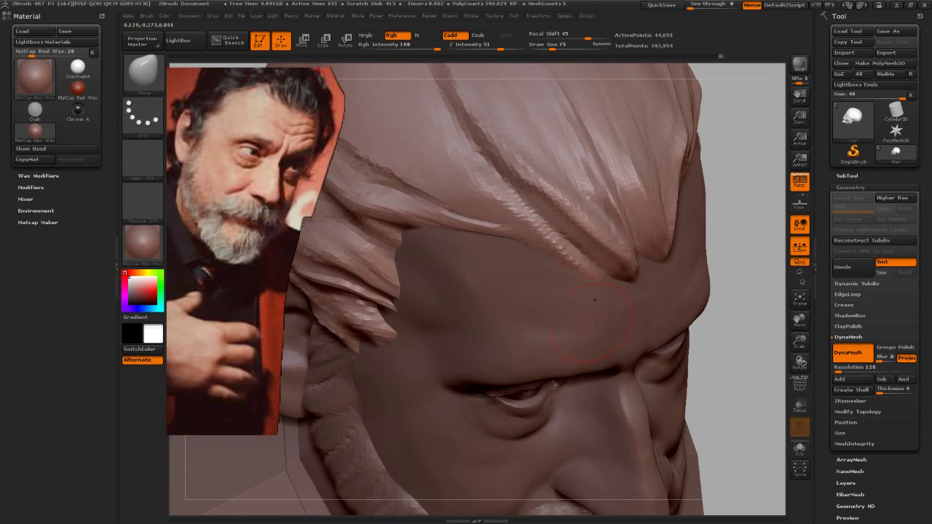
pyautogui.write('bds')
pyautogui.moveTo(735, 259); pyautogui.dragTo(714, 182, button='right')
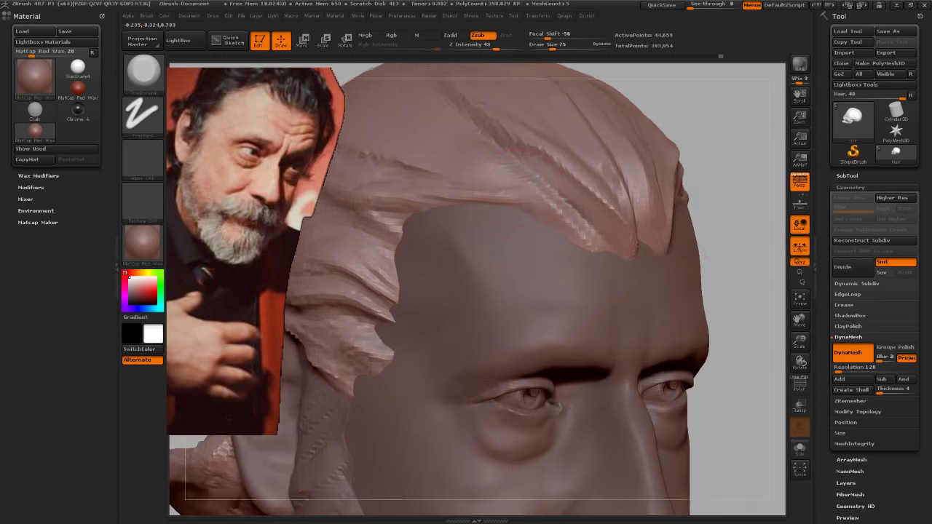
pyautogui.write('s24')
pyautogui.press('Return')
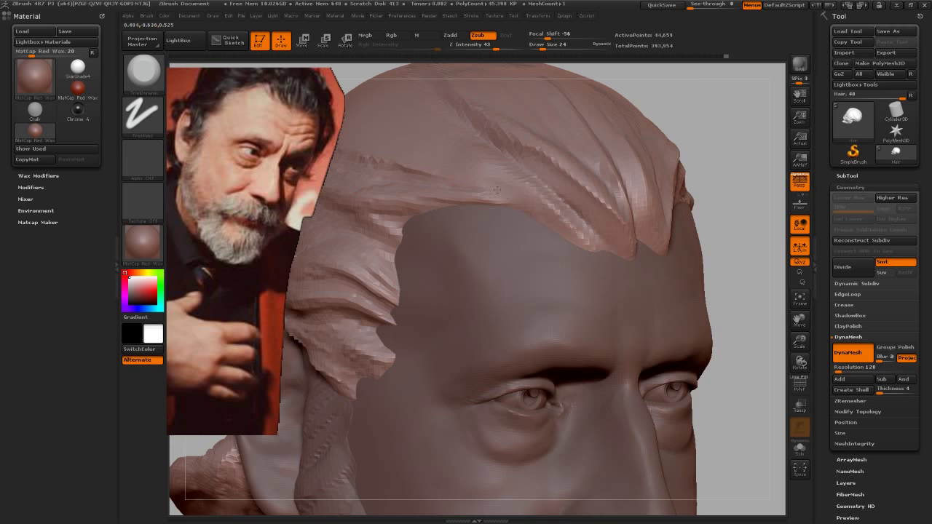
pyautogui.press('shift')
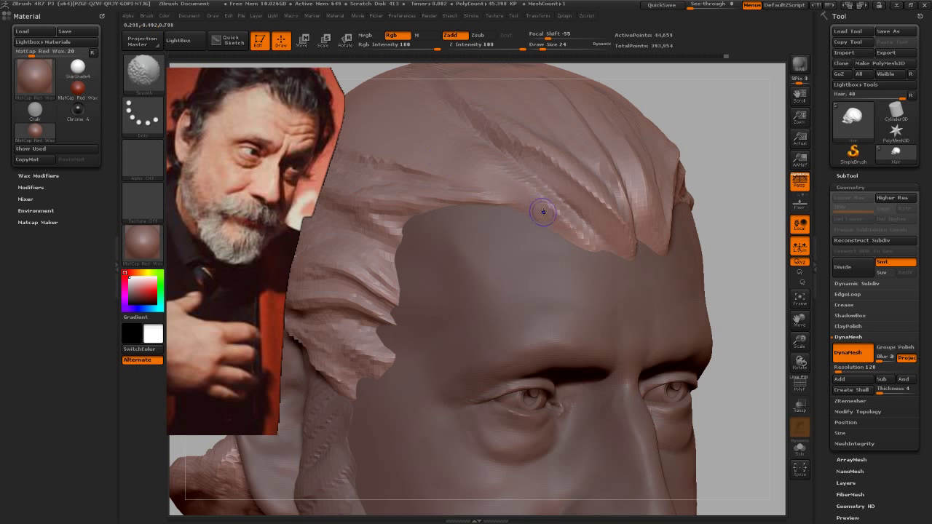
pyautogui.press('b')
pyautogui.press('d')
pyautogui.press('s')
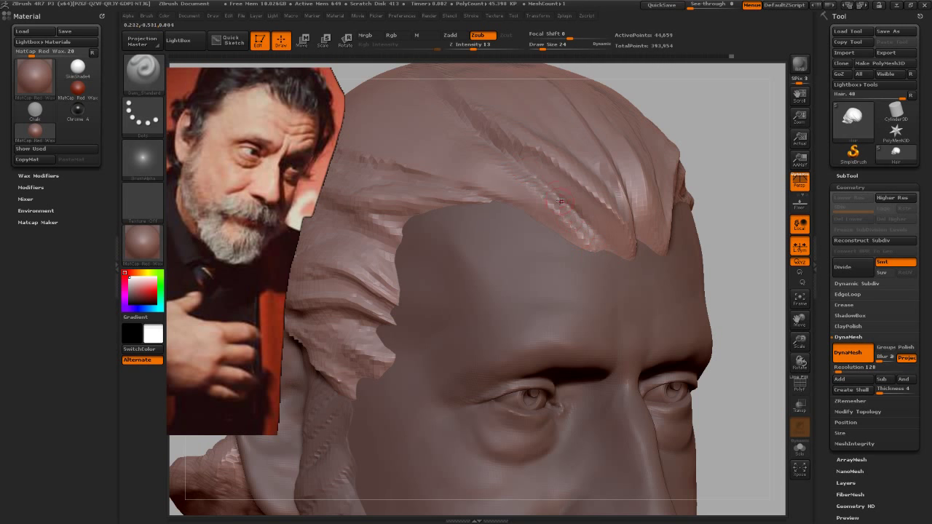
pyautogui.moveTo(663, 314)
pyautogui.keyDown('alt'); pyautogui.mouseDown()
pyautogui.moveTo(728, 219)
pyautogui.moveTo(730, 327)
pyautogui.moveTo(733, 283)
pyautogui.moveTo(677, 264)
pyautogui.moveTo(680, 276)
pyautogui.moveTo(683, 247)
pyautogui.mouseUp(); pyautogui.keyUp('alt')
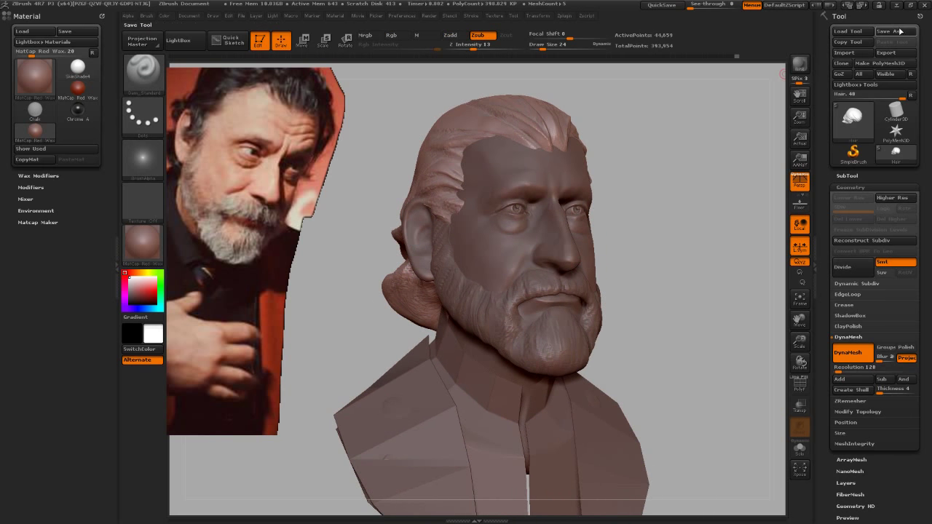